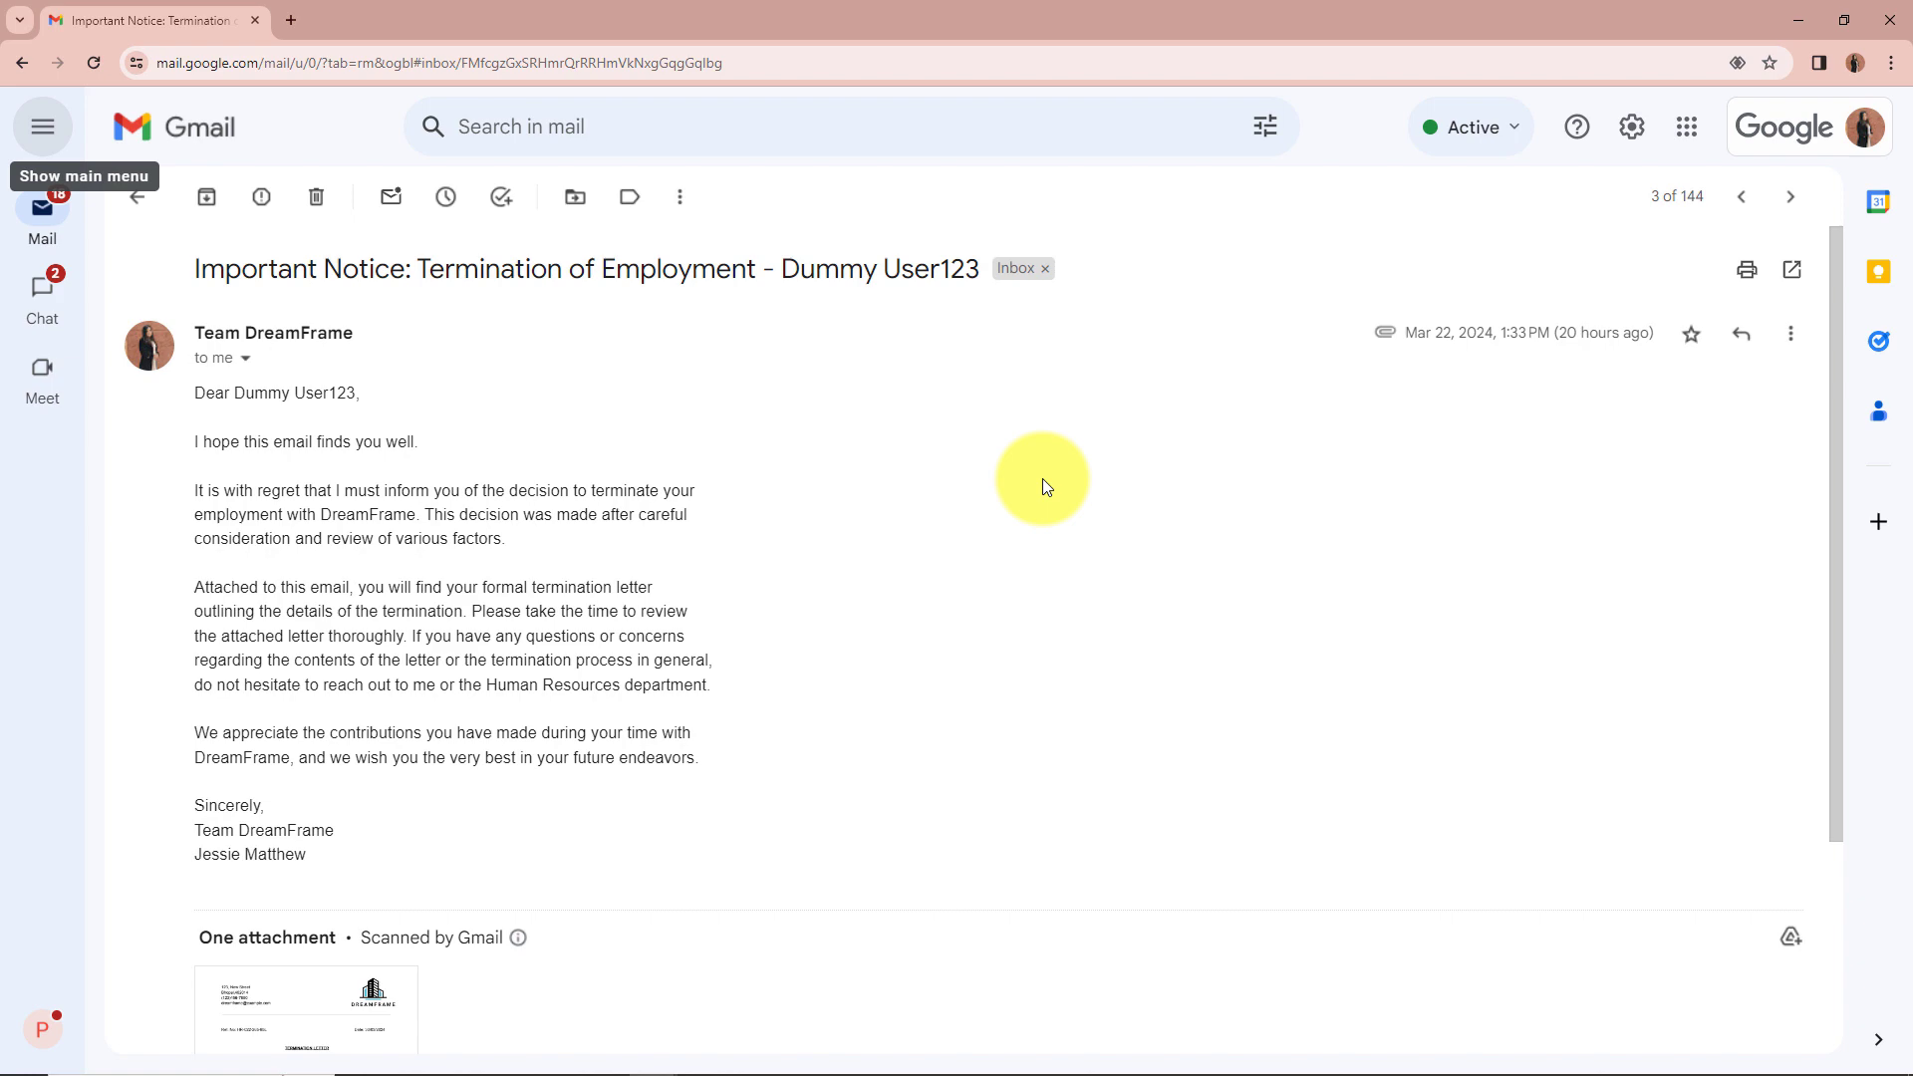
Step: Preview the termination letter PDF attached to the received termination notice email
scroll(1042, 487, "down", 3)
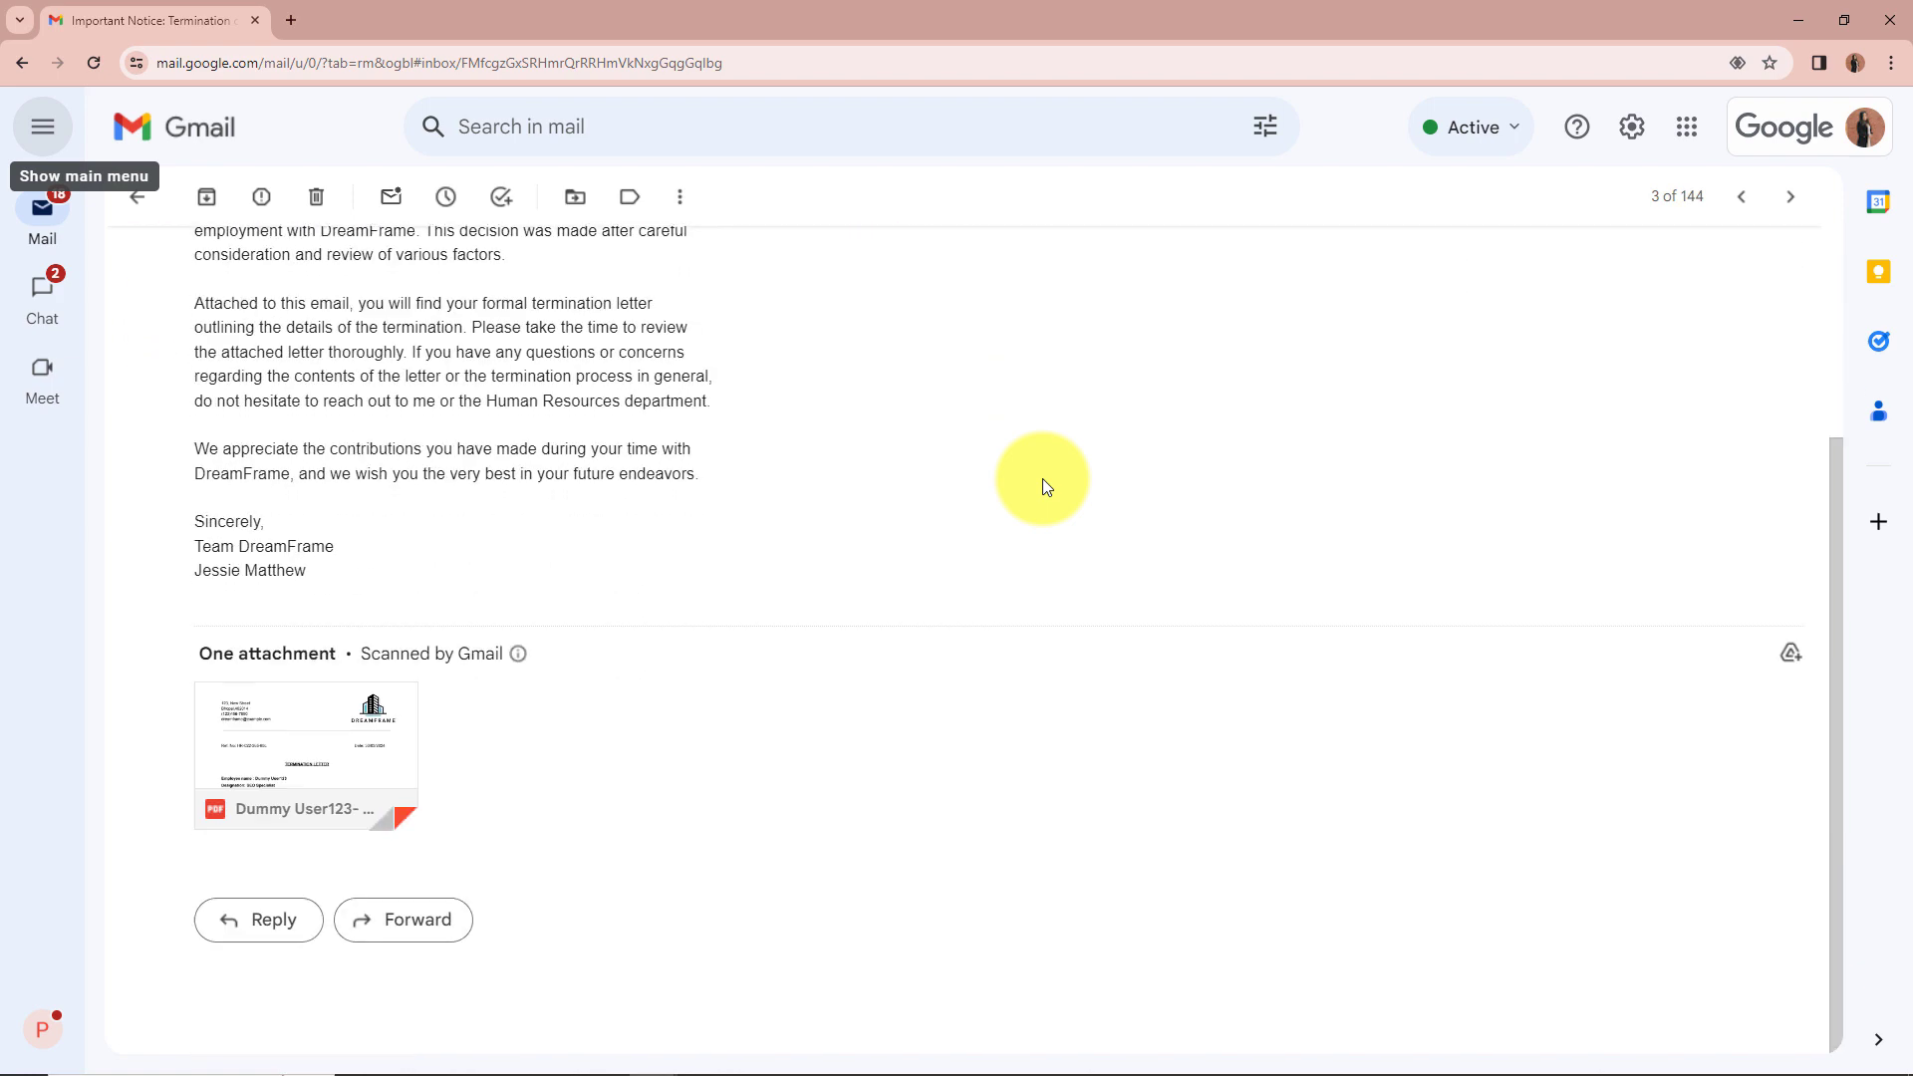
left_click(280, 730)
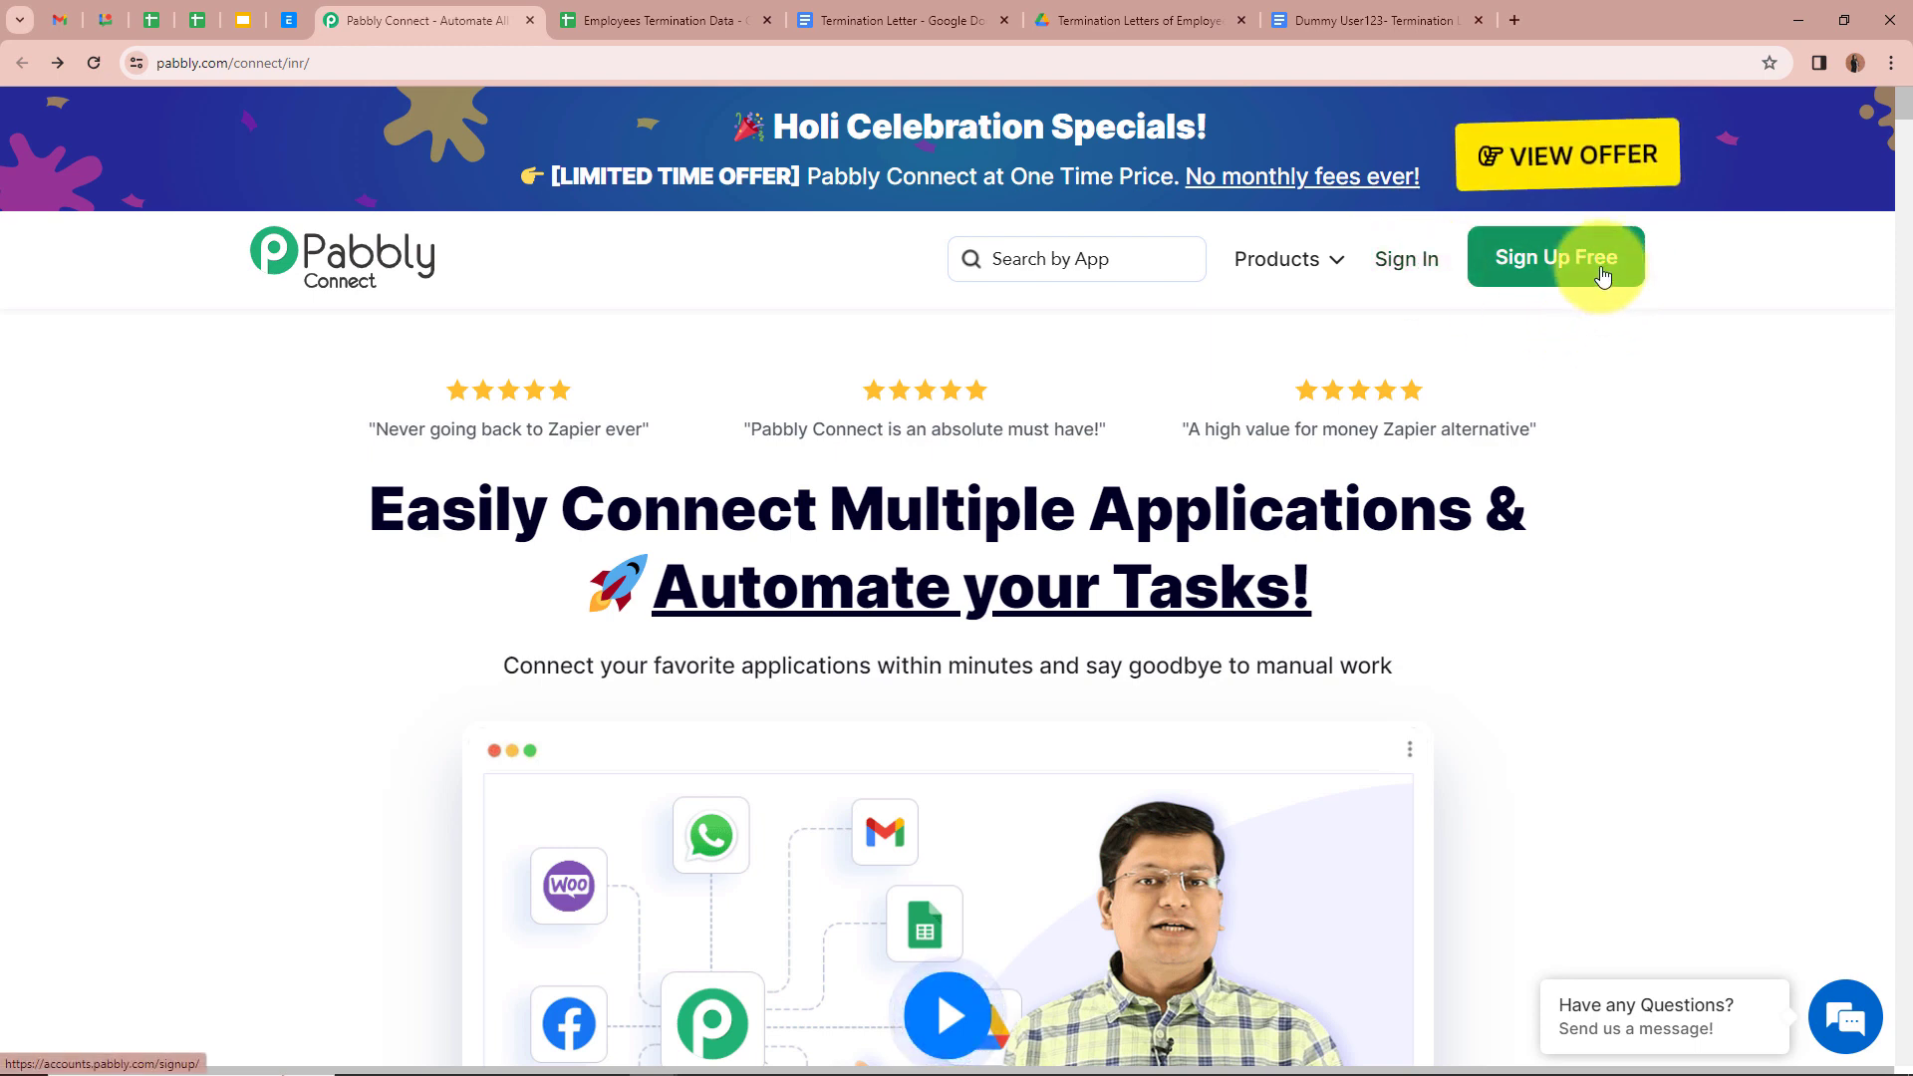
Step: Sign in to Pabbly and launch Pabbly Connect from the All Pabbly Apps page
left_click(1401, 261)
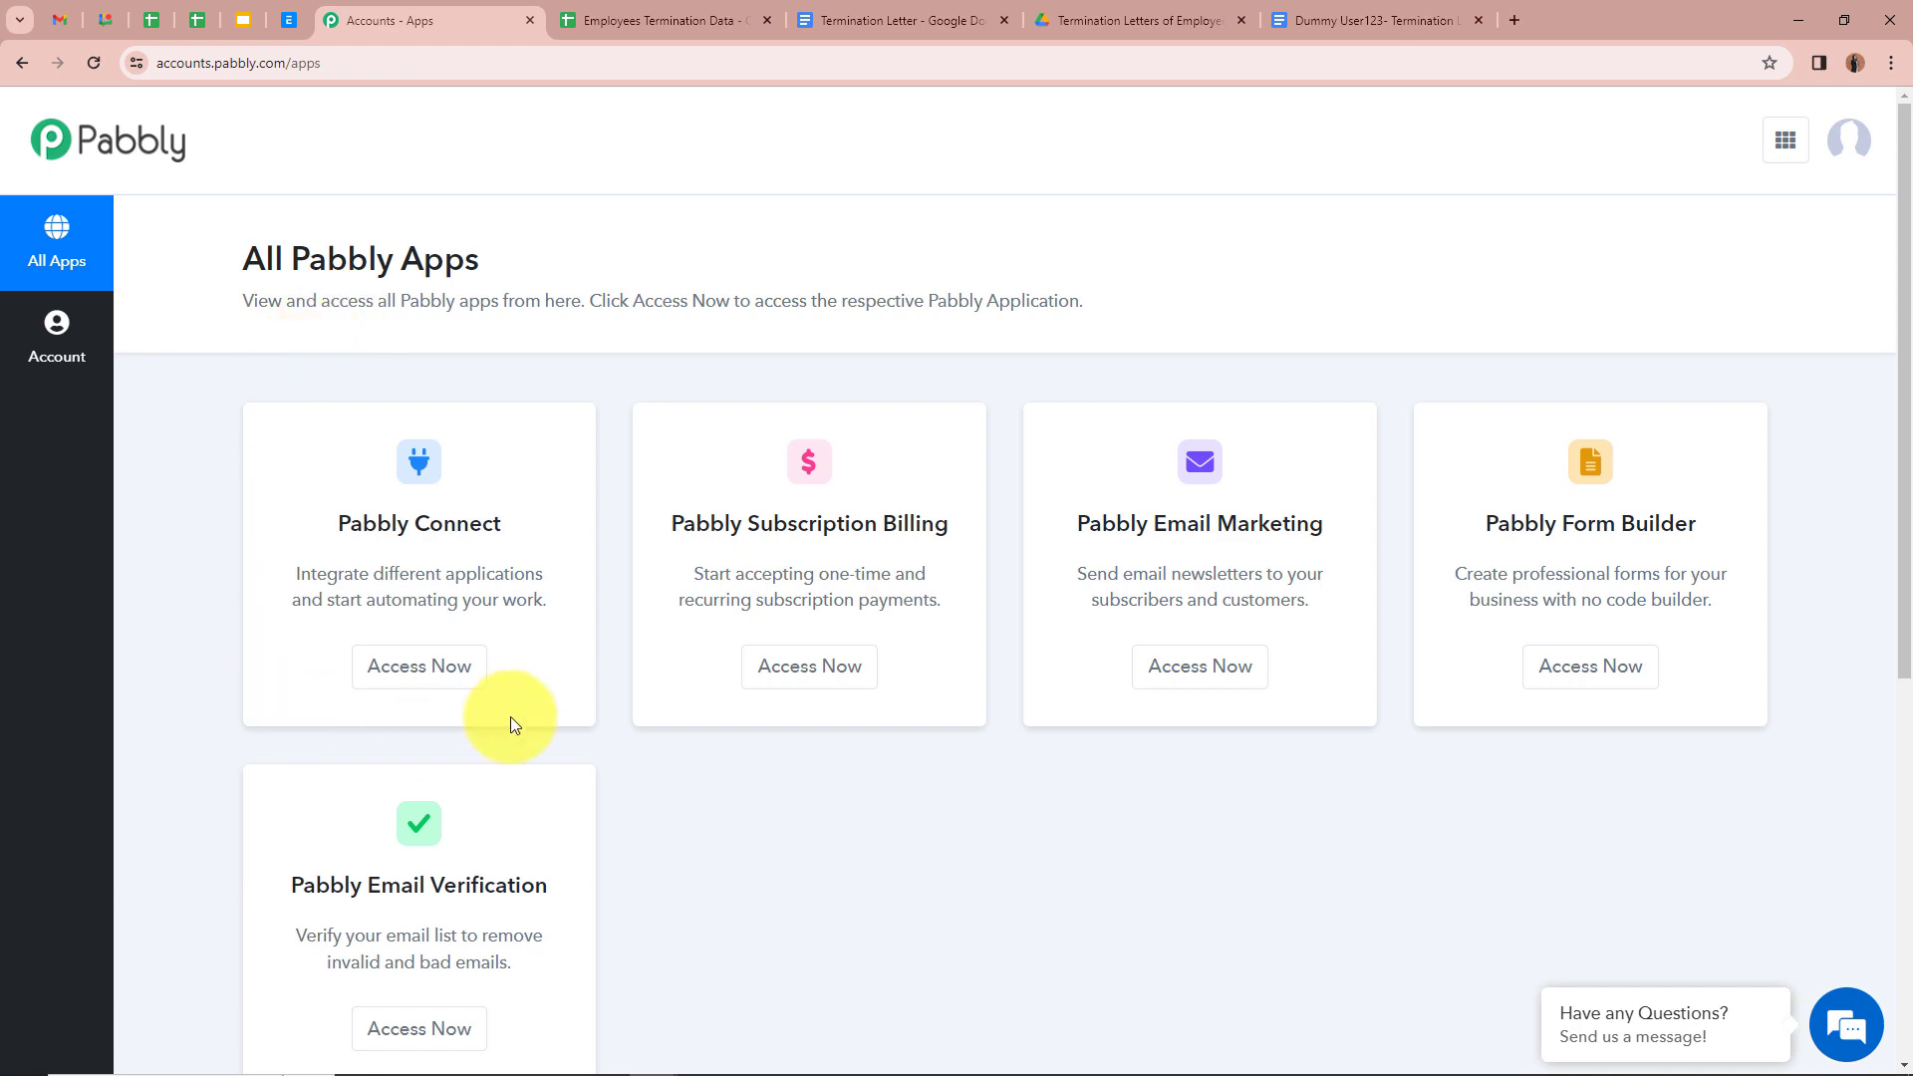
left_click(448, 670)
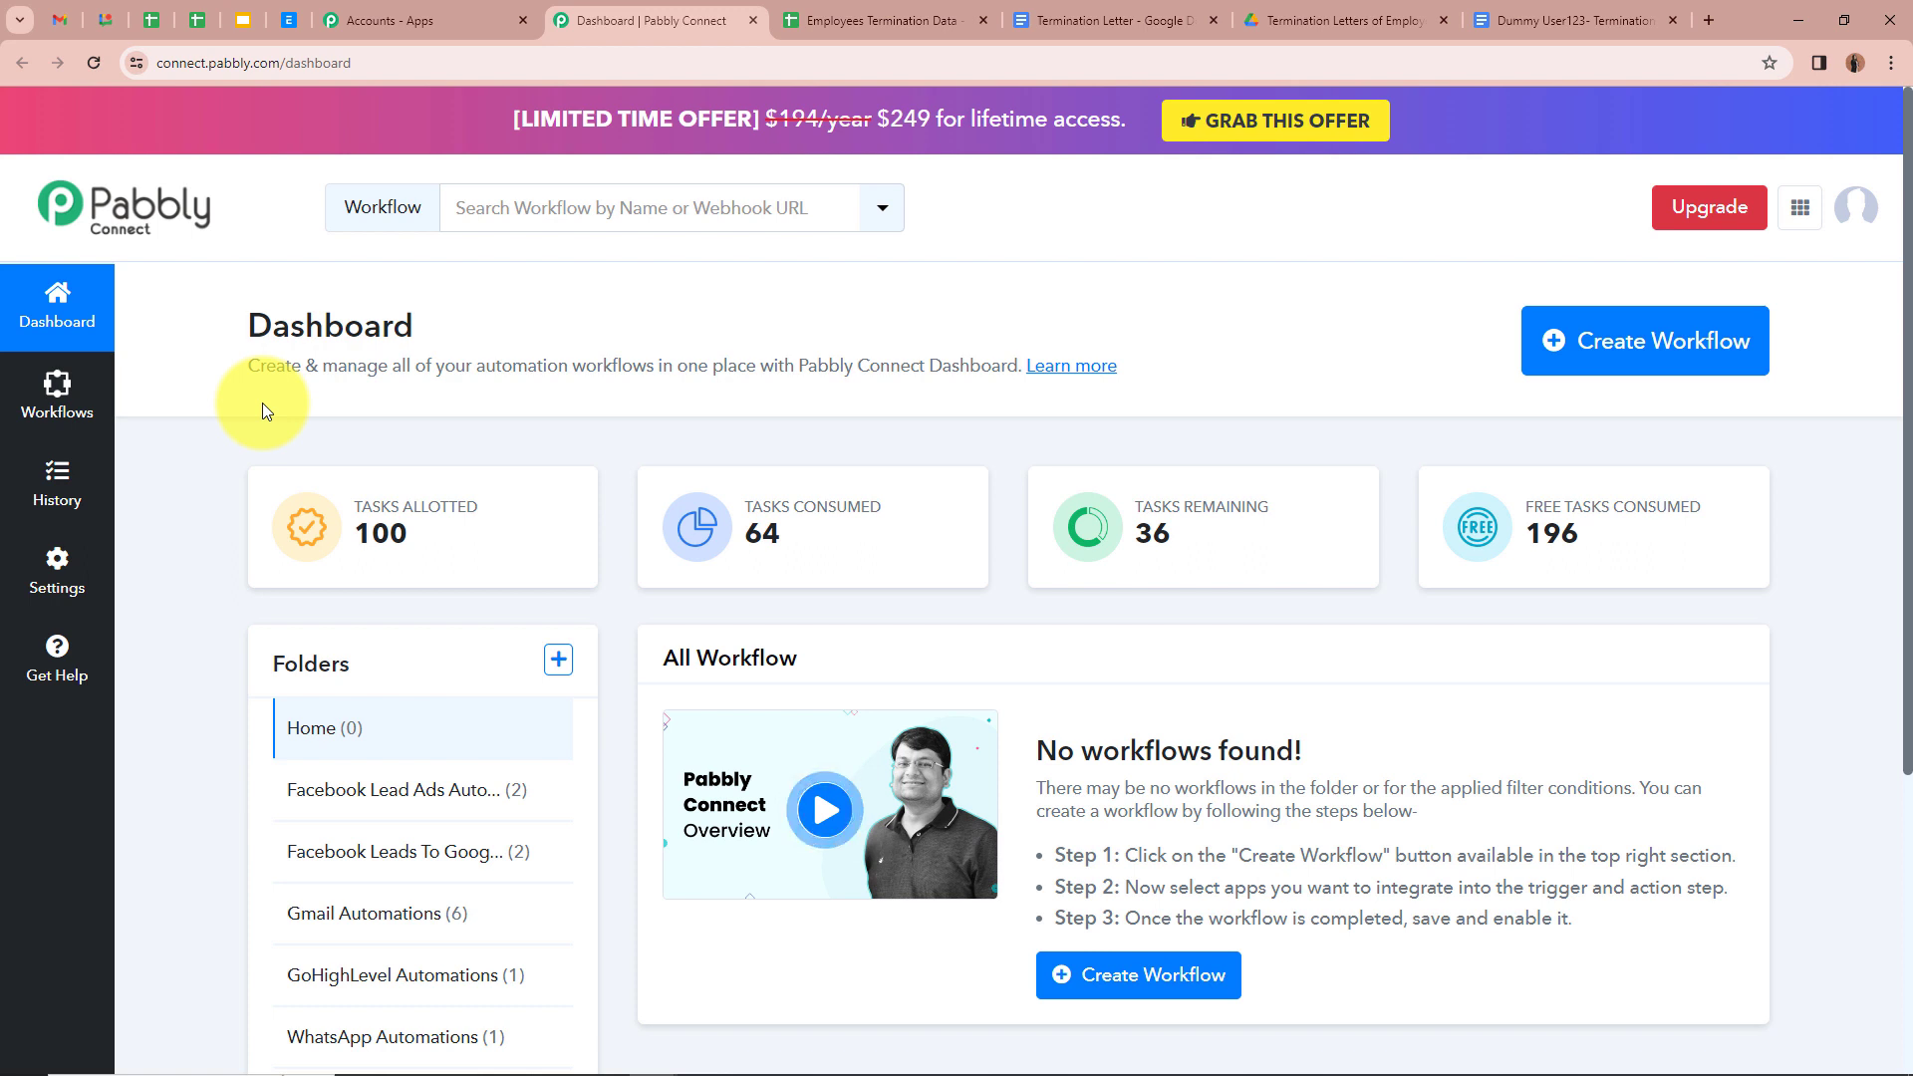
Step: Create the pasted-name workflow 'Generate Termination Letter with Google Sheets and Share Via Gmail' under Gmail Automations
left_click(1673, 369)
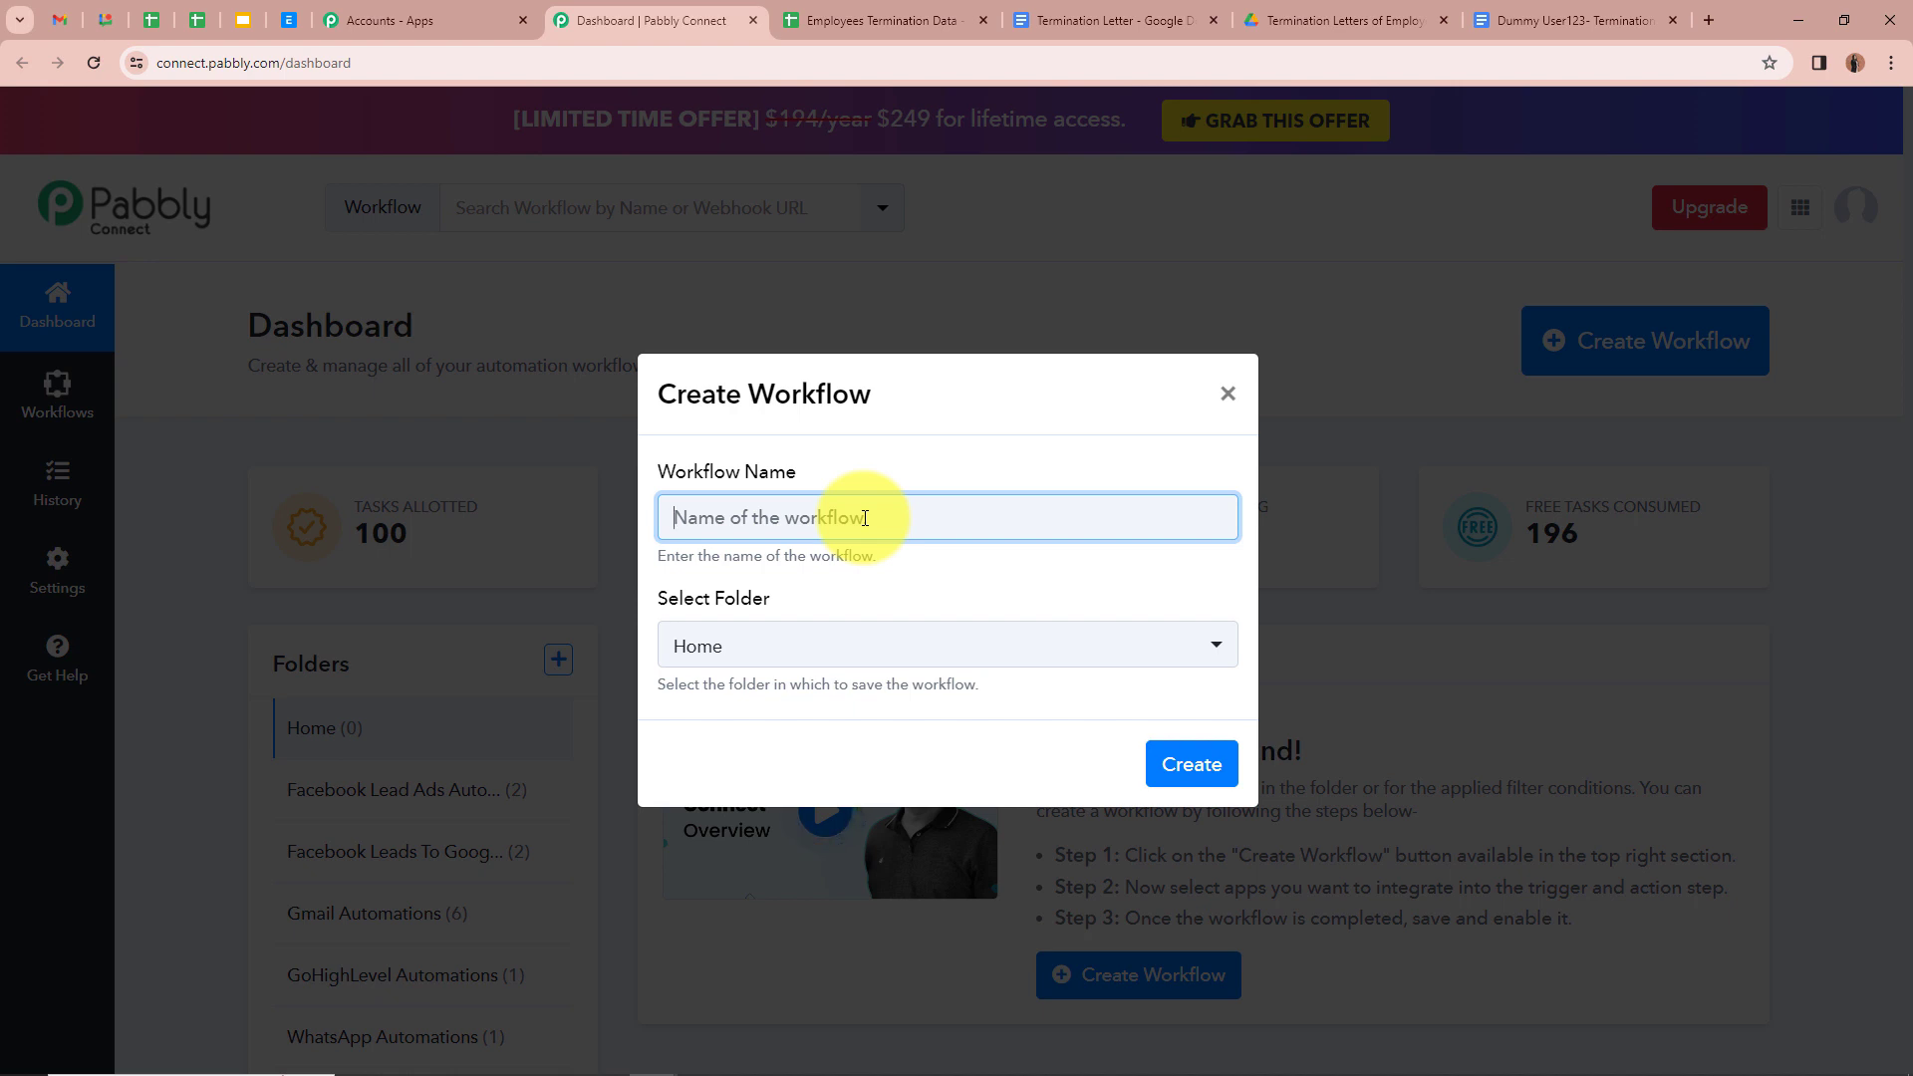
type("Generate Termination Letter with Google Sheets and Share Via Gmail")
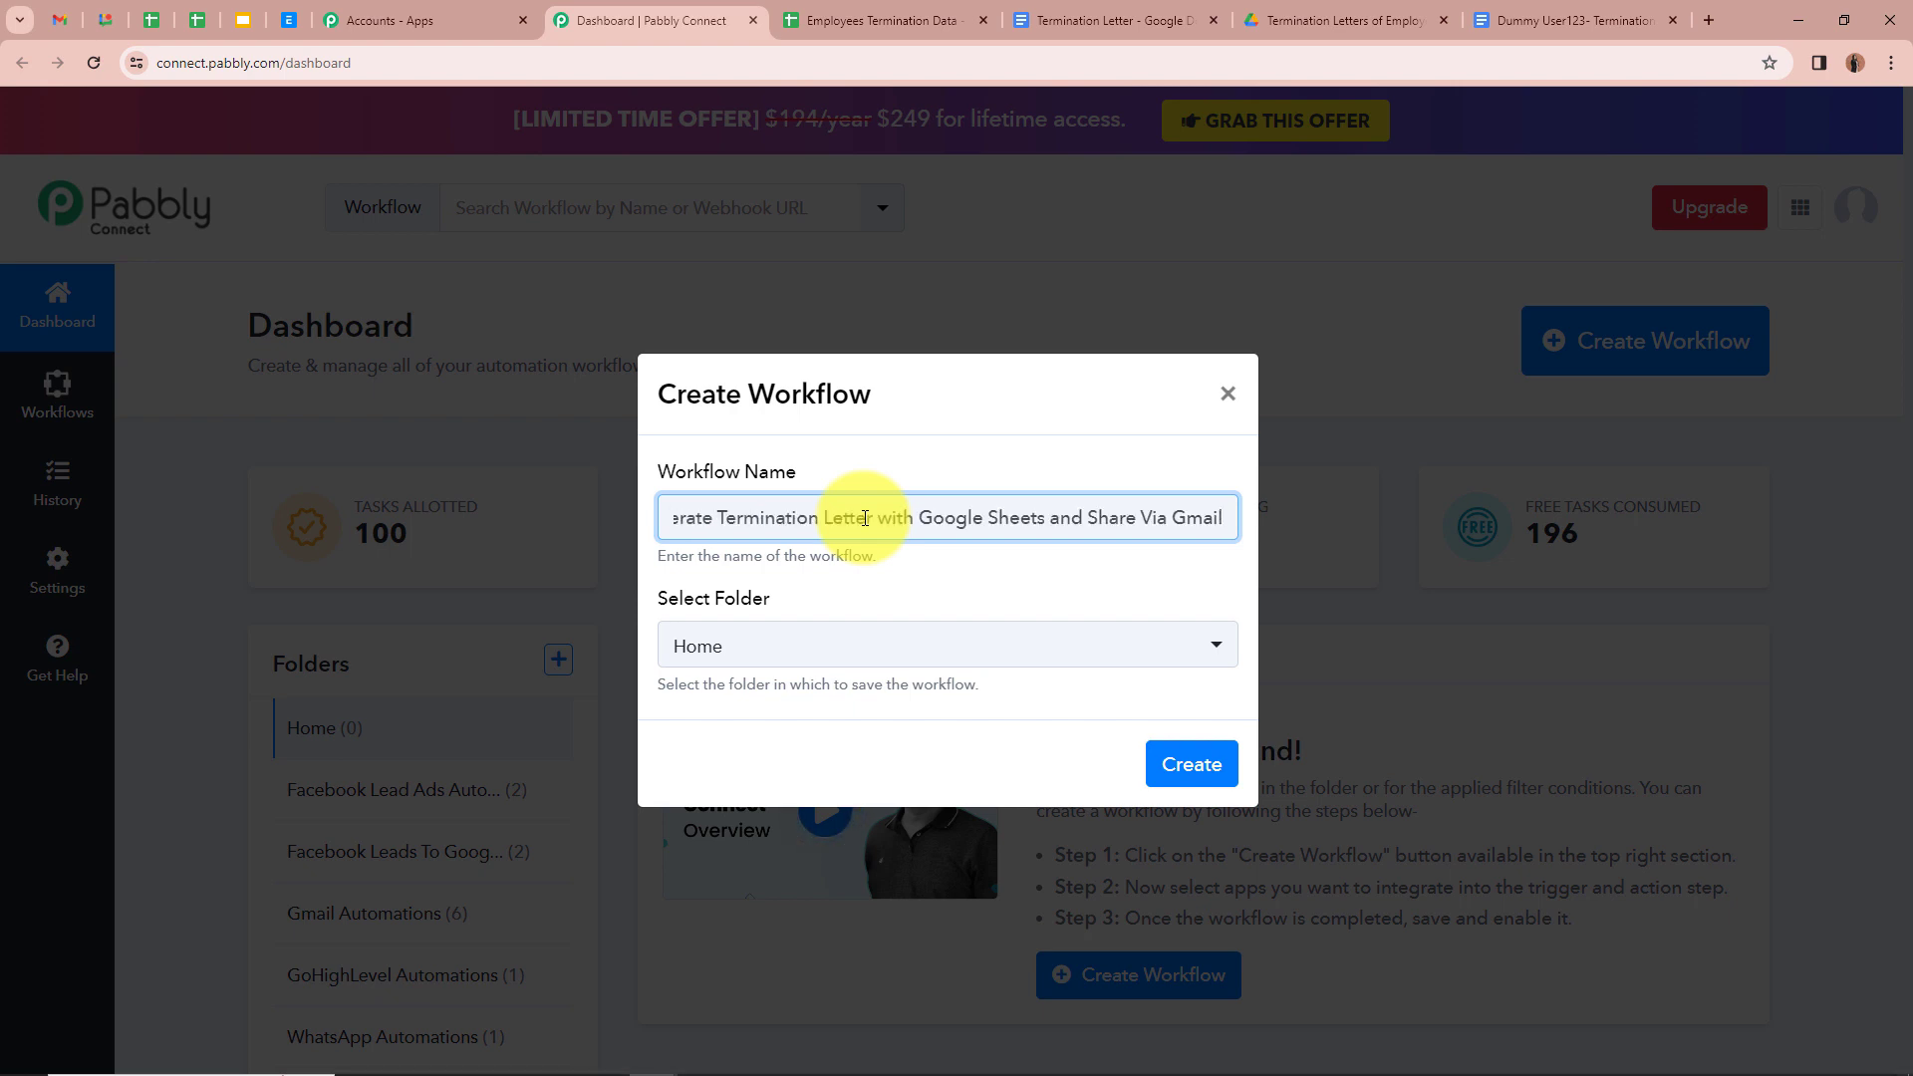
left_click(933, 554)
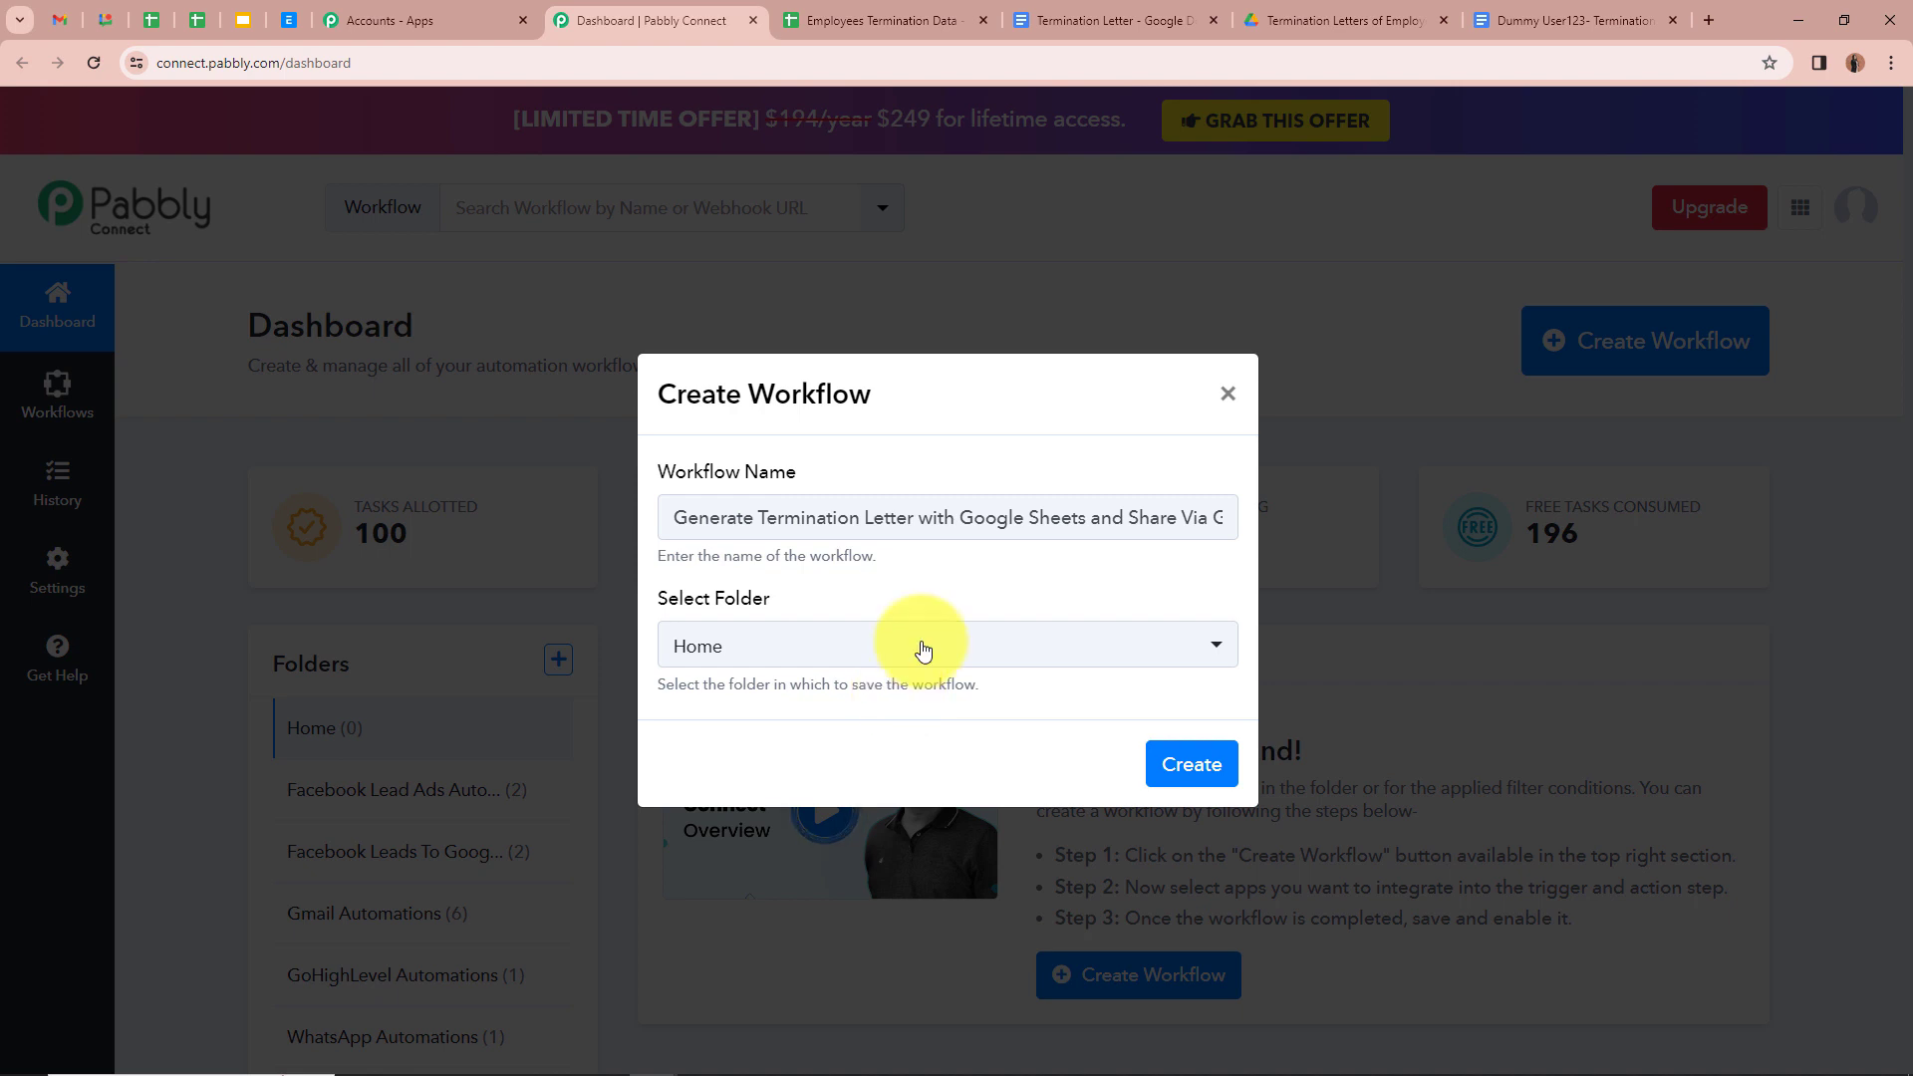
left_click_drag(1177, 517, 744, 518)
left_click(1073, 580)
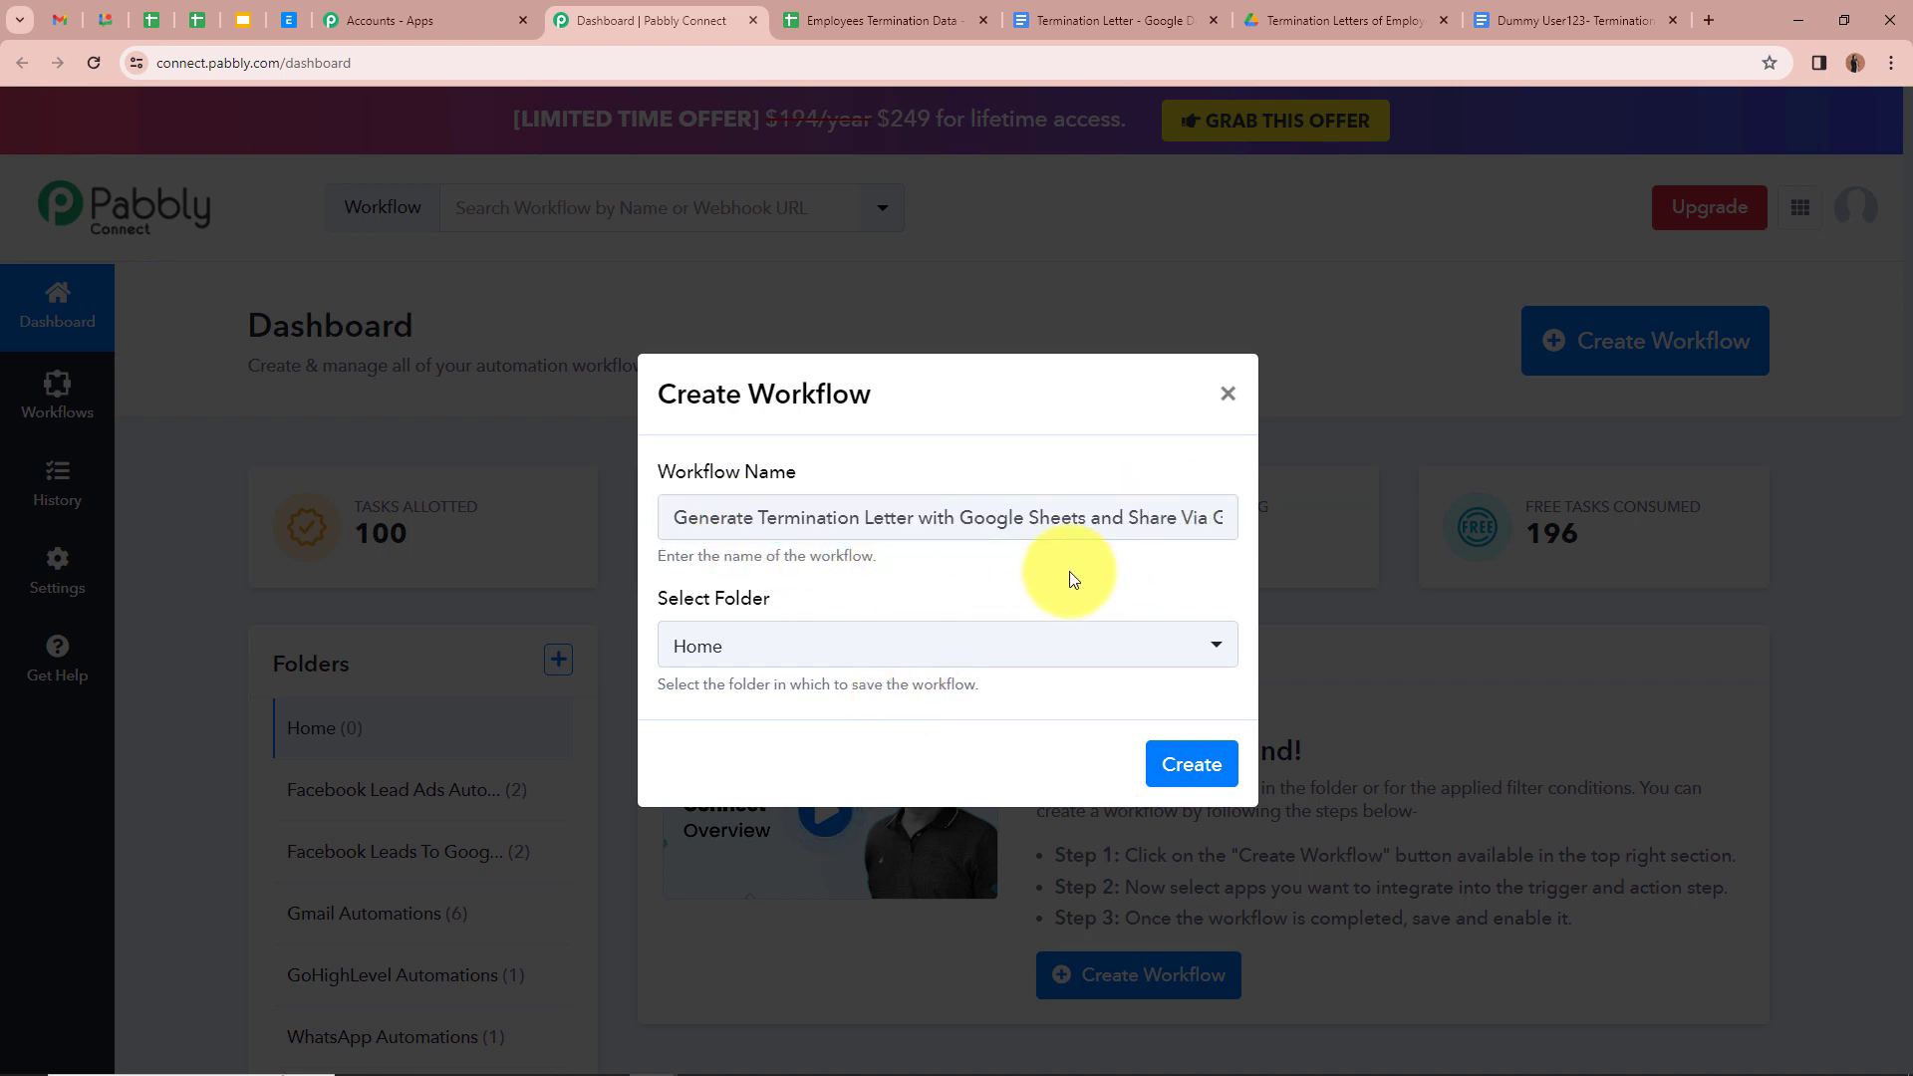
left_click(1217, 650)
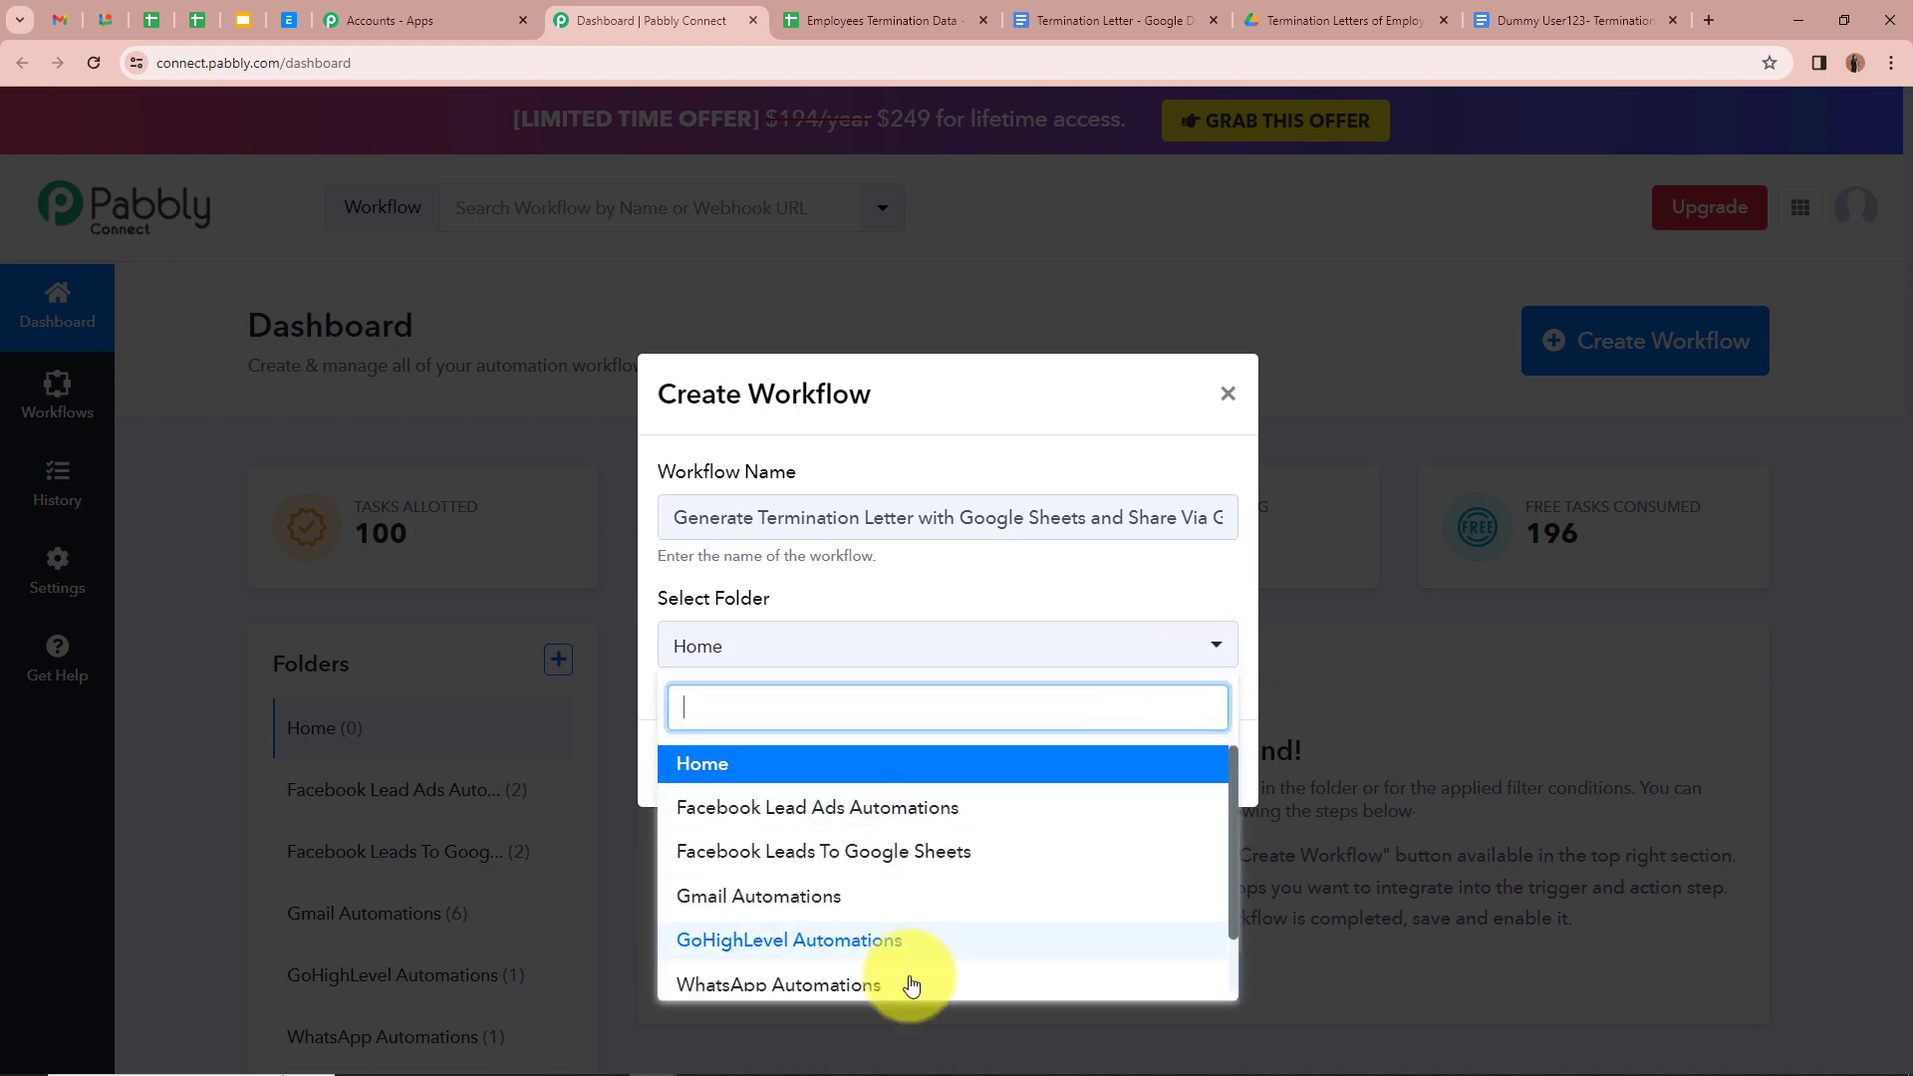
scroll(910, 986, "down", 1)
scroll(910, 987, "up", 2)
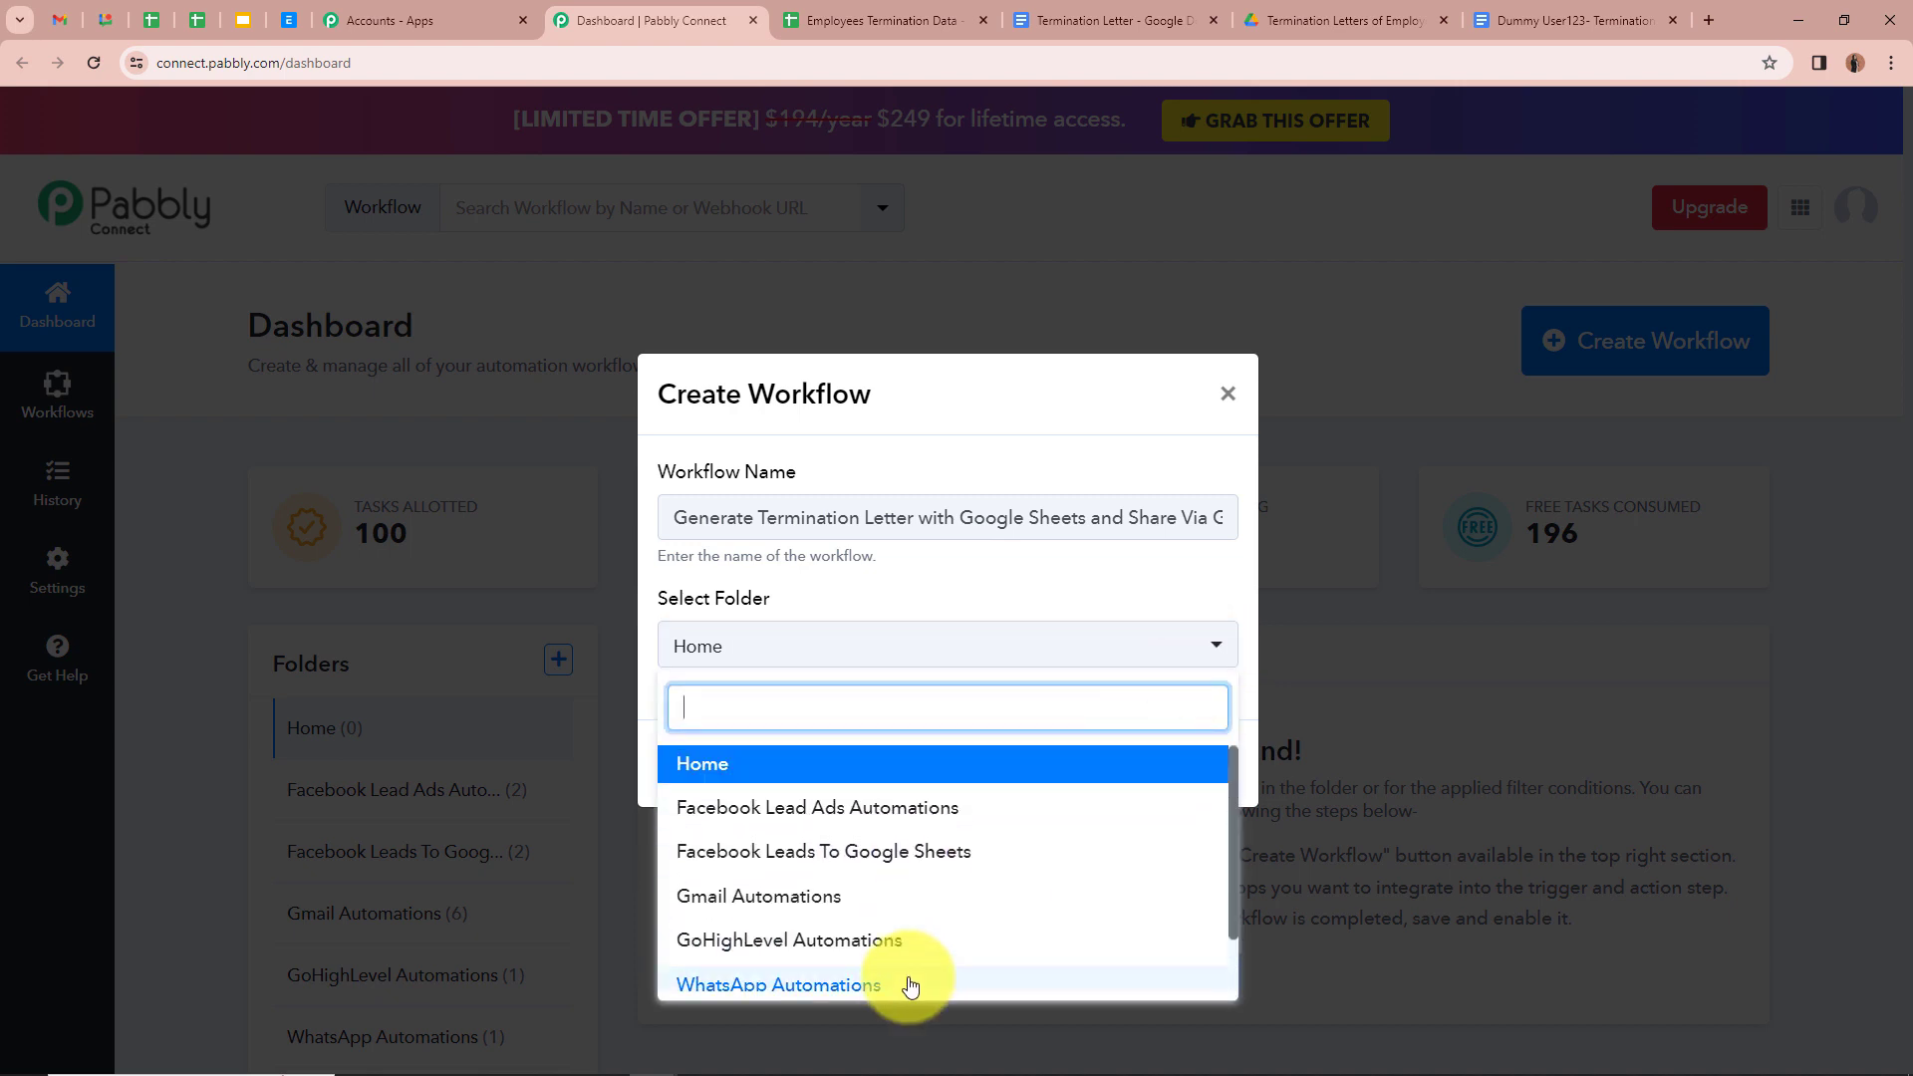
left_click(913, 916)
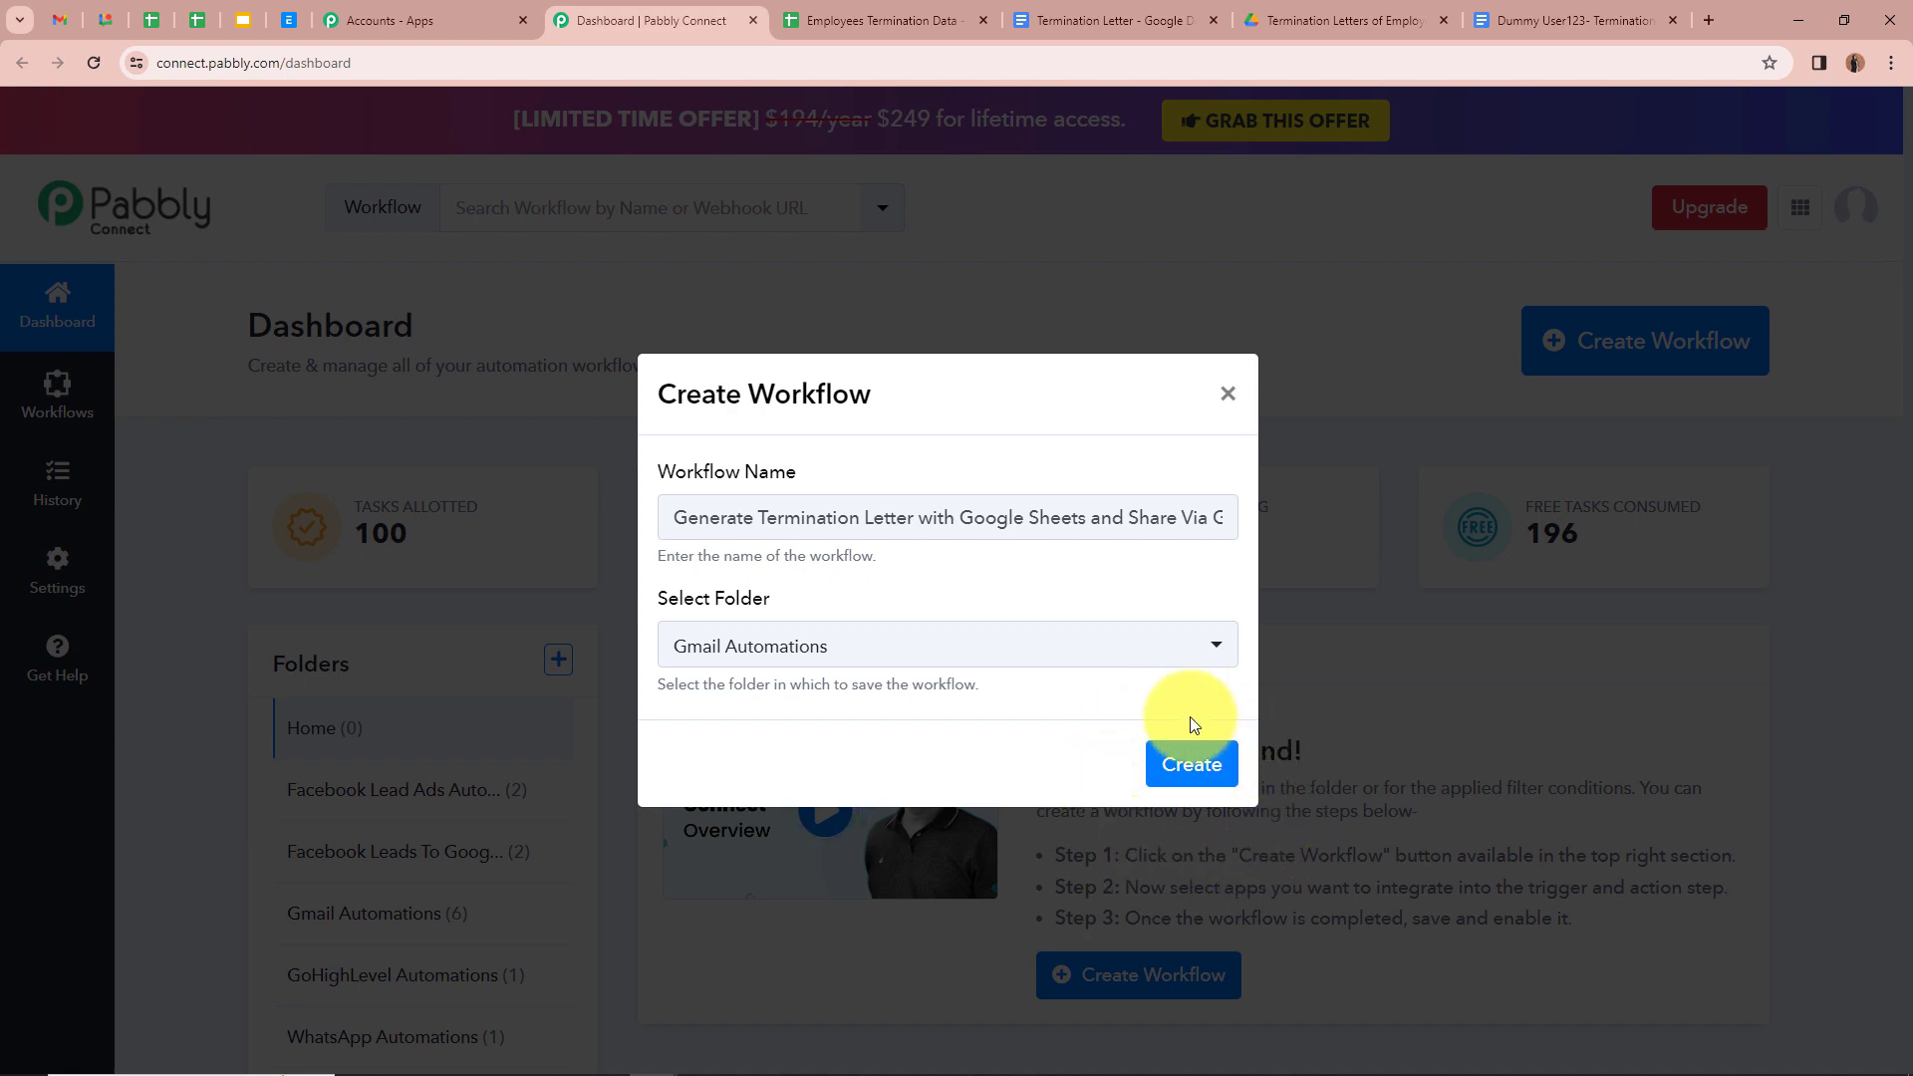
left_click(1190, 757)
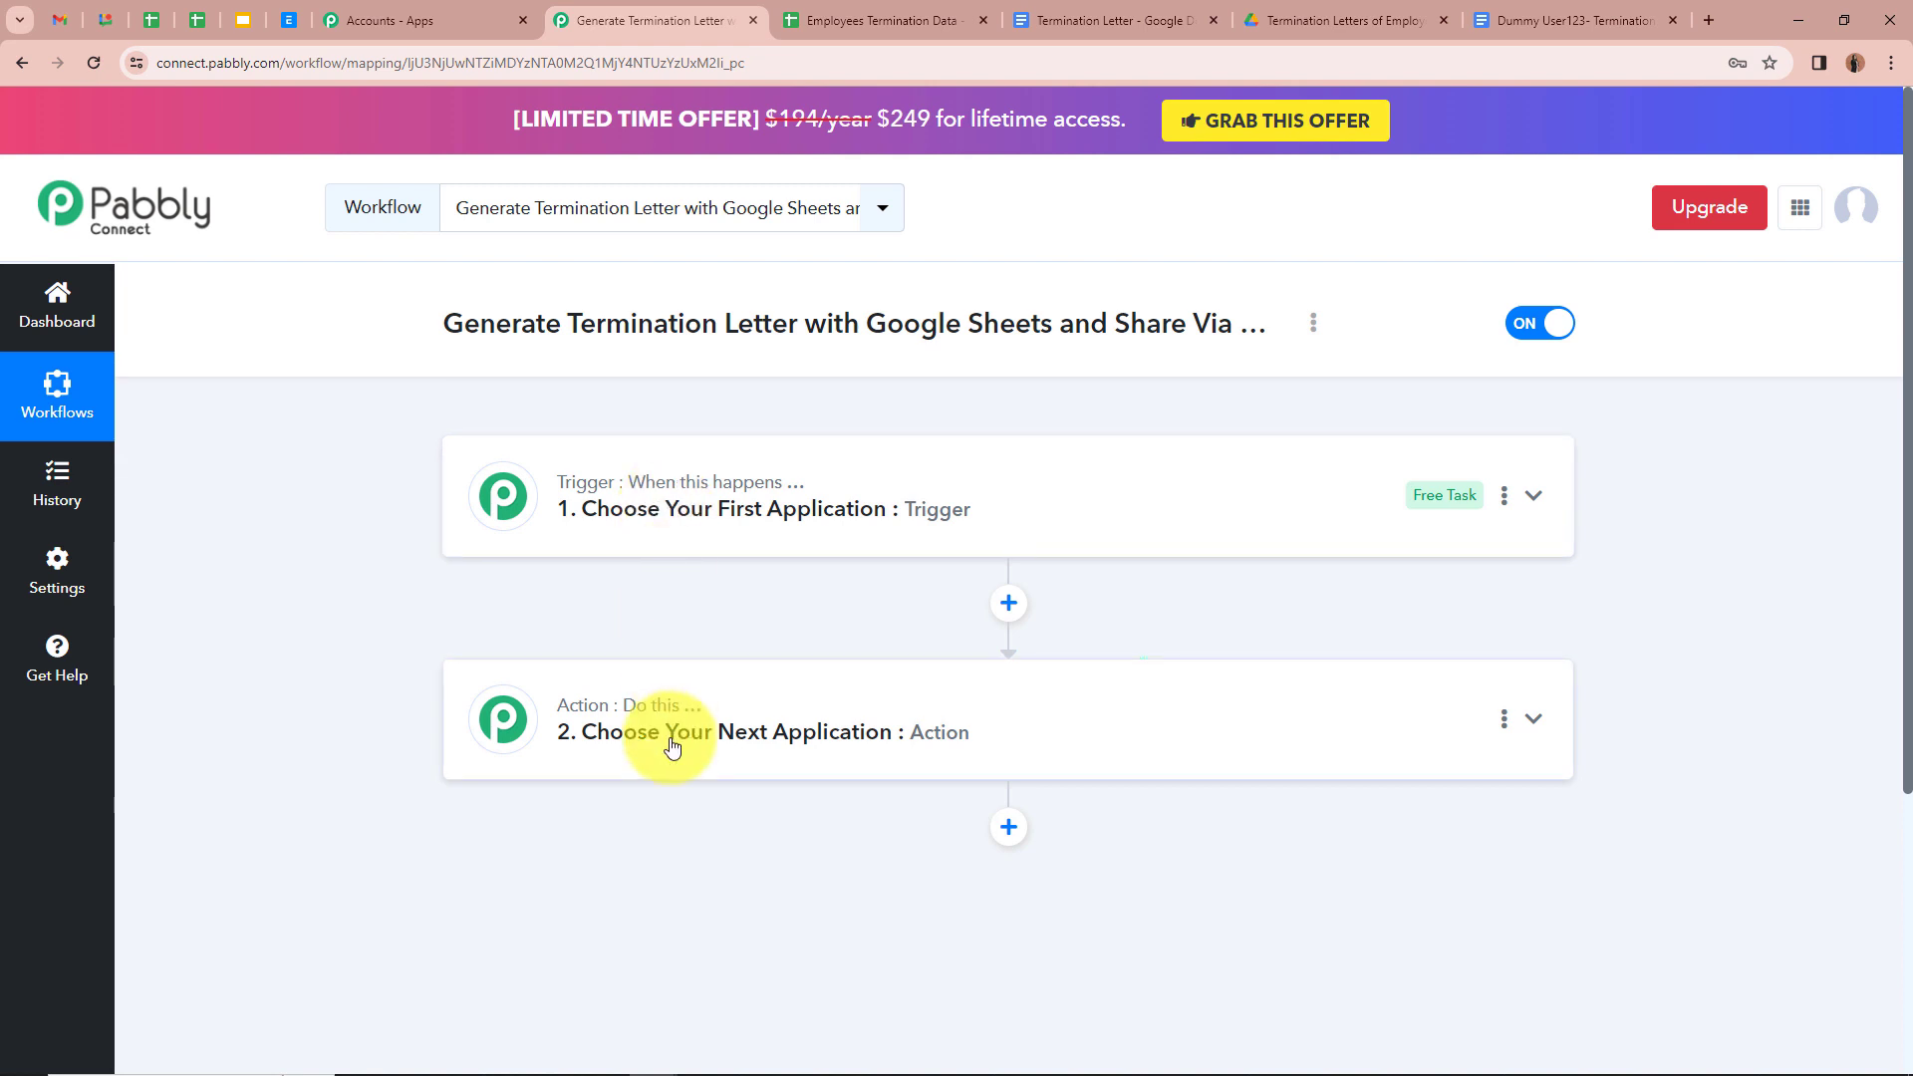
Step: Search 'Goo' in the trigger's app list and pick Google Sheets as the trigger app
left_click(1534, 497)
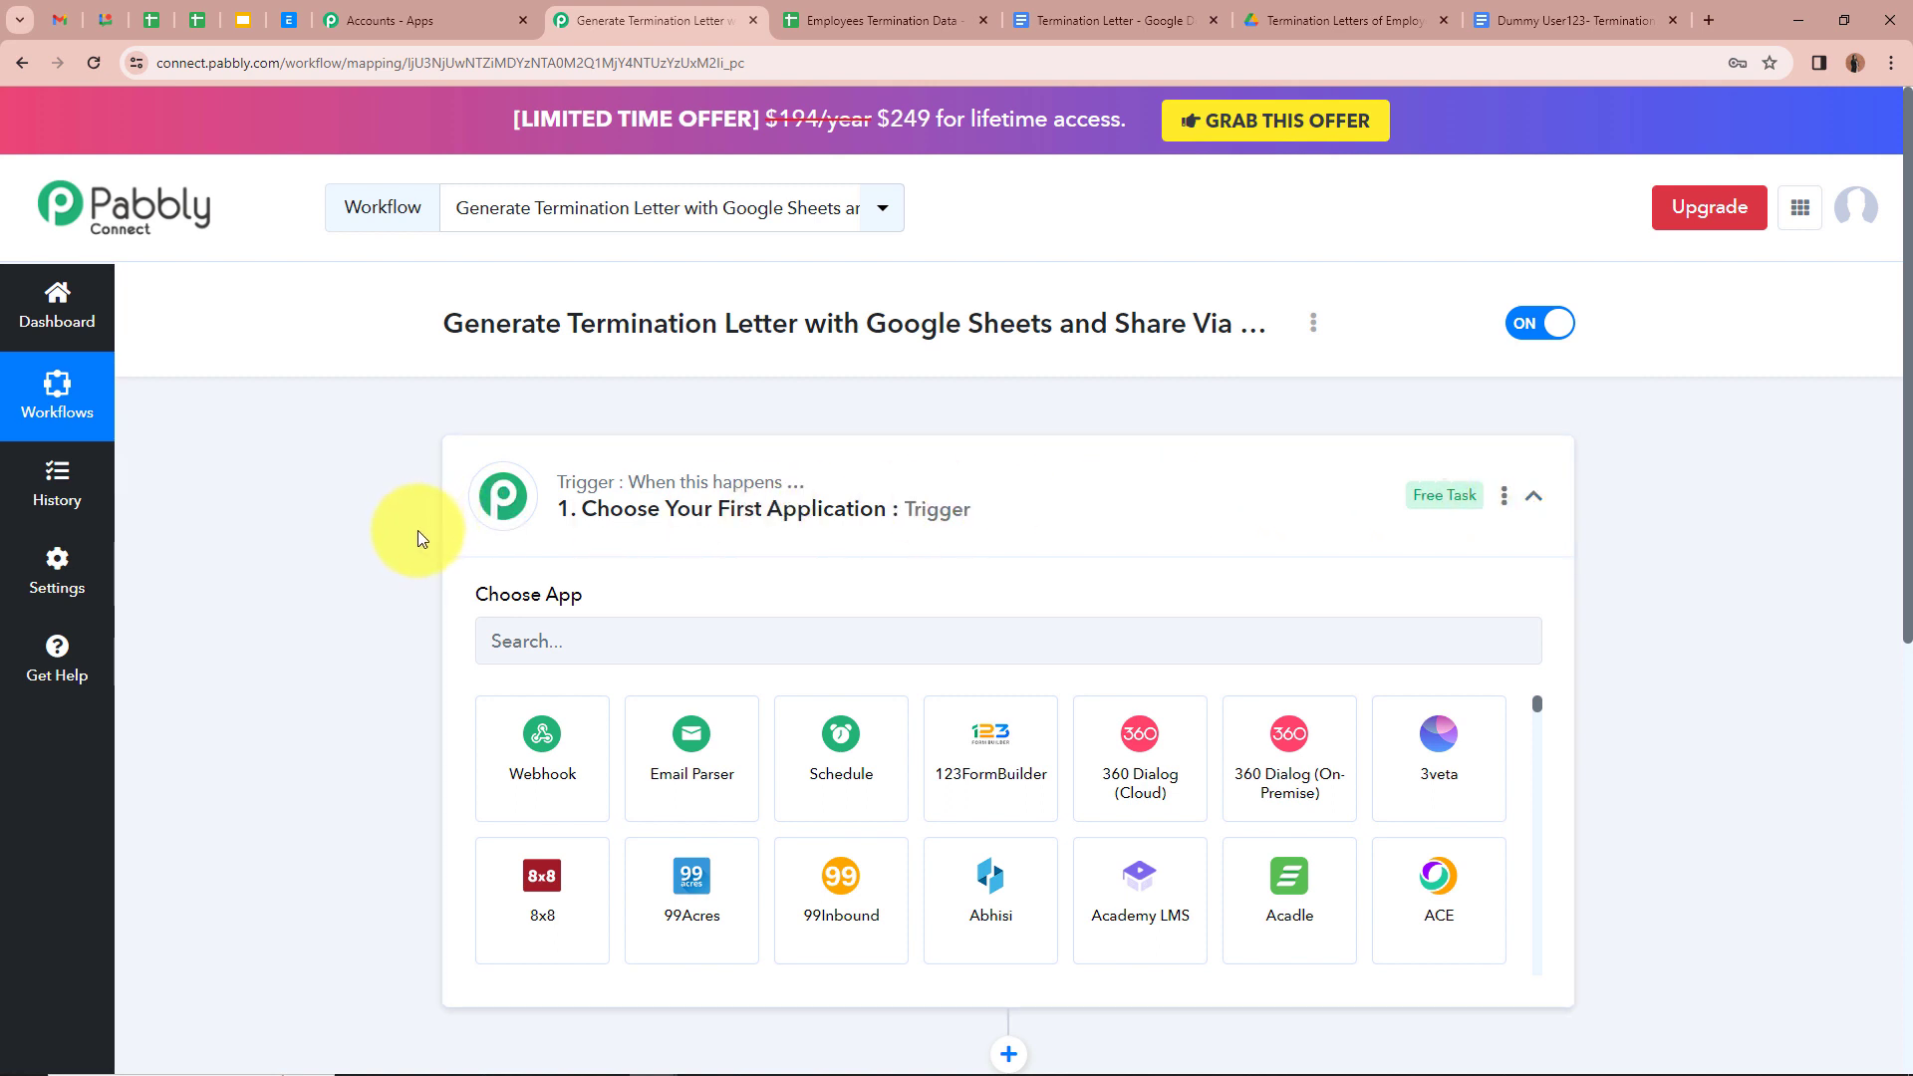
left_click(575, 639)
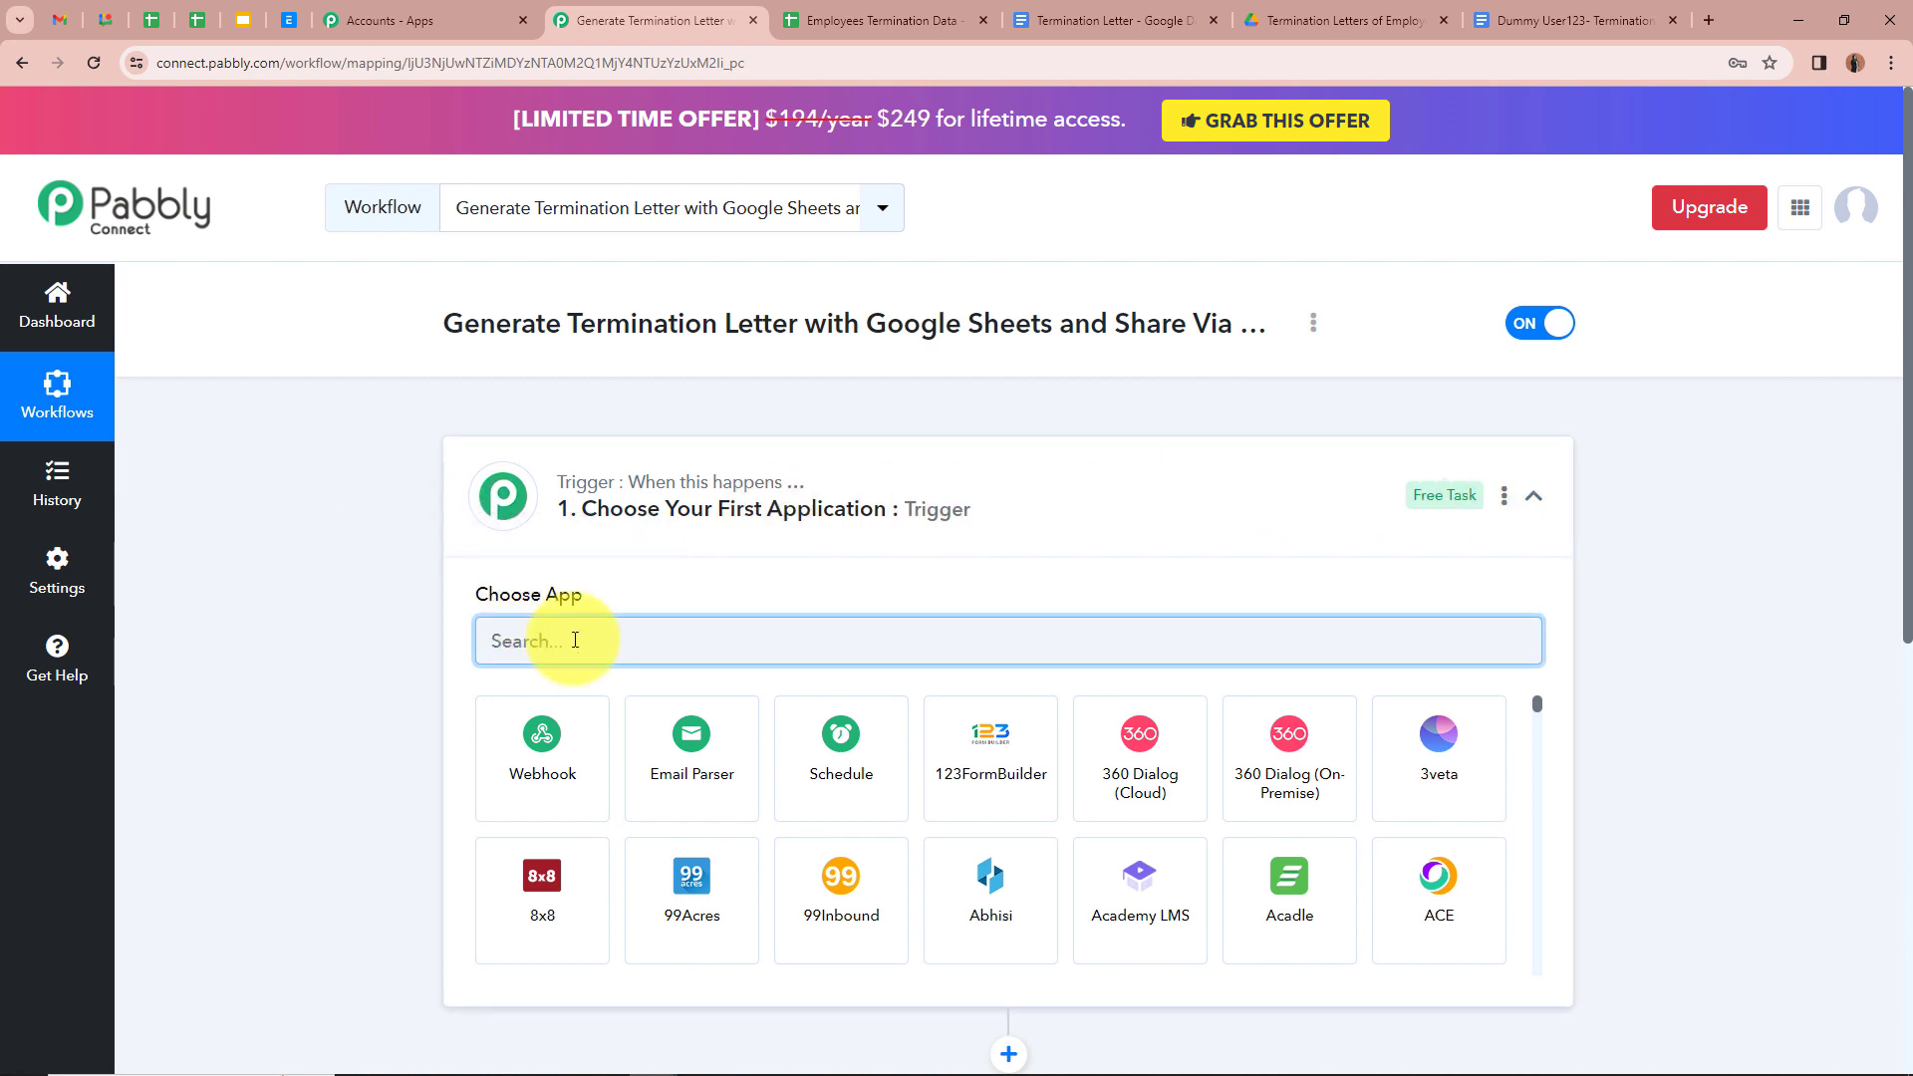
type("Goo")
left_click(1123, 907)
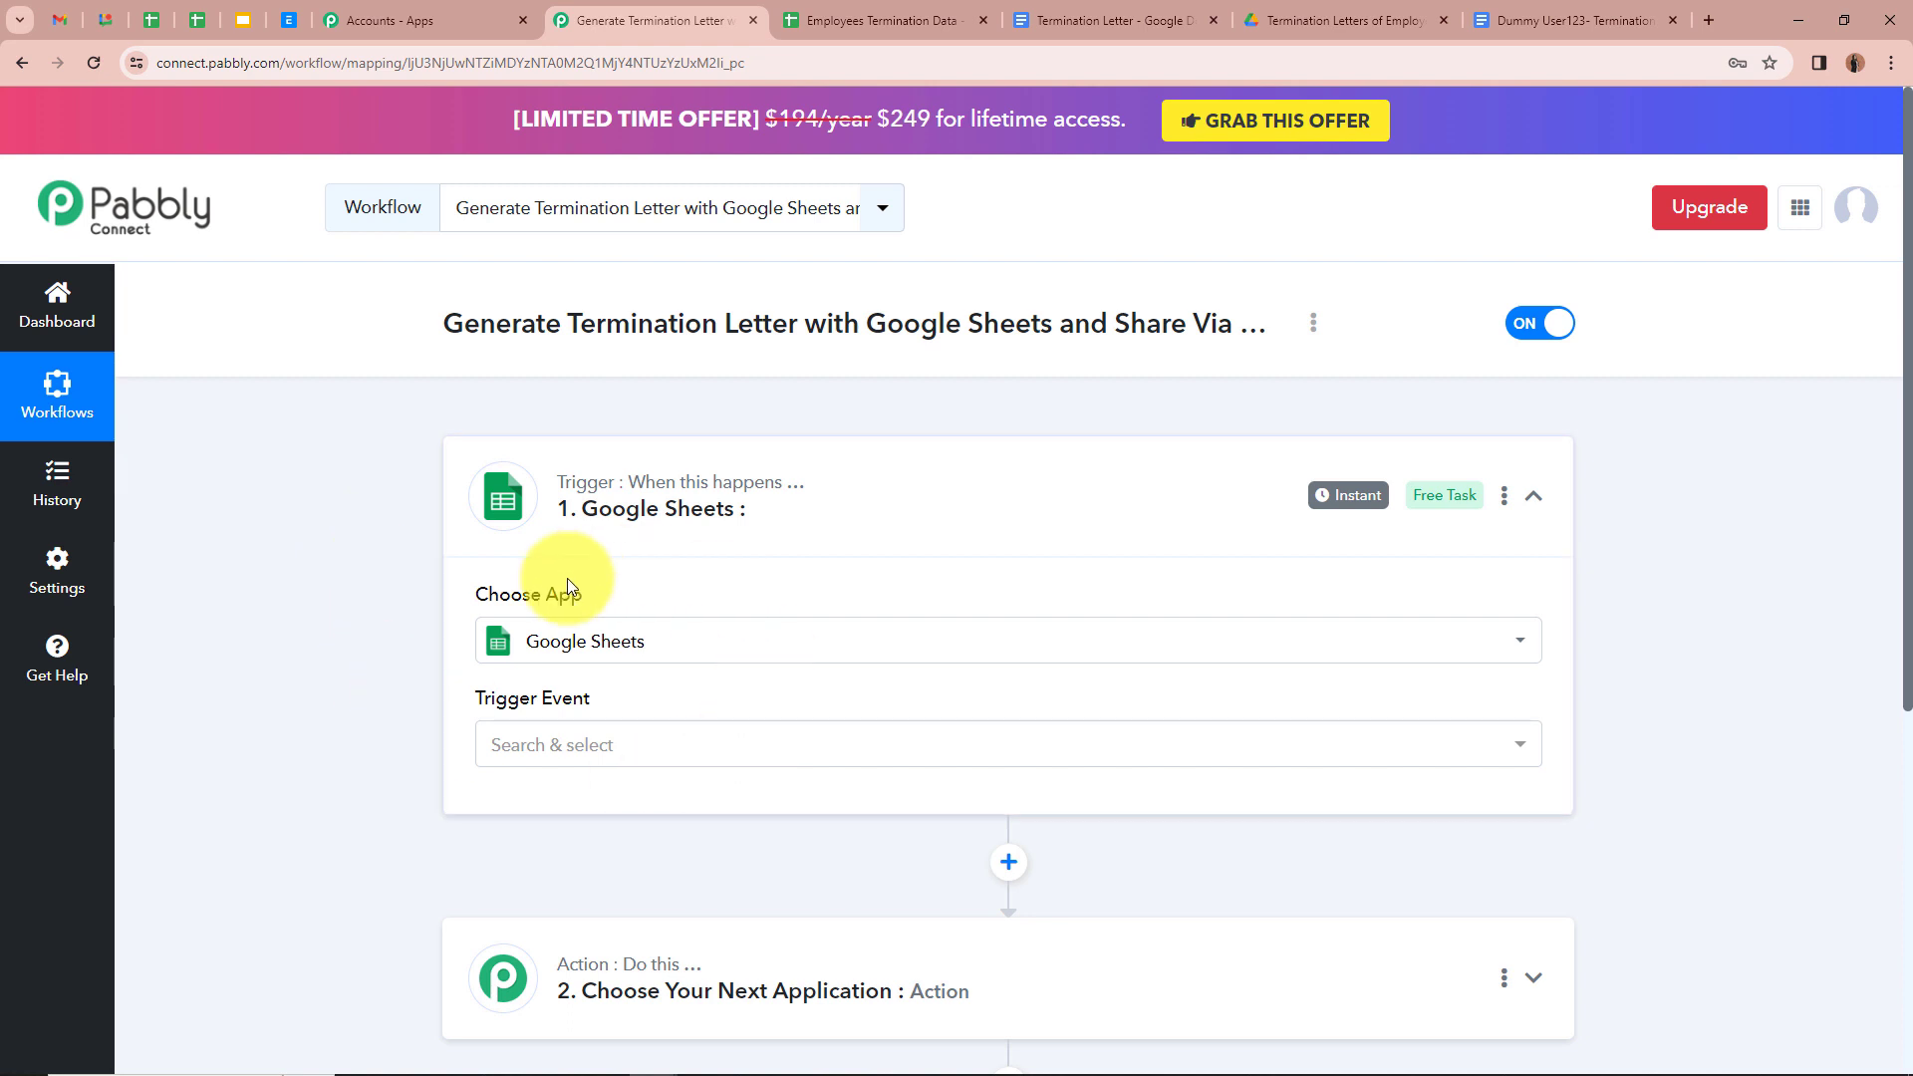
Step: Choose New or Updated Spreadsheet Row as the Google Sheets trigger event
scroll(446, 612, "down", 2)
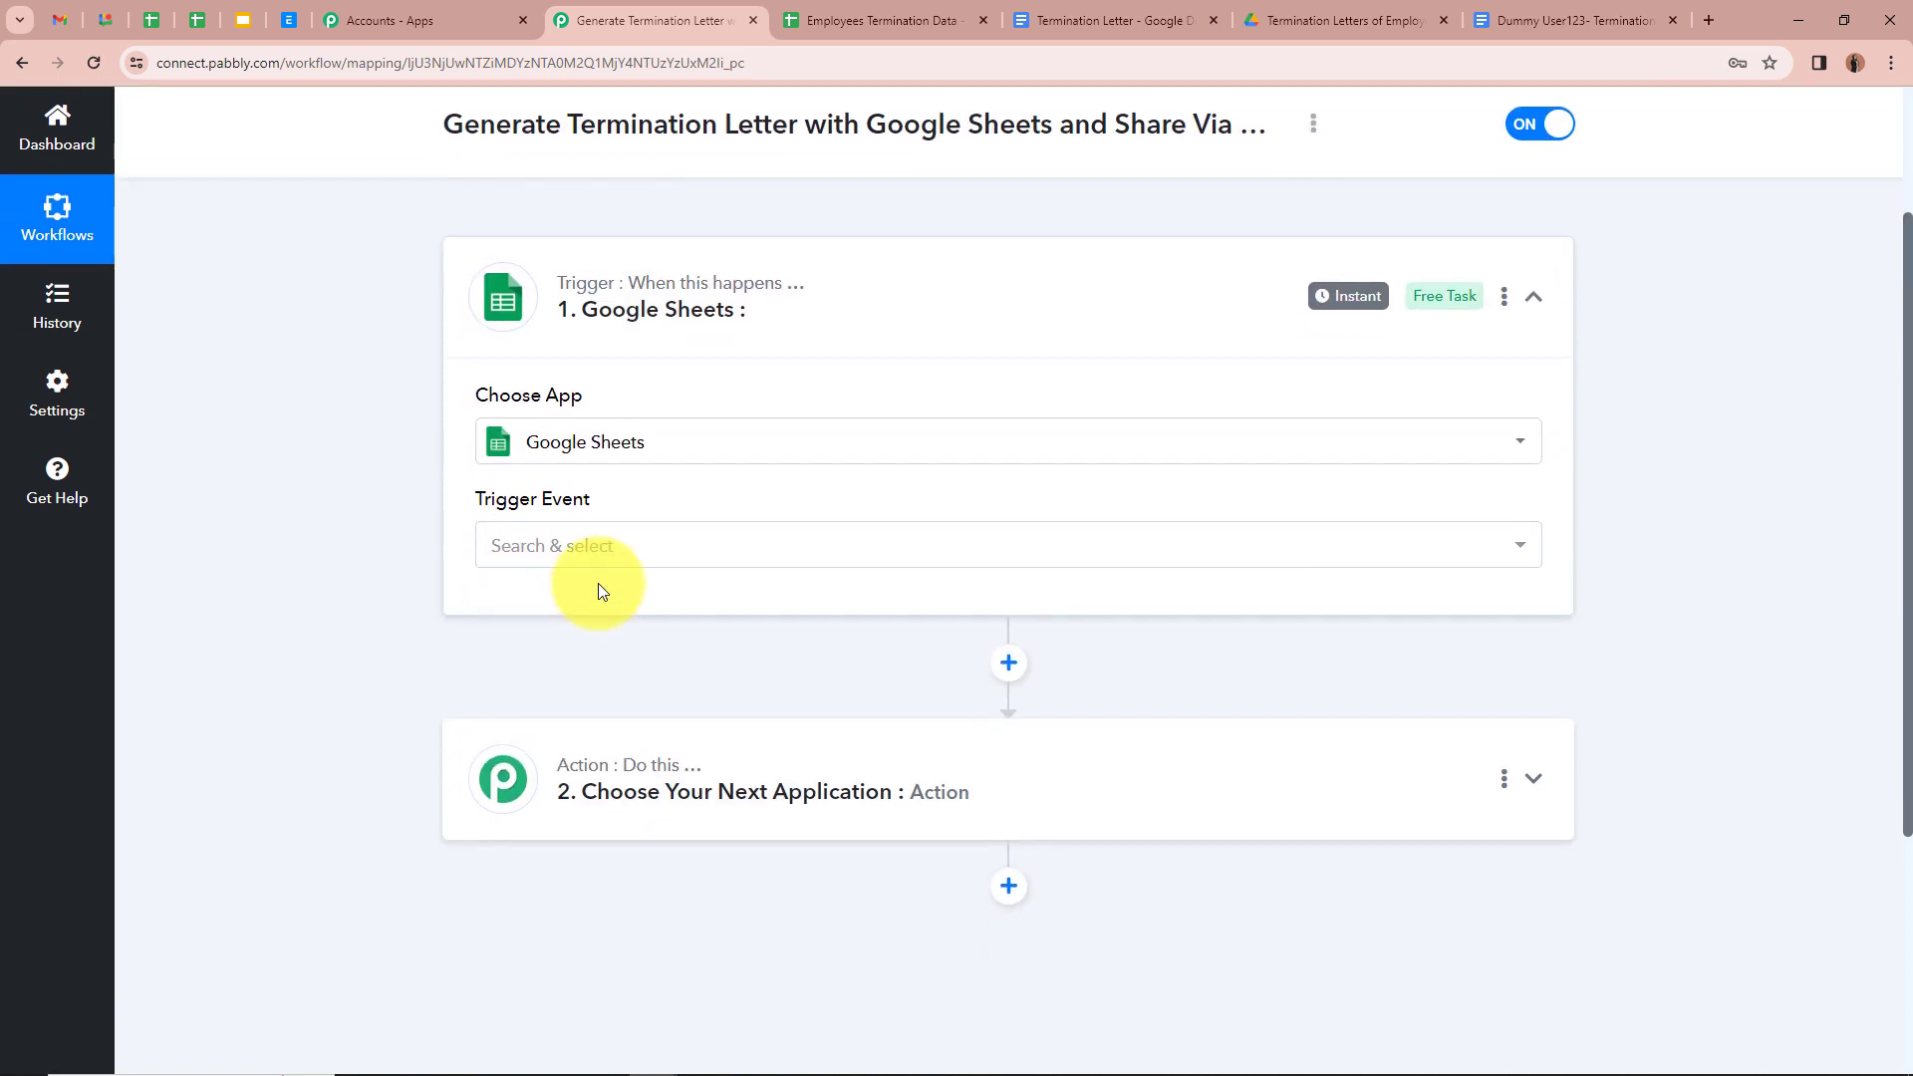
left_click(660, 548)
left_click(673, 668)
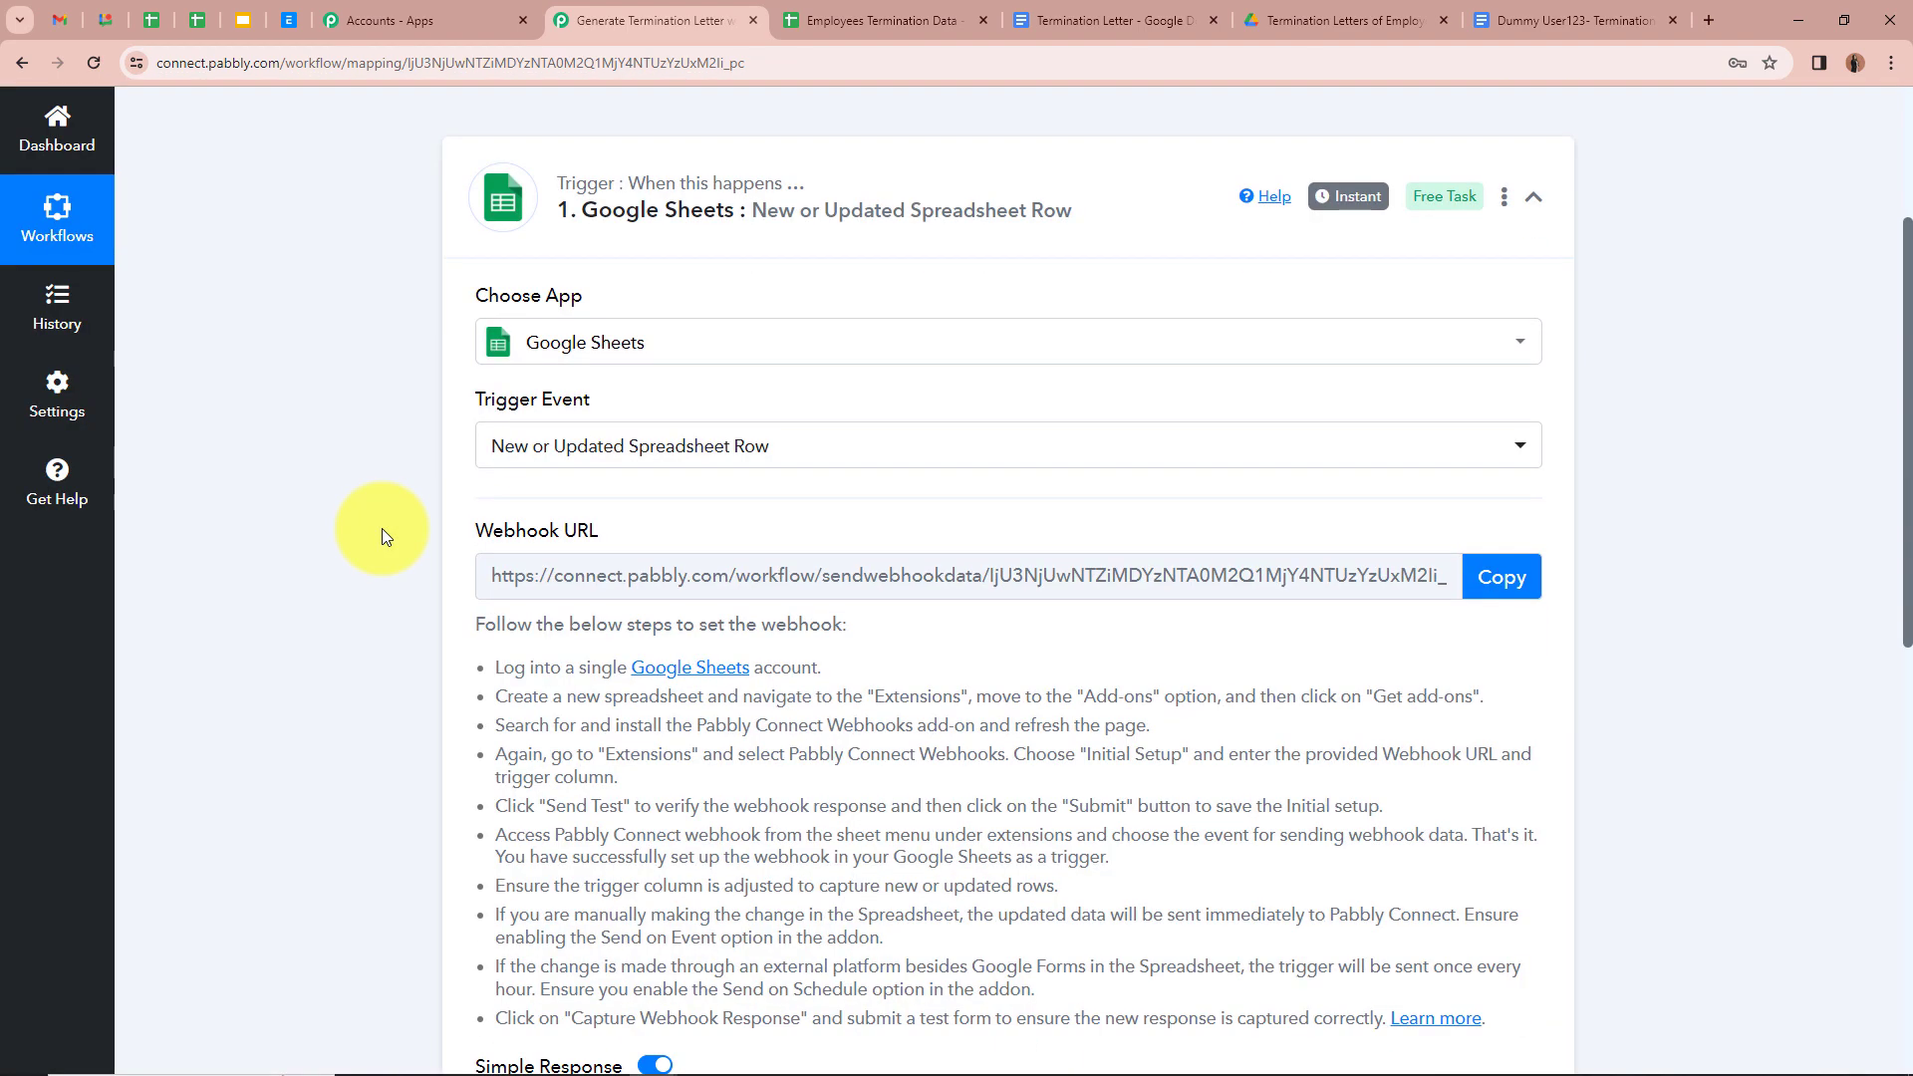
Step: Review the webhook setup instructions and copy the trigger's webhook URL
mouse_move(489, 534)
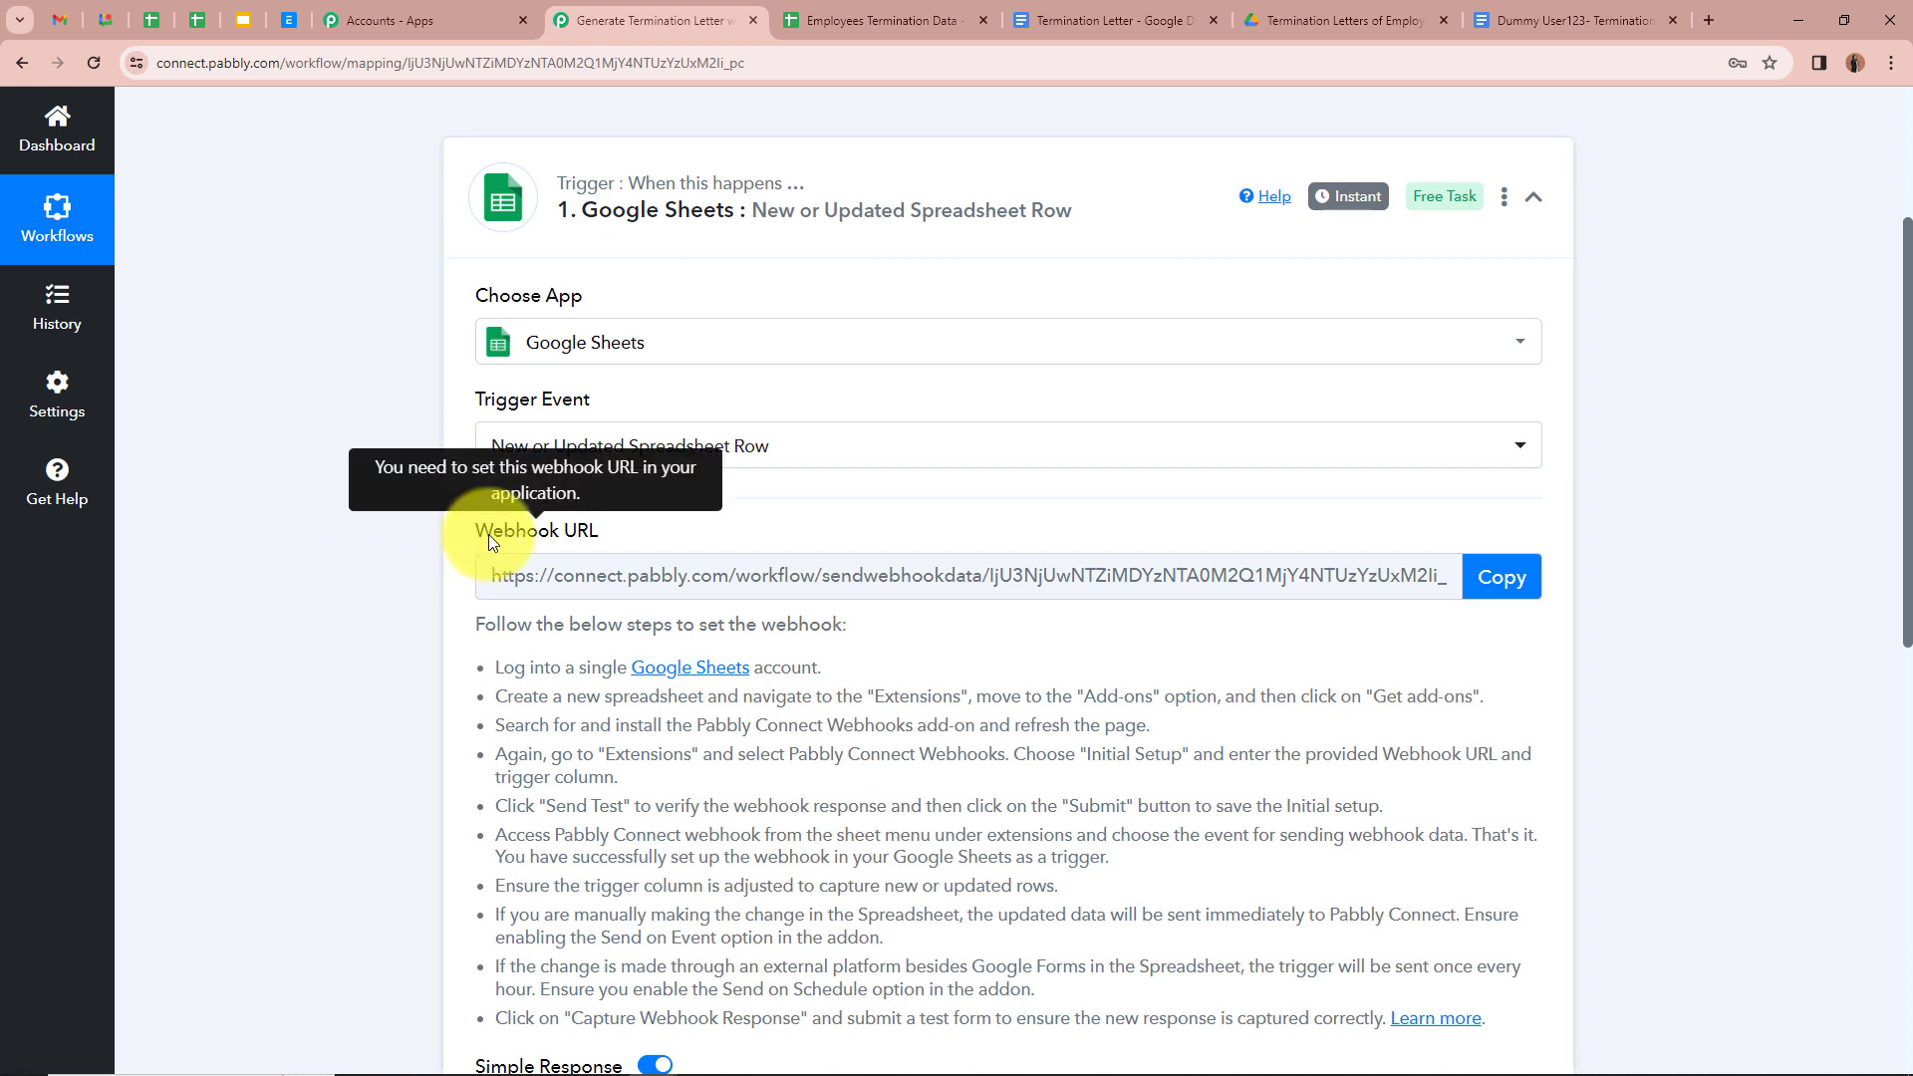
scroll(417, 554, "down", 1)
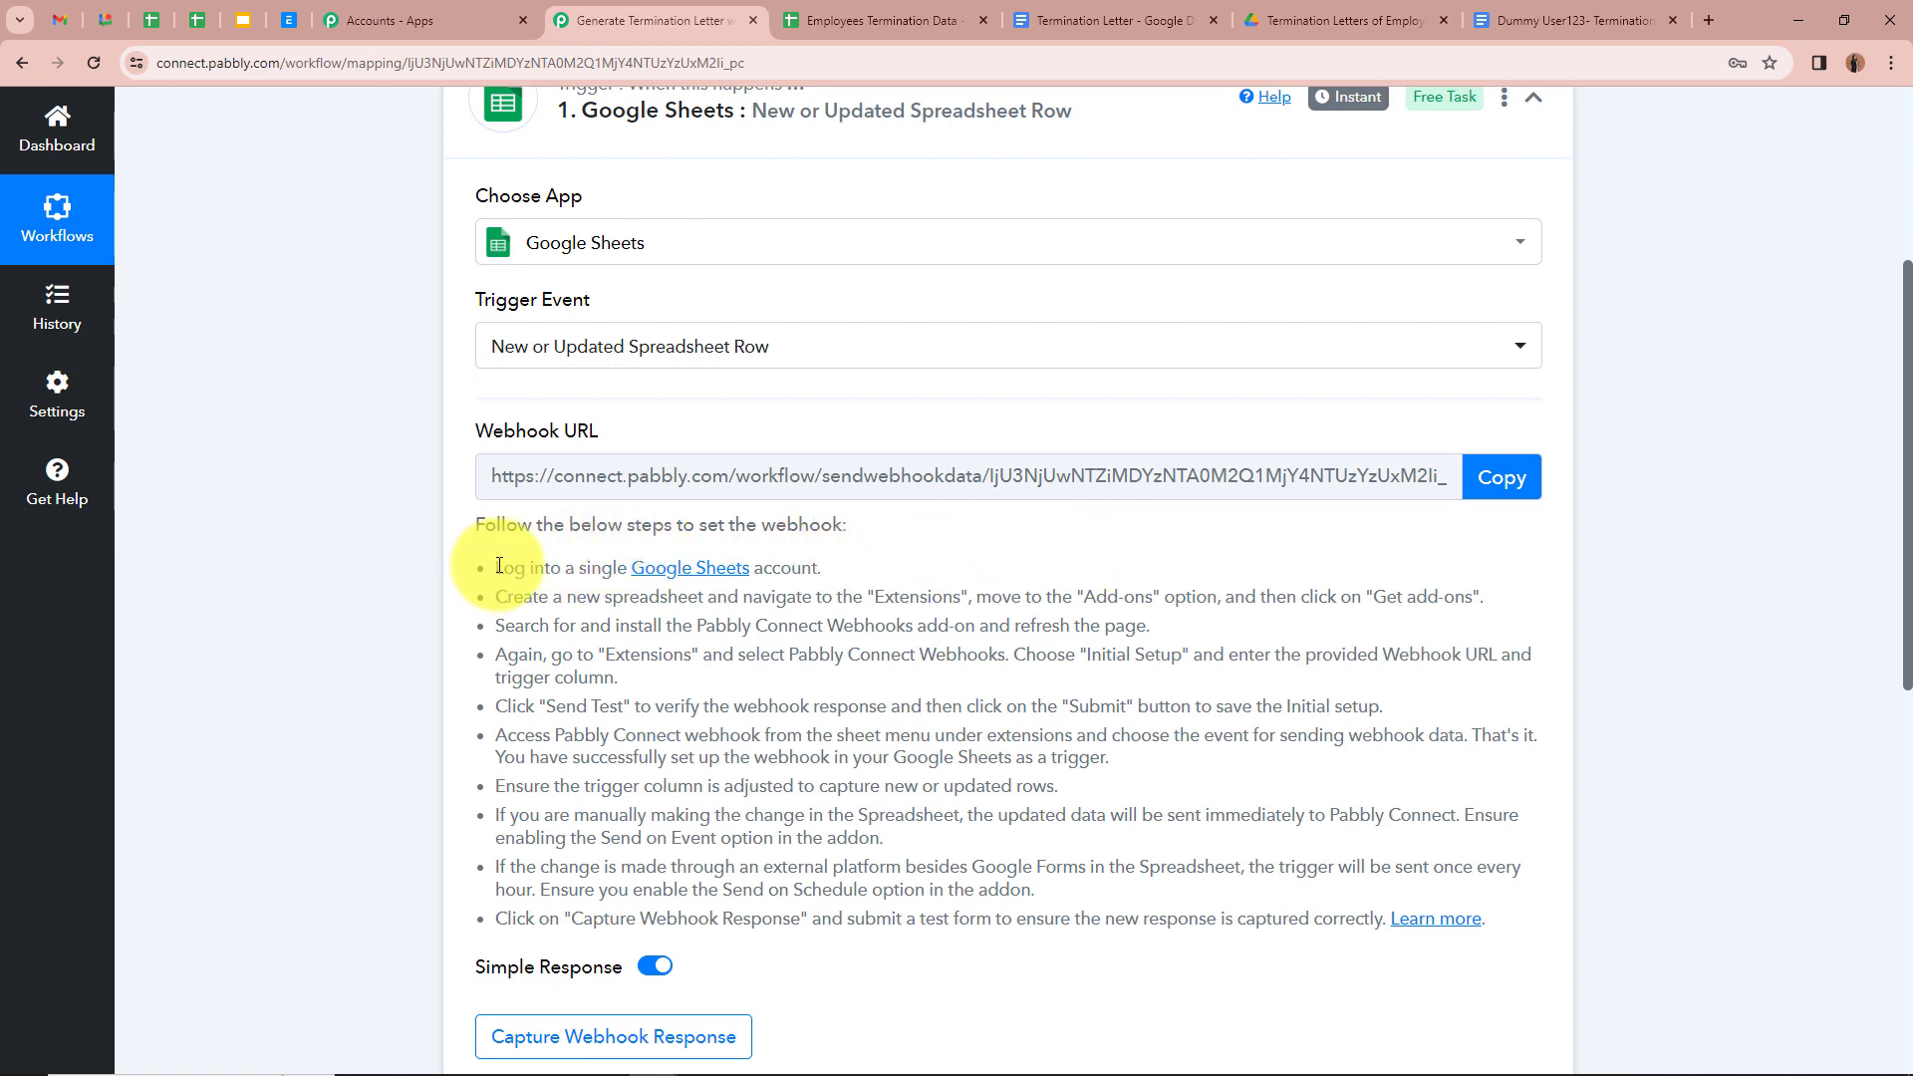
left_click_drag(493, 566, 1296, 842)
left_click(356, 562)
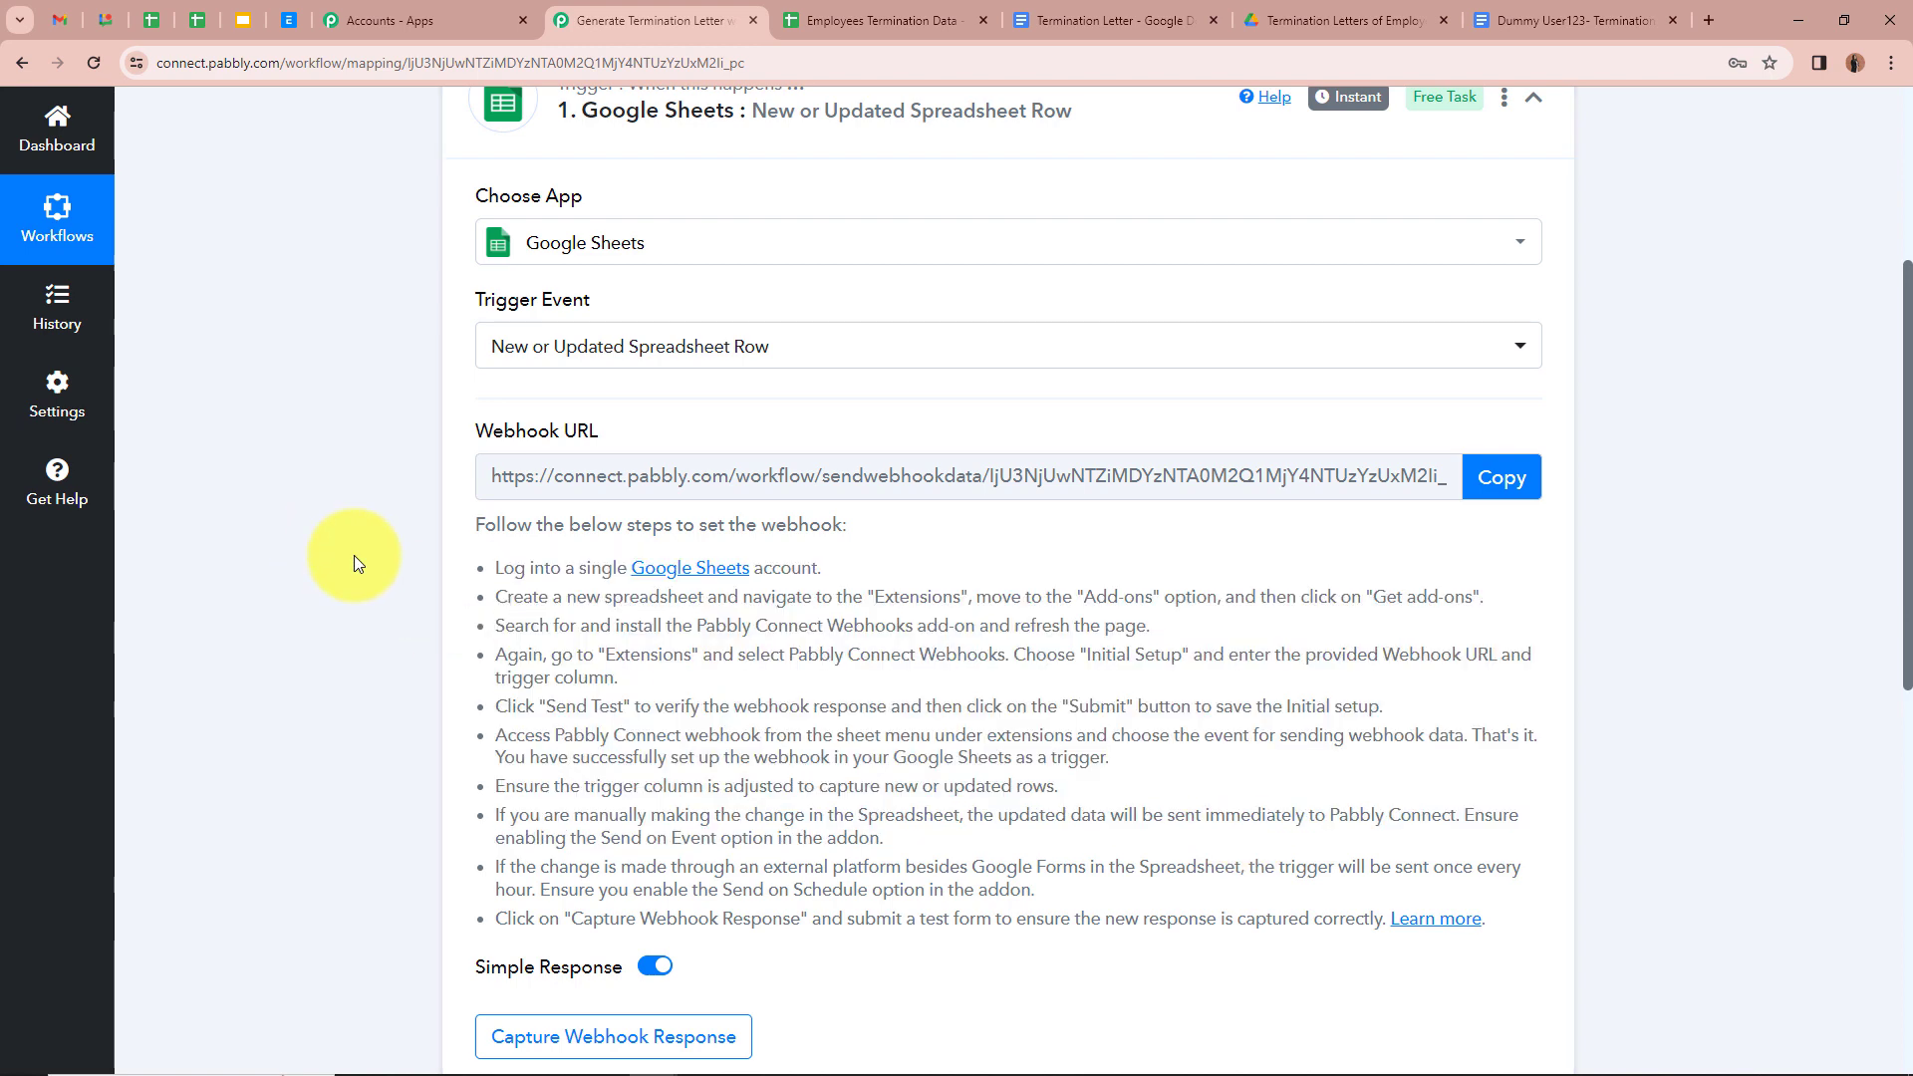
left_click(1525, 478)
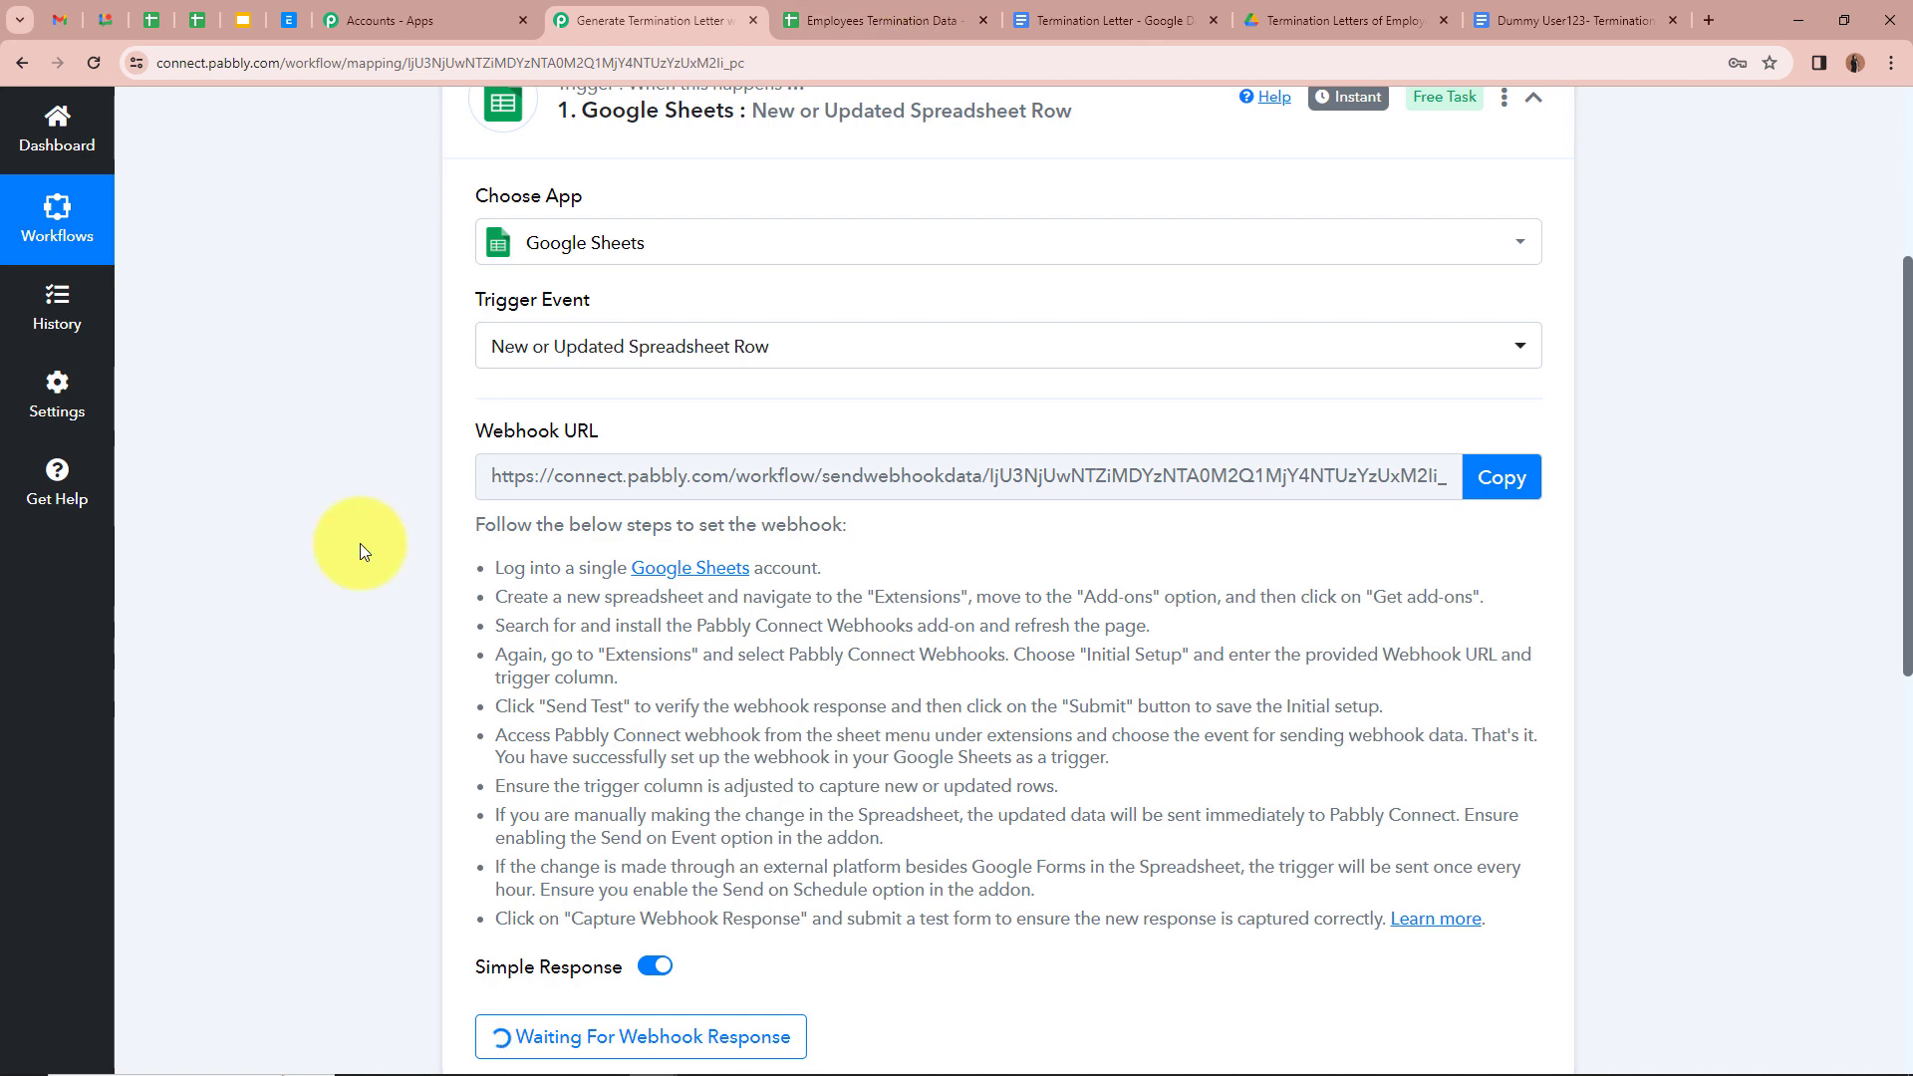
left_click(917, 28)
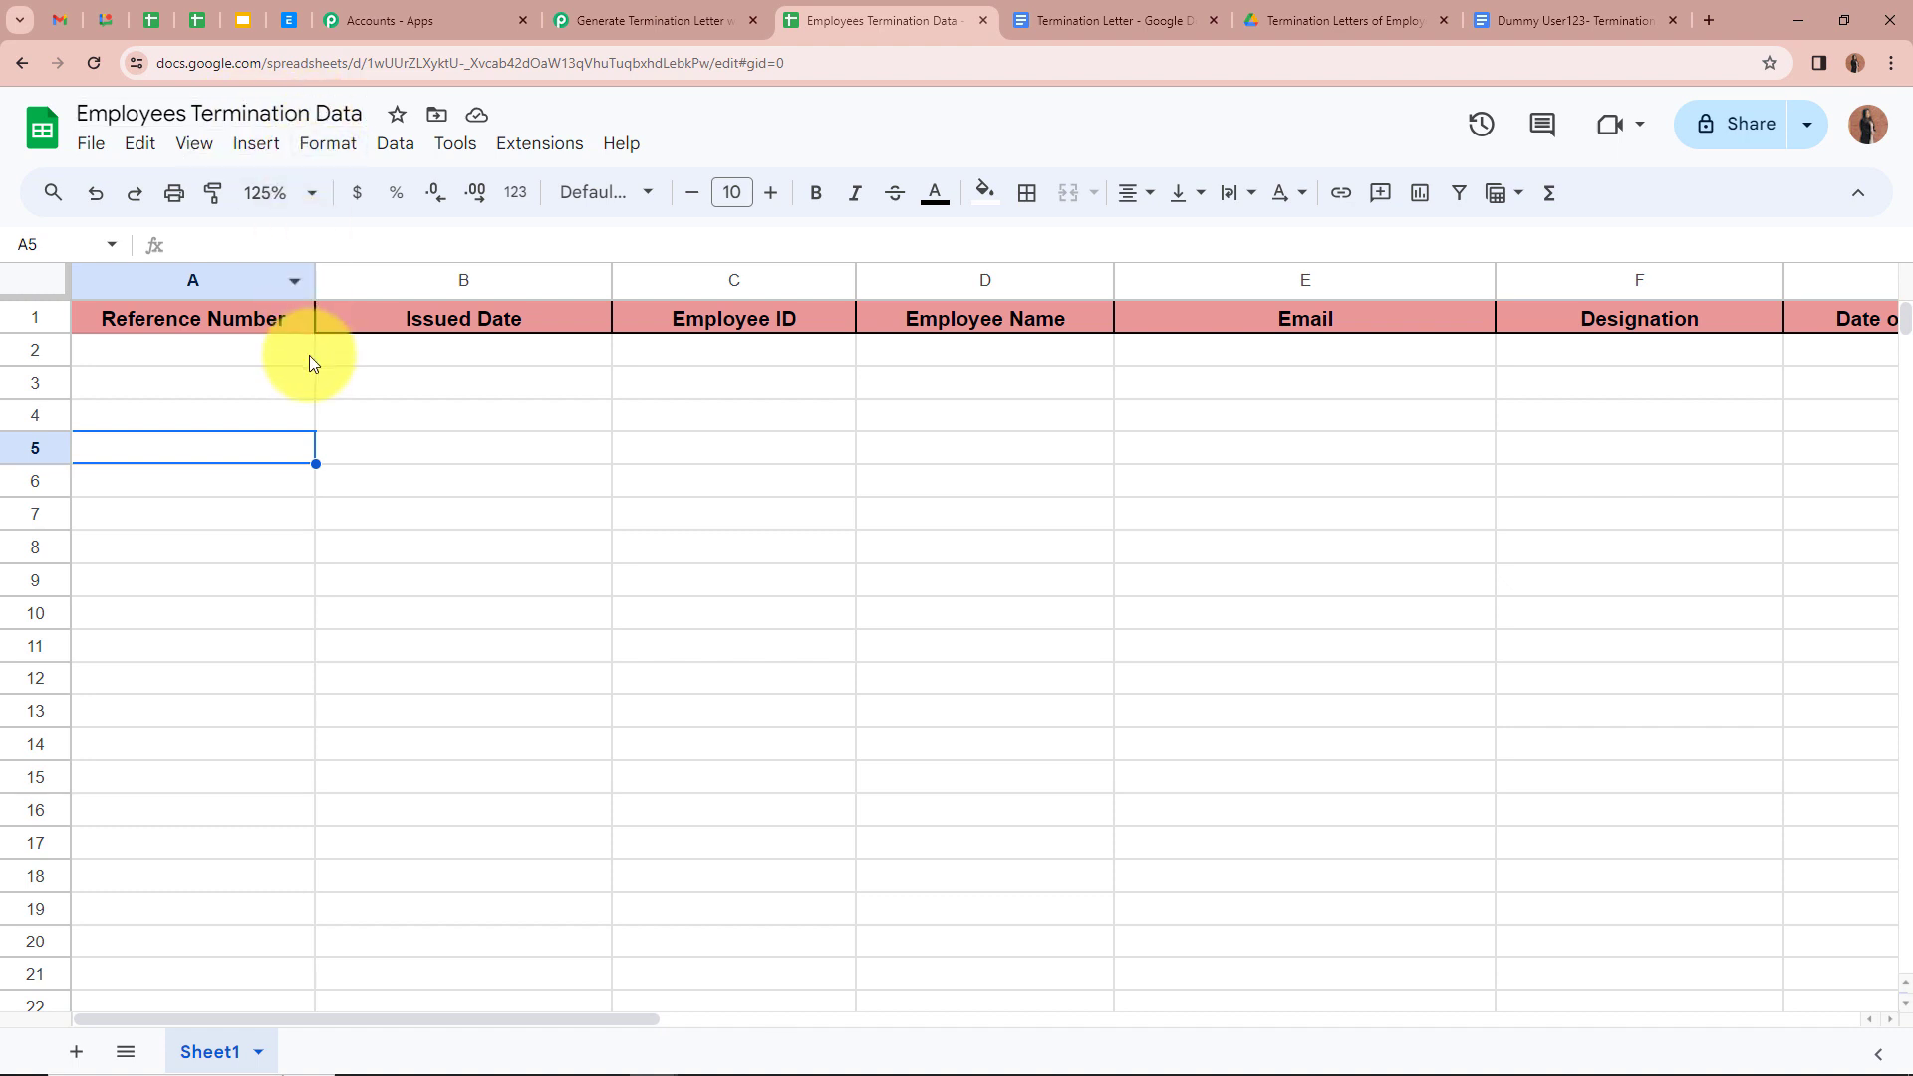
Step: Check the empty first data row of Employees Termination Data, then bring up its Extensions menu
left_click(265, 359)
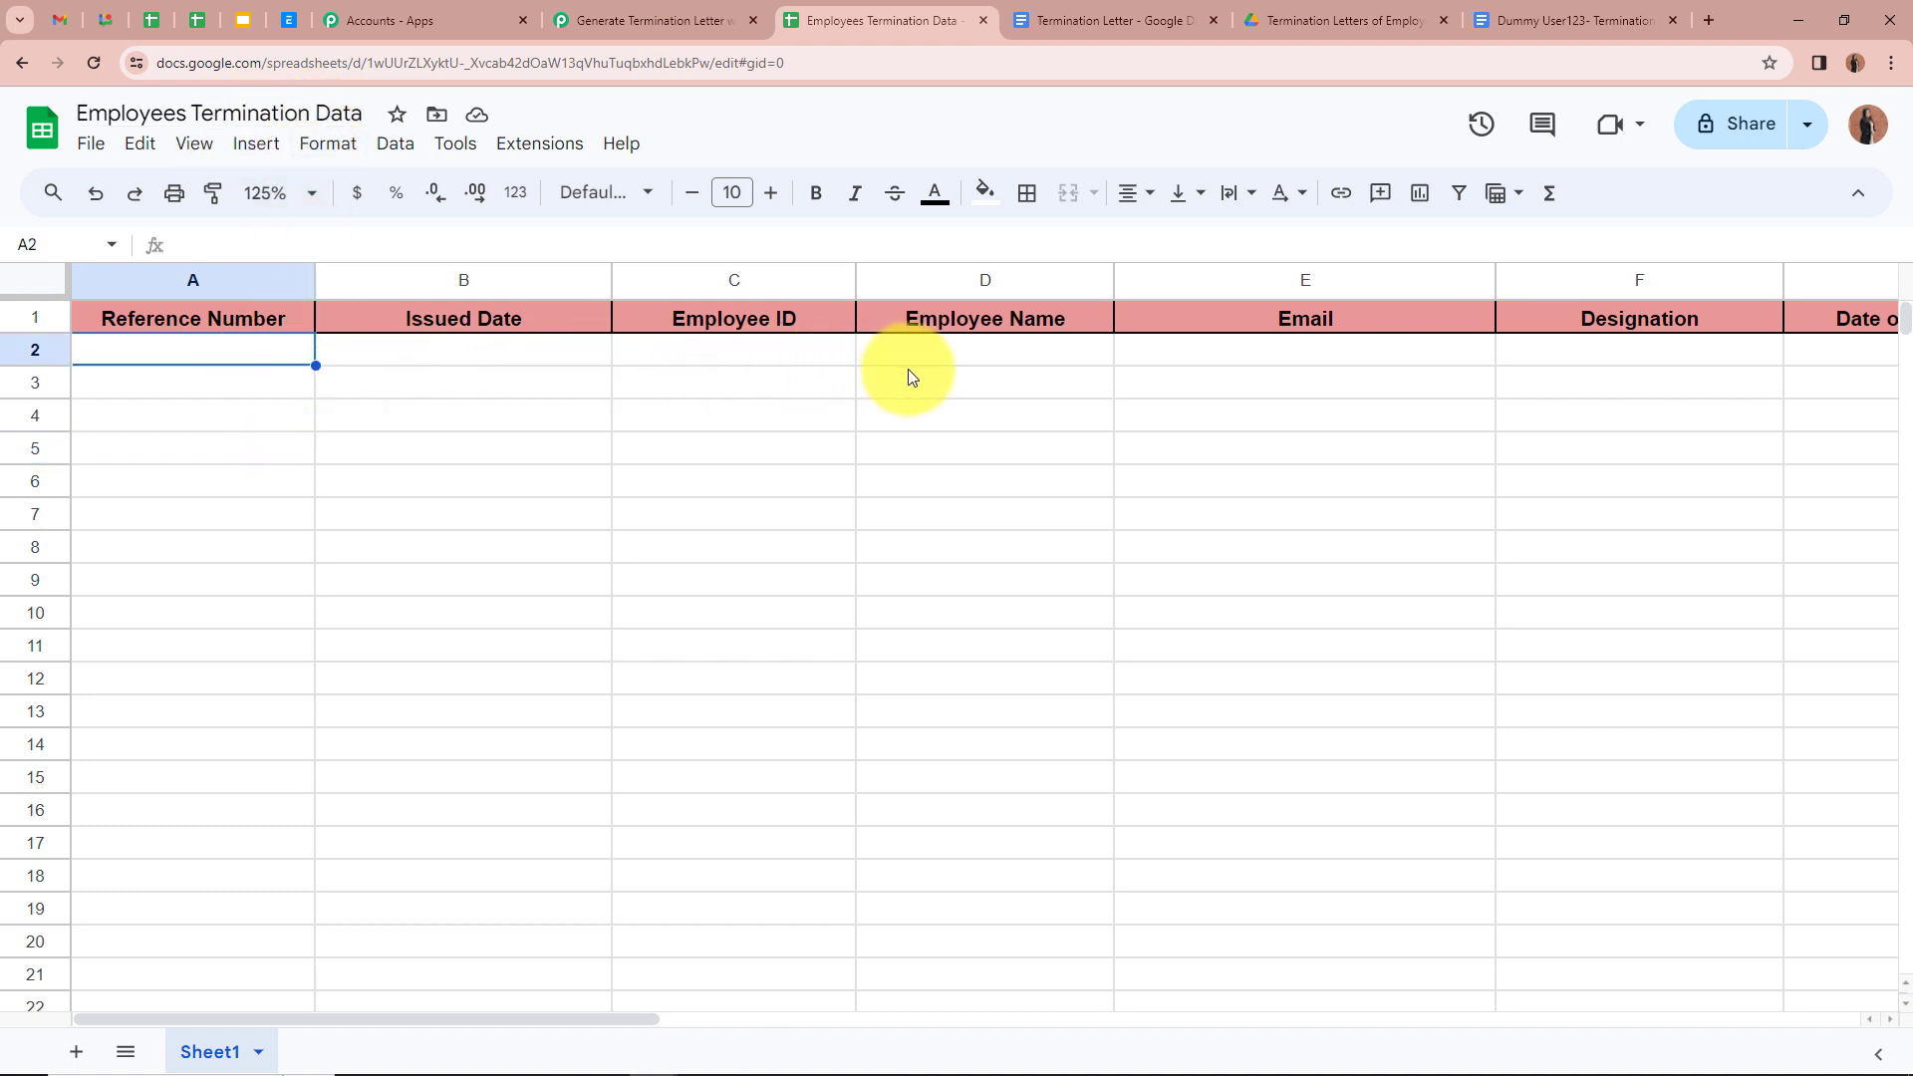
left_click(987, 369)
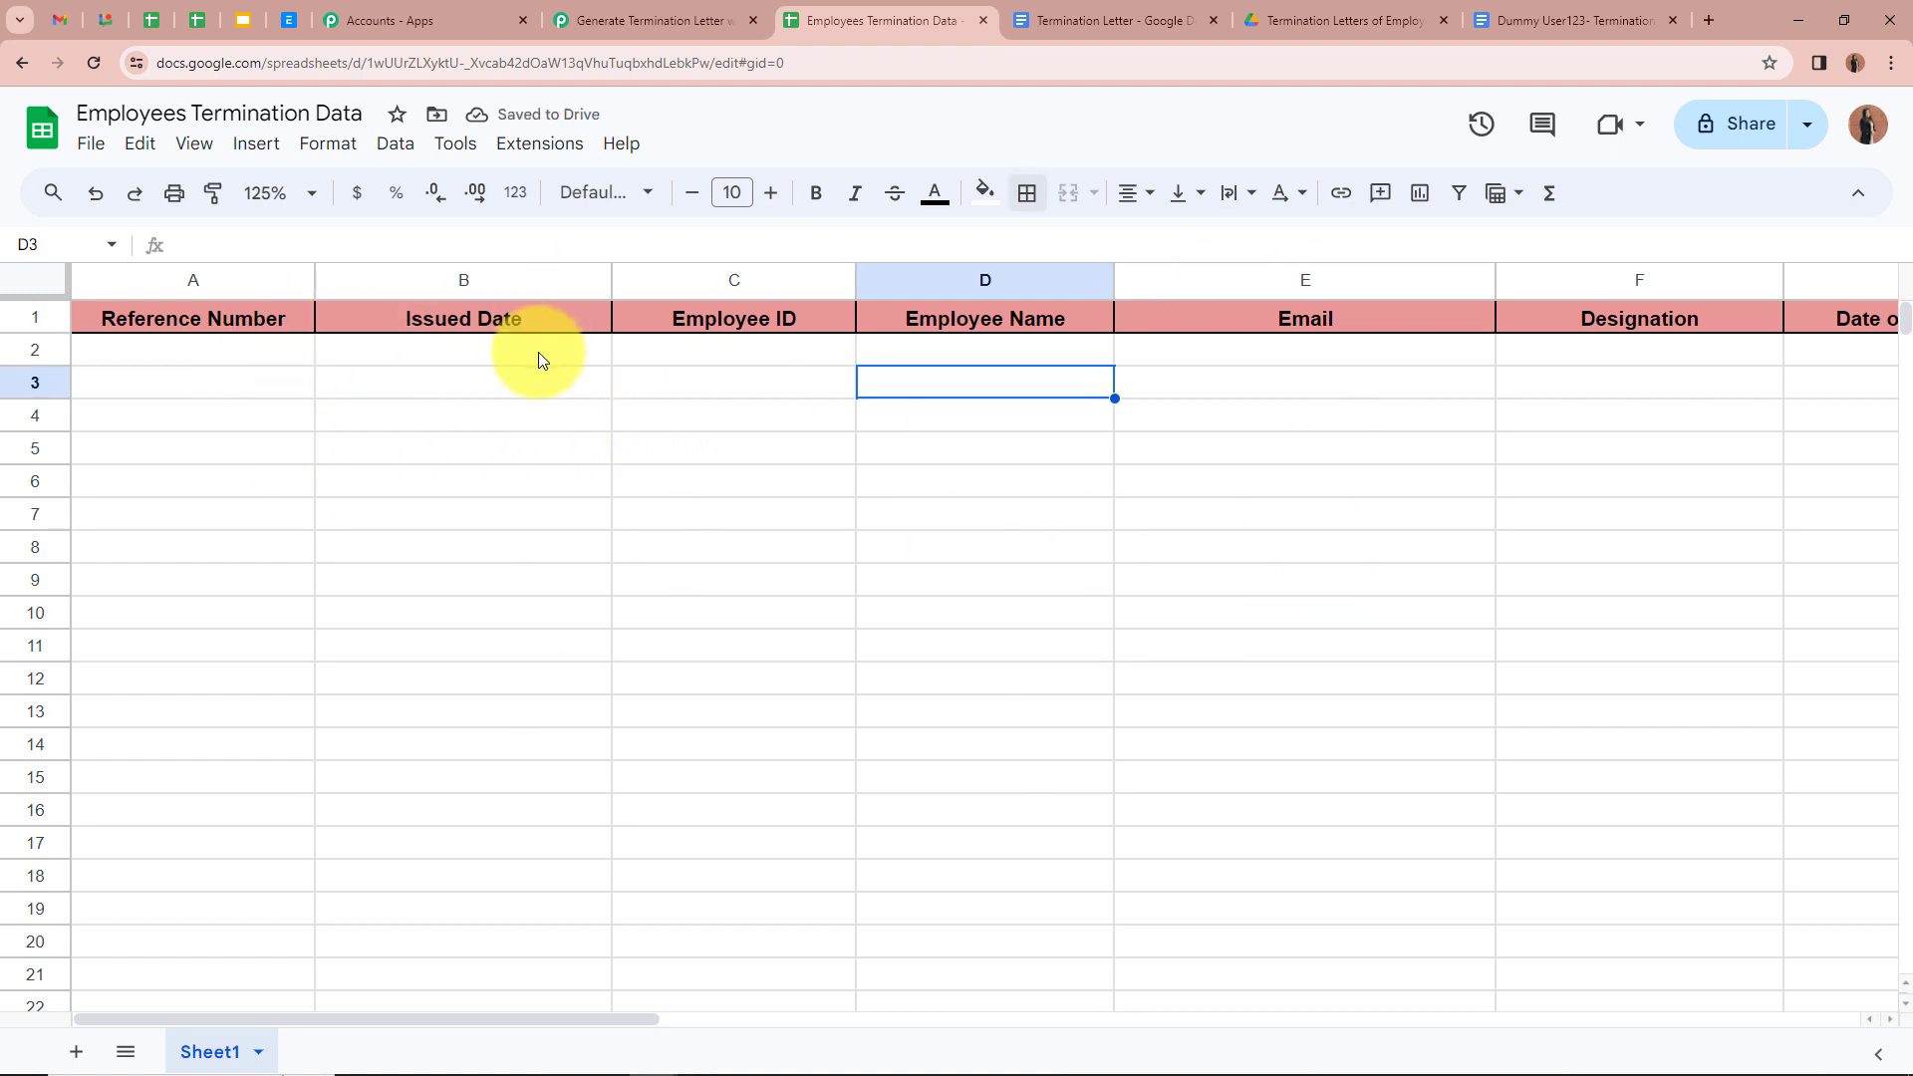
left_click(623, 18)
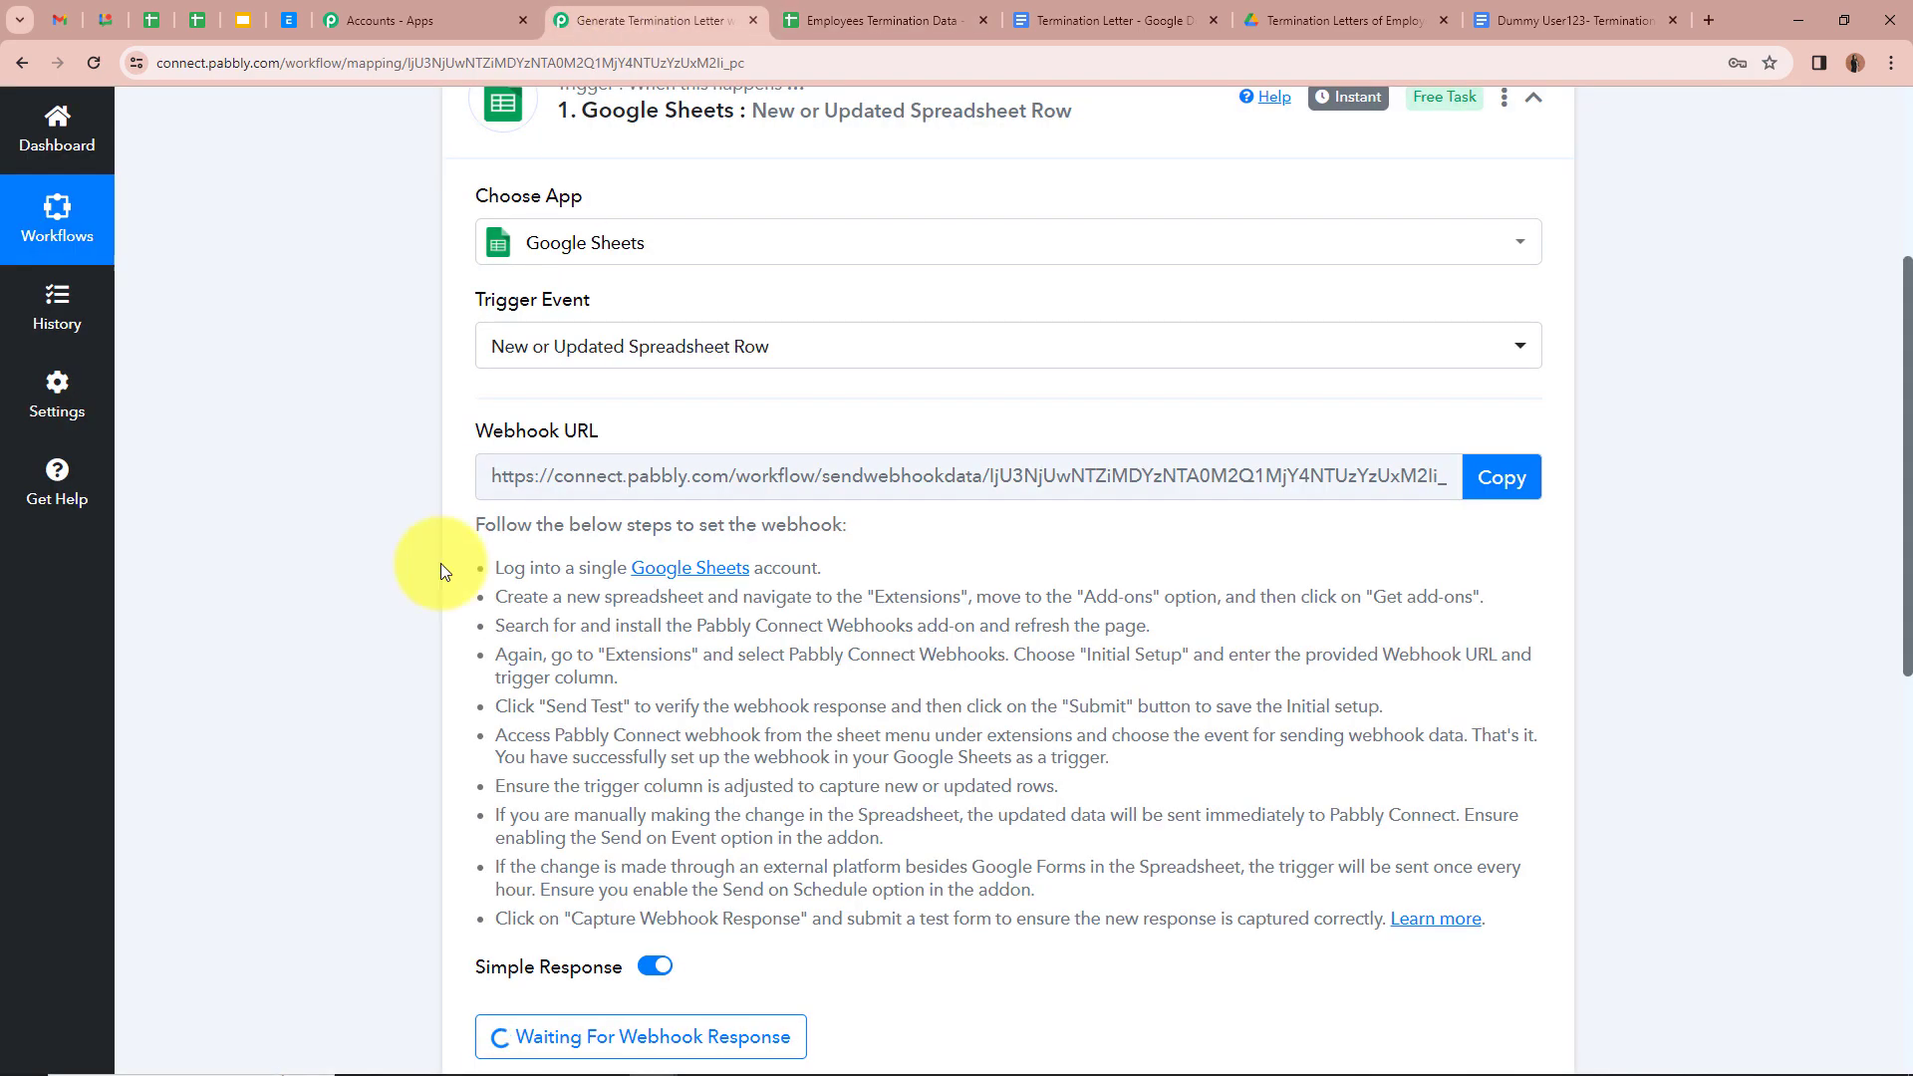
left_click(854, 12)
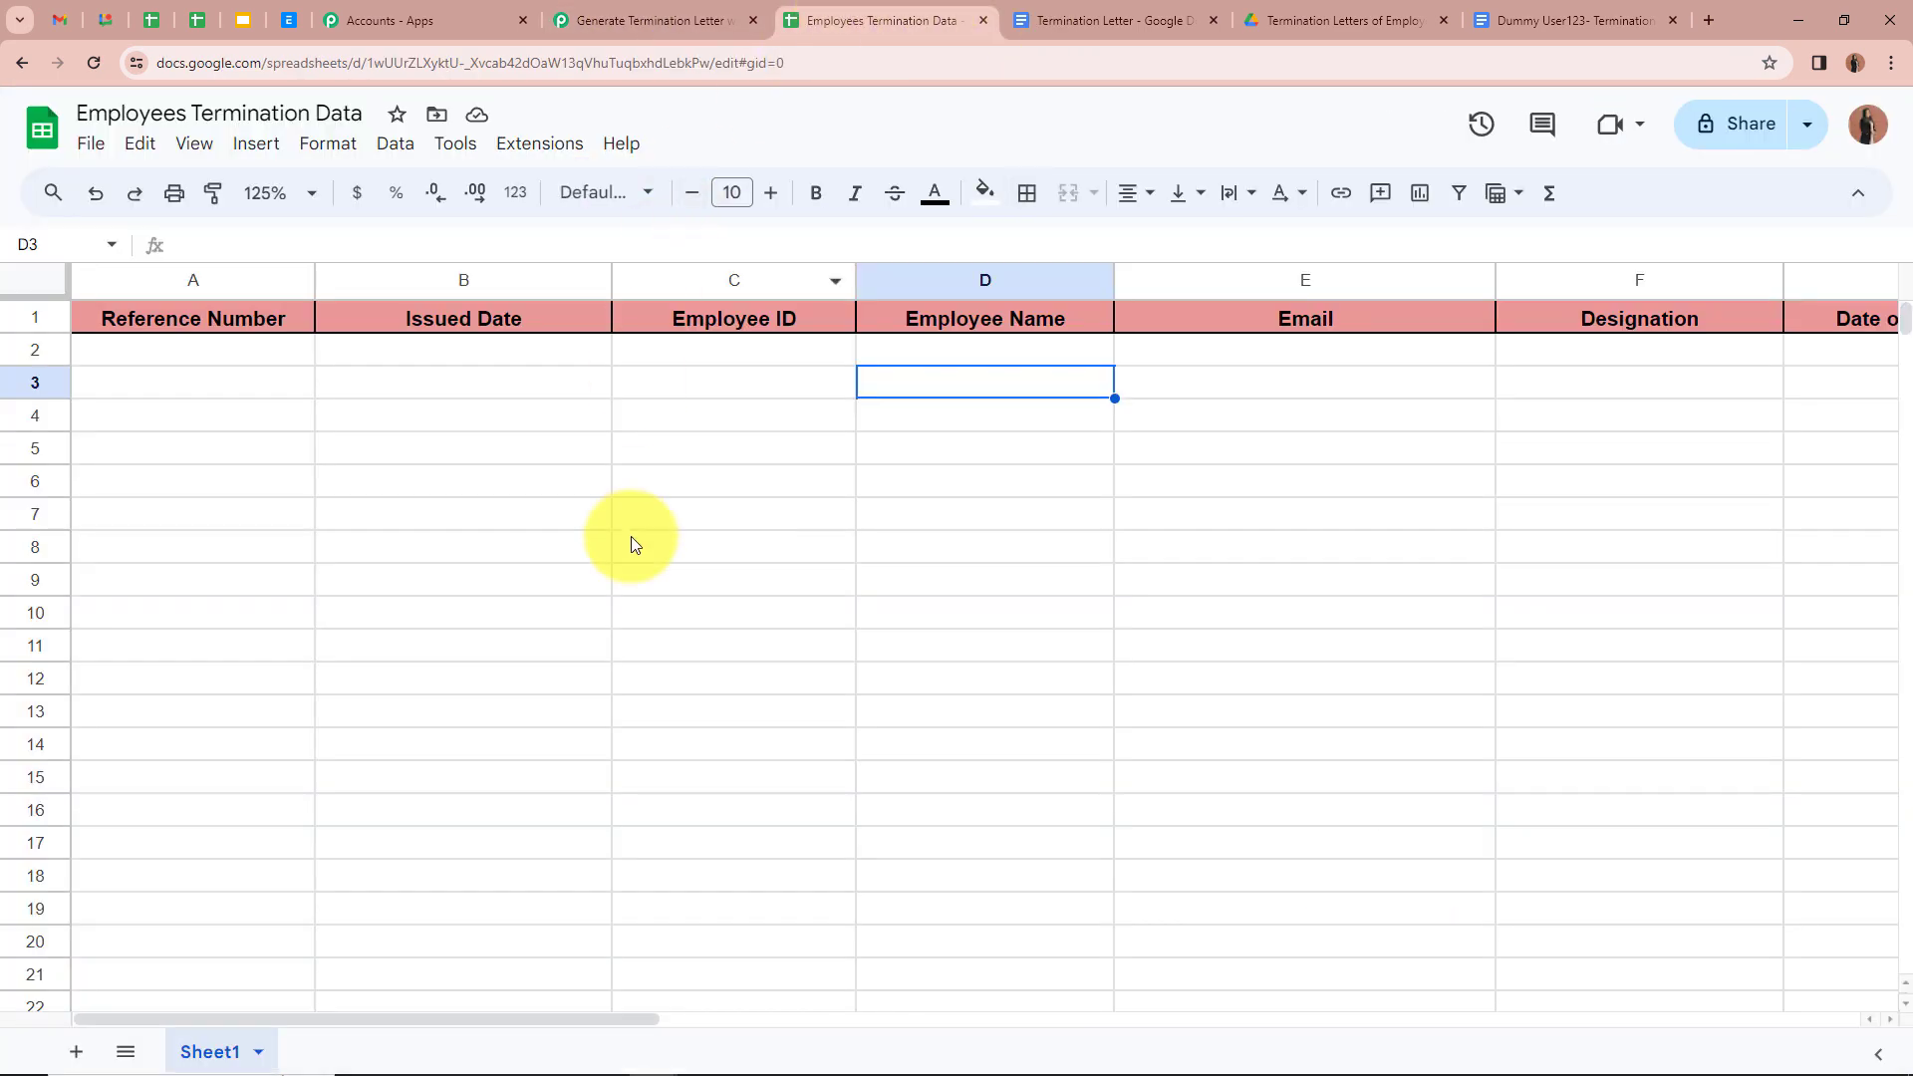
left_click(543, 147)
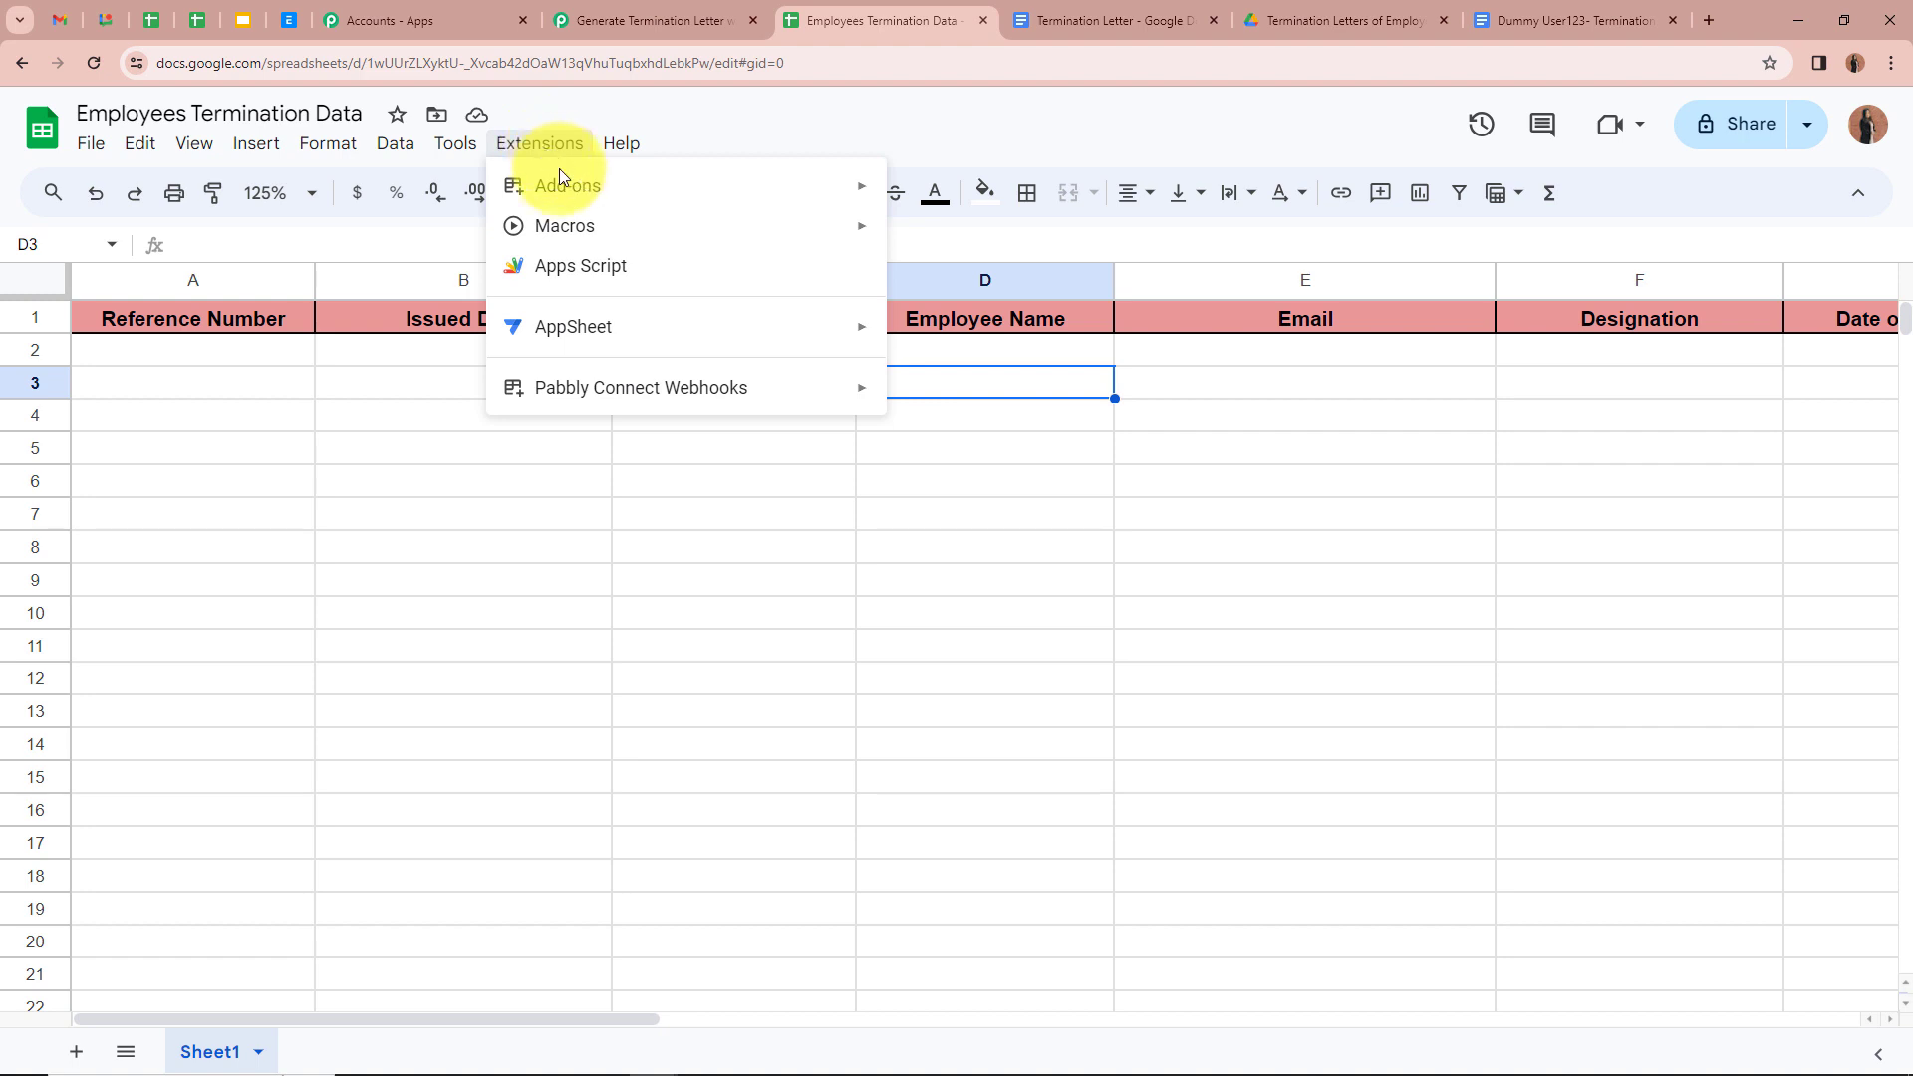
Step: Search the Marketplace for 'Pab', confirm Pabbly Connect Webhooks is installed, and close the Marketplace
mouse_move(559, 179)
left_click(968, 193)
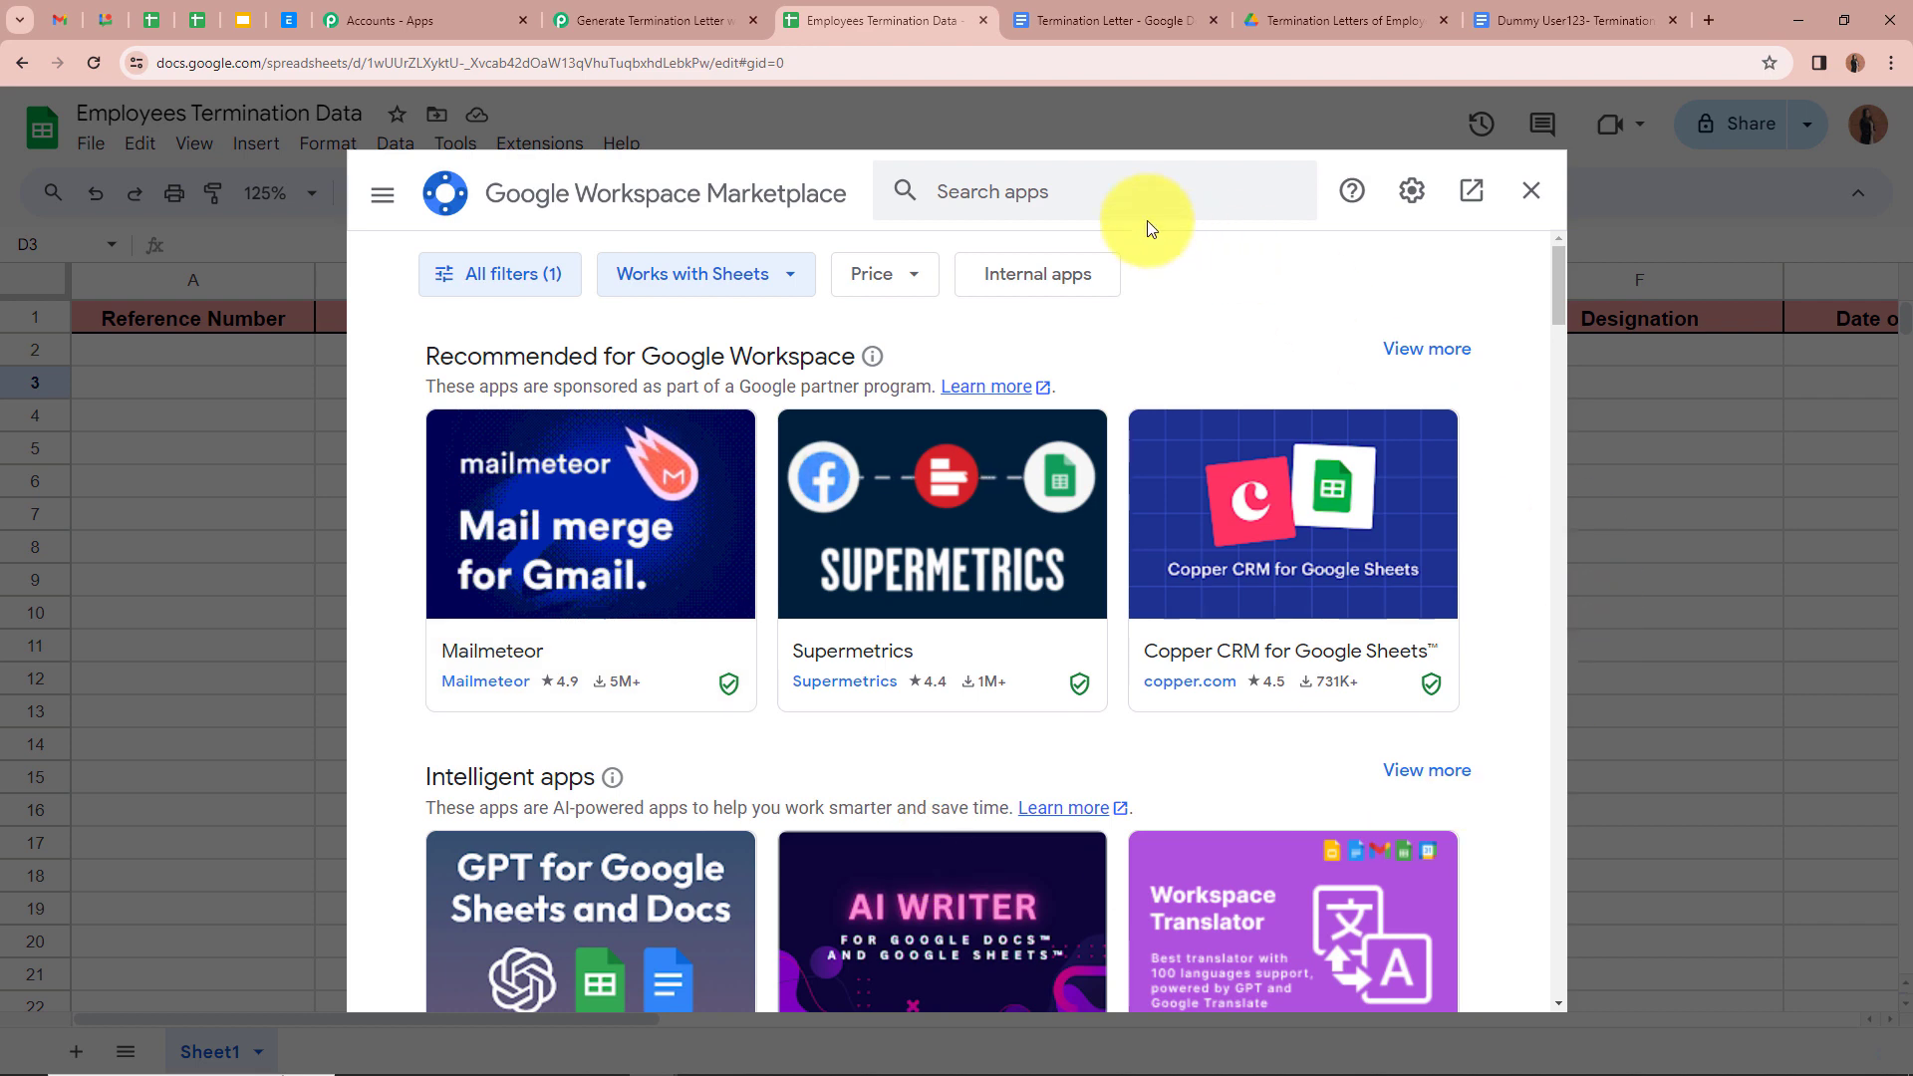
left_click(1106, 191)
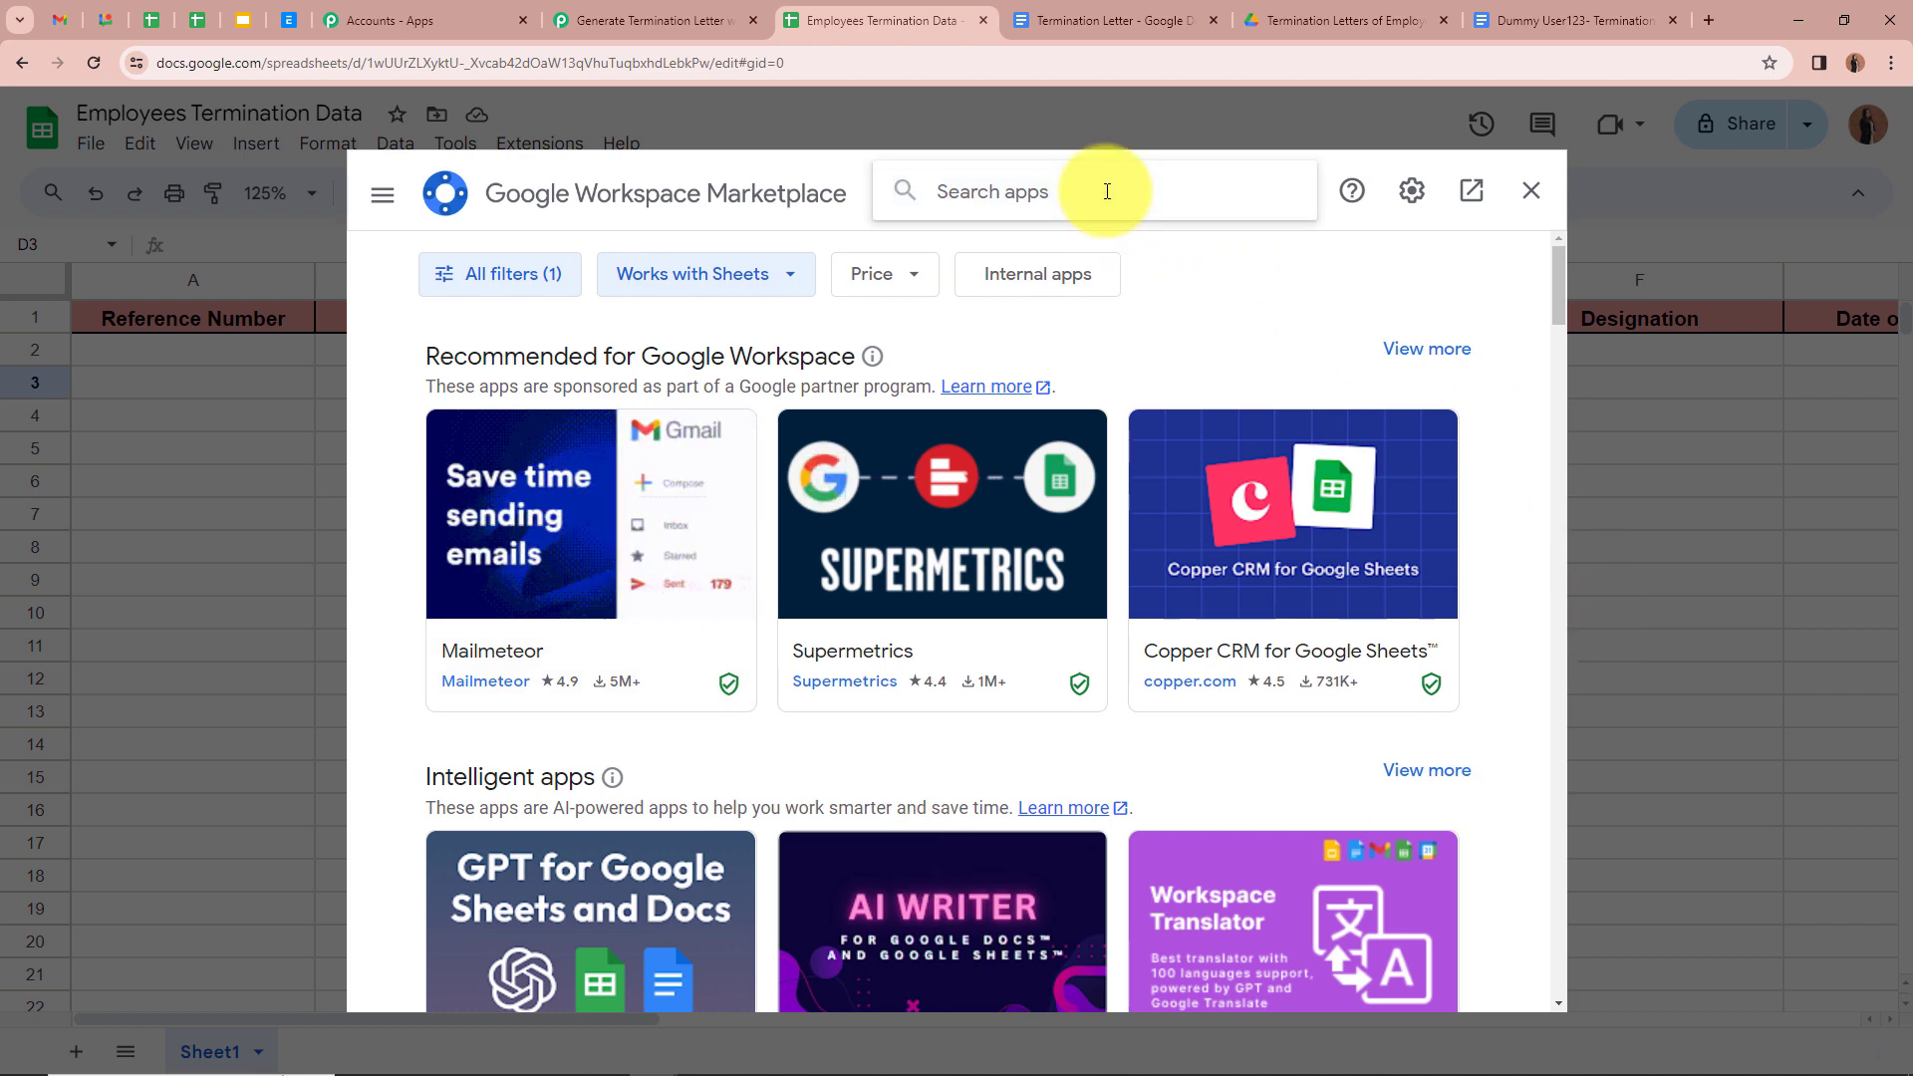
type("Pab")
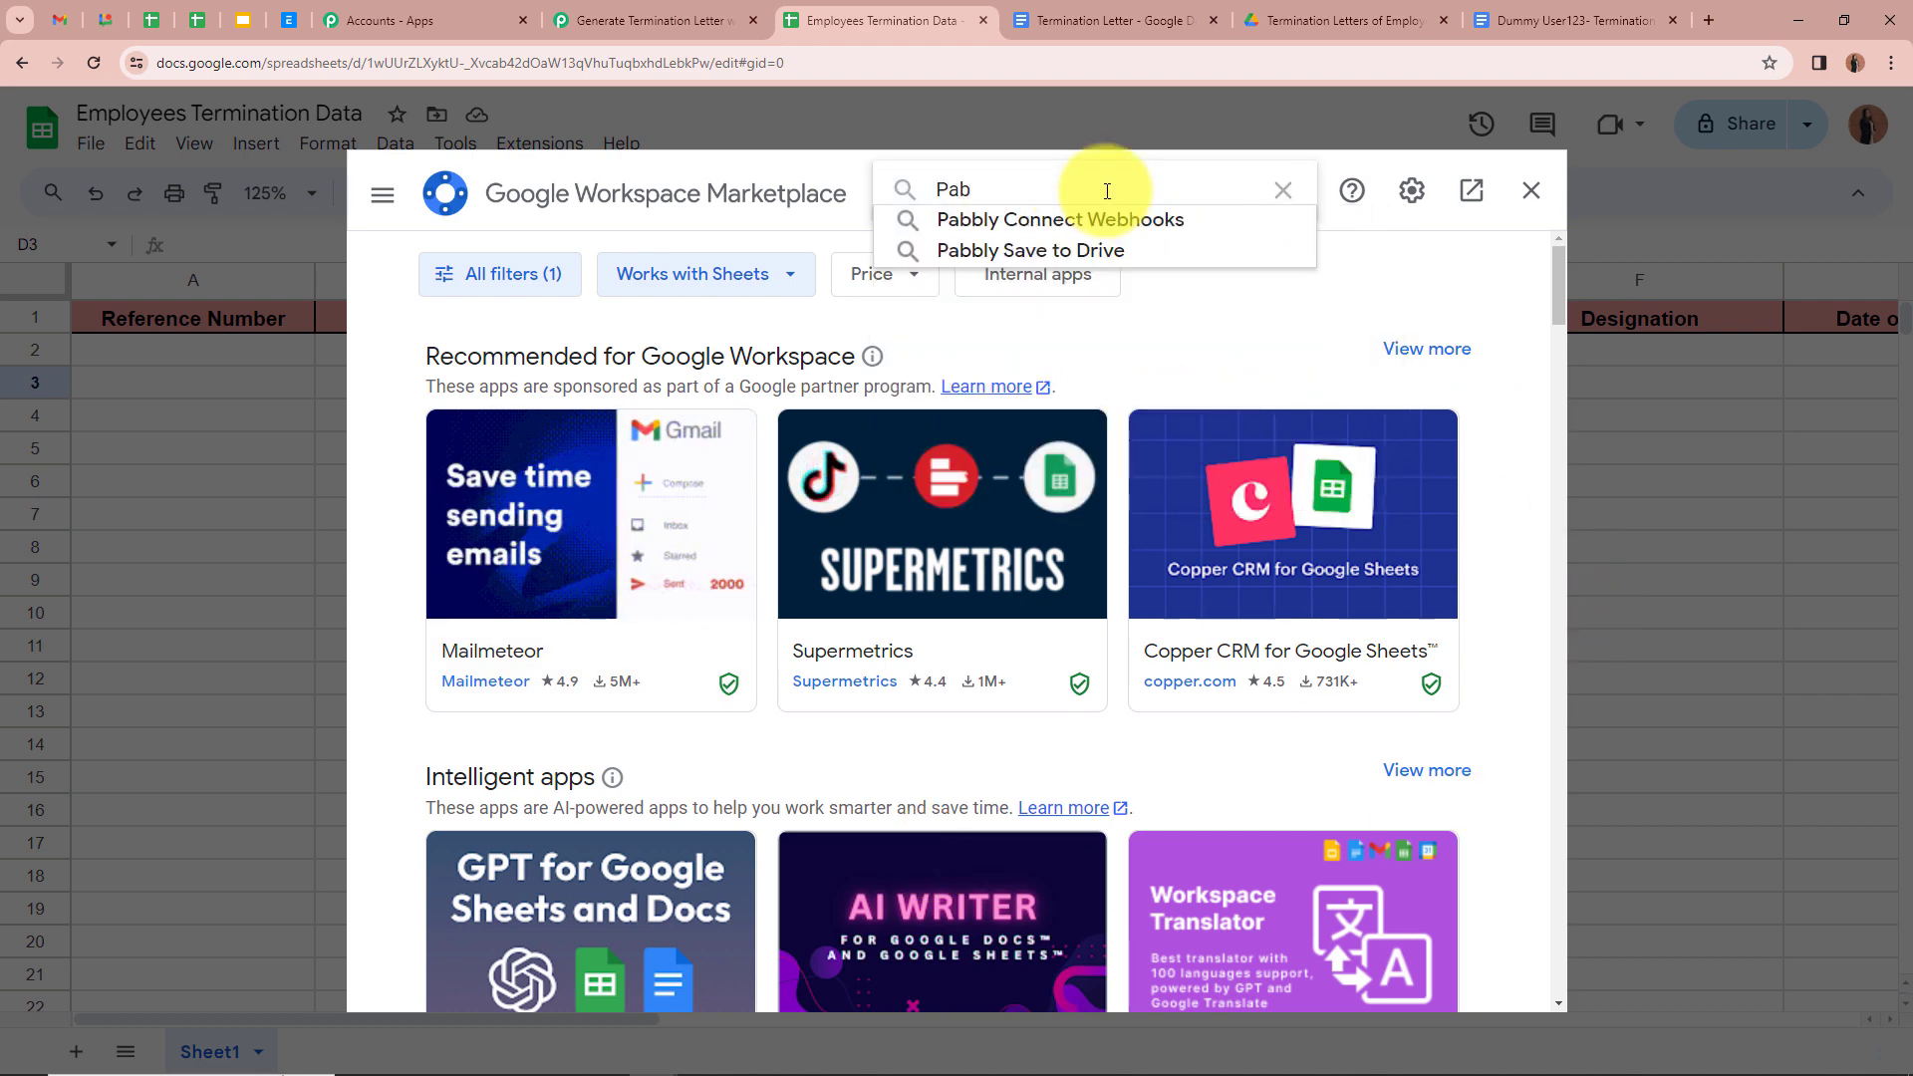
left_click(1106, 217)
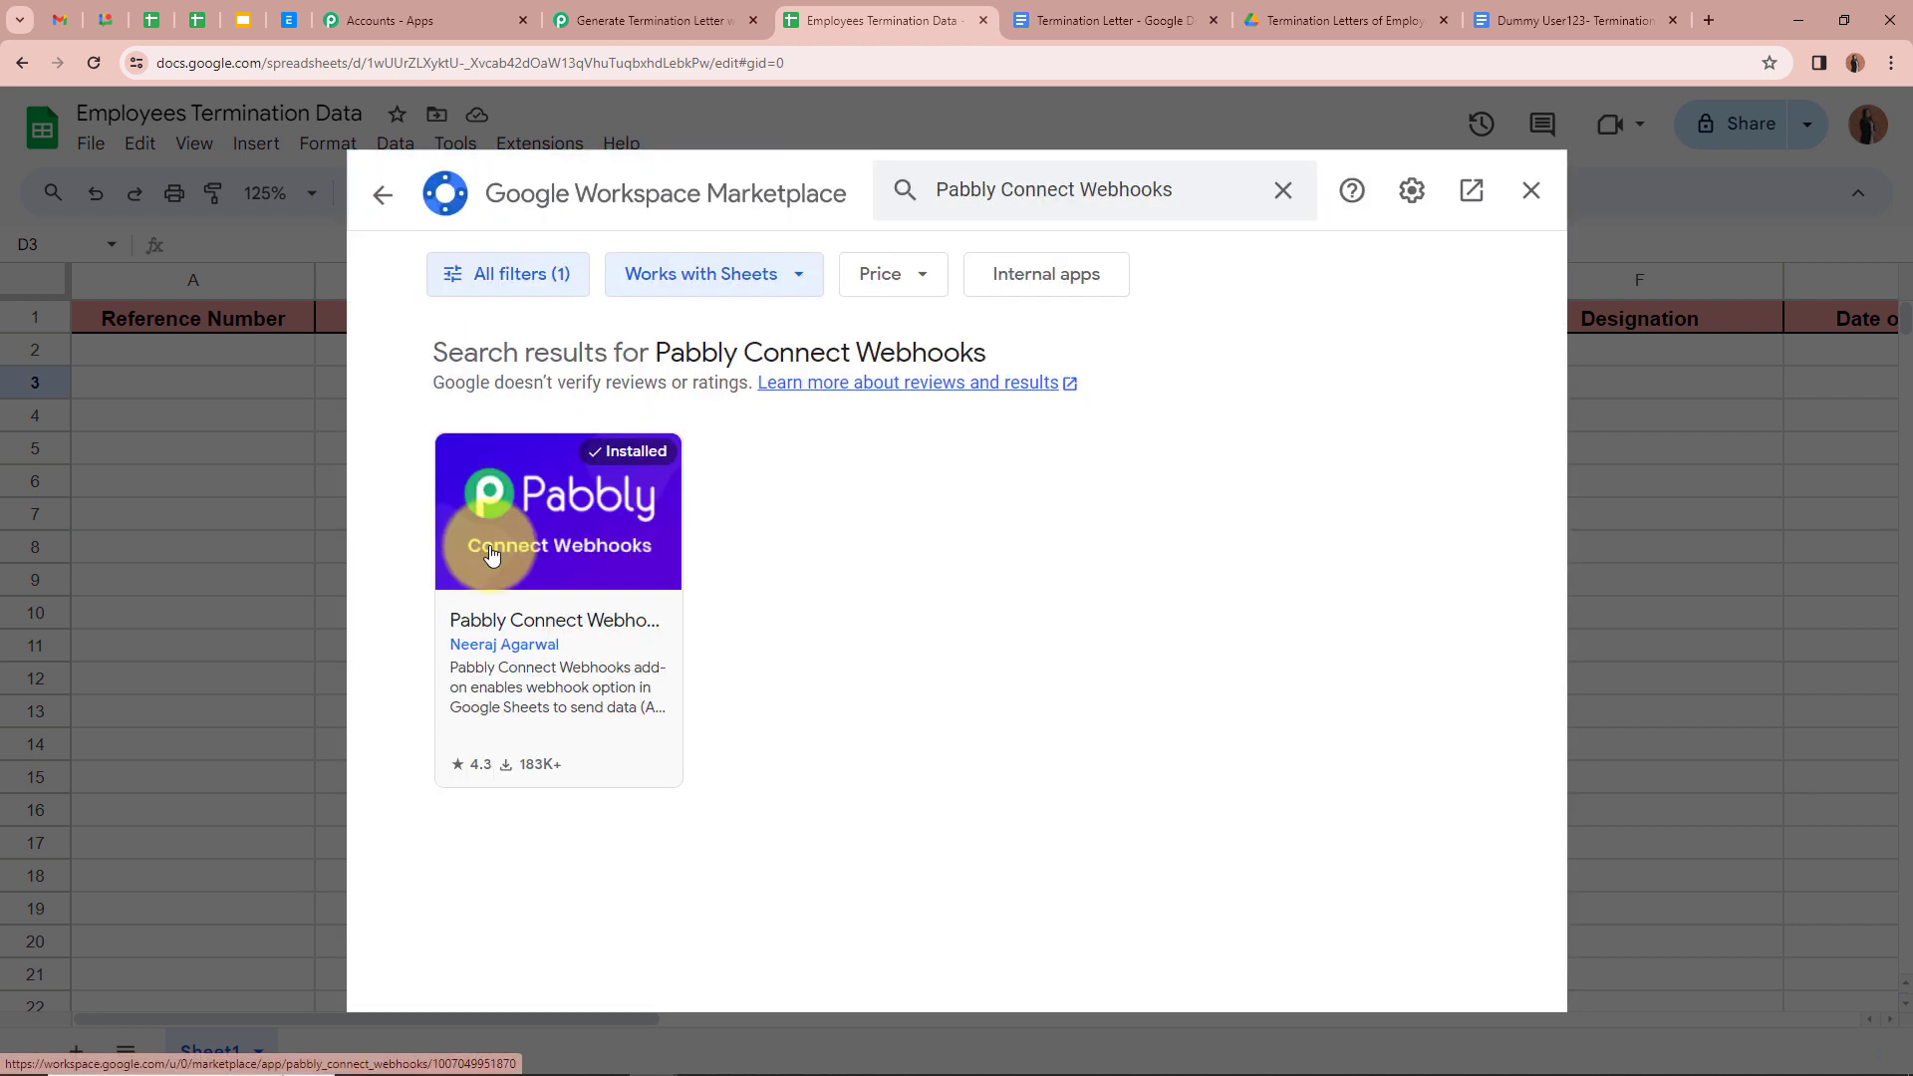
left_click(492, 555)
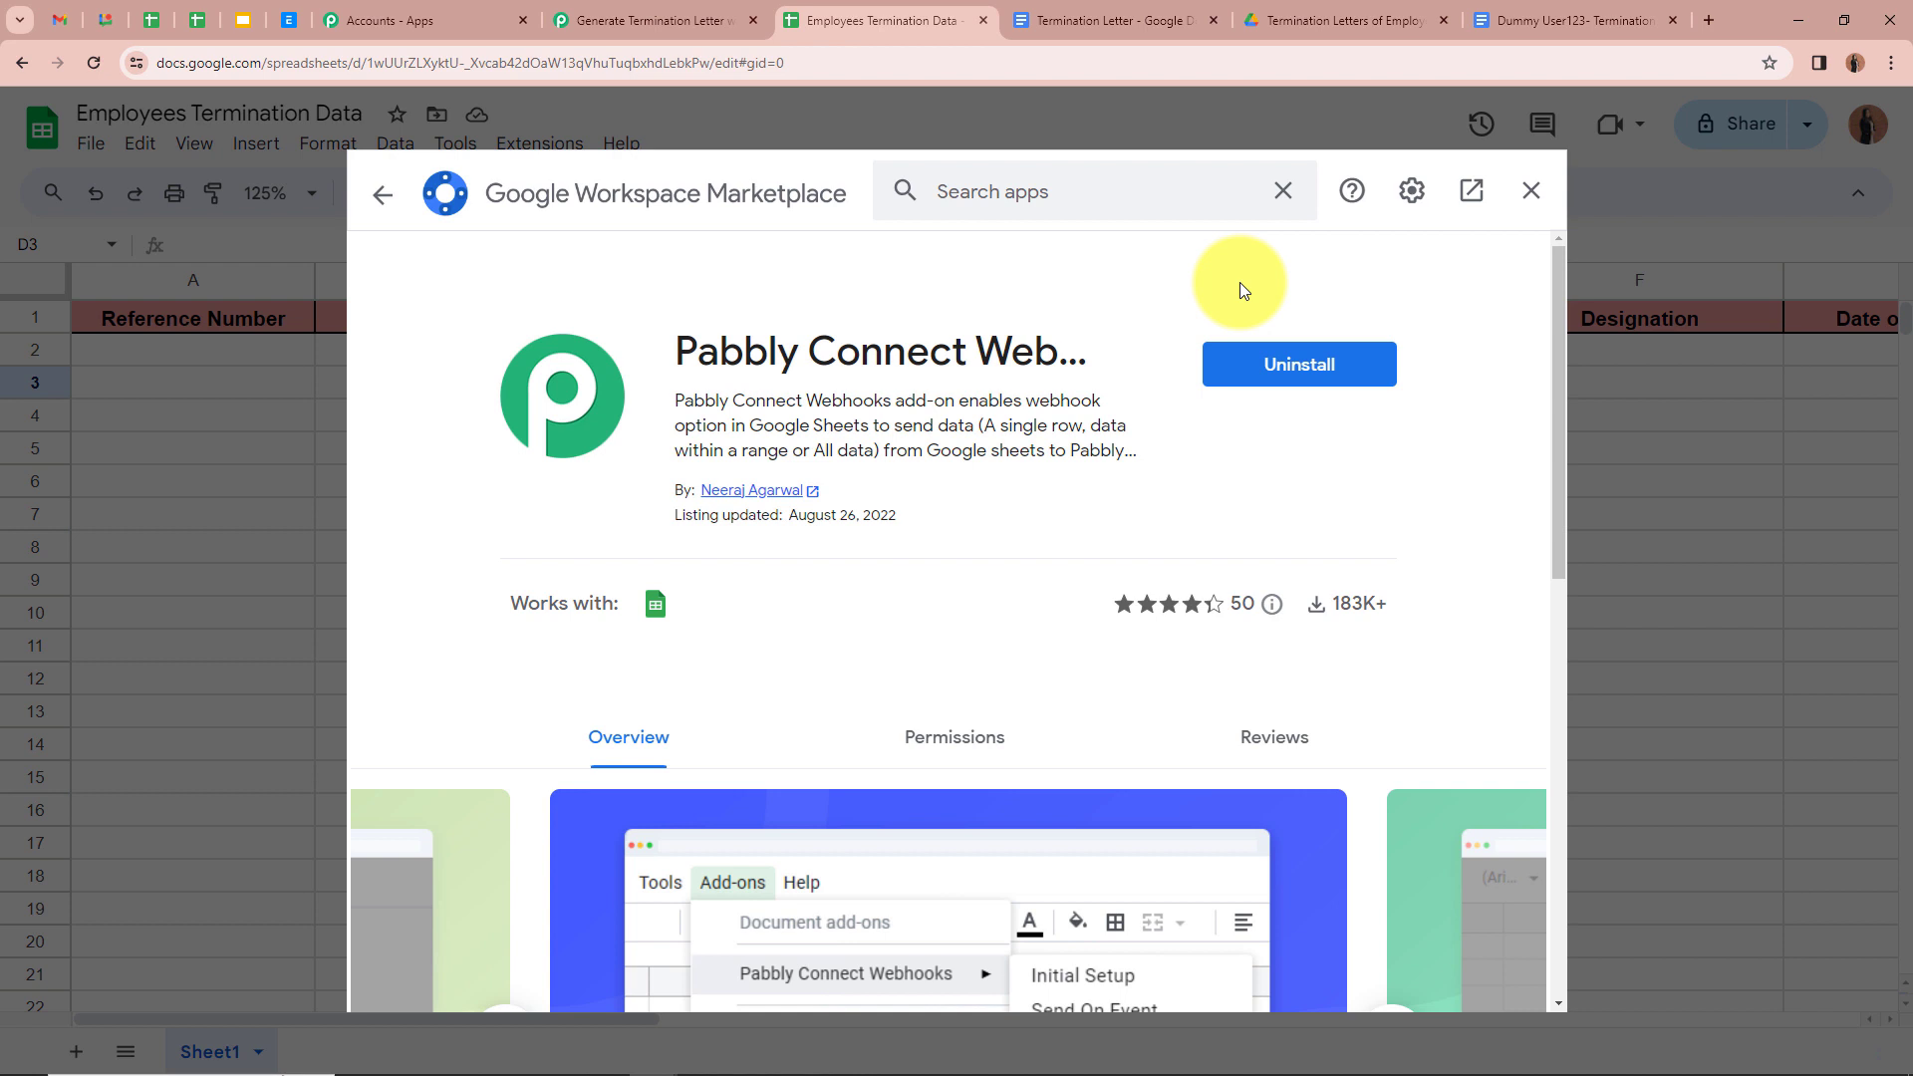
left_click(1532, 191)
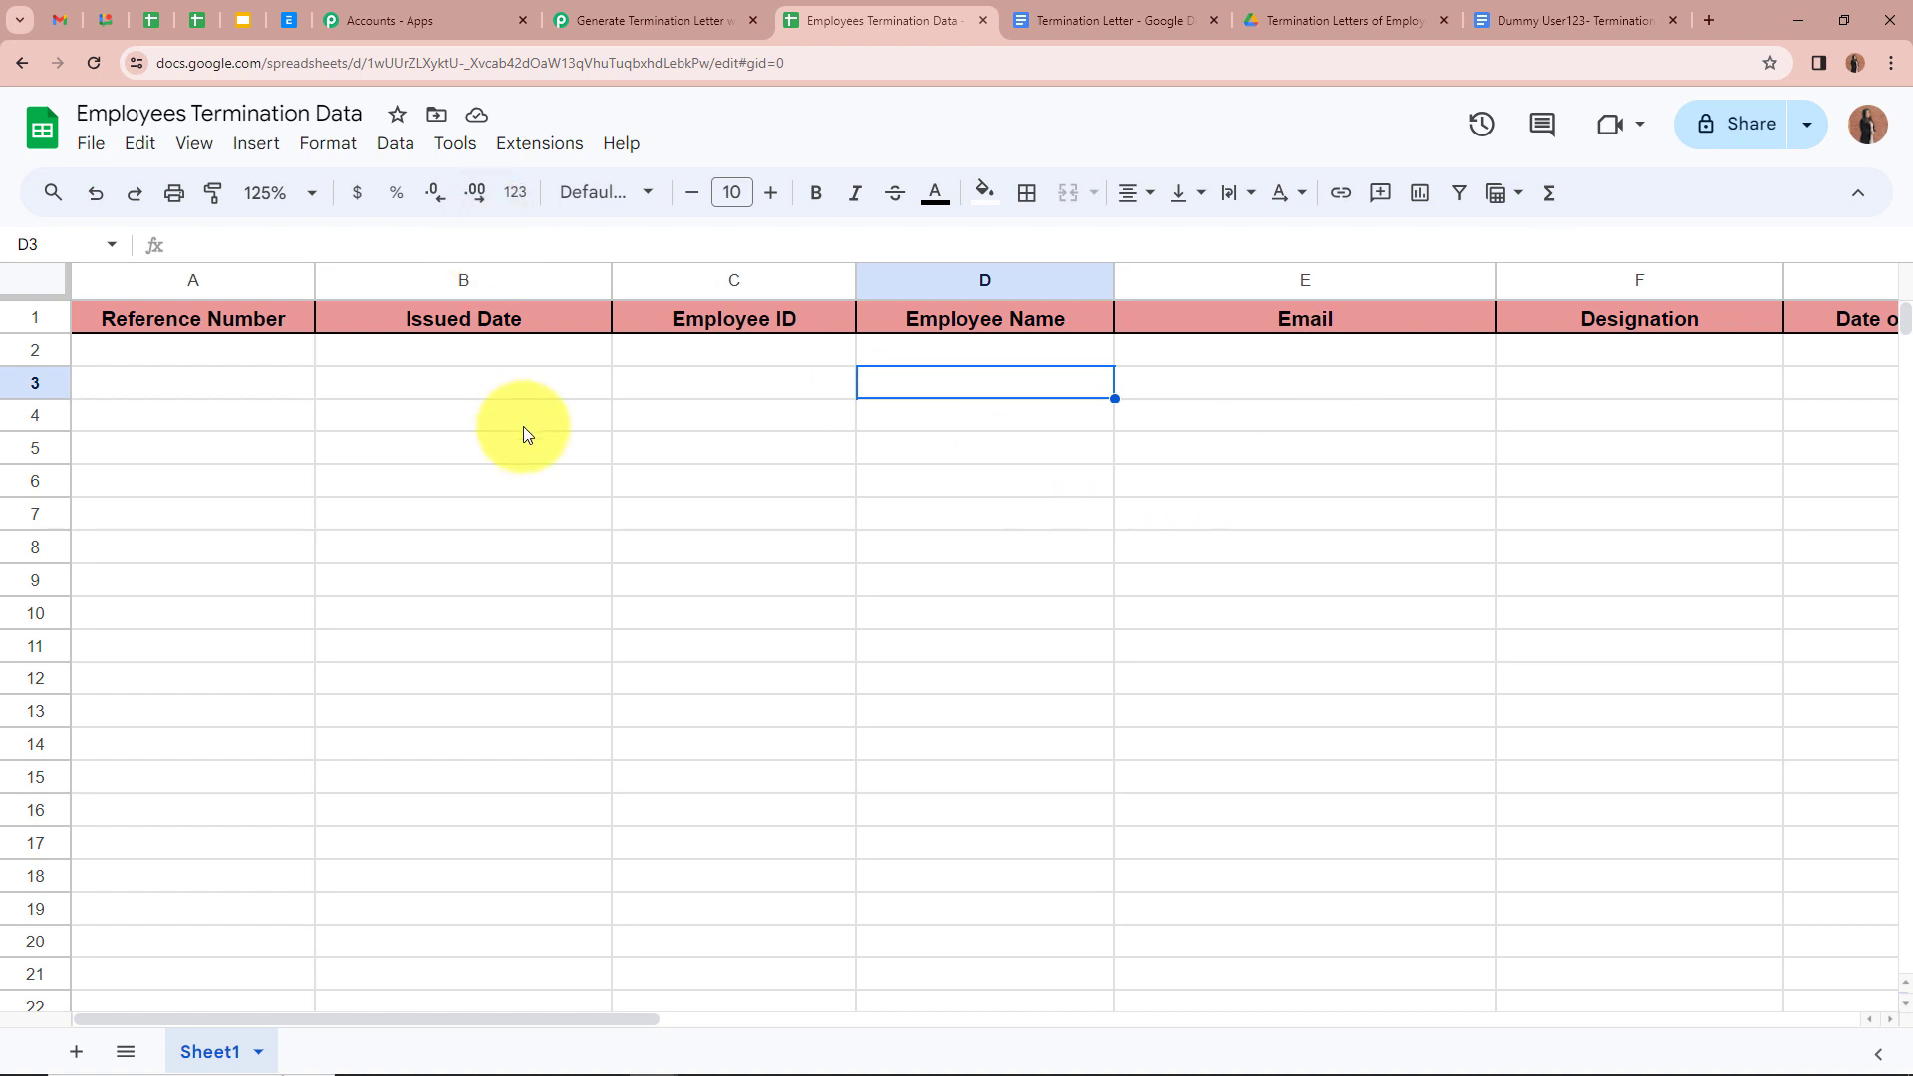
Step: Open the Pabbly Connect Webhooks Initial Setup and paste the copied webhook URL
left_click(547, 155)
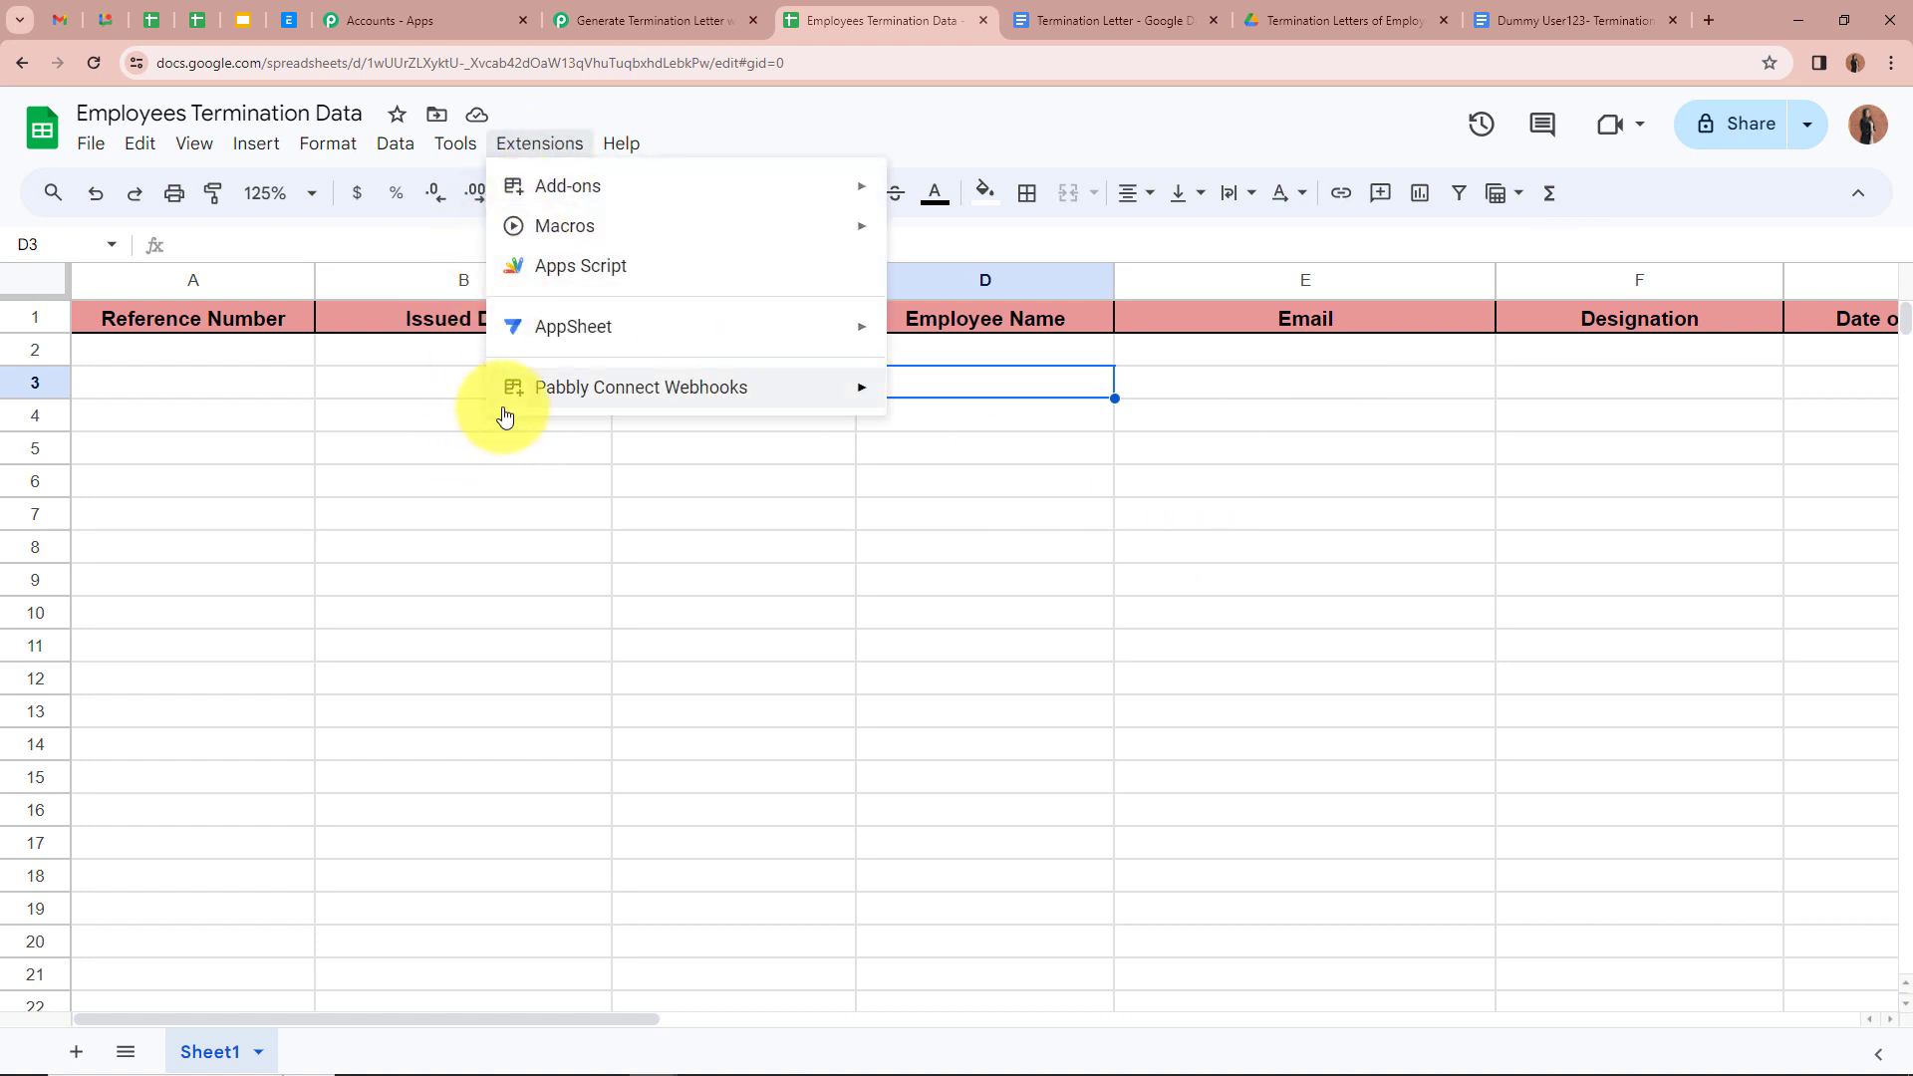
mouse_move(578, 396)
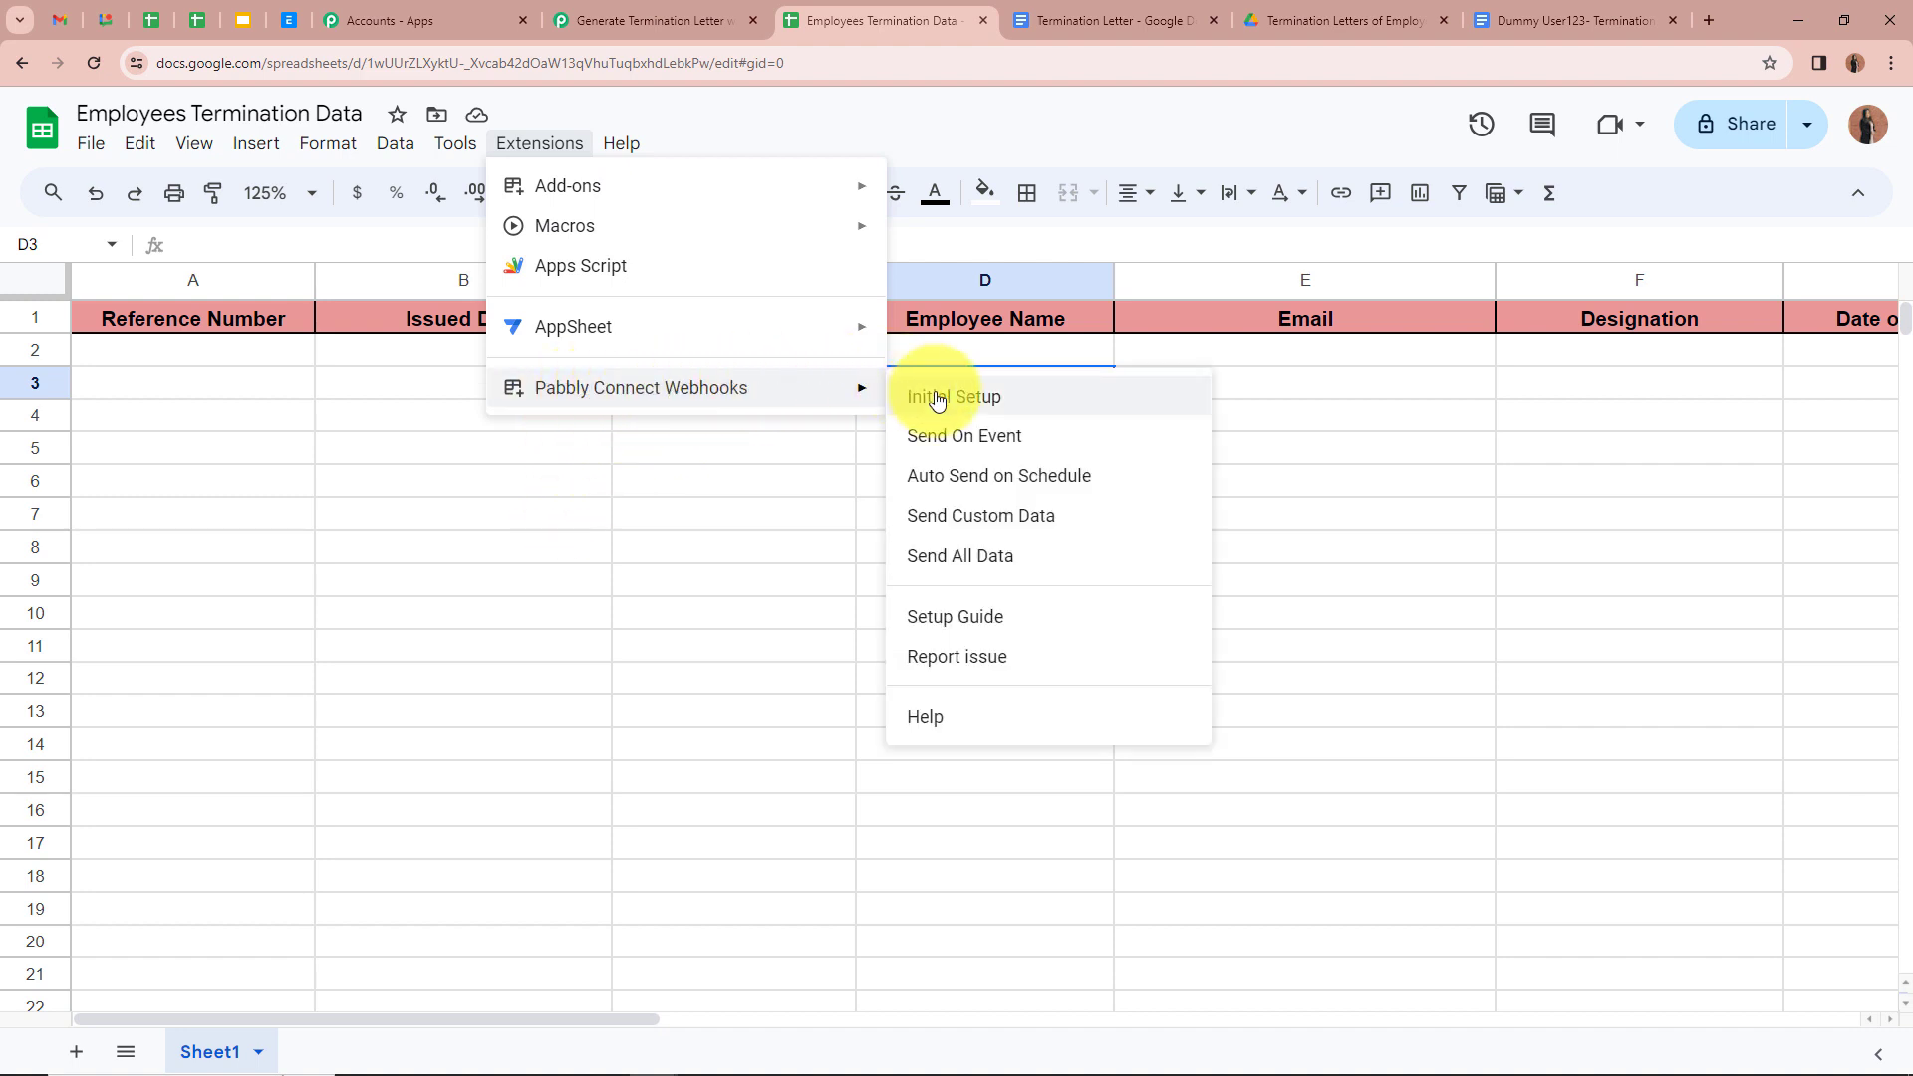
left_click(1071, 396)
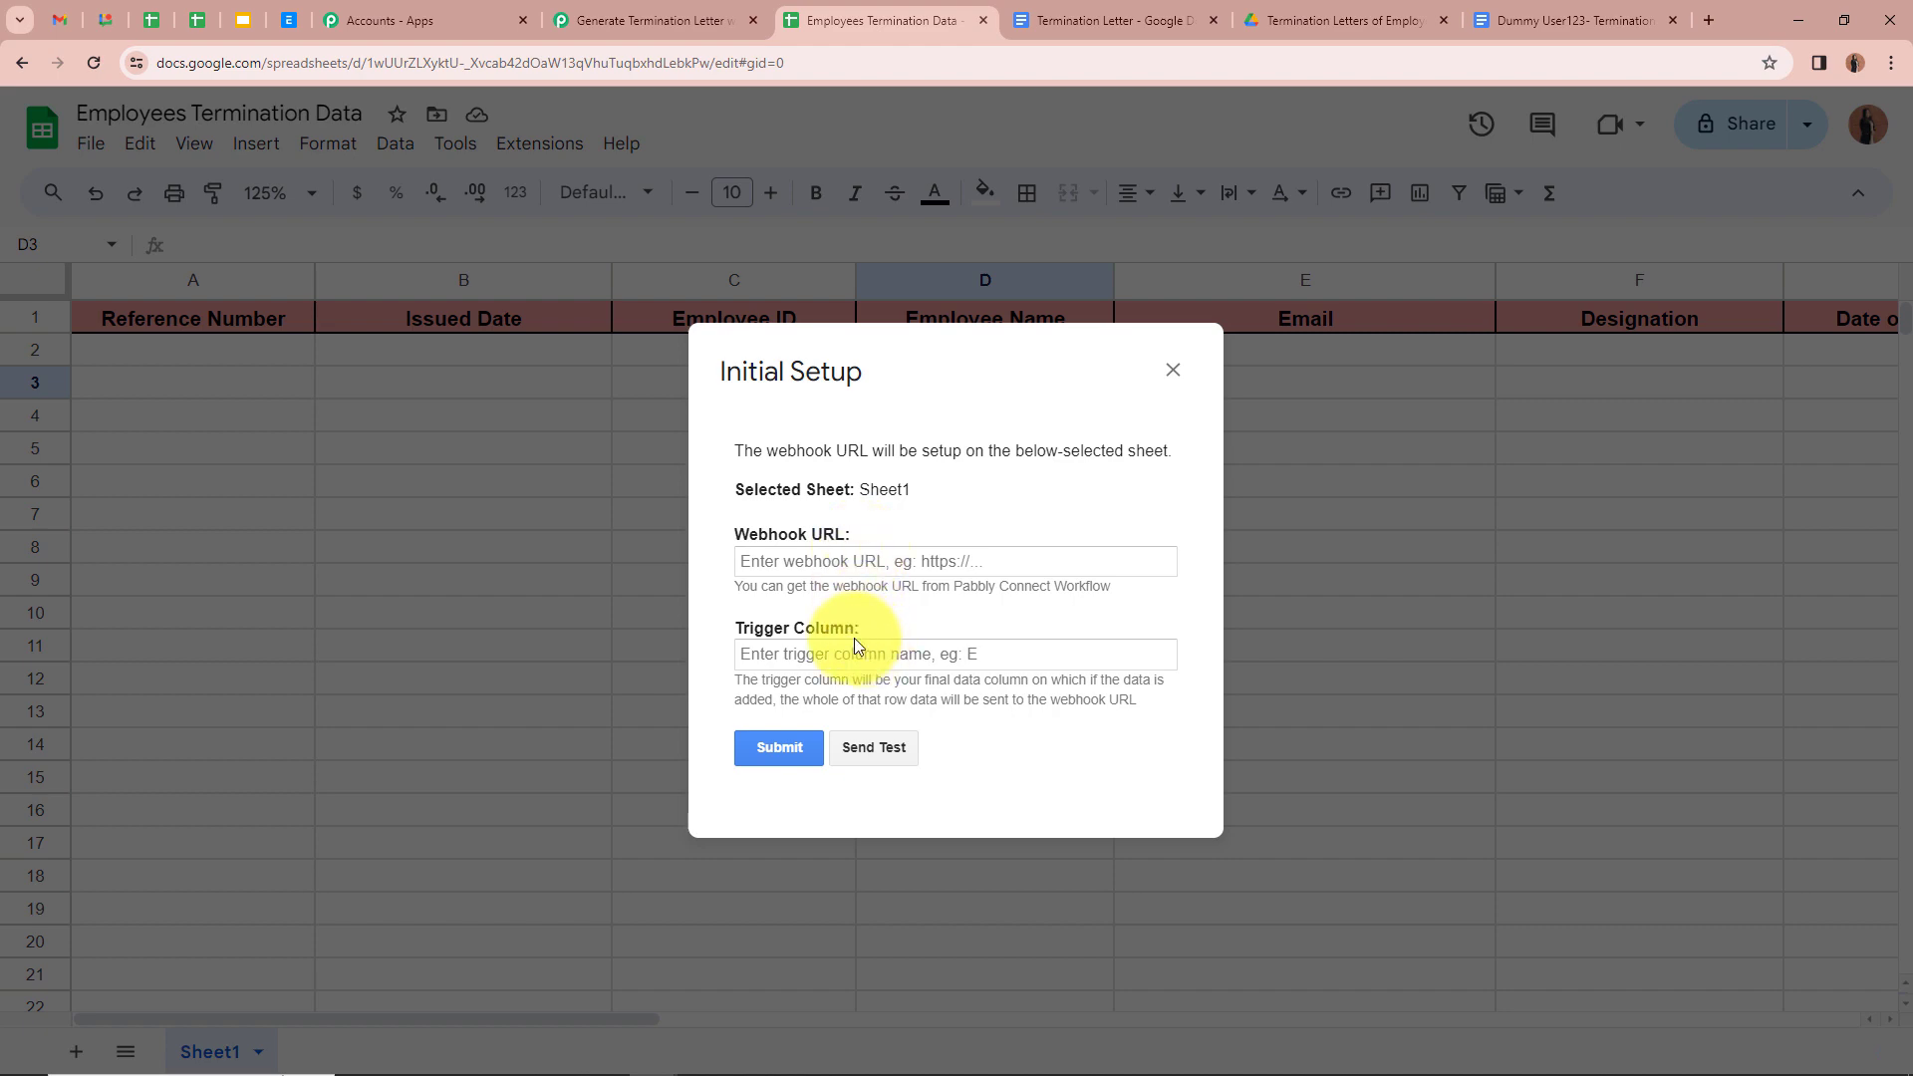
left_click(814, 562)
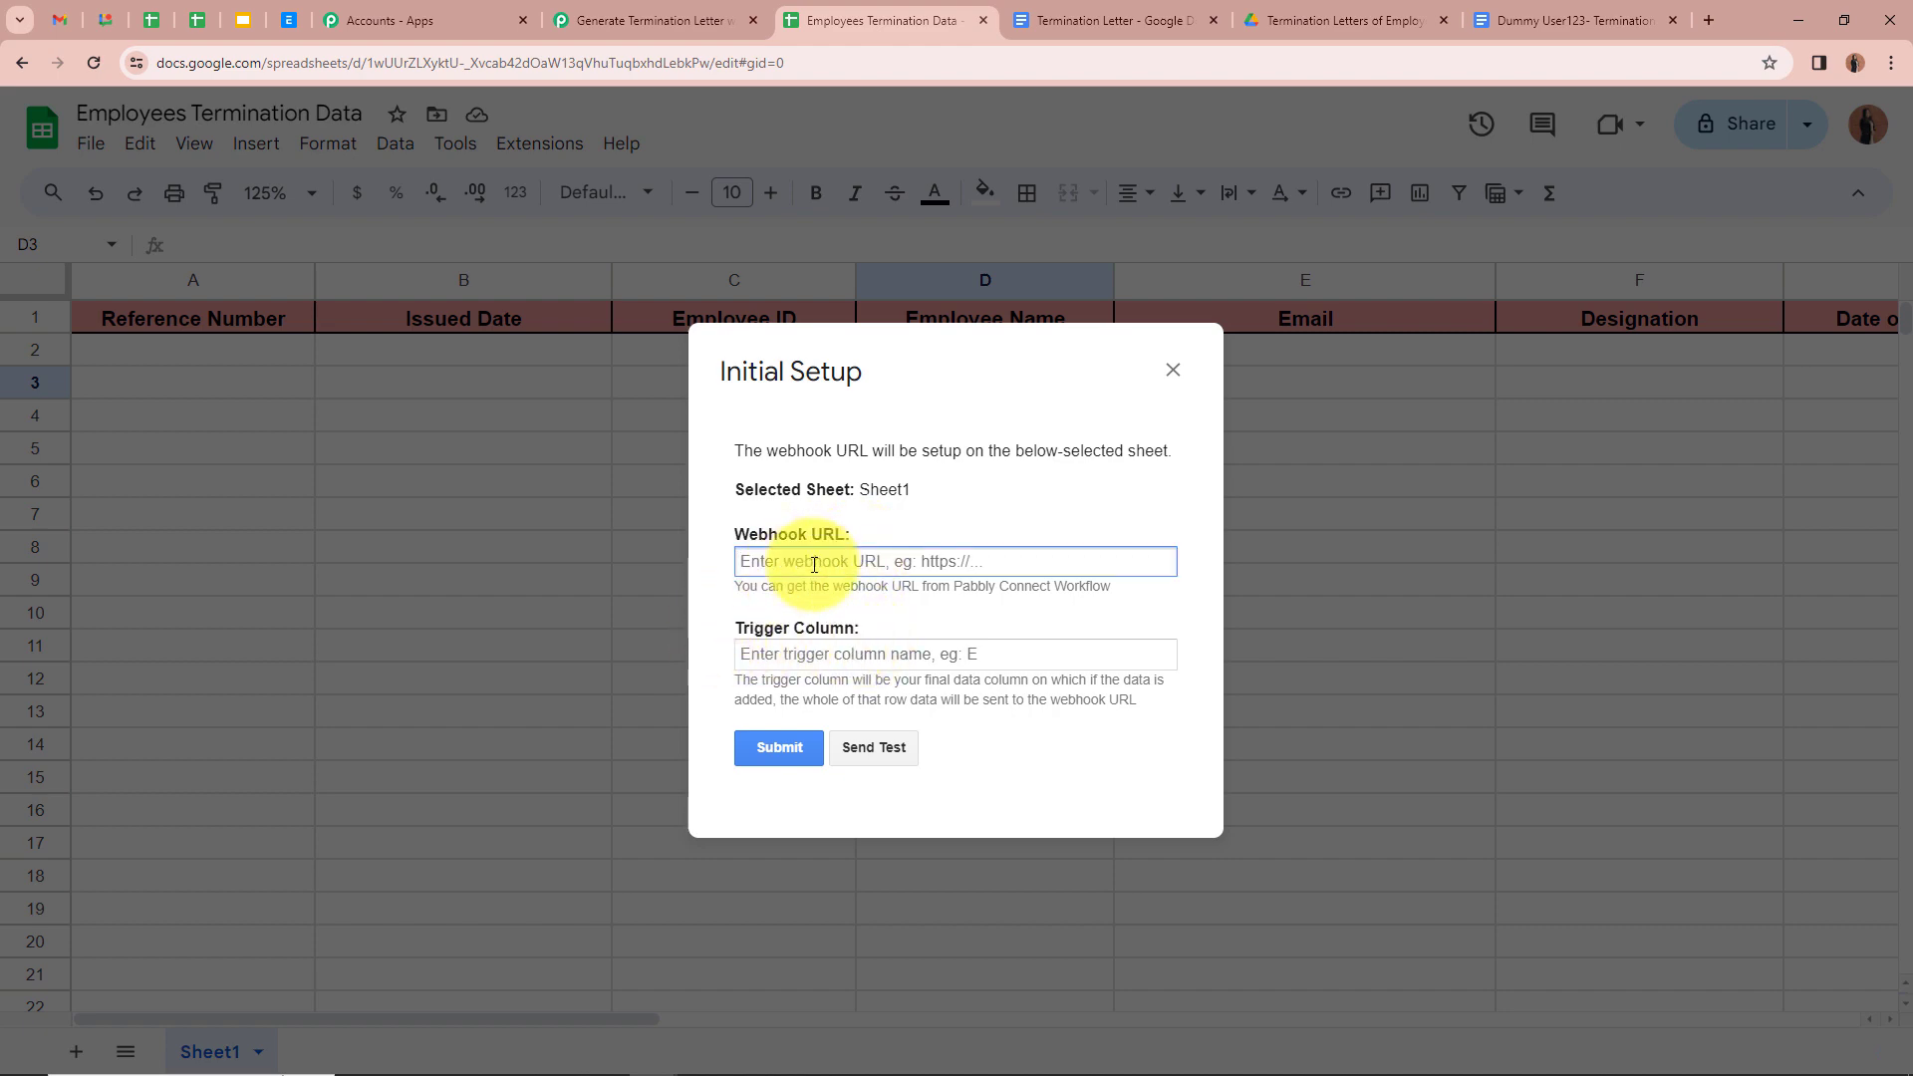
left_click(641, 20)
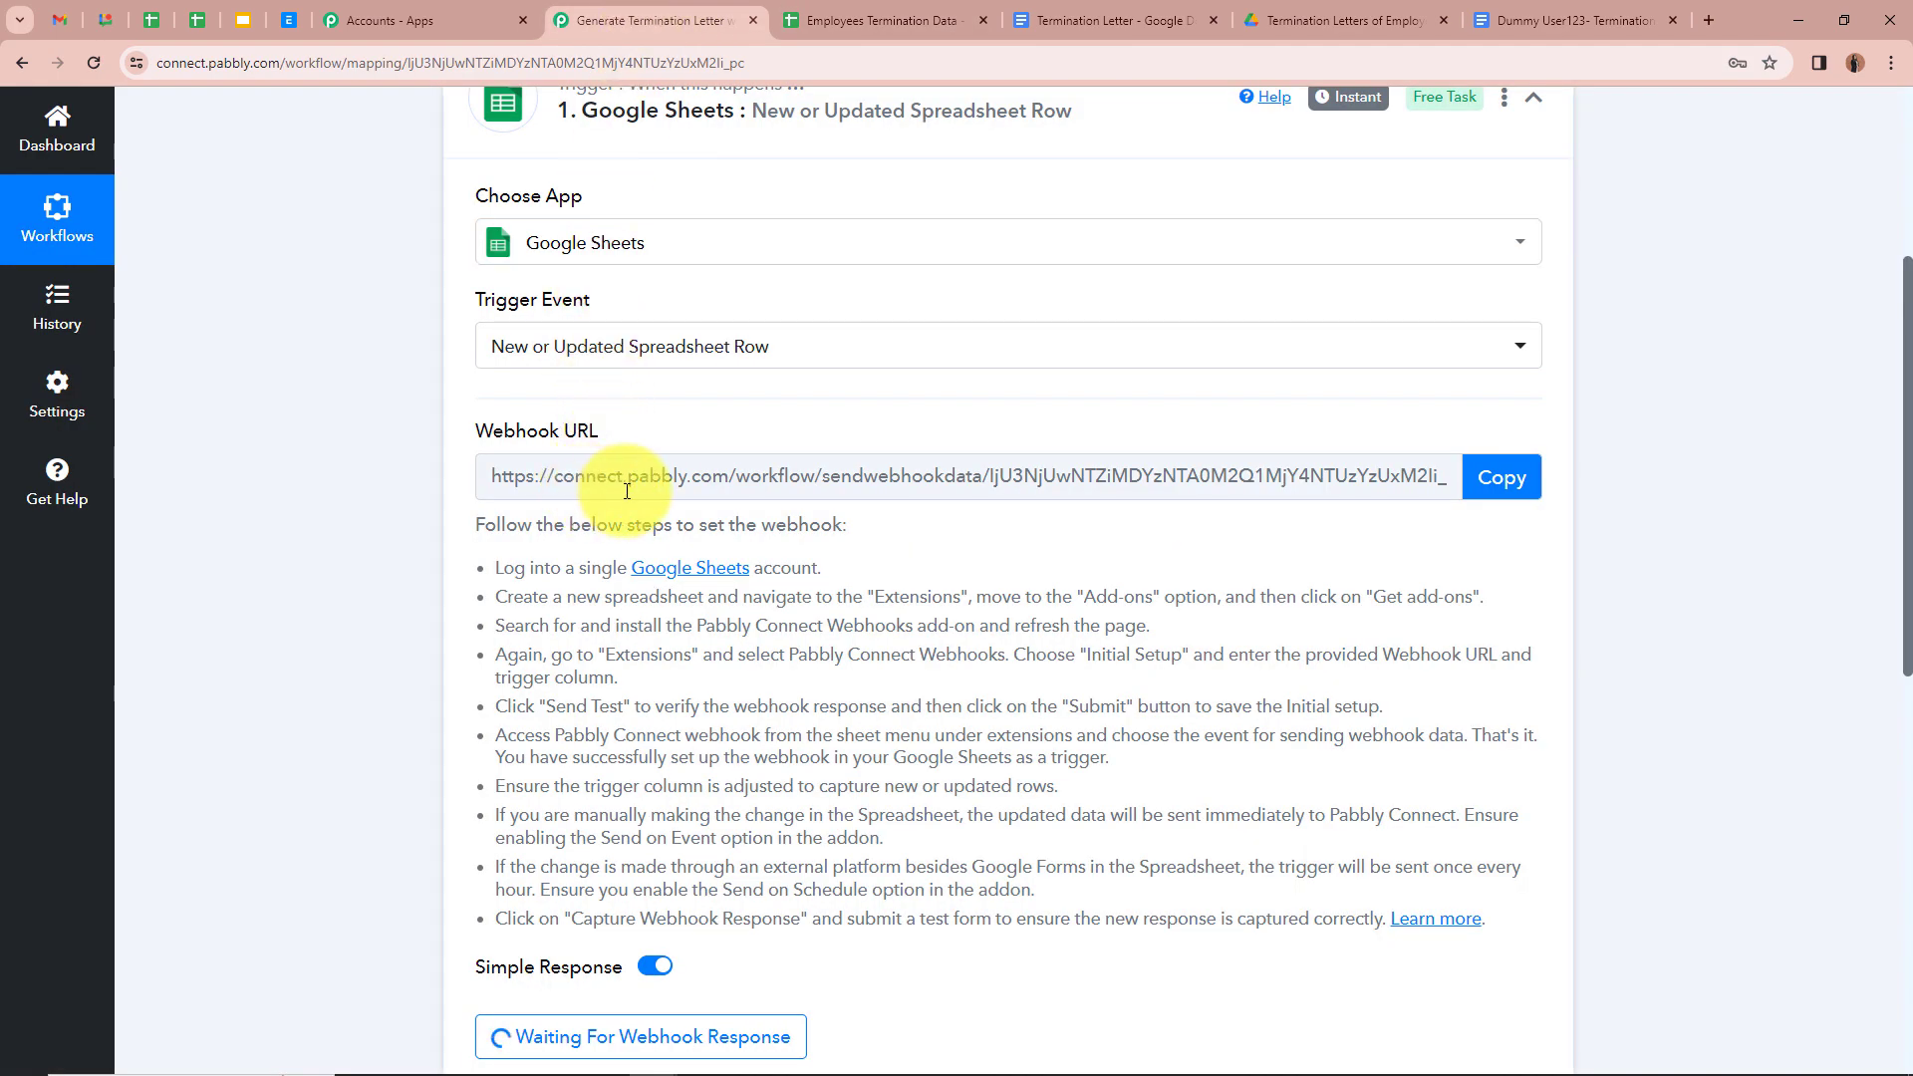
left_click(865, 20)
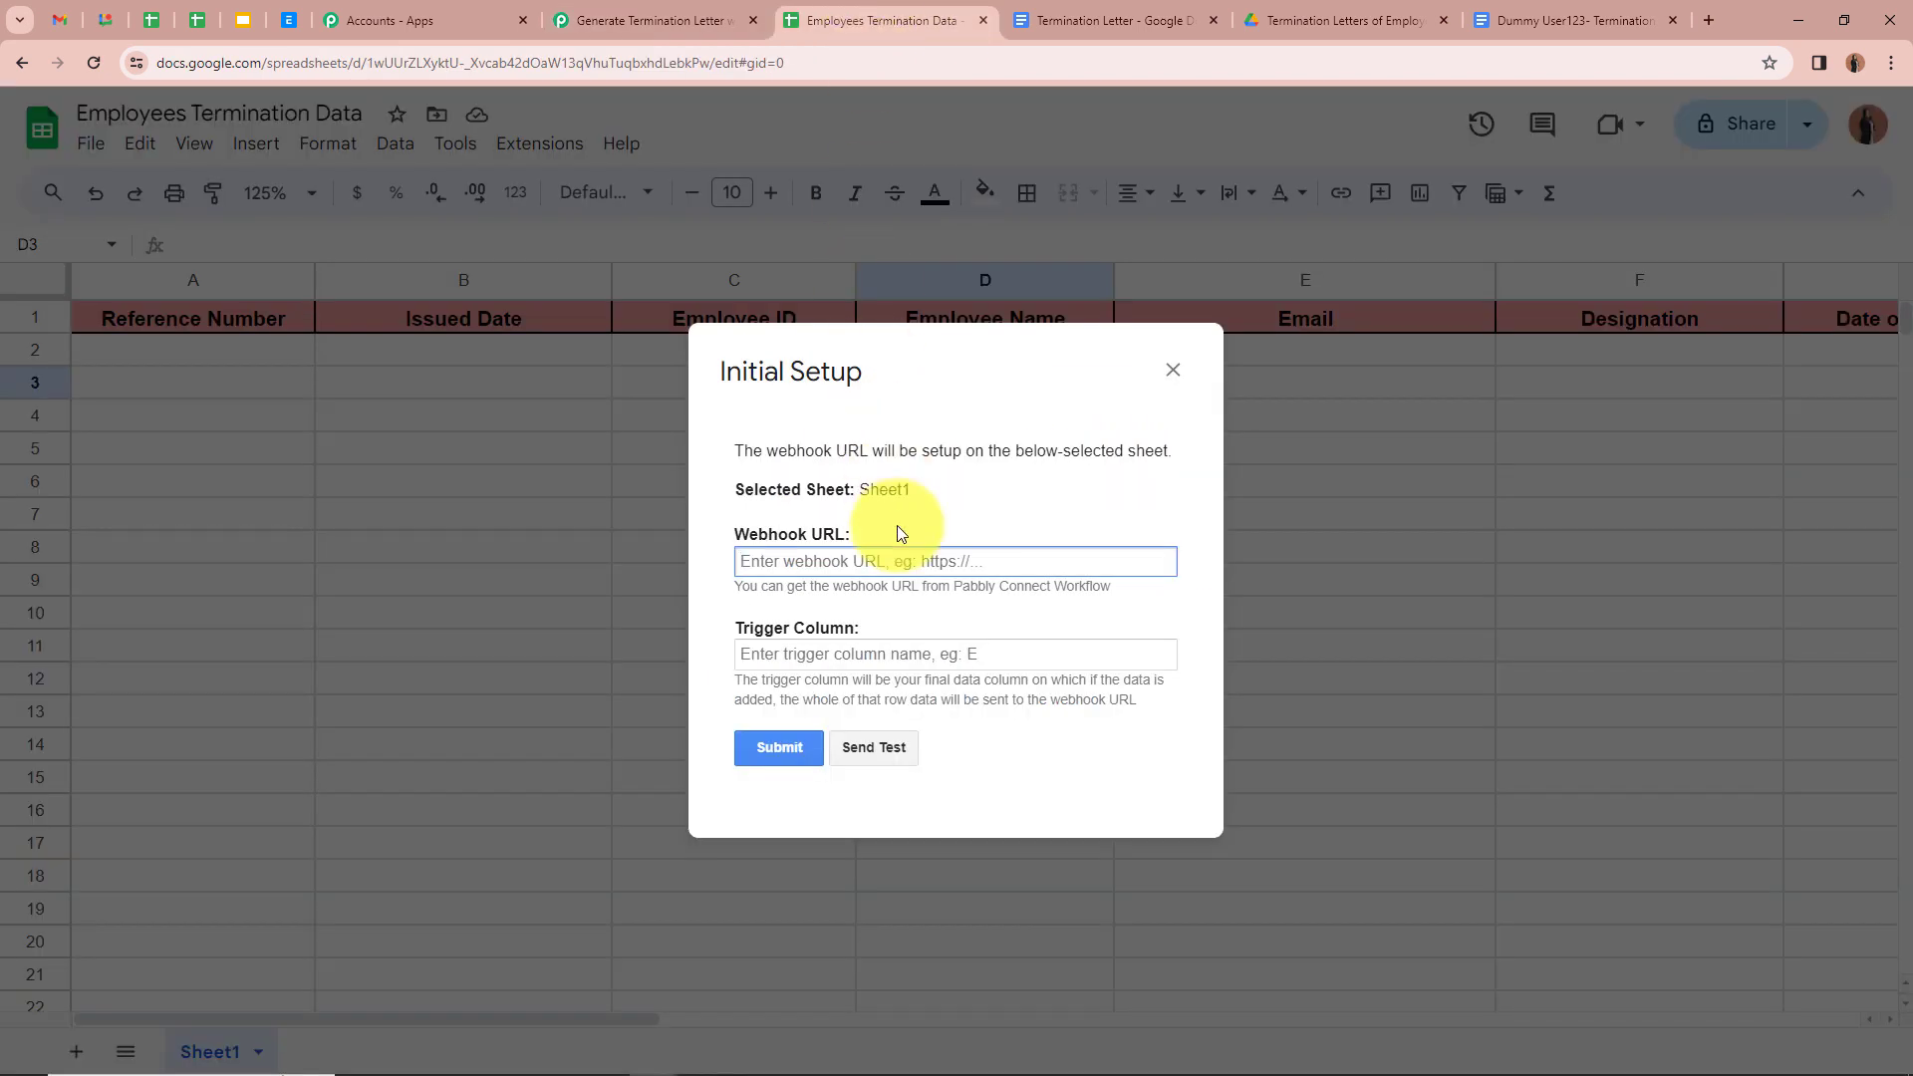
key("ctrl+v")
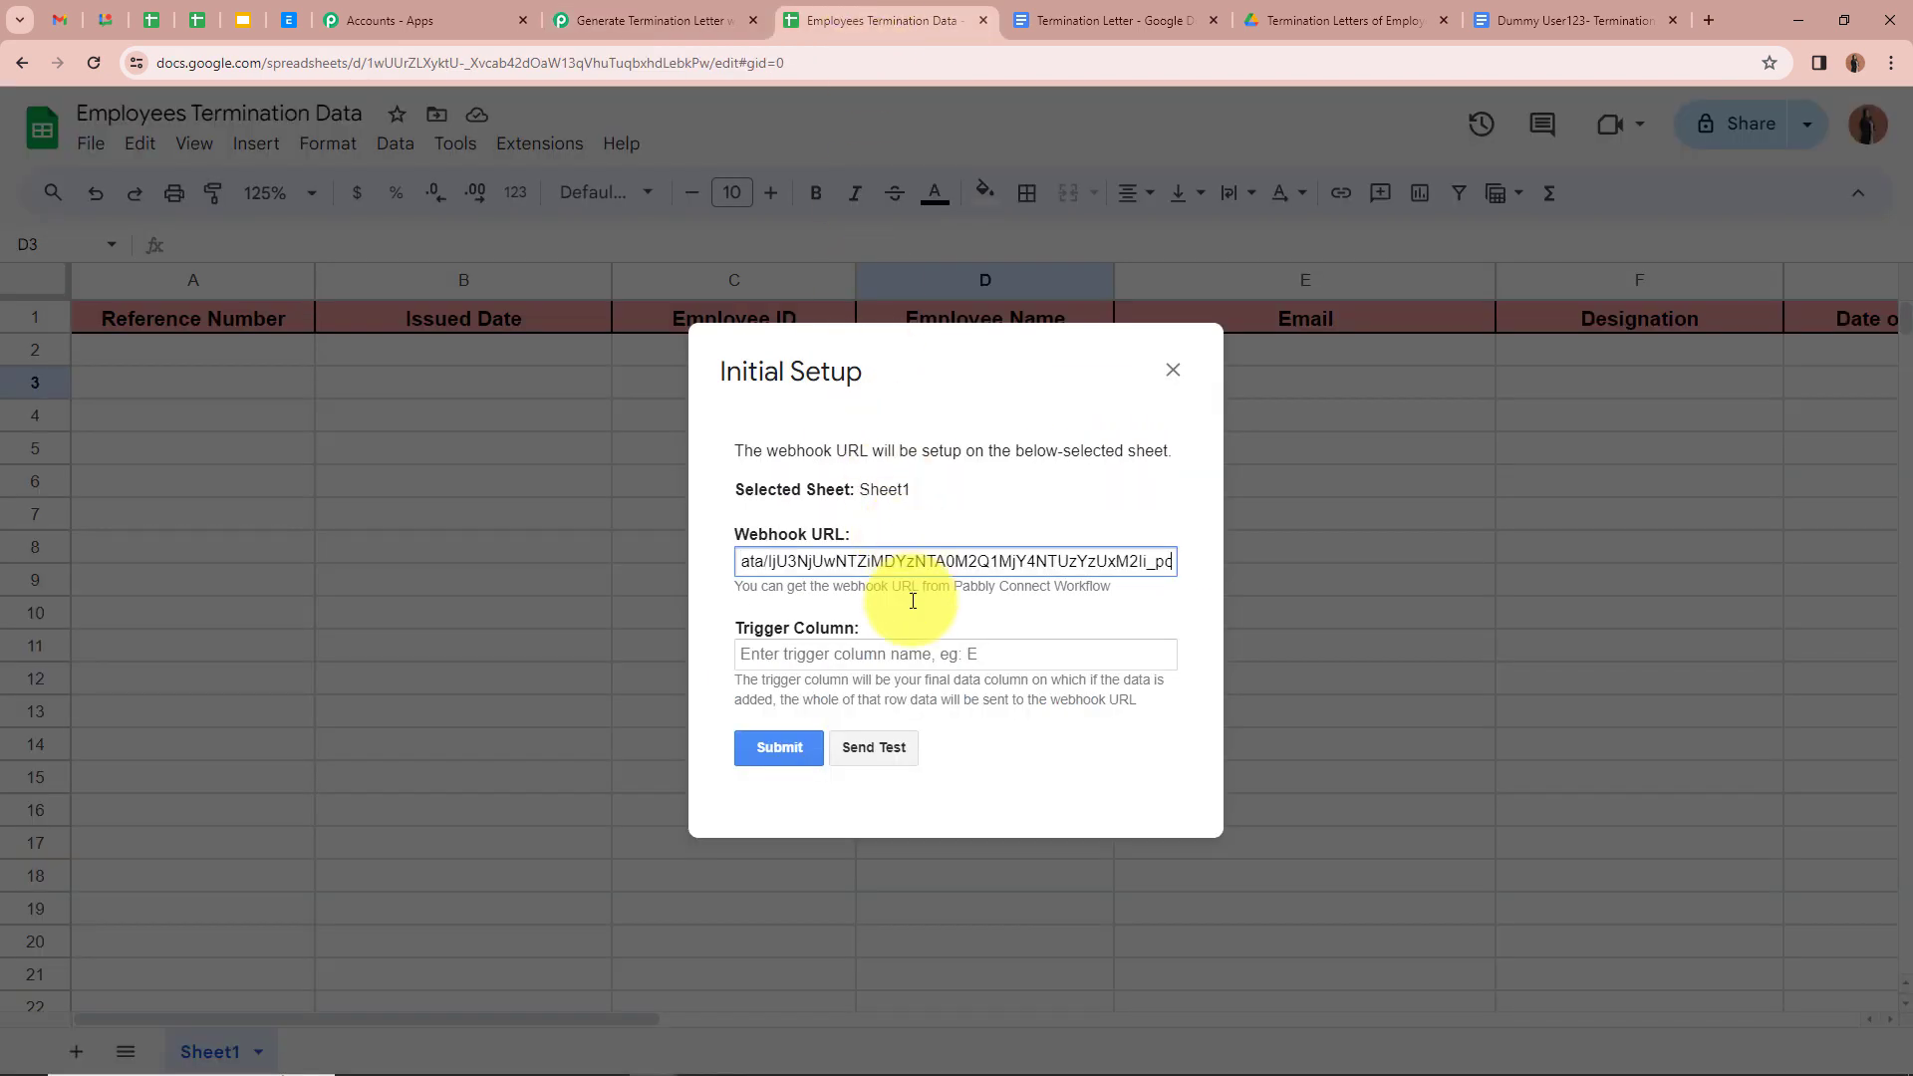
Step: Set the trigger column to H, submit the setup, and close the success dialog
left_click(897, 655)
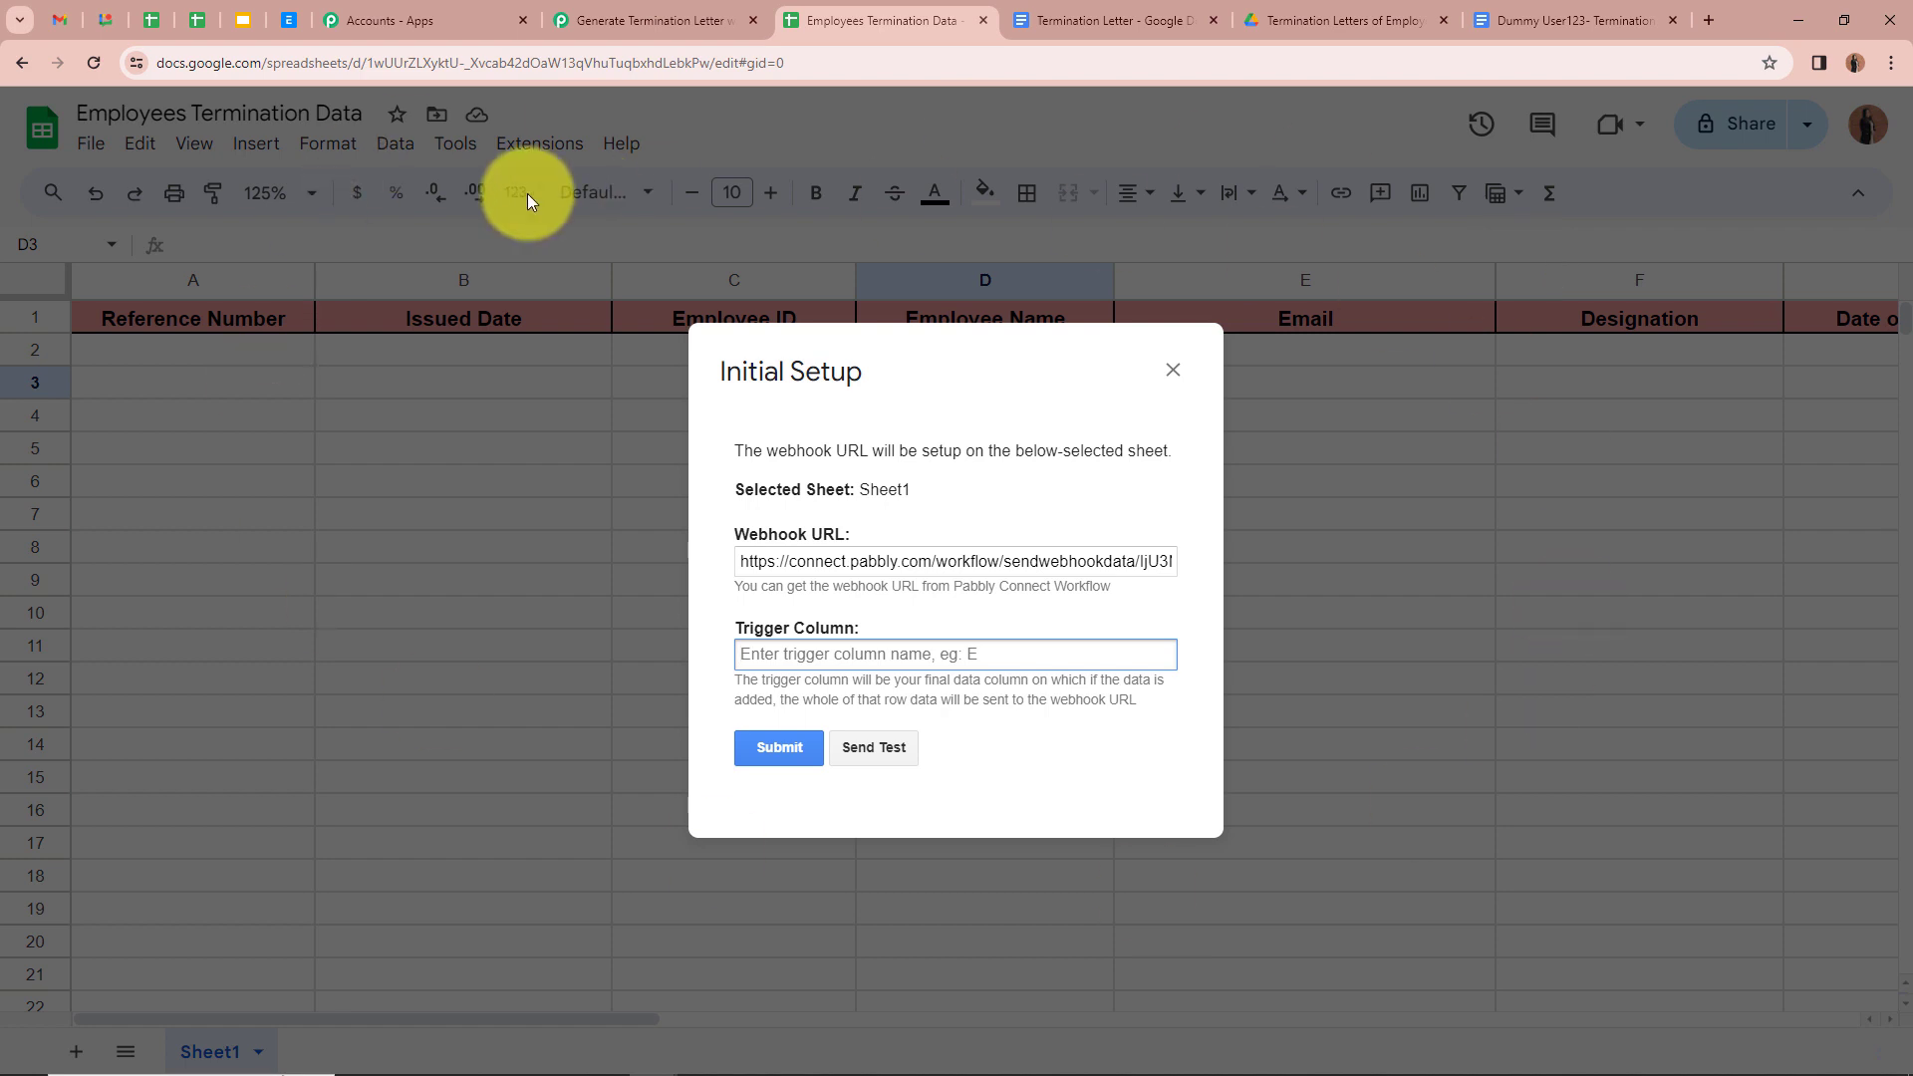
type("H")
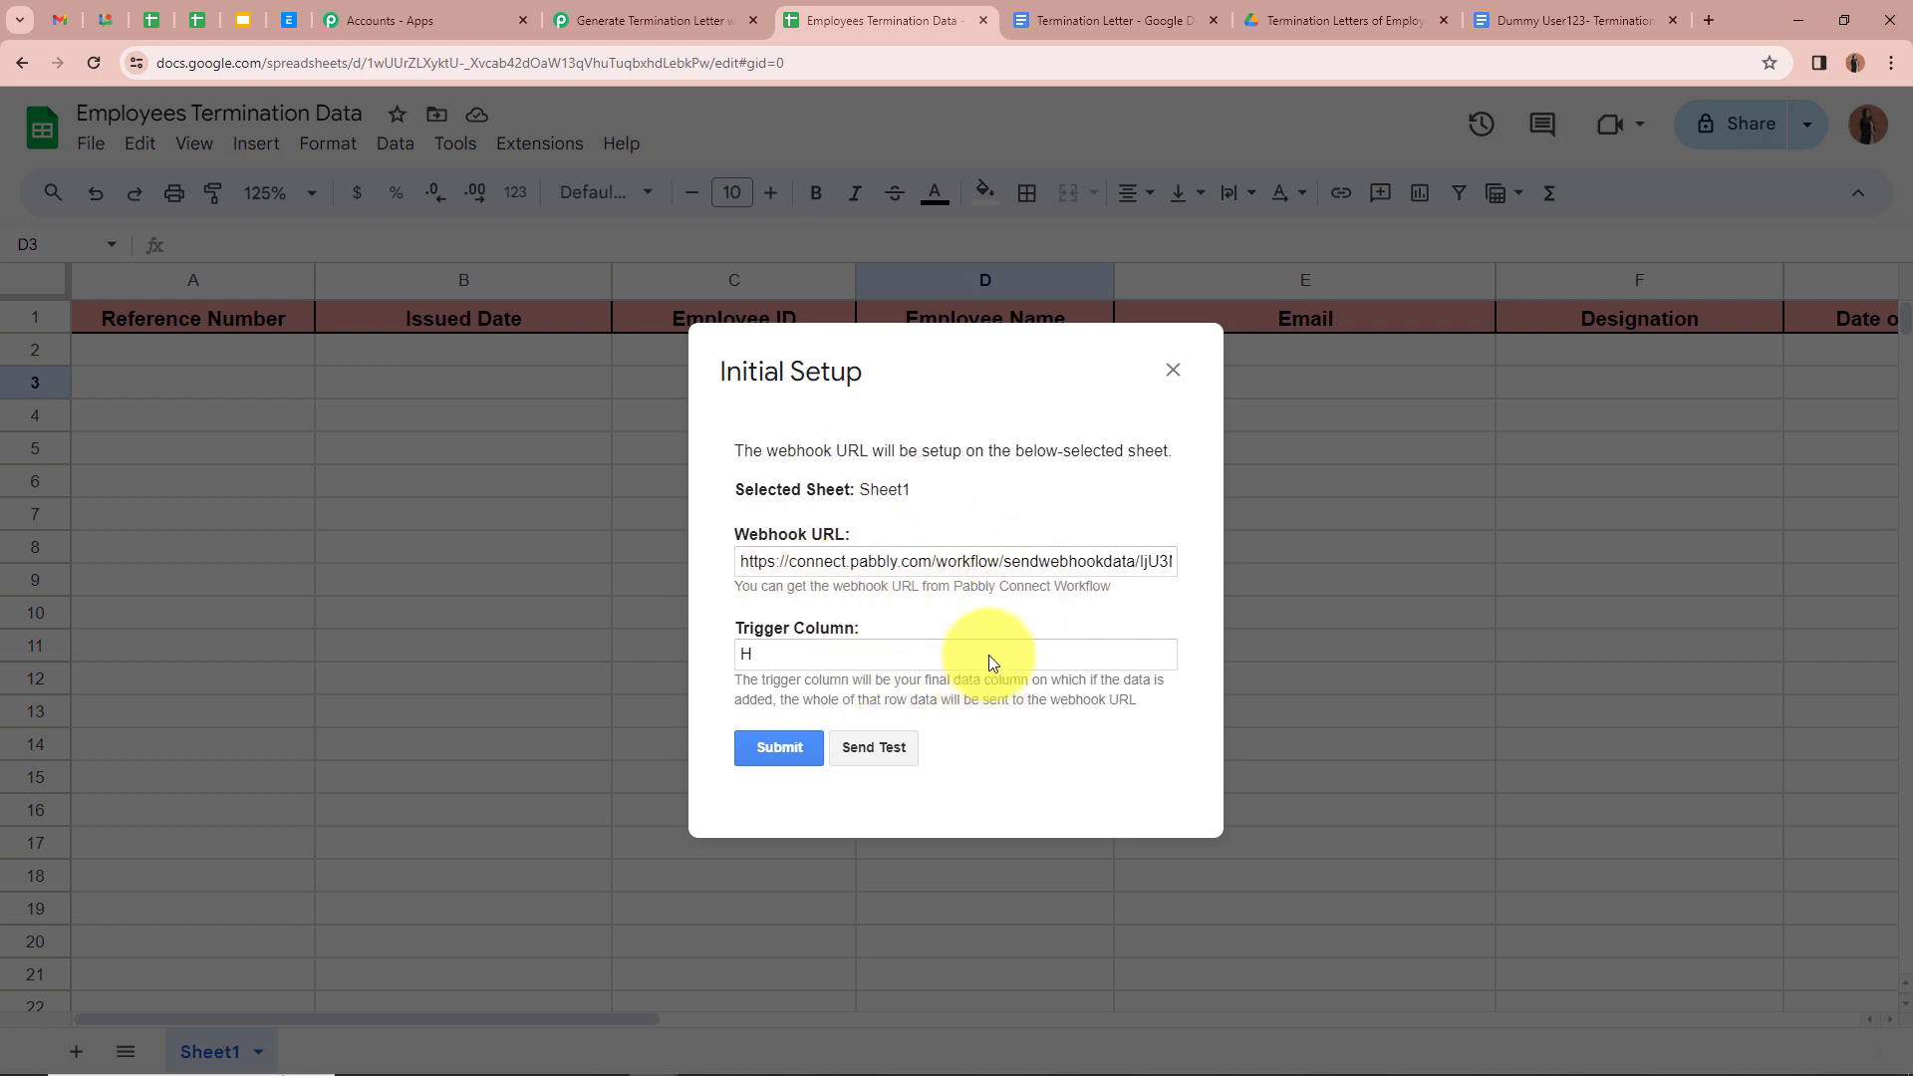
left_click(787, 750)
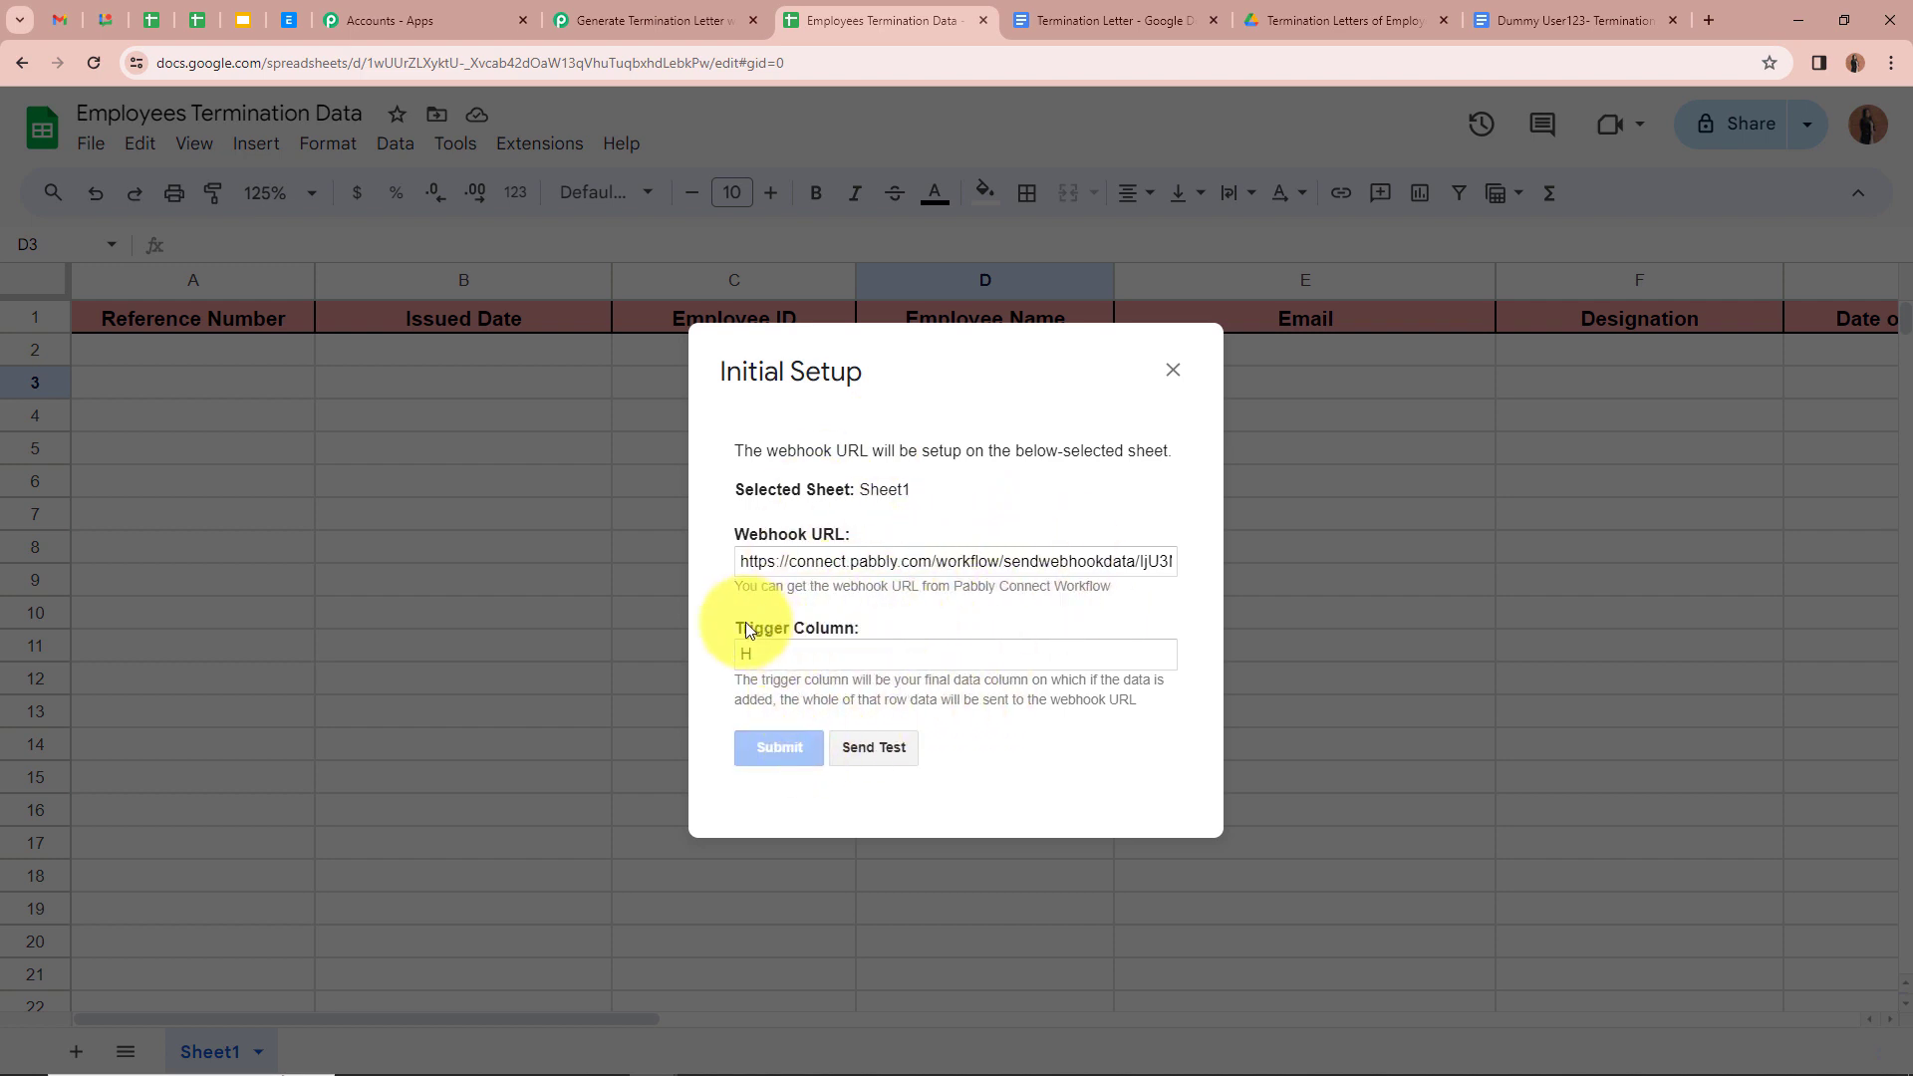
left_click_drag(734, 765, 1100, 789)
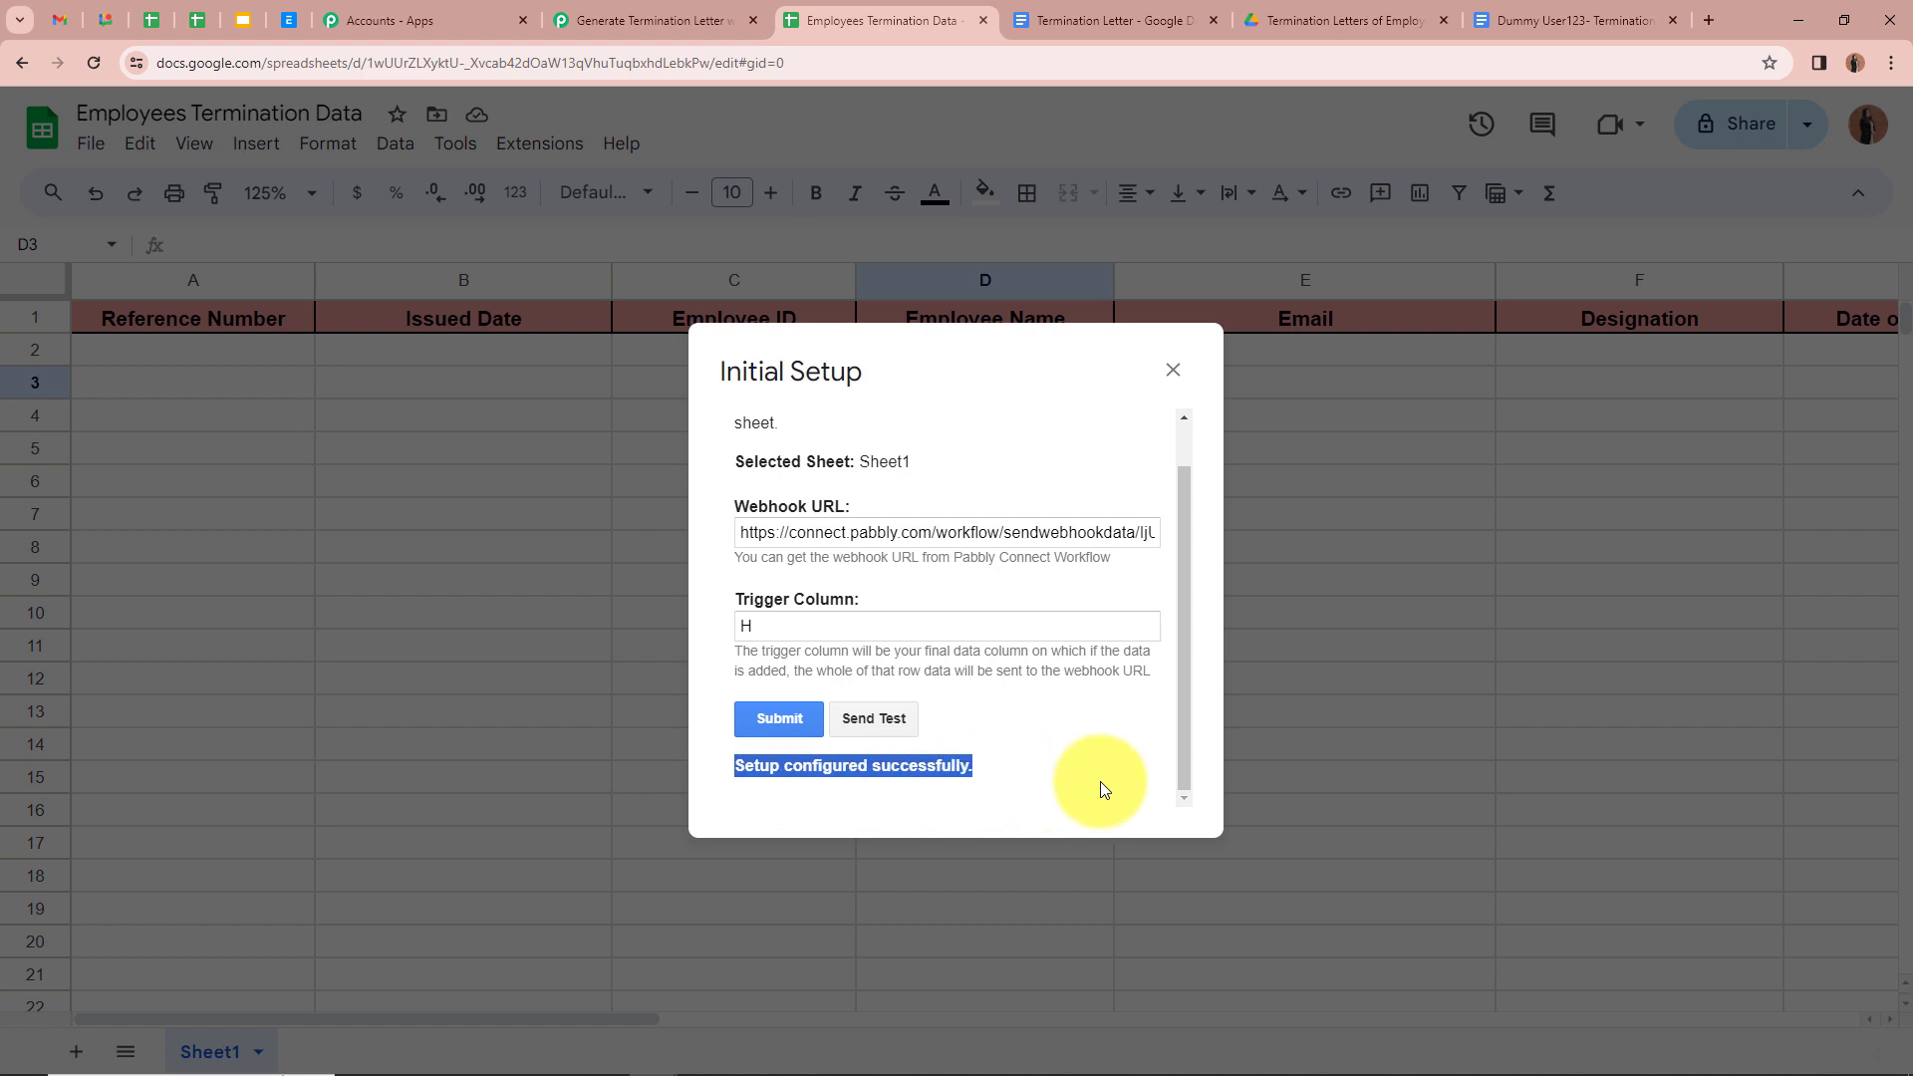
left_click(1173, 370)
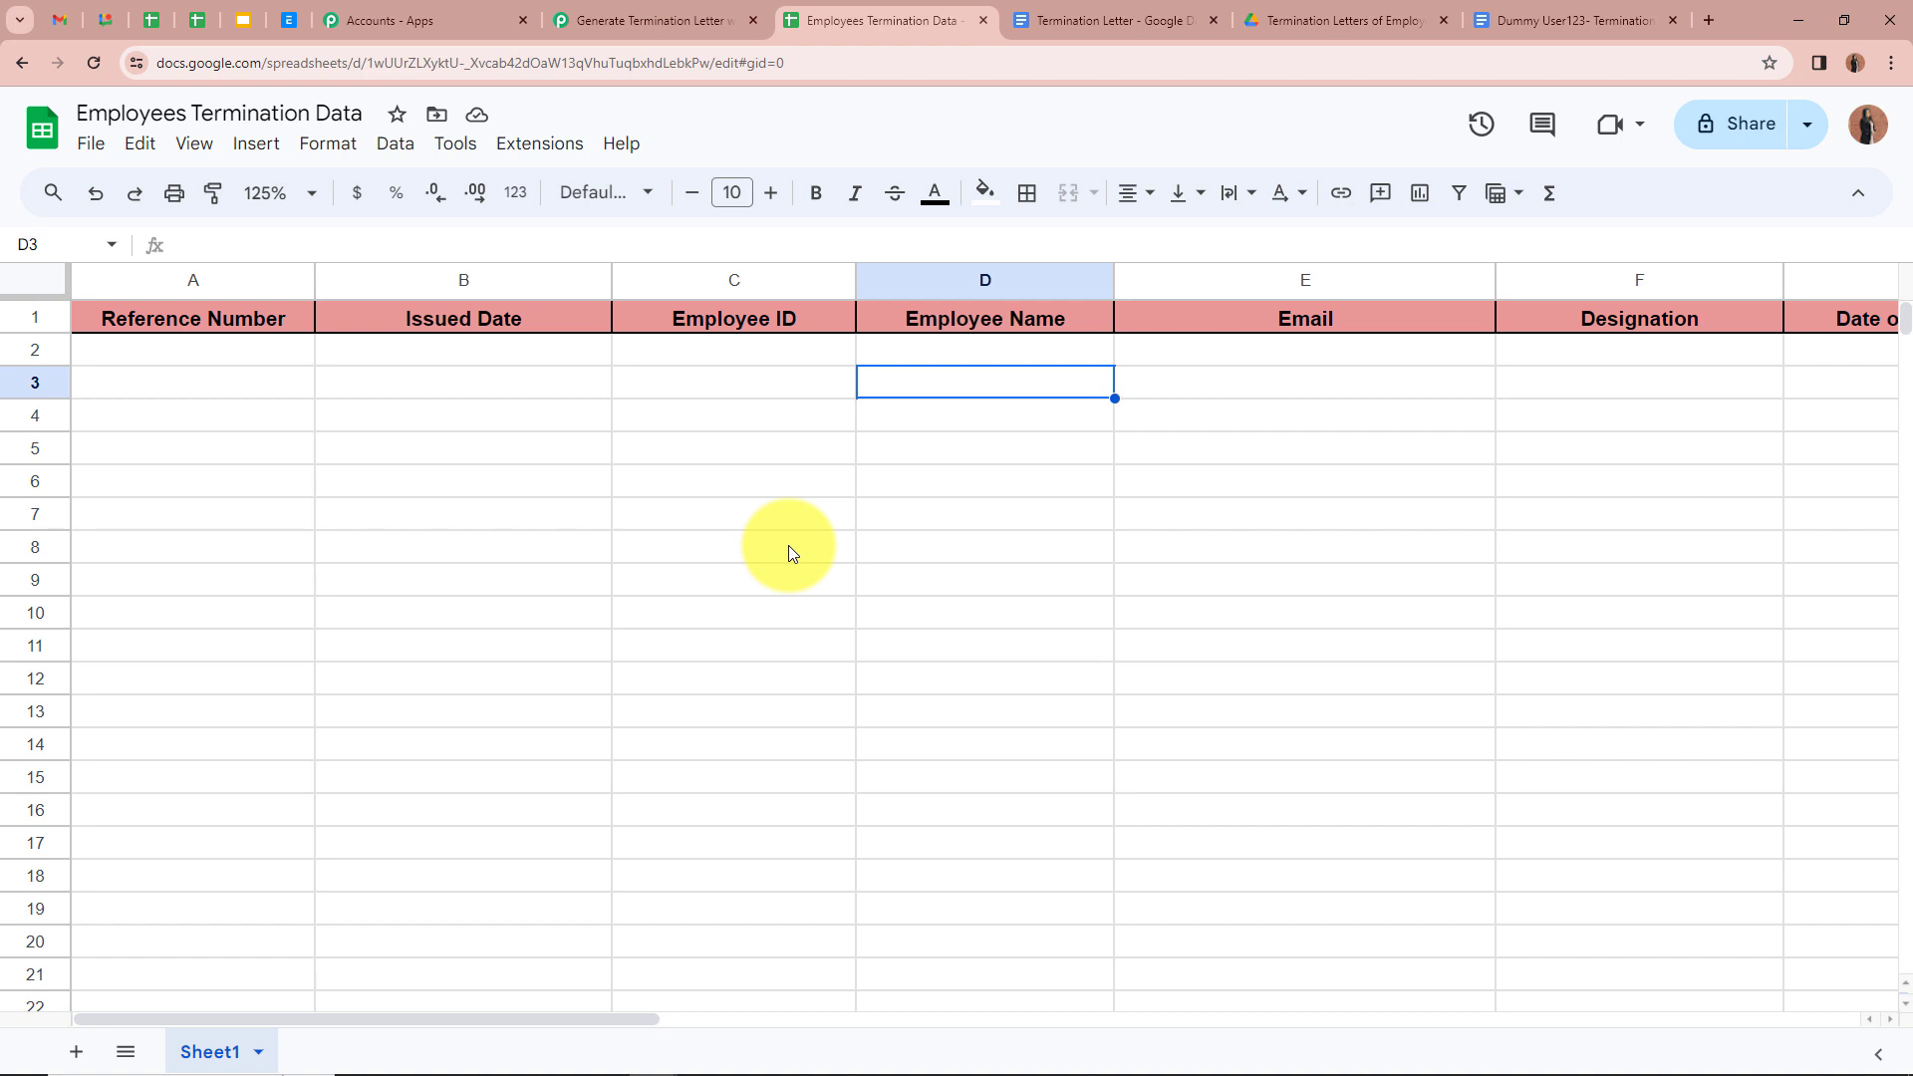
left_click(546, 149)
Step: Enable Send On Event in the Pabbly Connect Webhooks add-on and confirm it is checked
mouse_move(526, 401)
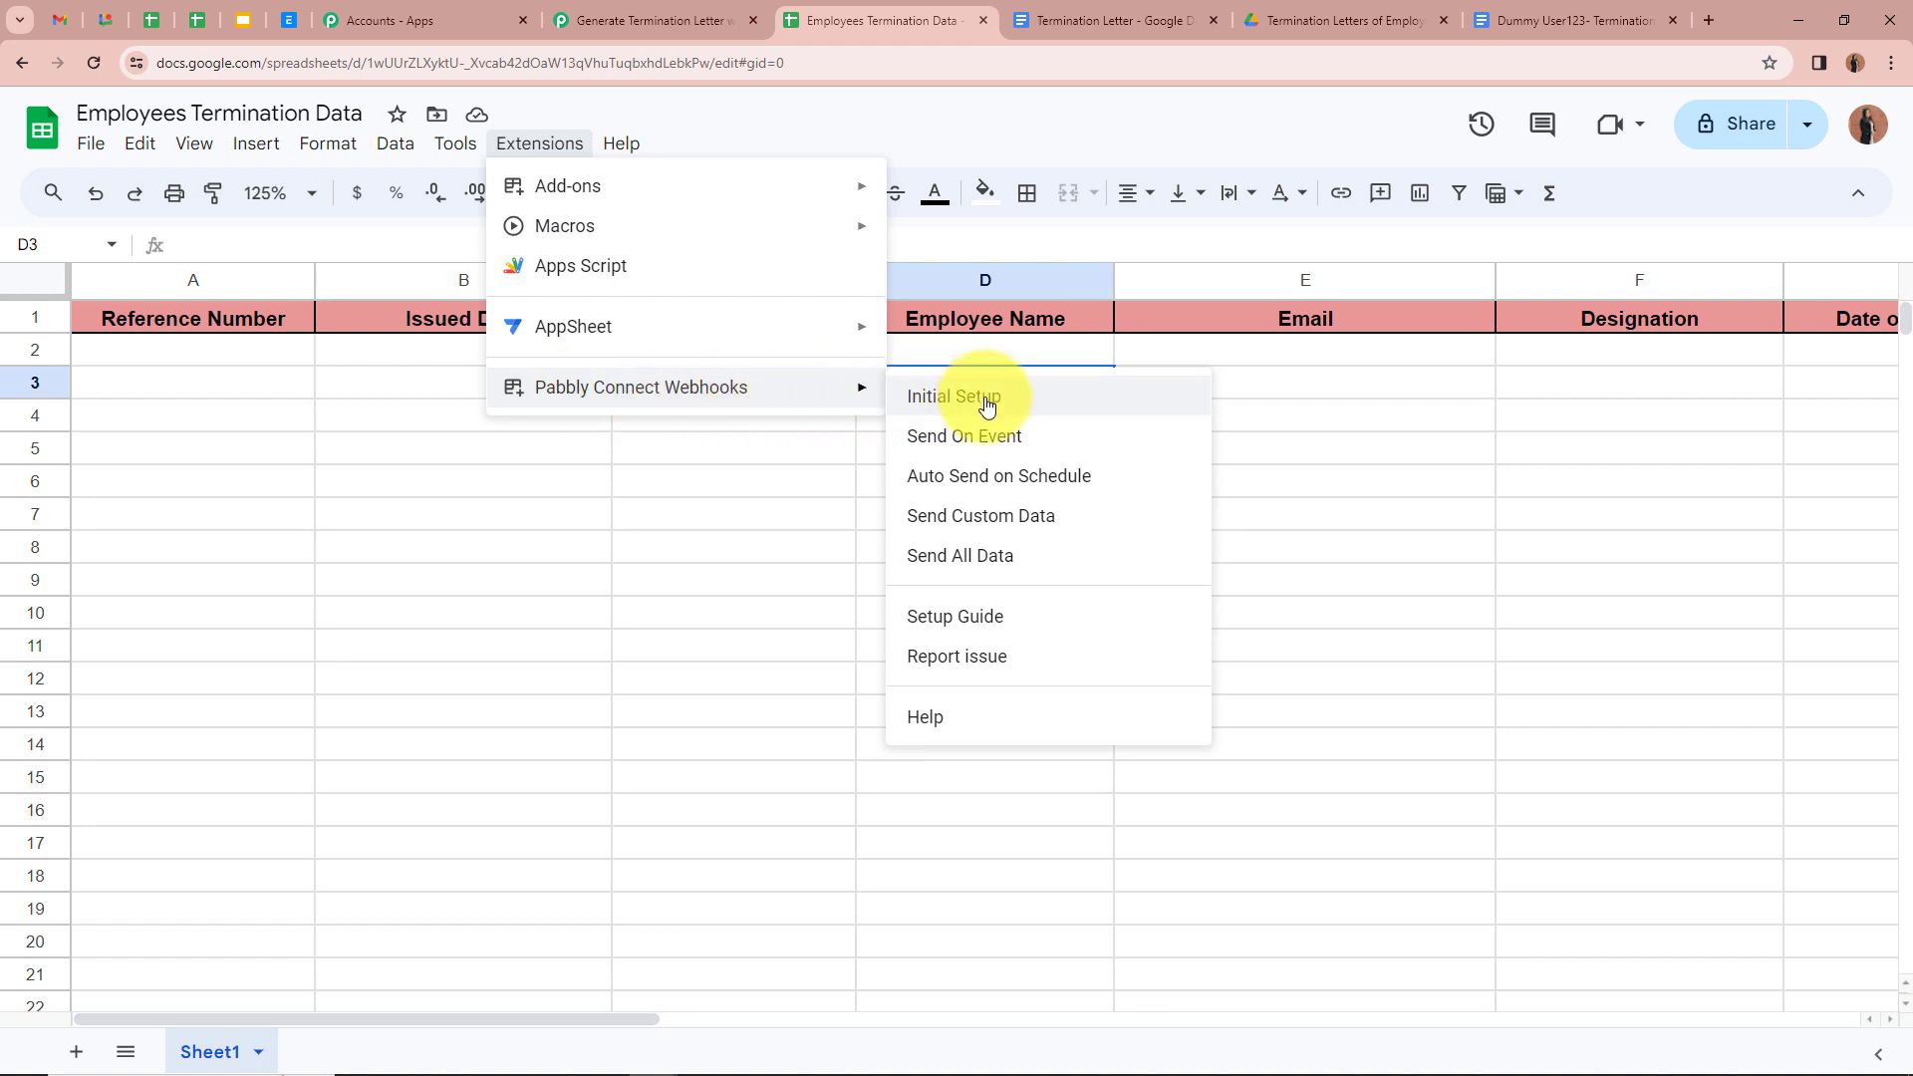
left_click(1057, 439)
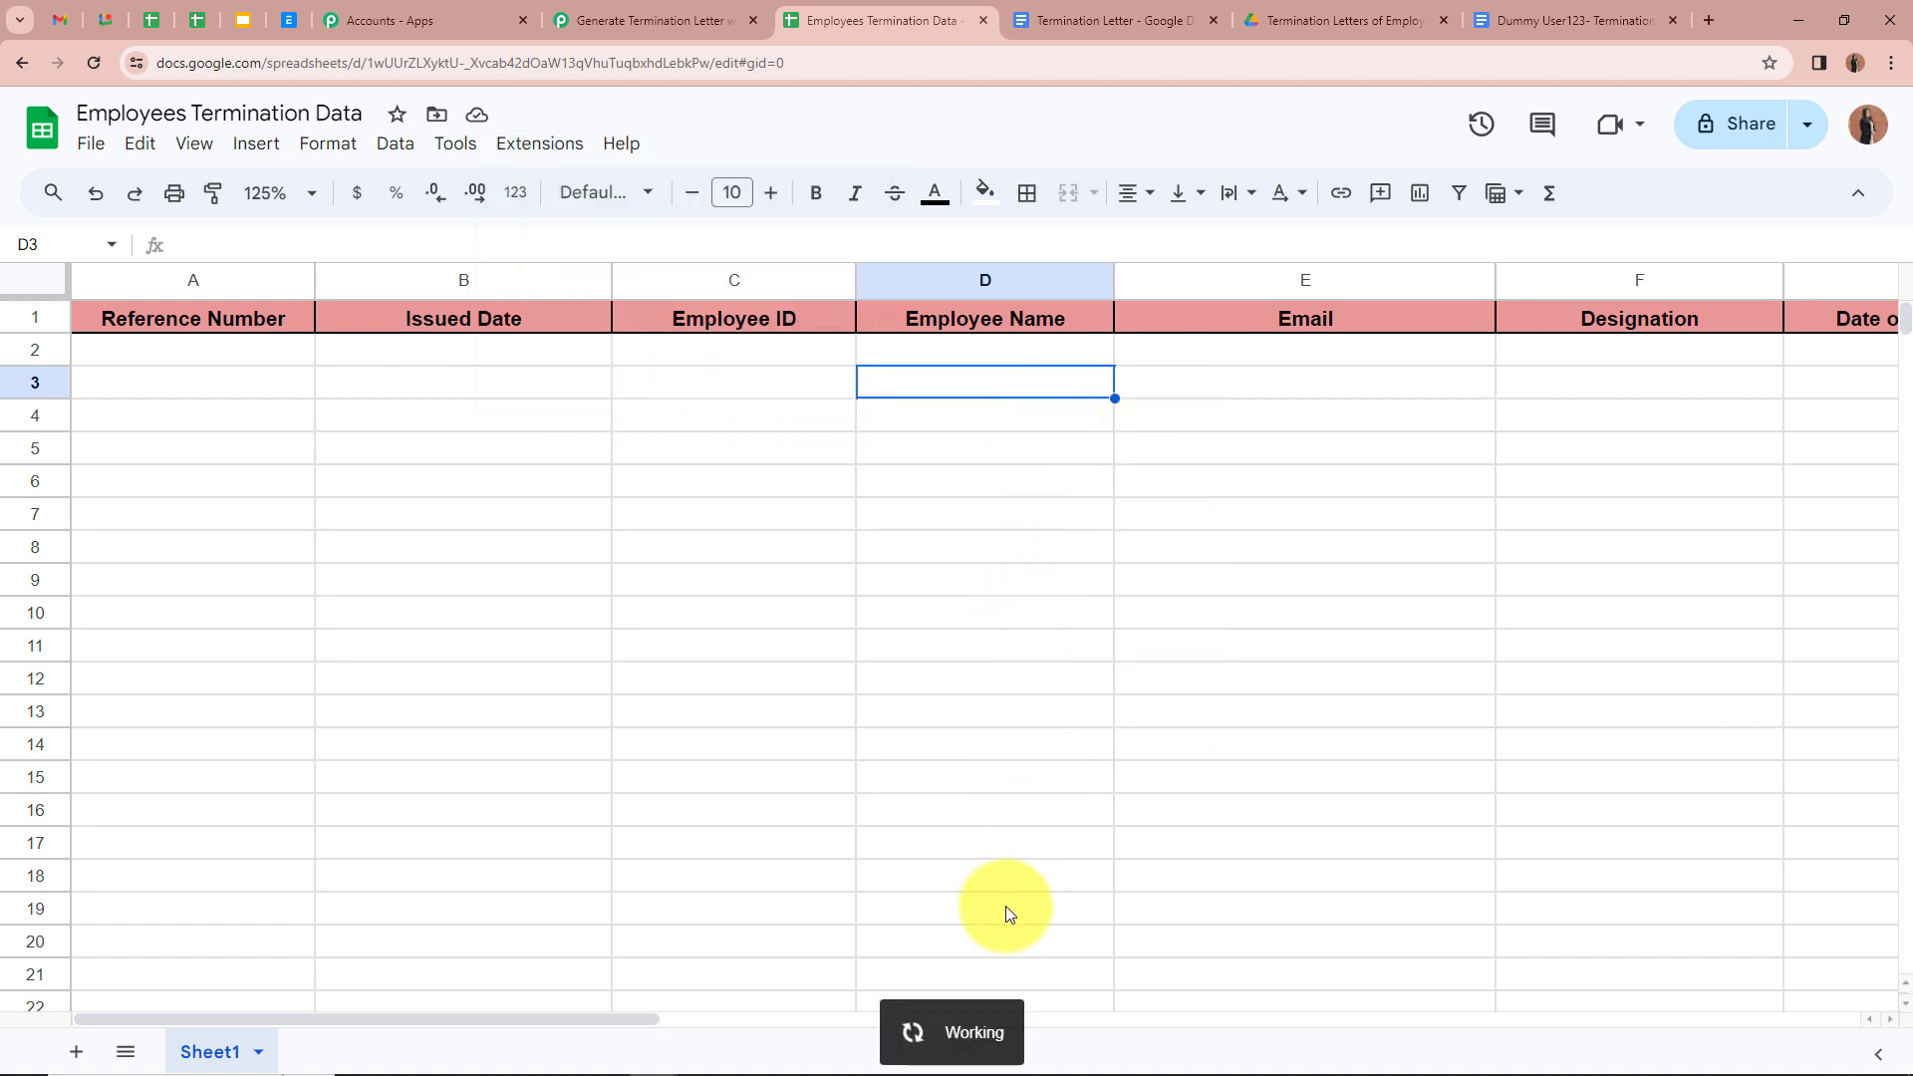
left_click(525, 150)
mouse_move(684, 387)
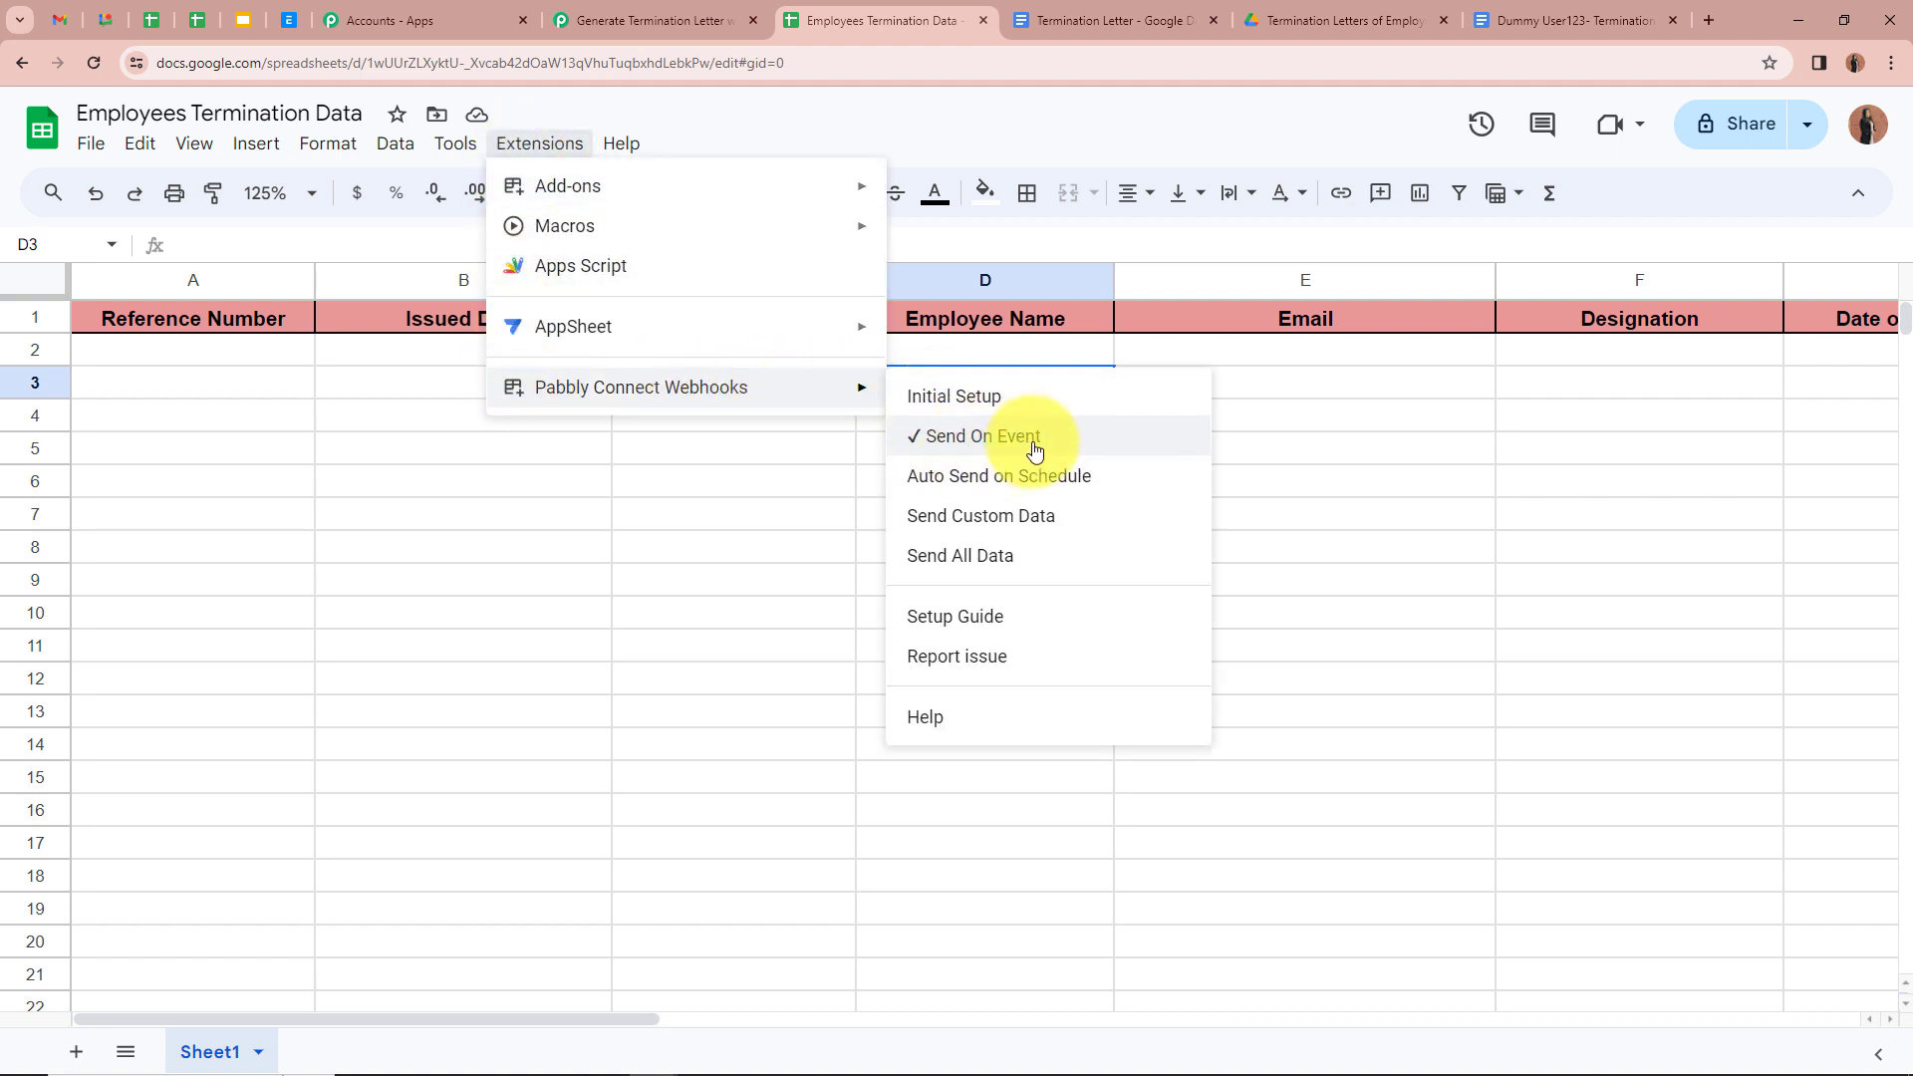
left_click(764, 492)
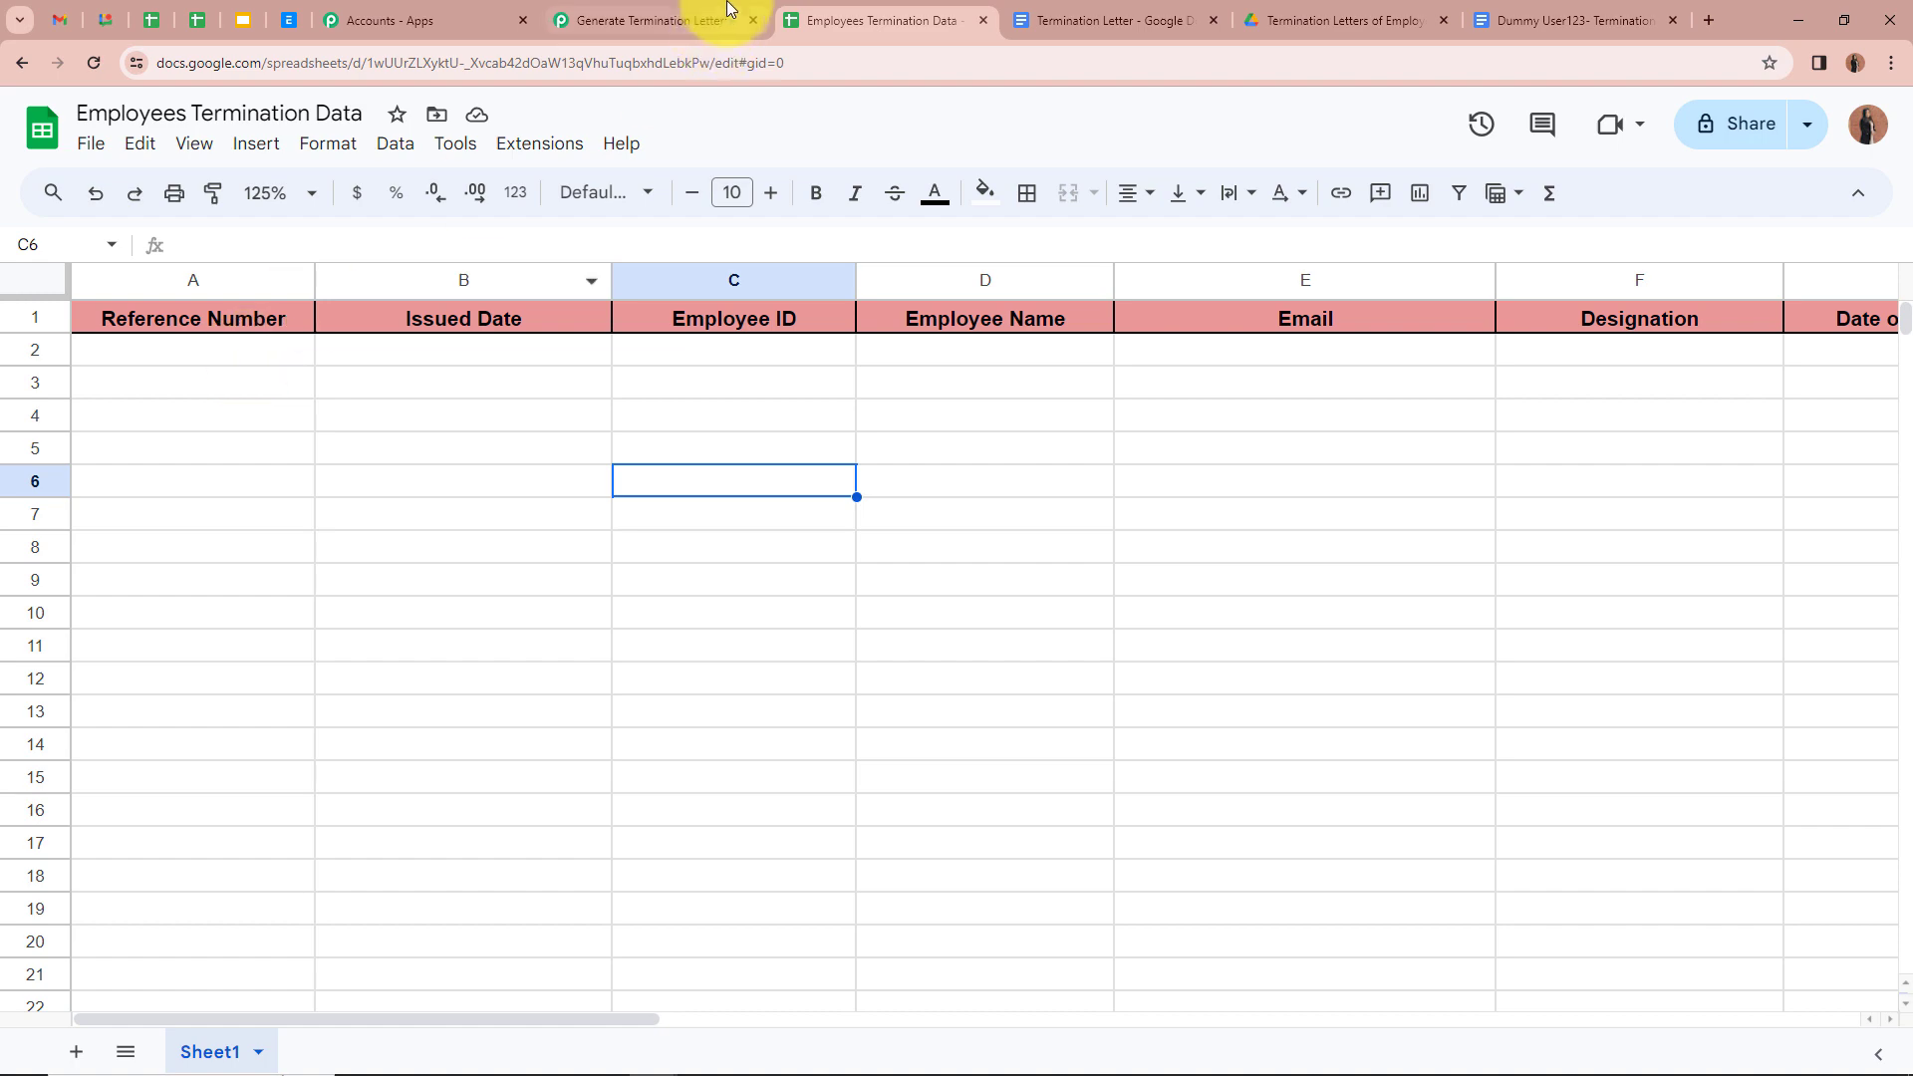
left_click(678, 20)
scroll(361, 403, "down", 4)
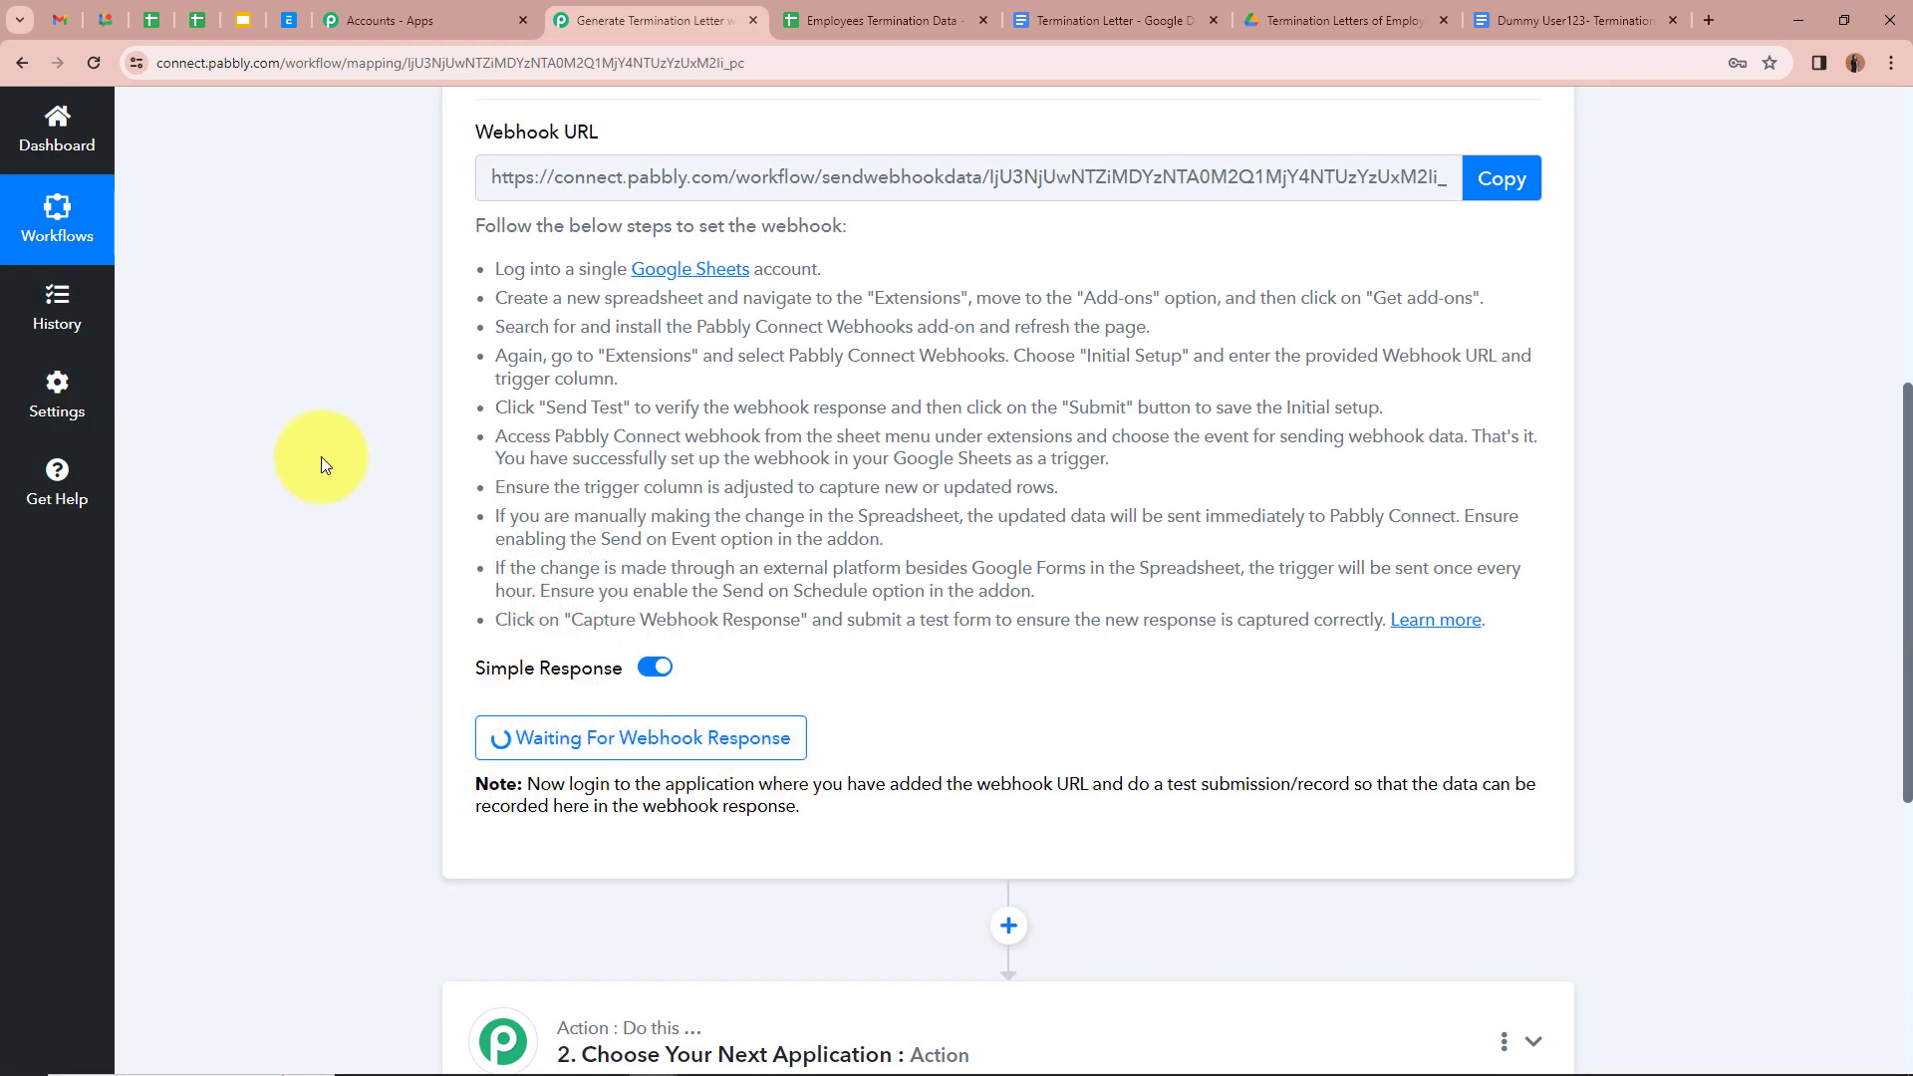
scroll(321, 460, "up", 7)
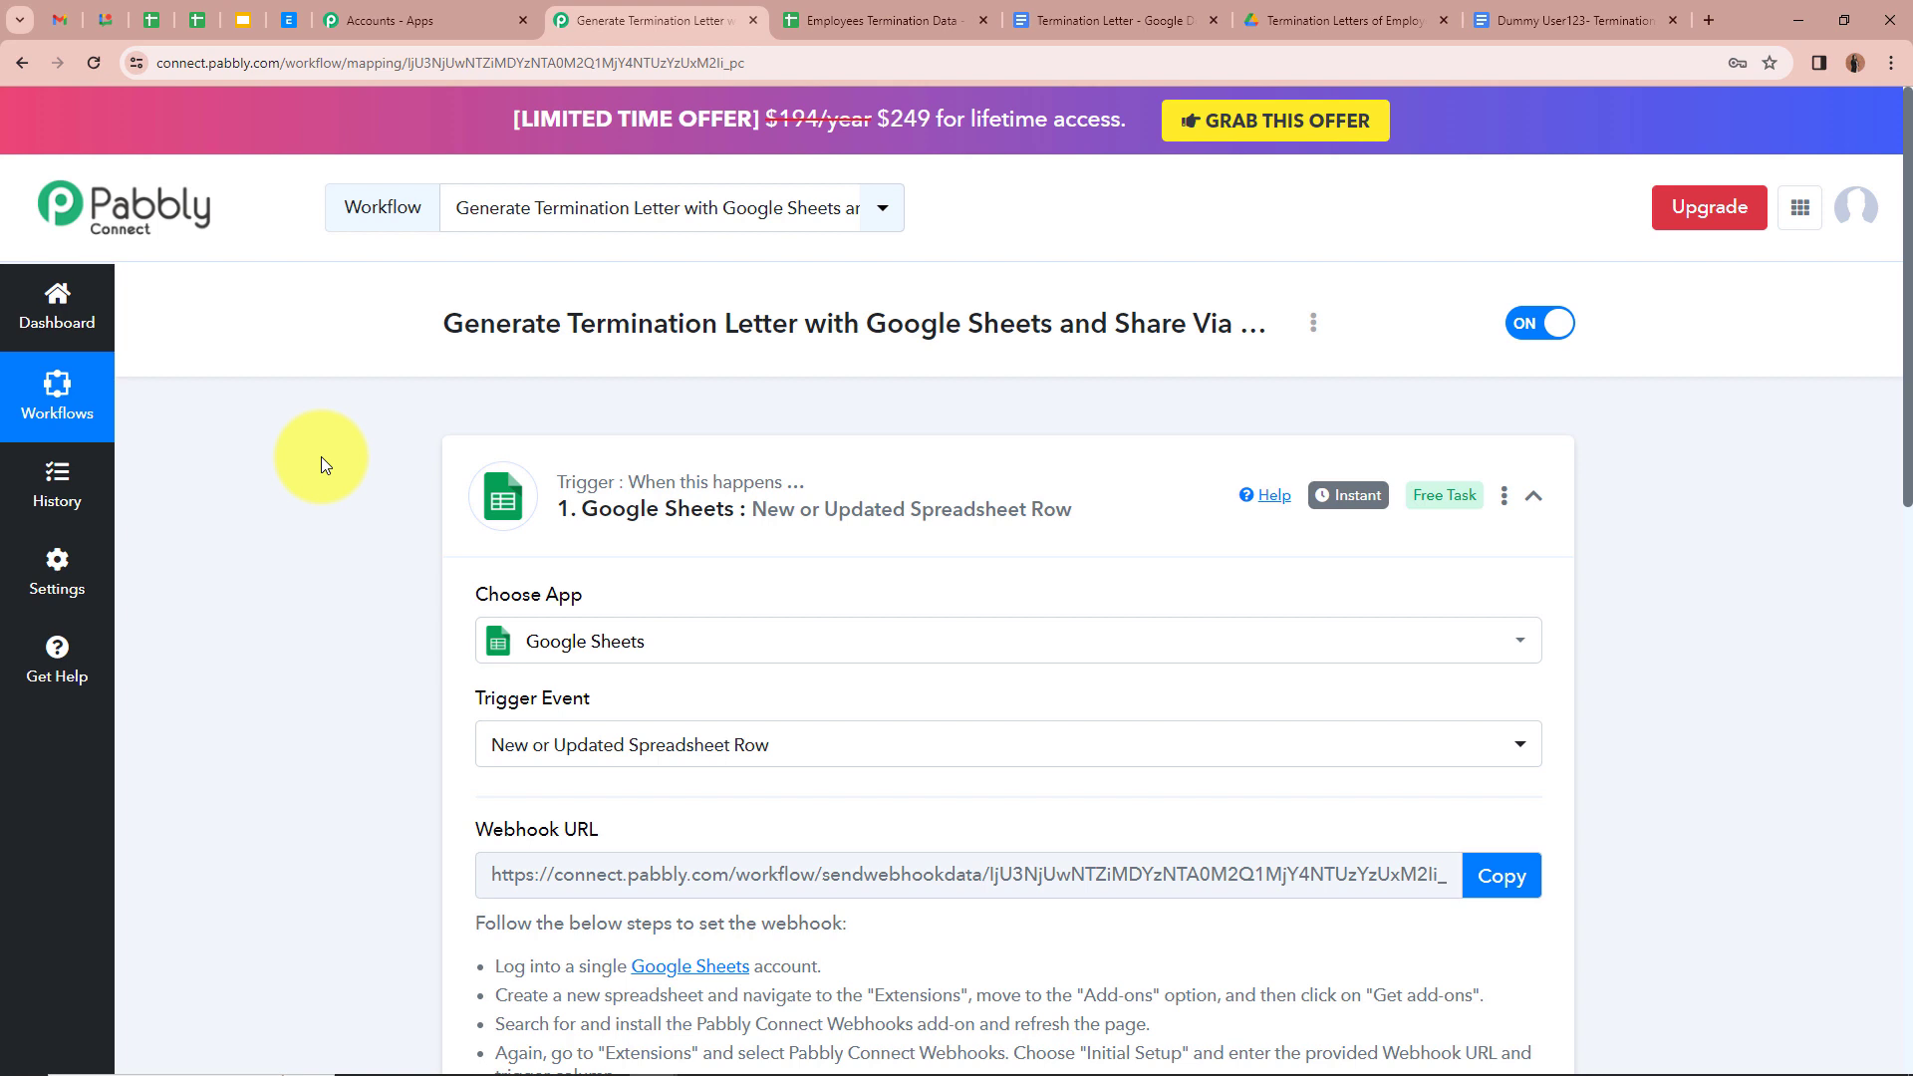
left_click(797, 21)
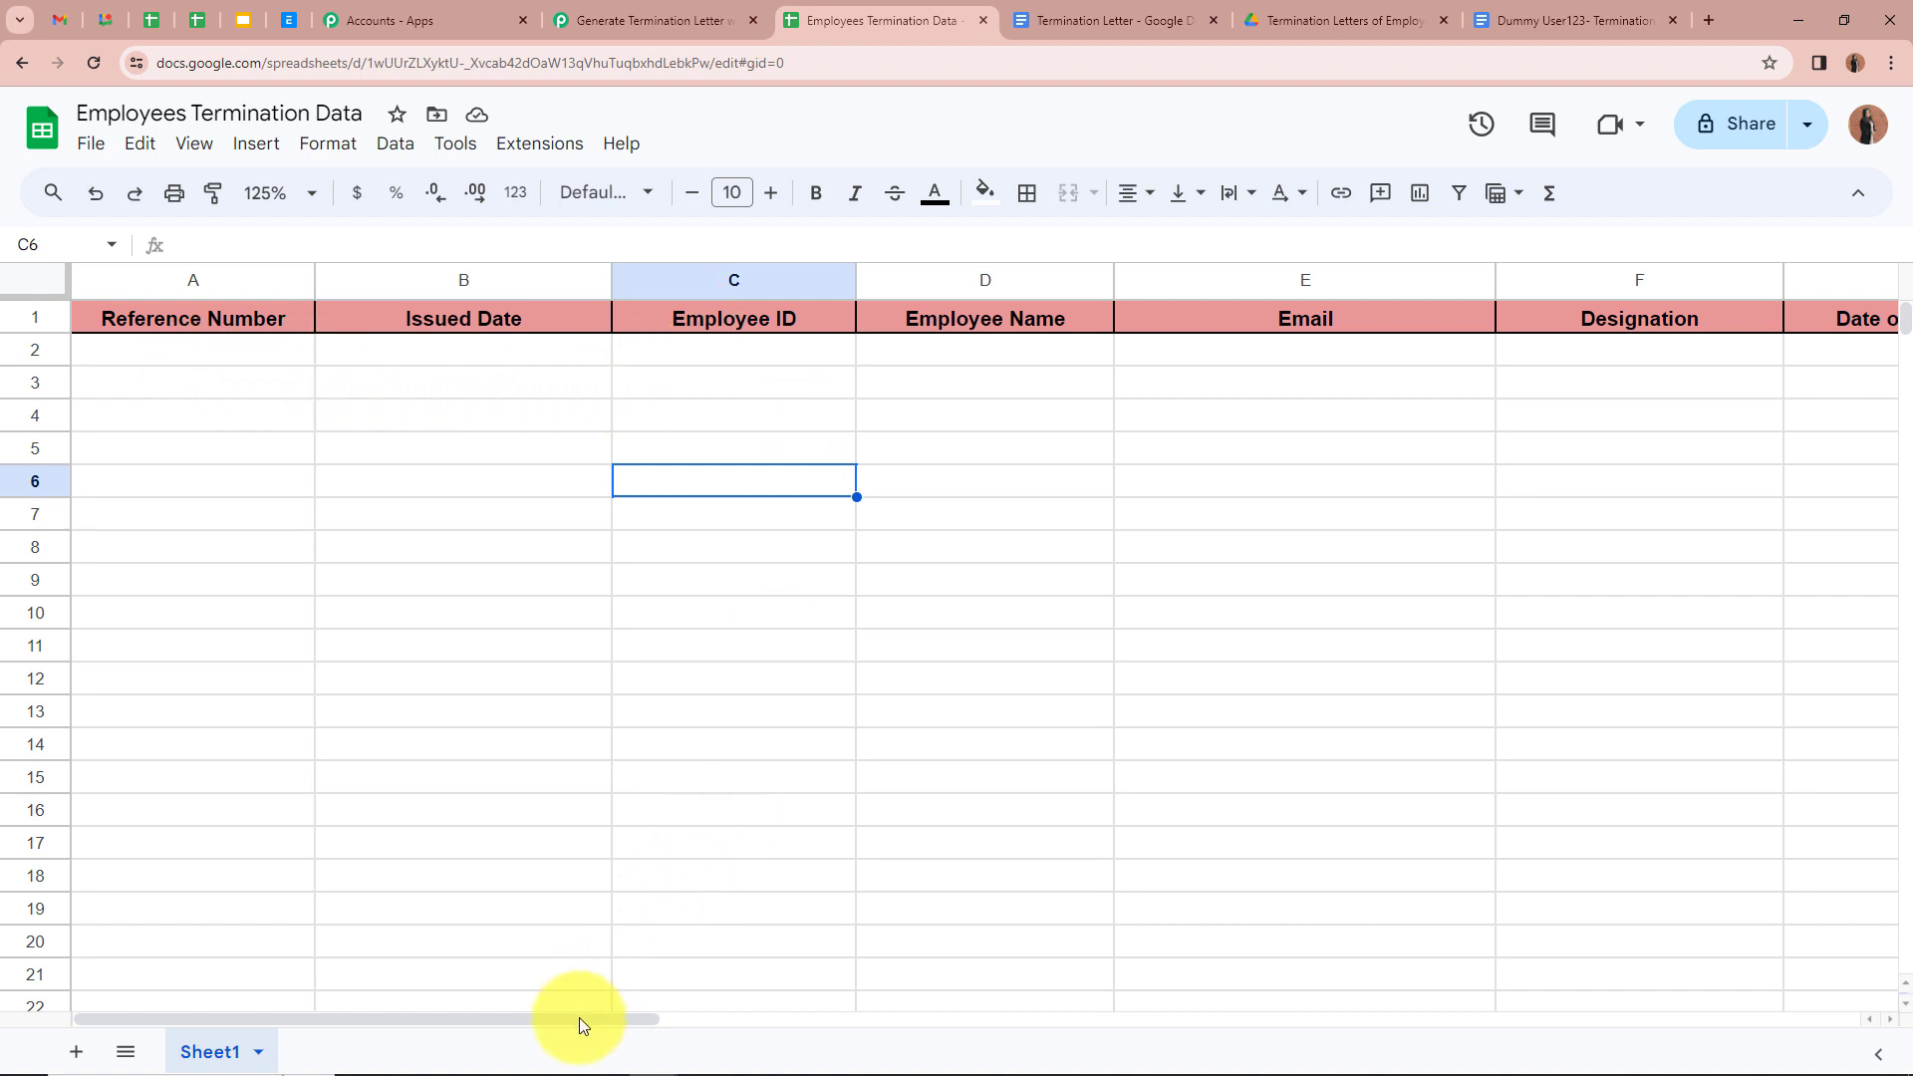
left_click_drag(582, 1025, 219, 1026)
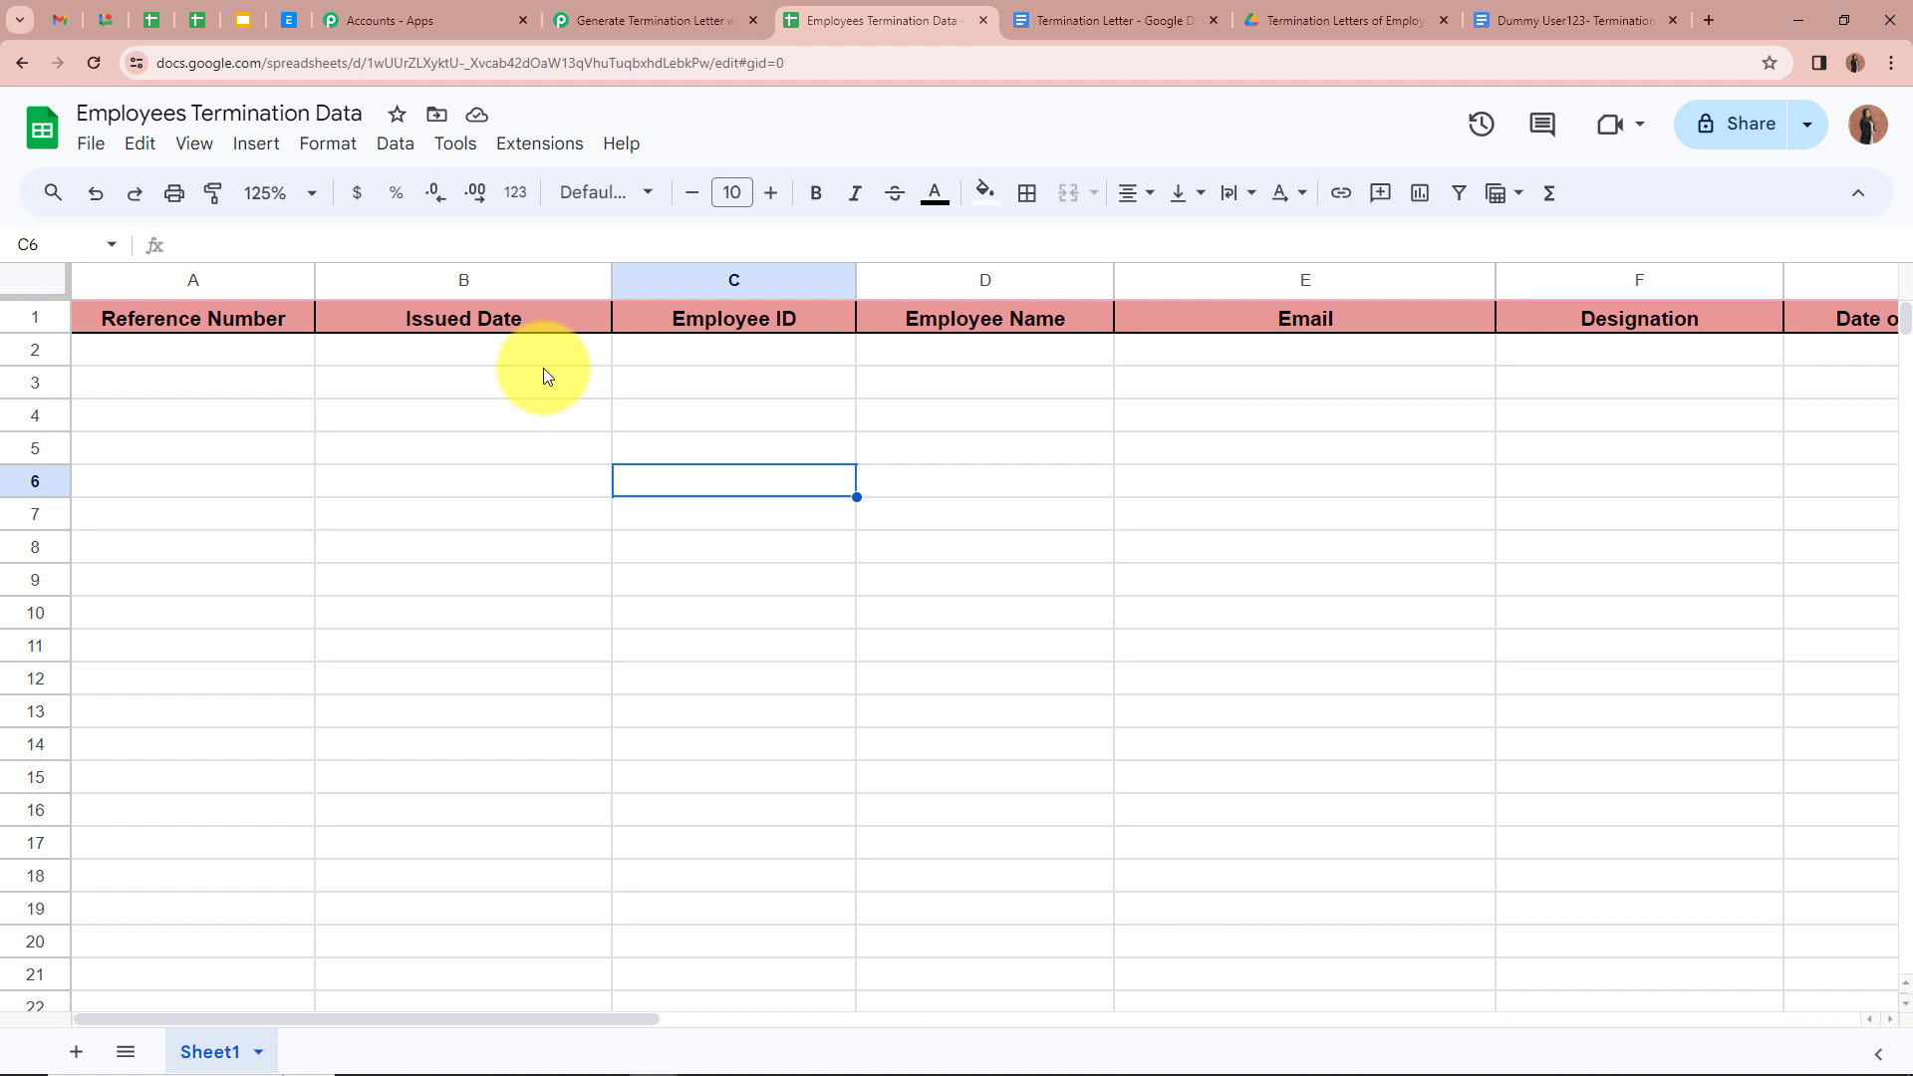
left_click(204, 354)
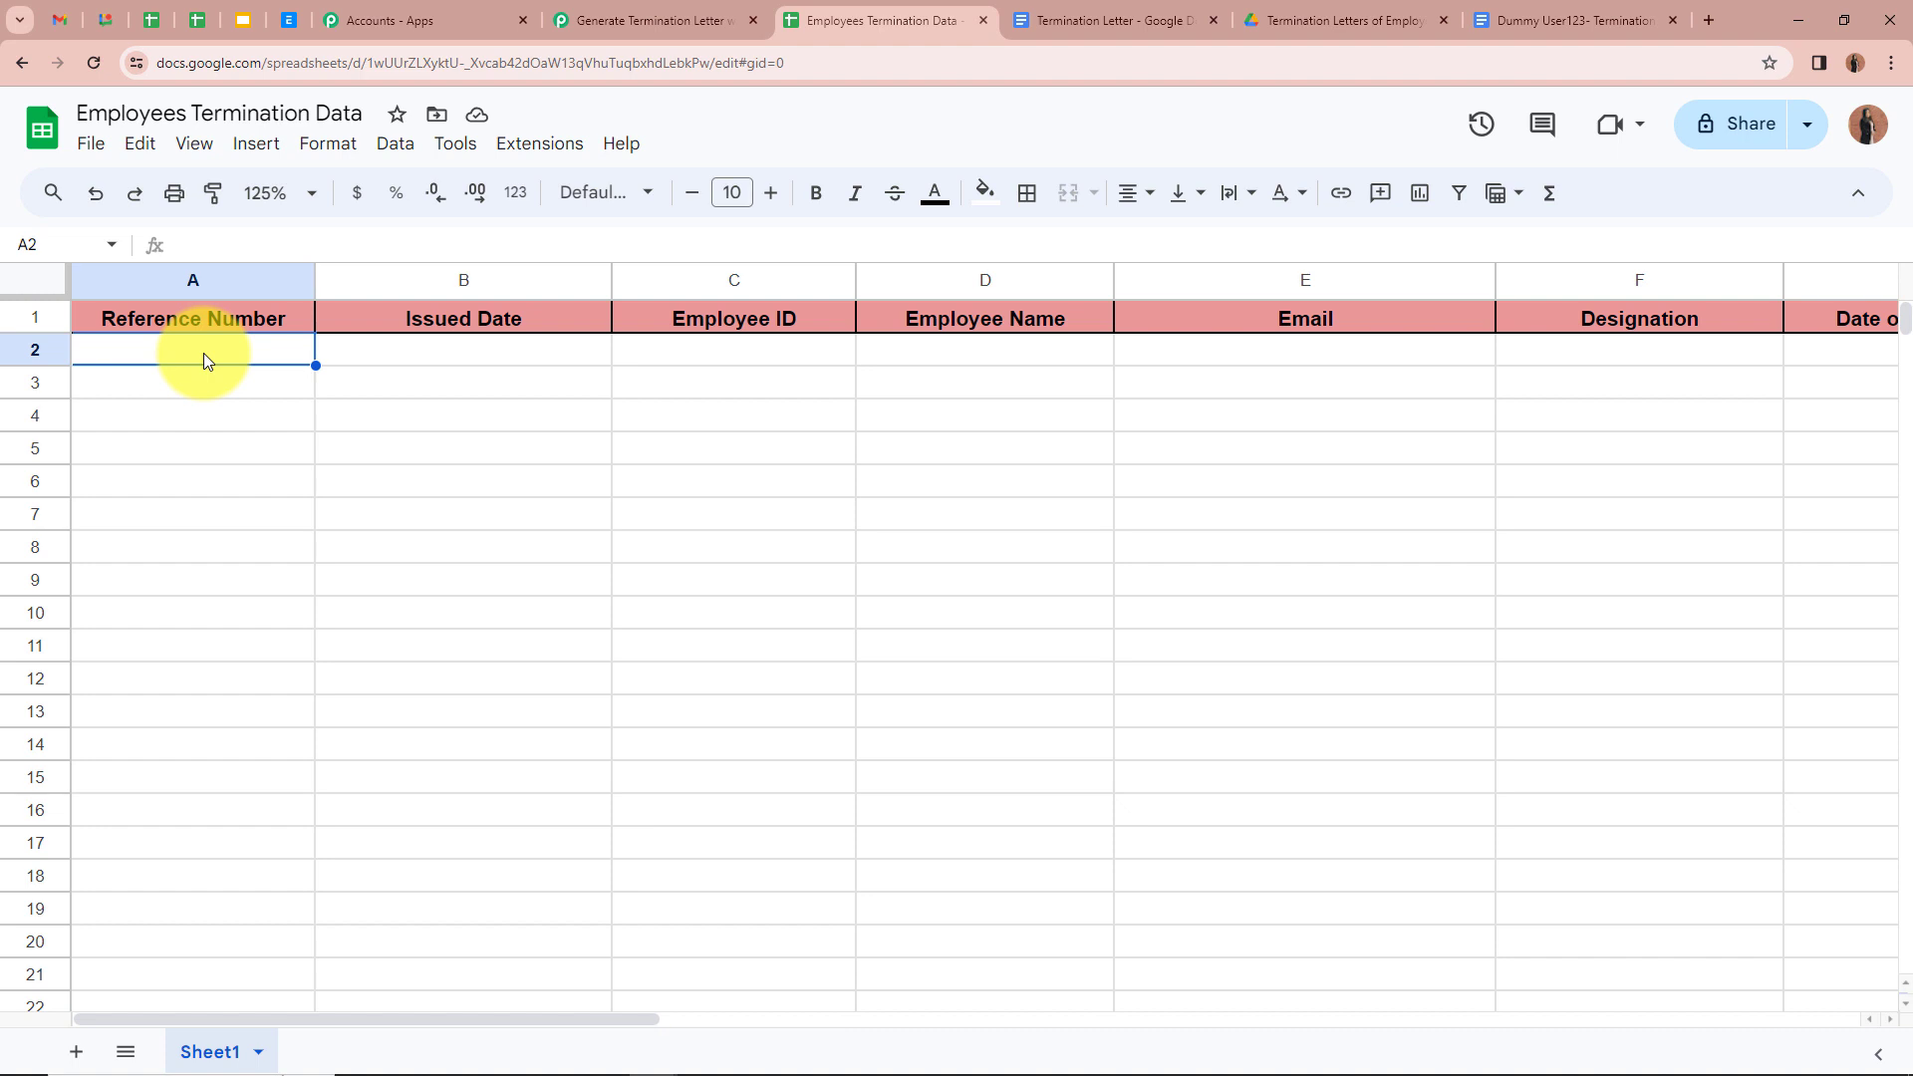
Step: Fill A2–C2 with the pasted reference number, issued date 23-03-2024 and the employee ID
key("ctrl+v")
left_click(472, 357)
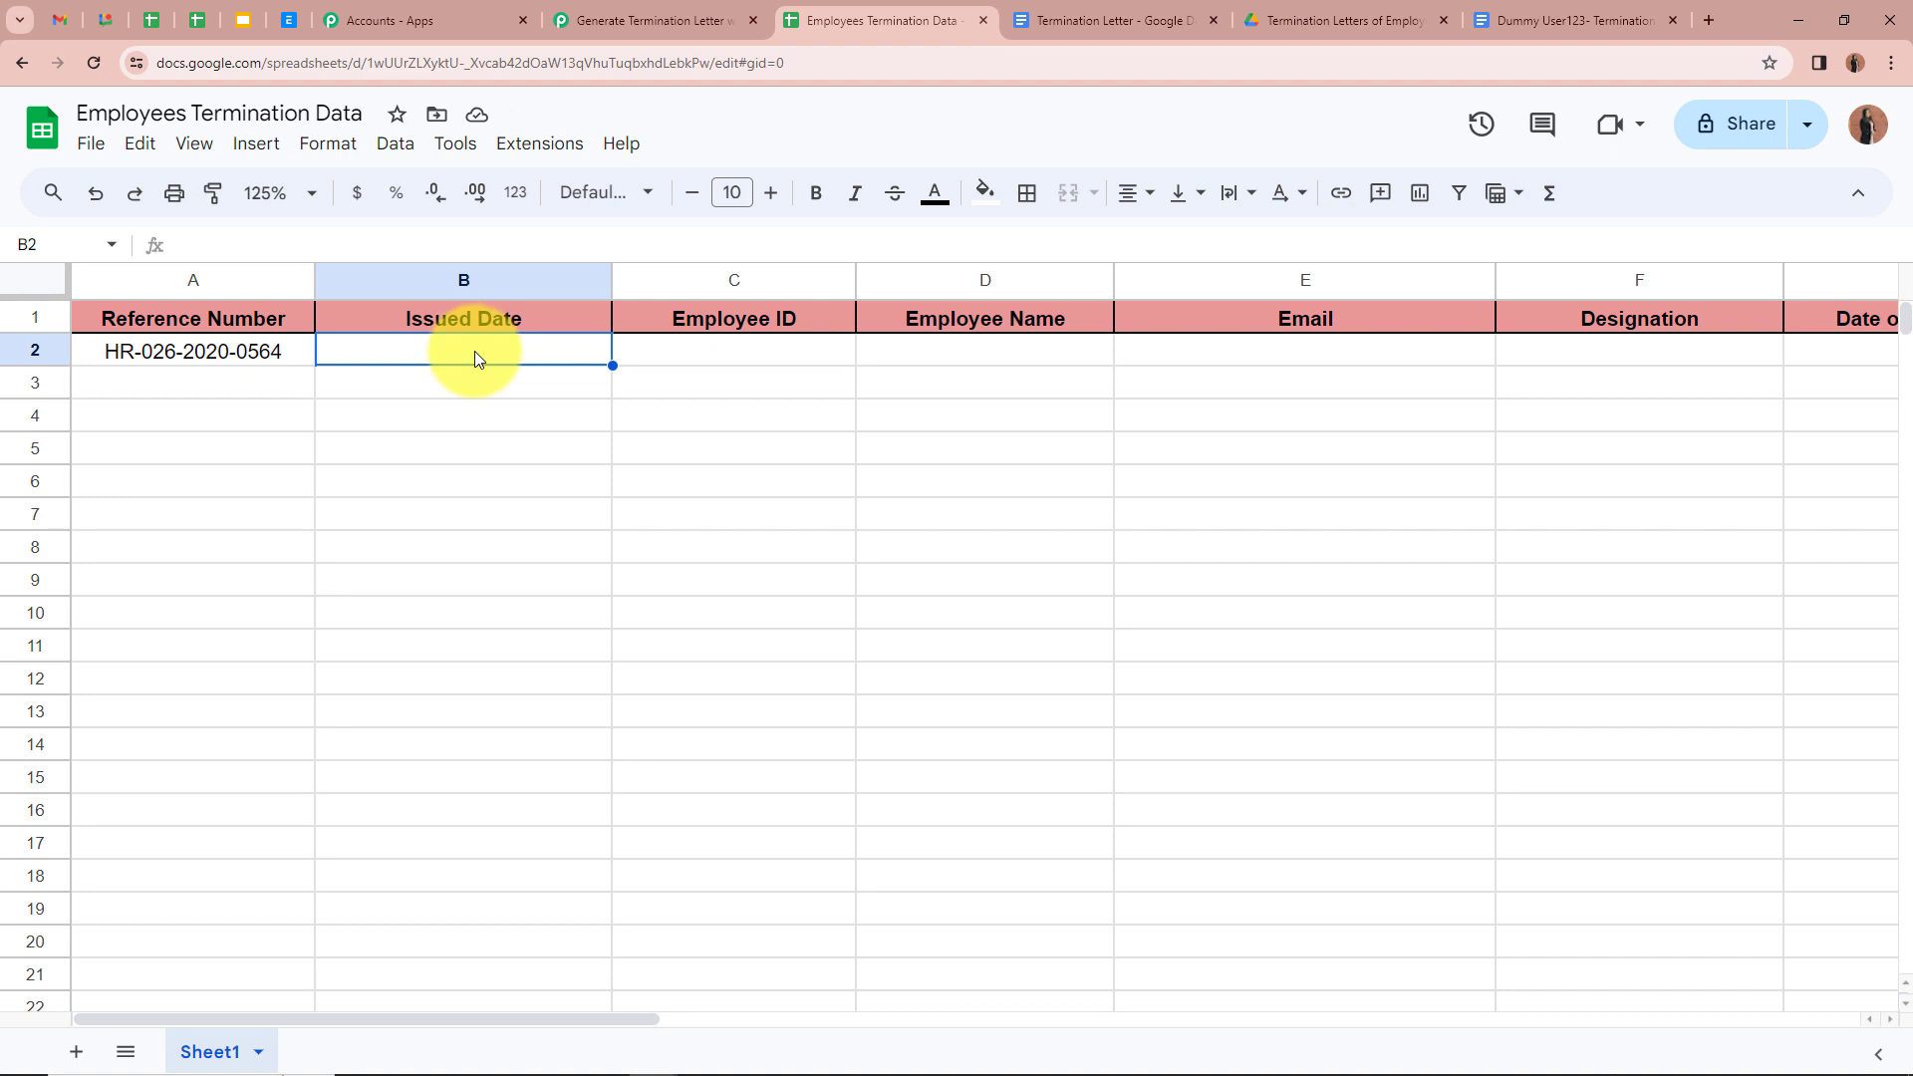
type("23-03-2024")
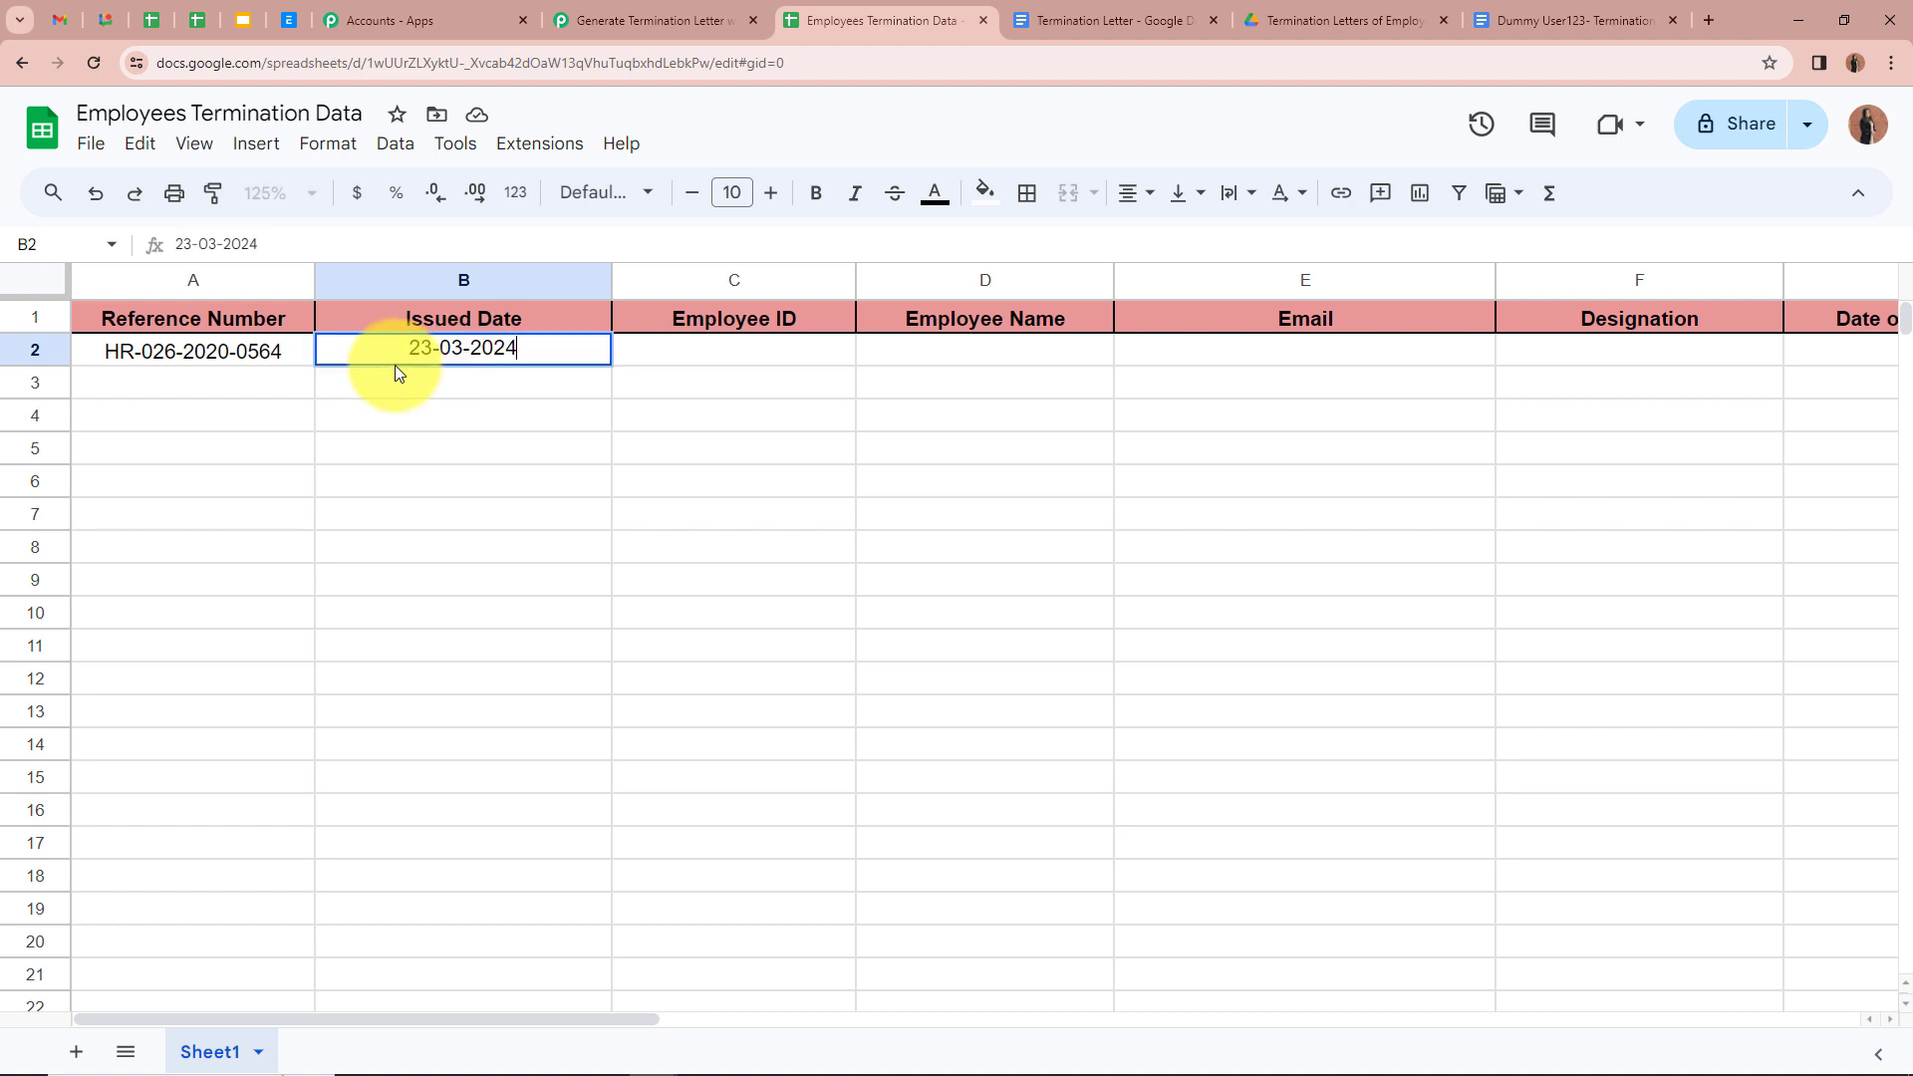
left_click(700, 355)
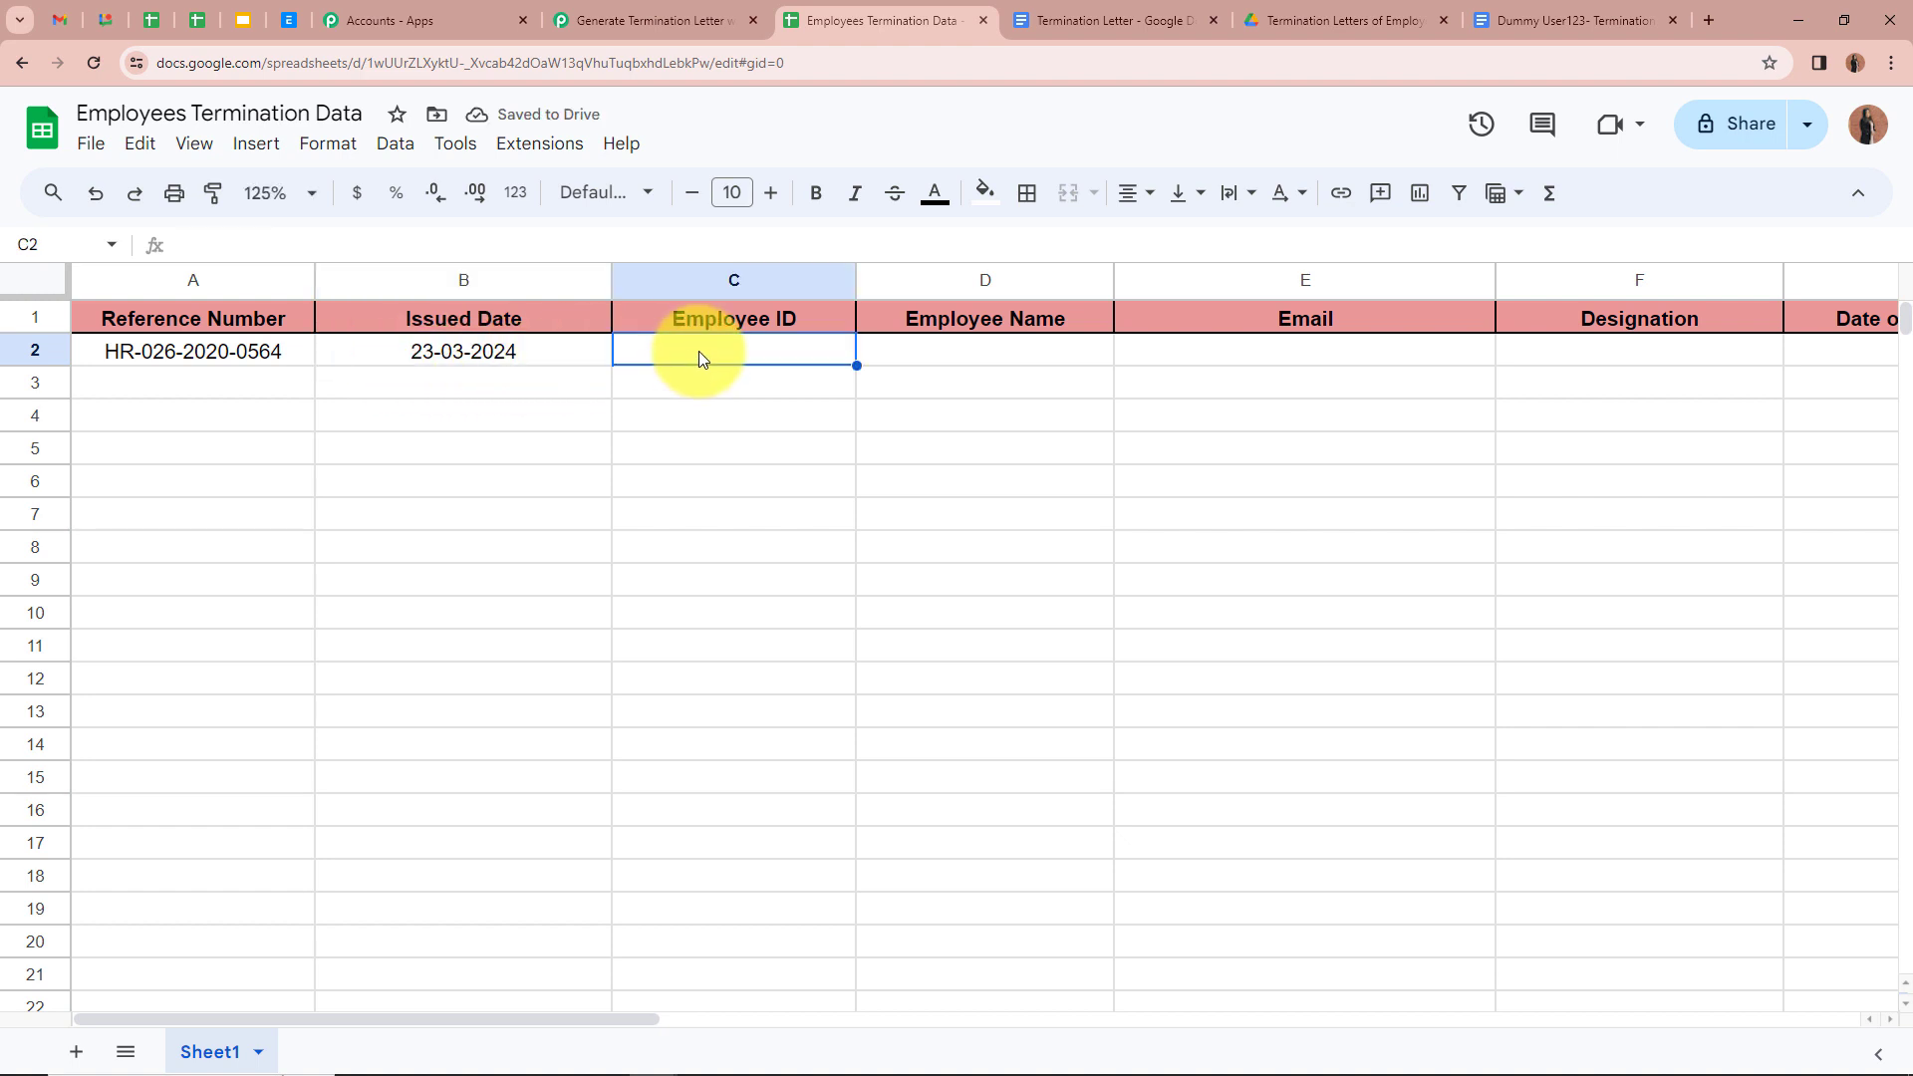
type("HR-257-2021")
left_click(911, 356)
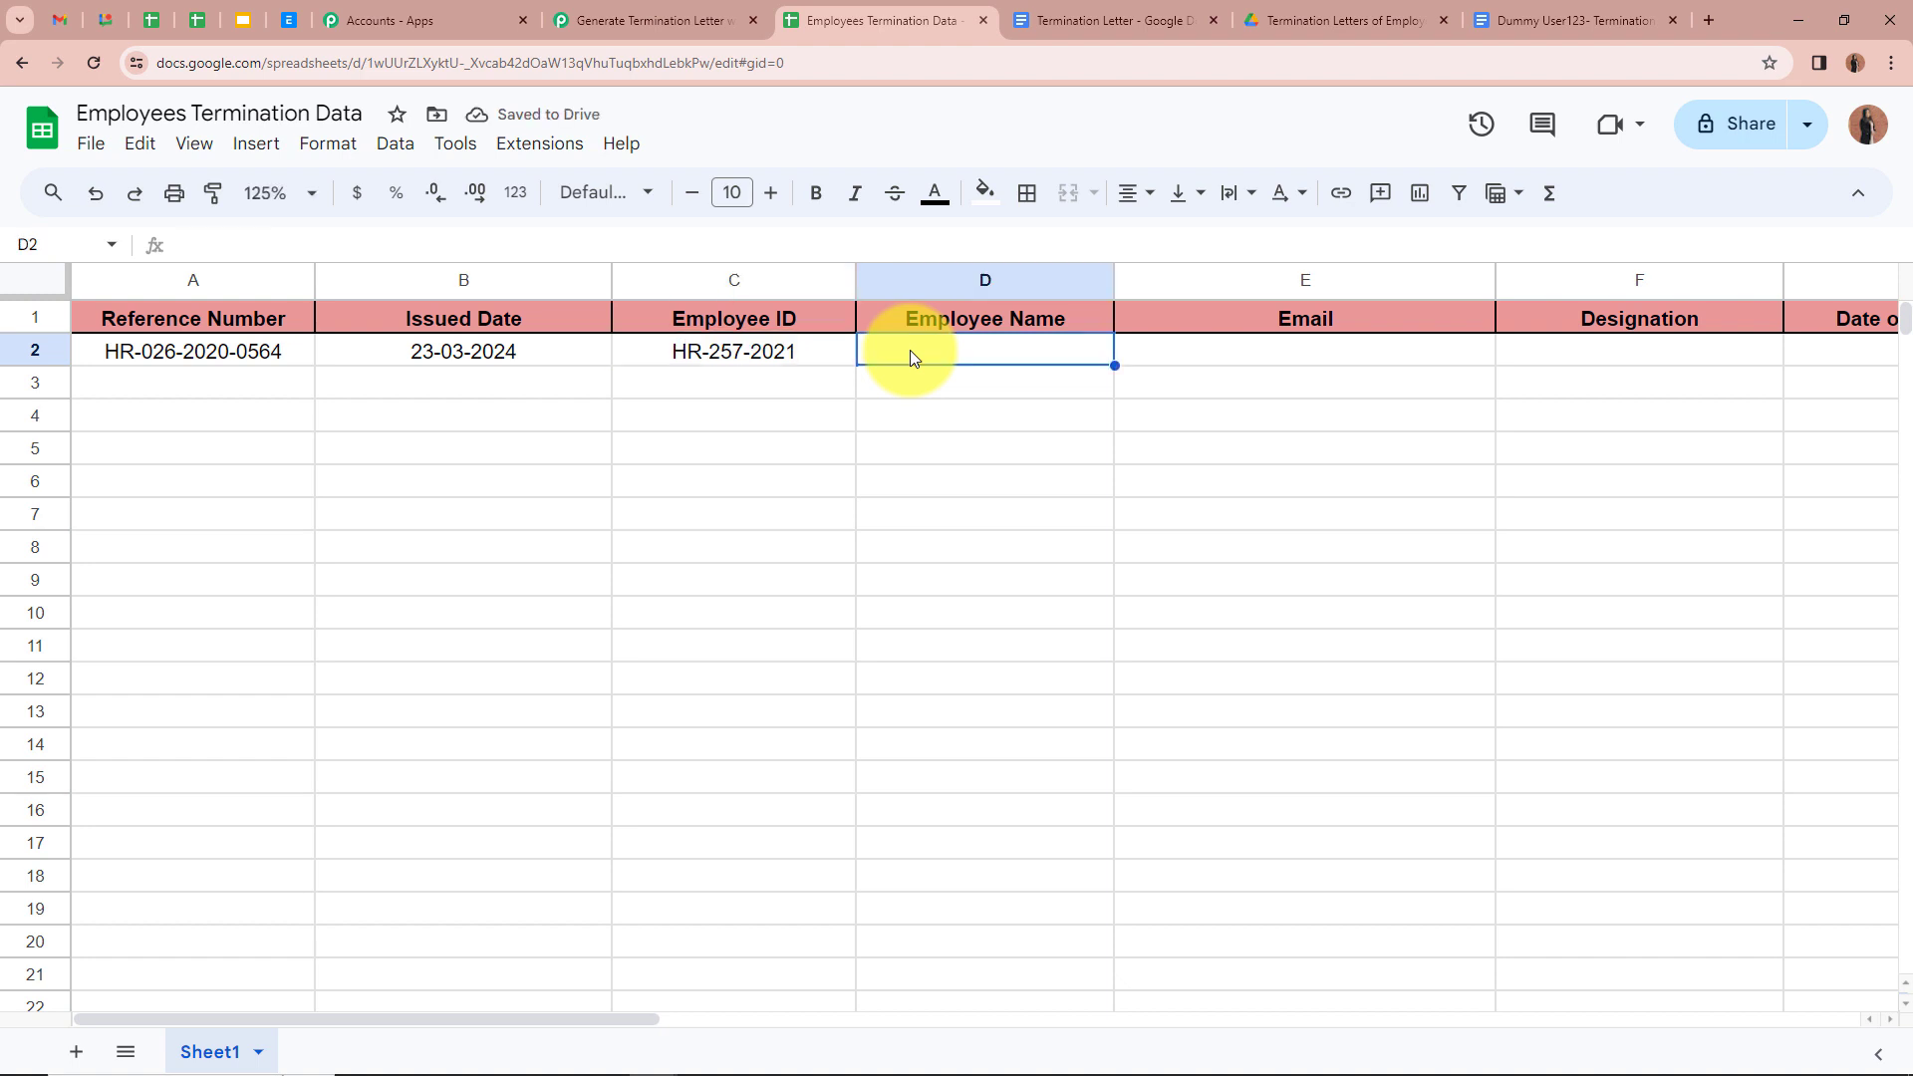
Step: Enter the employee's name, e-mail, Junior Content Creator, 23-04-2024 and Yes for Termination Letter
type("Dummy User123")
left_click(1234, 370)
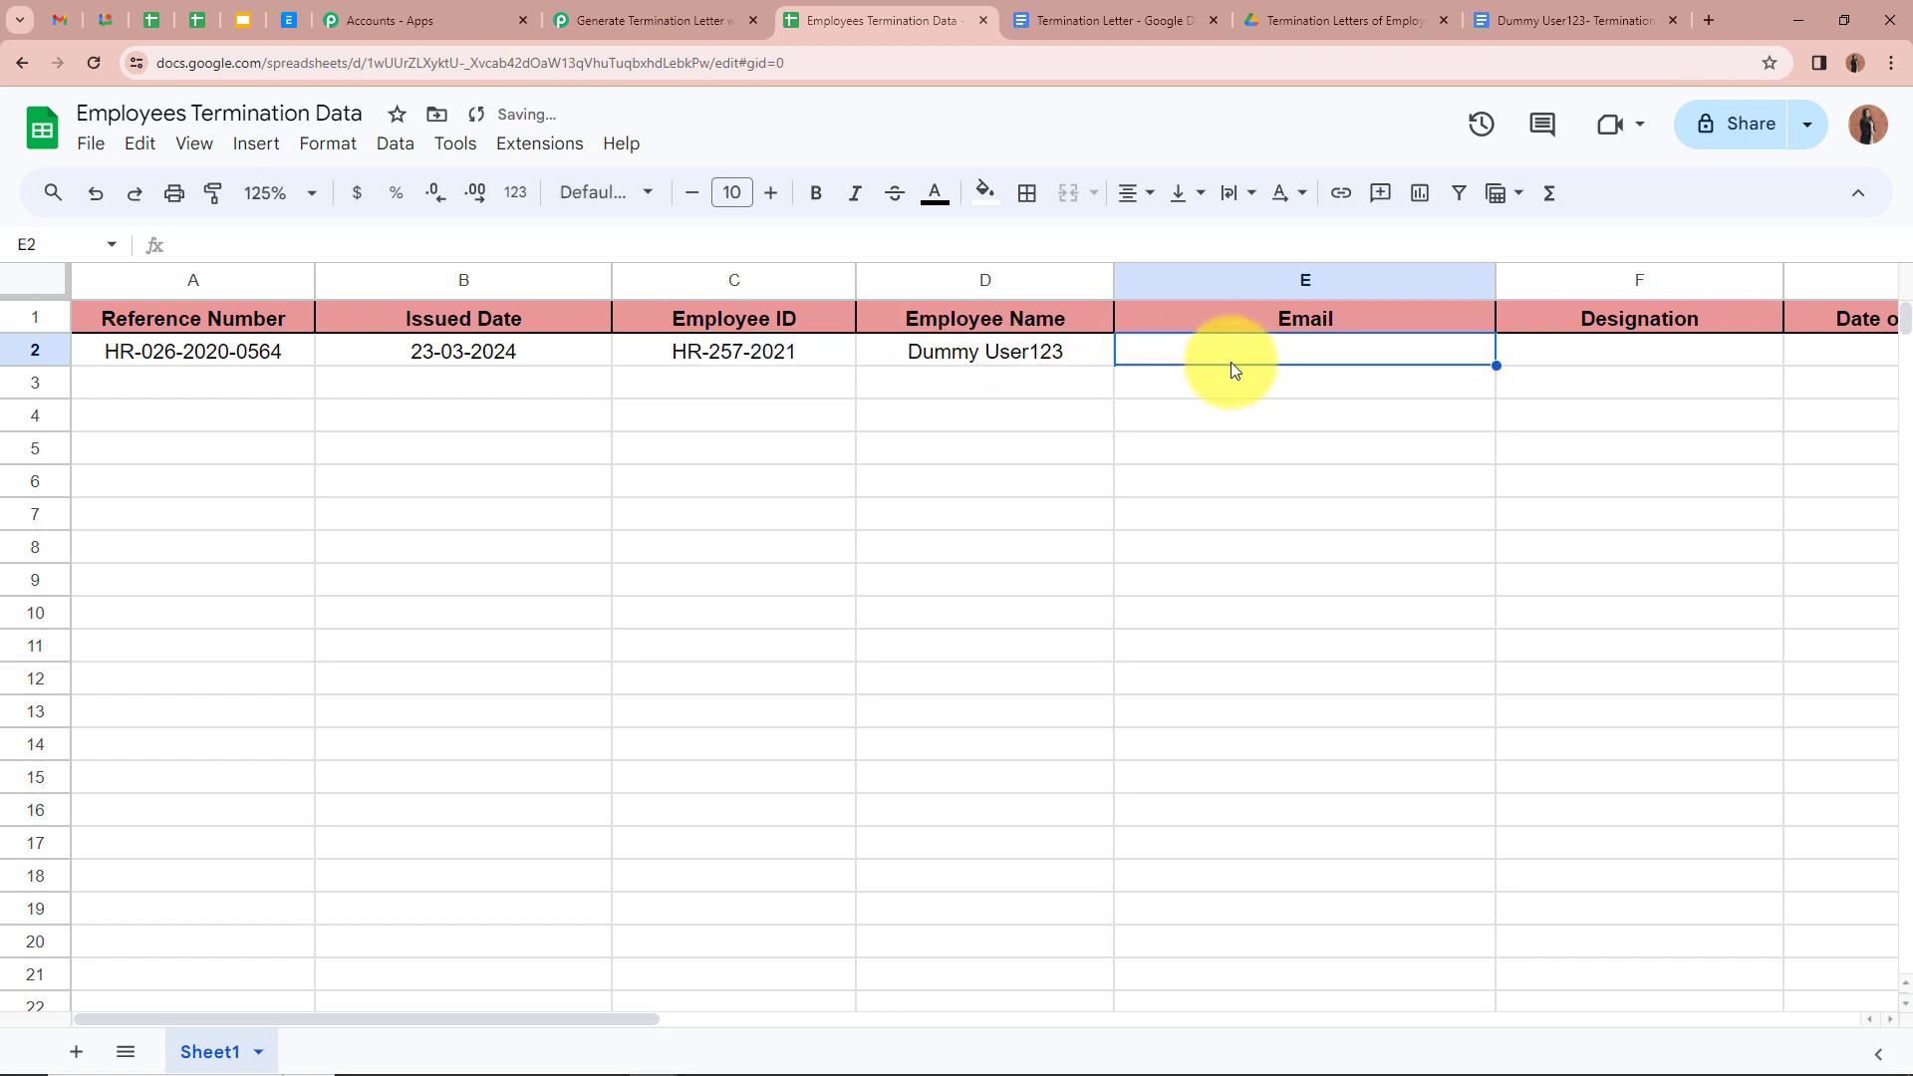
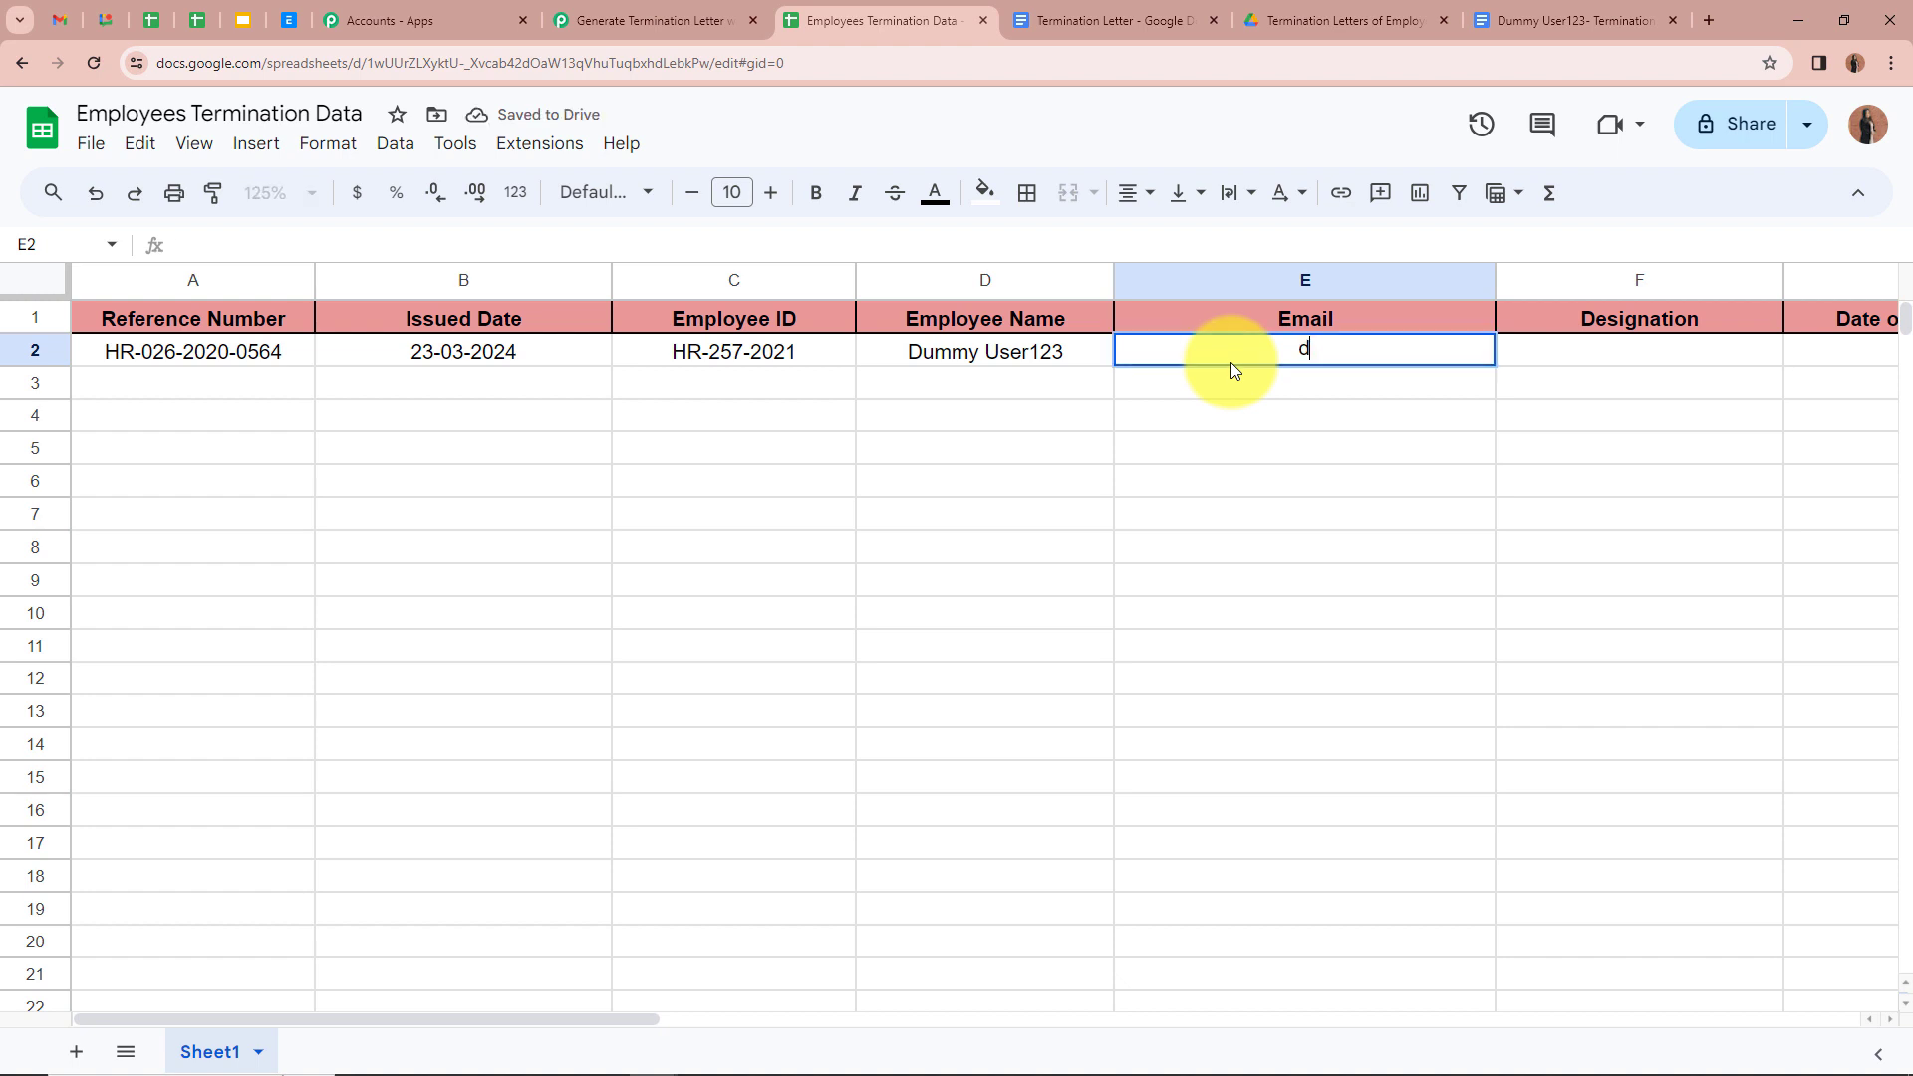
left_click(1615, 355)
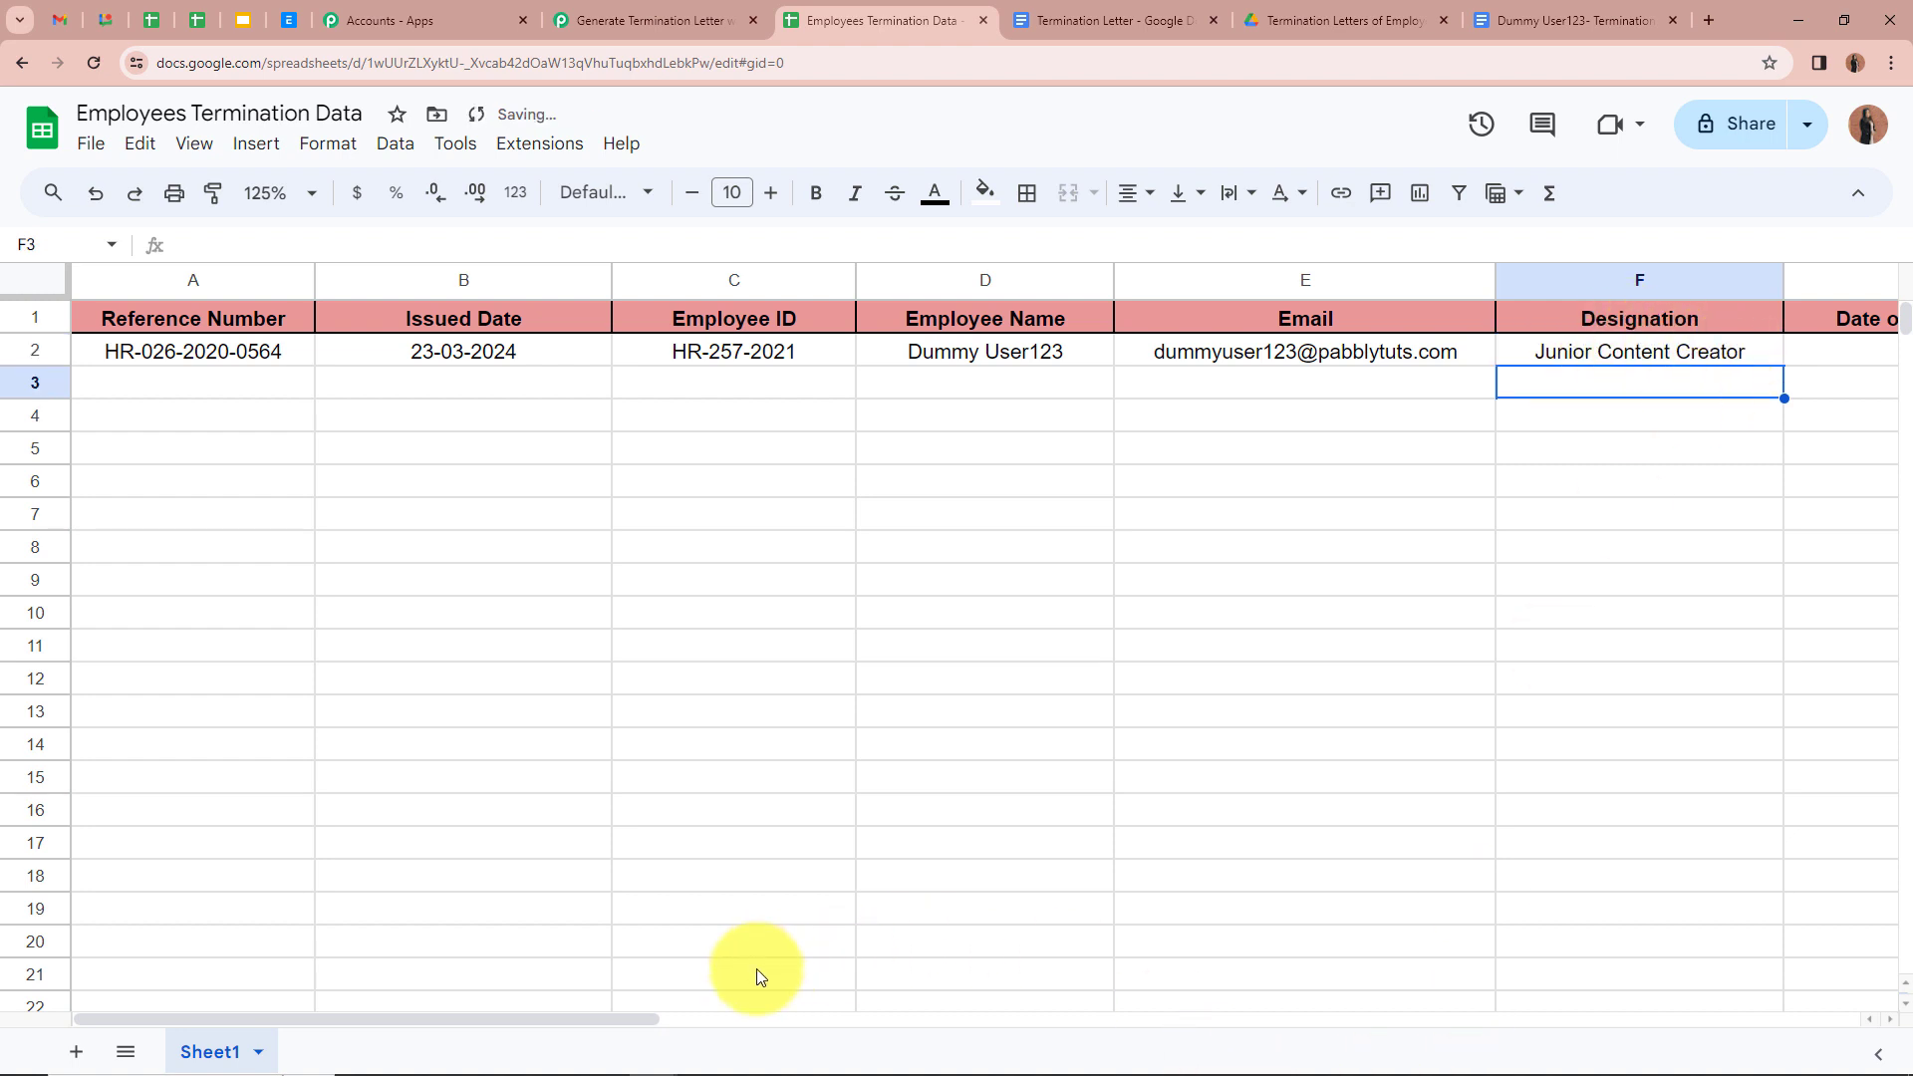
left_click_drag(631, 1018, 902, 1024)
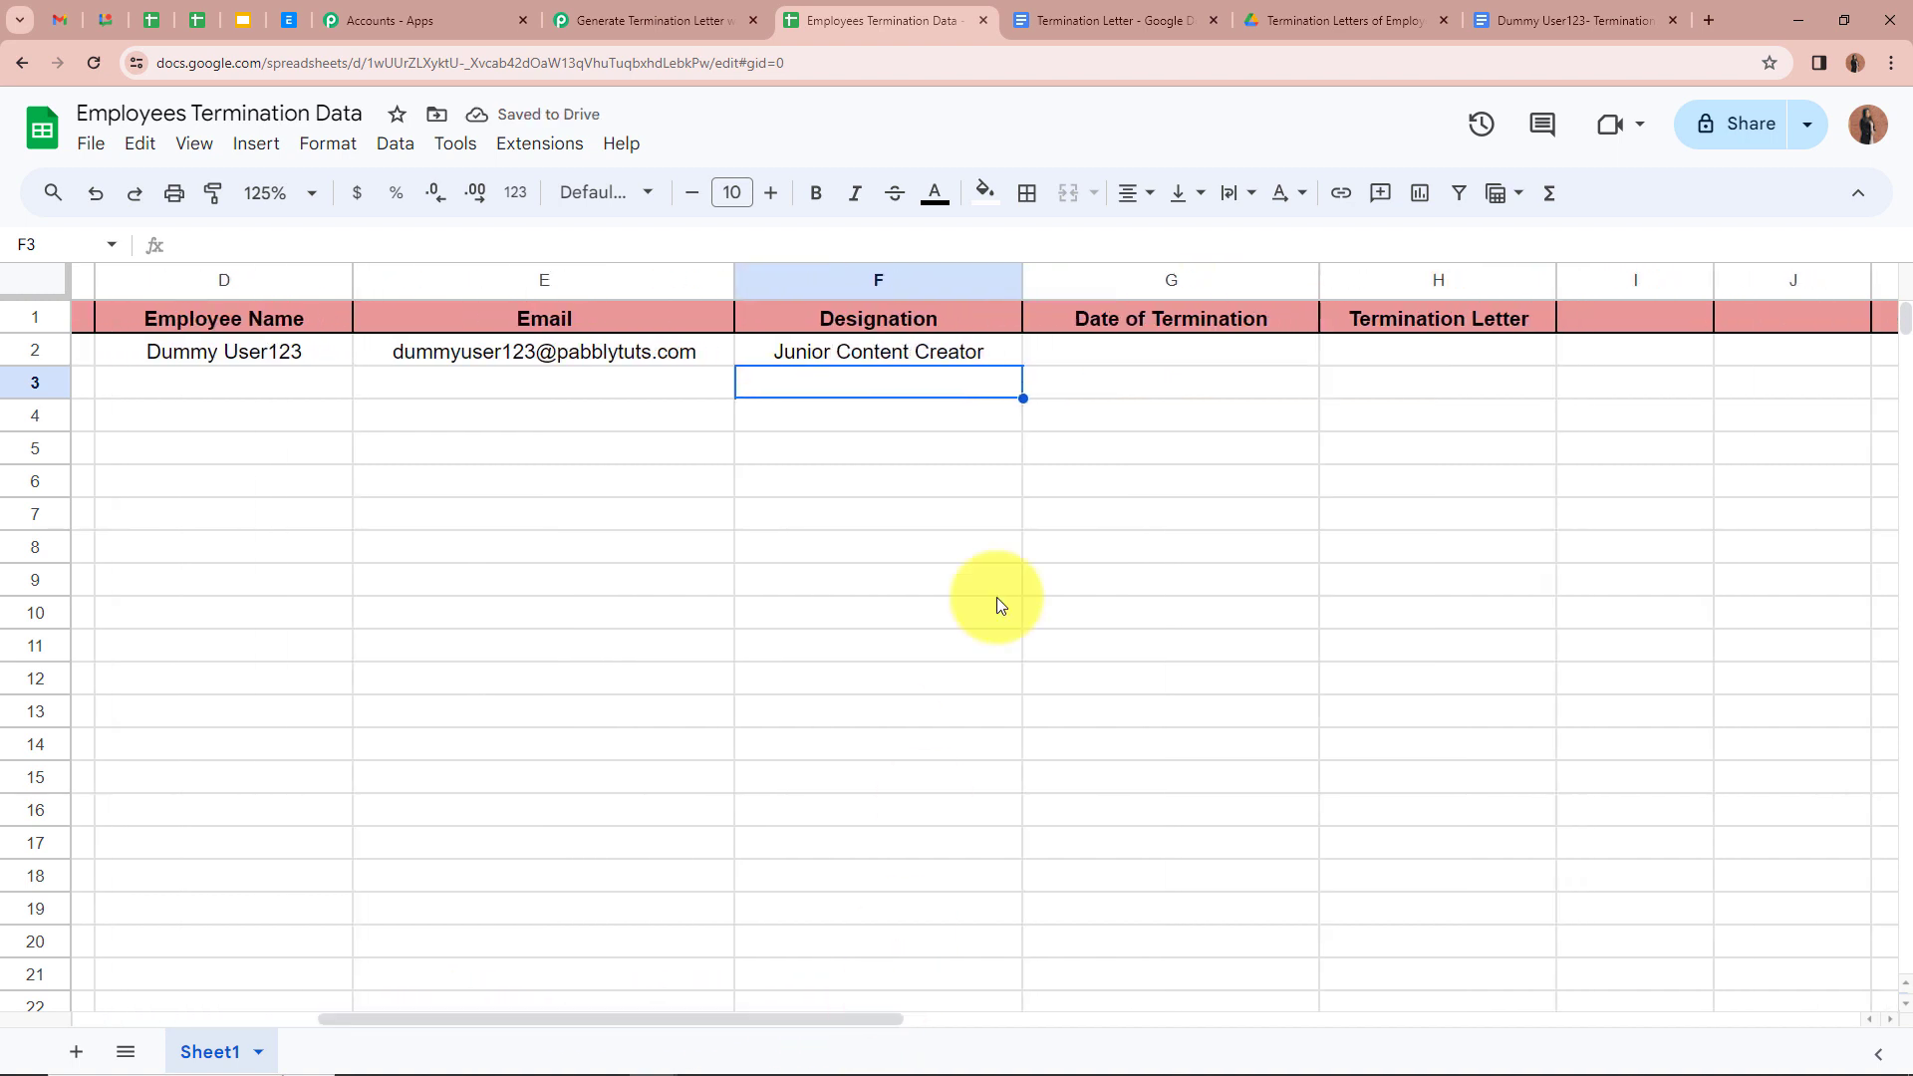
left_click(1236, 359)
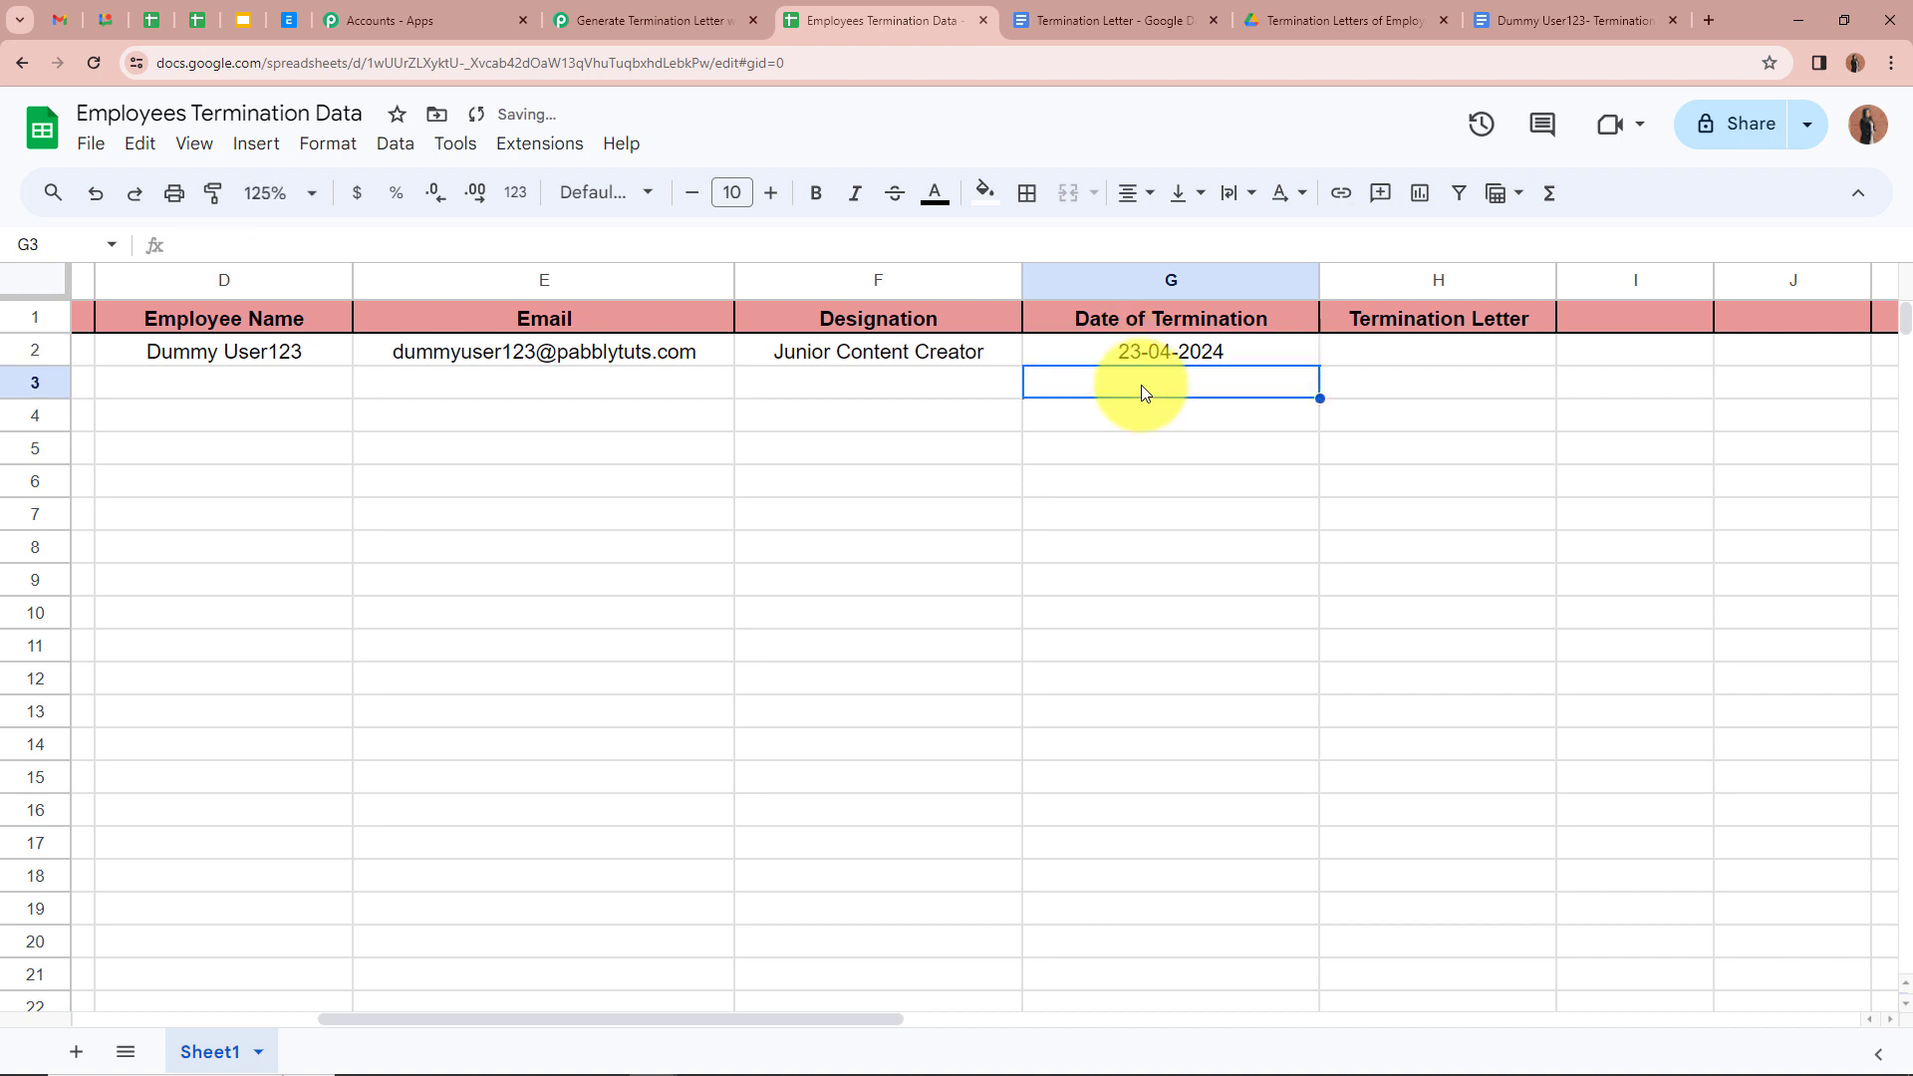
left_click(1469, 354)
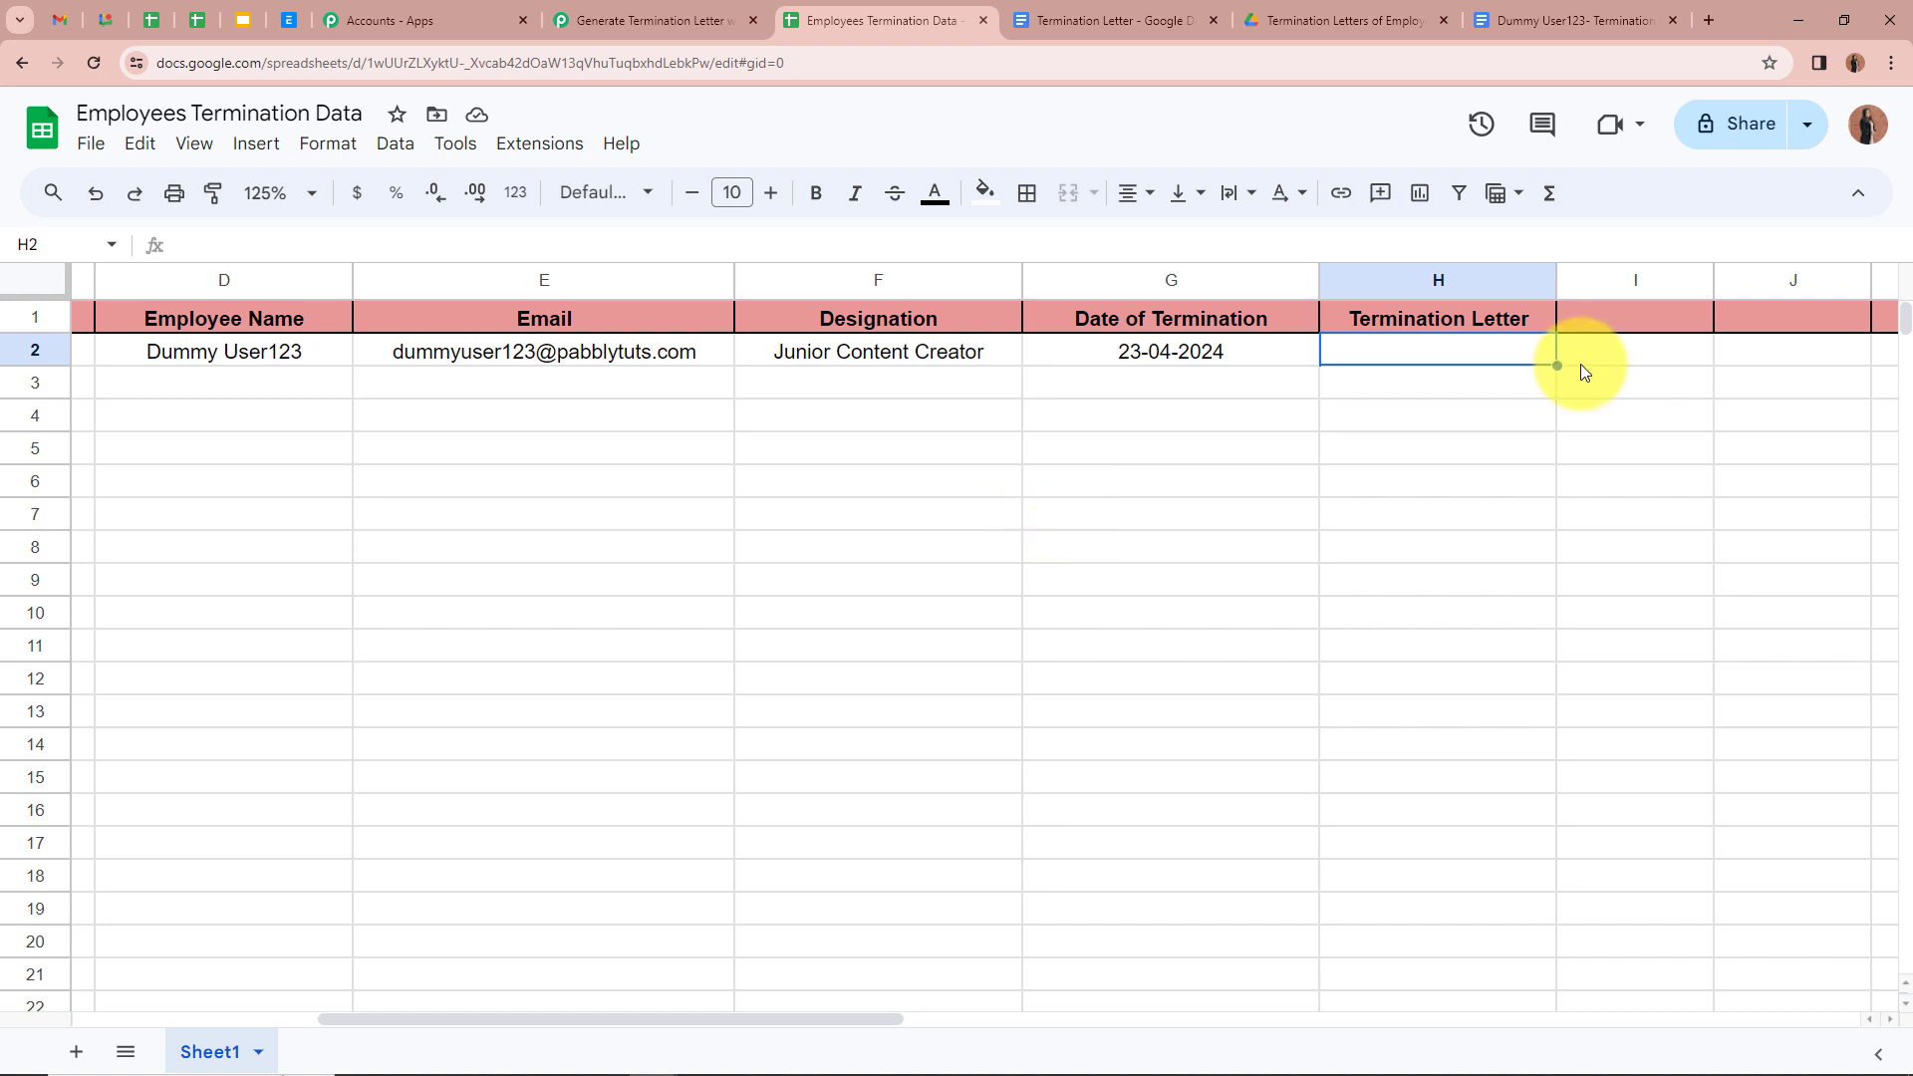
type("Yes")
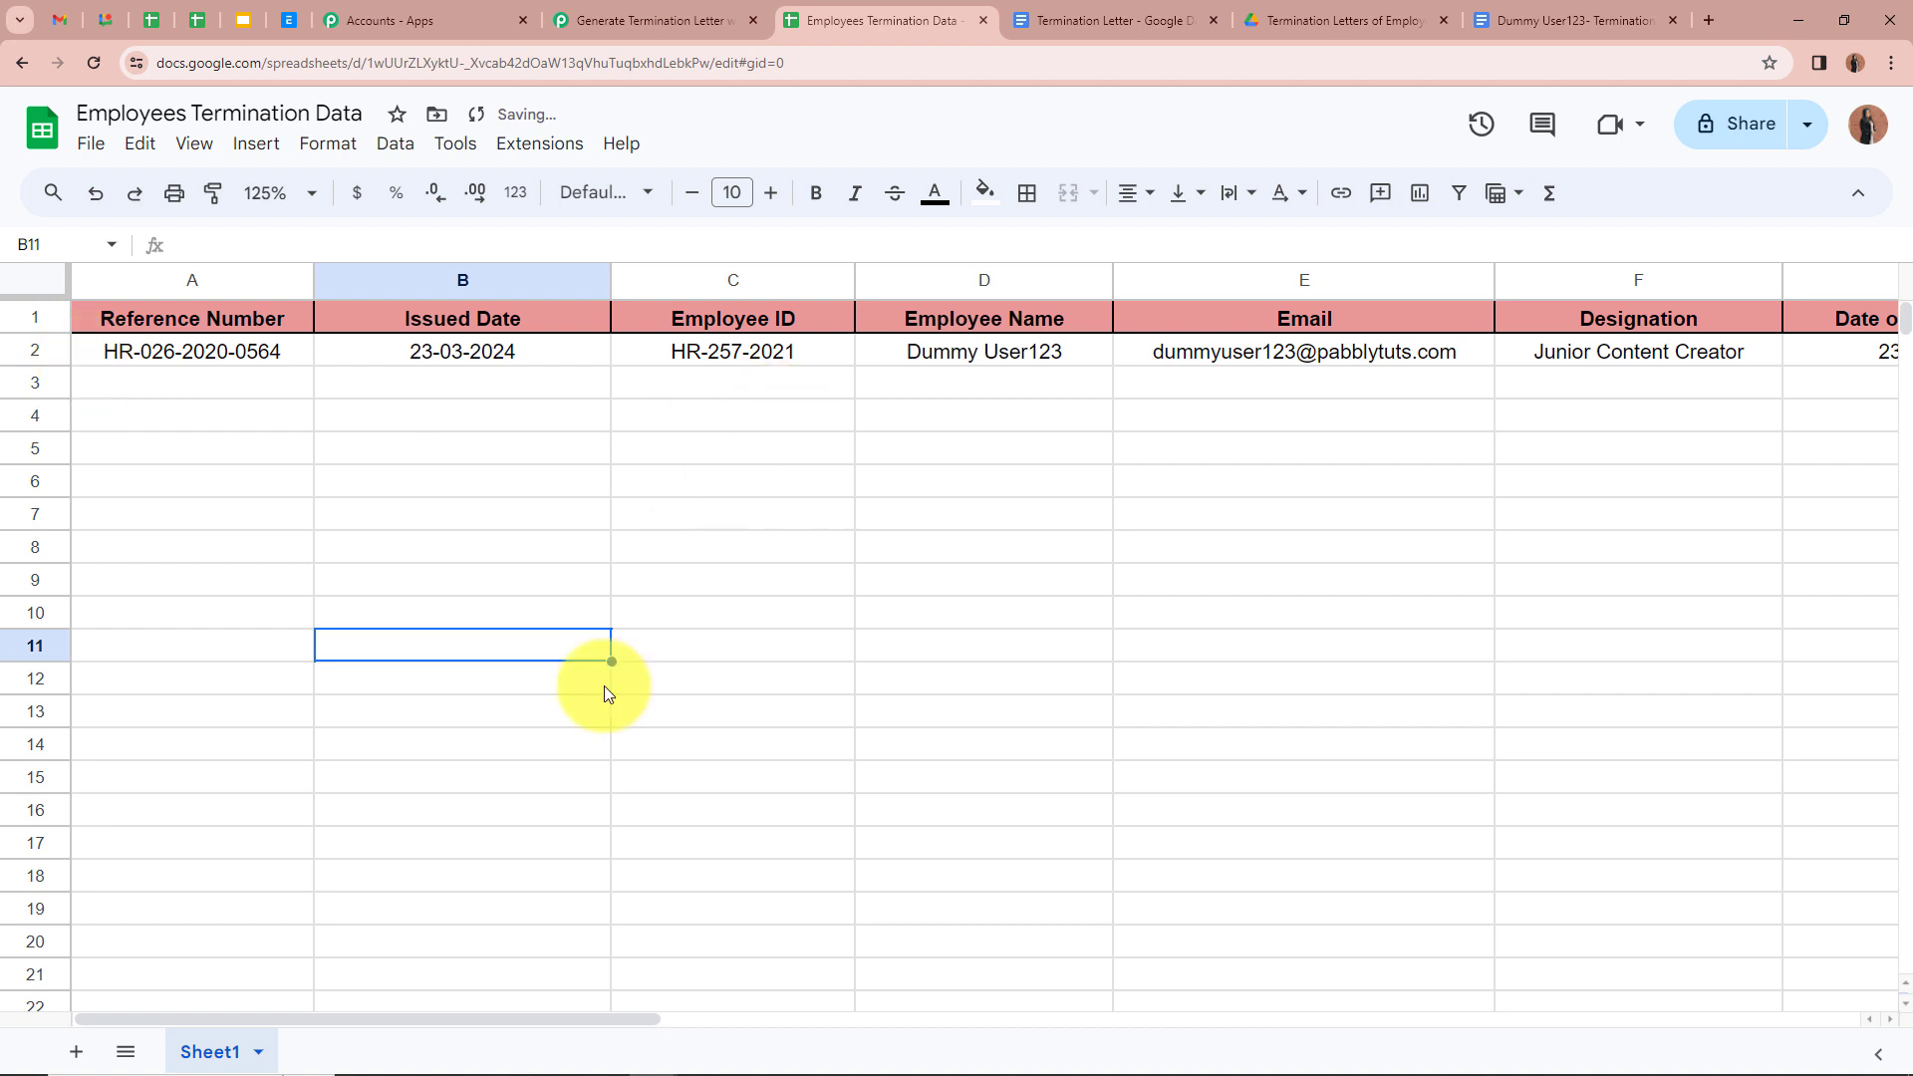
left_click_drag(396, 1022, 201, 968)
left_click(606, 389)
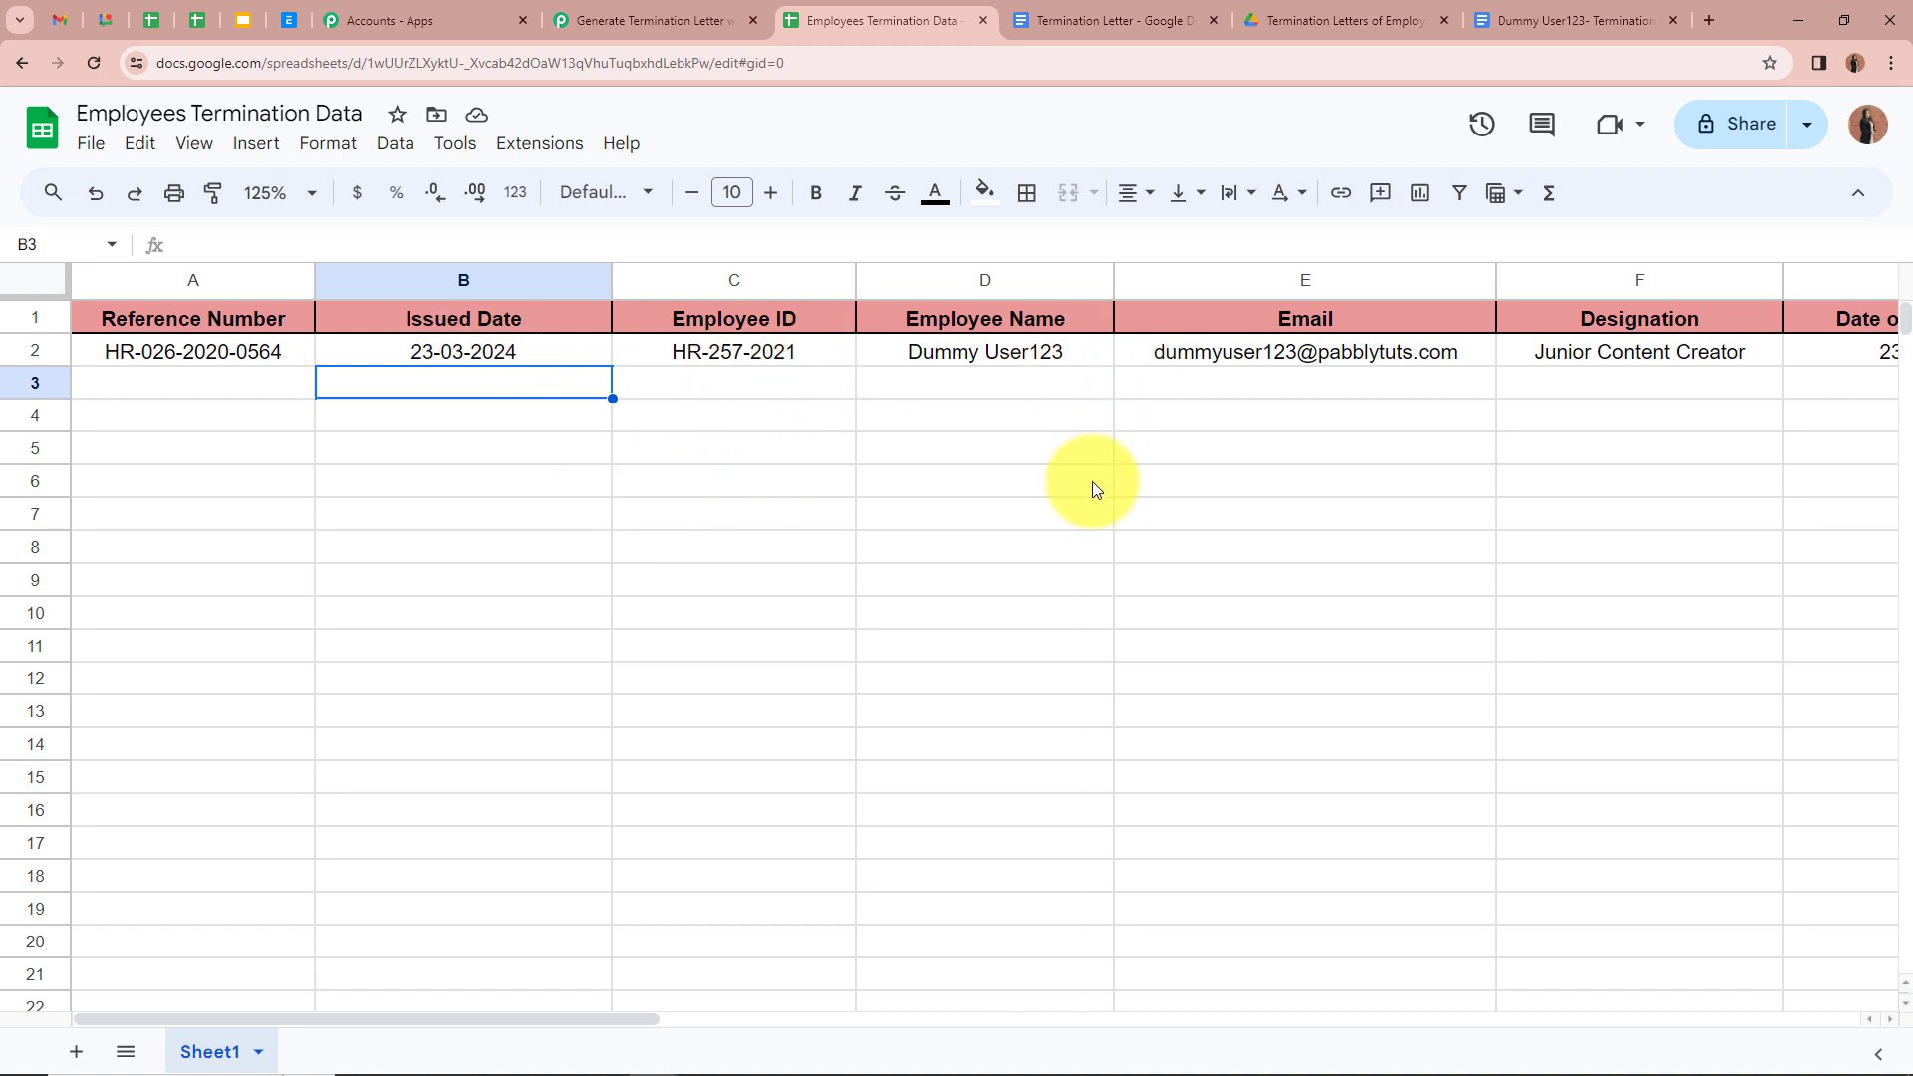
Step: Review the trigger's captured row 2 data, including Termination Letter Yes, then collapse the trigger
left_click(623, 18)
scroll(319, 554, "down", 5)
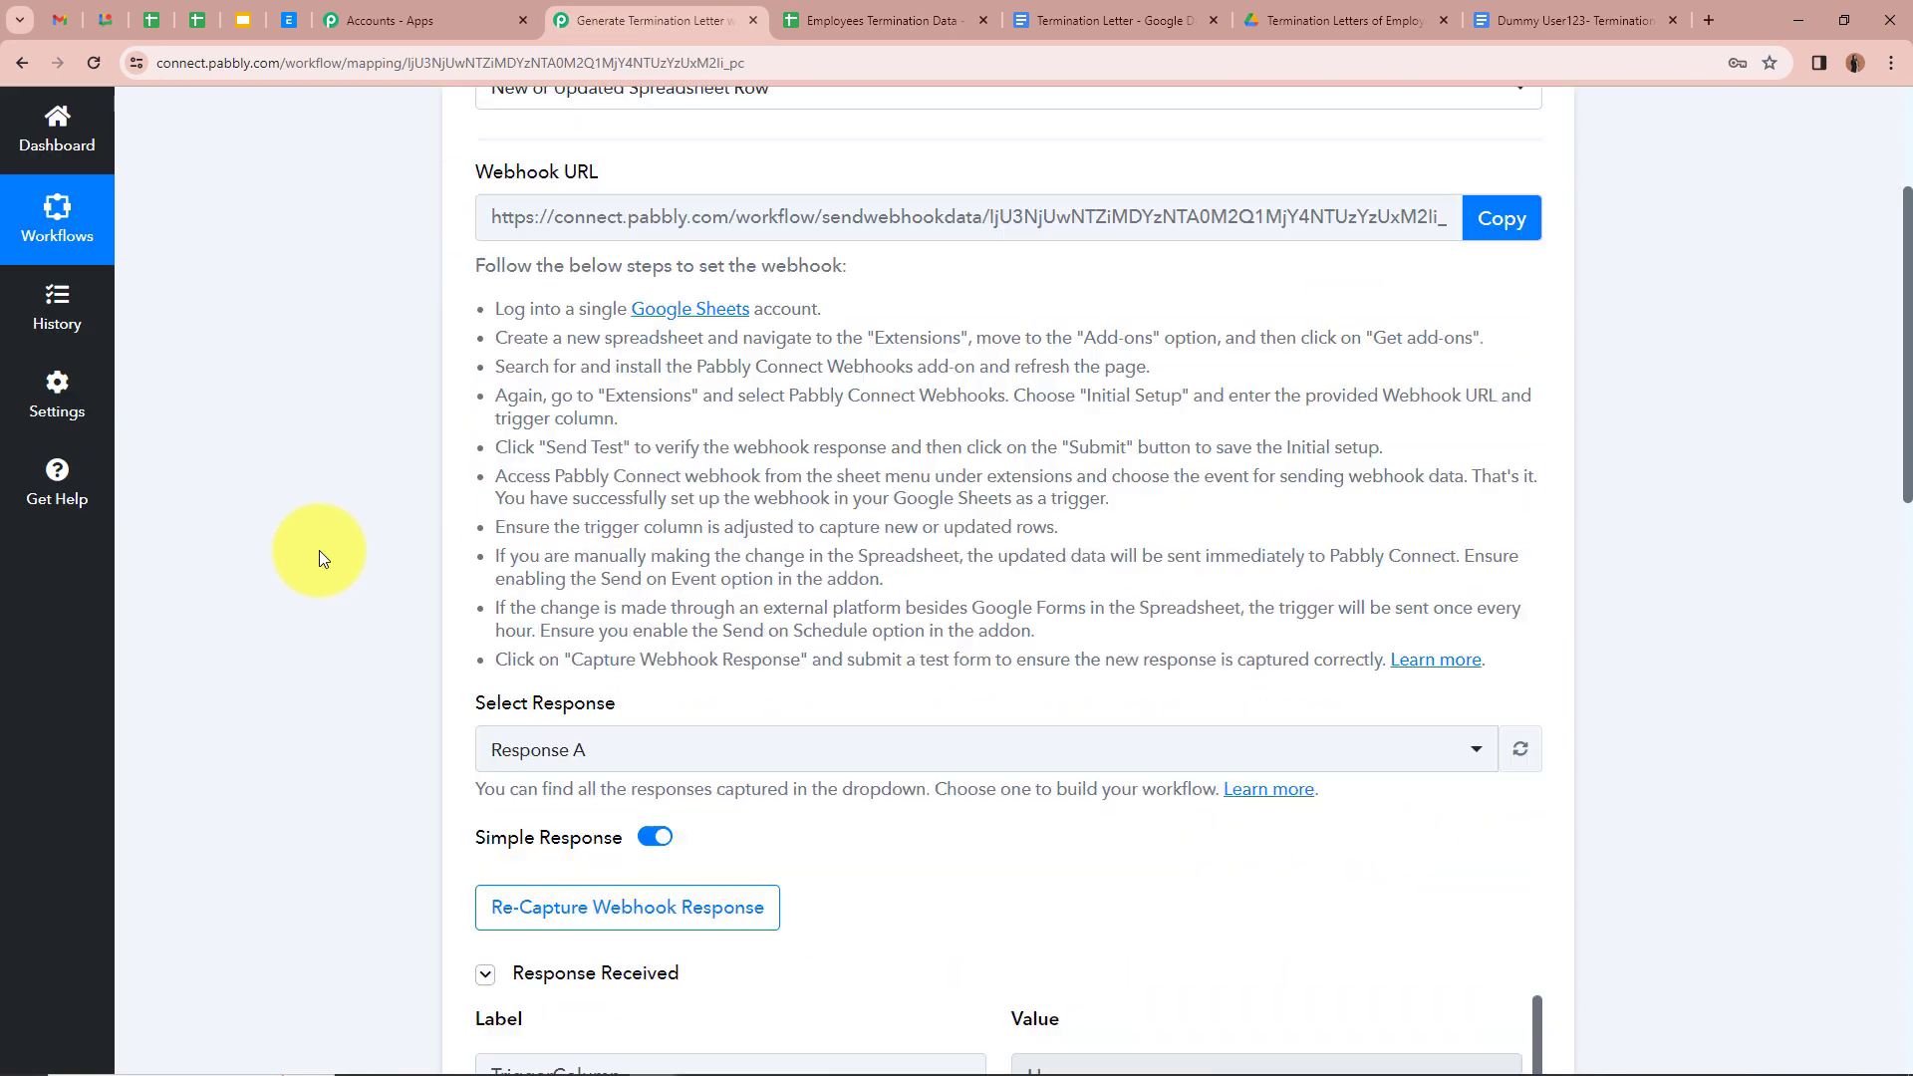
scroll(319, 550, "down", 5)
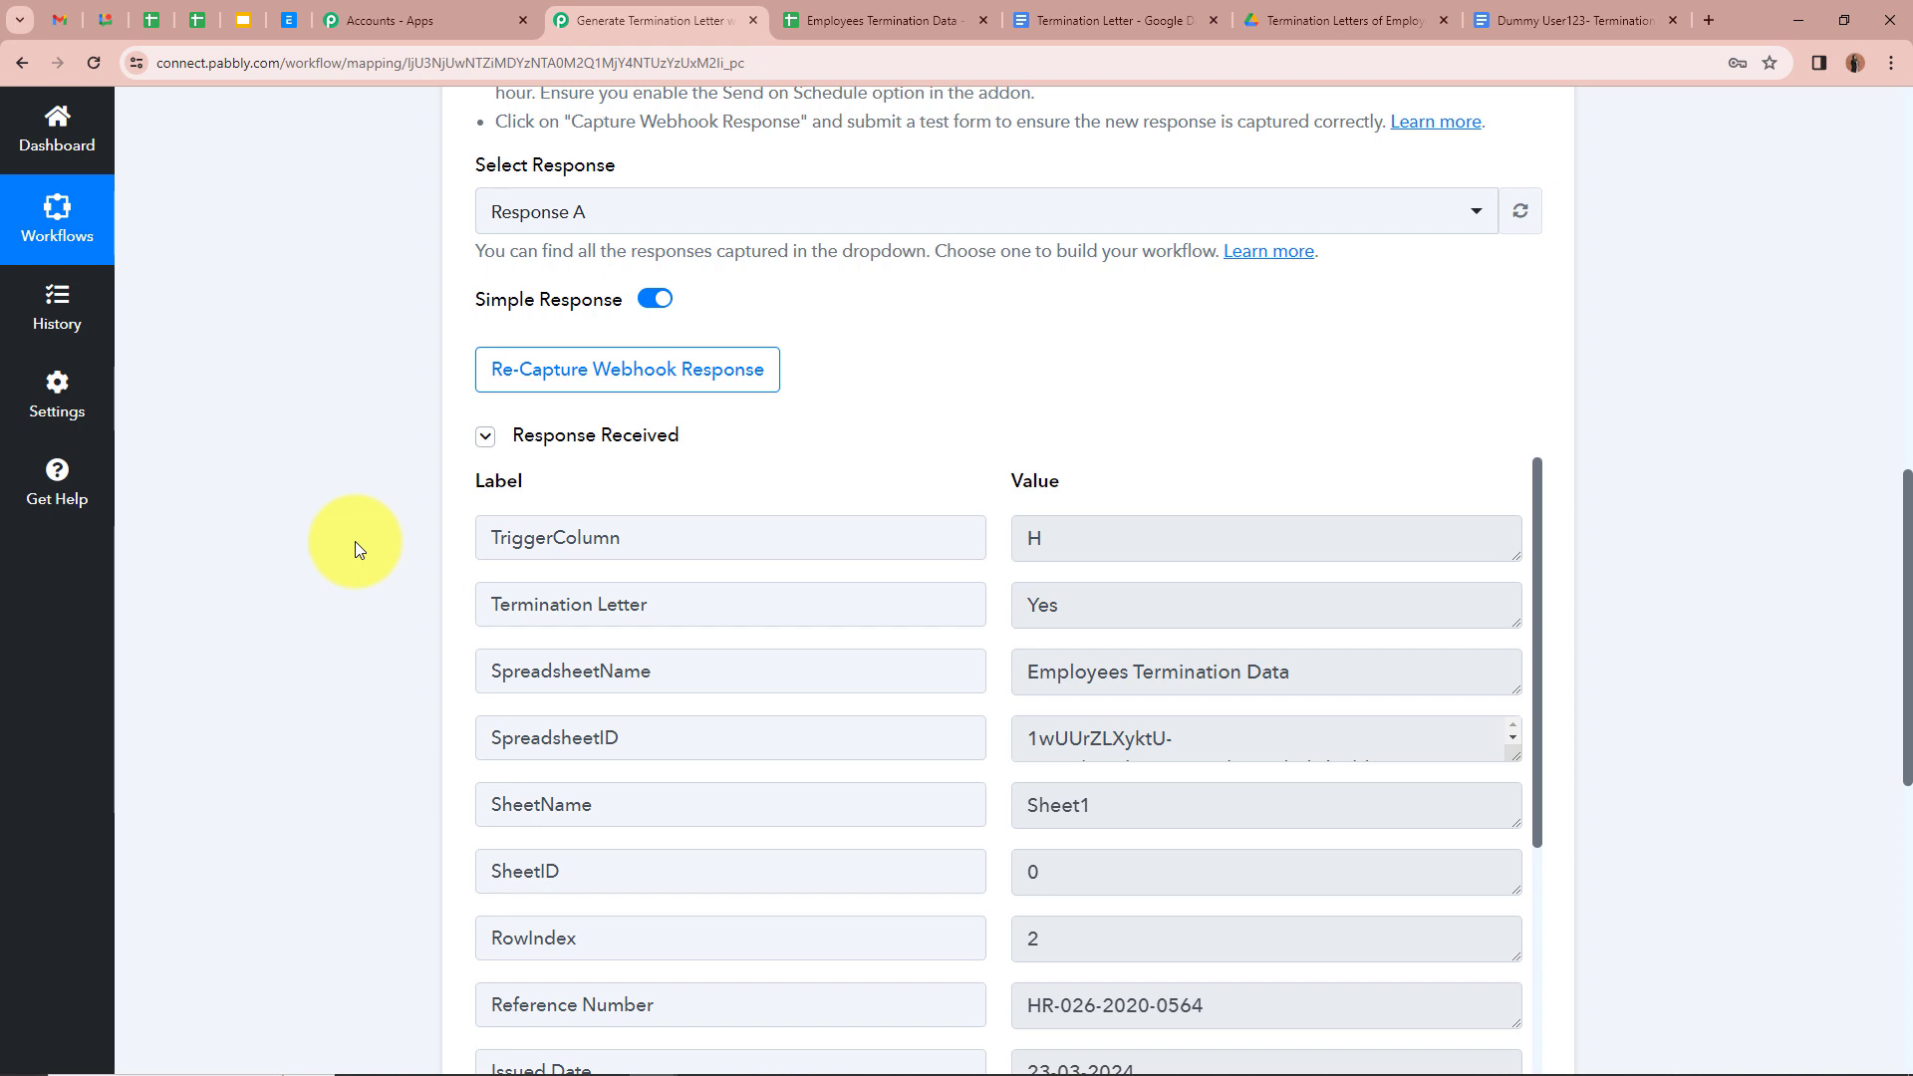
scroll(355, 541, "down", 2)
scroll(781, 542, "down", 4)
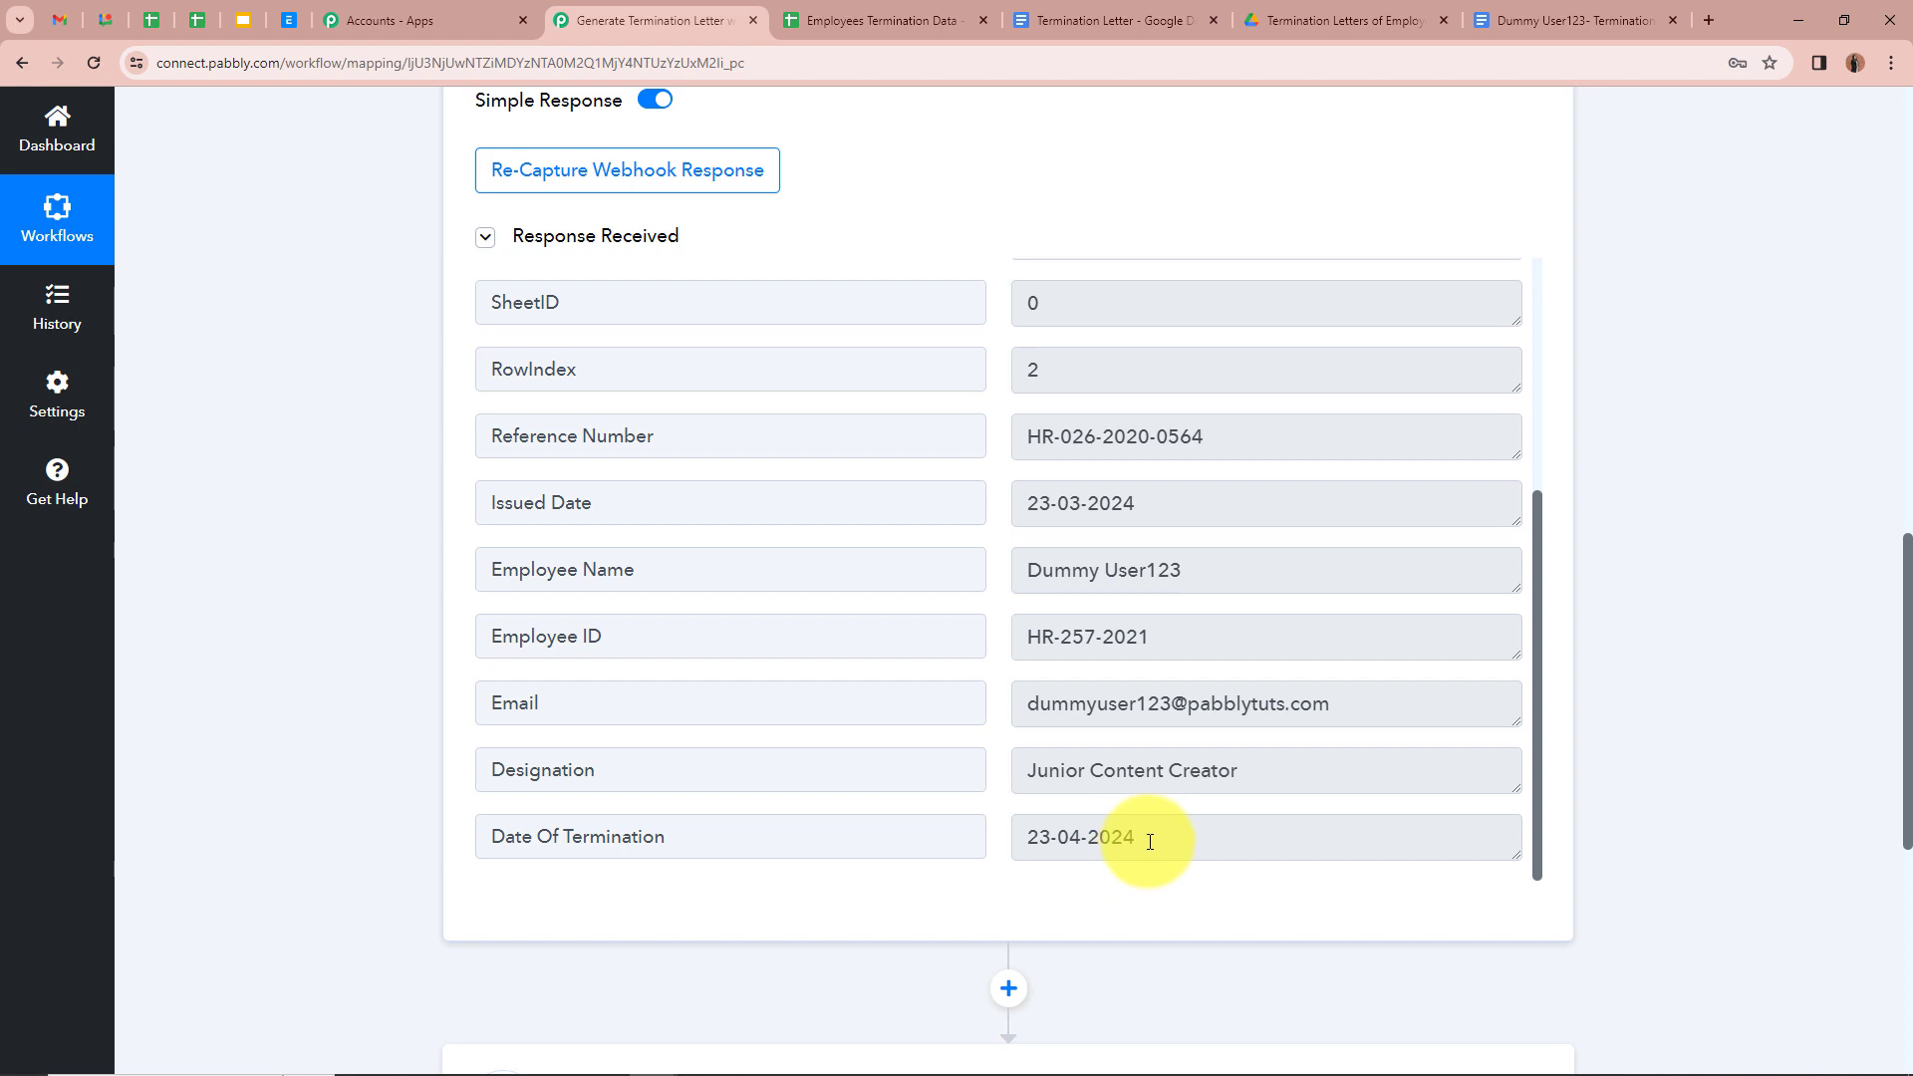
scroll(1150, 843, "up", 1)
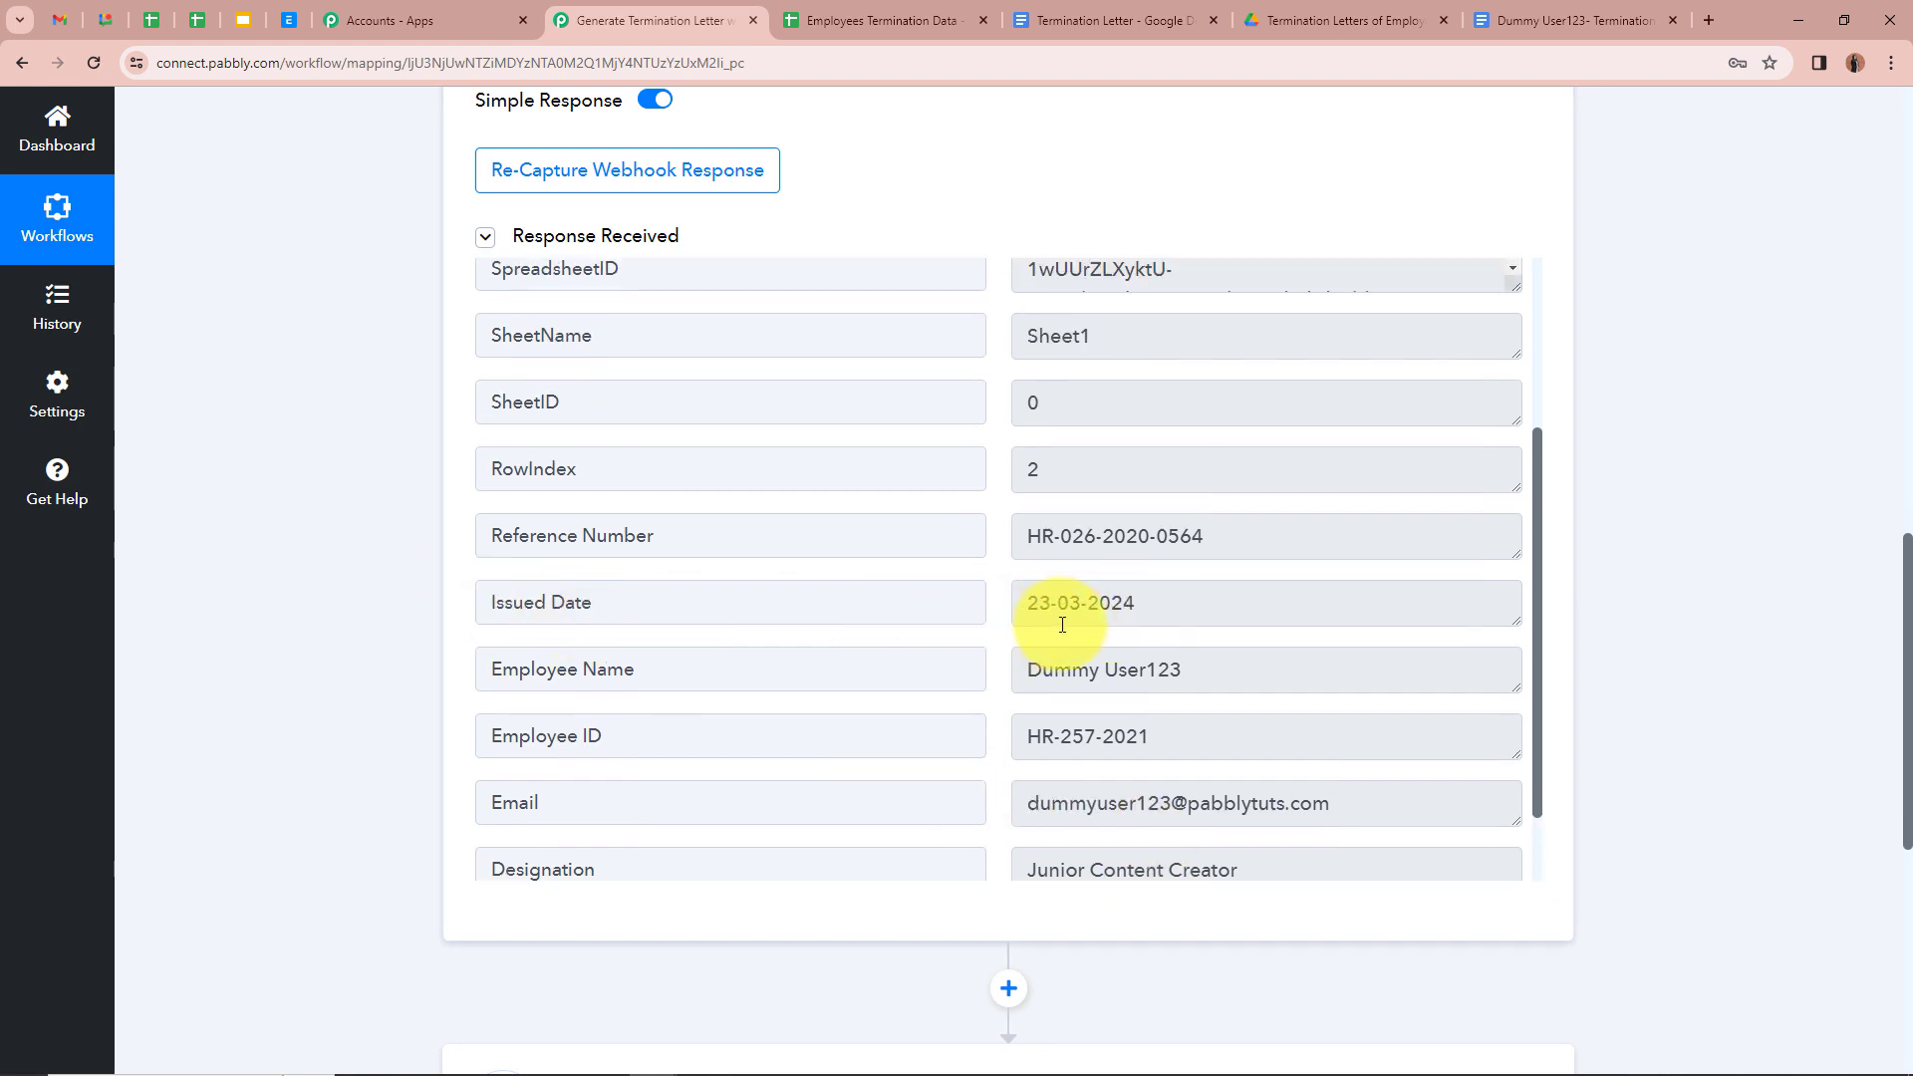
scroll(1150, 618, "up", 1)
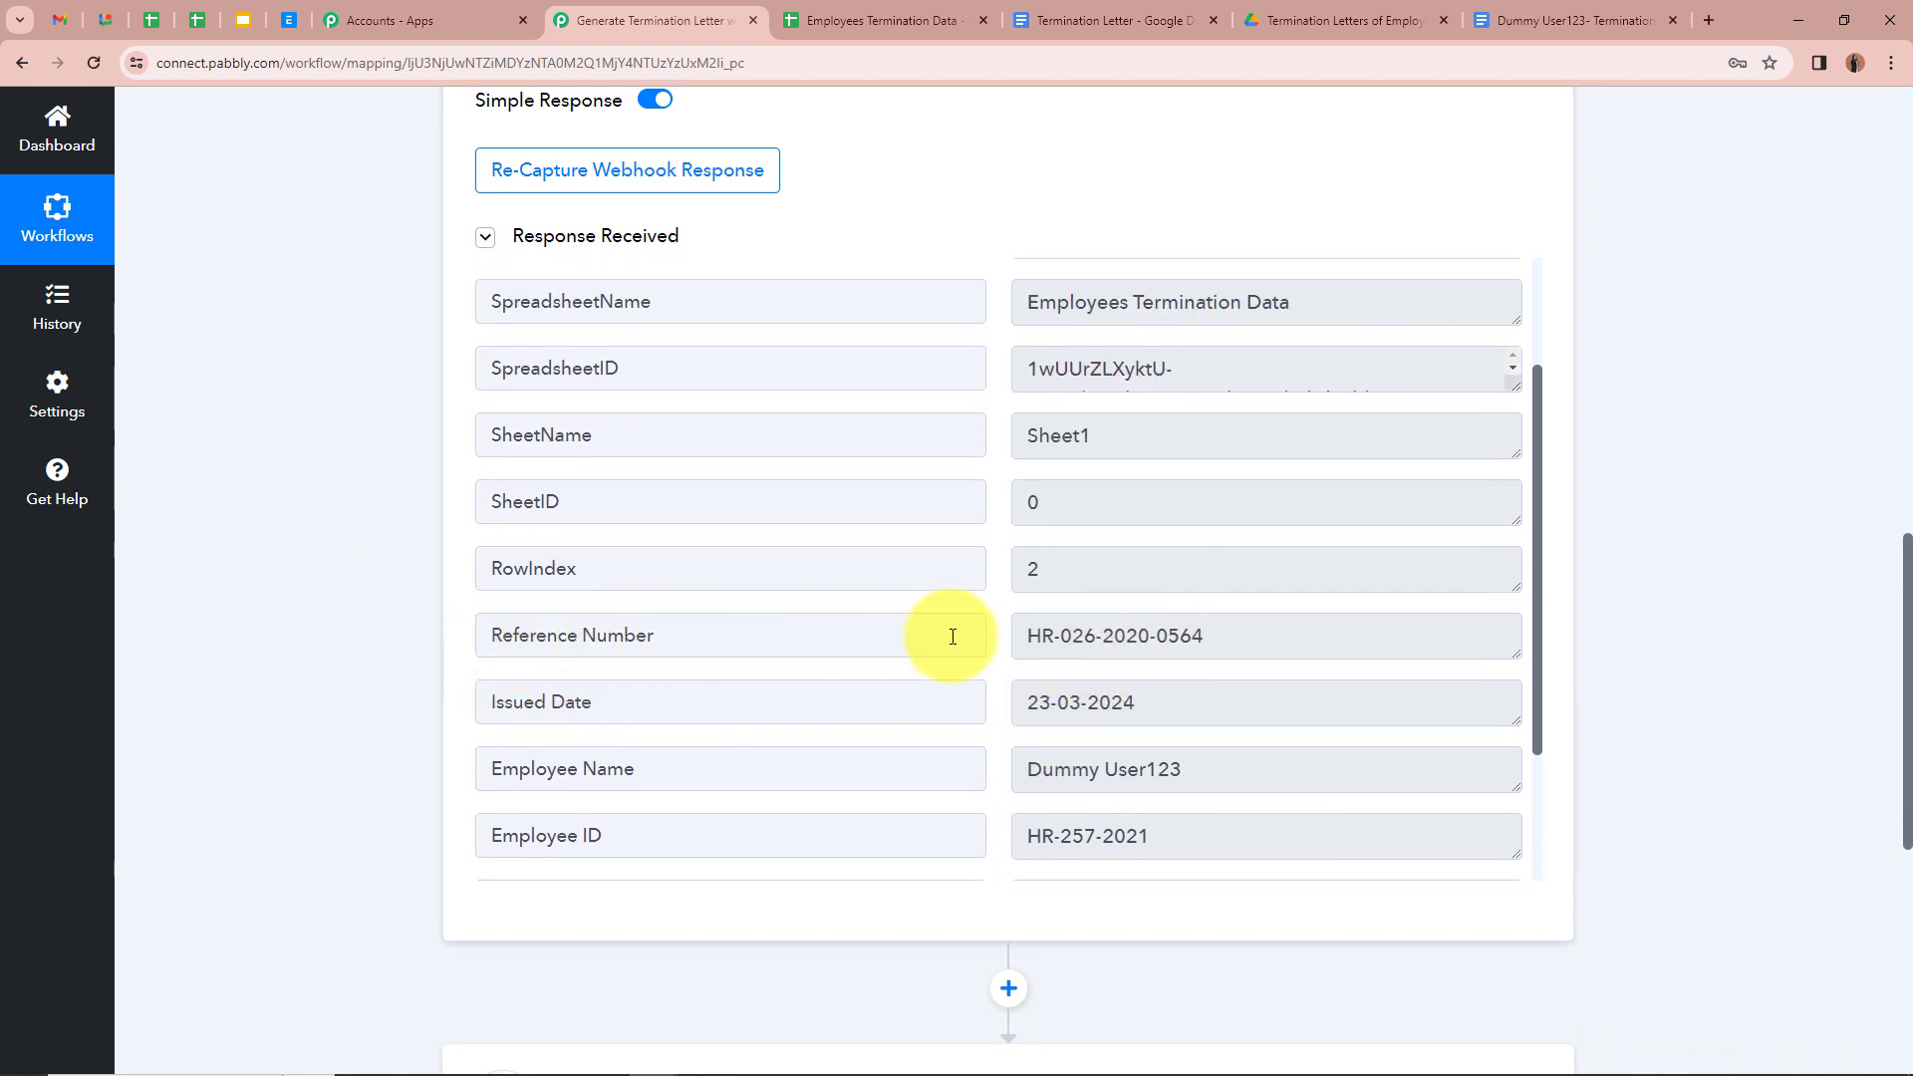
scroll(1180, 636, "up", 2)
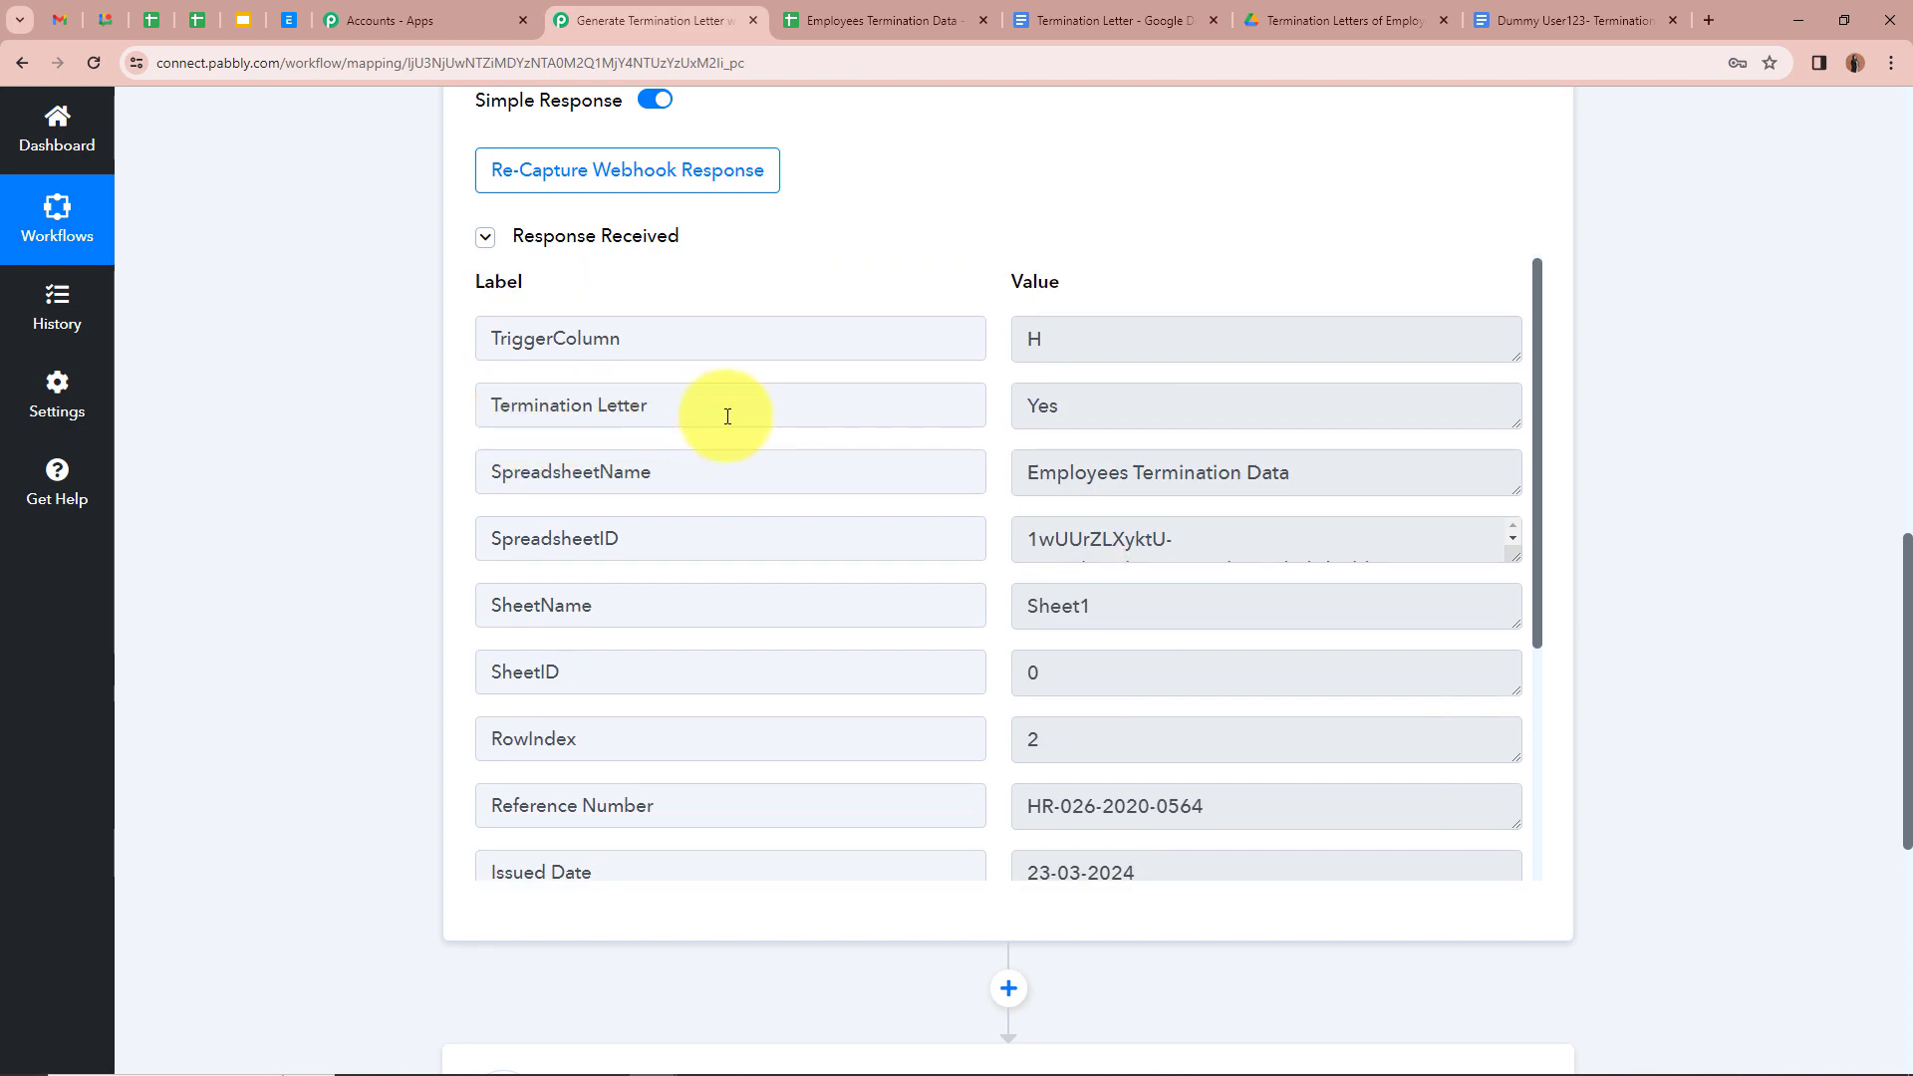
scroll(1553, 608, "up", 10)
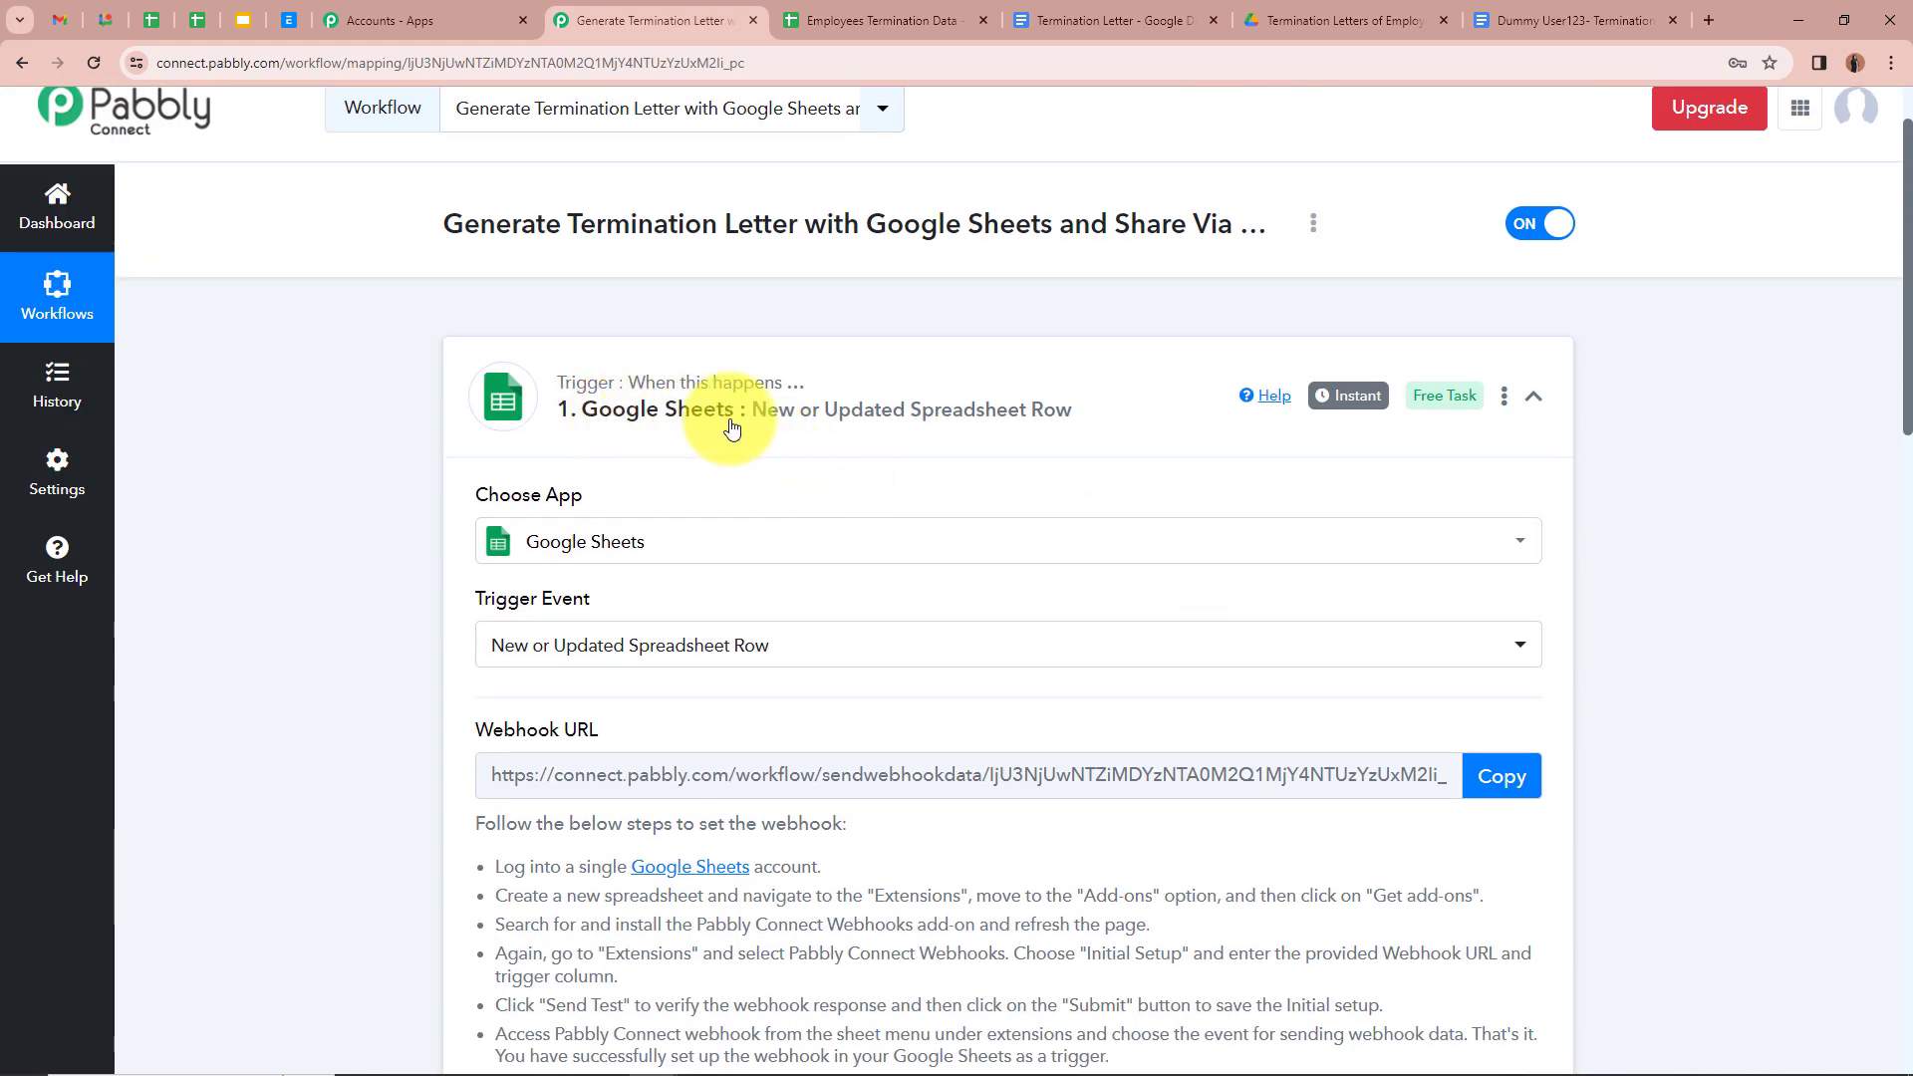
left_click(1534, 395)
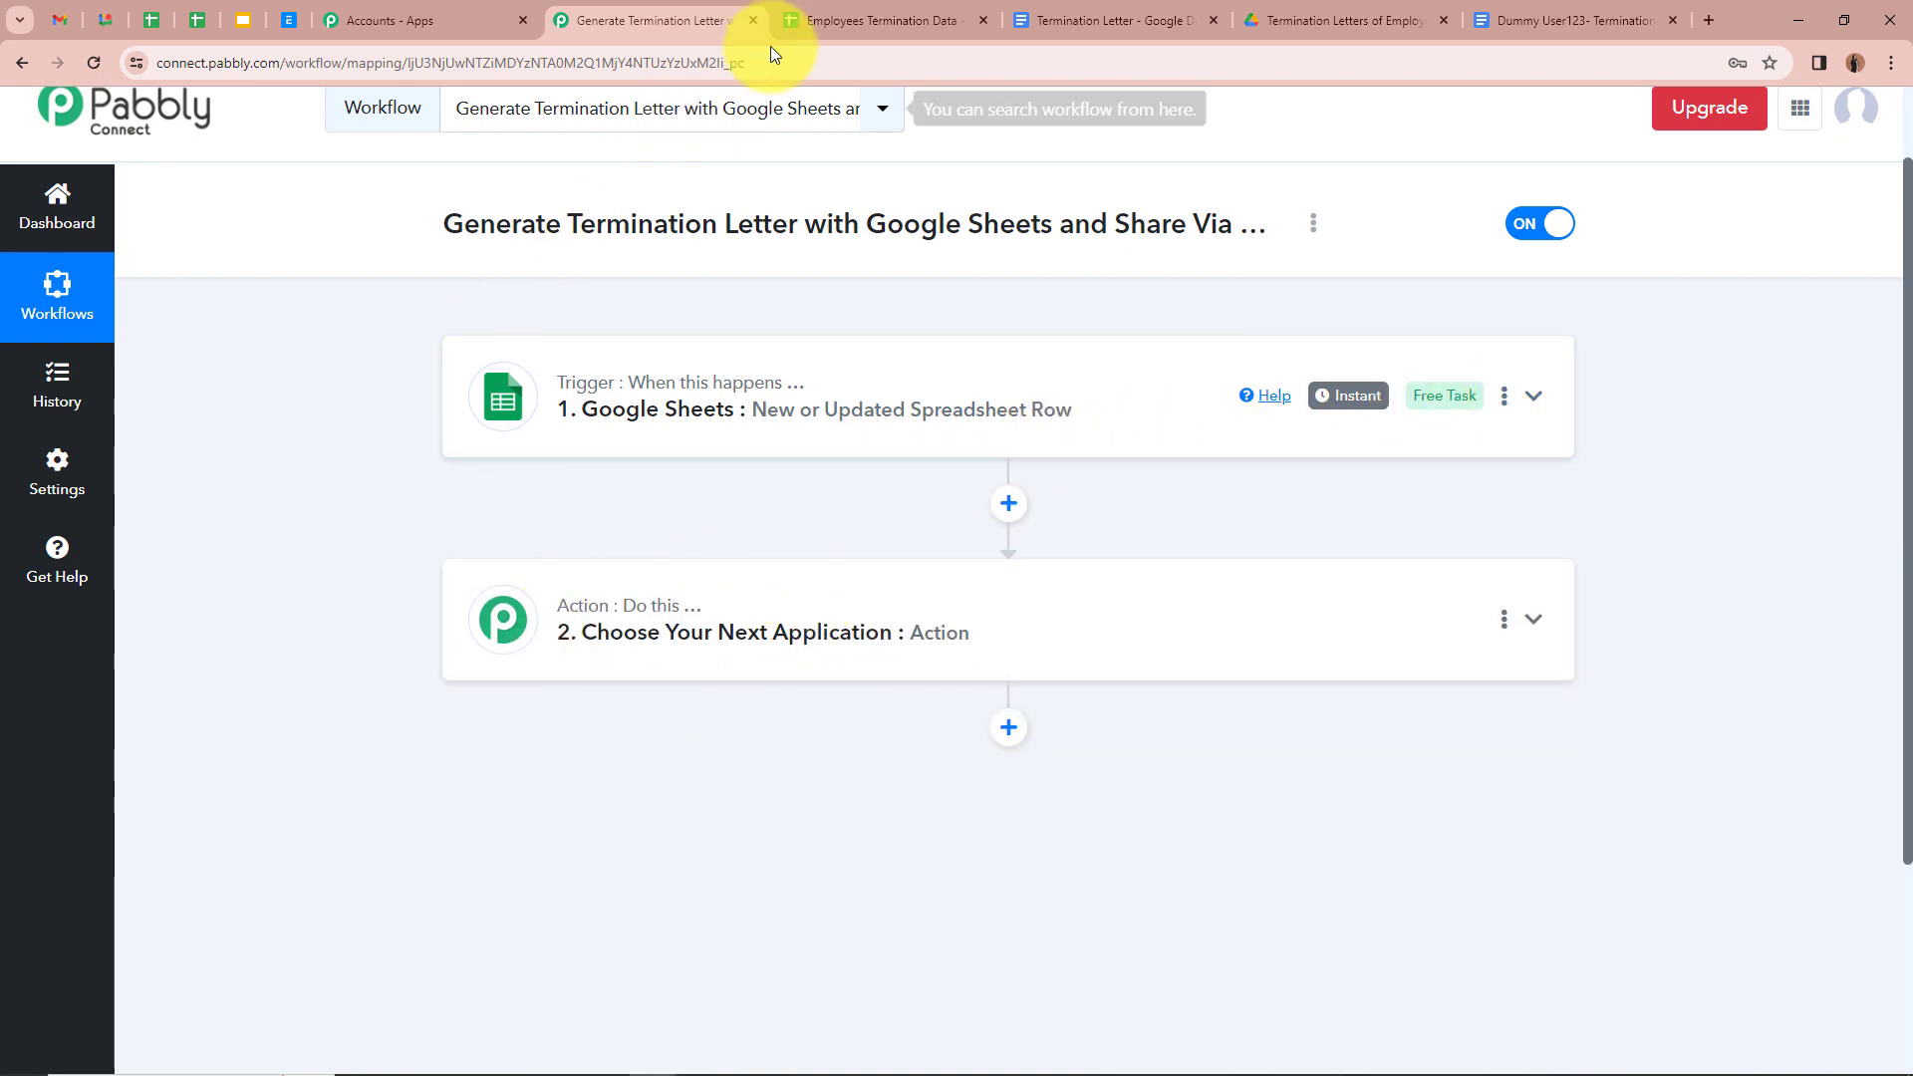
Step: Check the Yes value in cell H2 of the employee spreadsheet
left_click(835, 24)
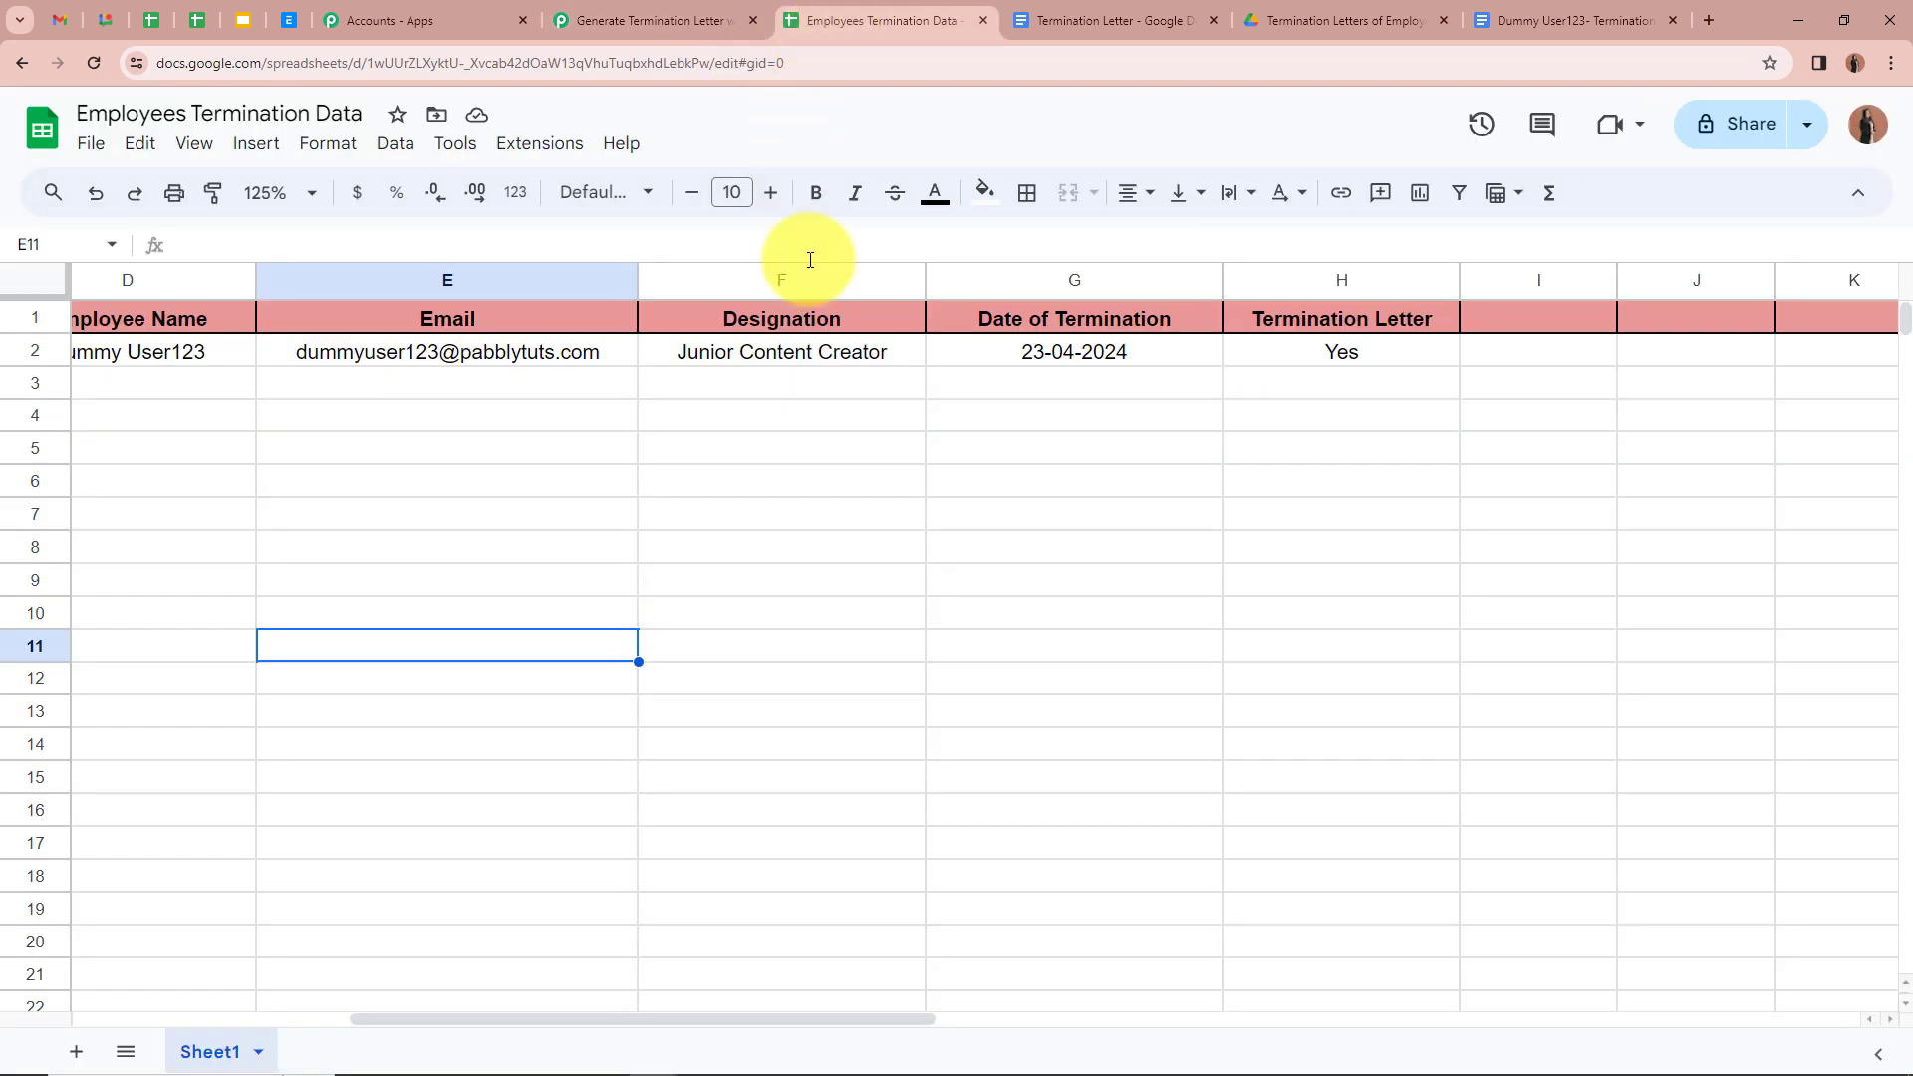
left_click(1248, 355)
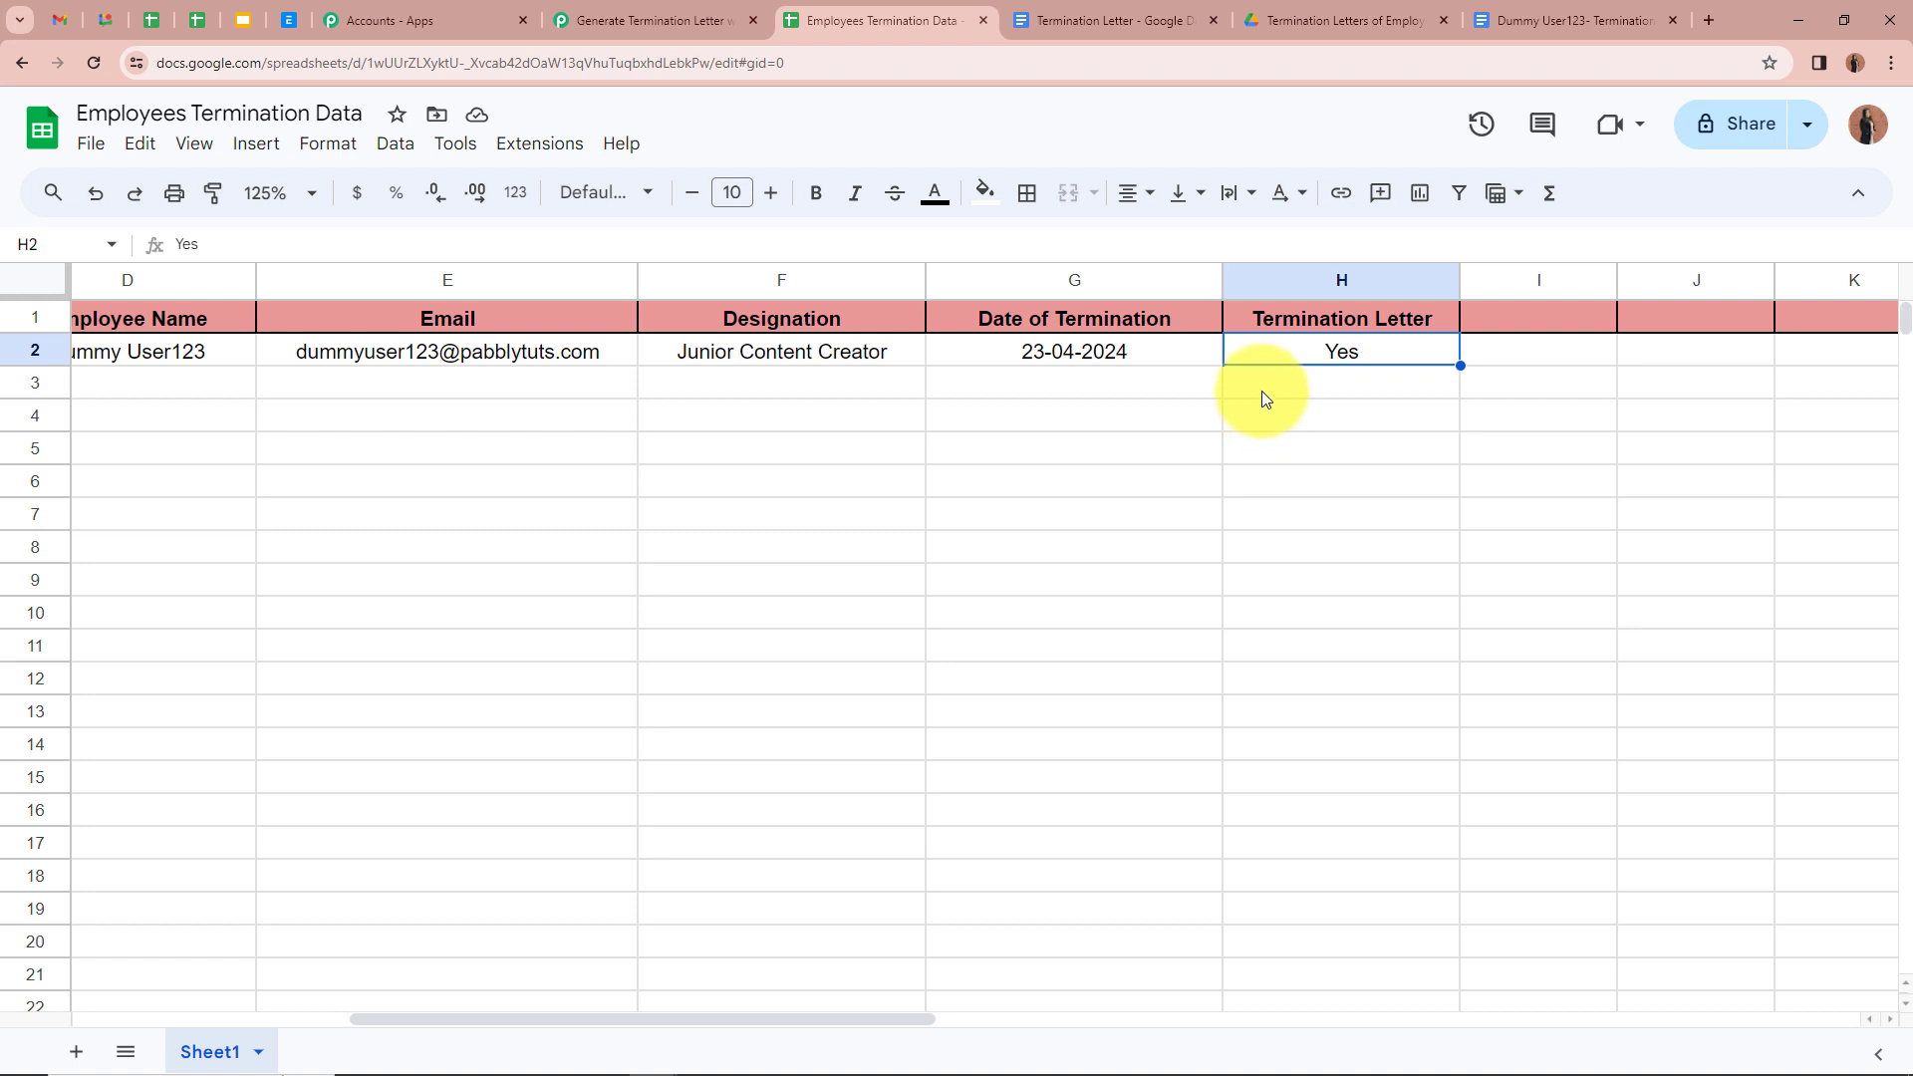
left_click(648, 20)
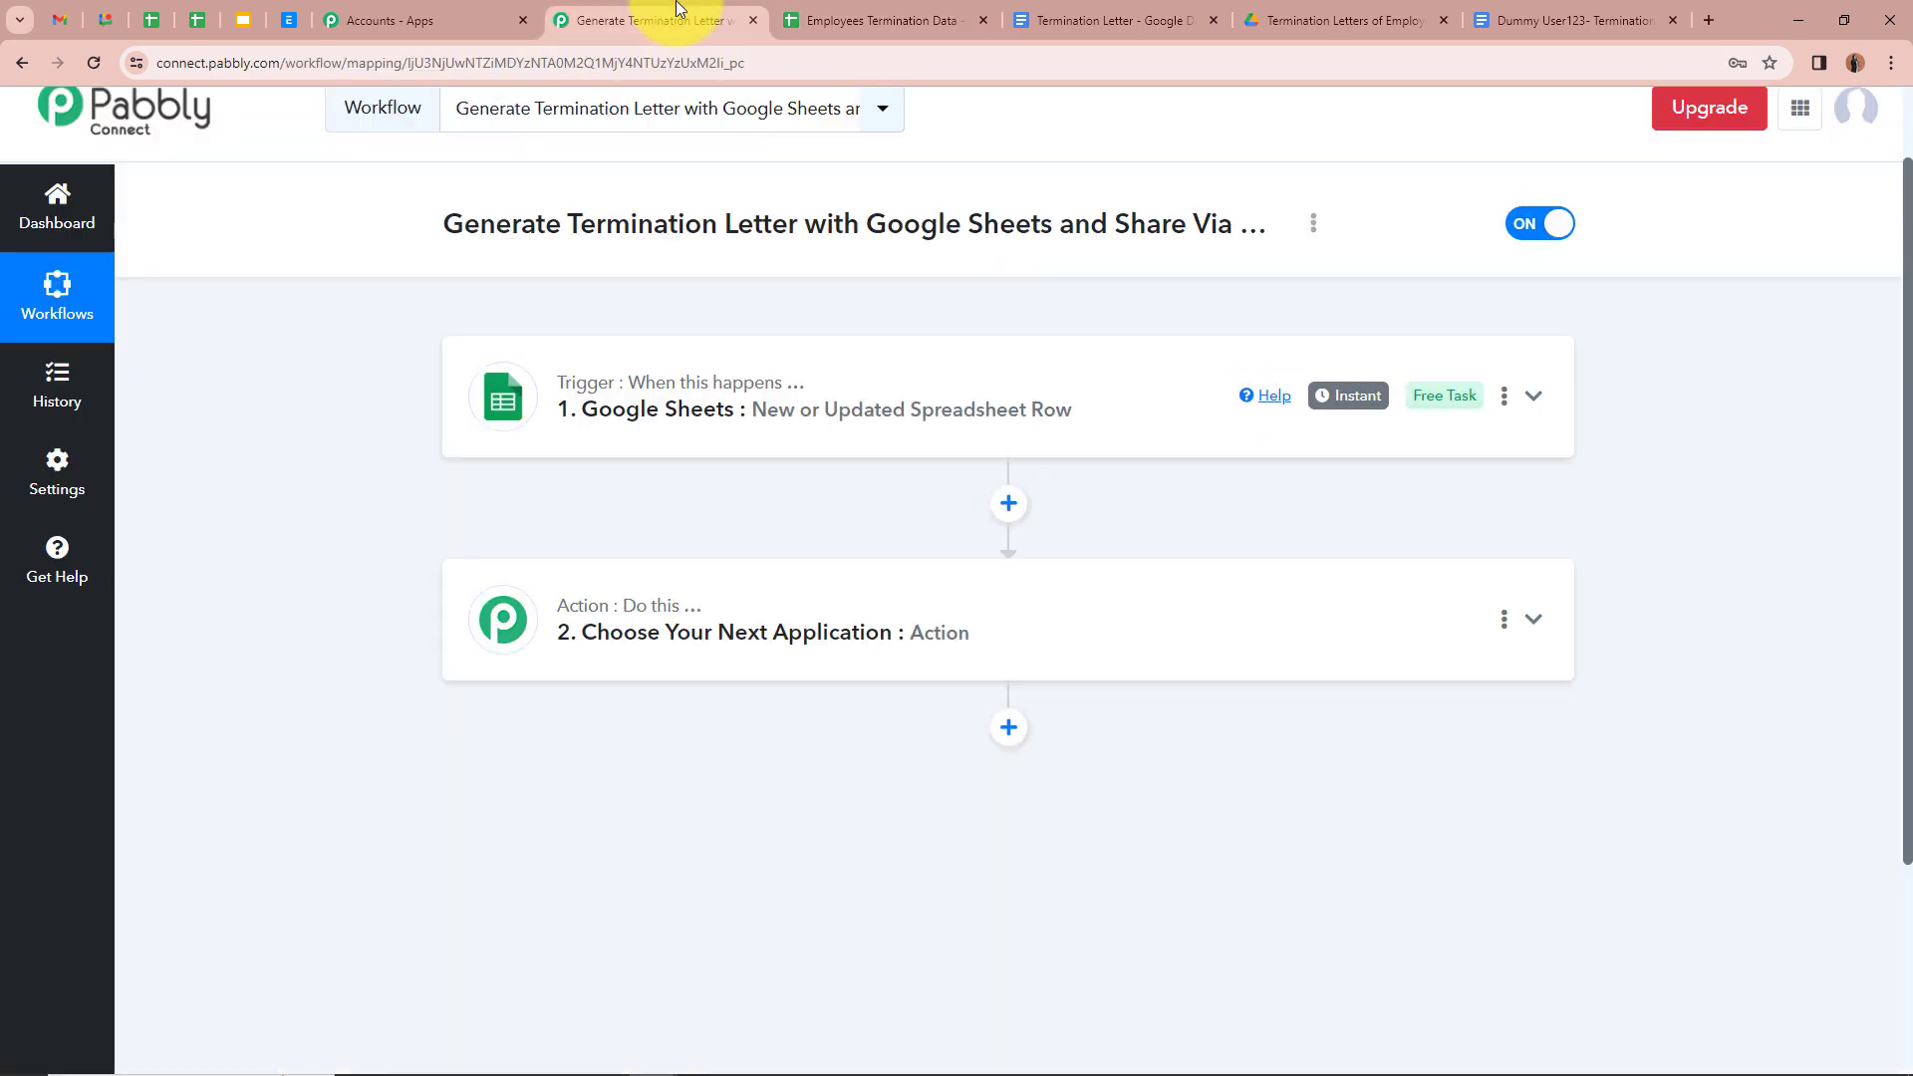
Step: Make step 2 a Filter by Pabbly action with the Filter Values event and connect it
left_click(1534, 619)
scroll(996, 677, "down", 2)
left_click(572, 630)
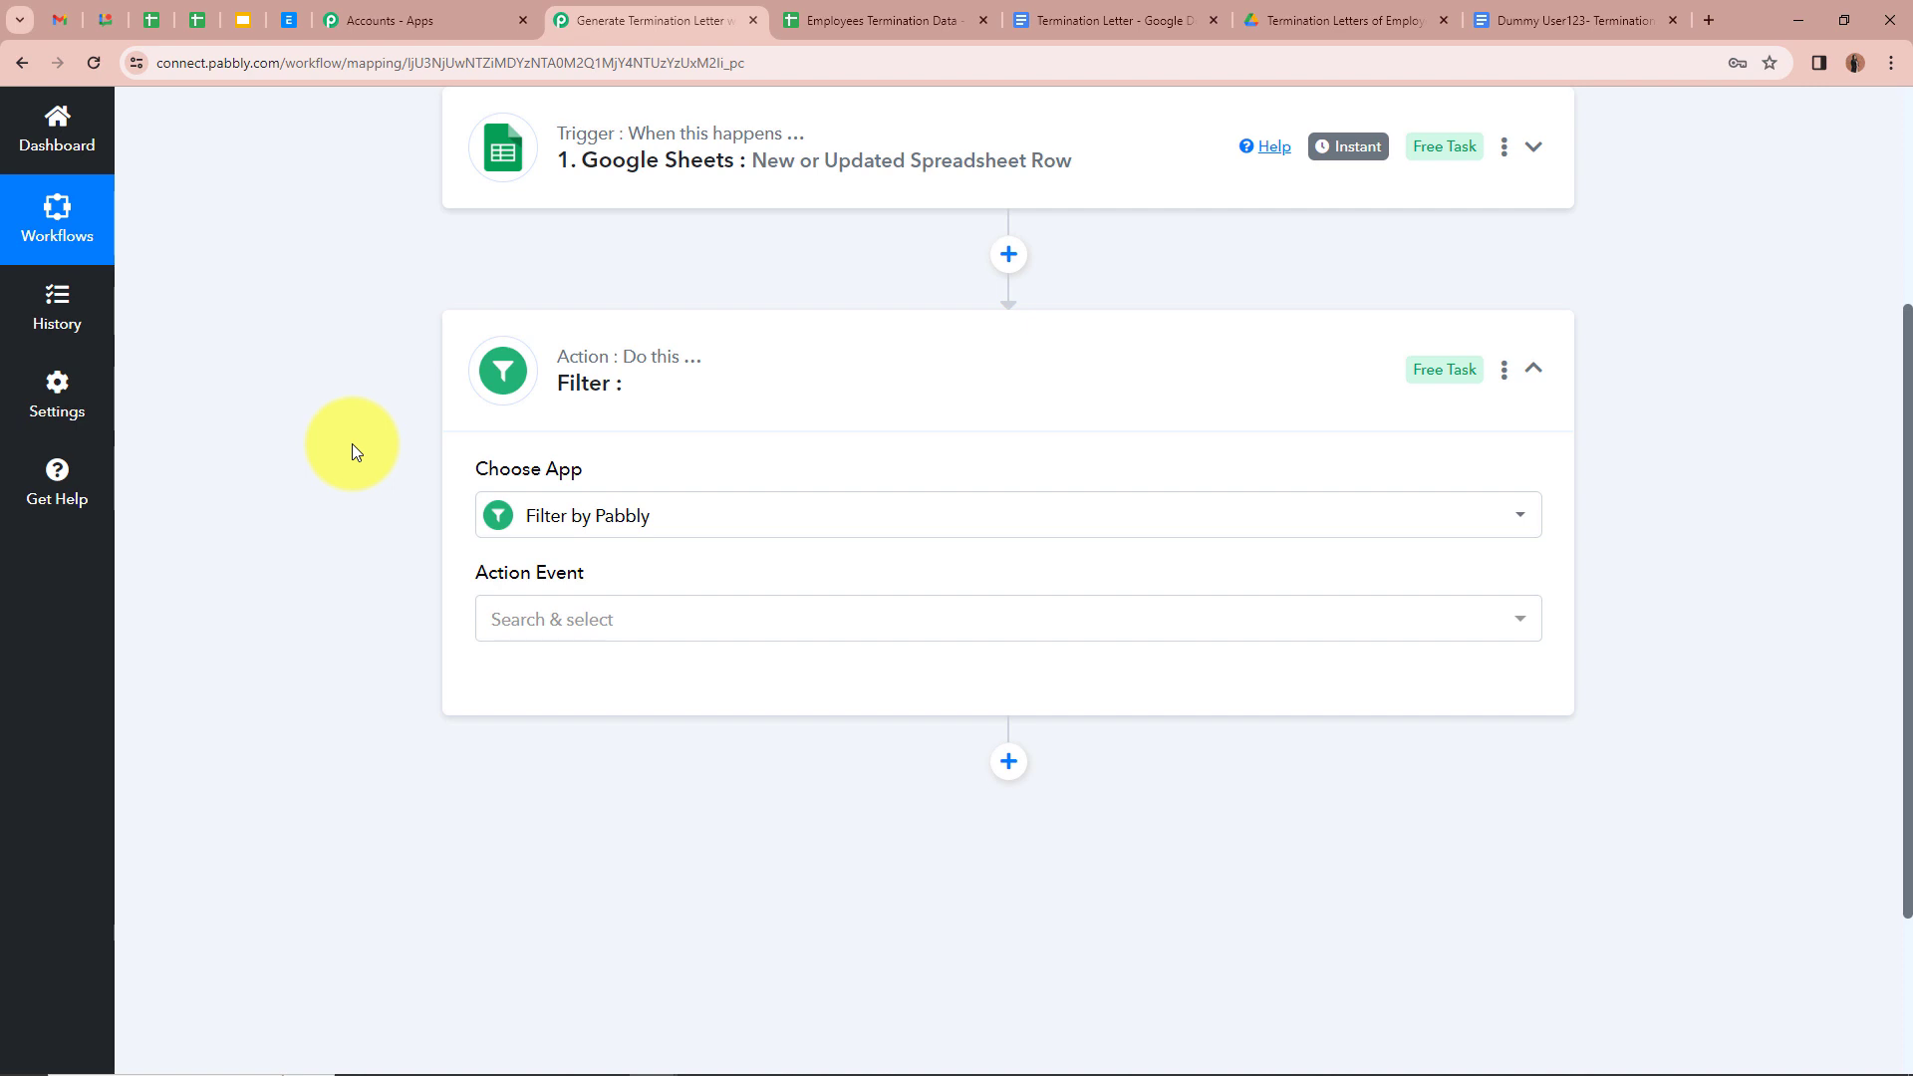
scroll(351, 445, "down", 1)
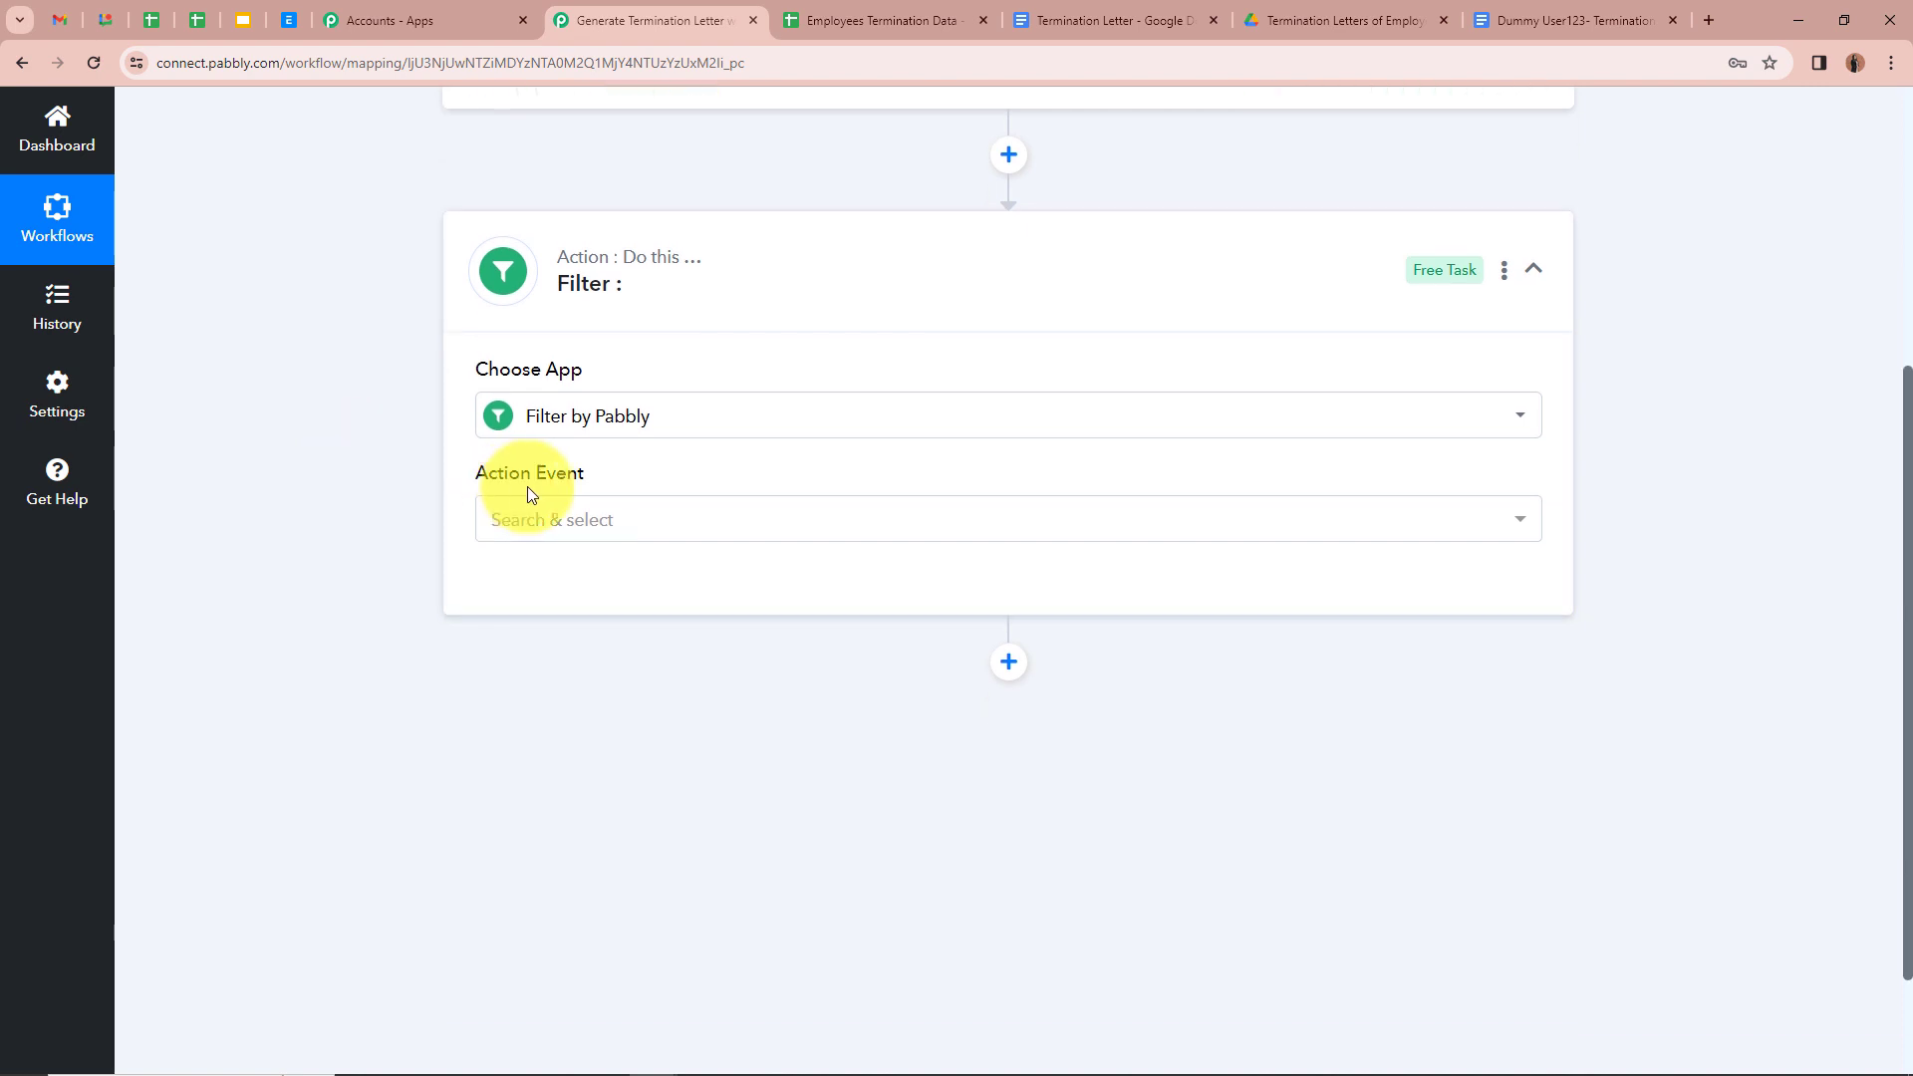
left_click(695, 528)
left_click(670, 666)
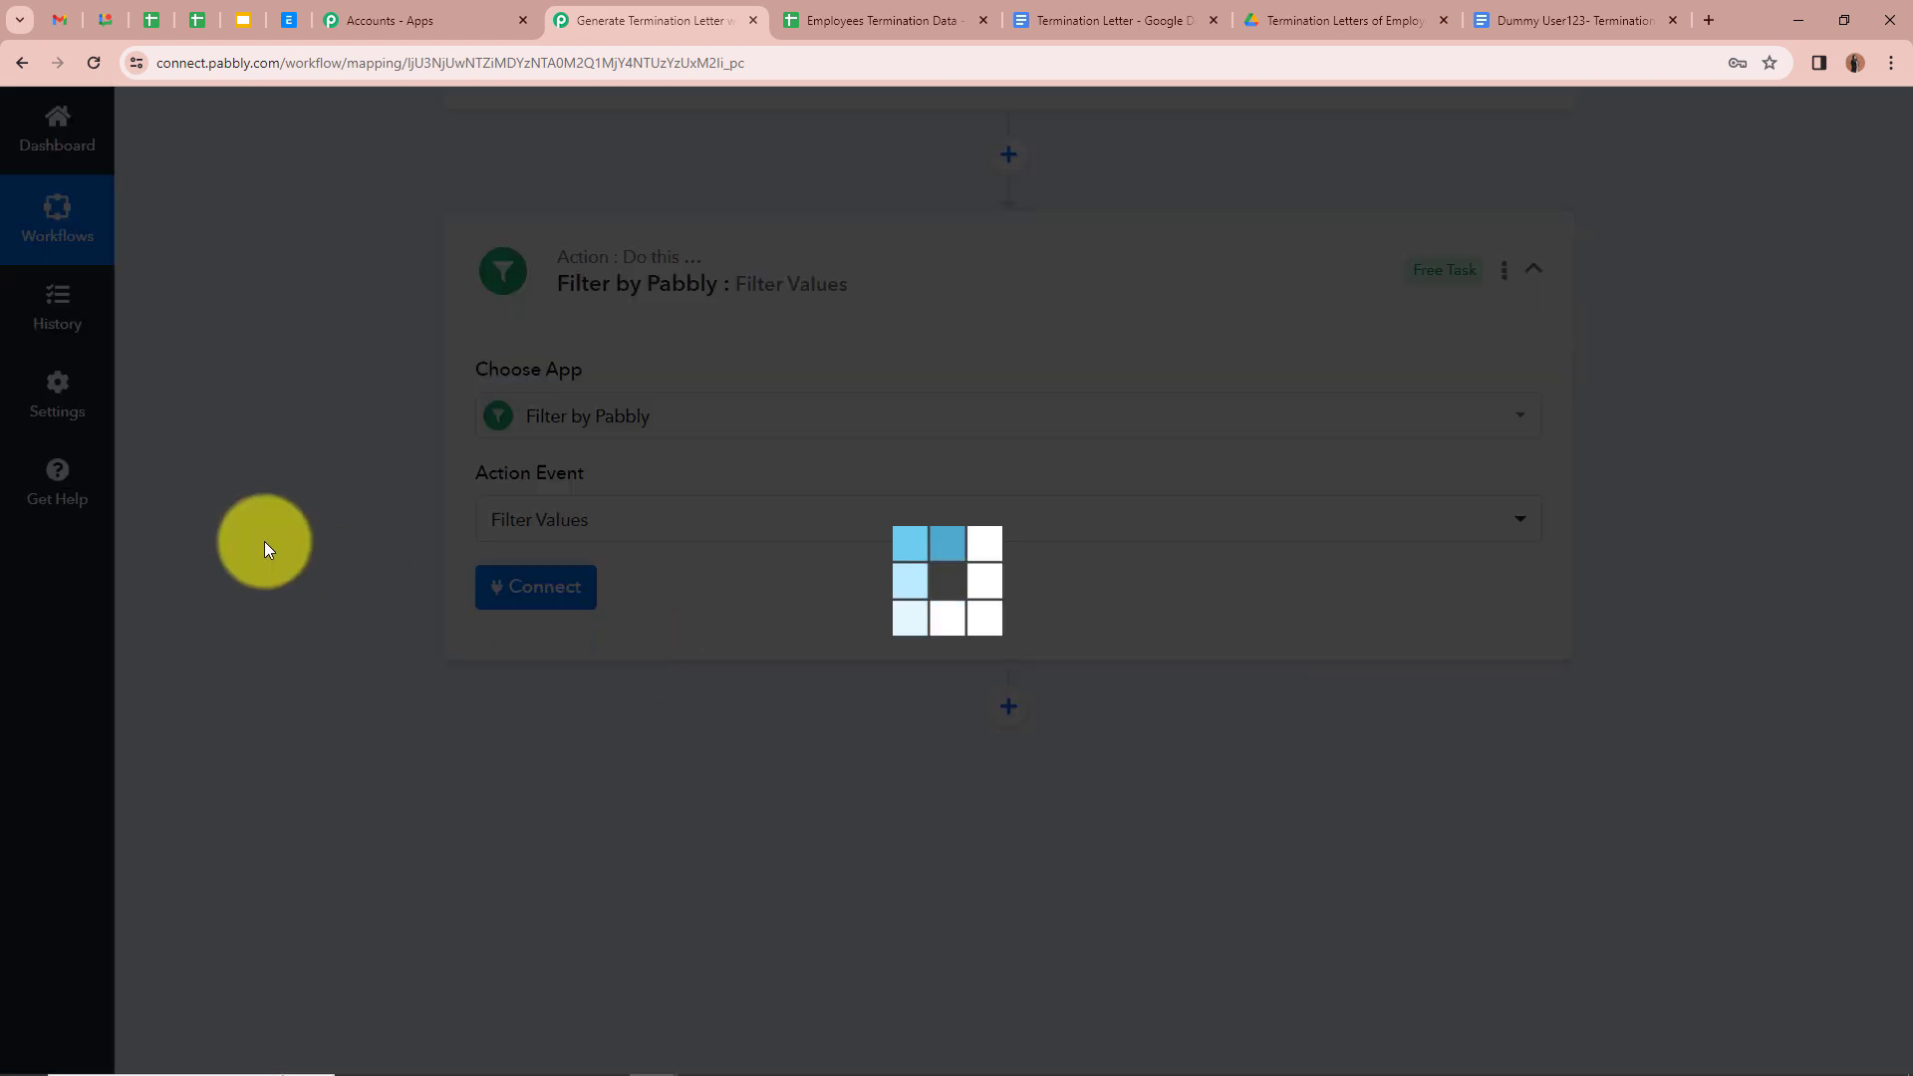
left_click(499, 596)
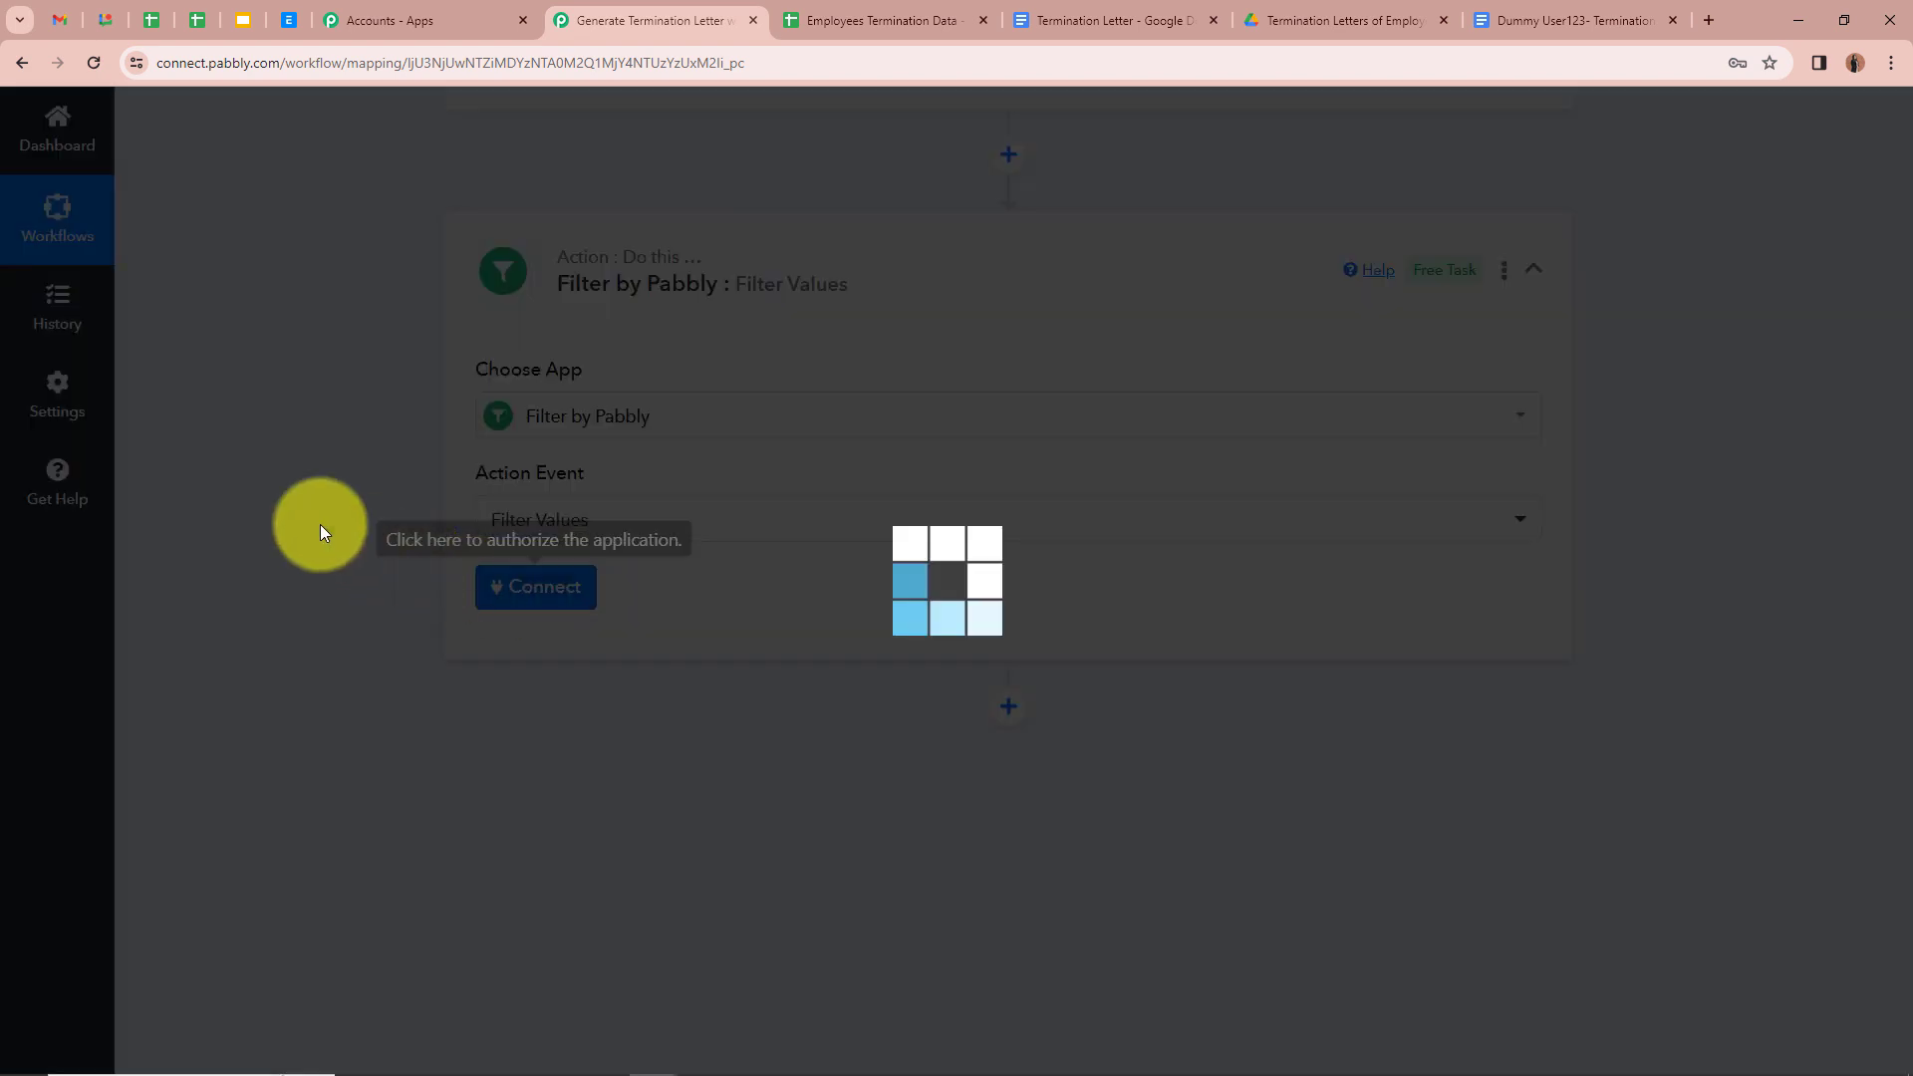
scroll(508, 517, "down", 2)
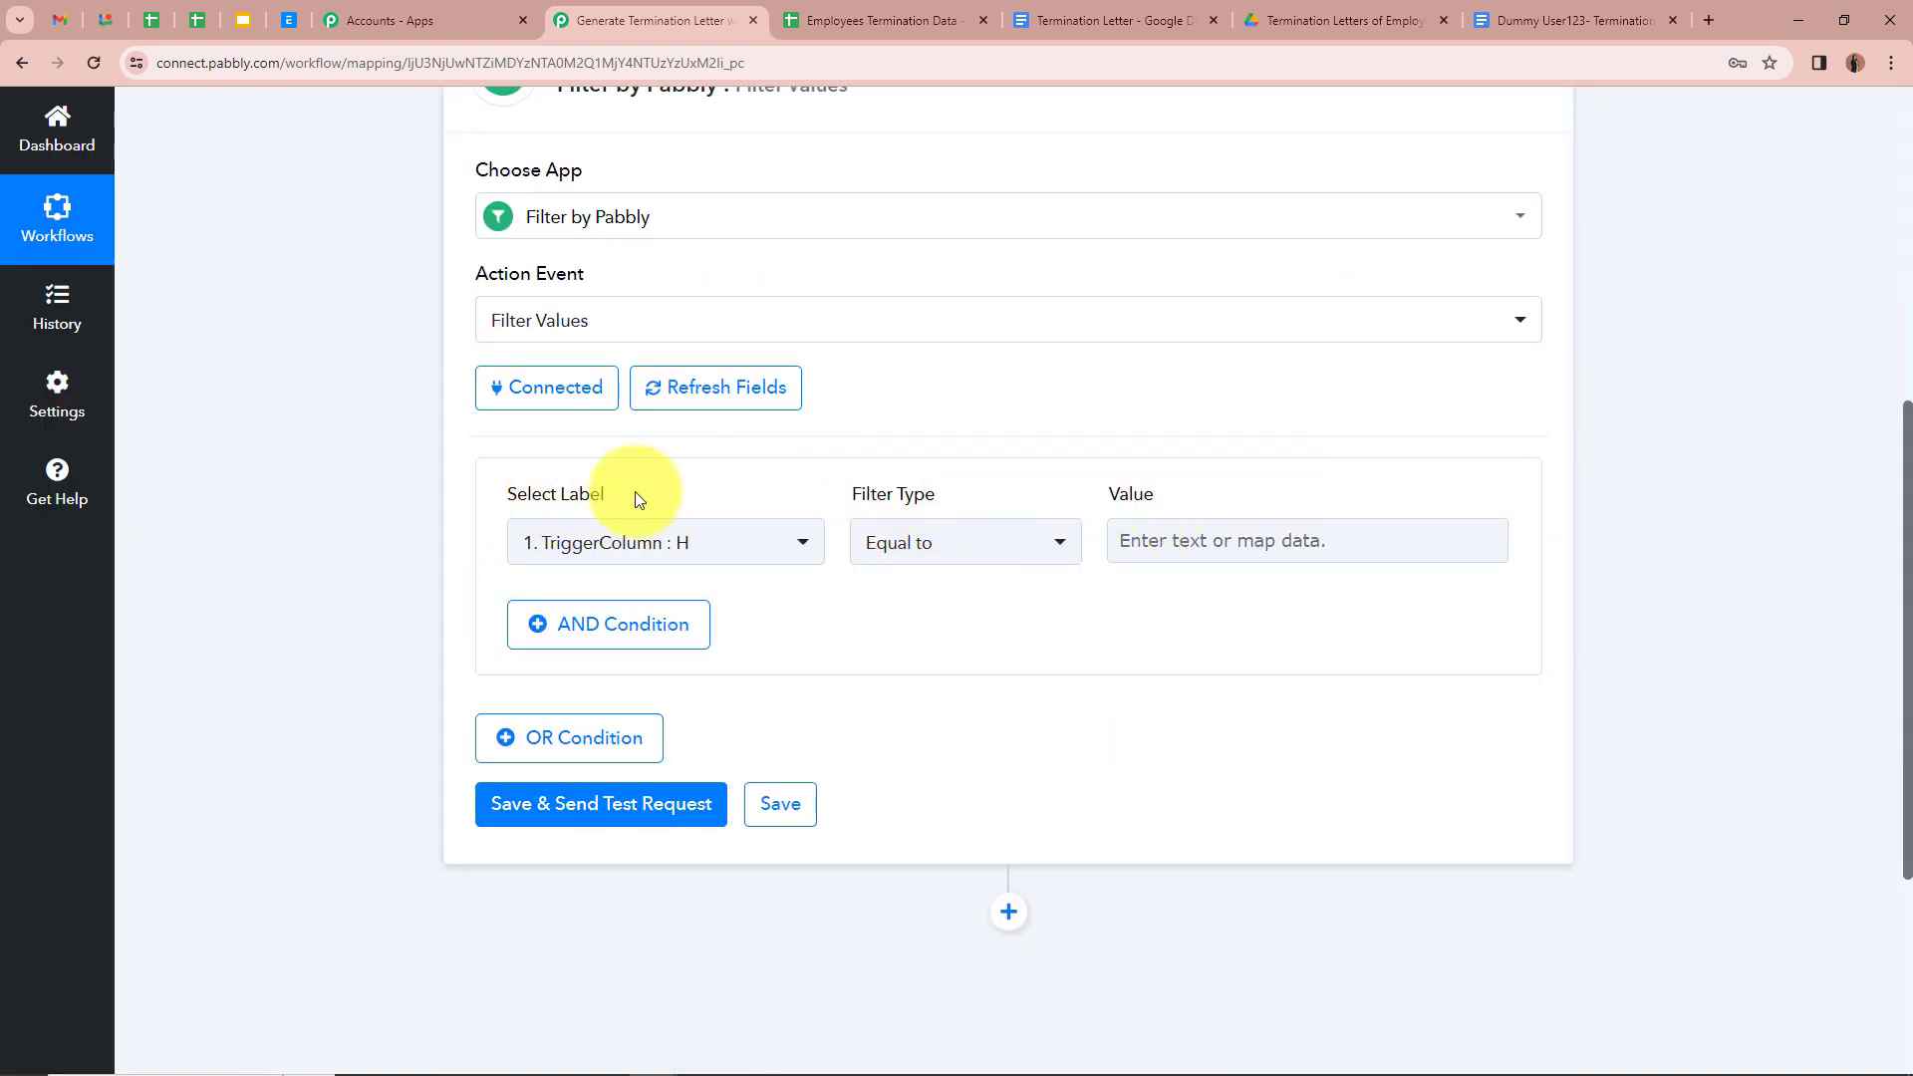
left_click(915, 14)
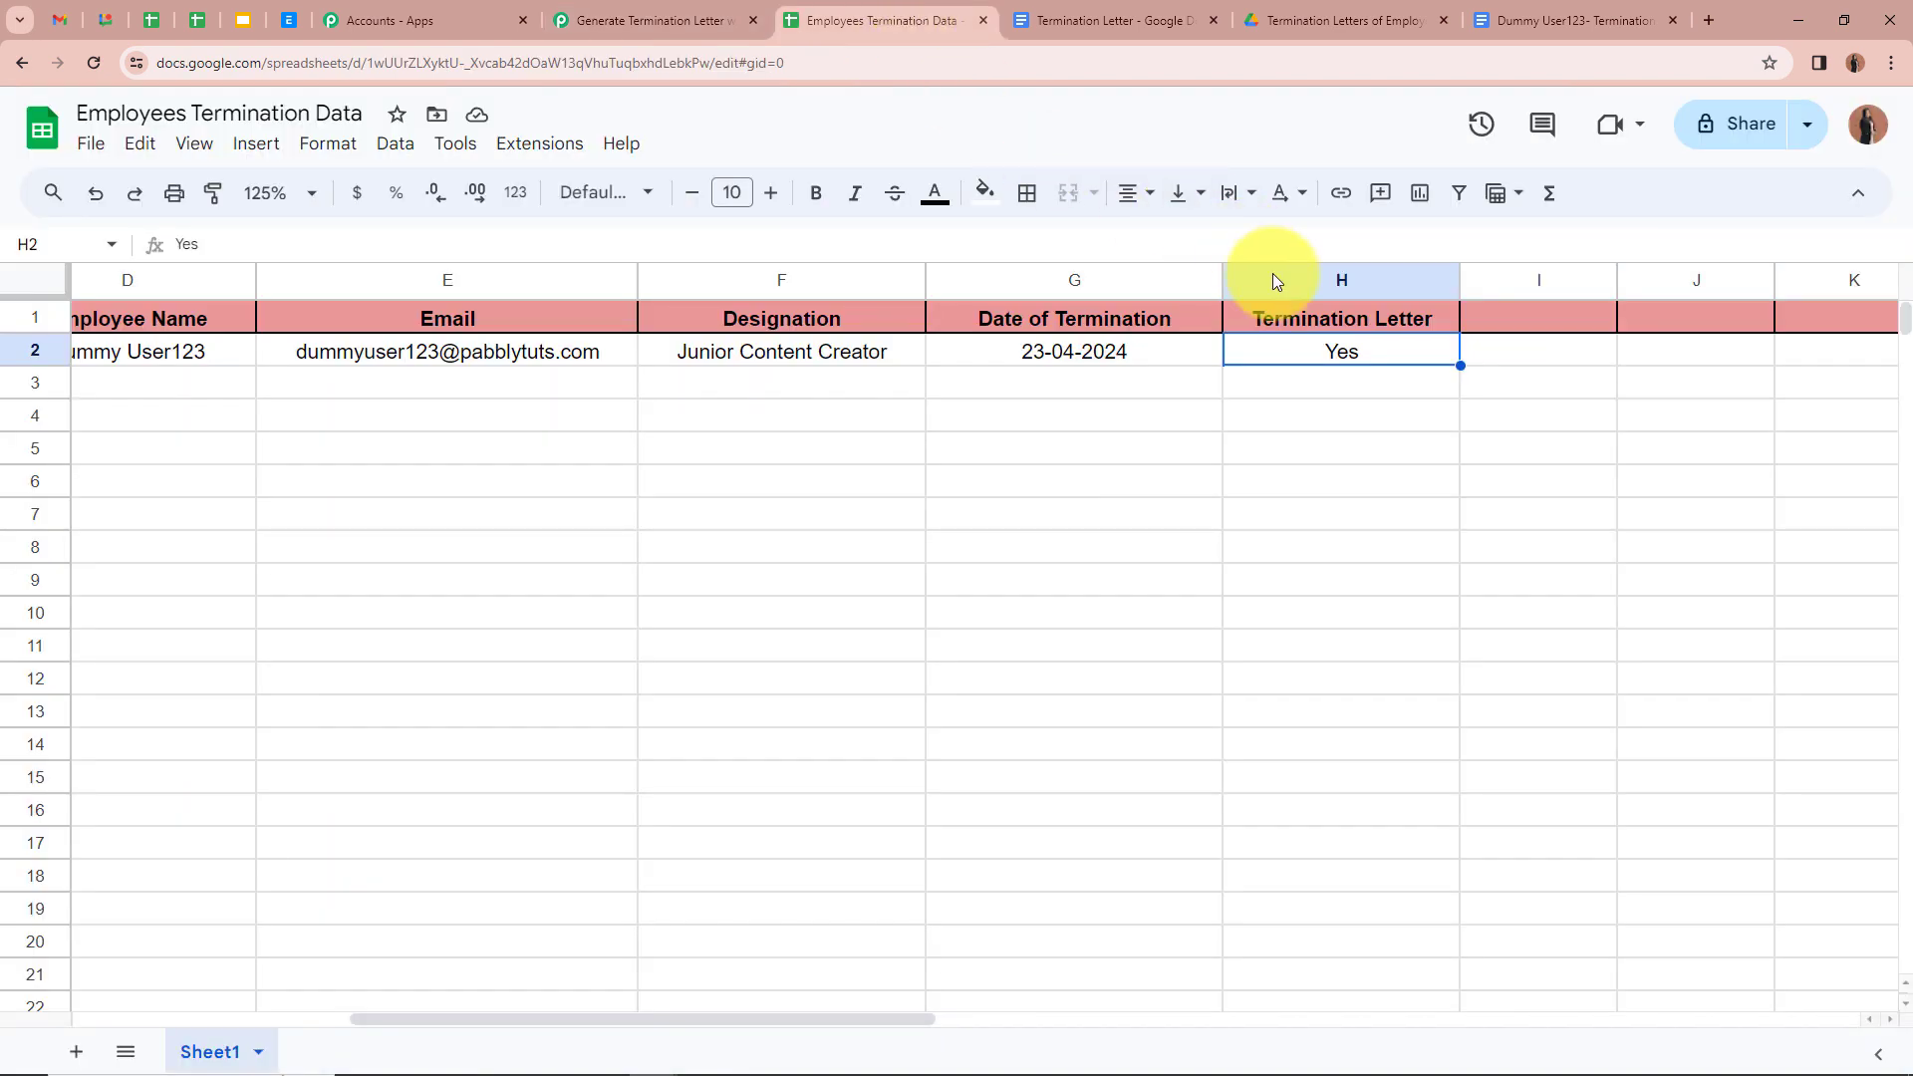
left_click(698, 18)
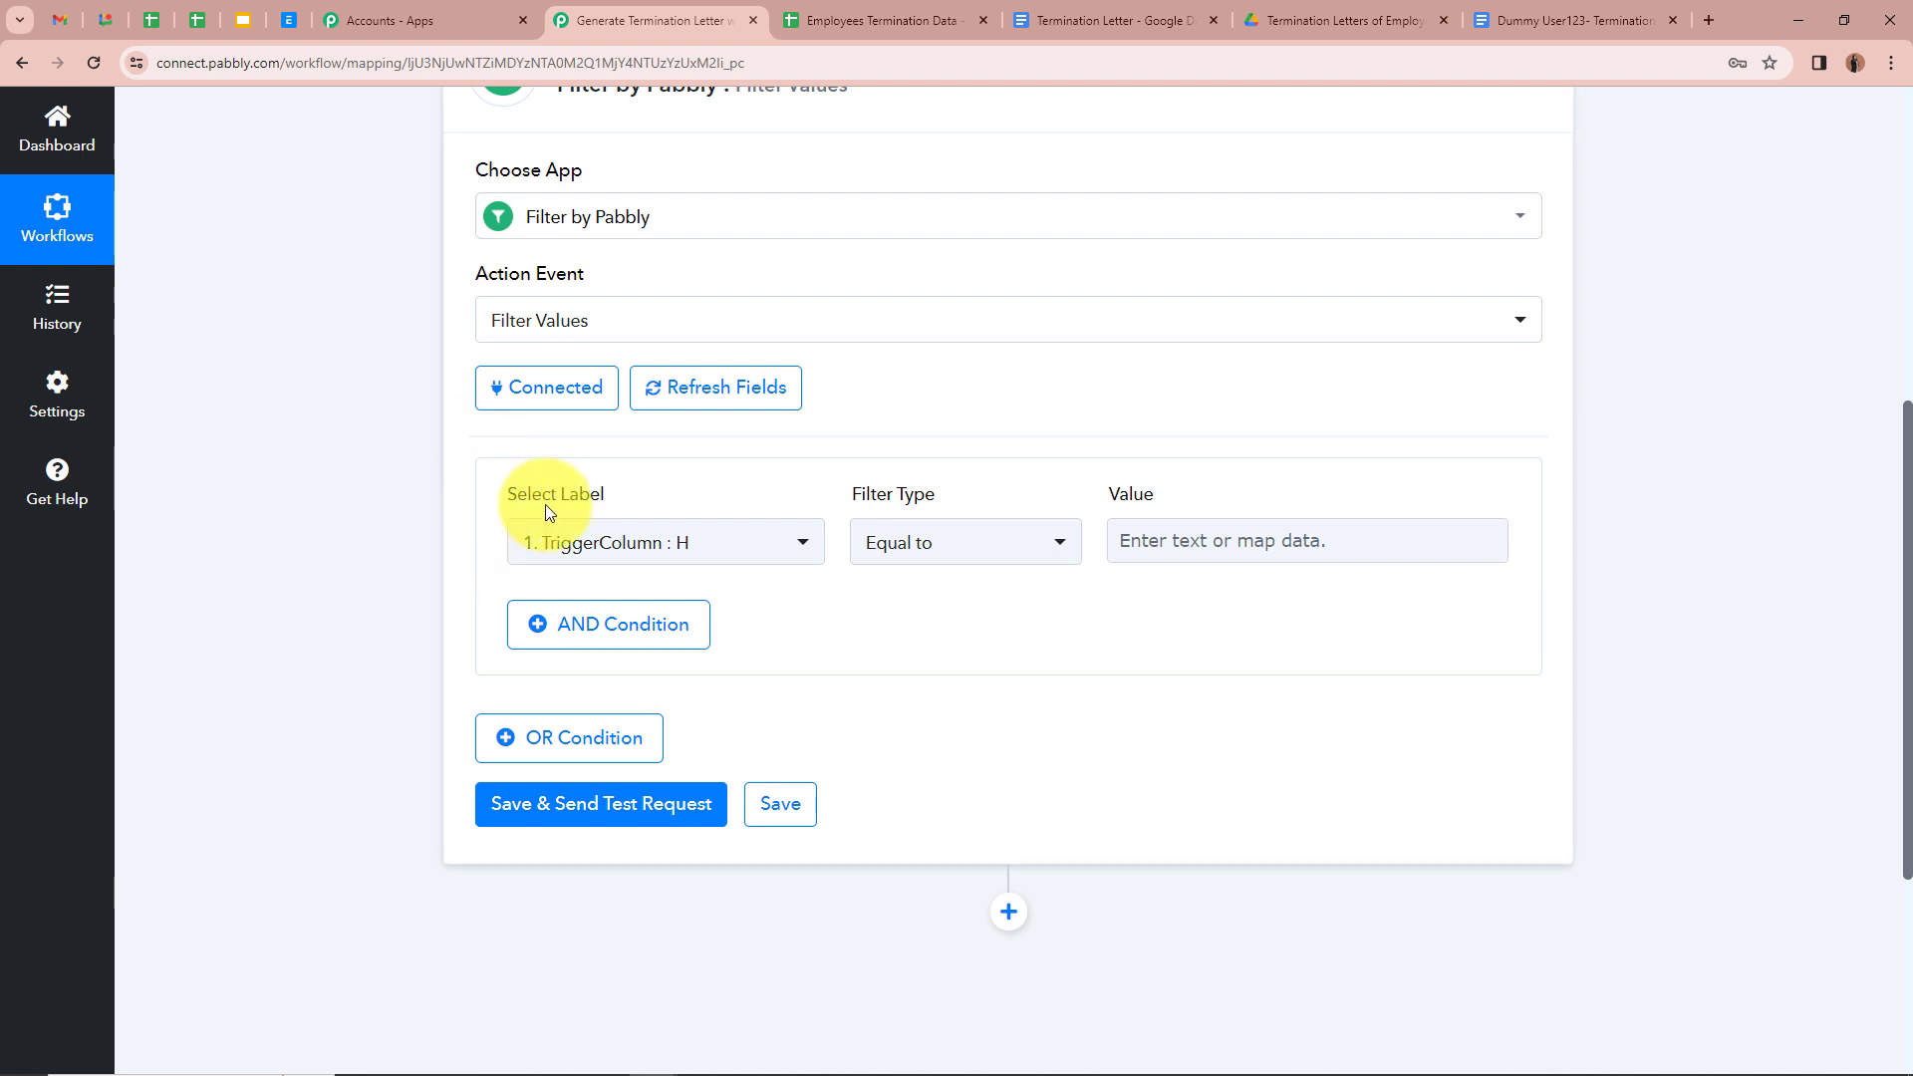
Step: Set the filter condition to Termination Letter Equal to Yes
left_click(684, 541)
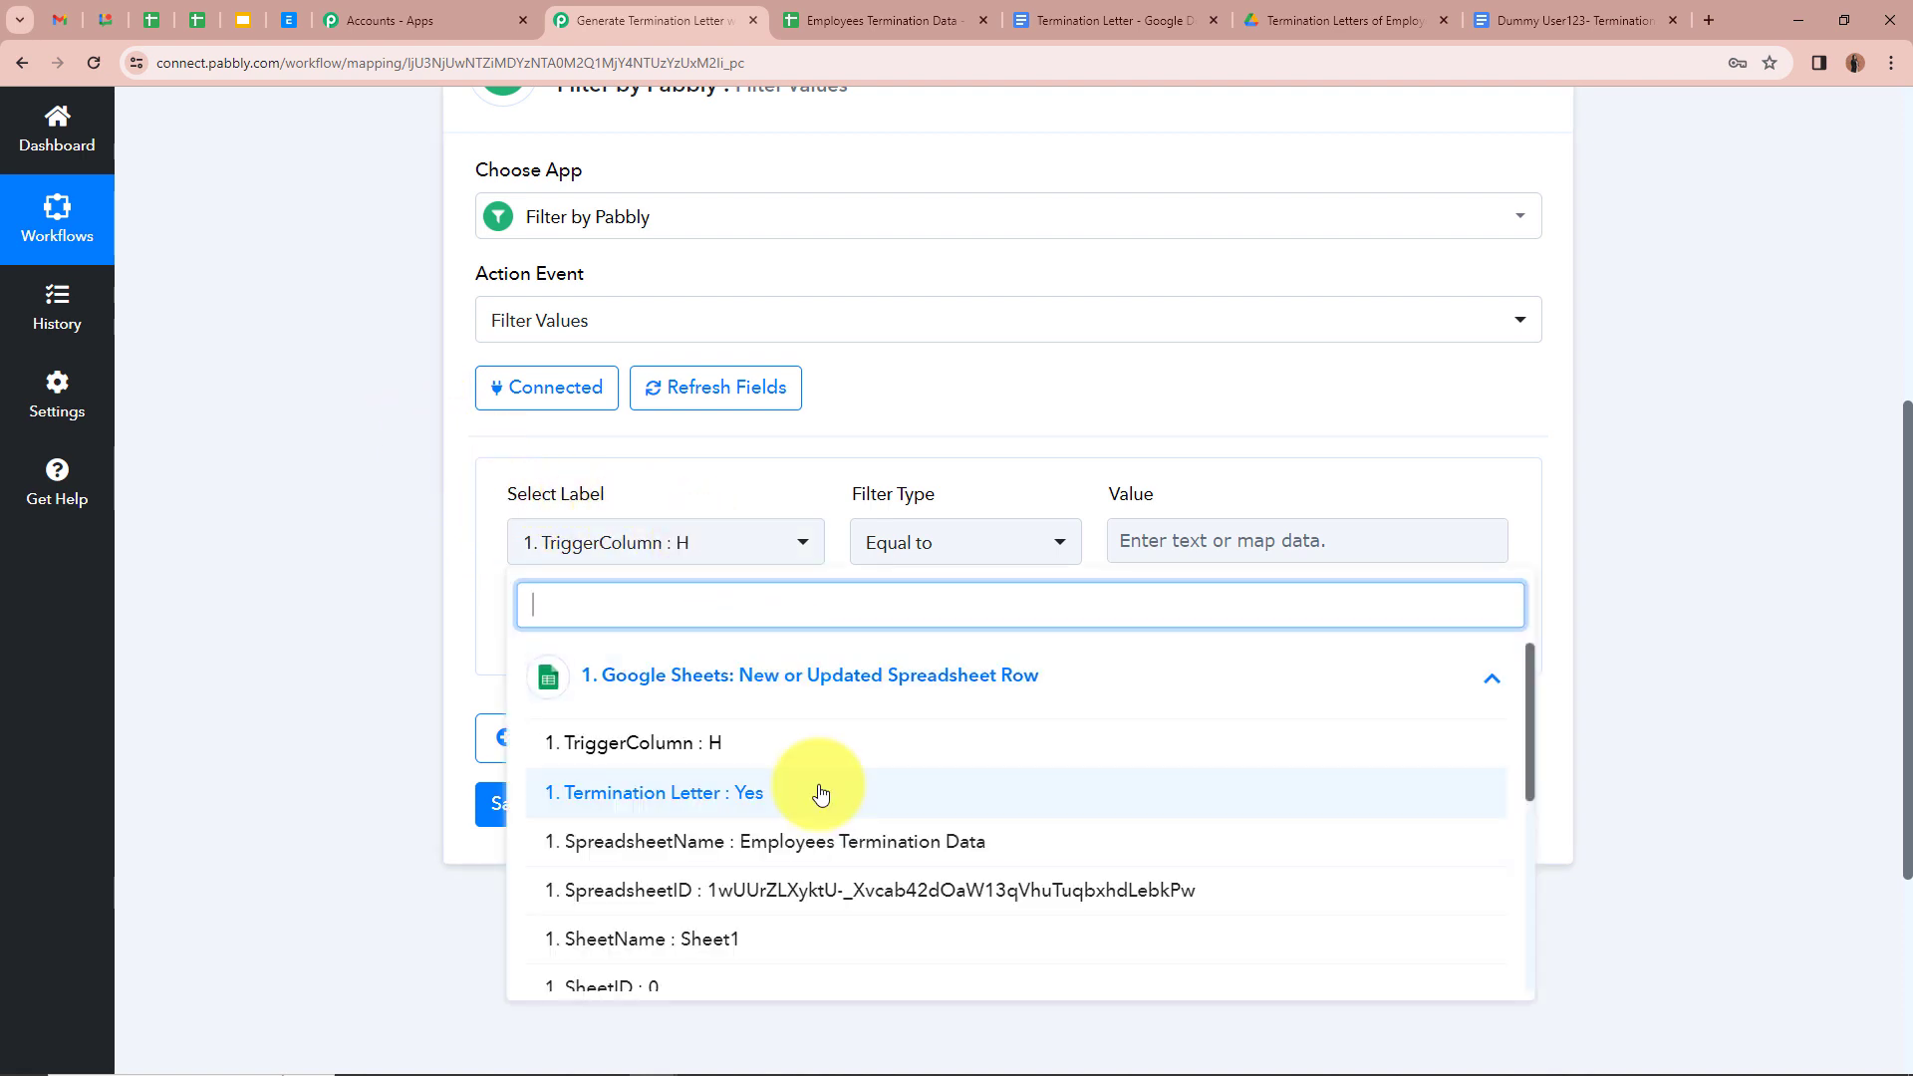
left_click(820, 795)
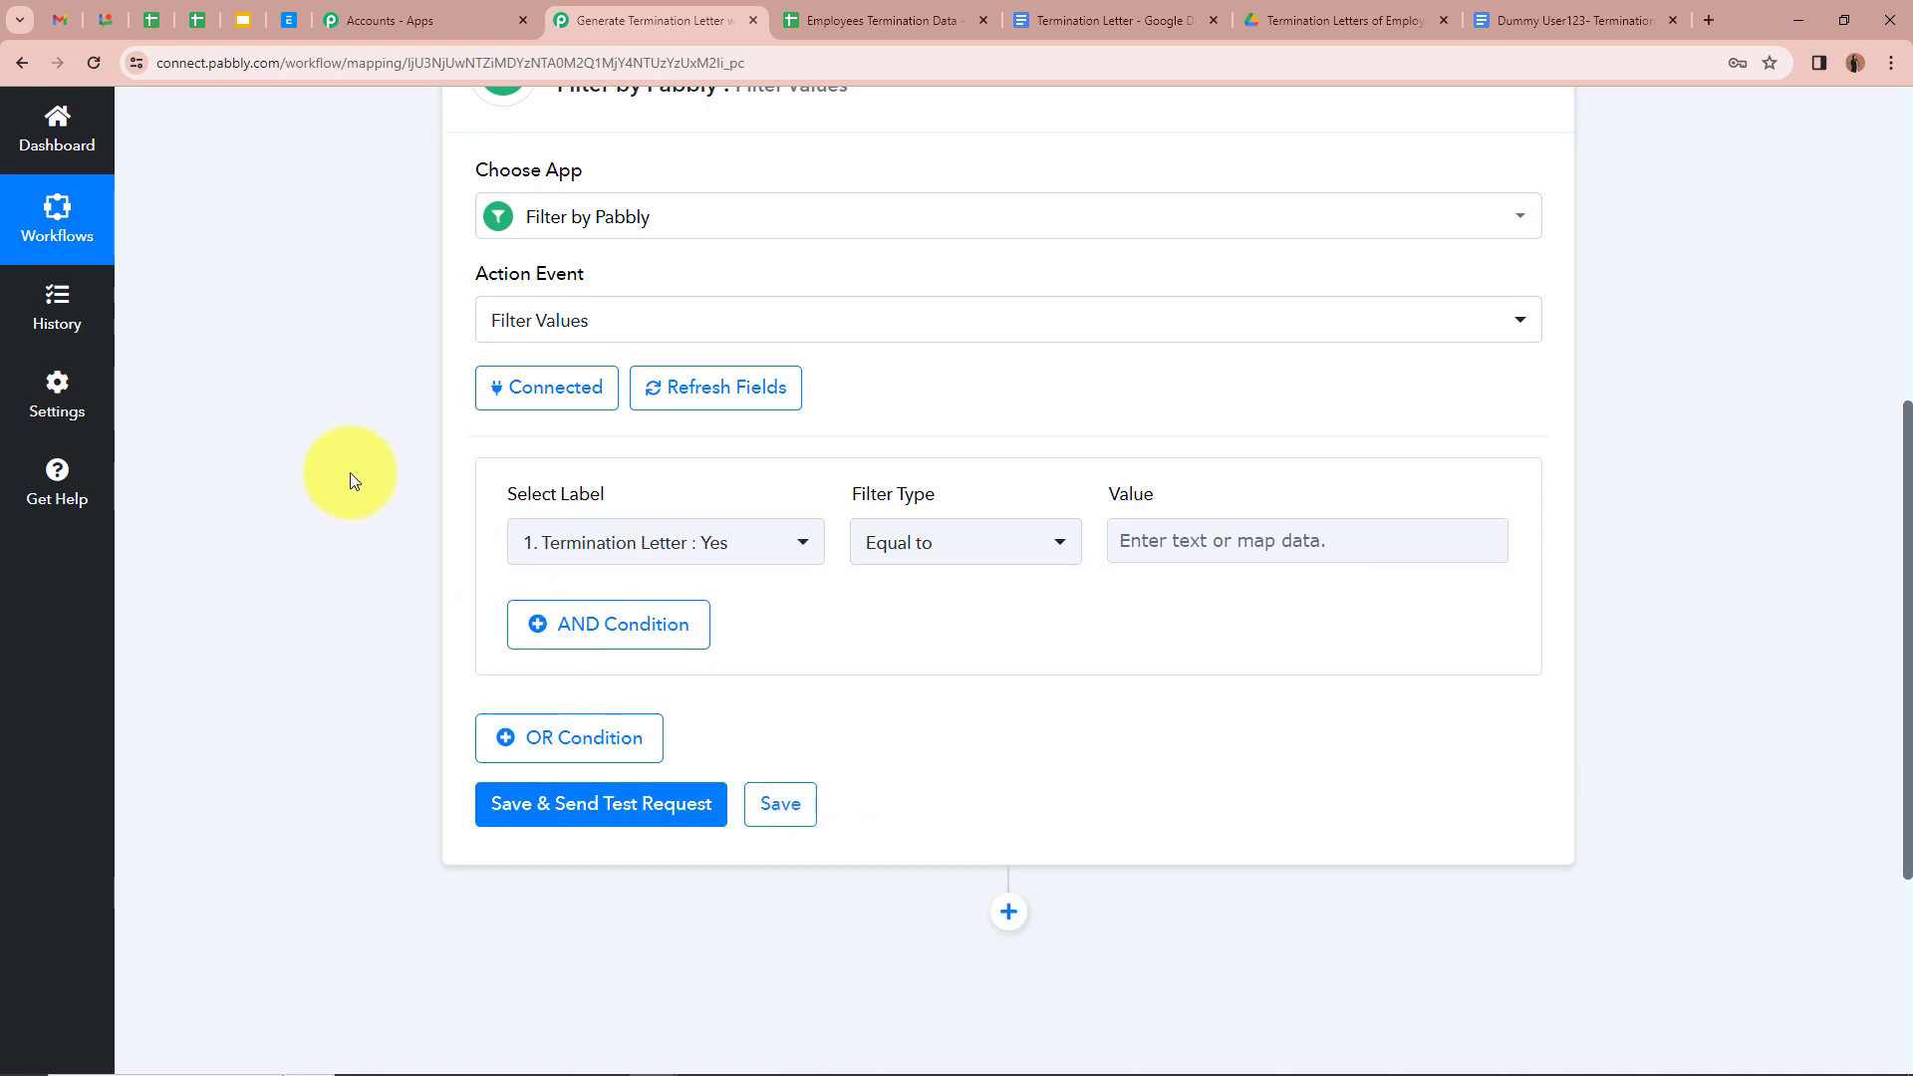
left_click(931, 556)
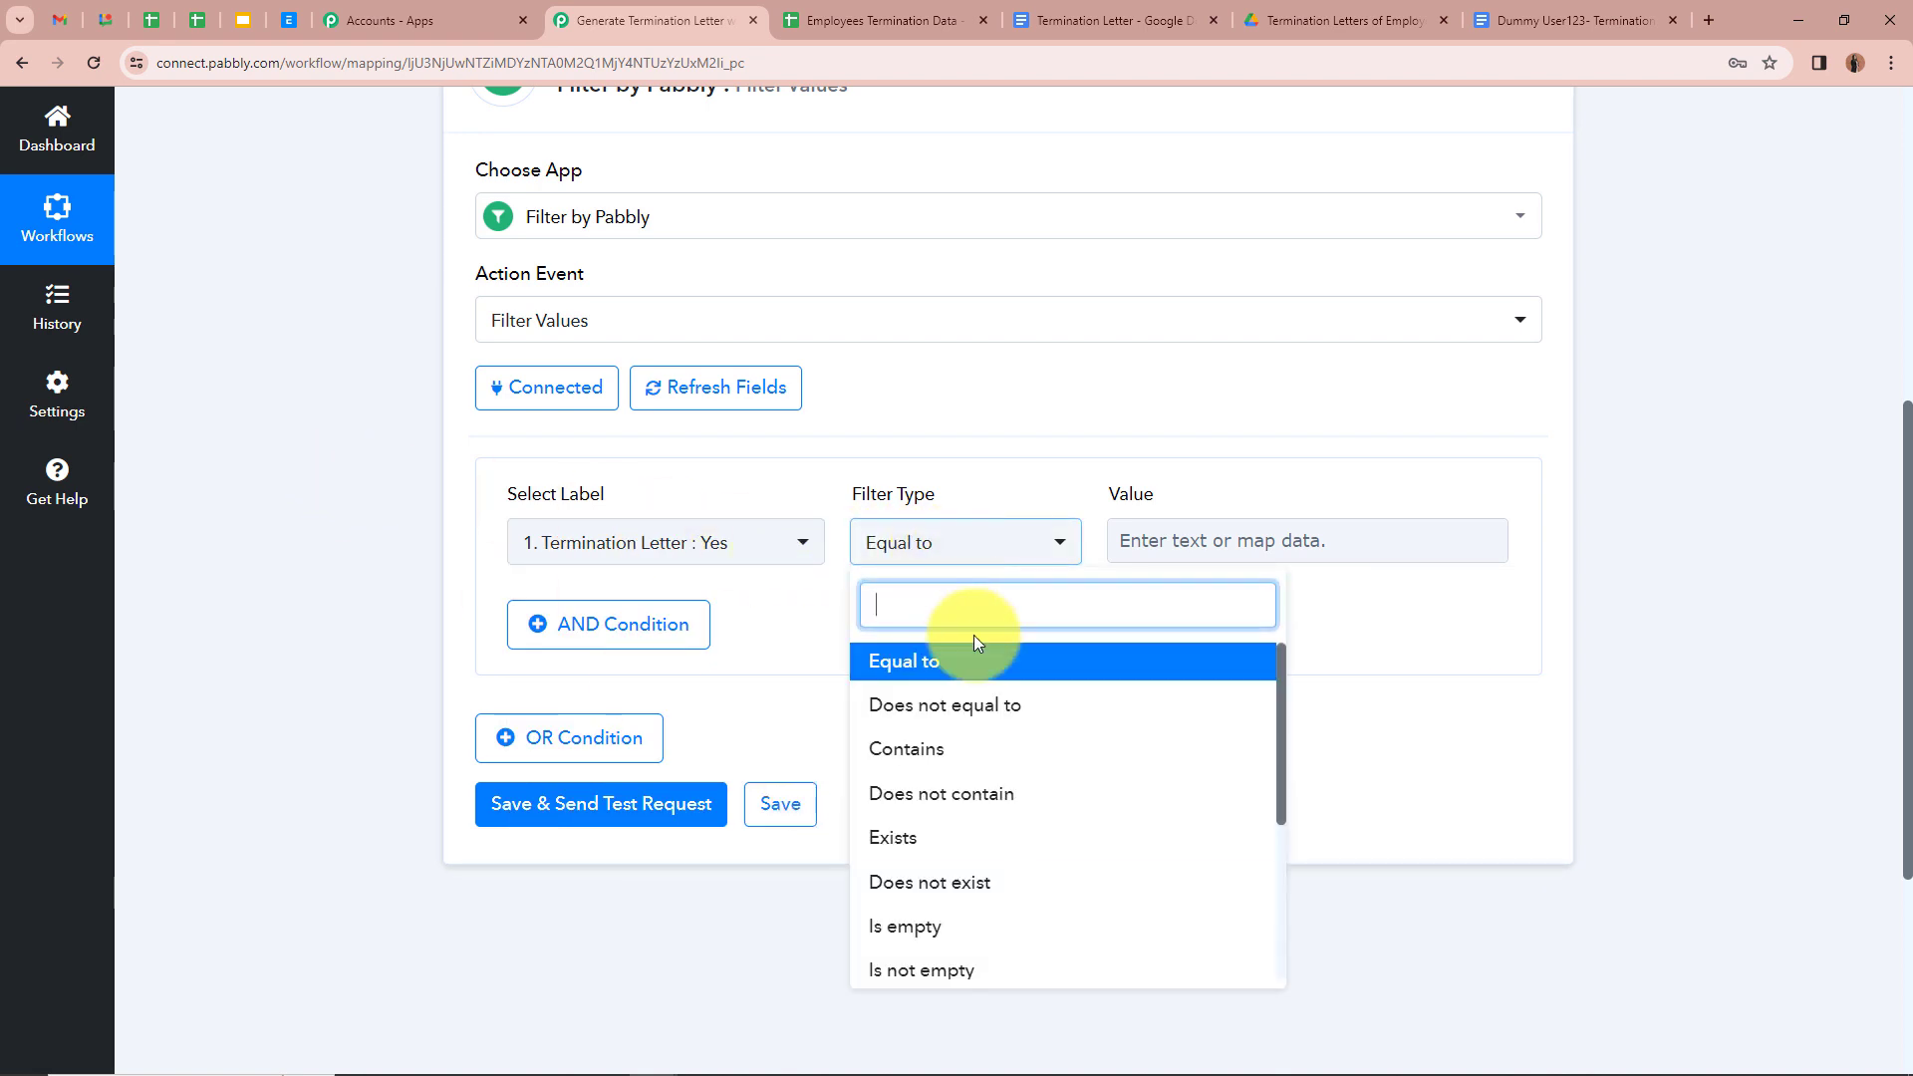
left_click(979, 663)
left_click(1251, 538)
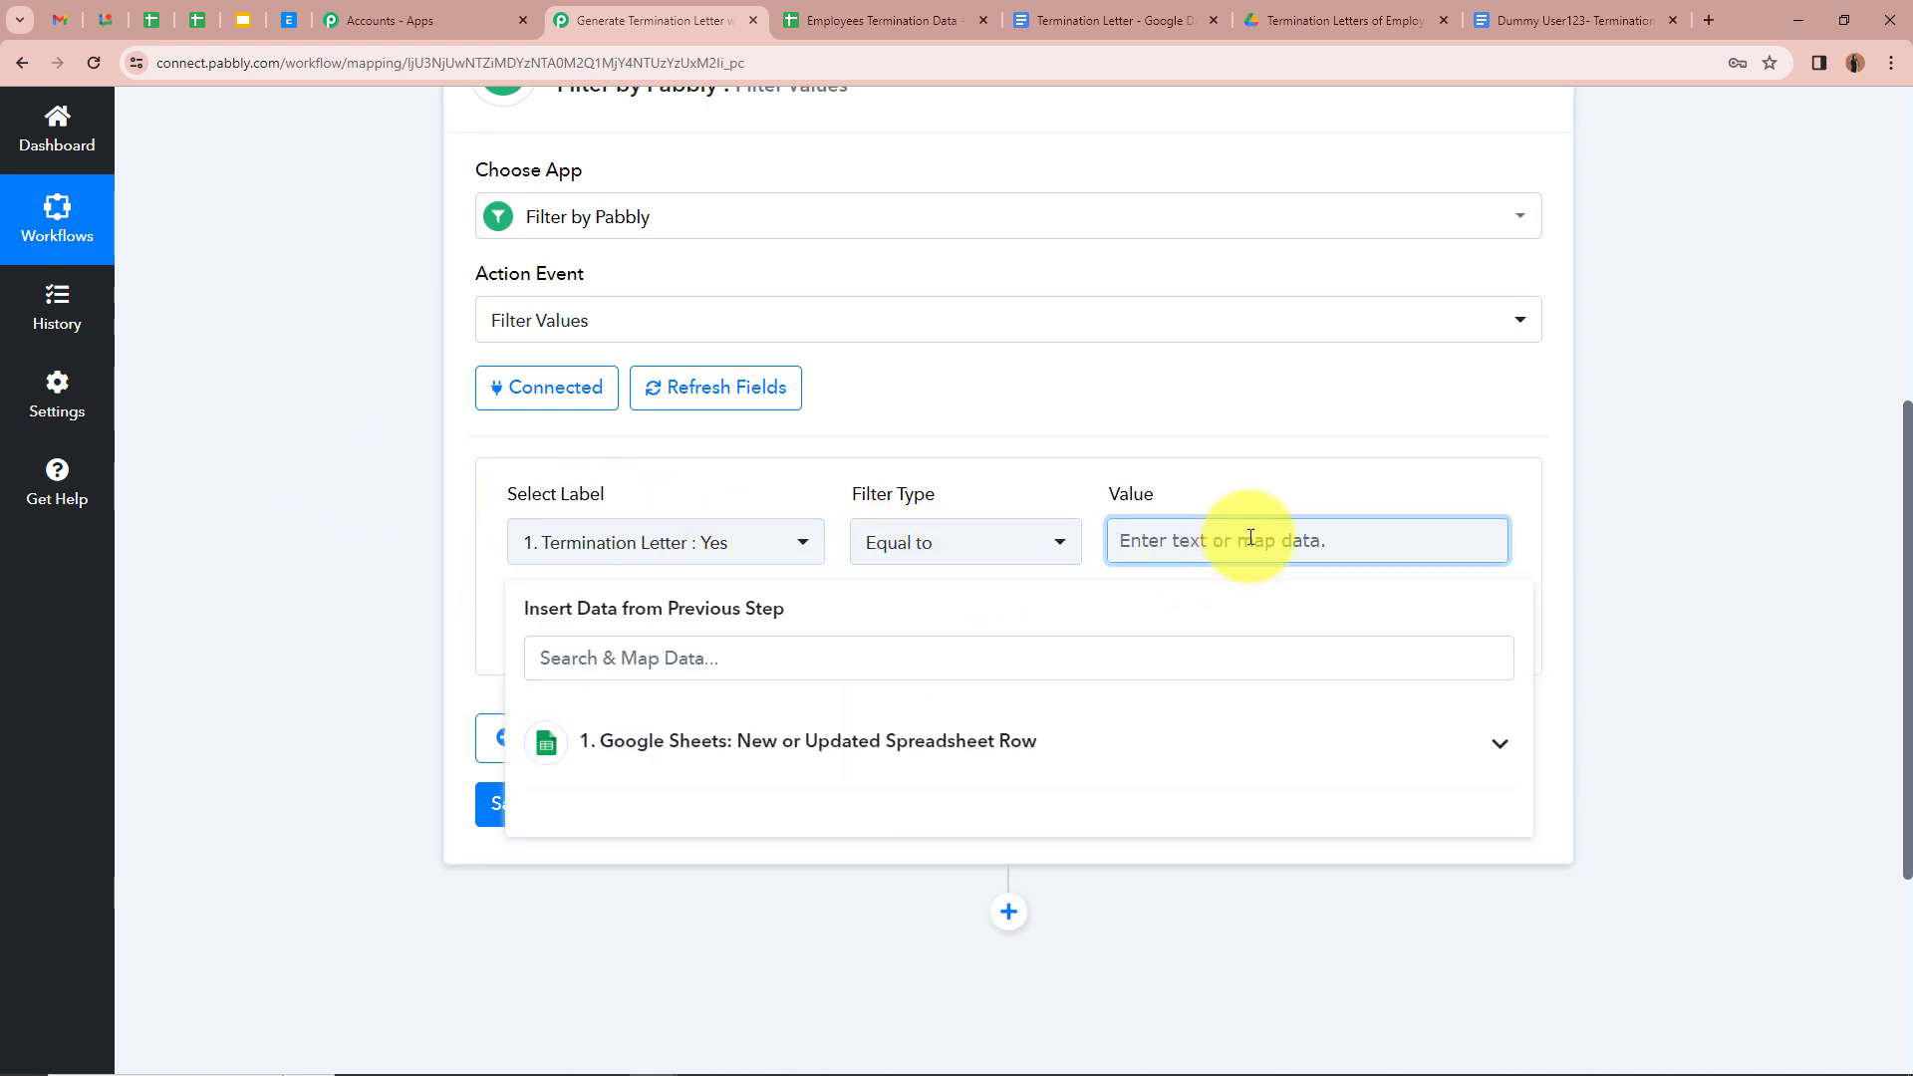
left_click(837, 540)
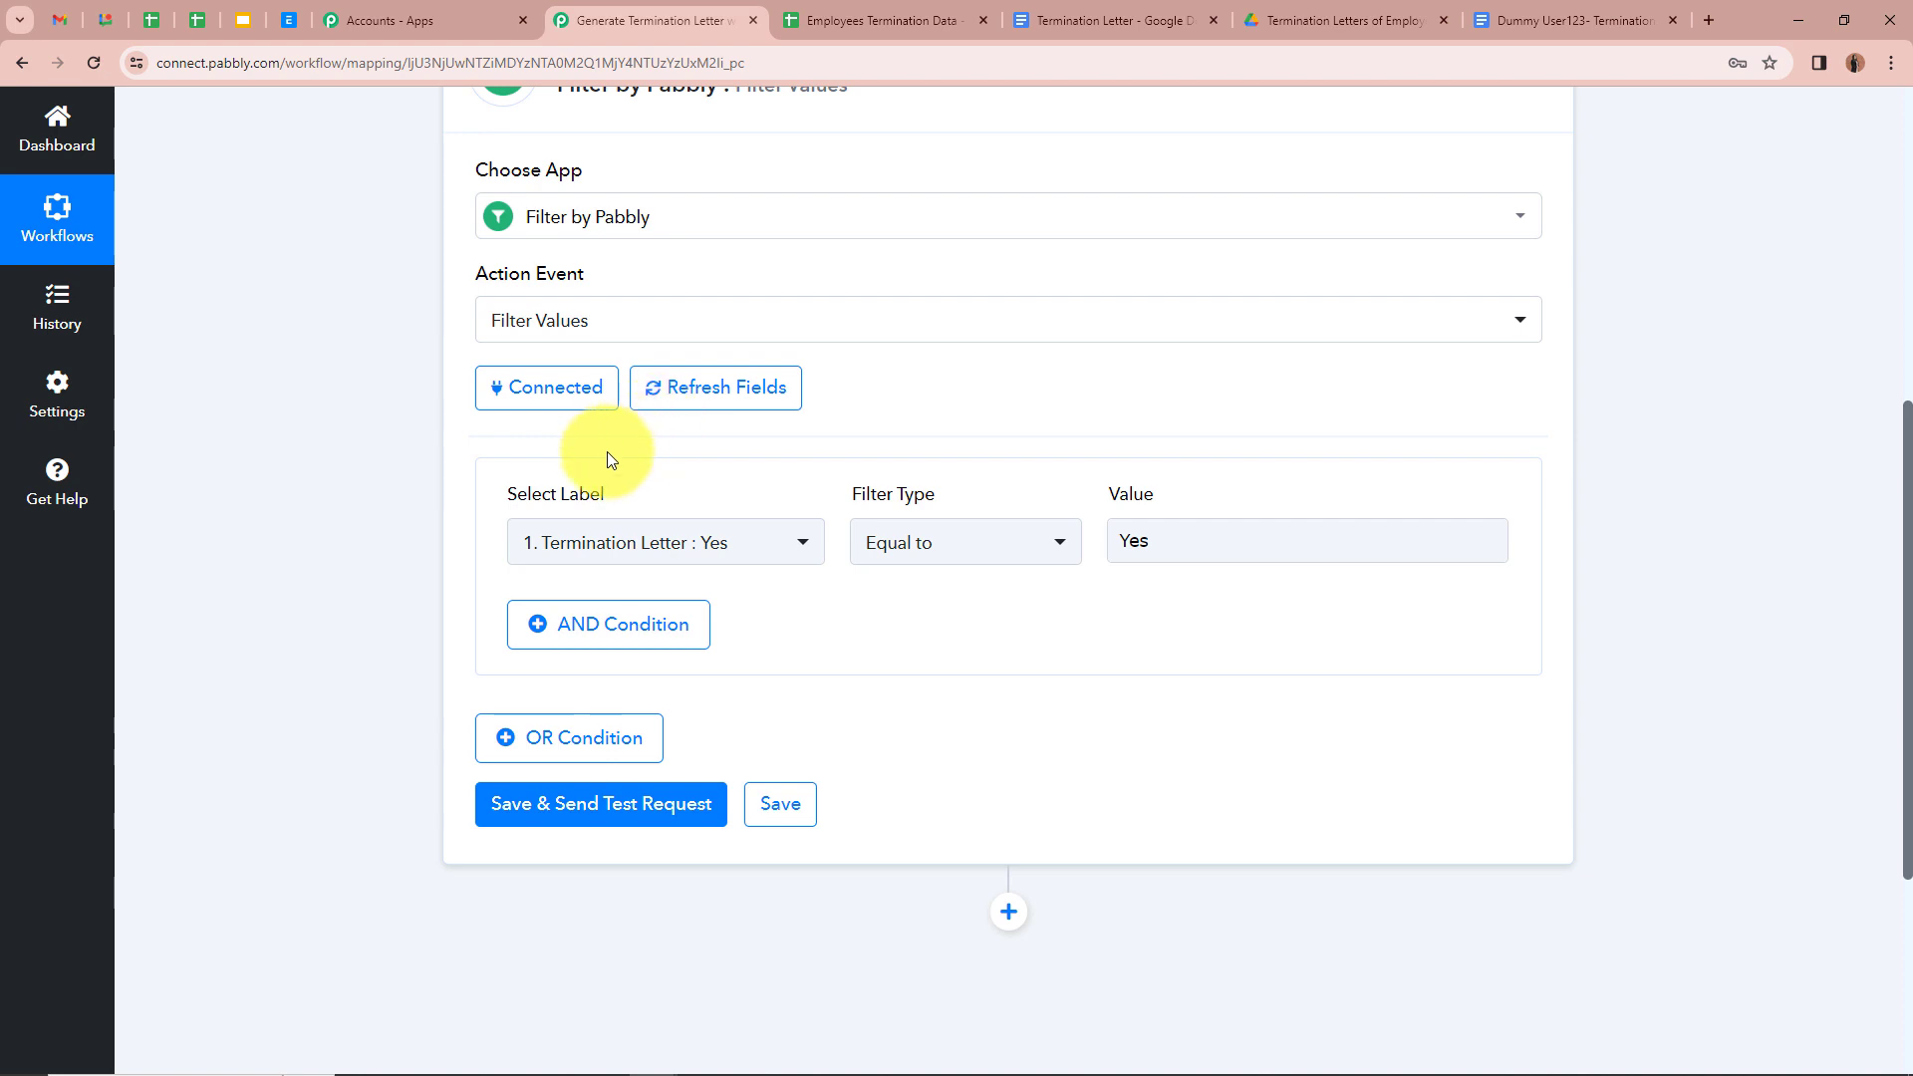
Step: Save and test the filter, confirming the response shows 'Condition is true'
scroll(416, 639, "down", 2)
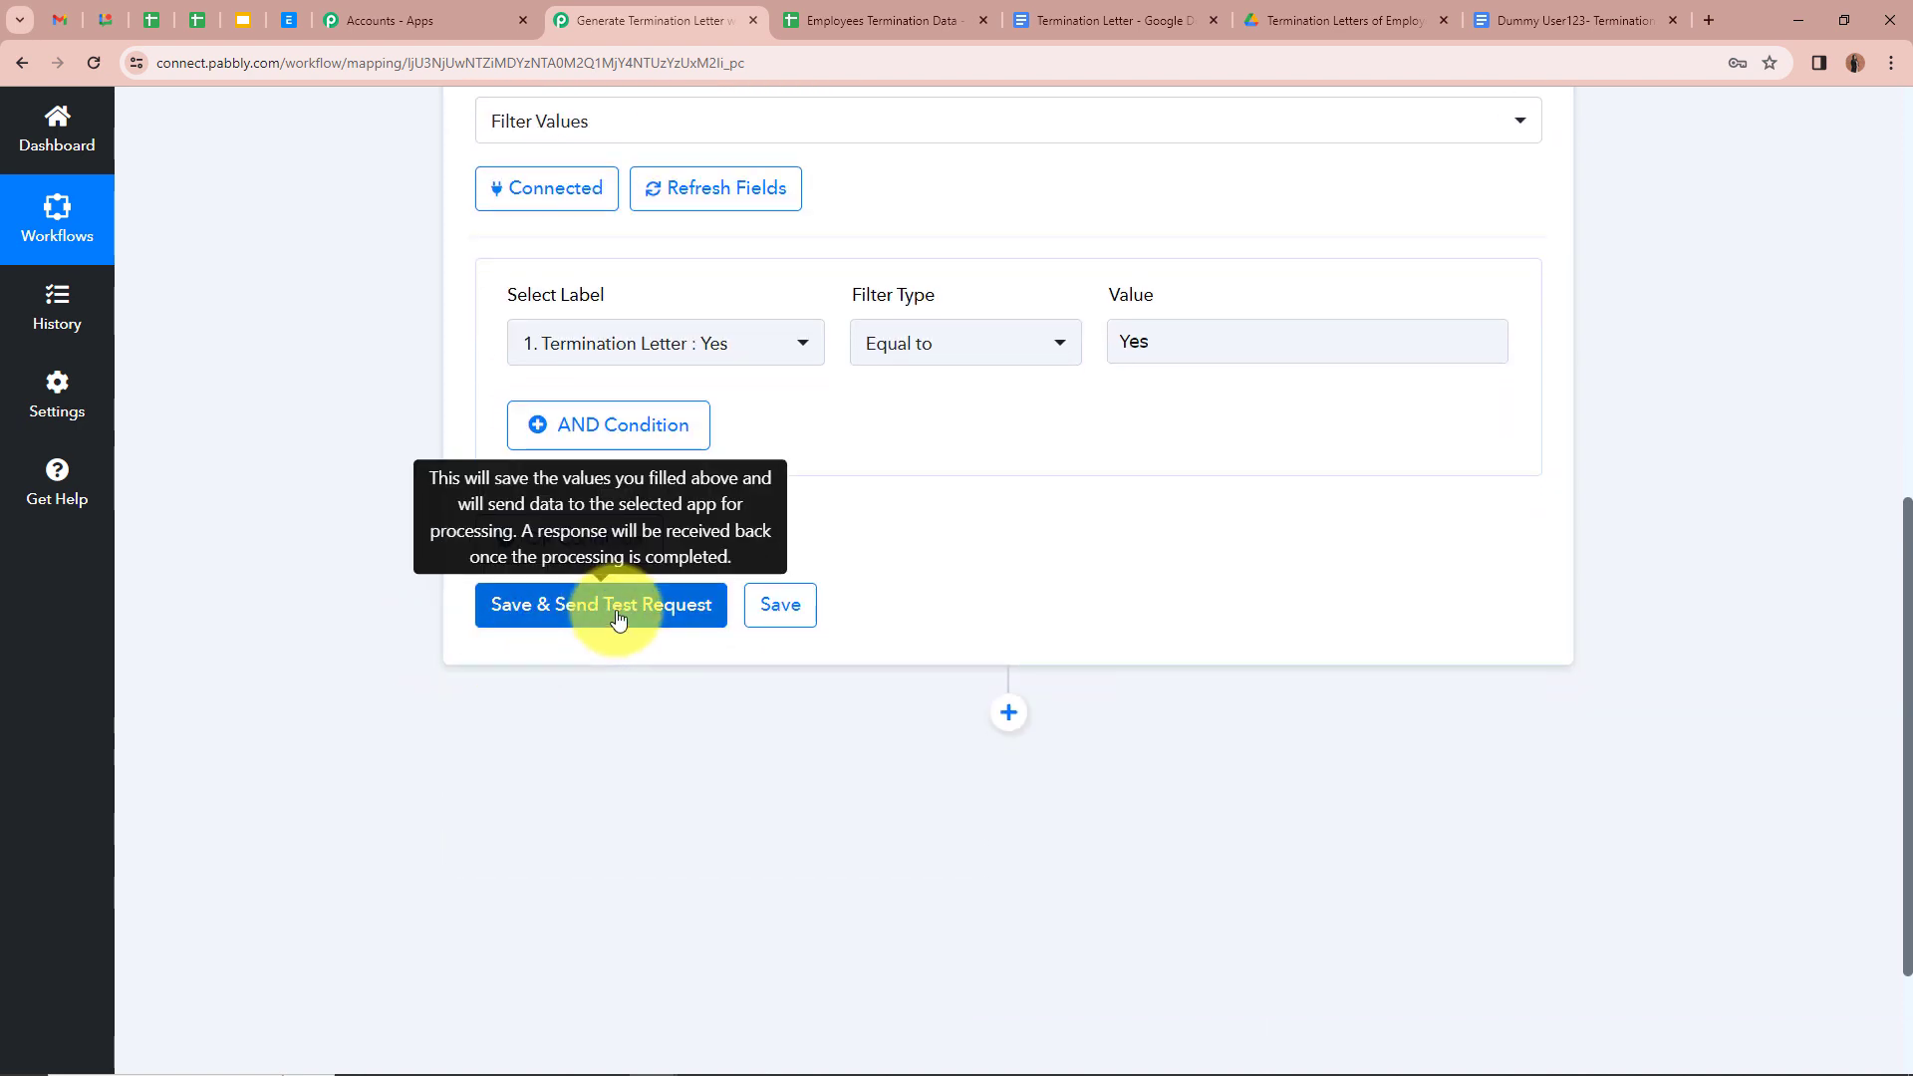
left_click(618, 610)
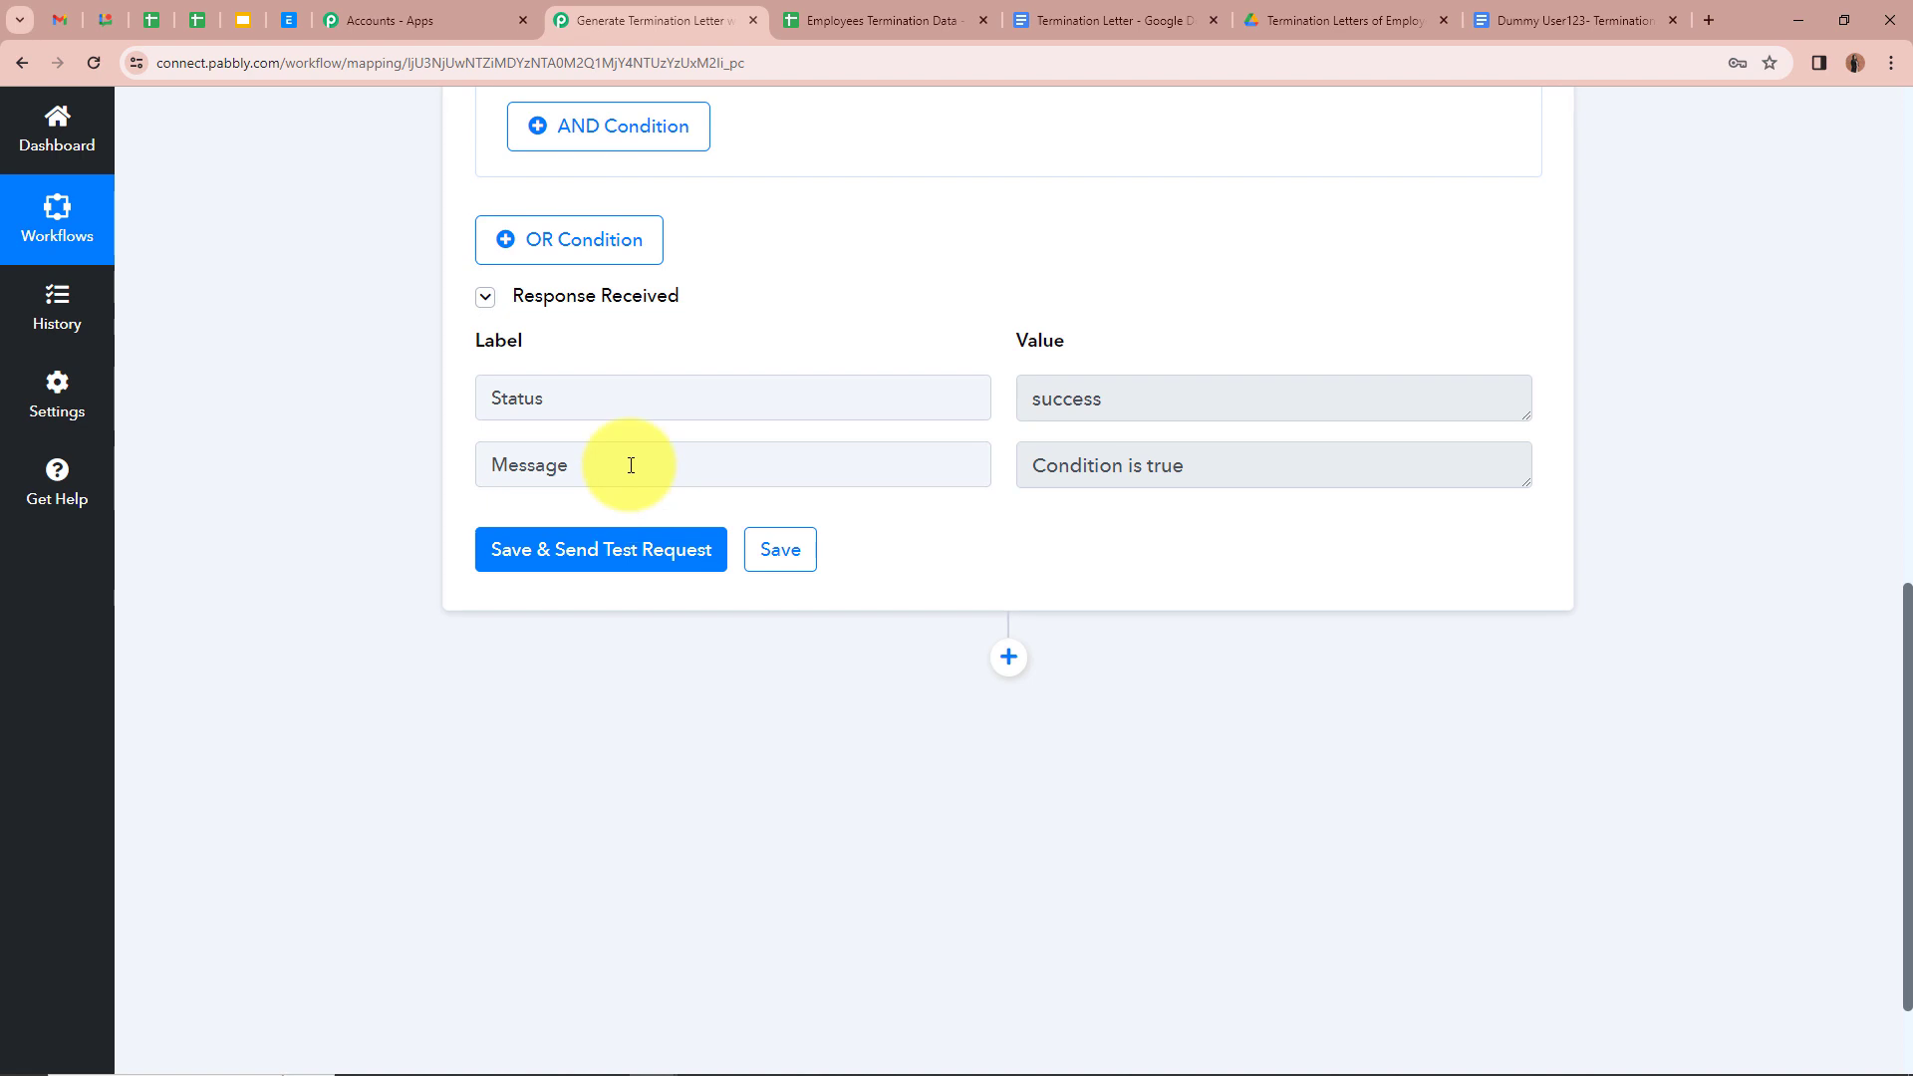
left_click_drag(624, 464, 388, 471)
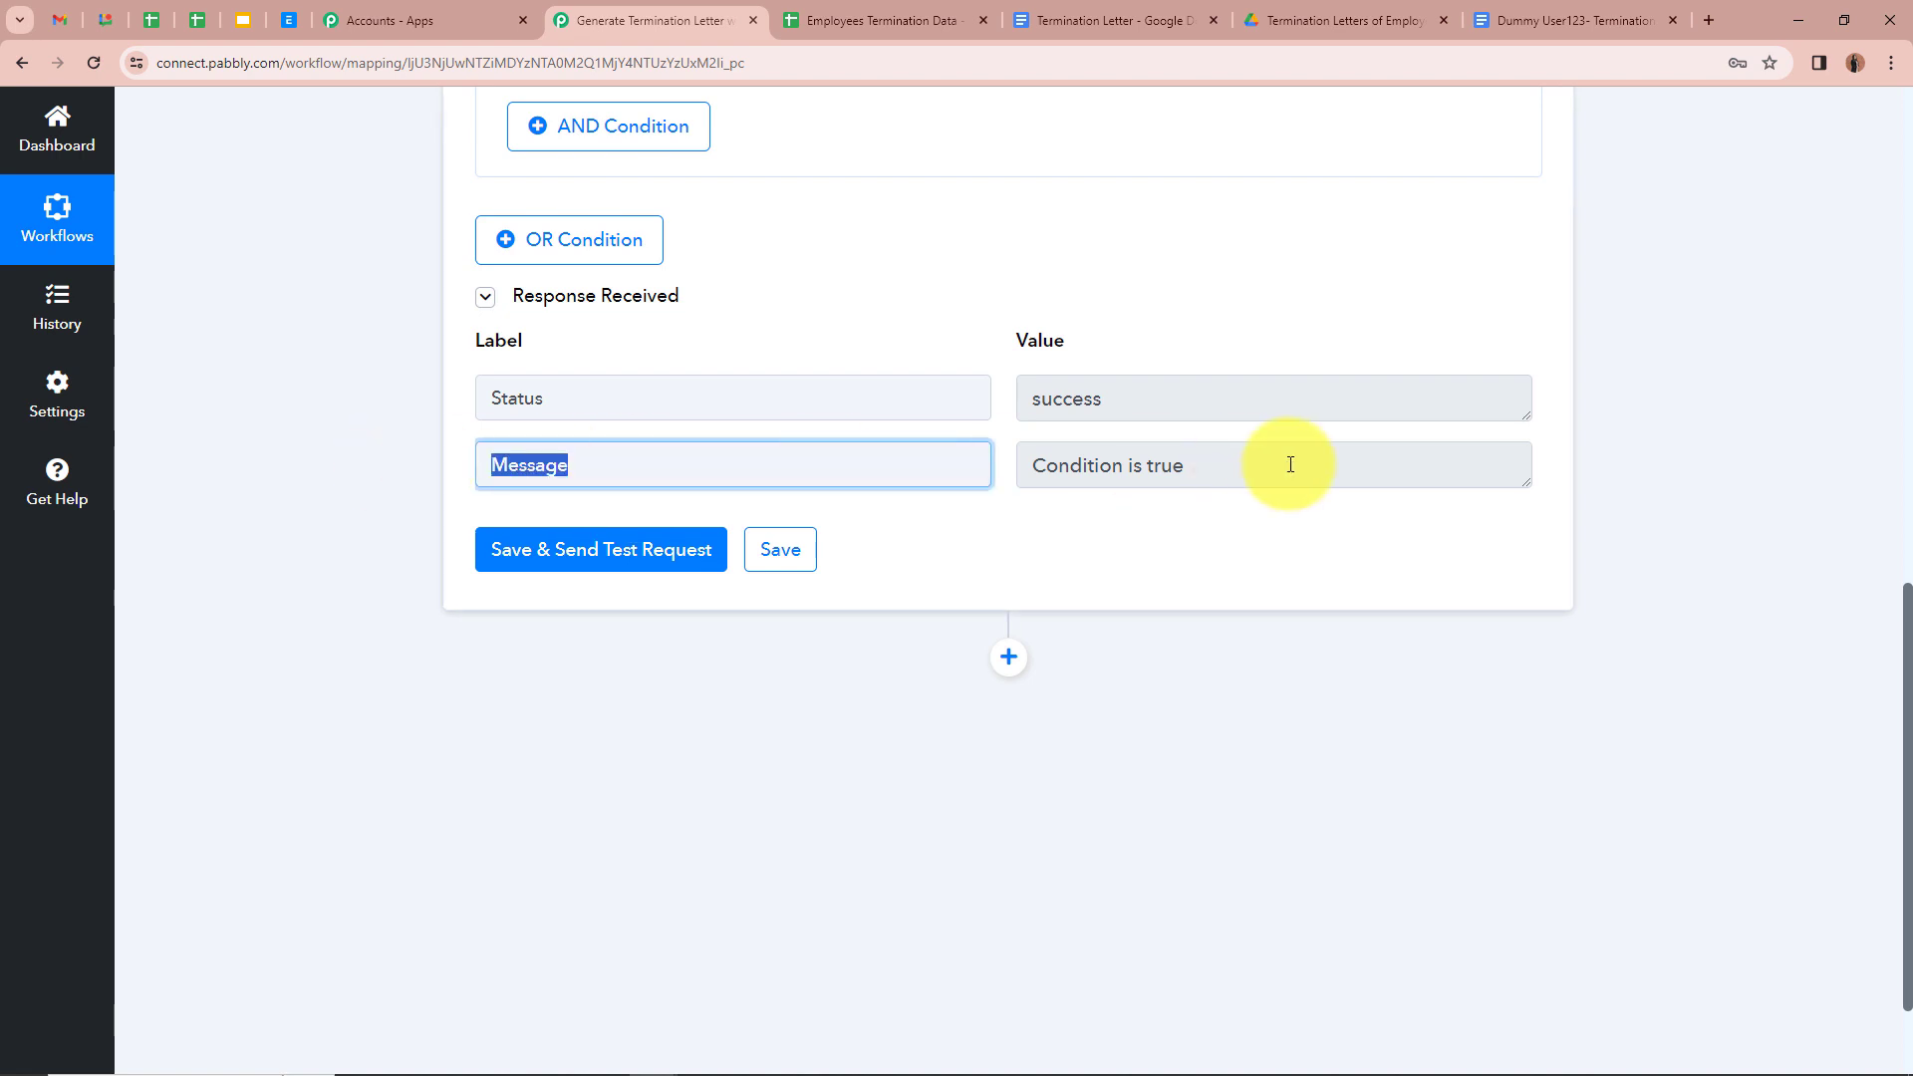
left_click_drag(1291, 464, 454, 445)
left_click(363, 446)
scroll(363, 446, "up", 5)
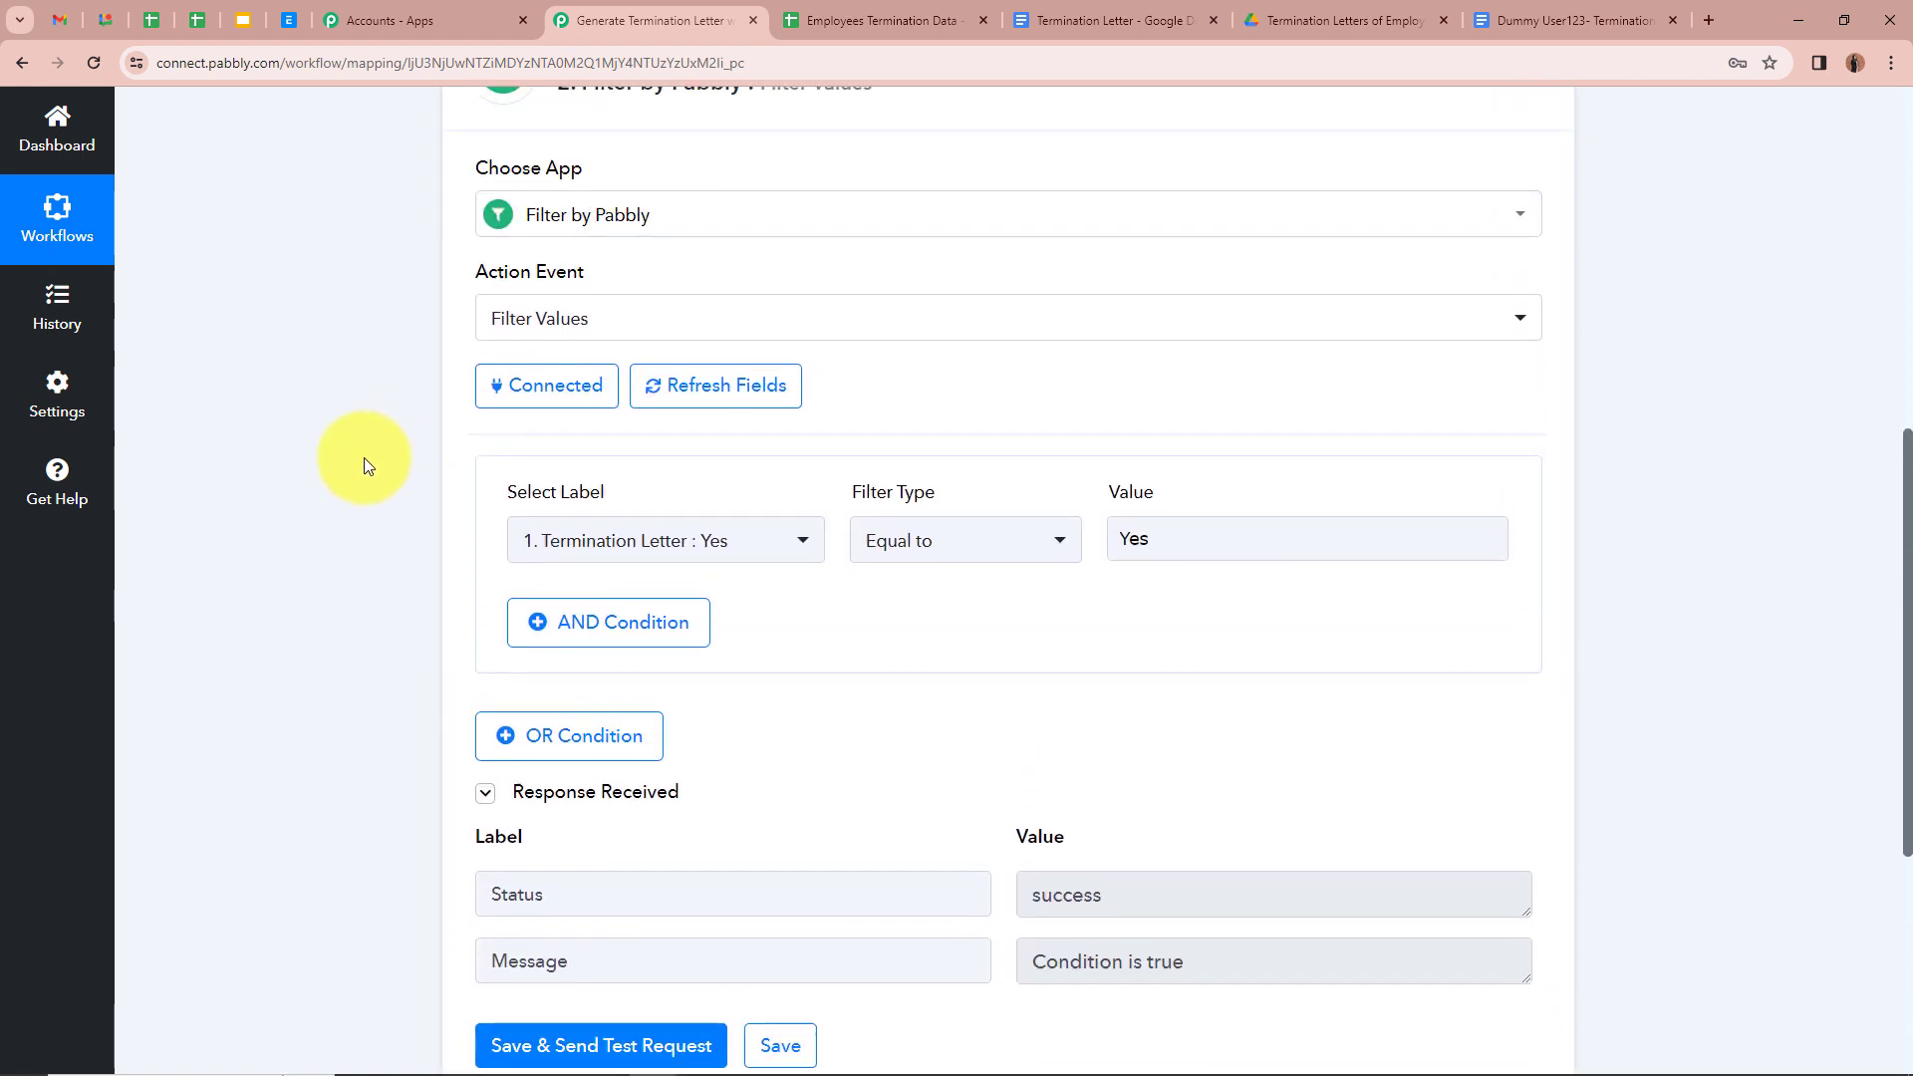
scroll(1229, 483, "up", 2)
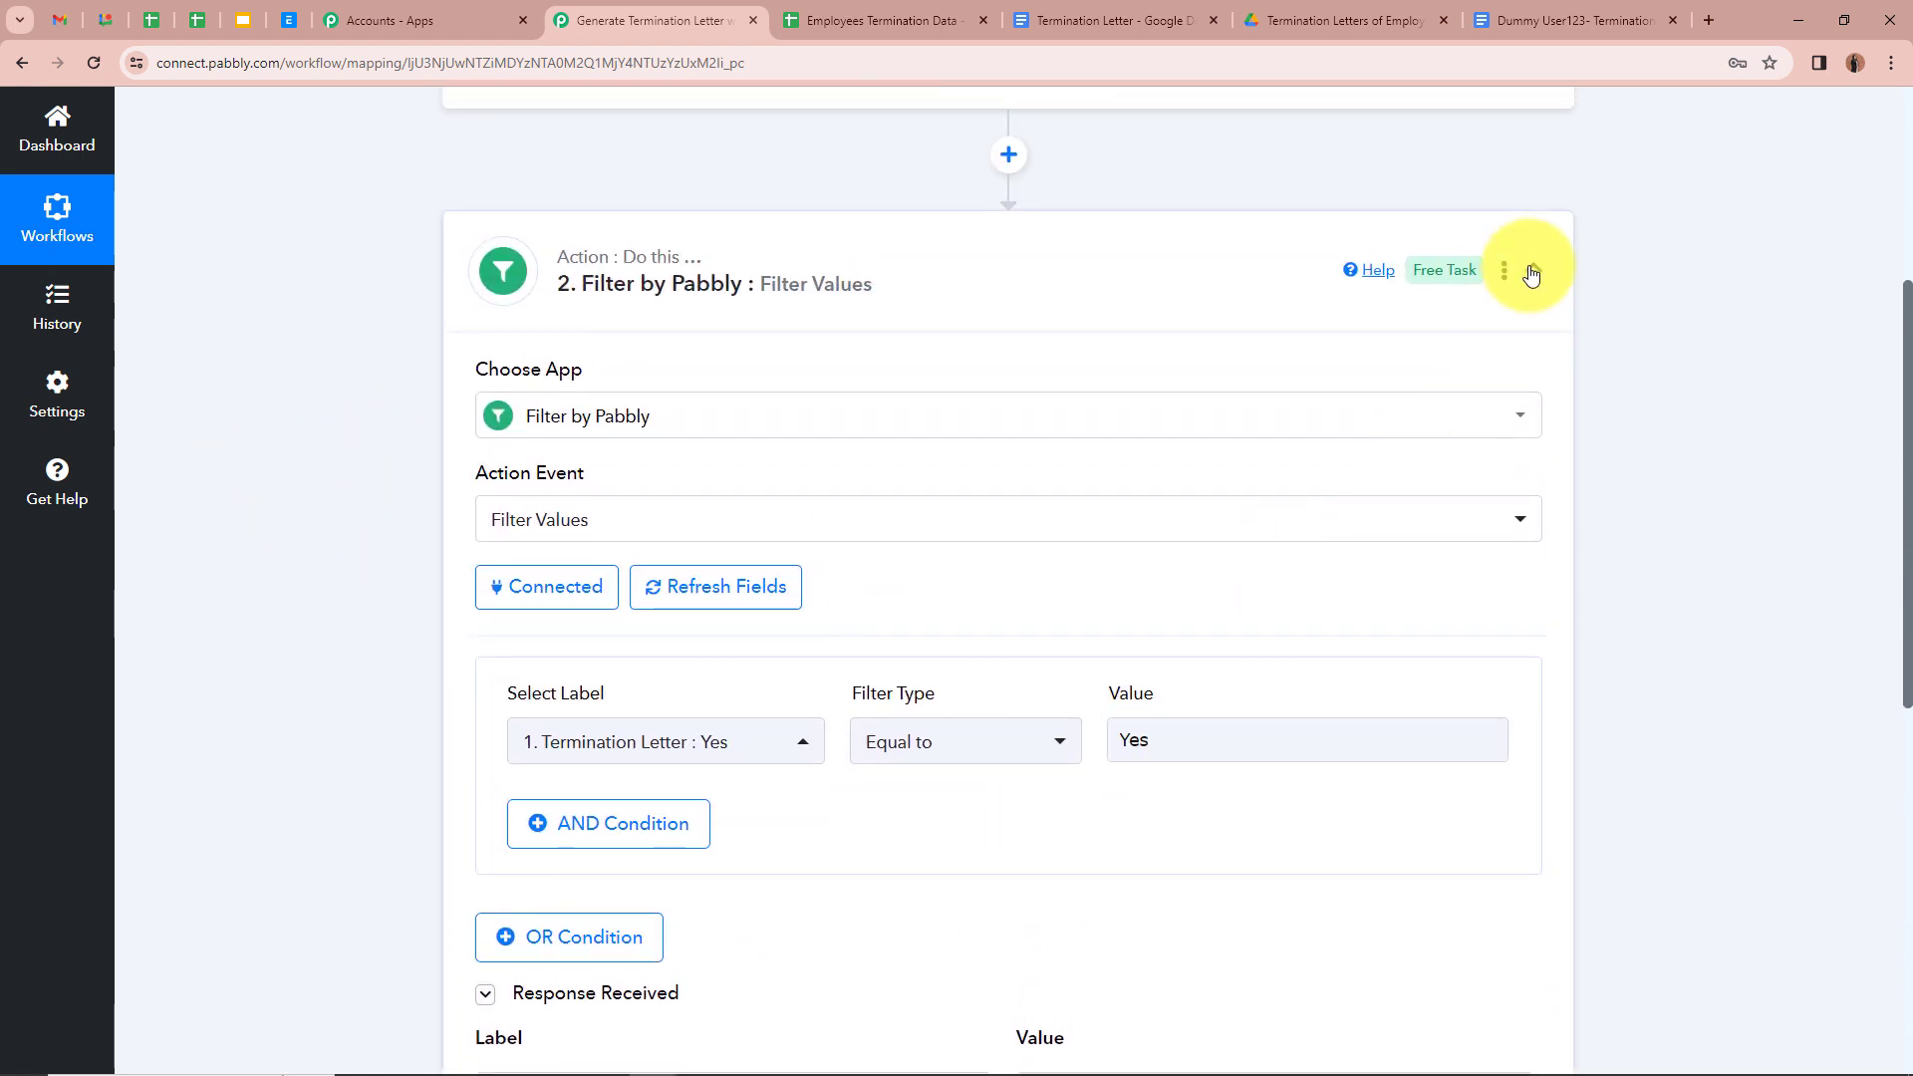
Step: Add a Google Docs 'Create Document from Template' action after the filter step
left_click(1531, 275)
scroll(392, 340, "up", 1)
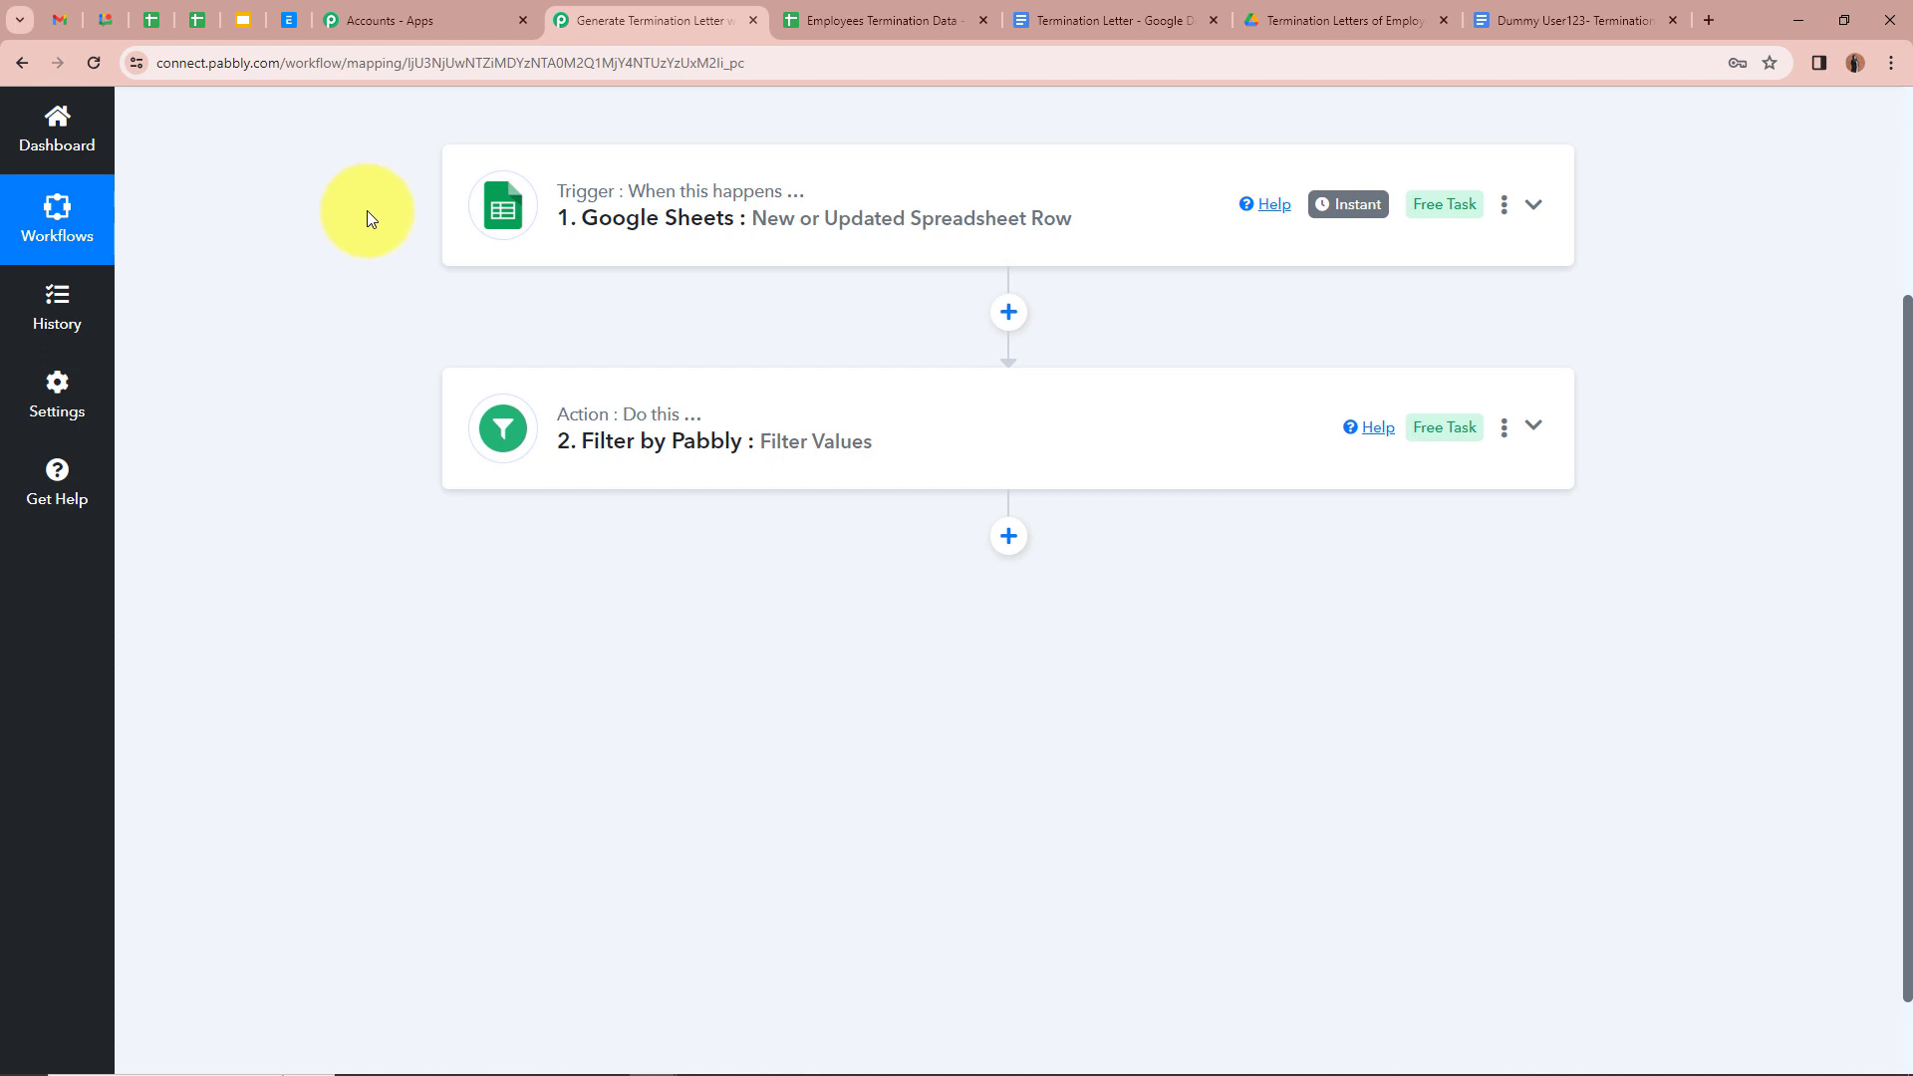
left_click(1009, 541)
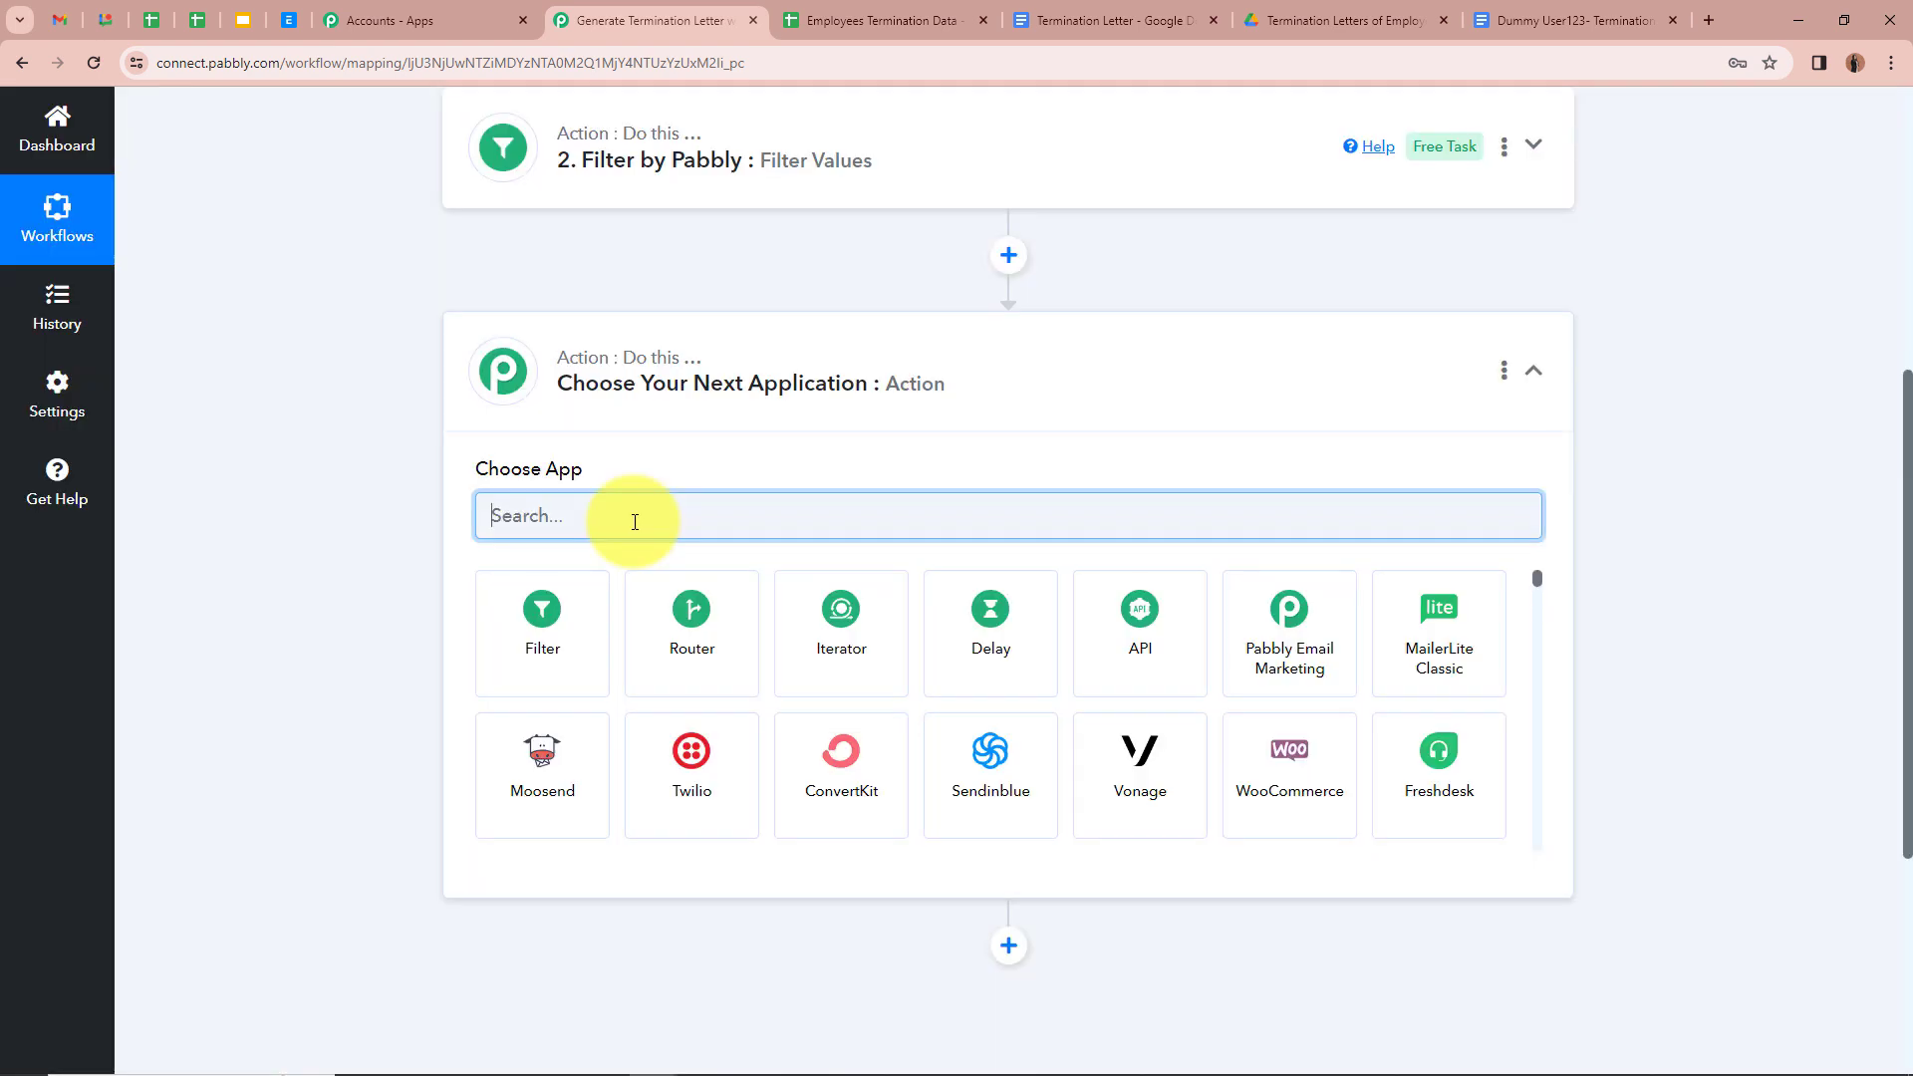
type("Goo")
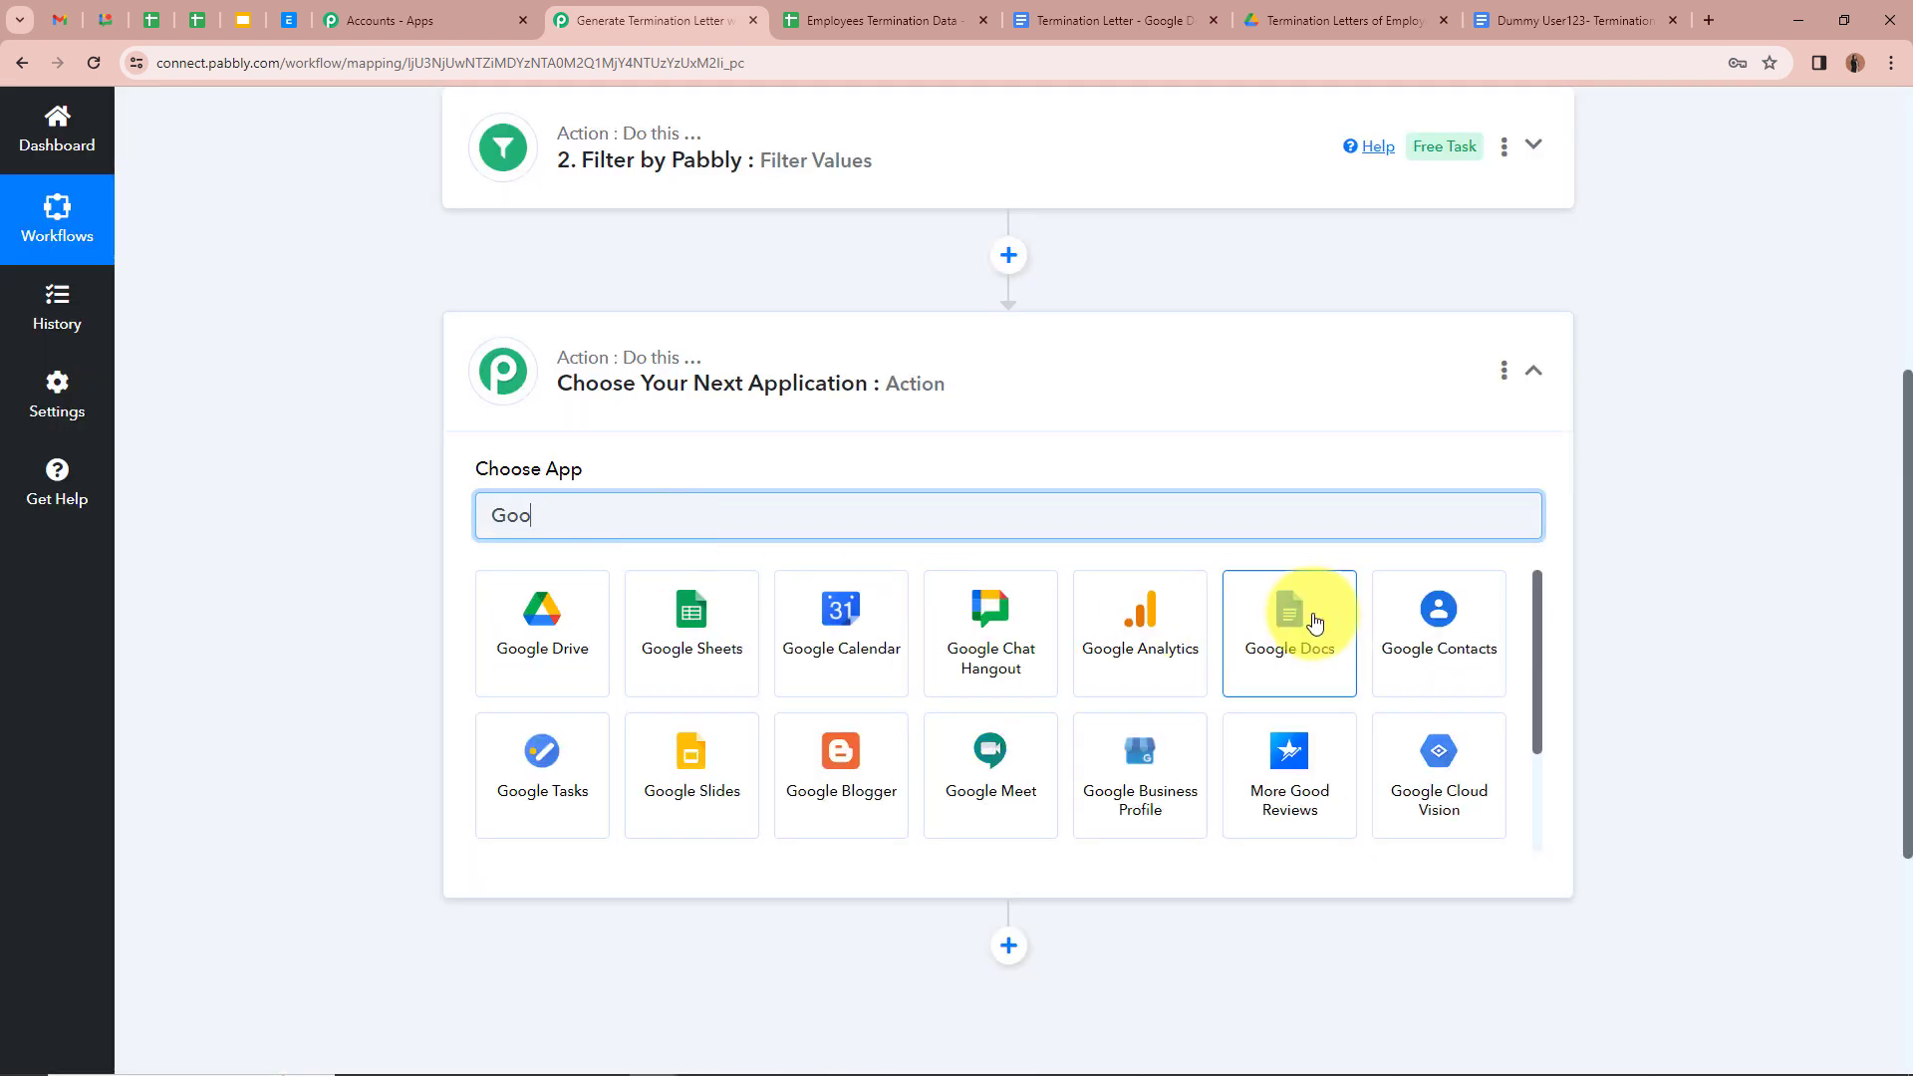
left_click(1307, 623)
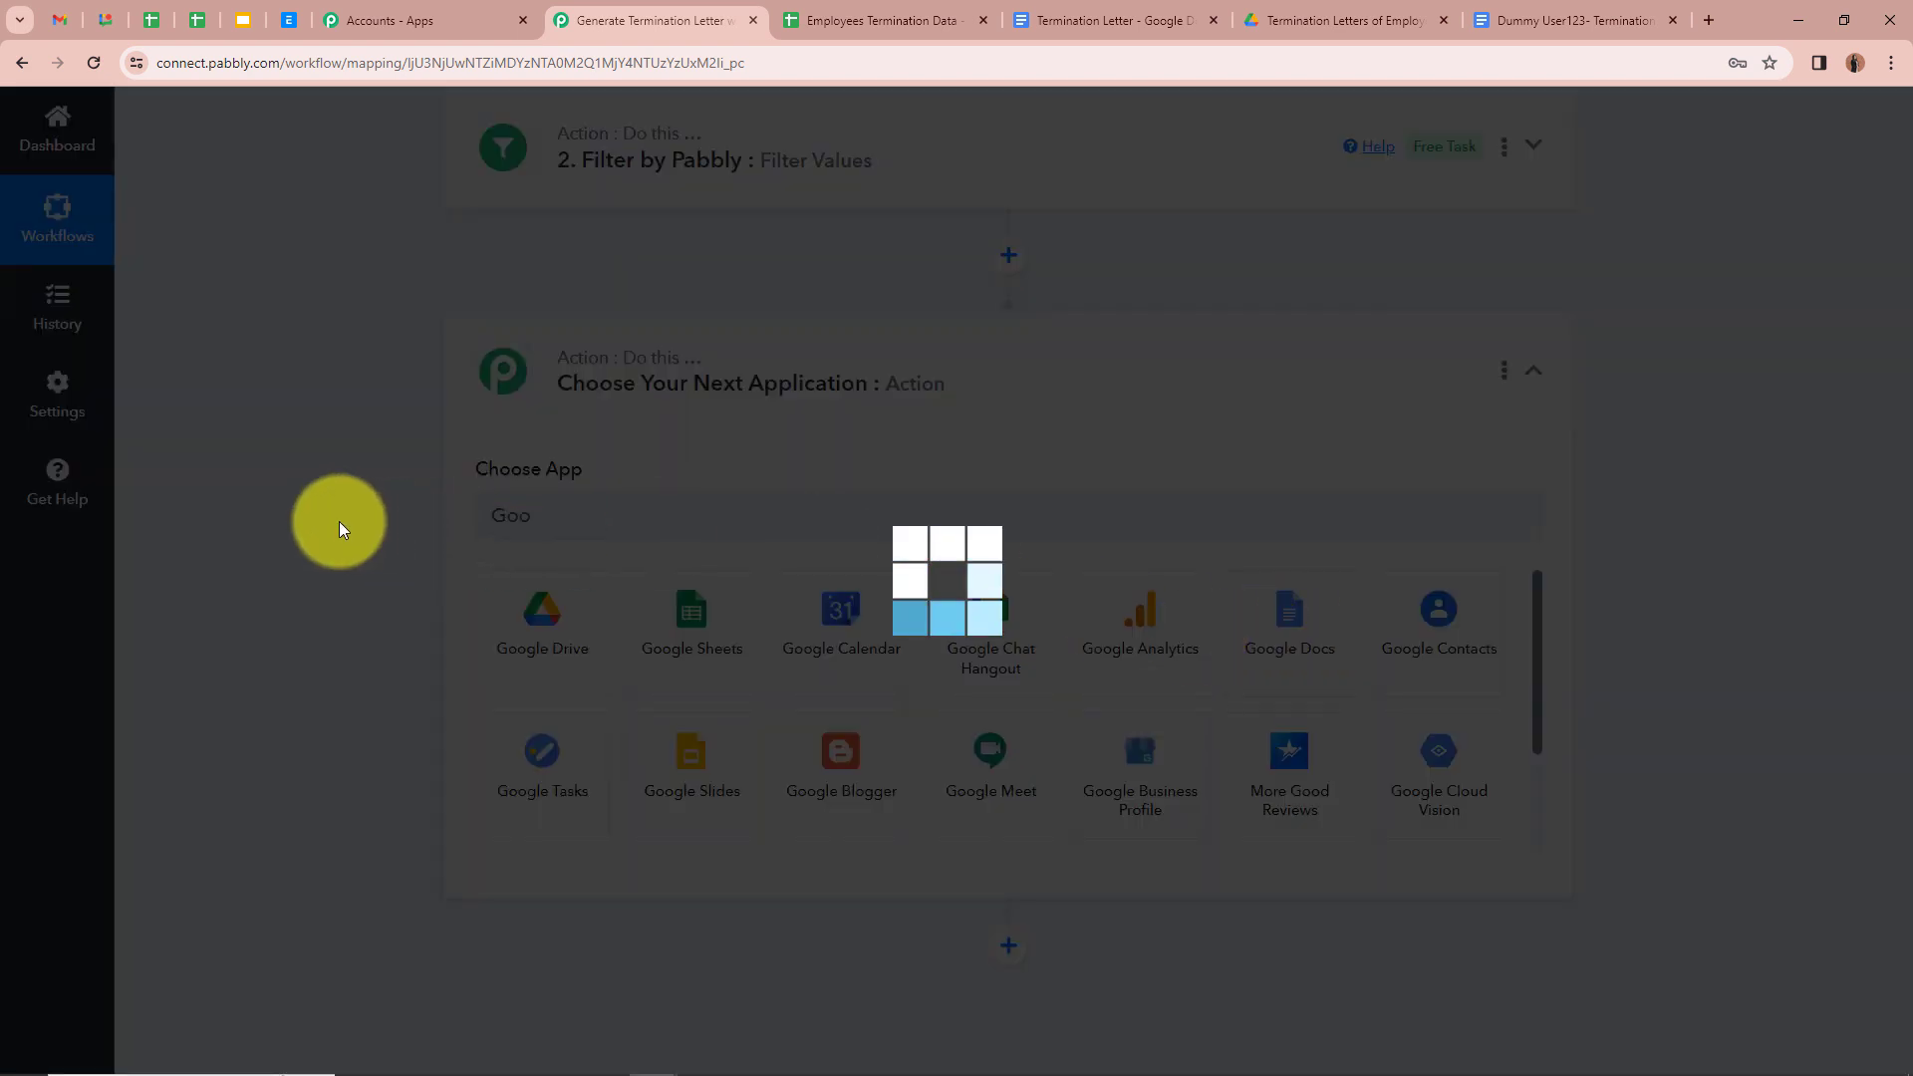
left_click(722, 618)
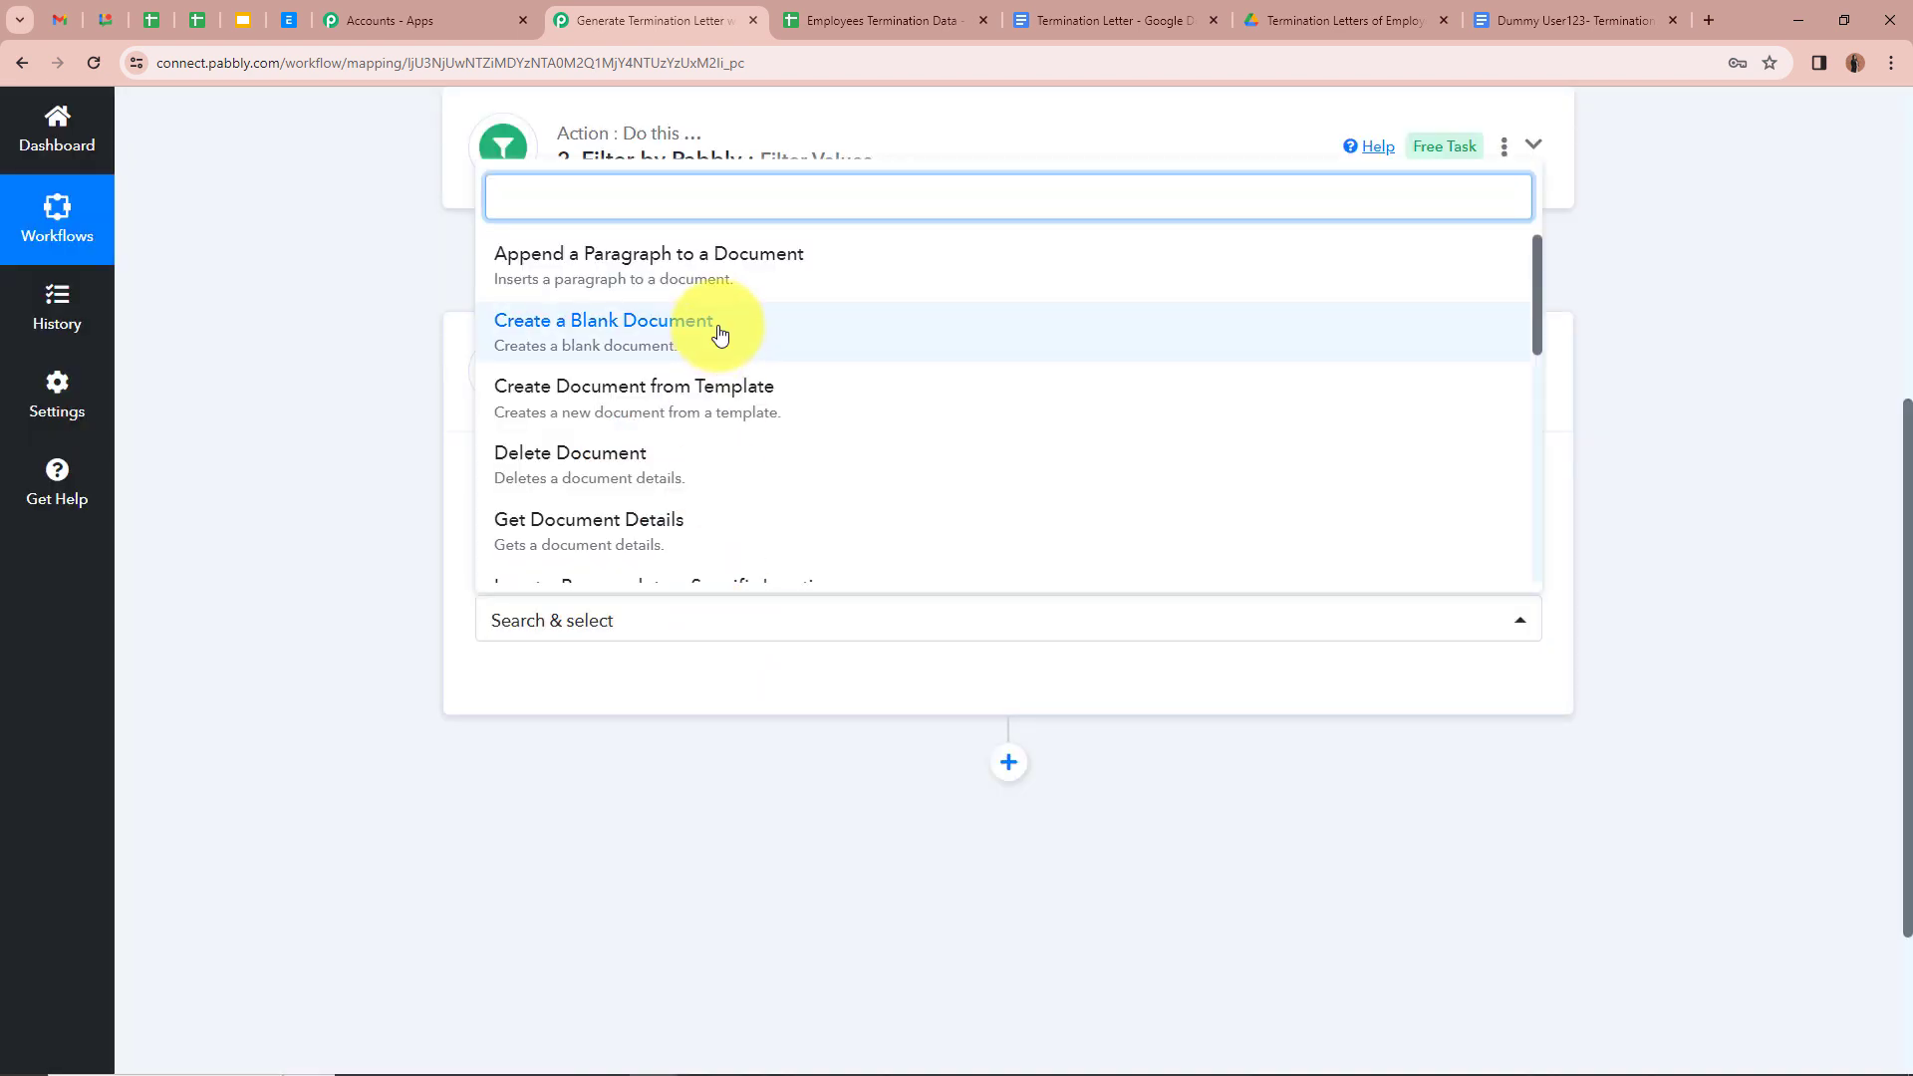
left_click(802, 397)
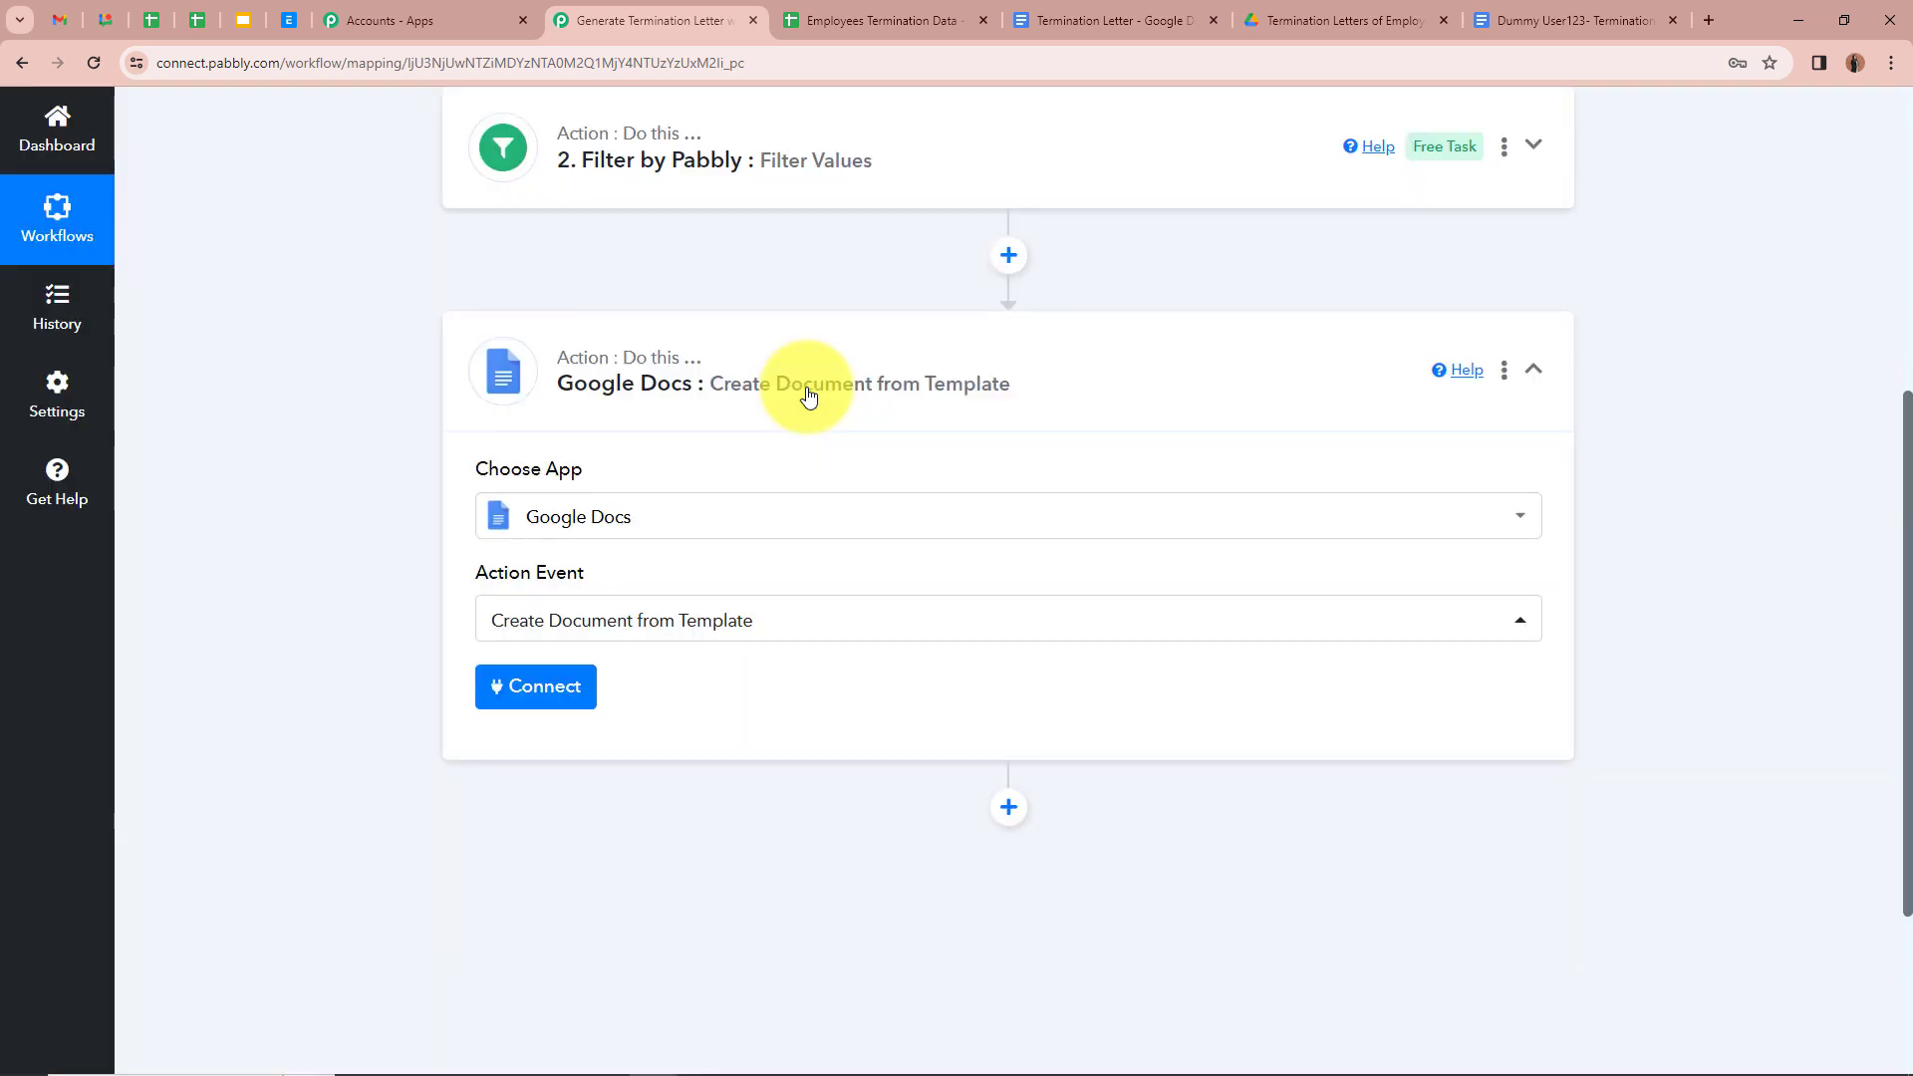
left_click(1074, 20)
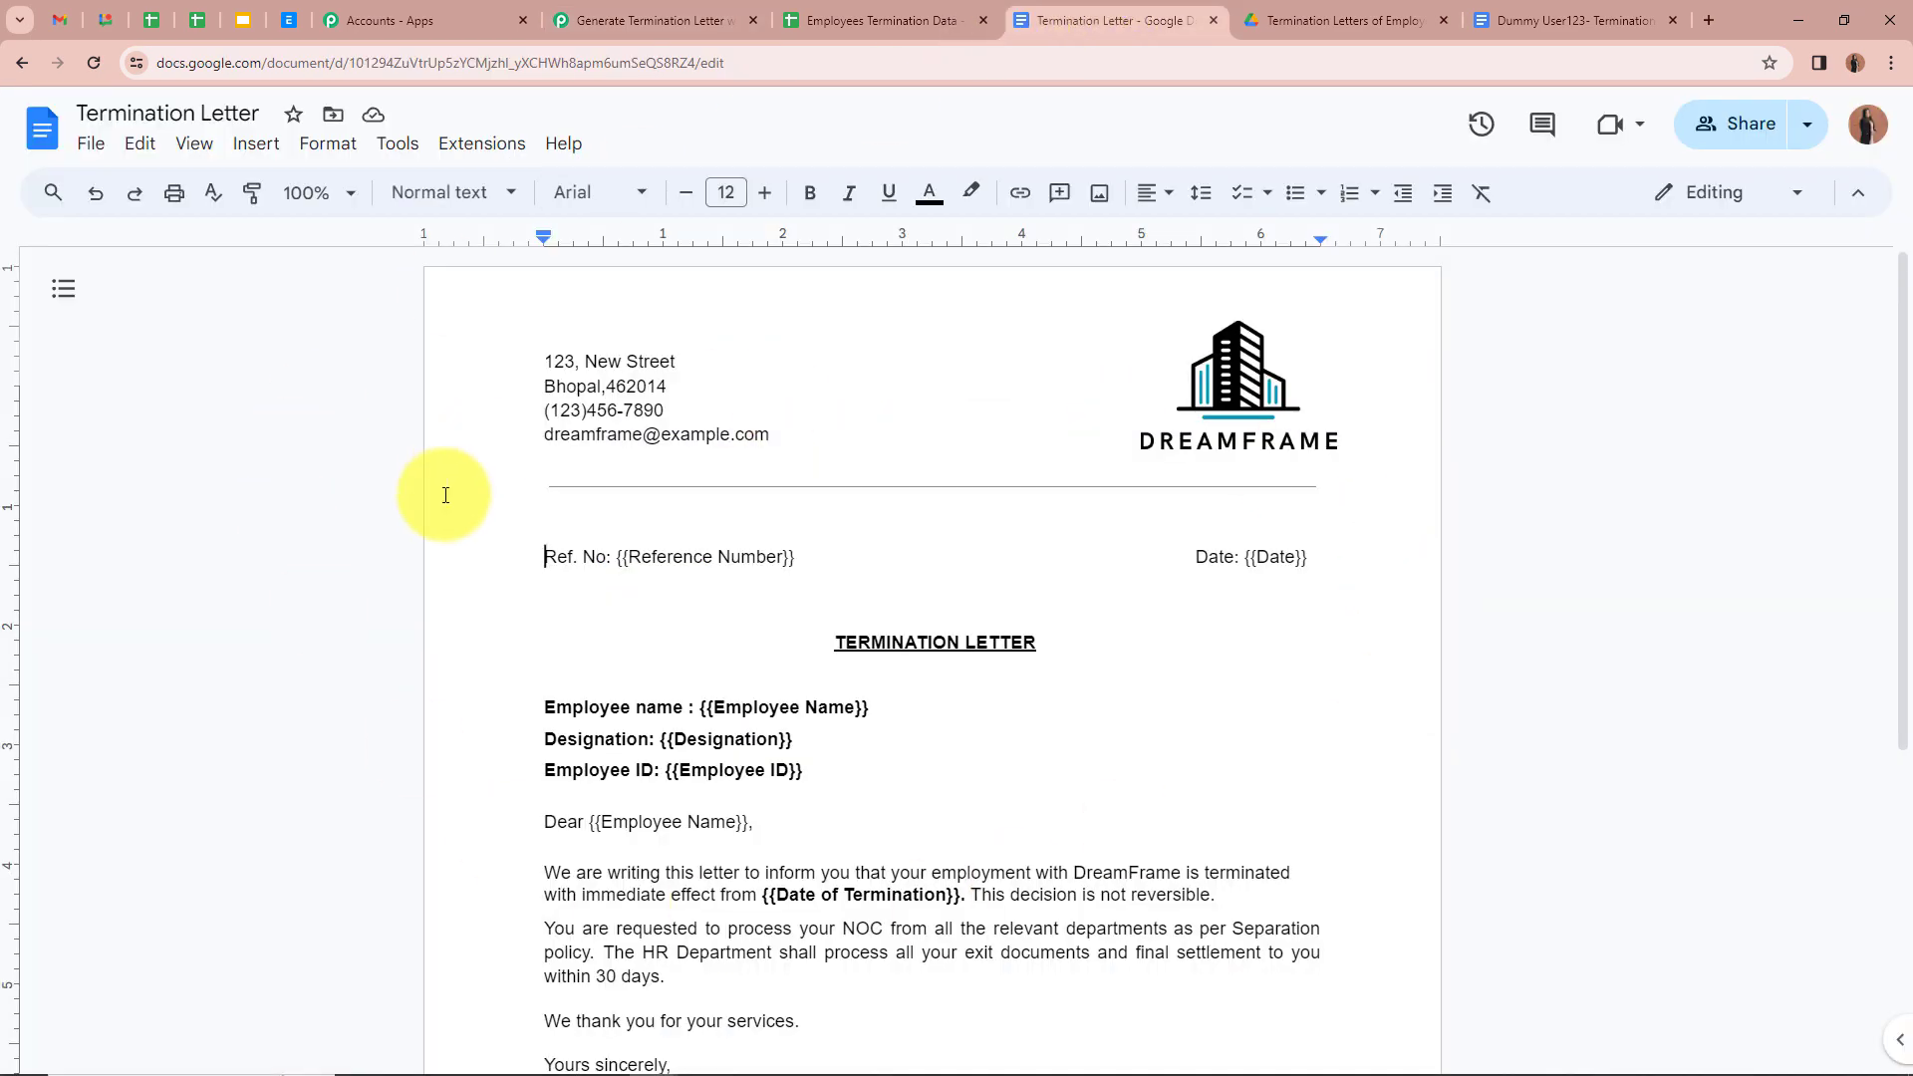
Step: Scroll the template to check its {{Employee Name}}, {{Designation}} and {{Date of Termination}} placeholders
scroll(453, 550, "down", 4)
scroll(454, 550, "up", 4)
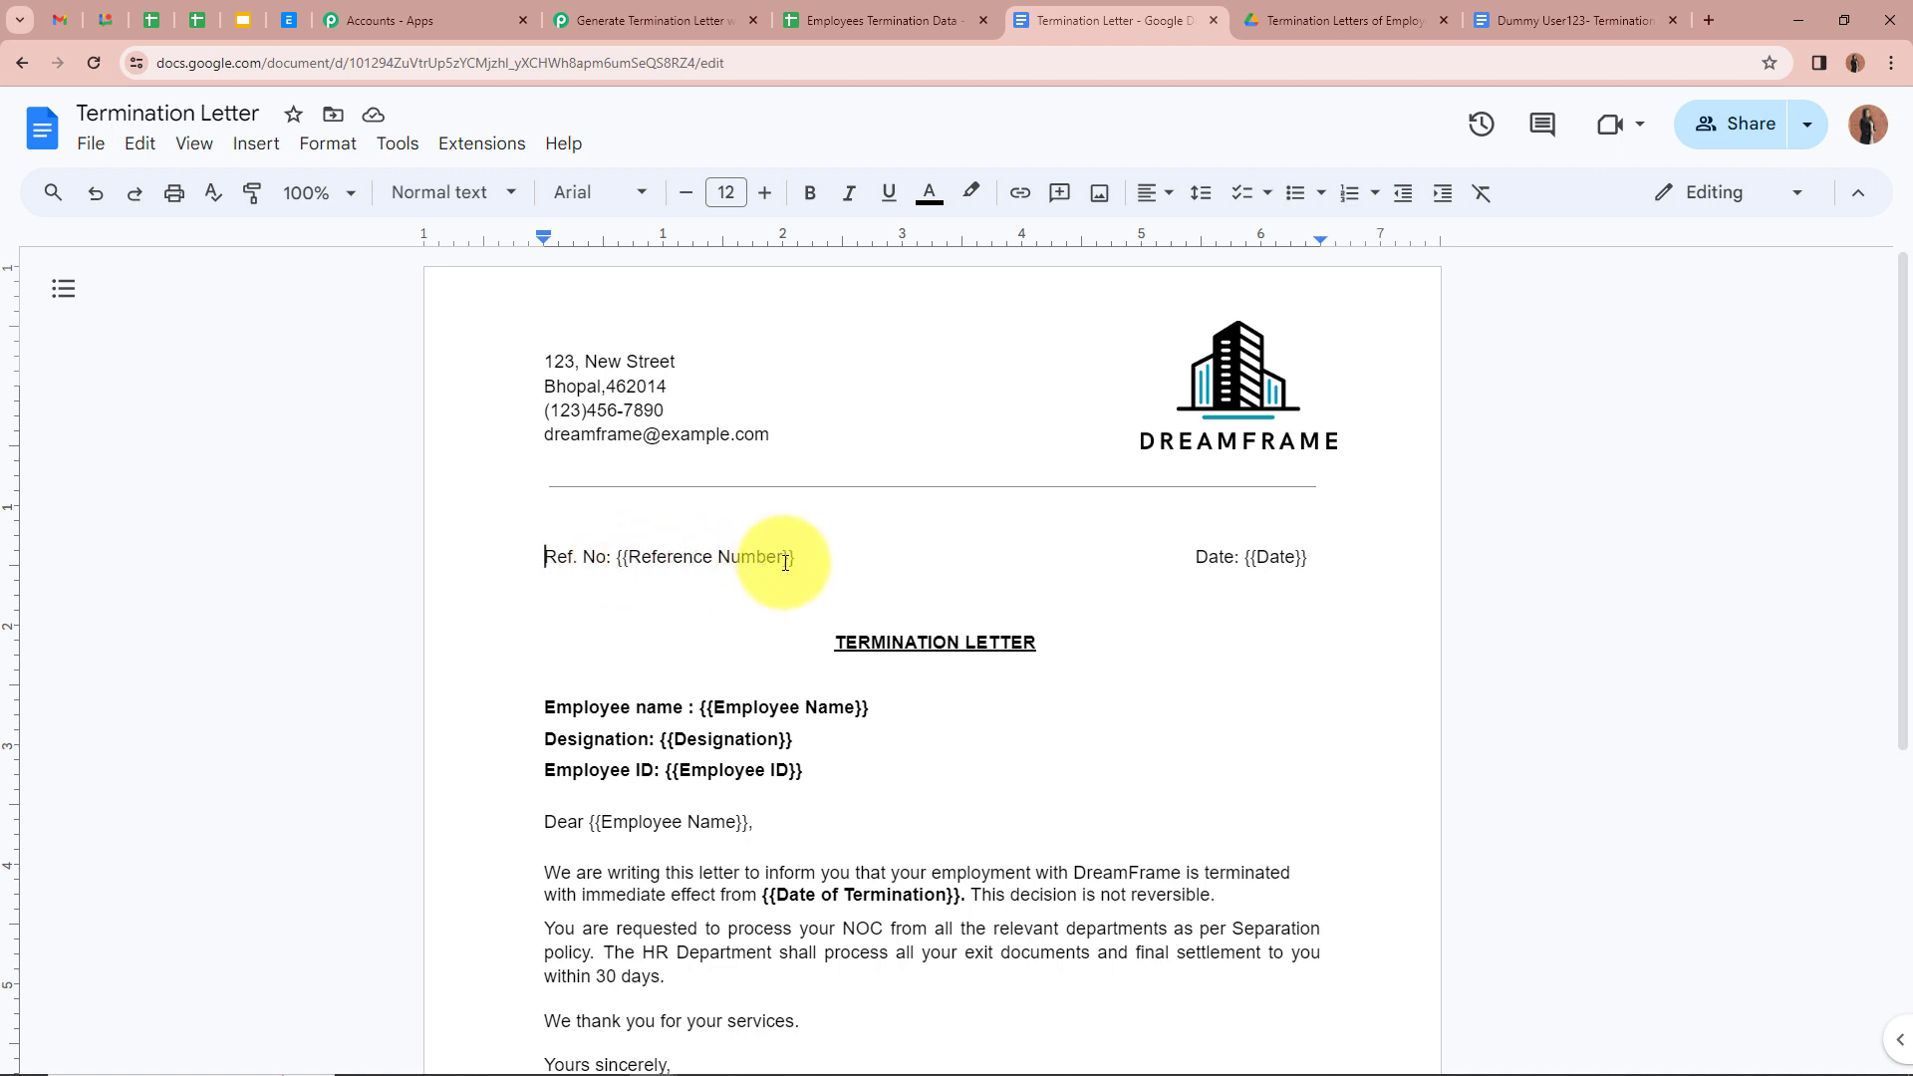
scroll(778, 583, "down", 1)
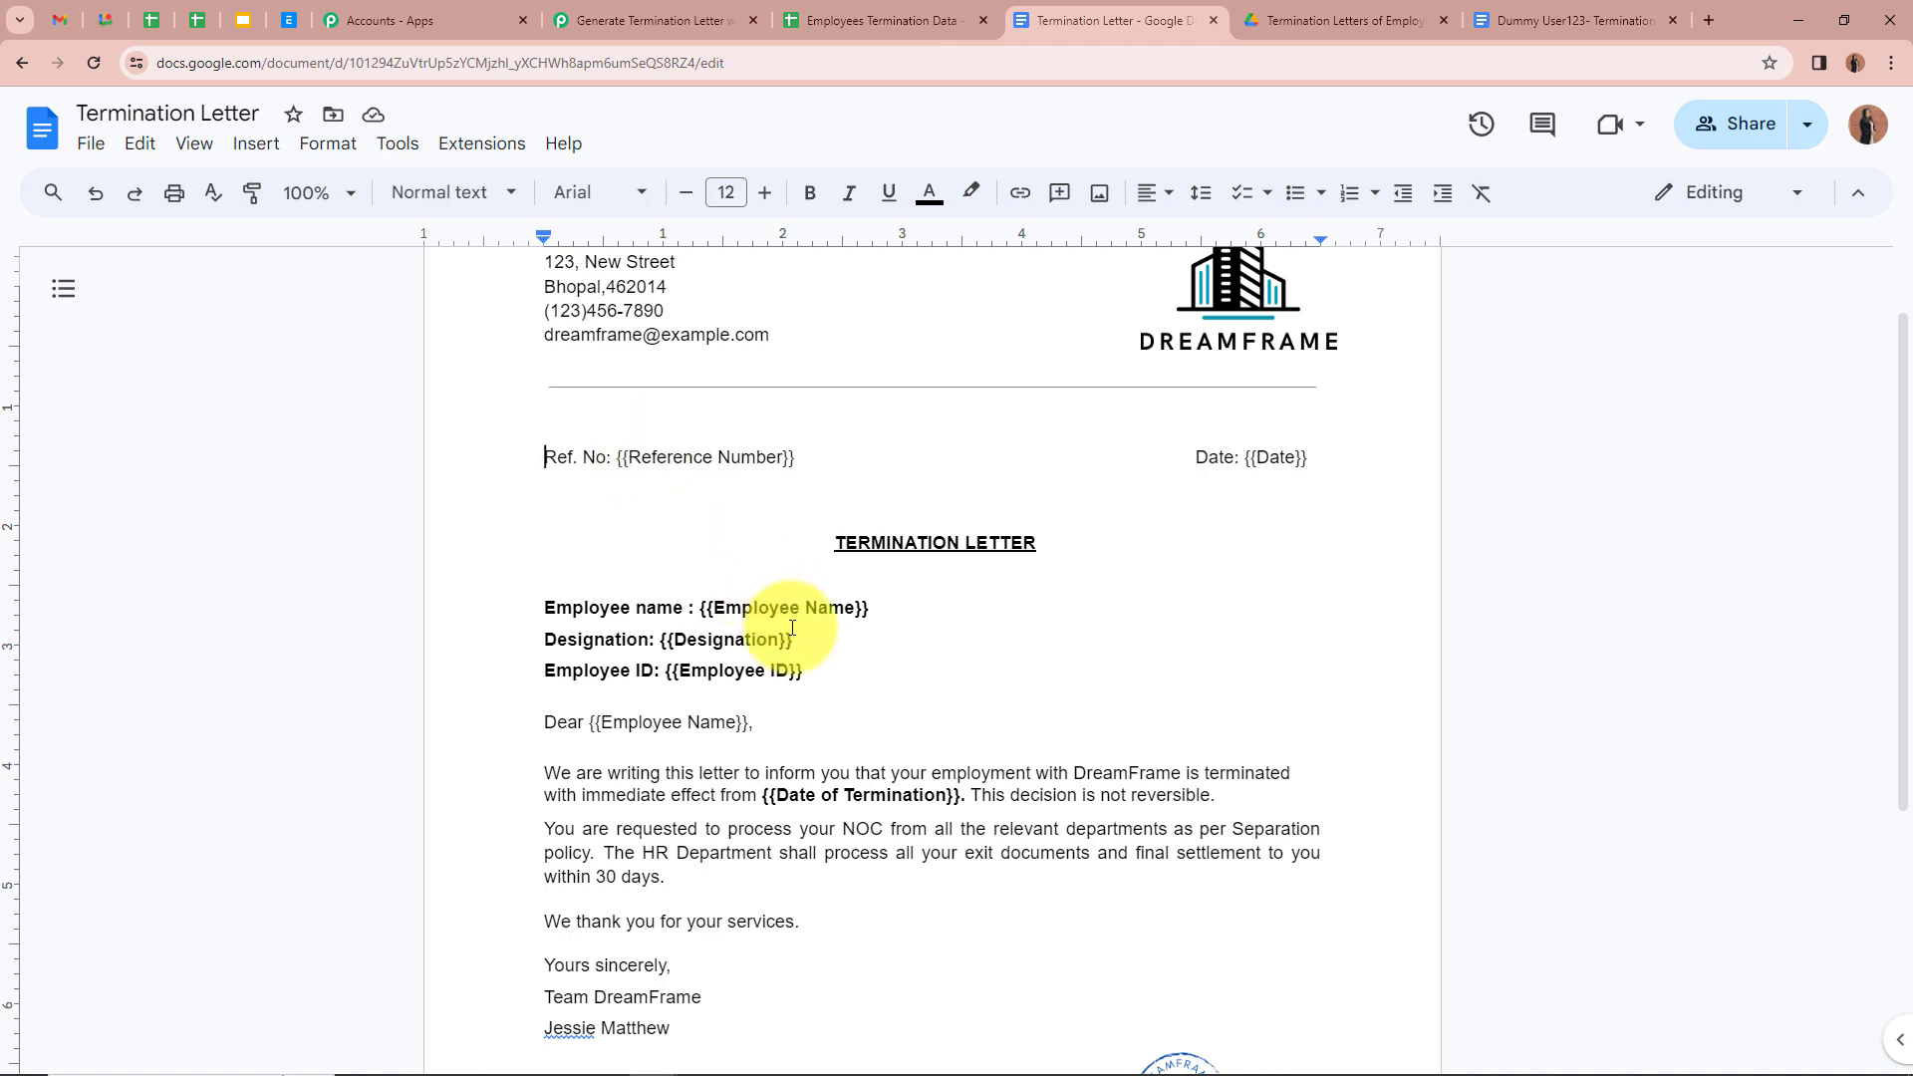
scroll(808, 733, "down", 3)
scroll(803, 733, "up", 4)
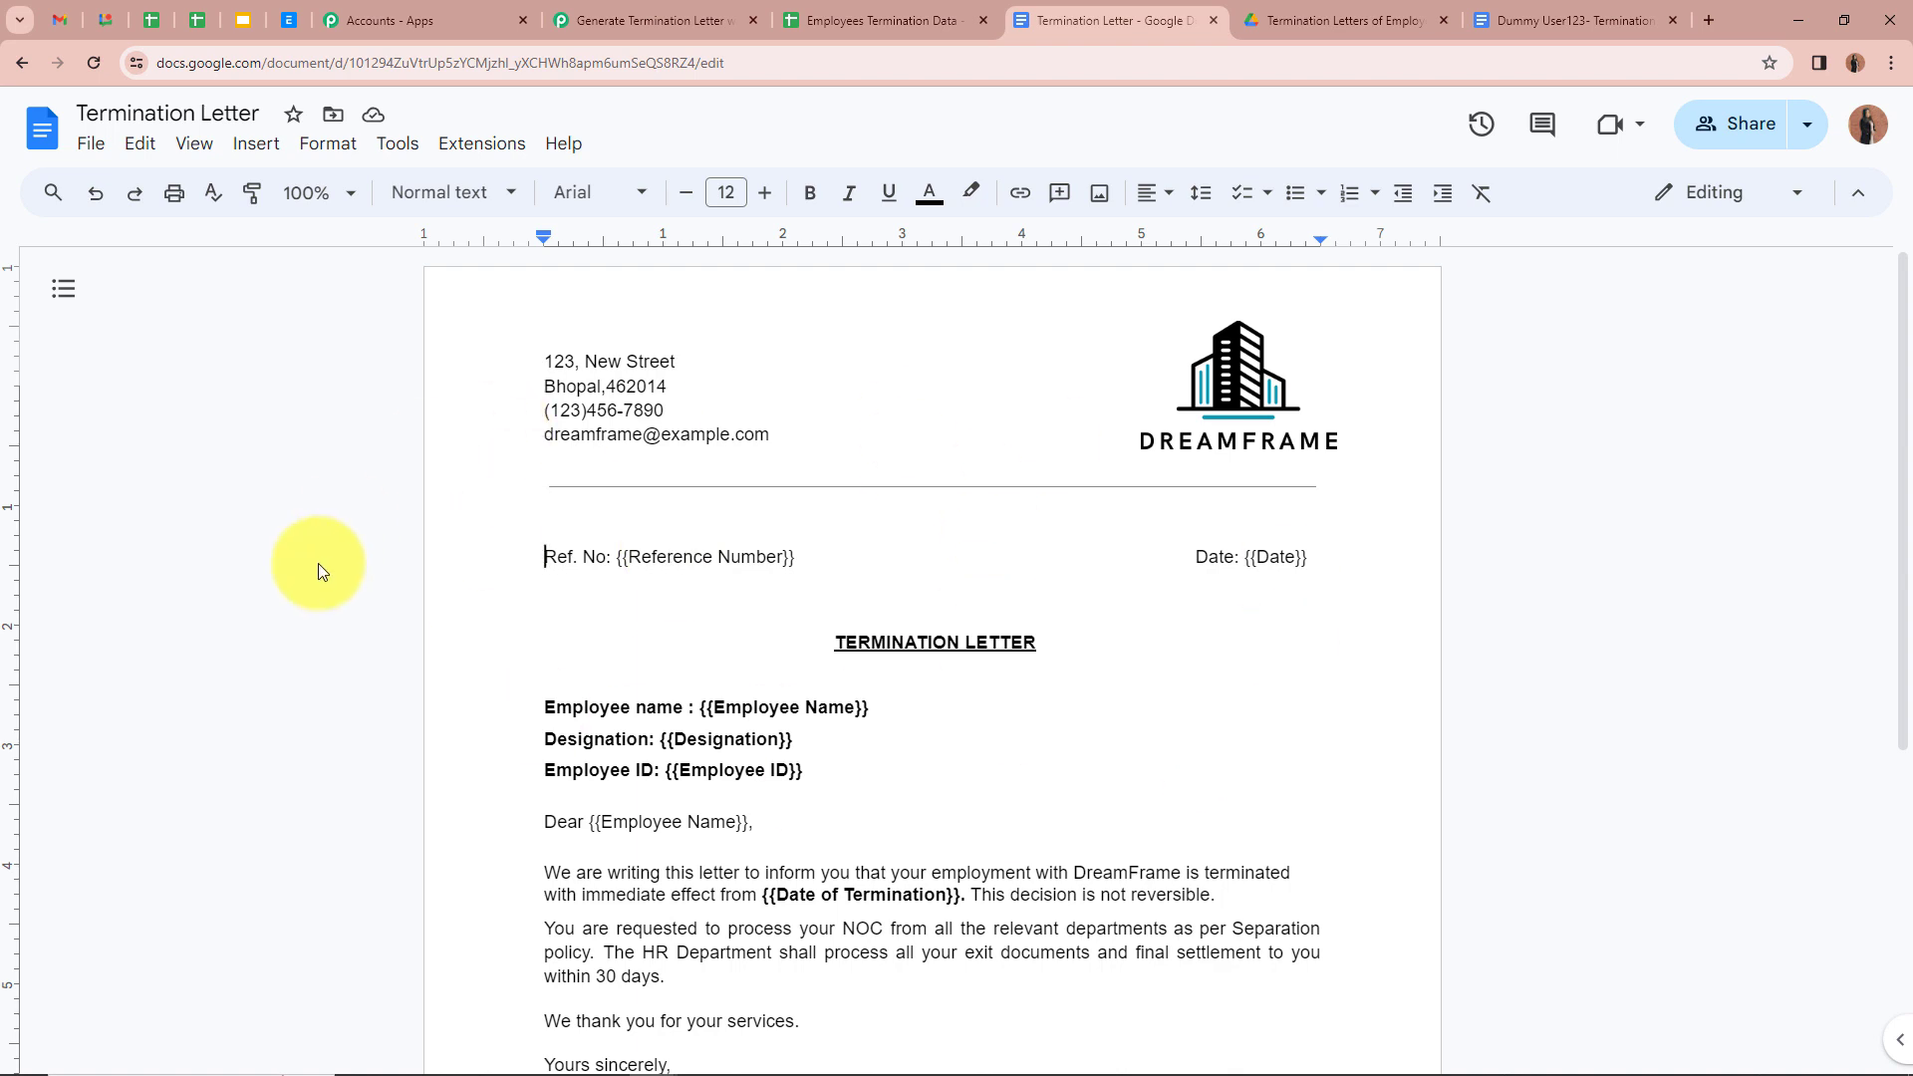
left_click(652, 20)
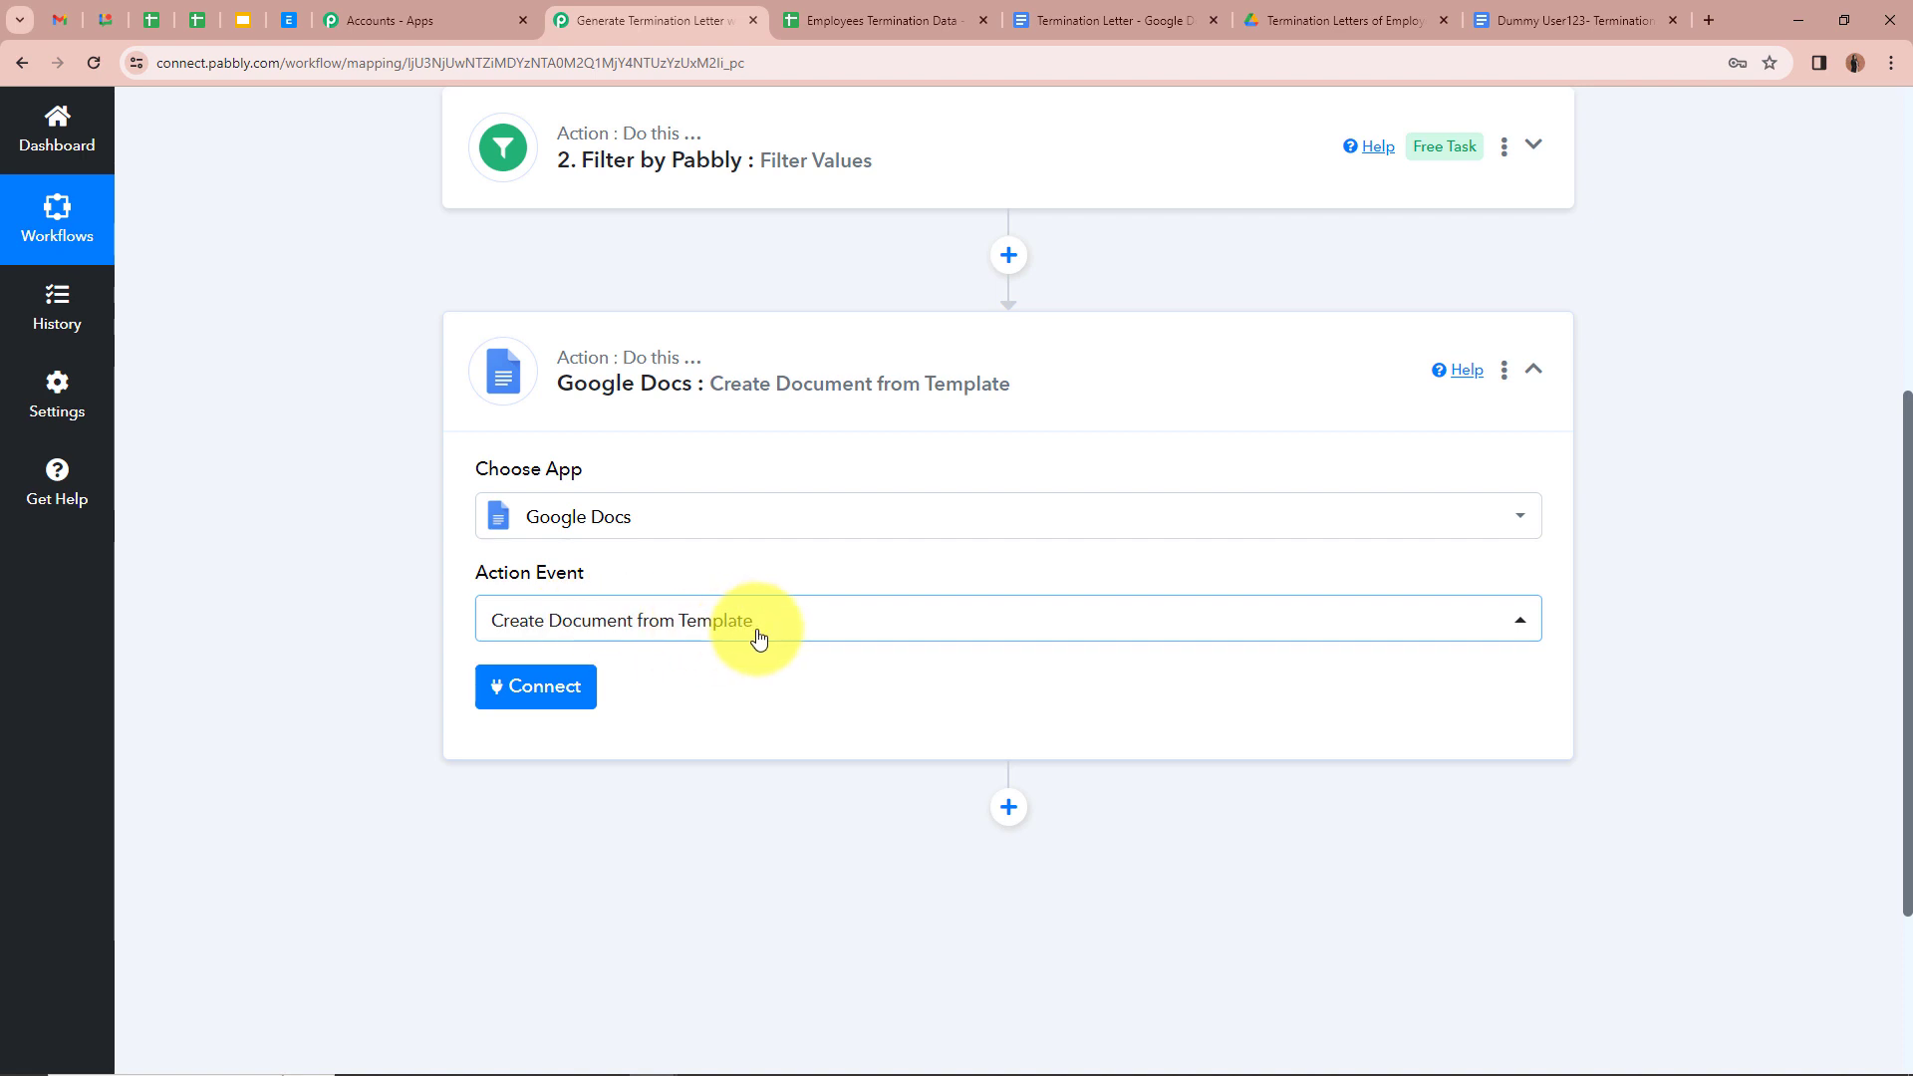
Step: Add a new Google account connection to the Google Docs step and allow Pabbly access
left_click(513, 693)
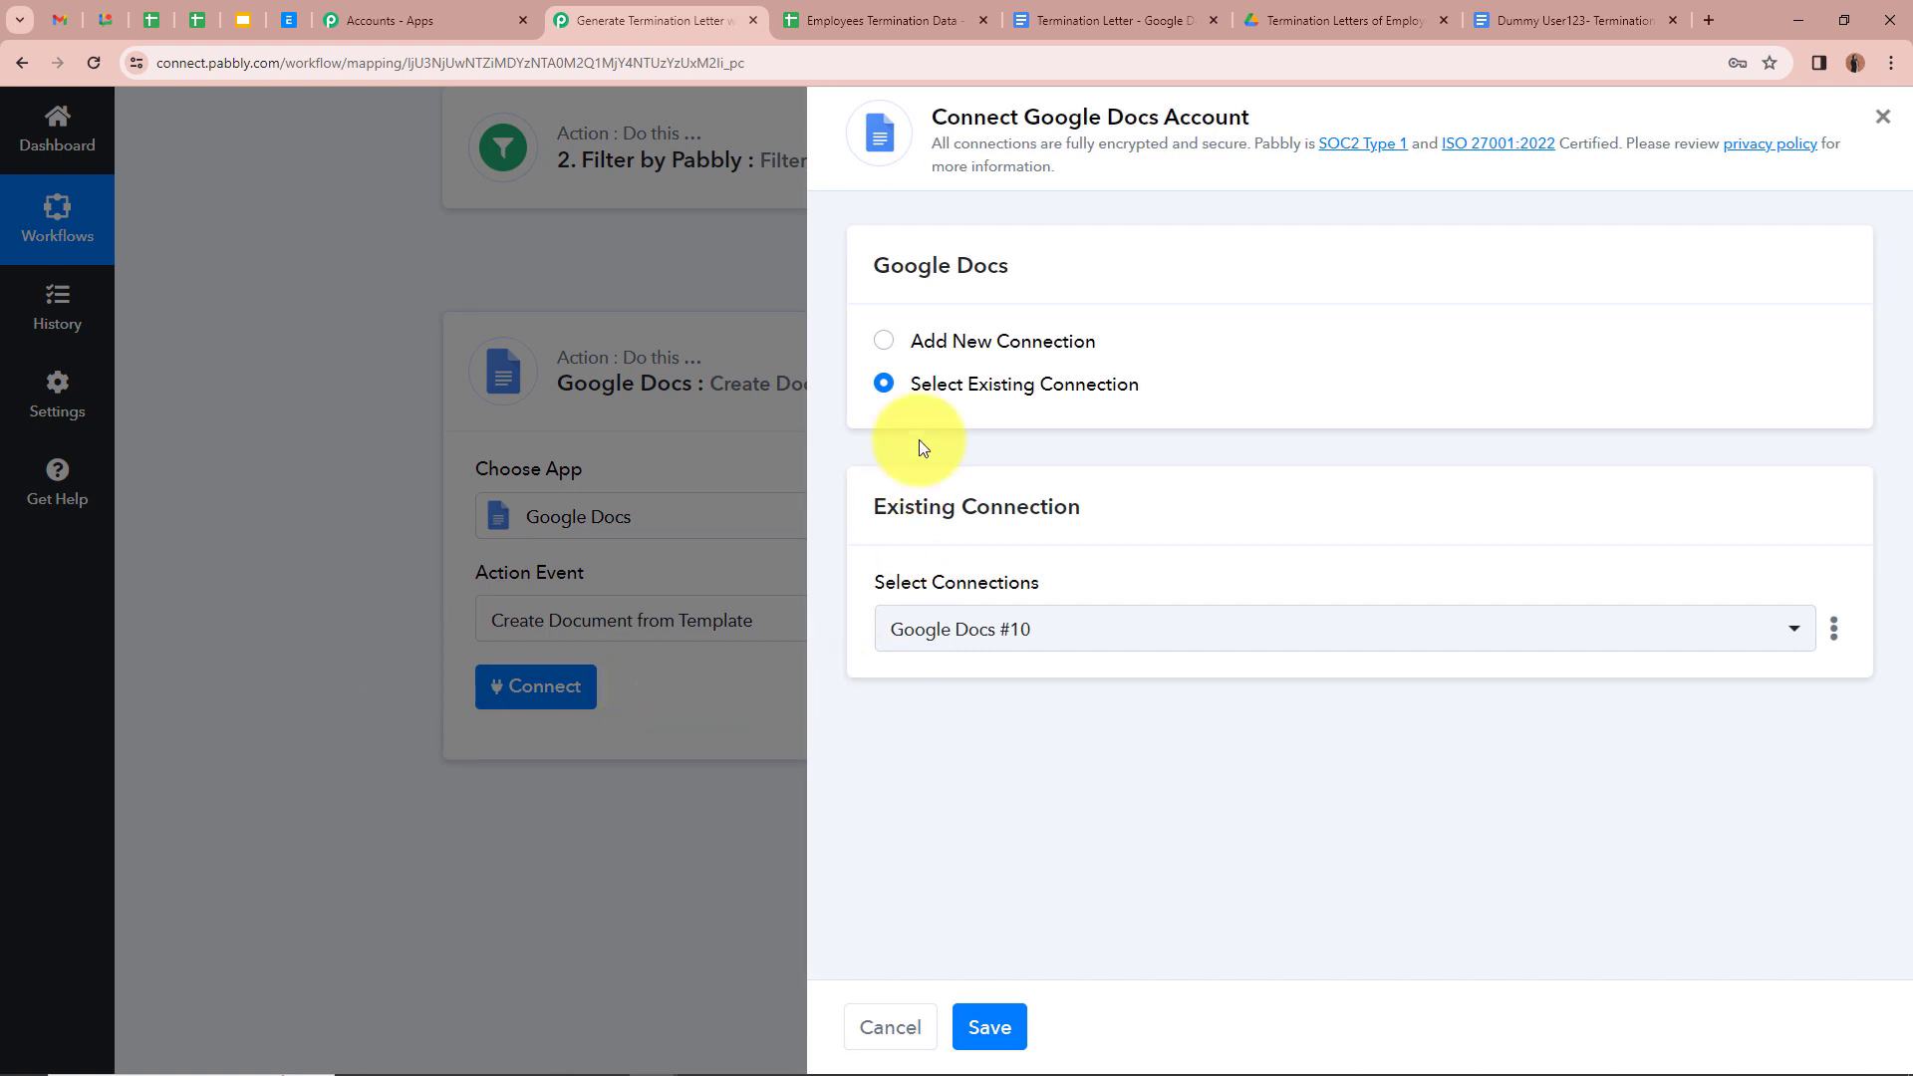
left_click(883, 342)
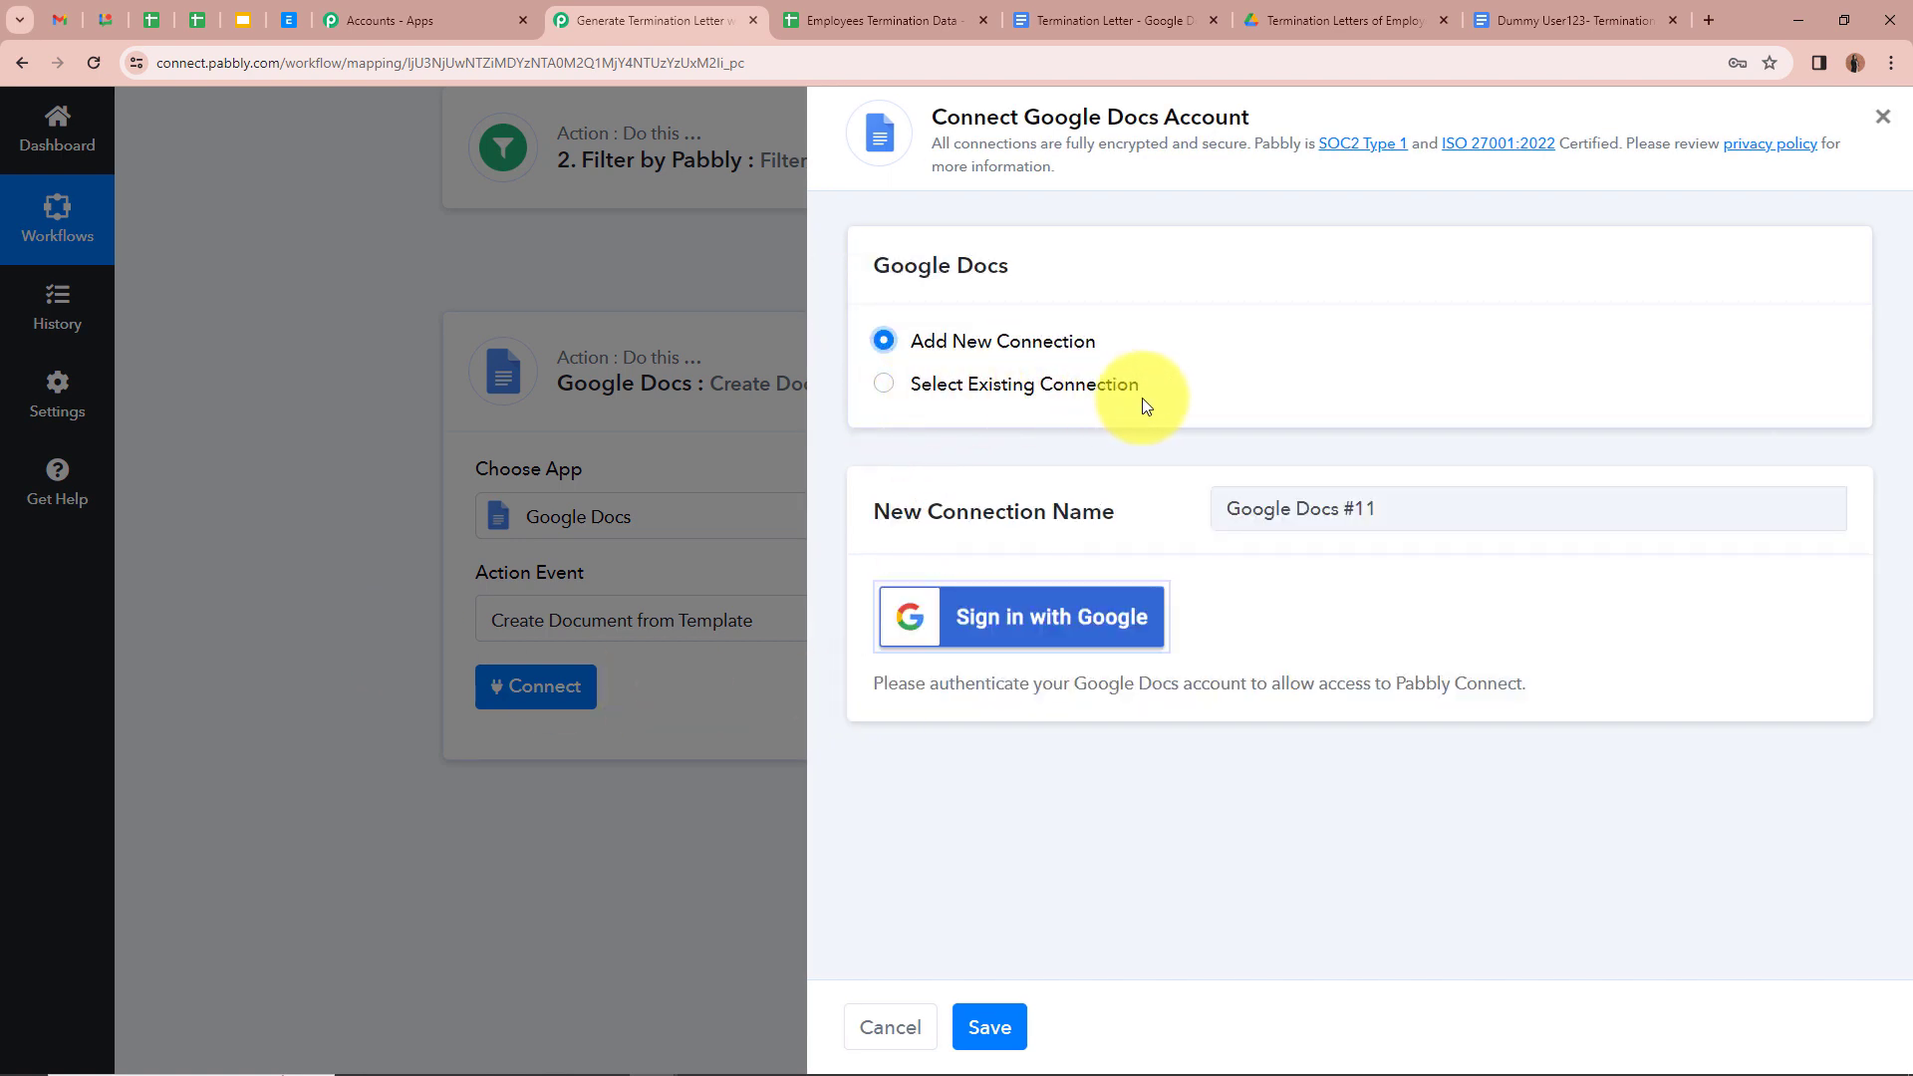
left_click(1013, 625)
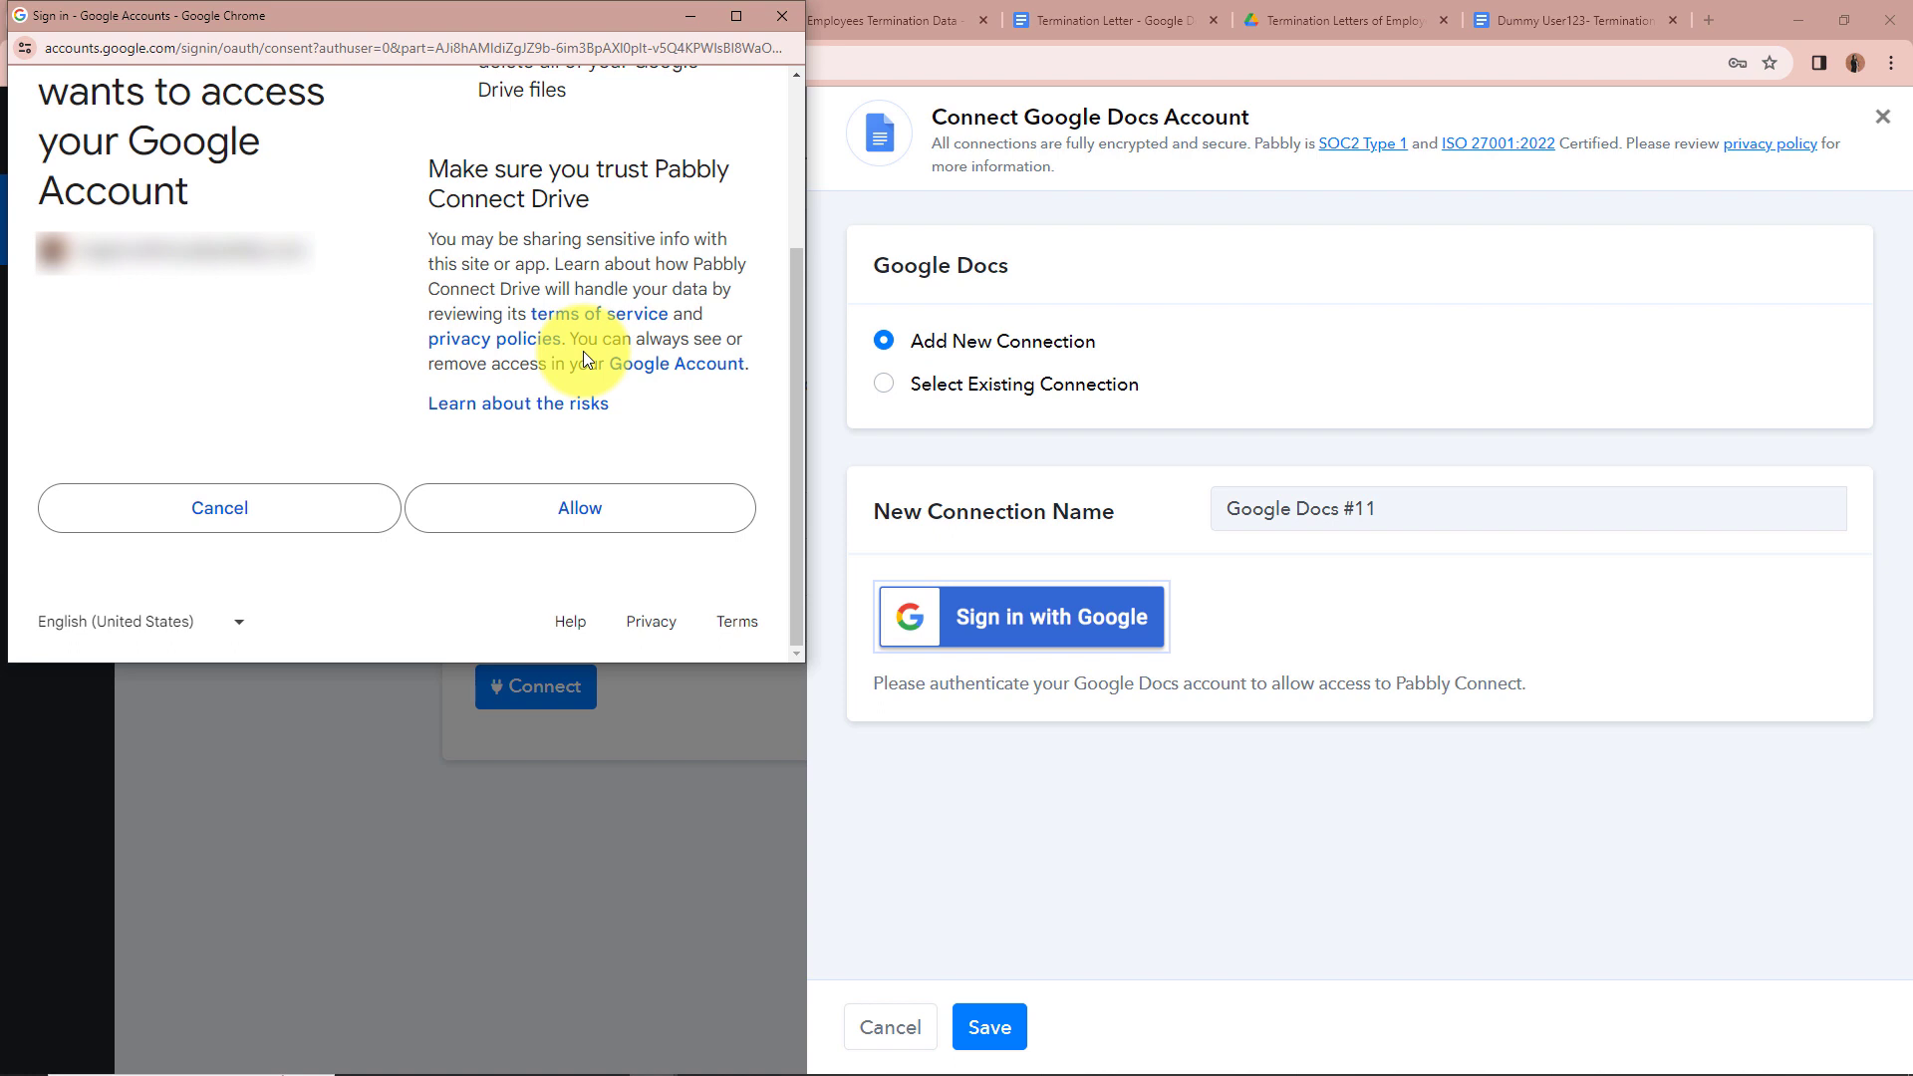
left_click(617, 522)
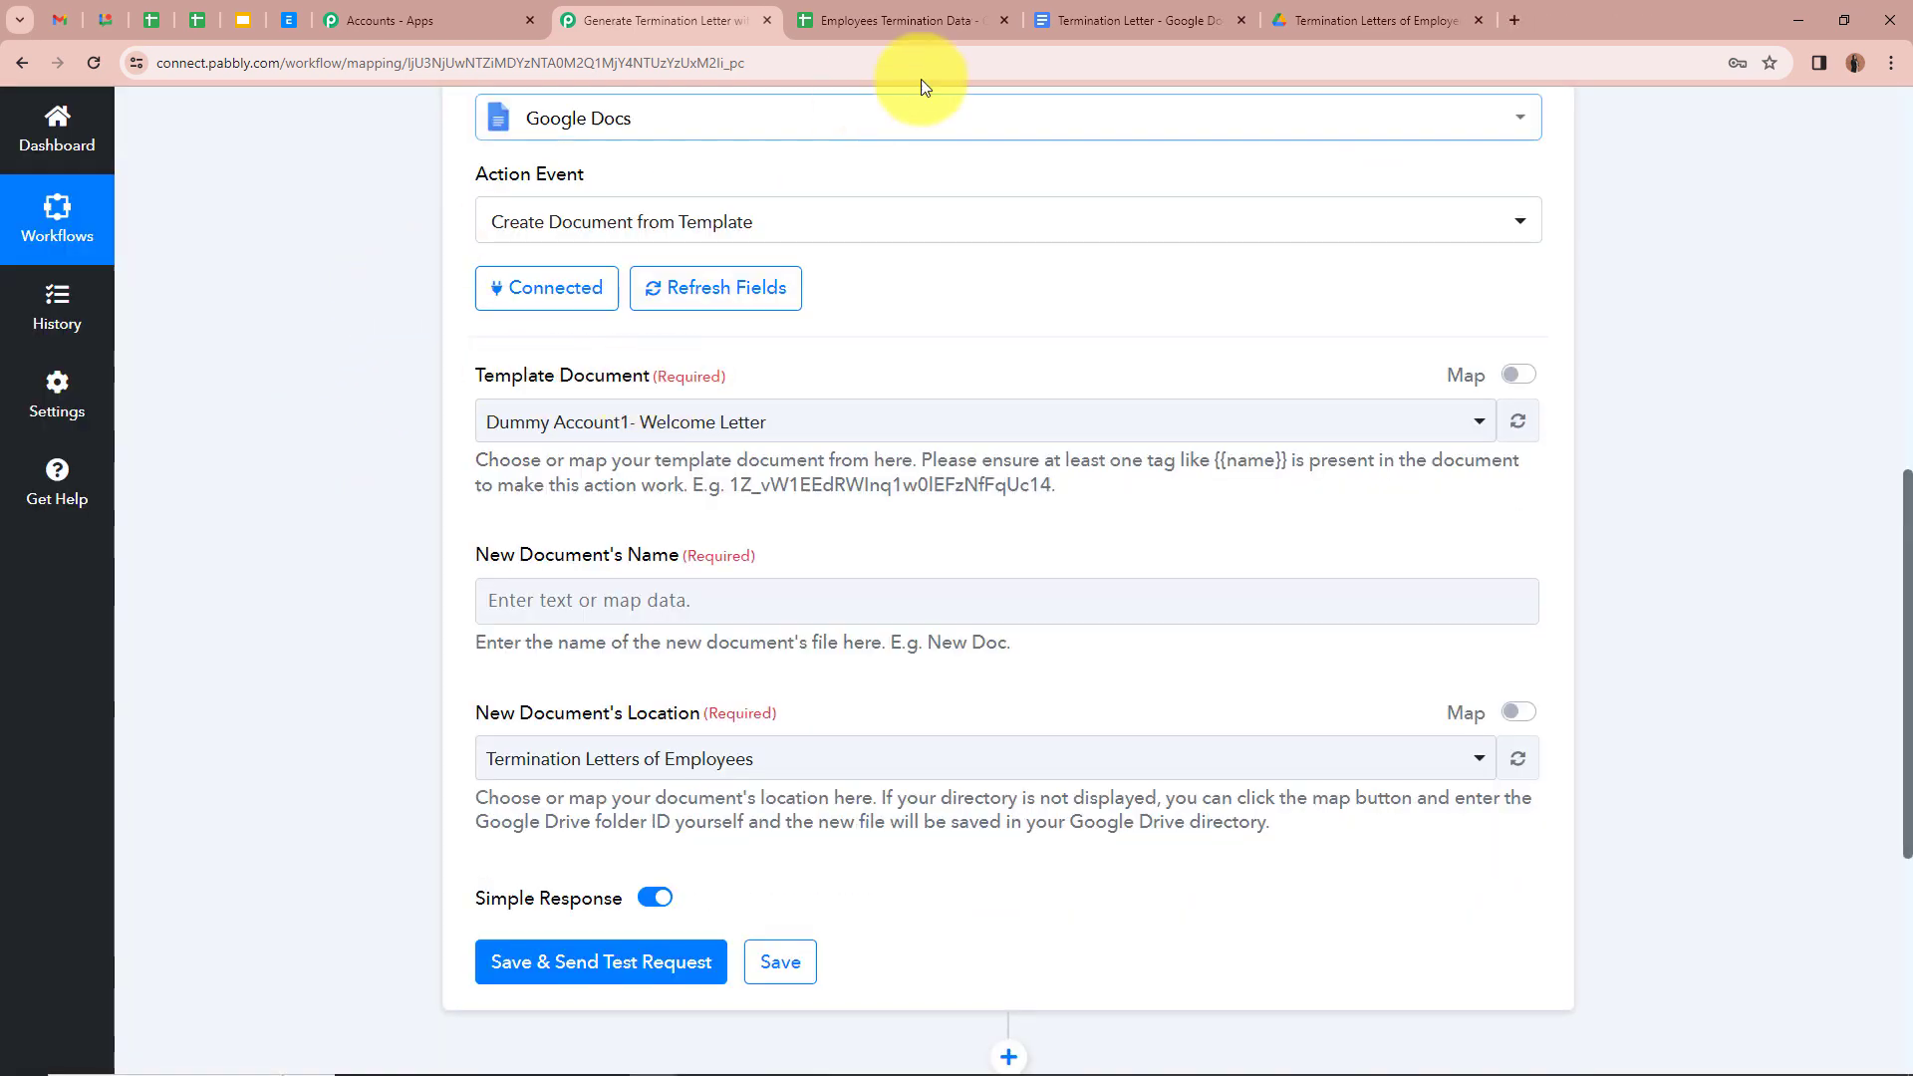
Step: Choose Termination Letter as the template document, comparing its placeholders with the Docs tab
left_click(1069, 16)
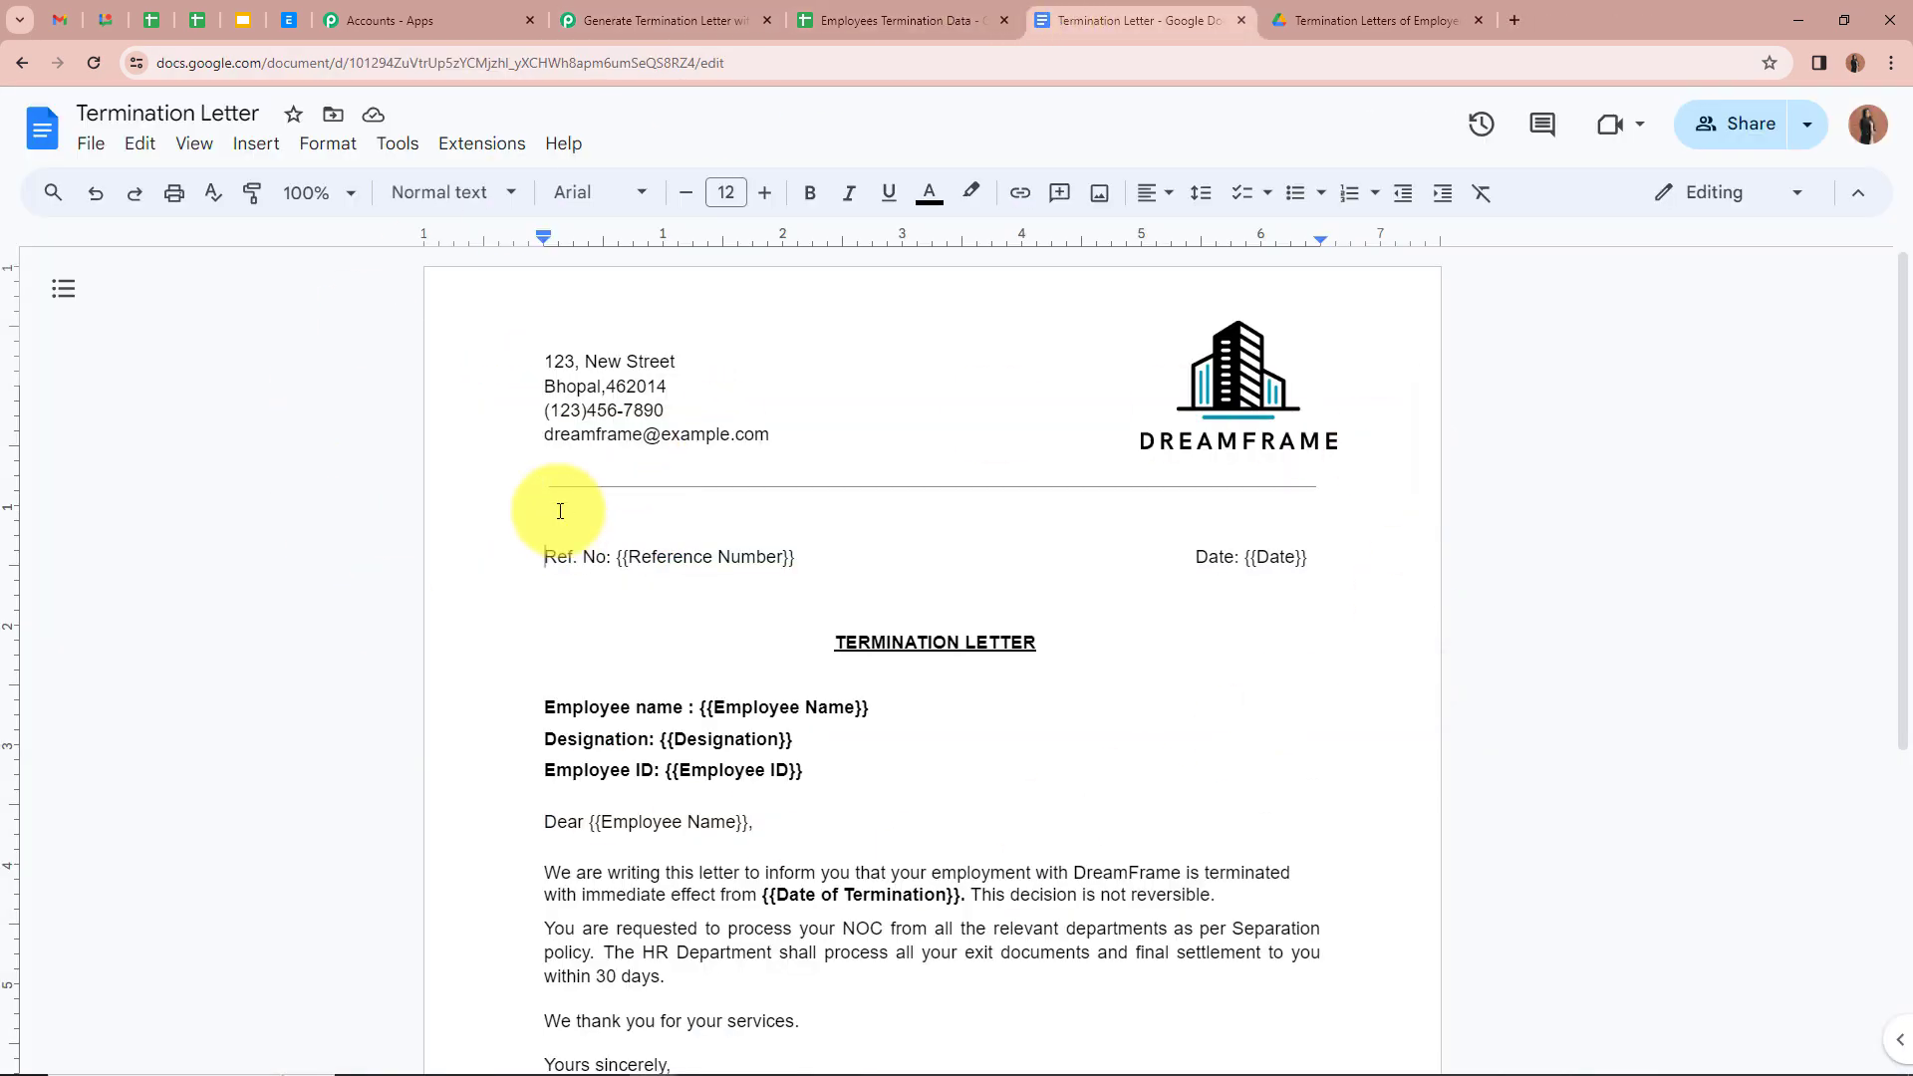
left_click(693, 21)
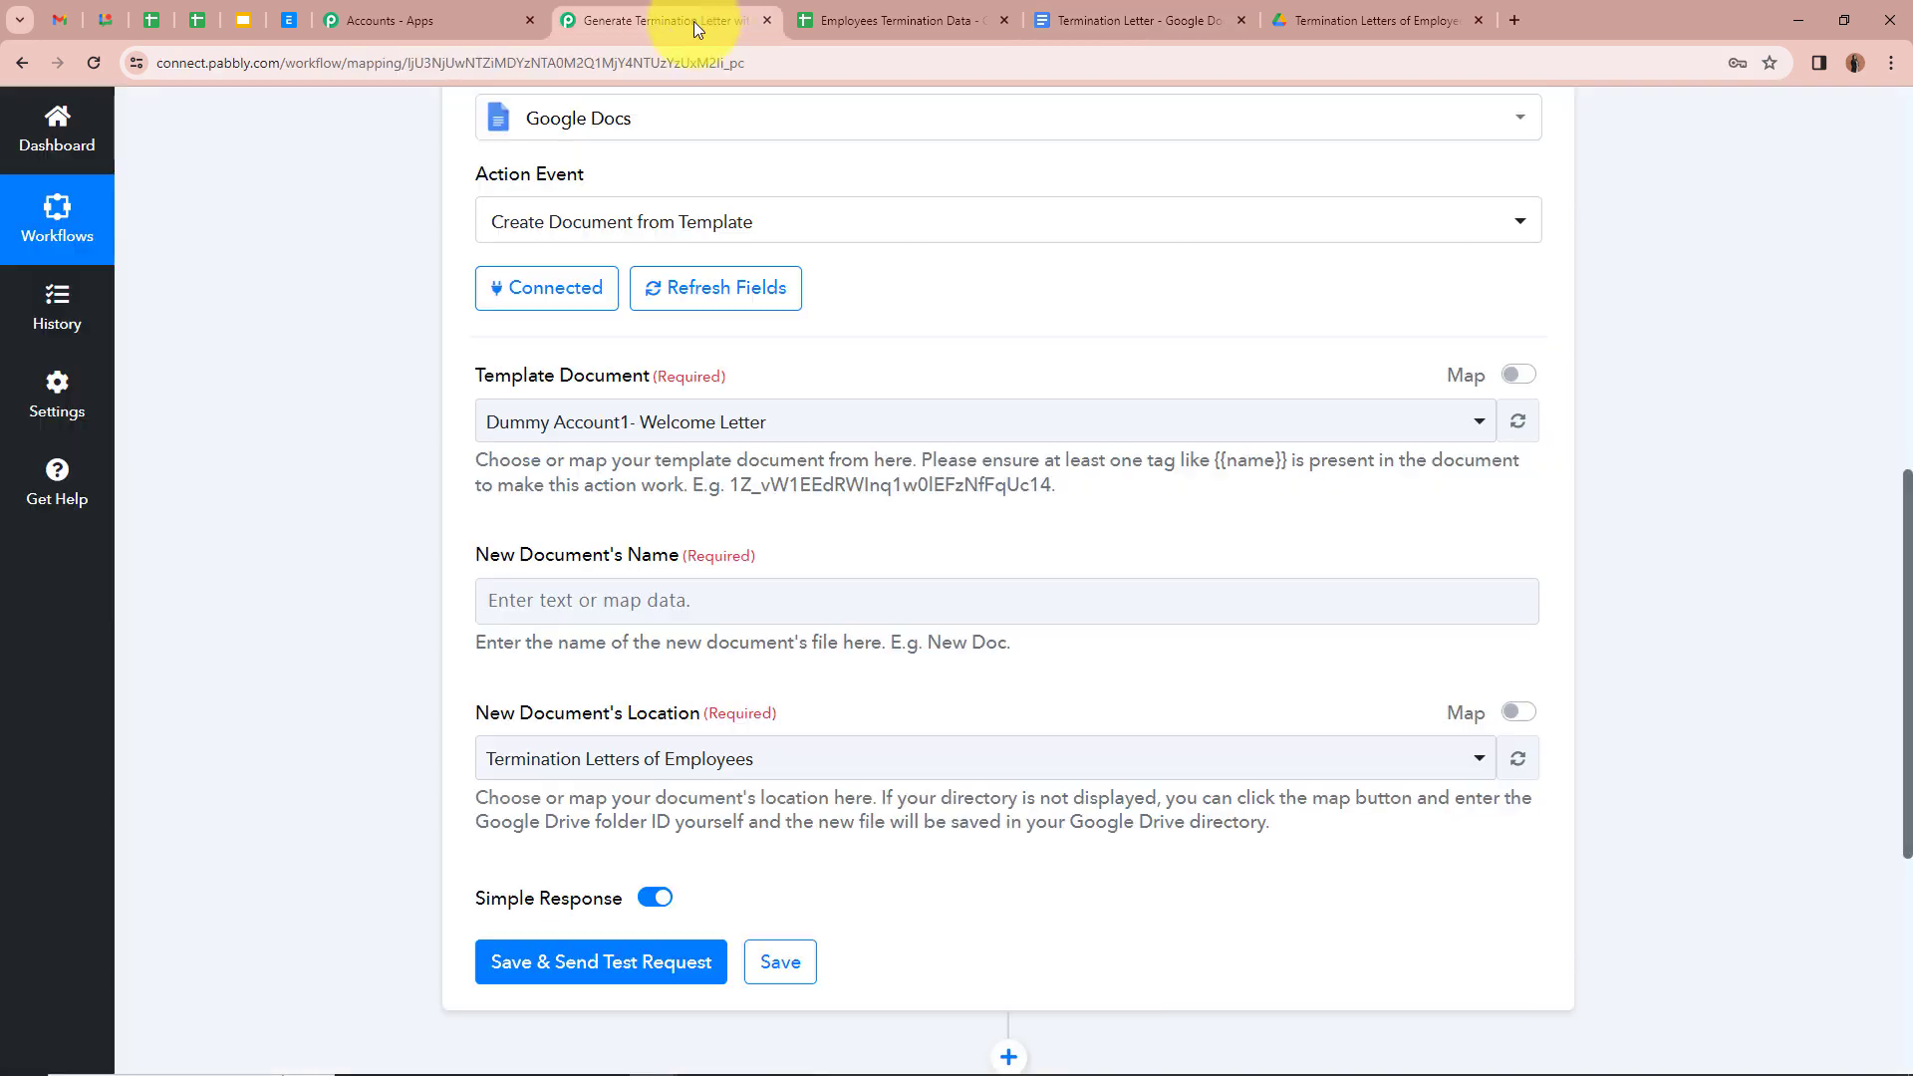
left_click(824, 434)
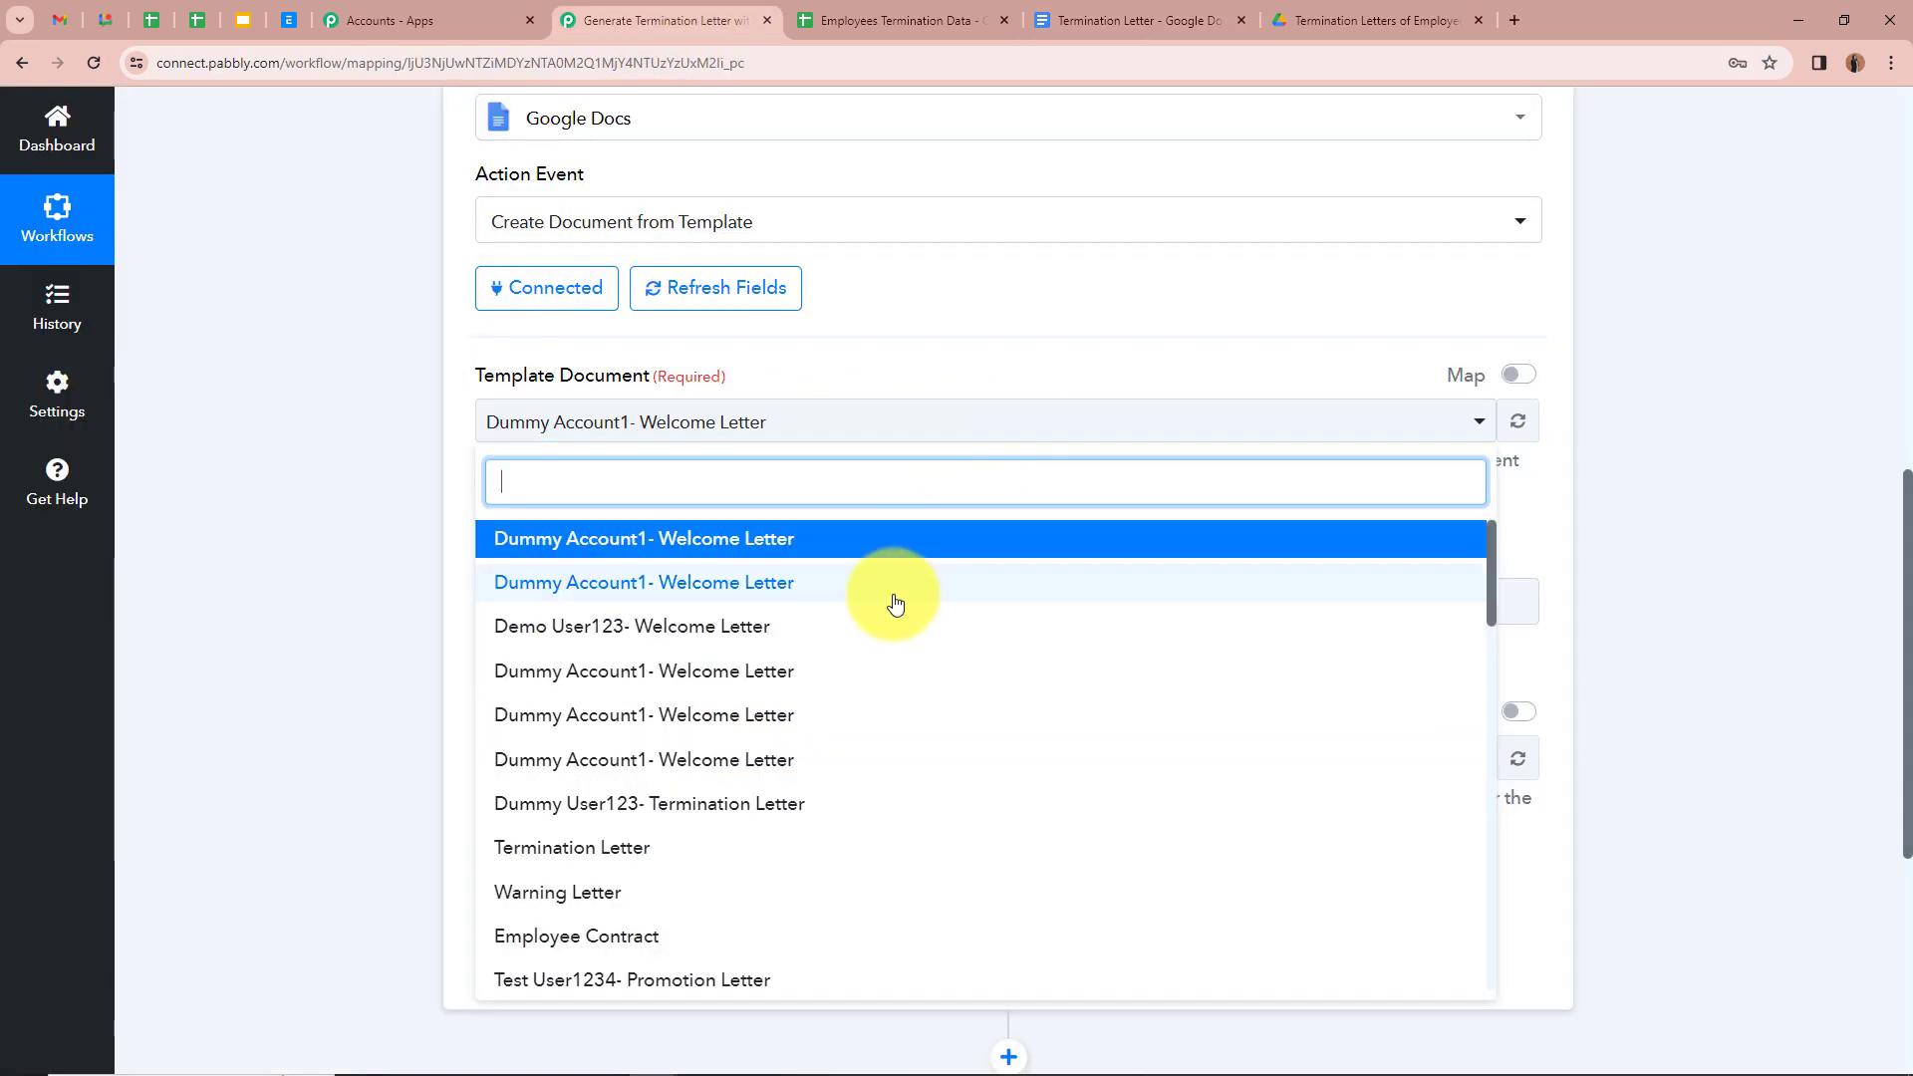
left_click(760, 845)
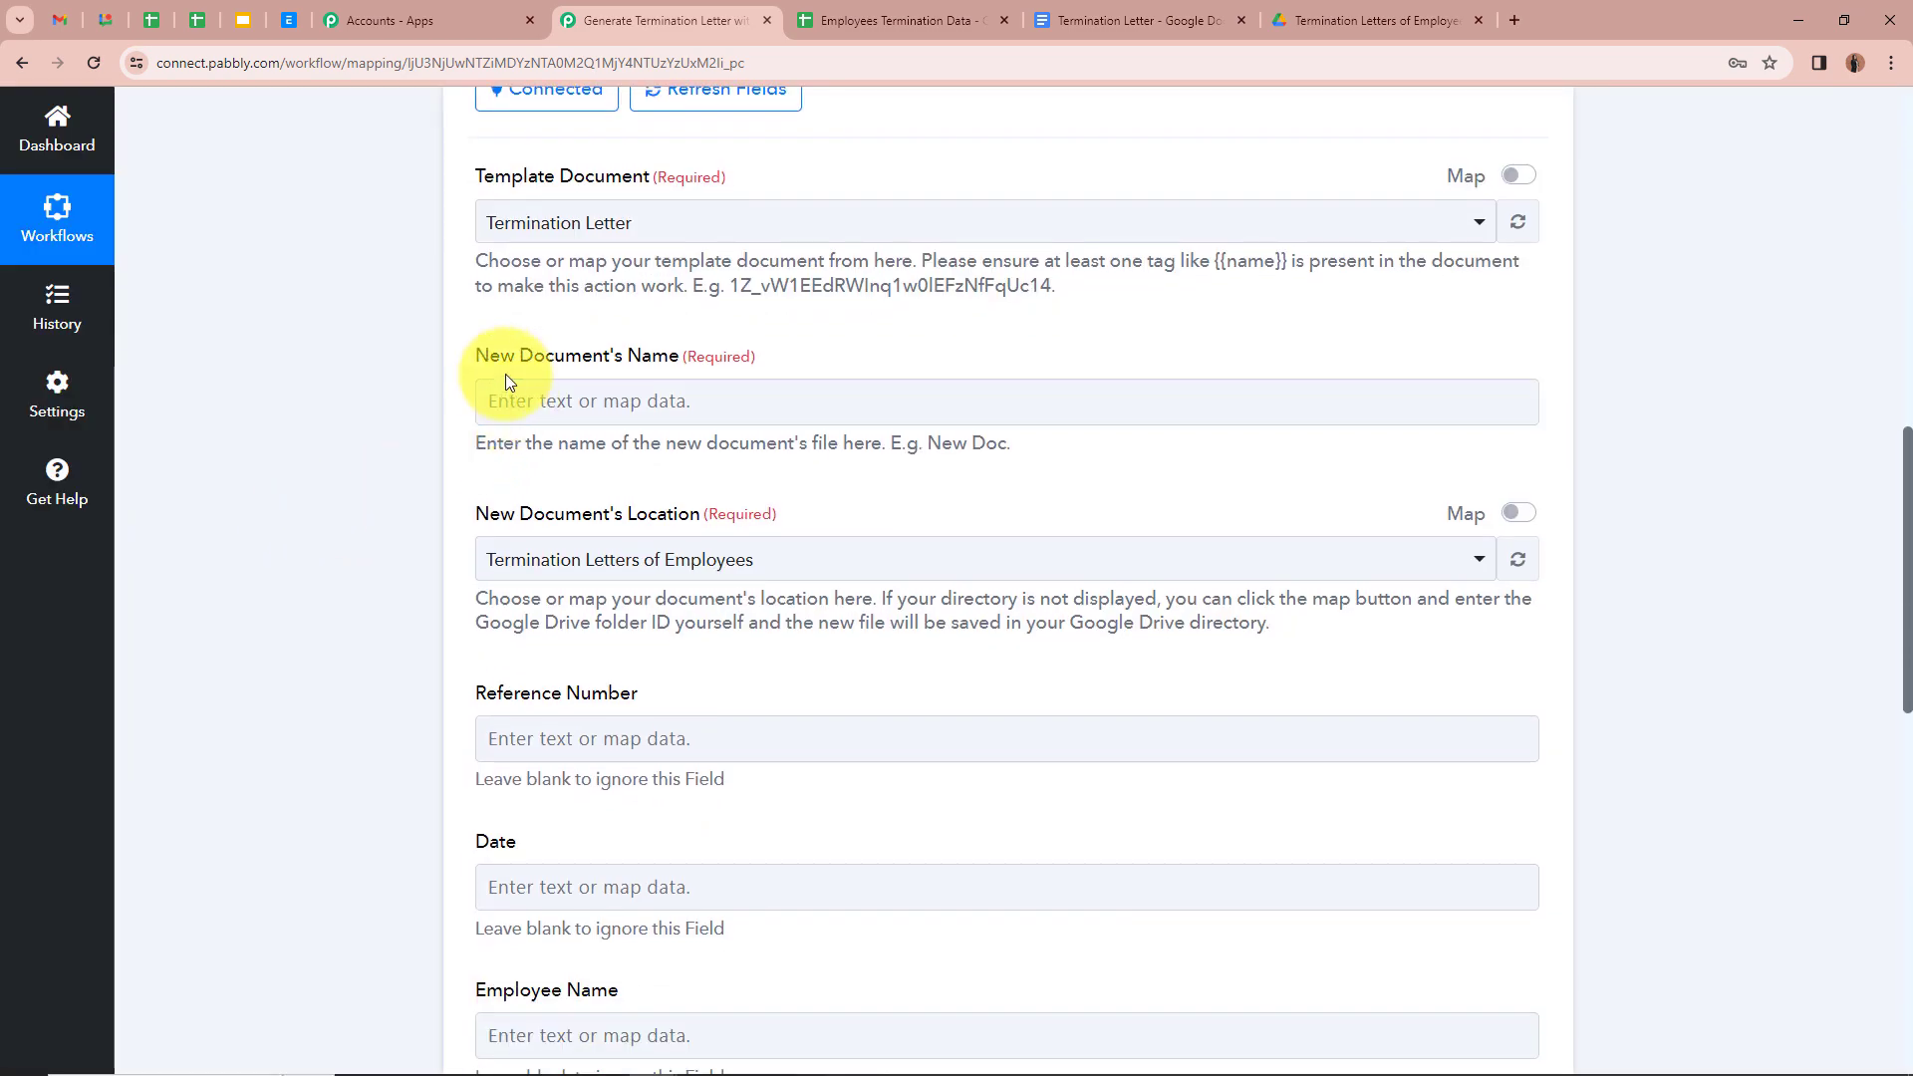
left_click(1138, 21)
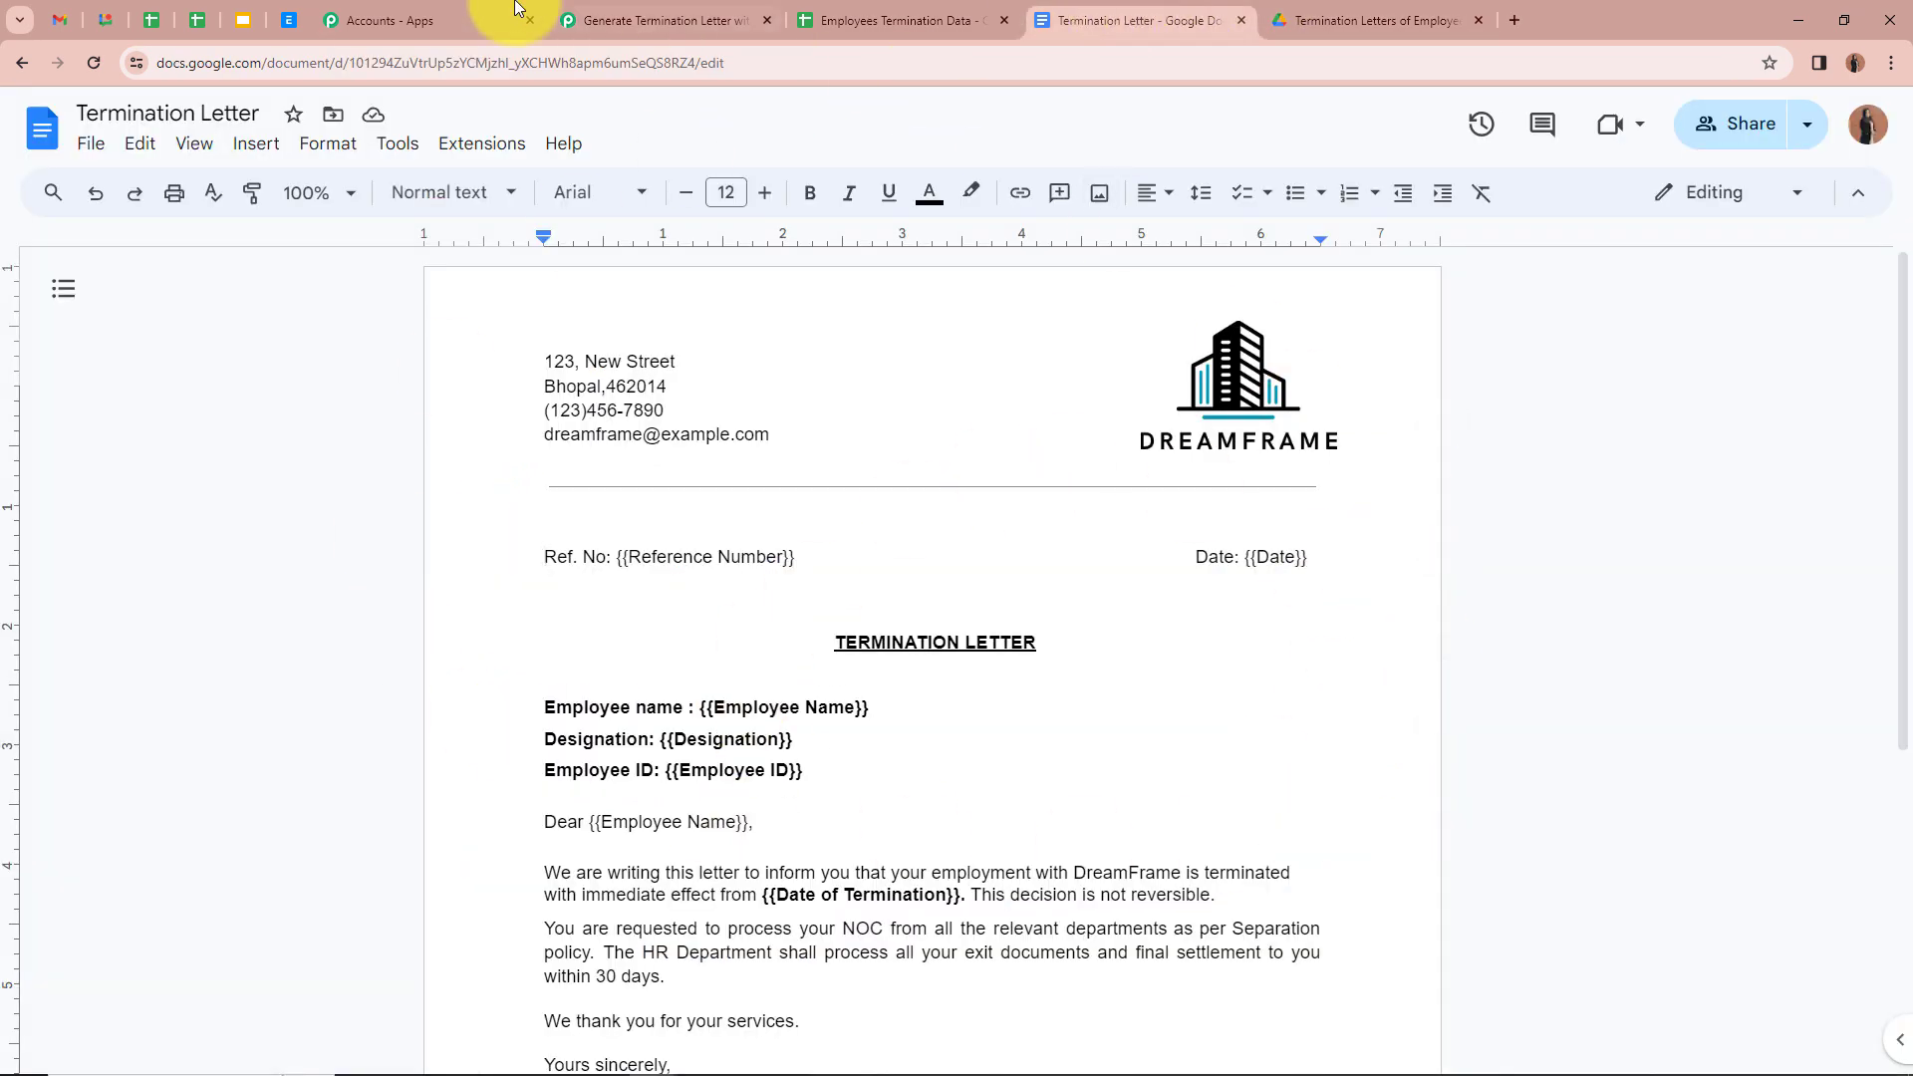
left_click(665, 20)
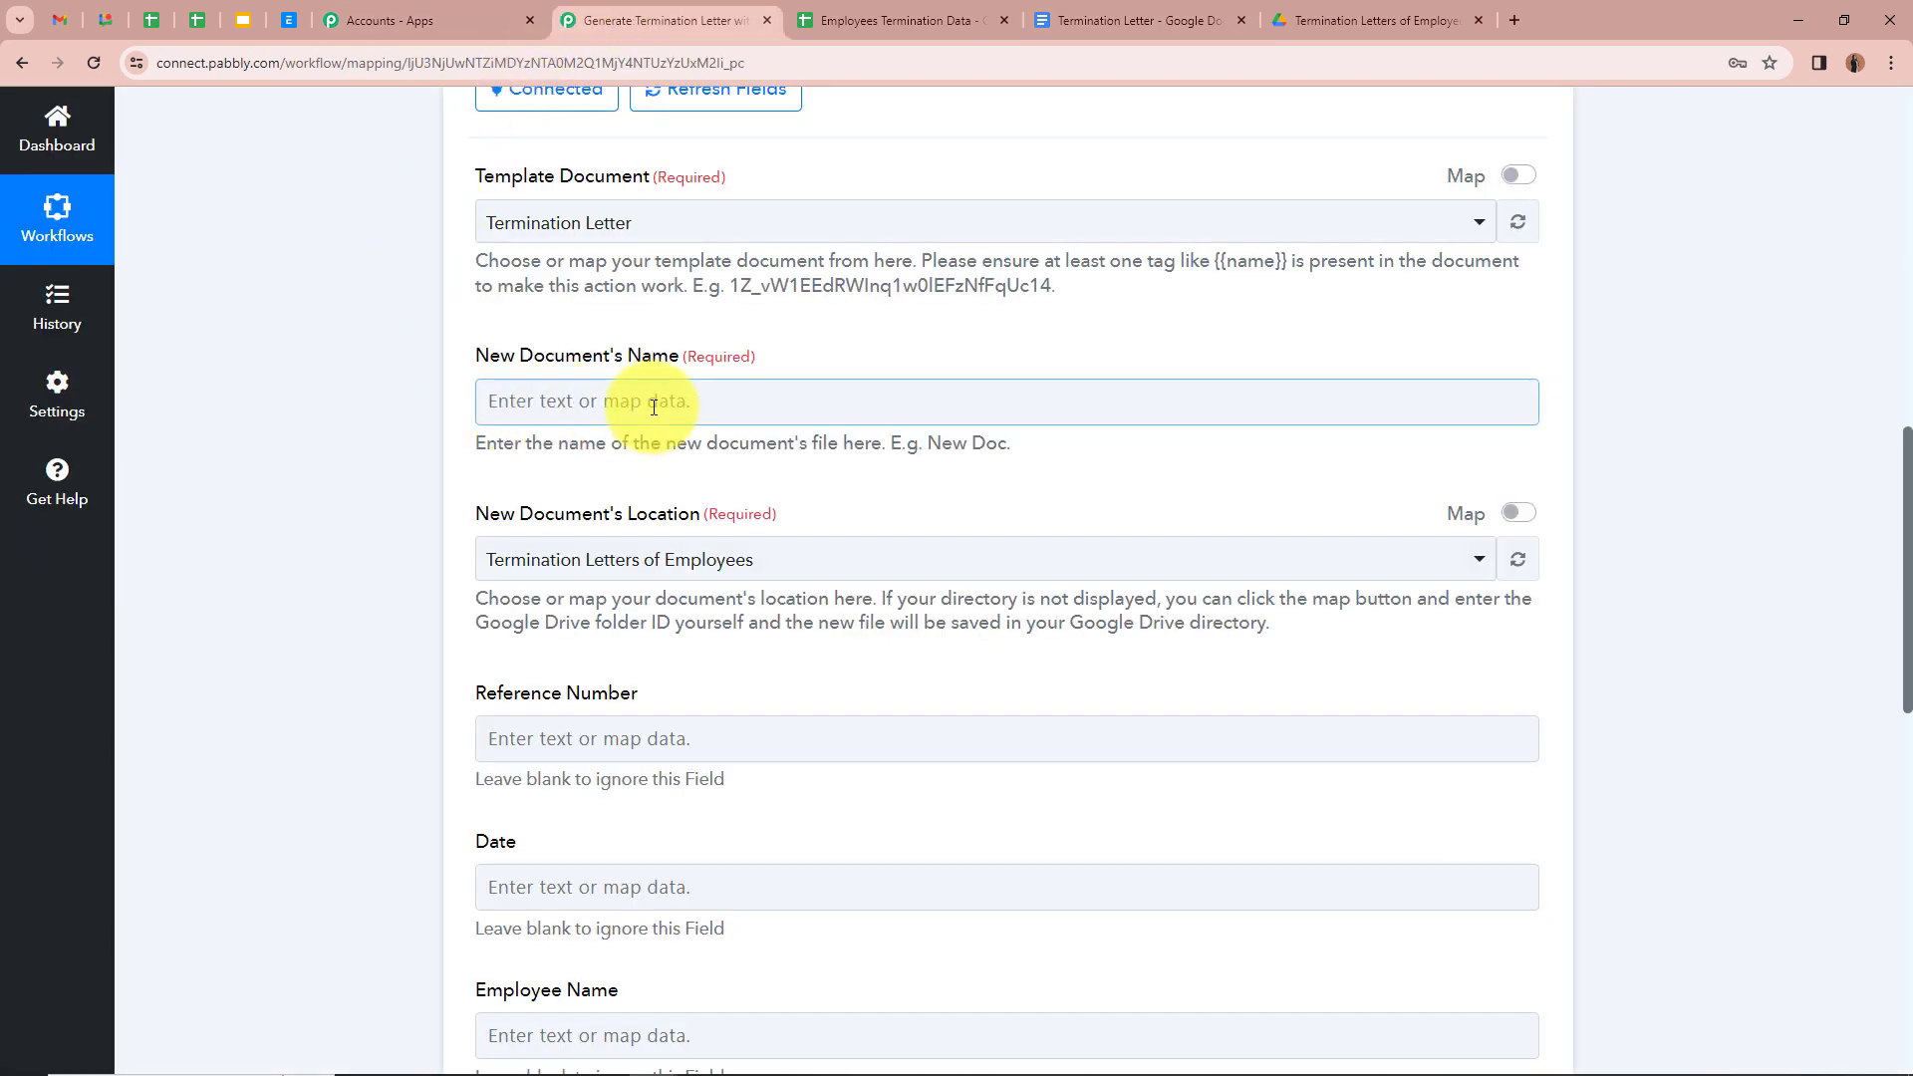
Step: Set the new document's name to the mapped Employee Name followed by ' - Termination Letter'
left_click(769, 399)
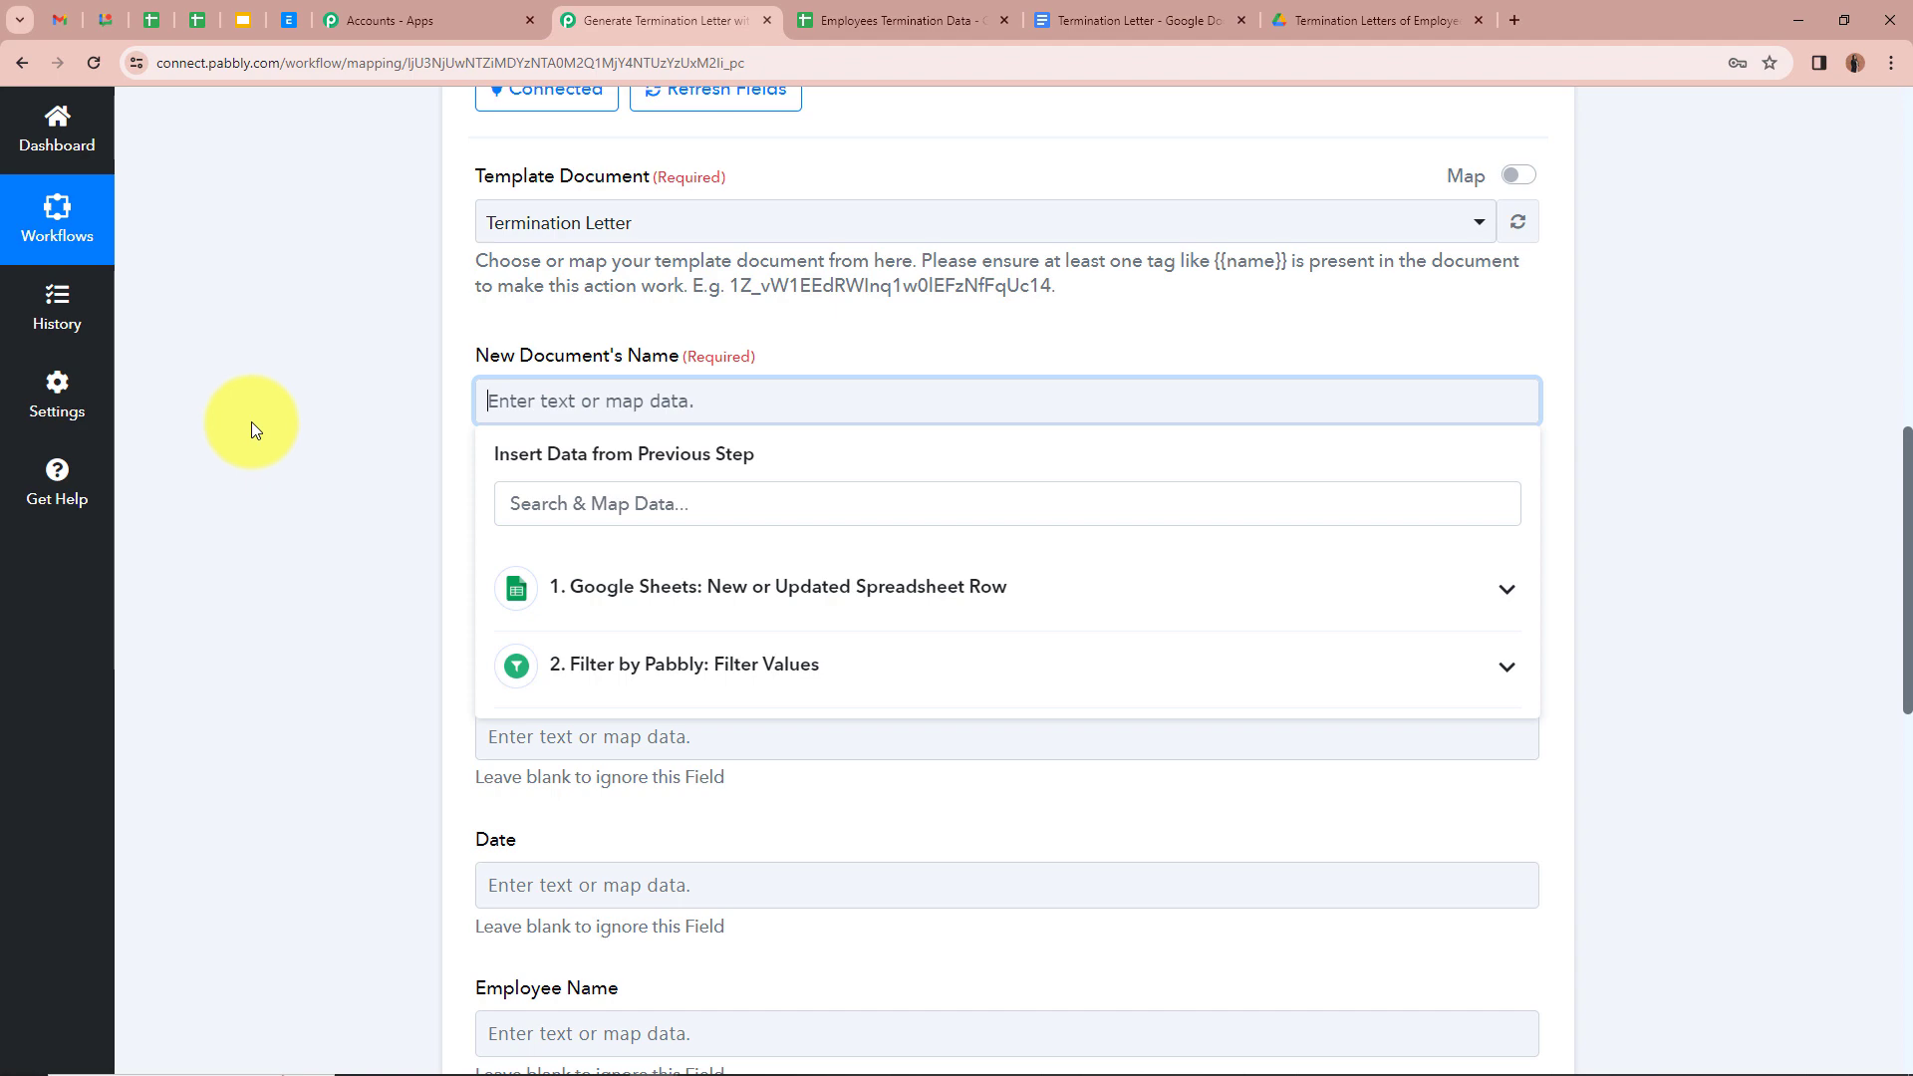
left_click(843, 12)
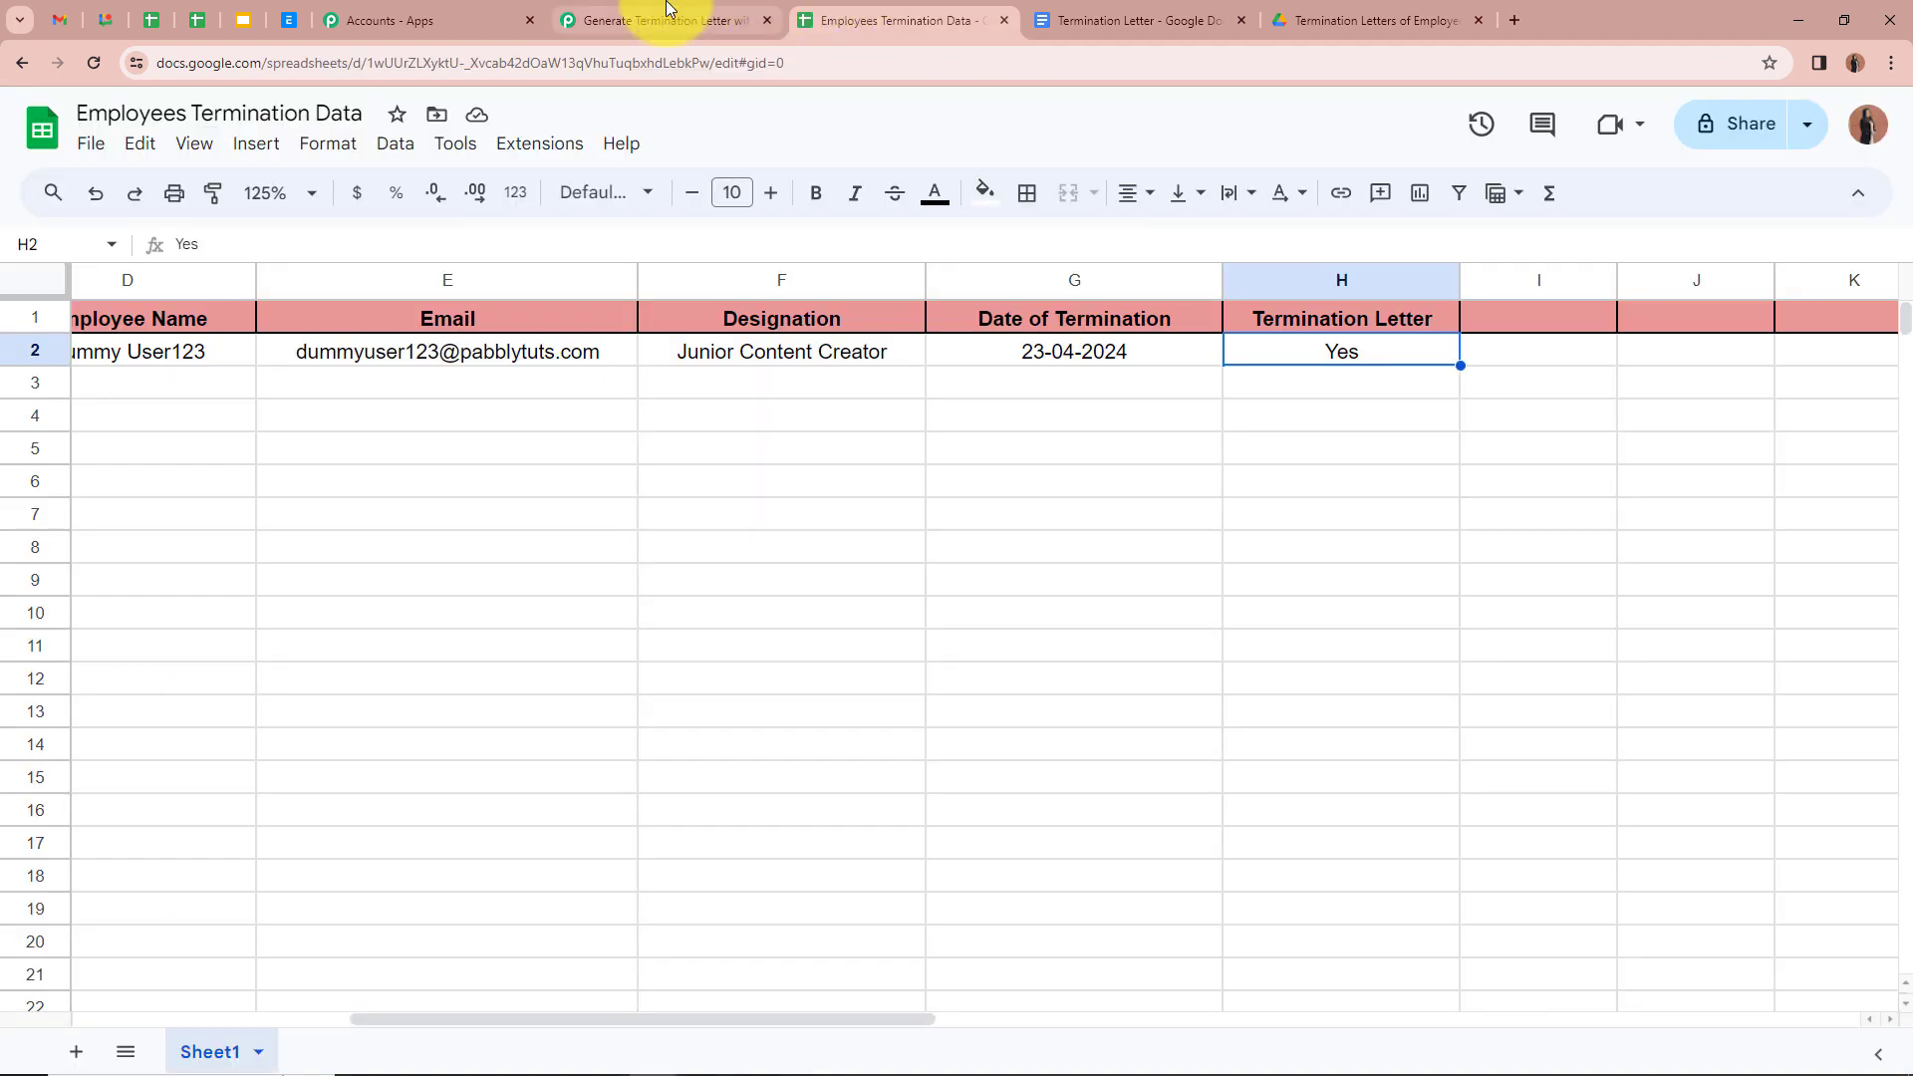
left_click(643, 20)
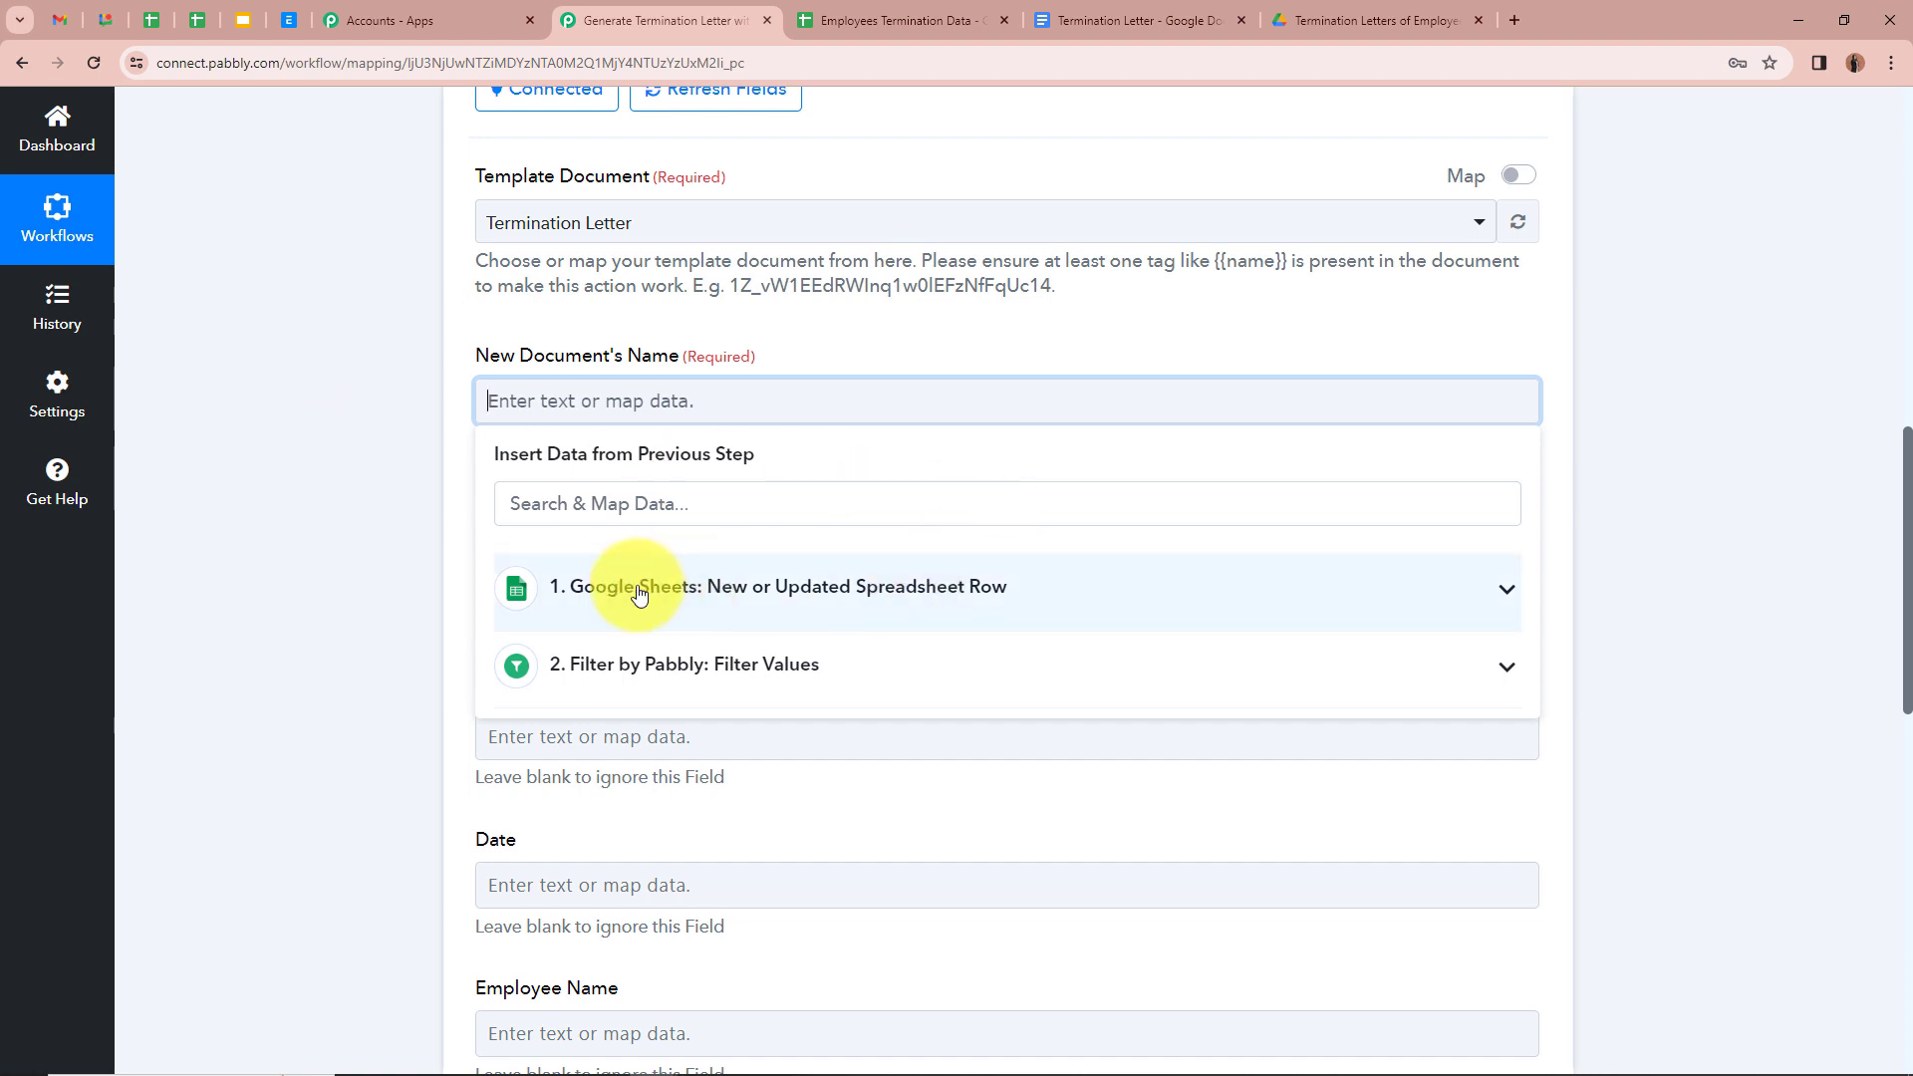
left_click(1505, 593)
scroll(831, 757, "down", 3)
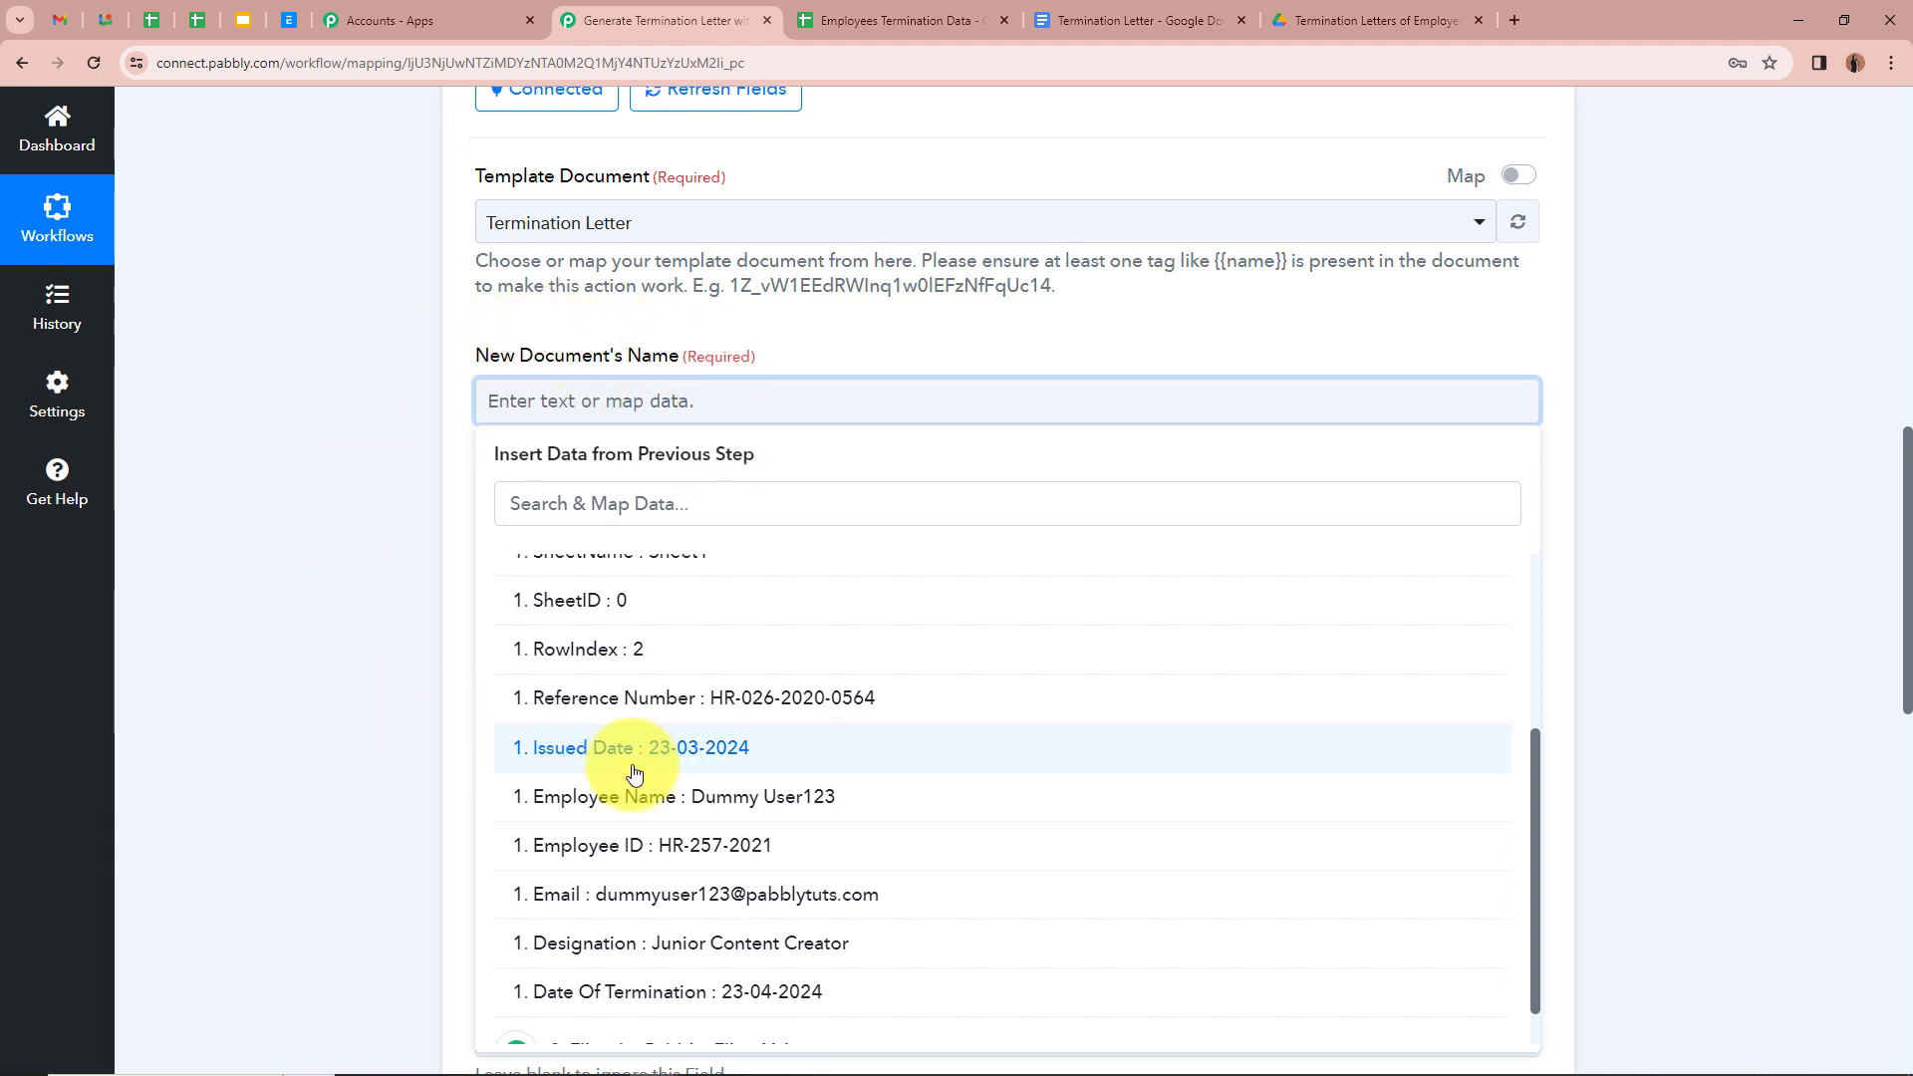
left_click(658, 796)
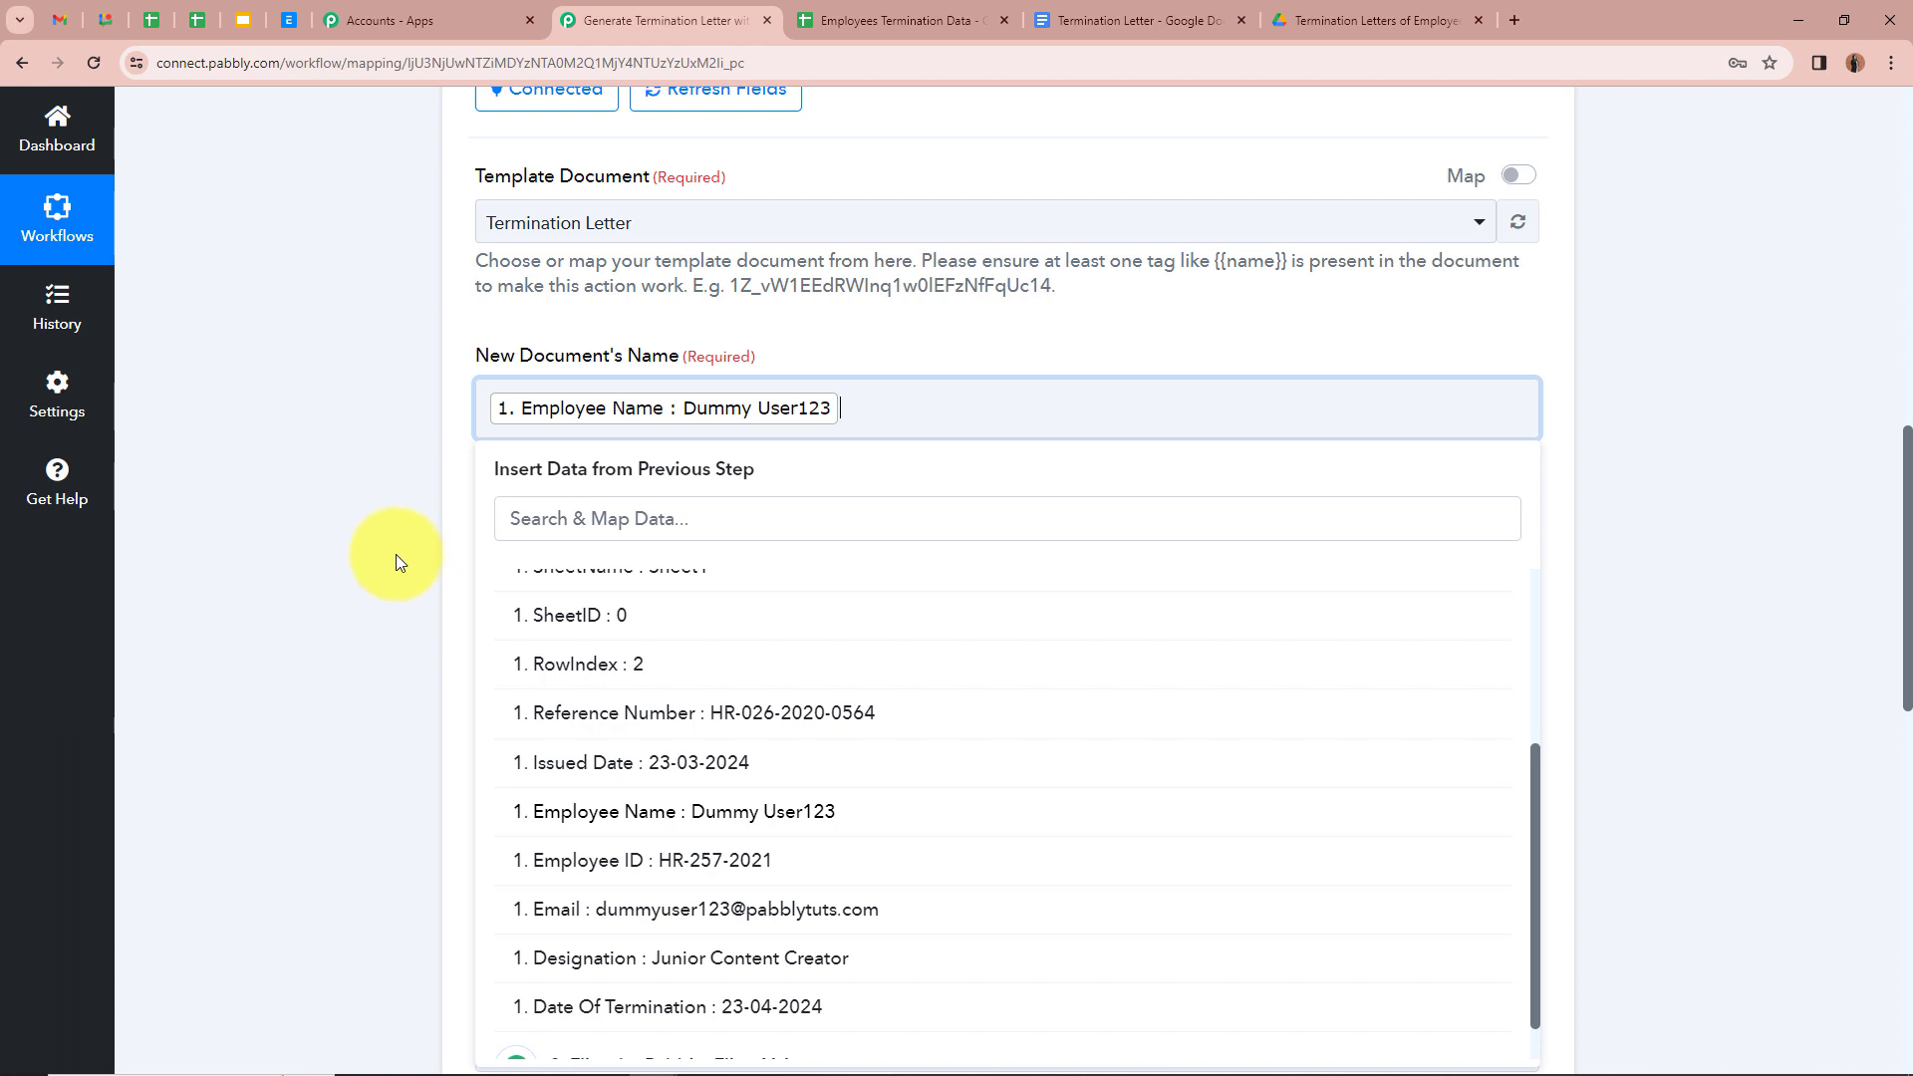
type("- Termination Letter")
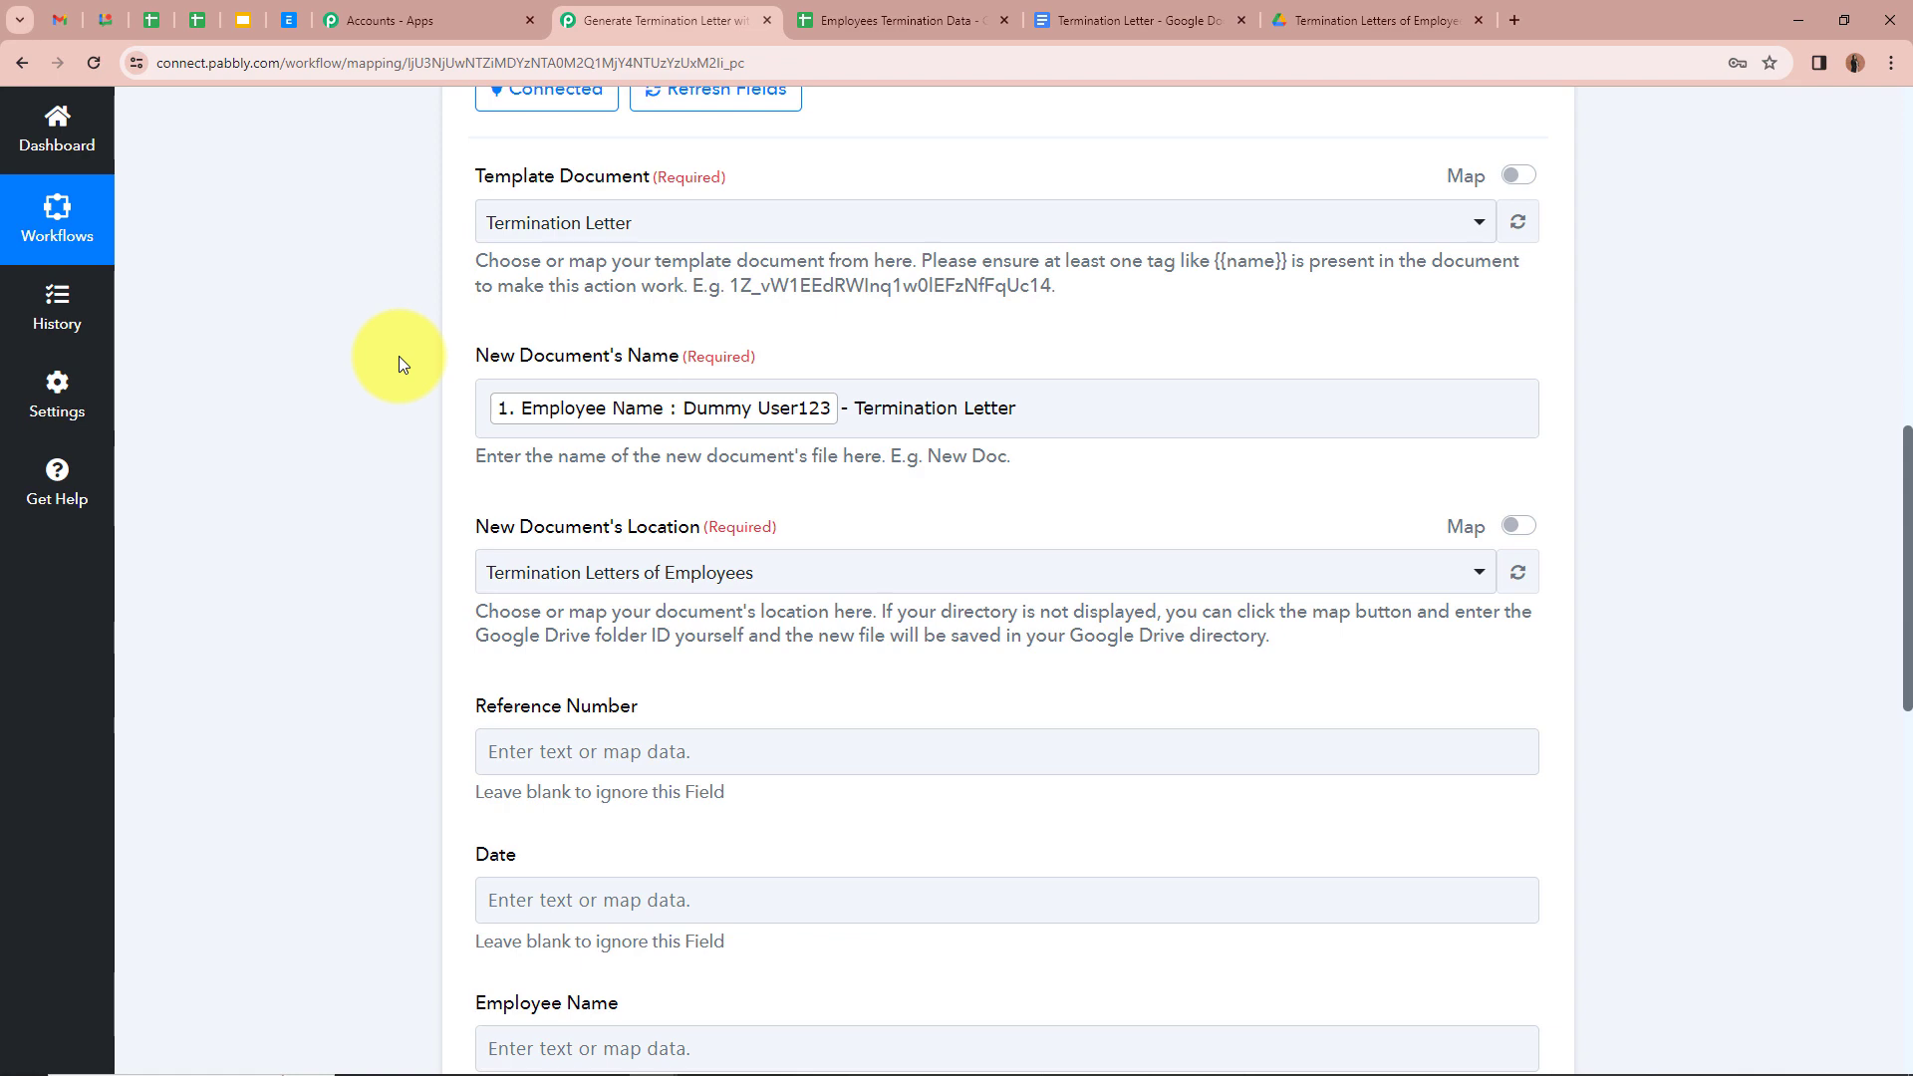
scroll(391, 349, "up", 9)
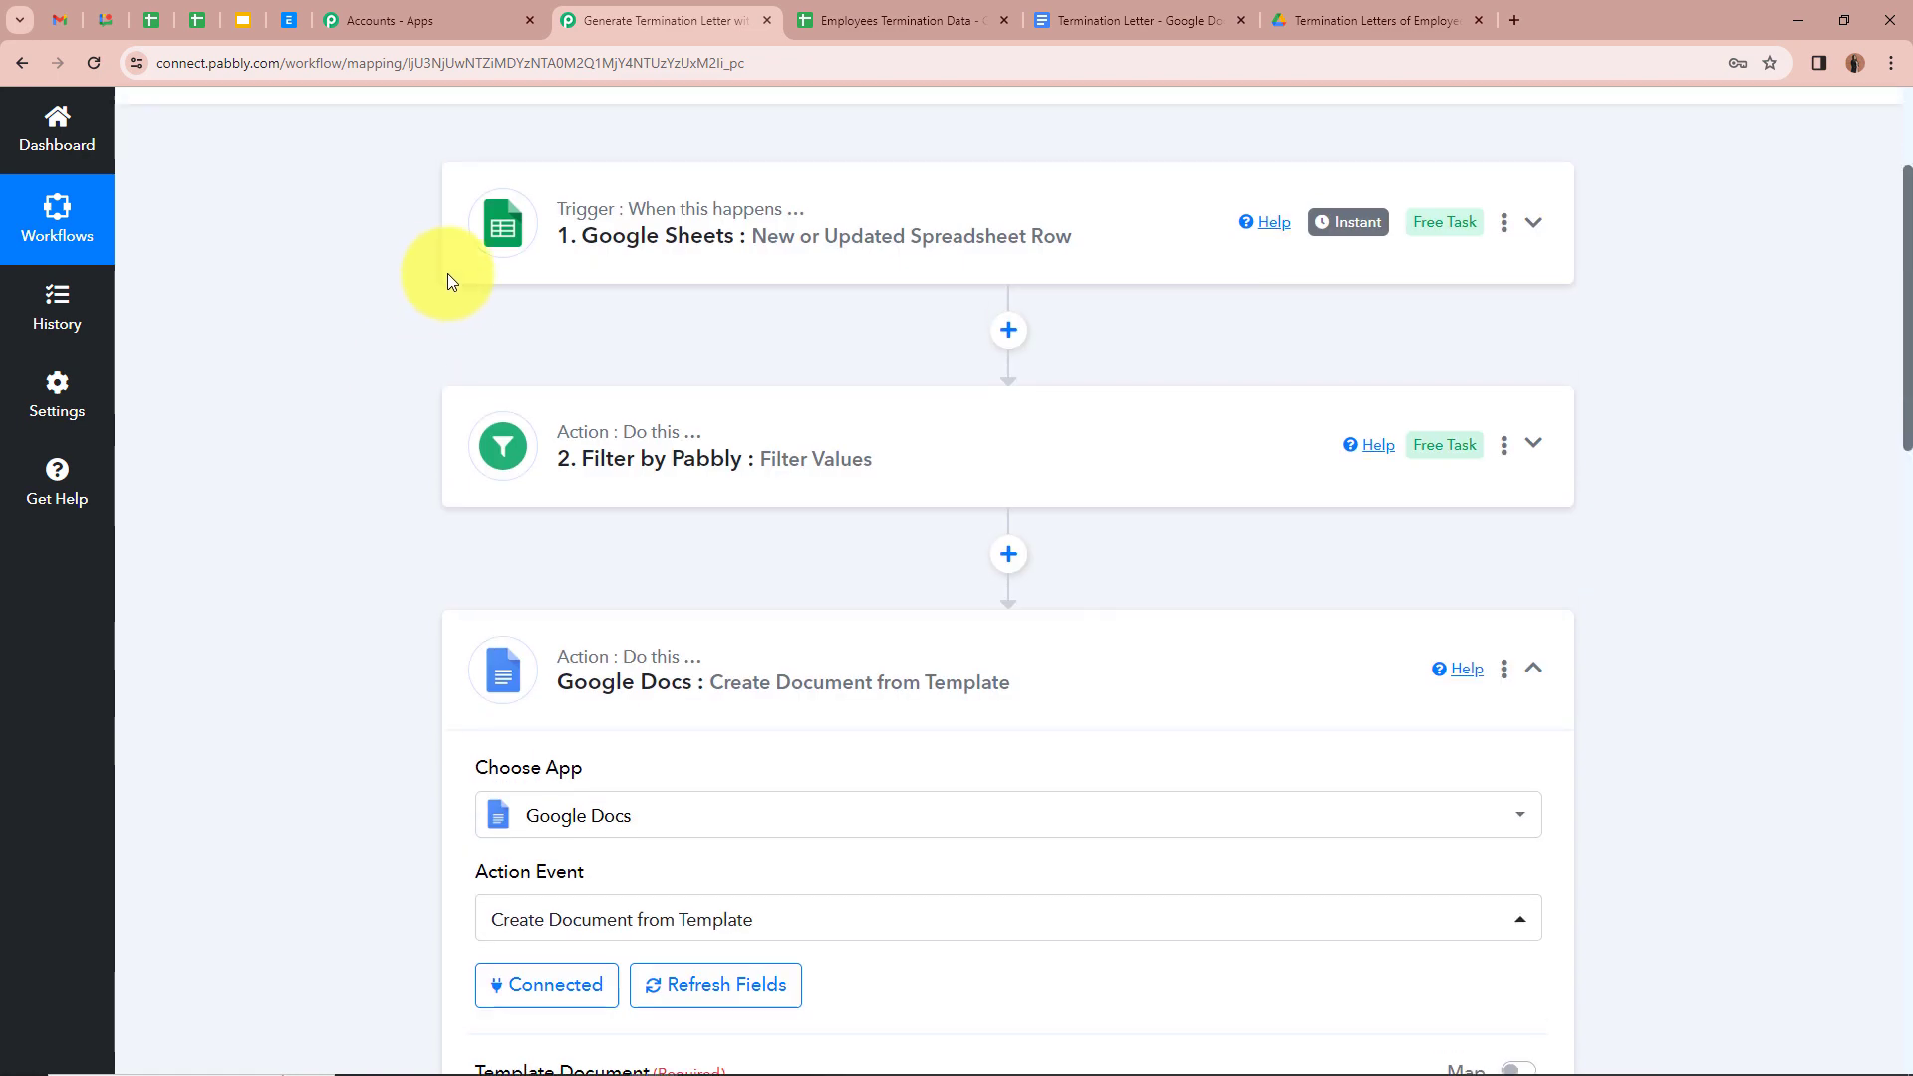
scroll(757, 289, "down", 8)
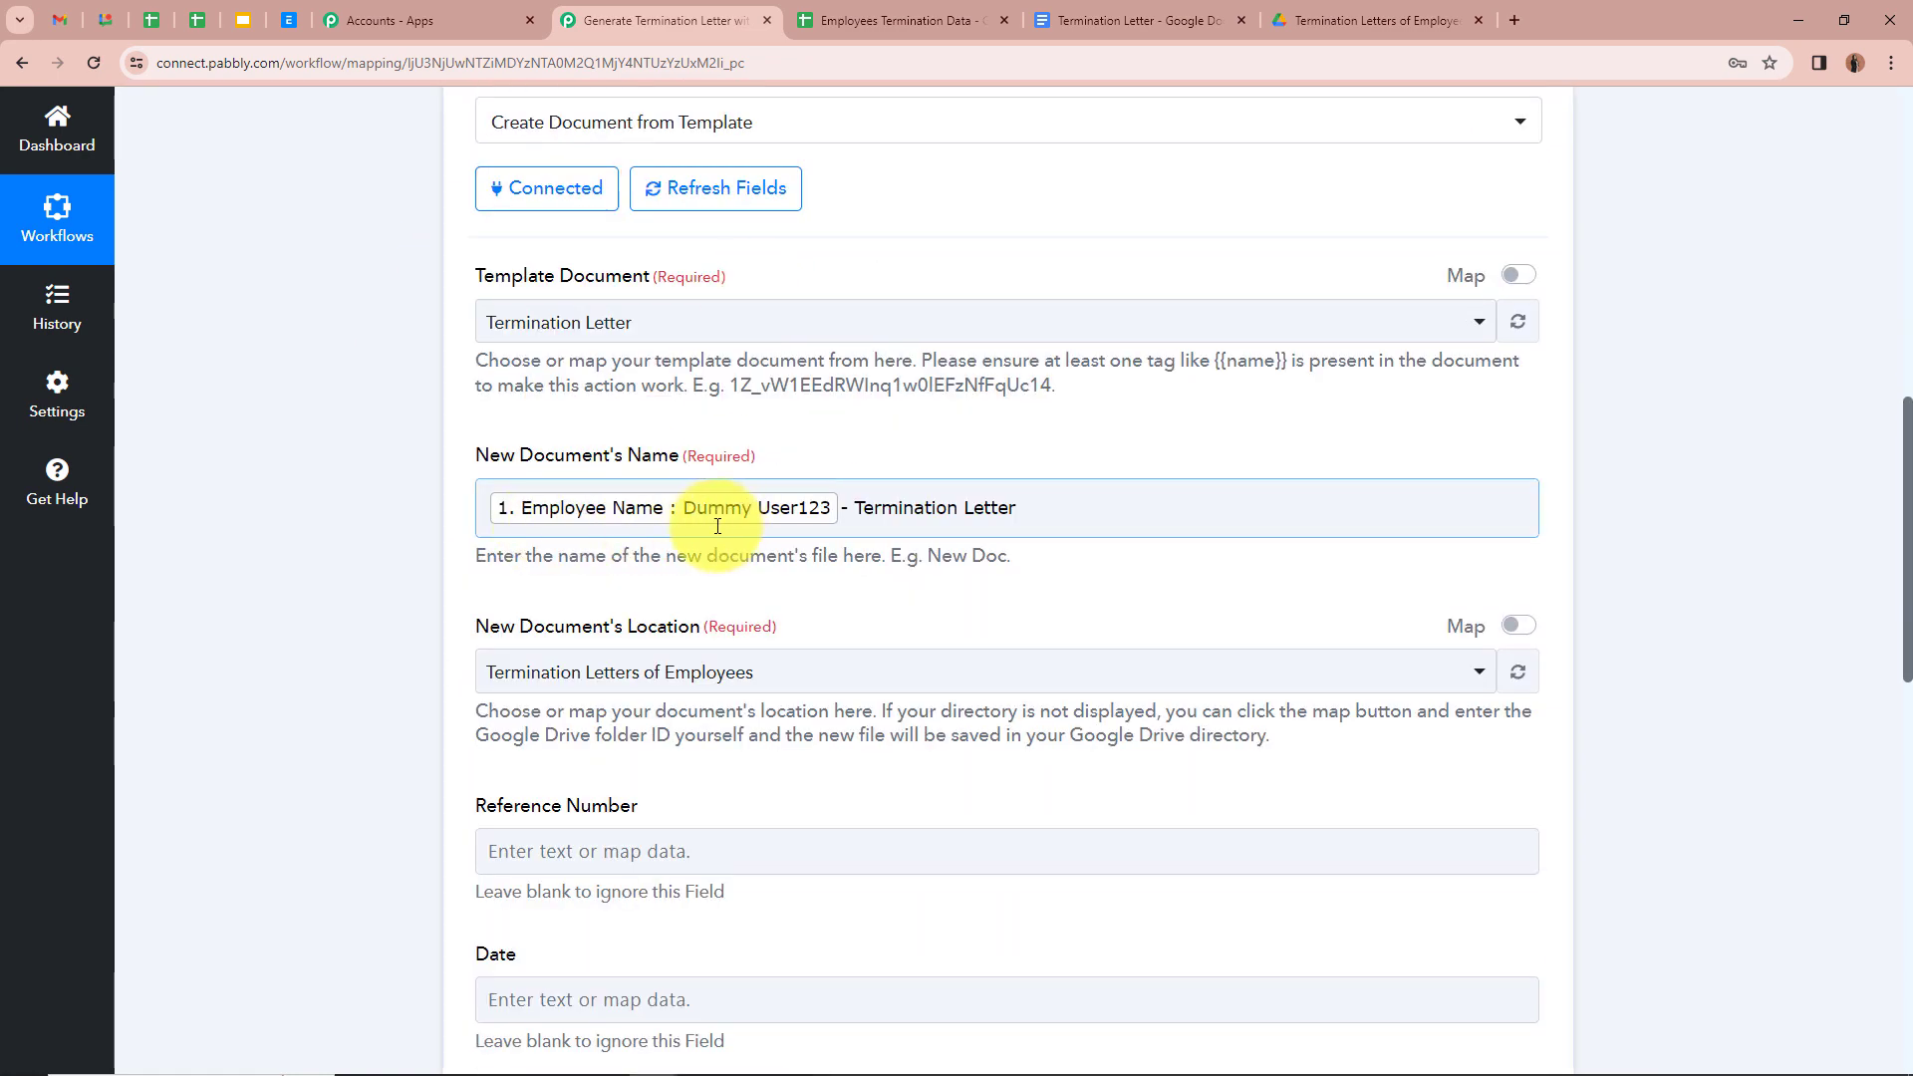
left_click(861, 532)
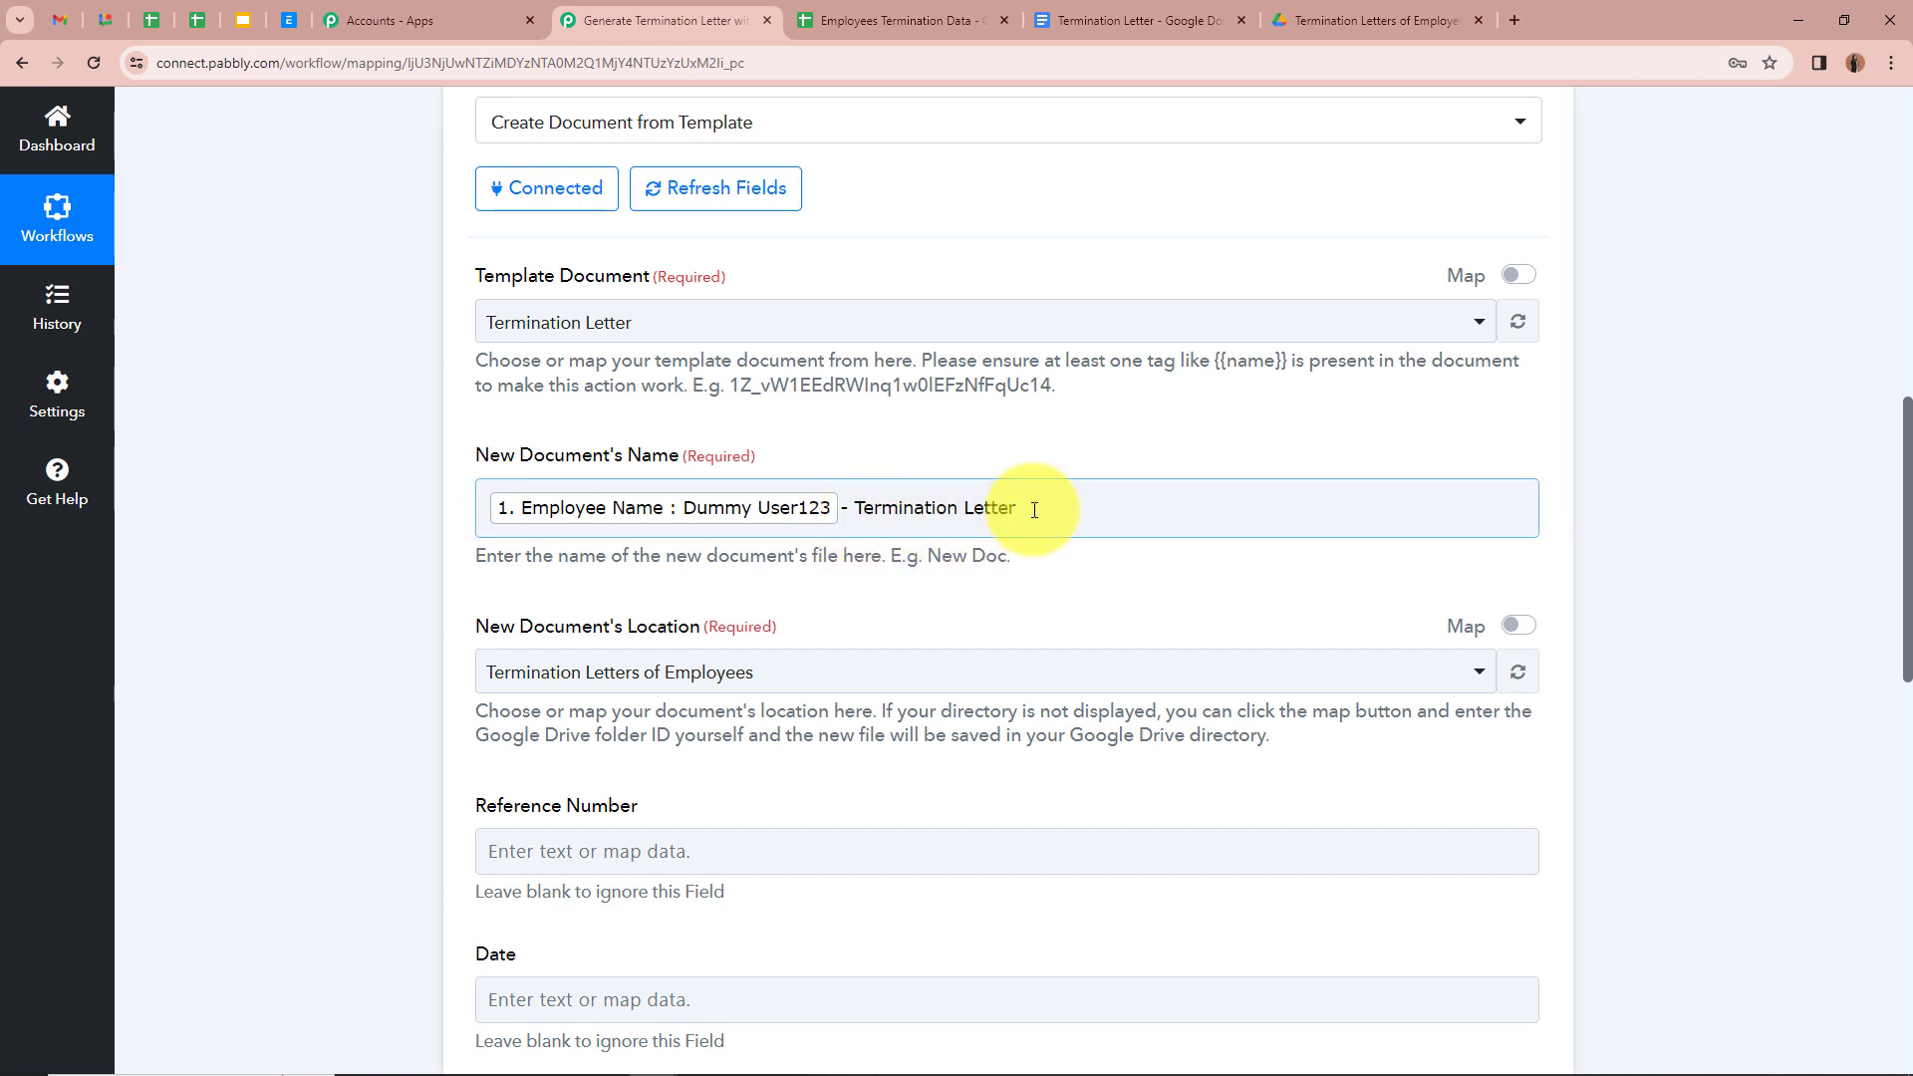
left_click(295, 451)
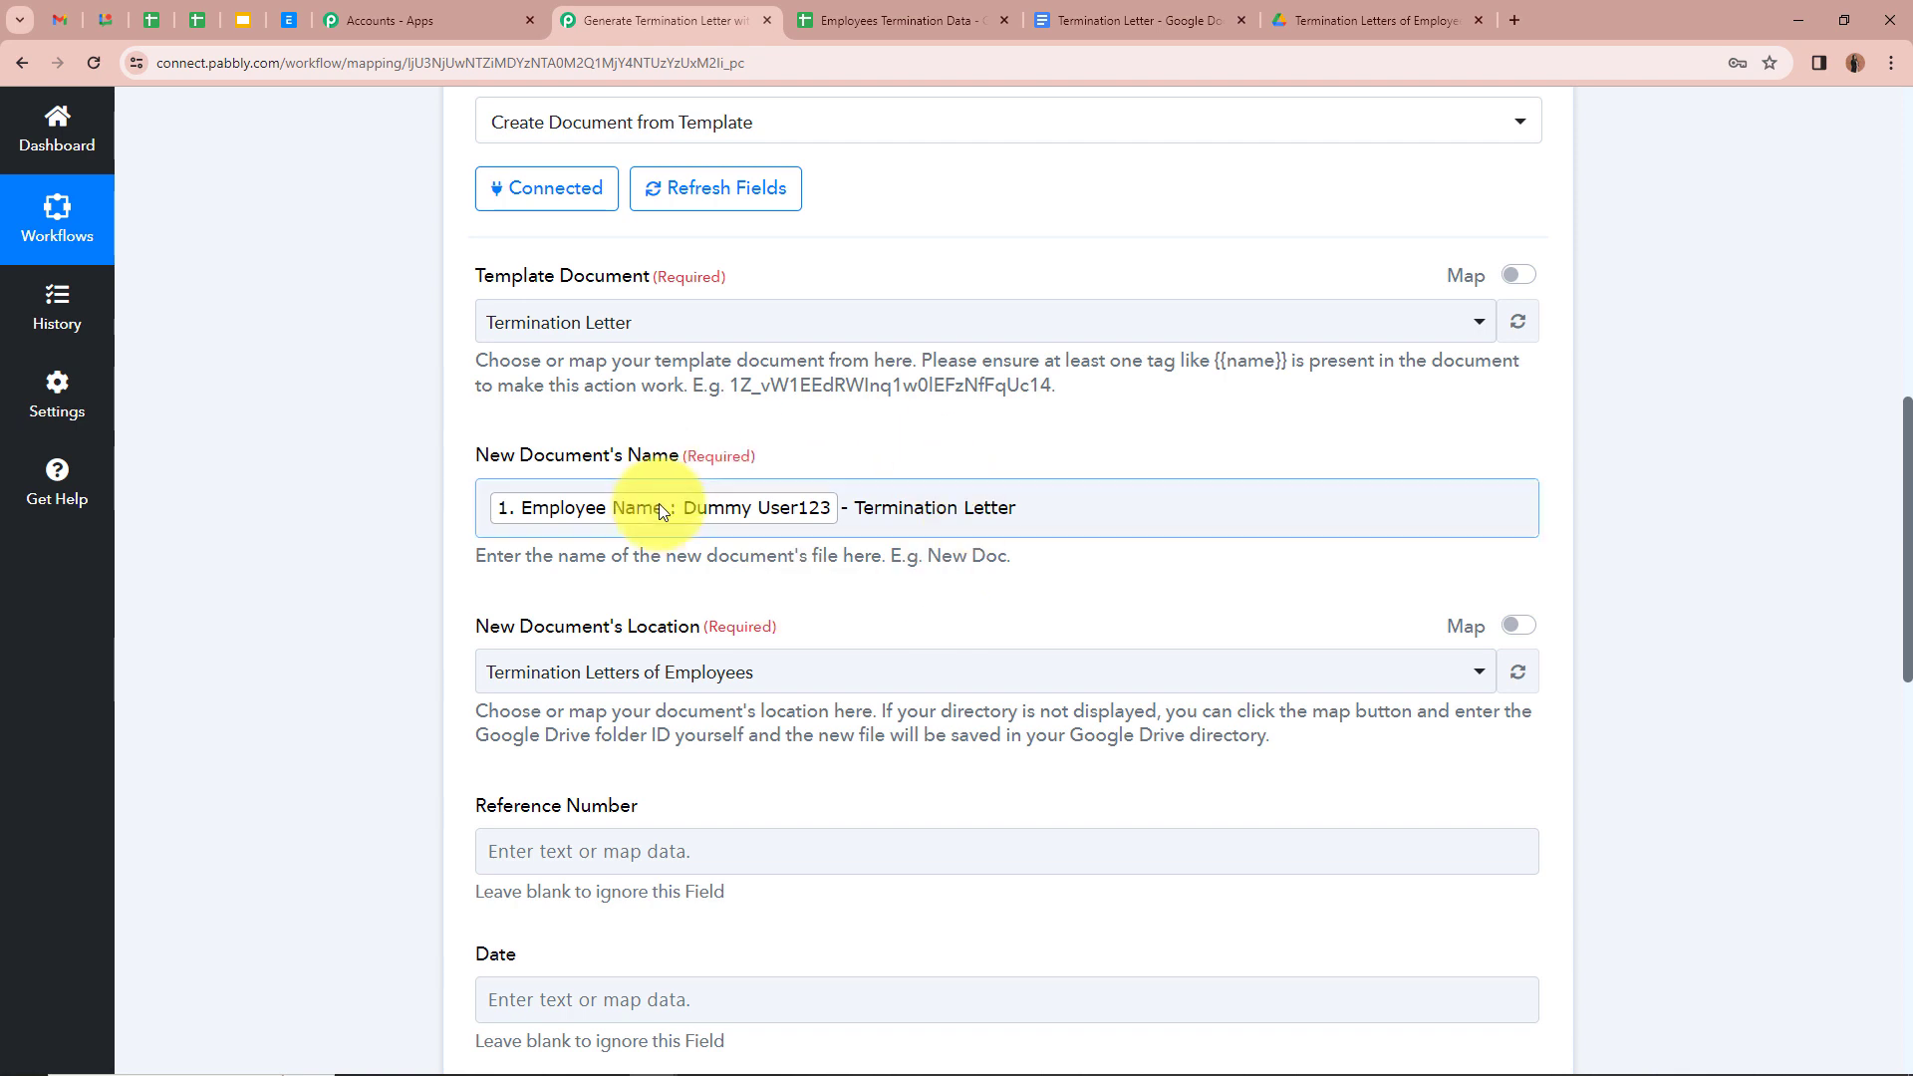
scroll(403, 464, "down", 2)
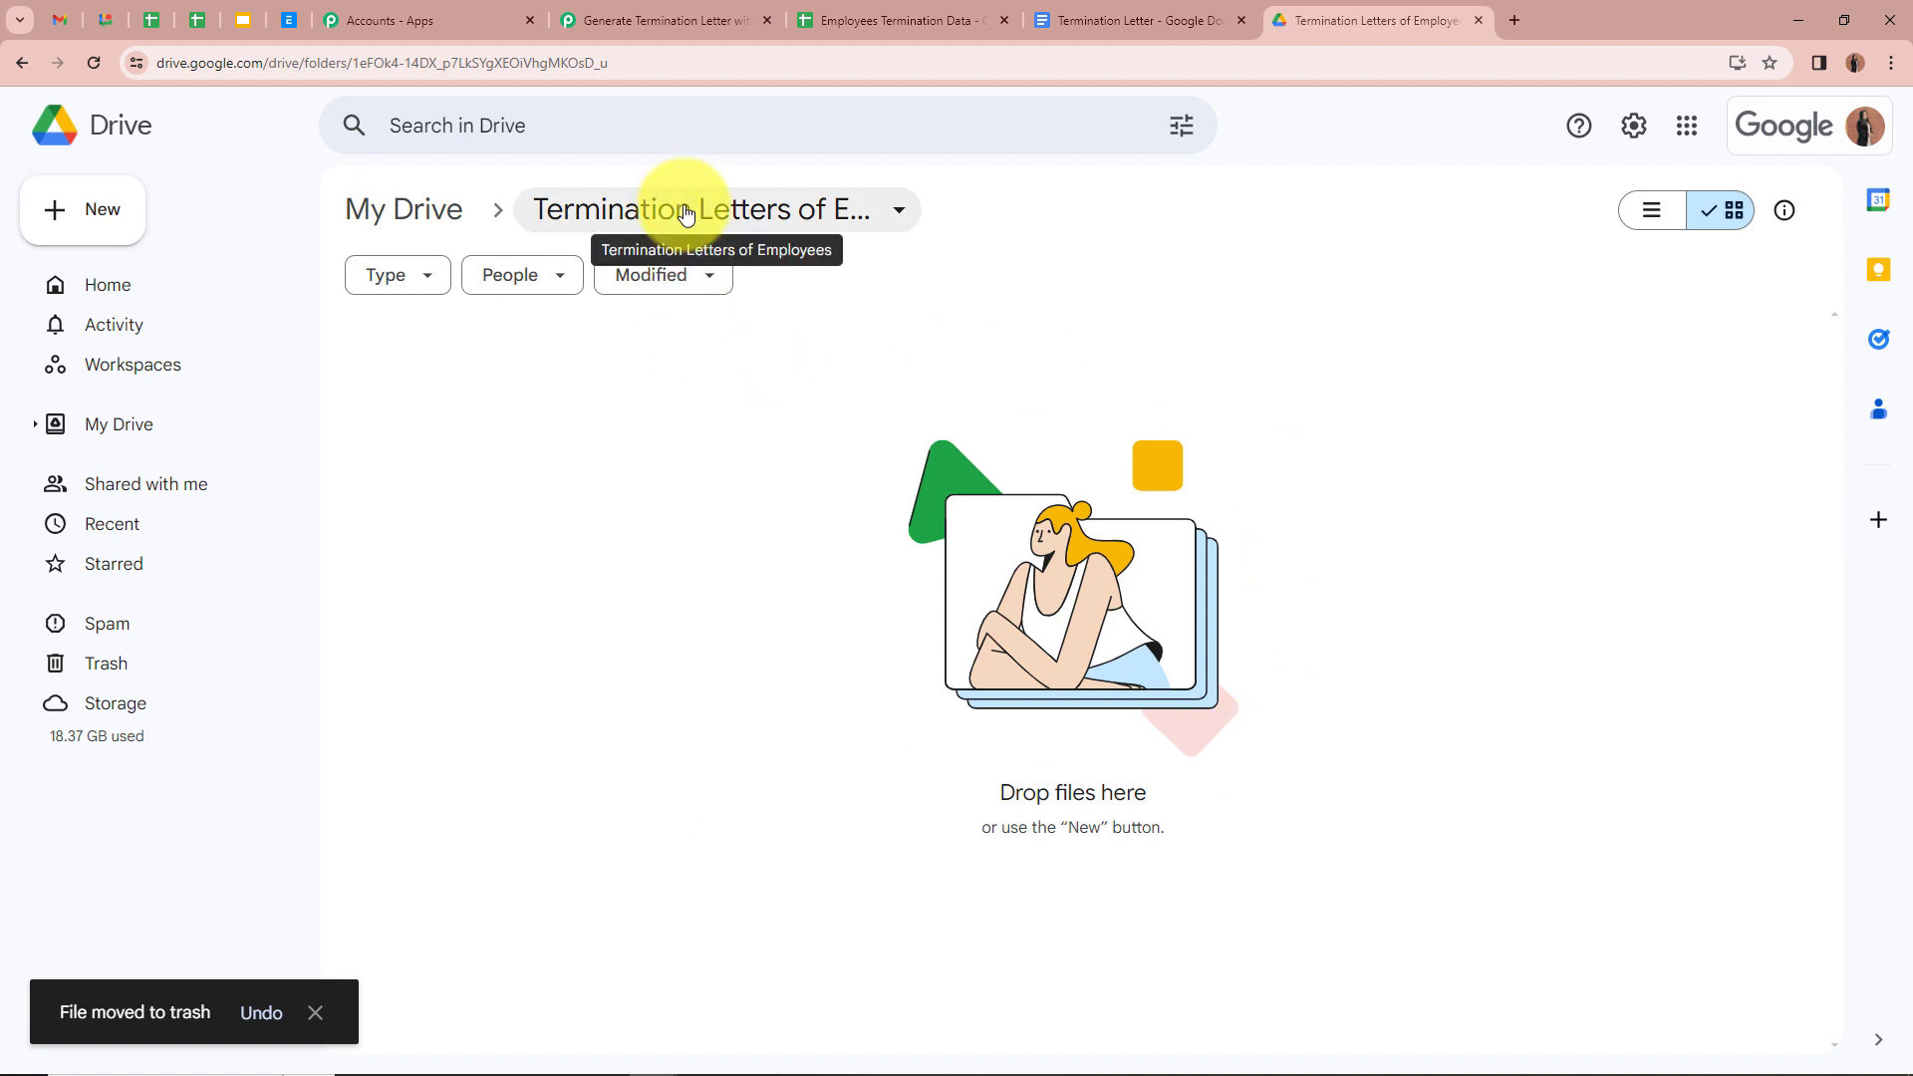
left_click(653, 20)
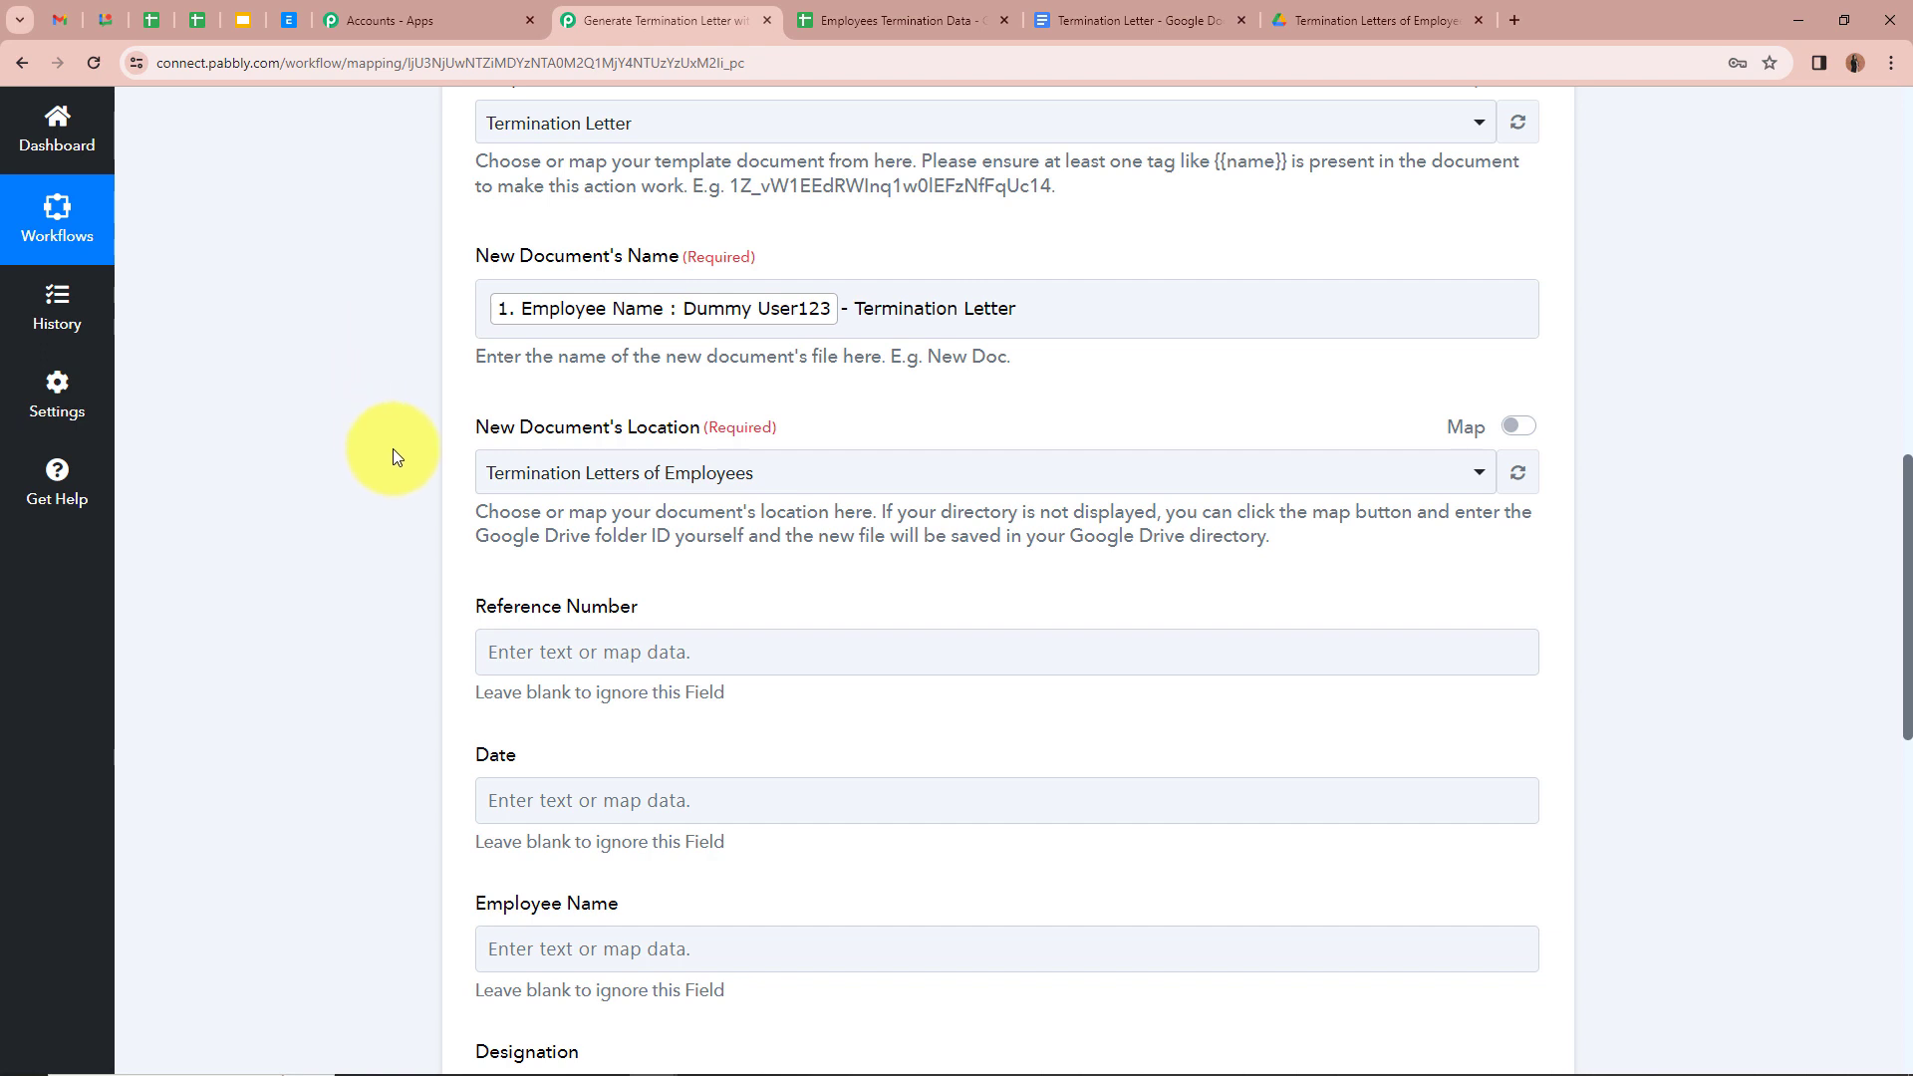
left_click(887, 475)
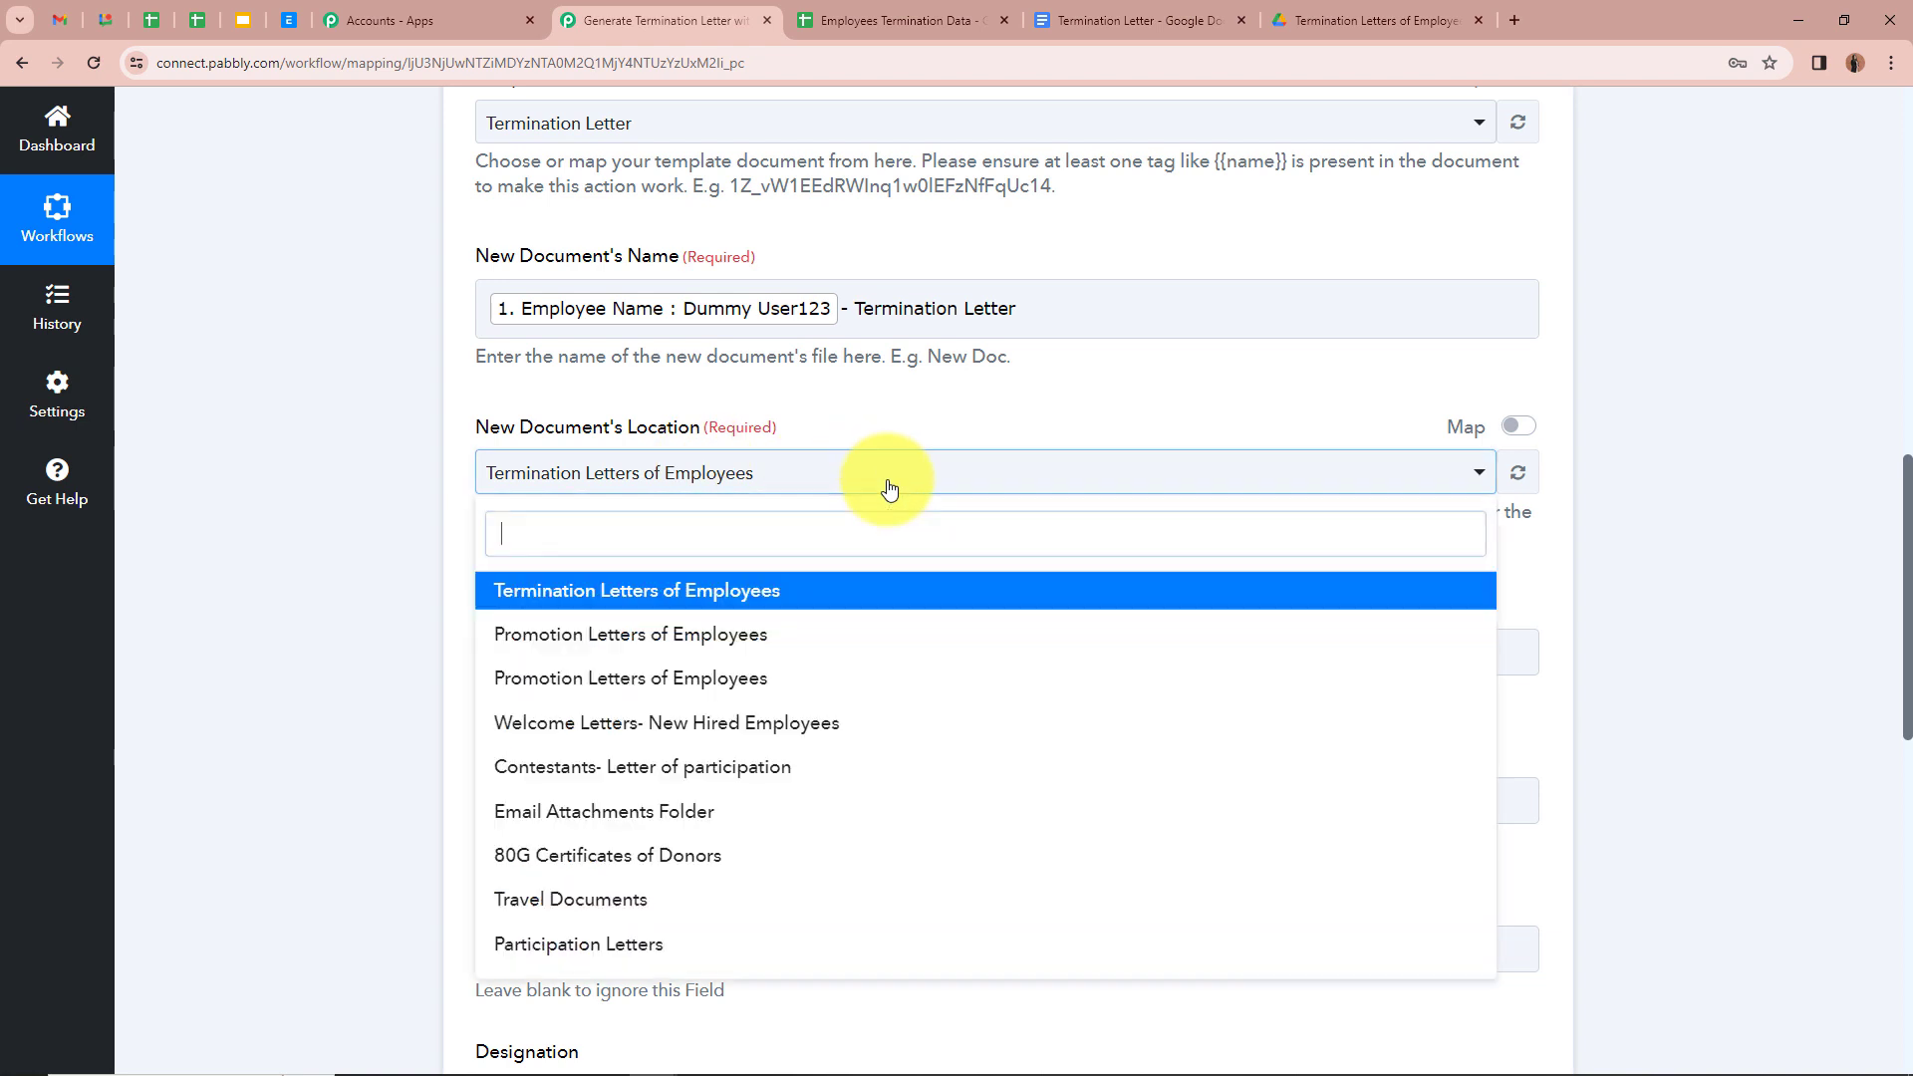
left_click(846, 605)
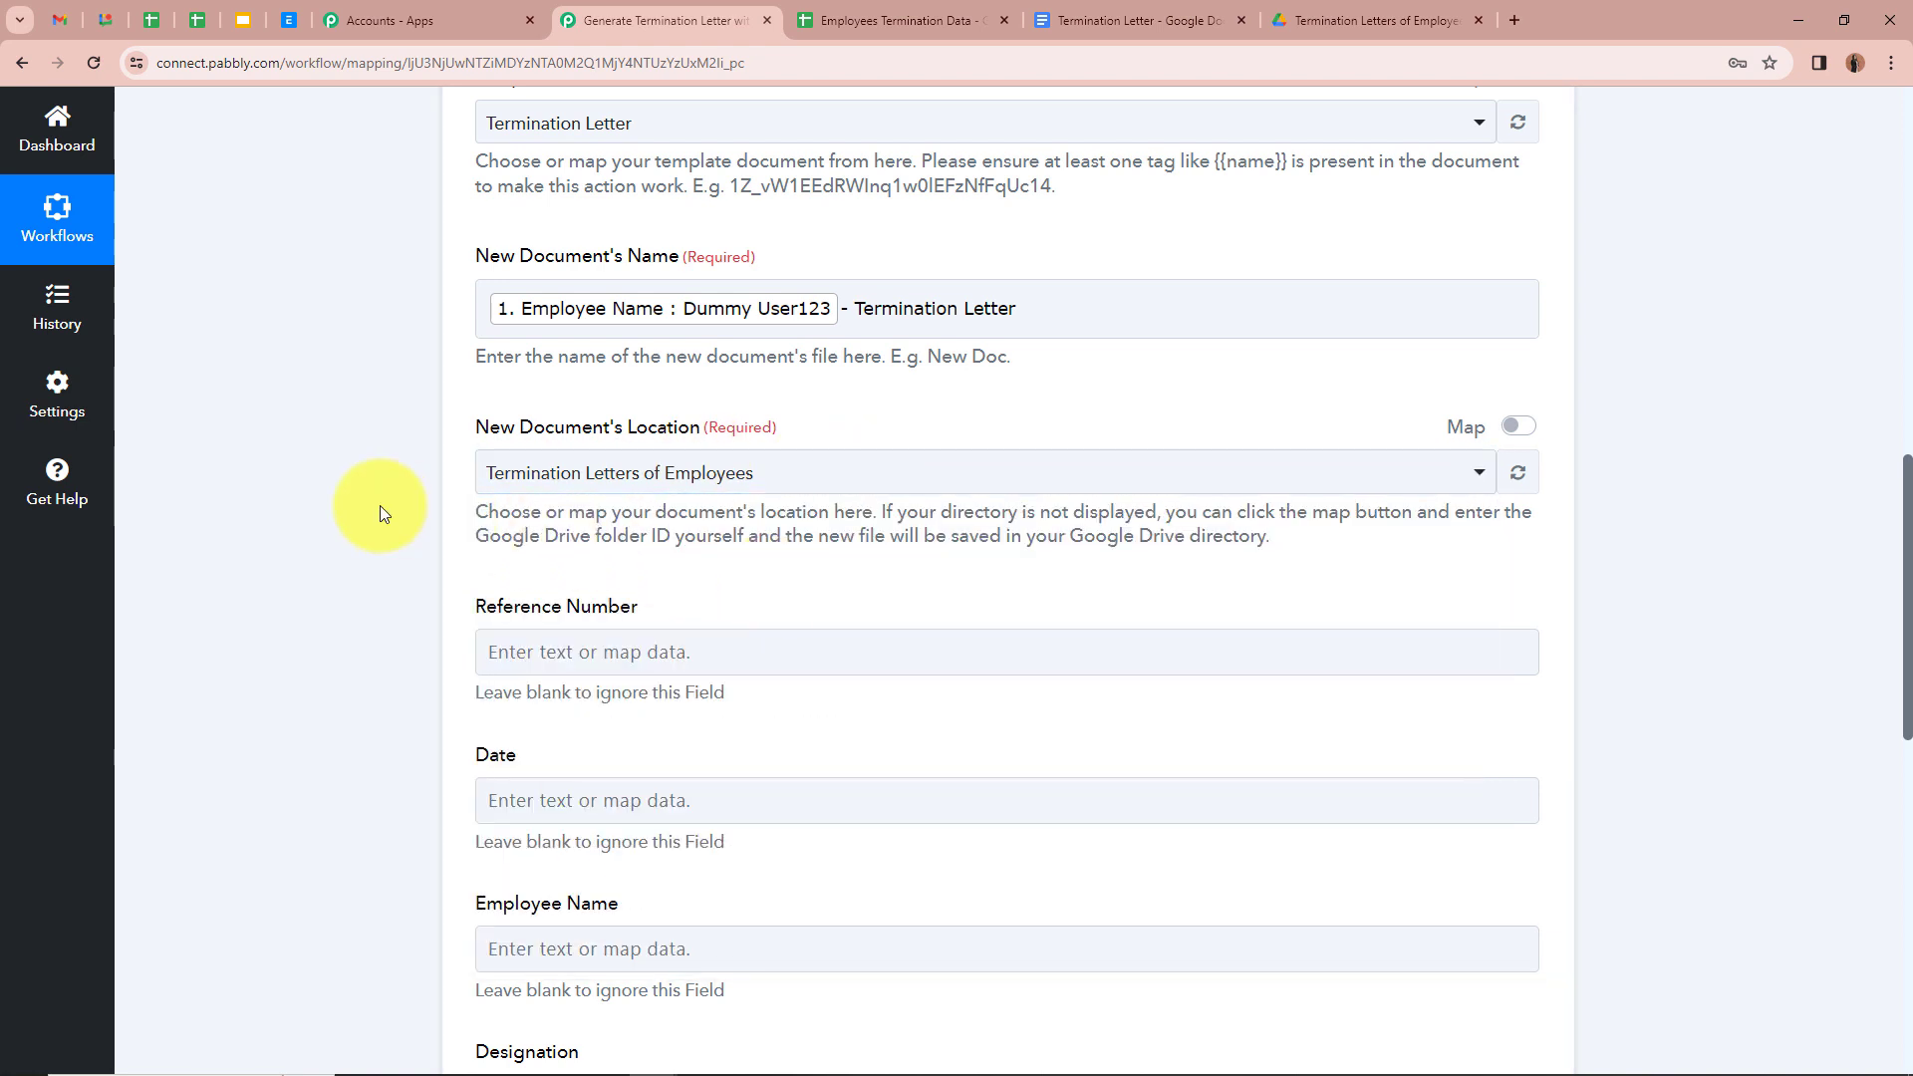
scroll(380, 505, "down", 1)
scroll(379, 505, "down", 1)
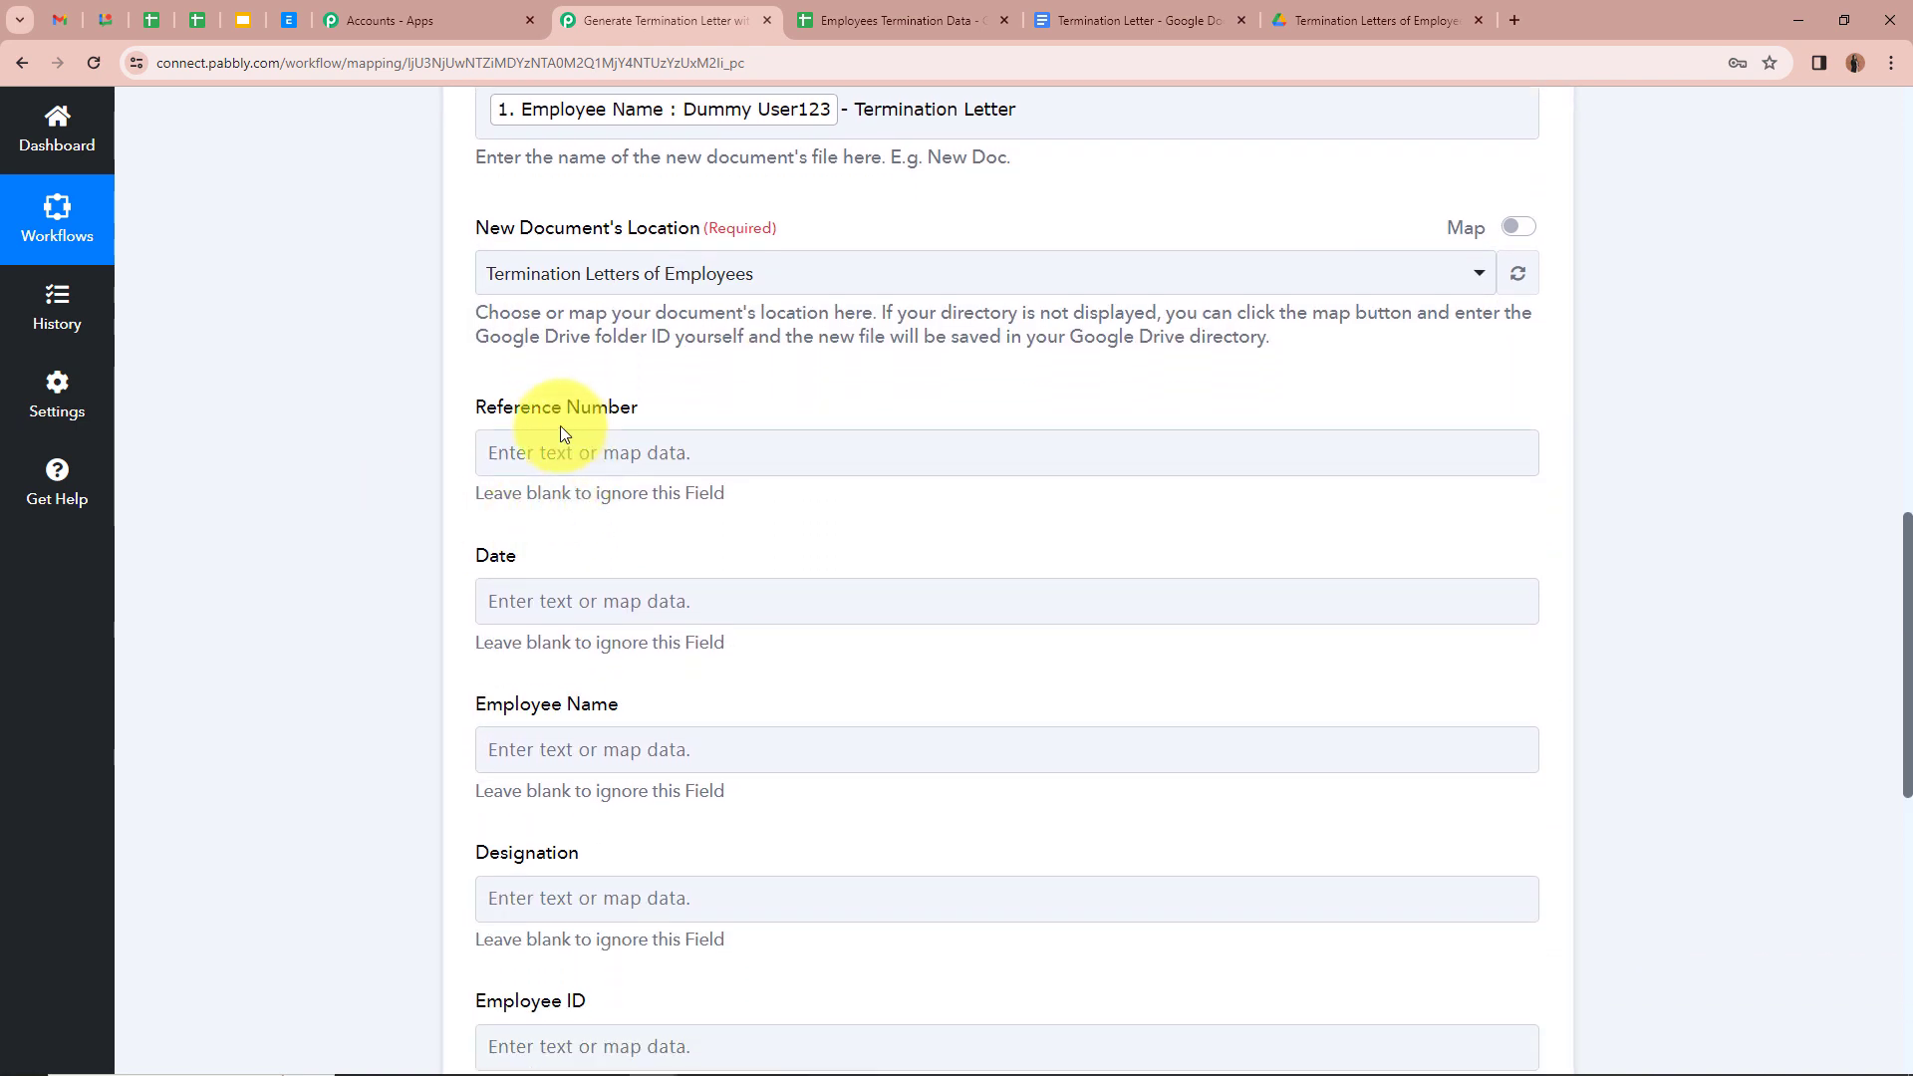
scroll(549, 611, "down", 3)
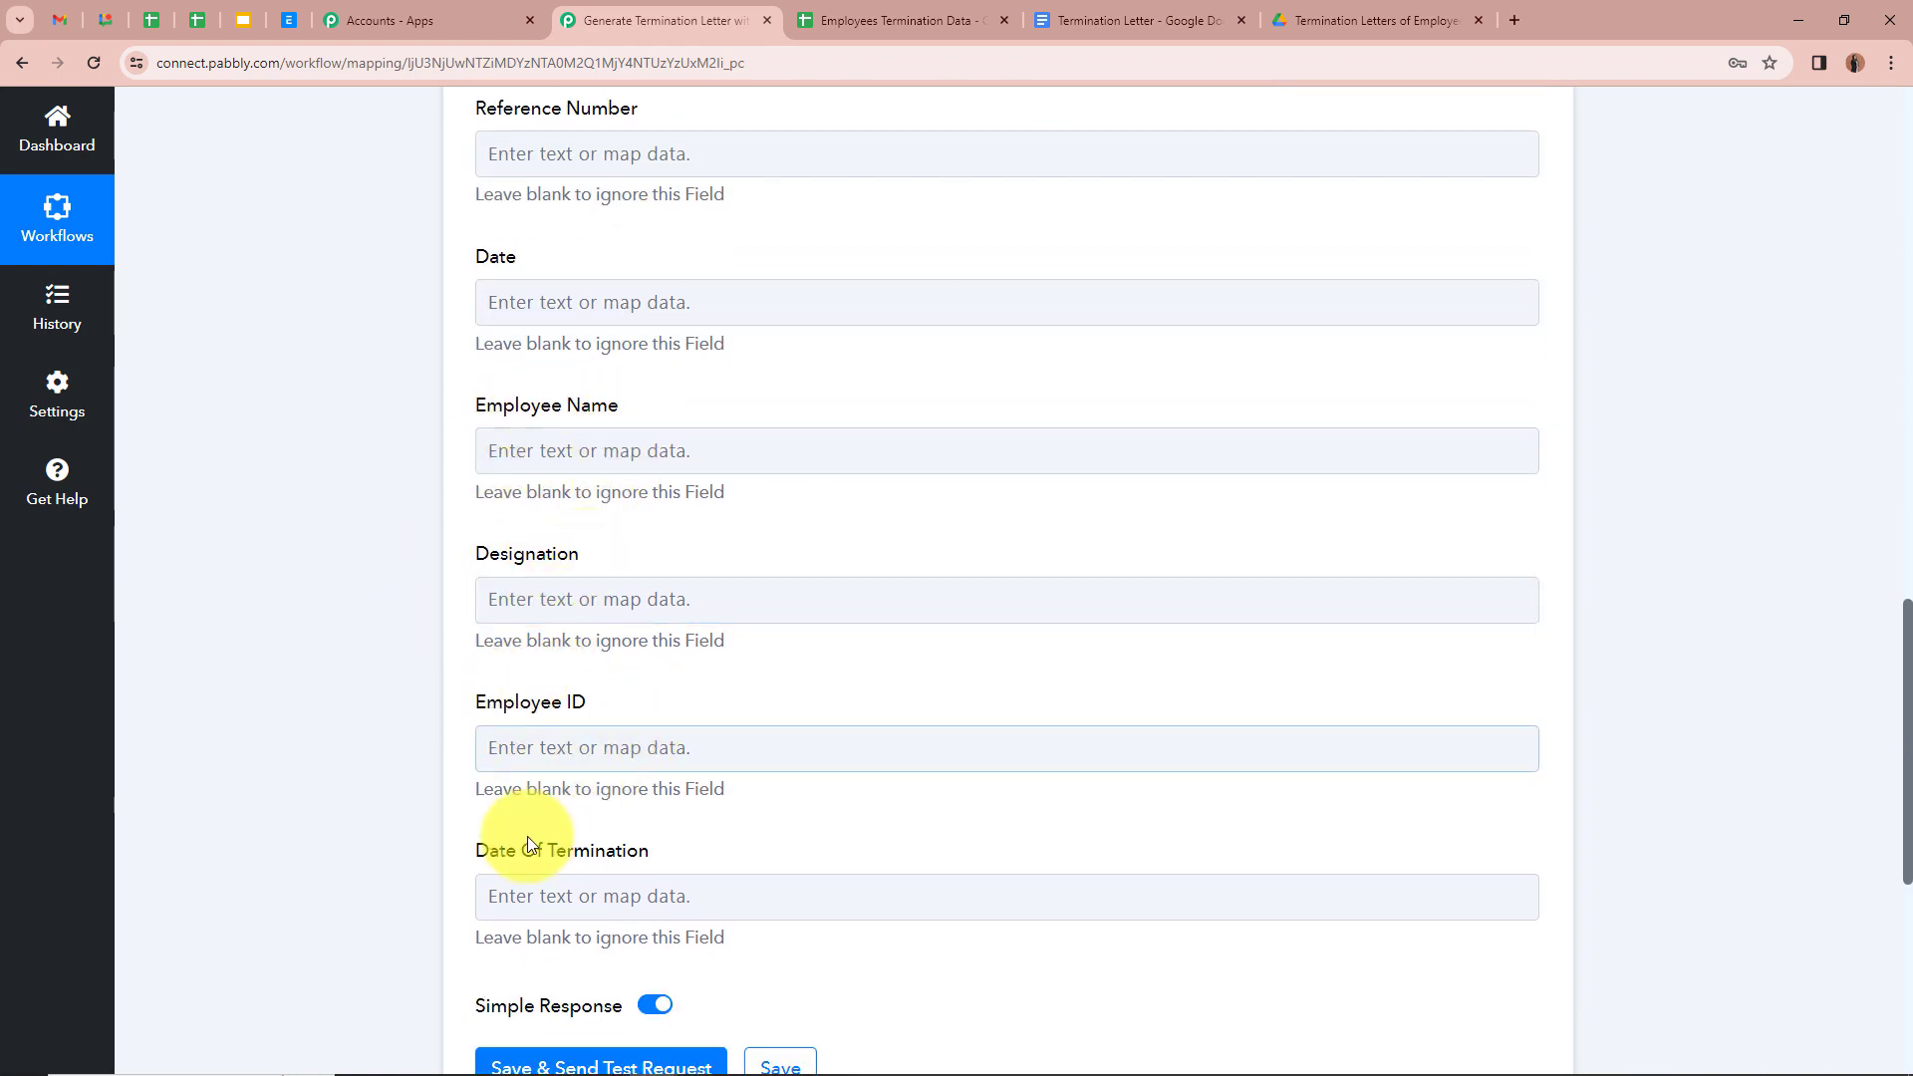
left_click(1122, 20)
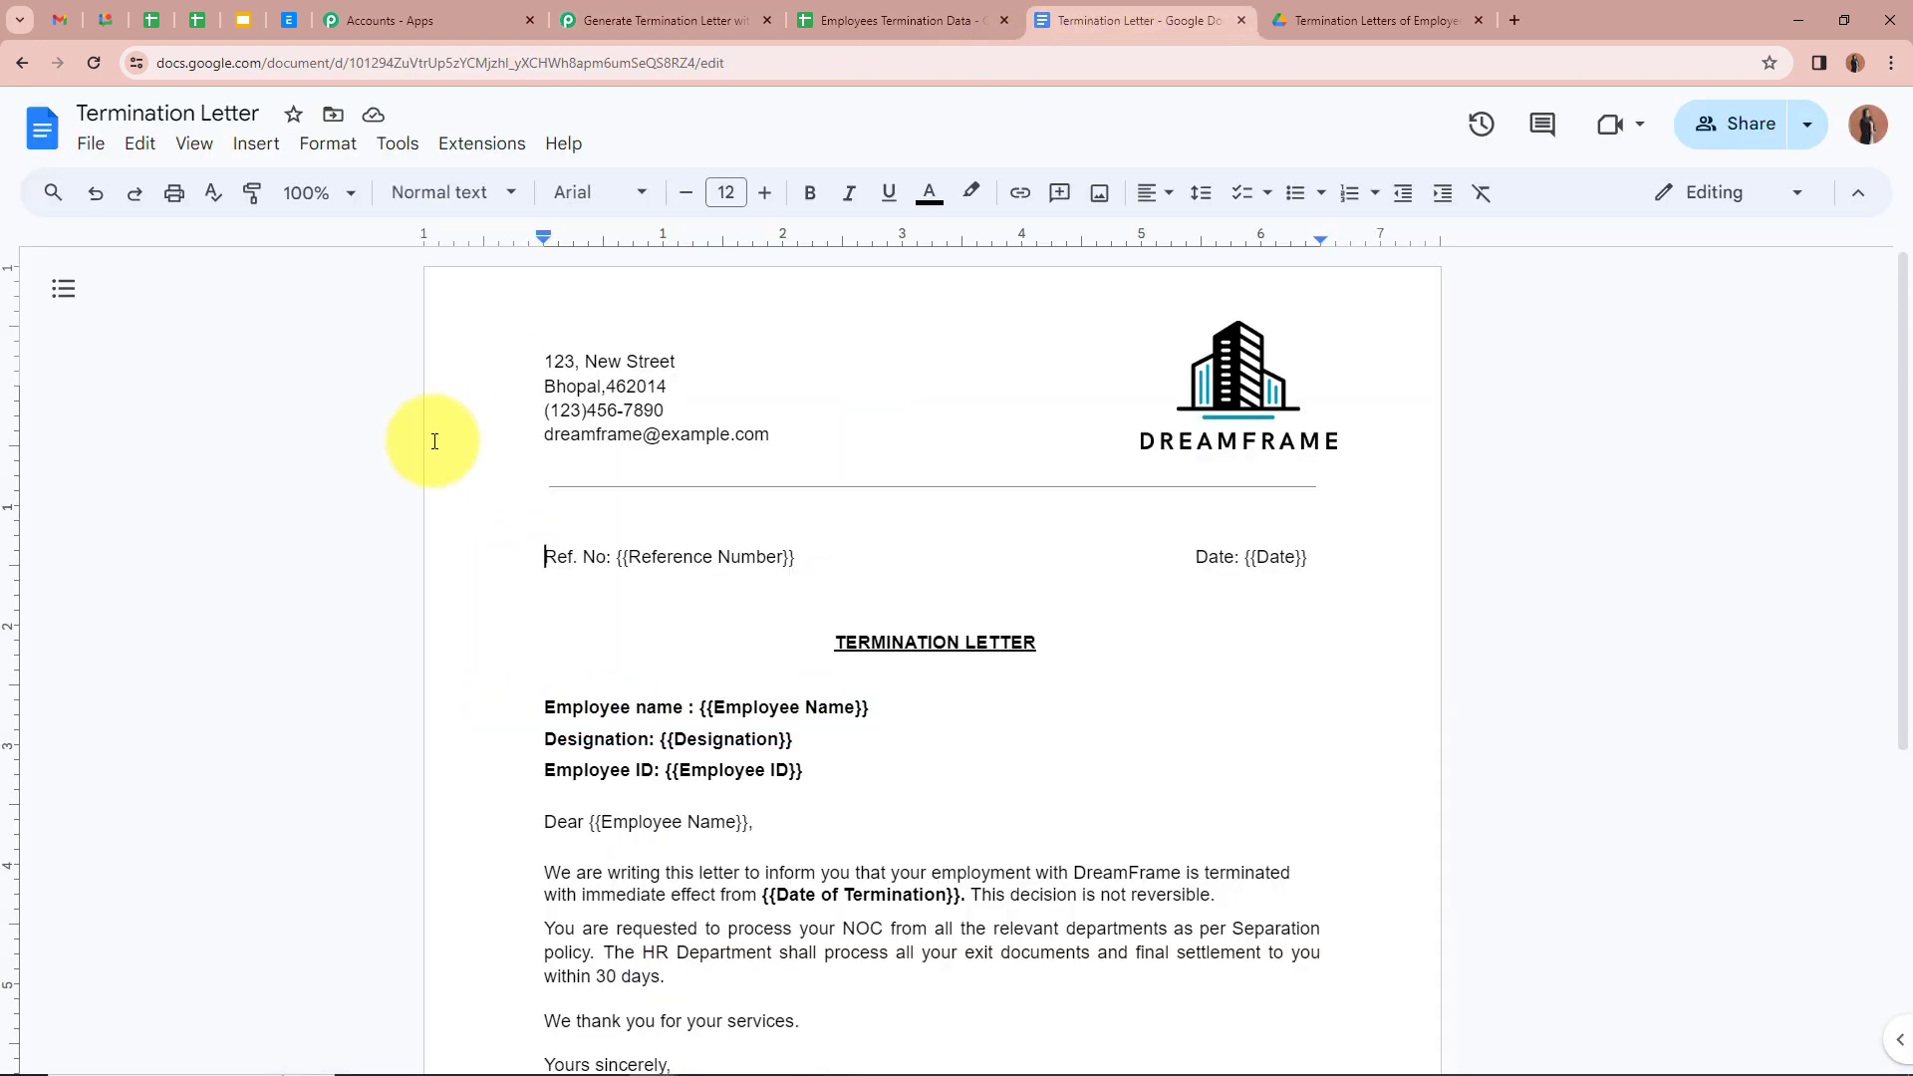
scroll(529, 748, "down", 3)
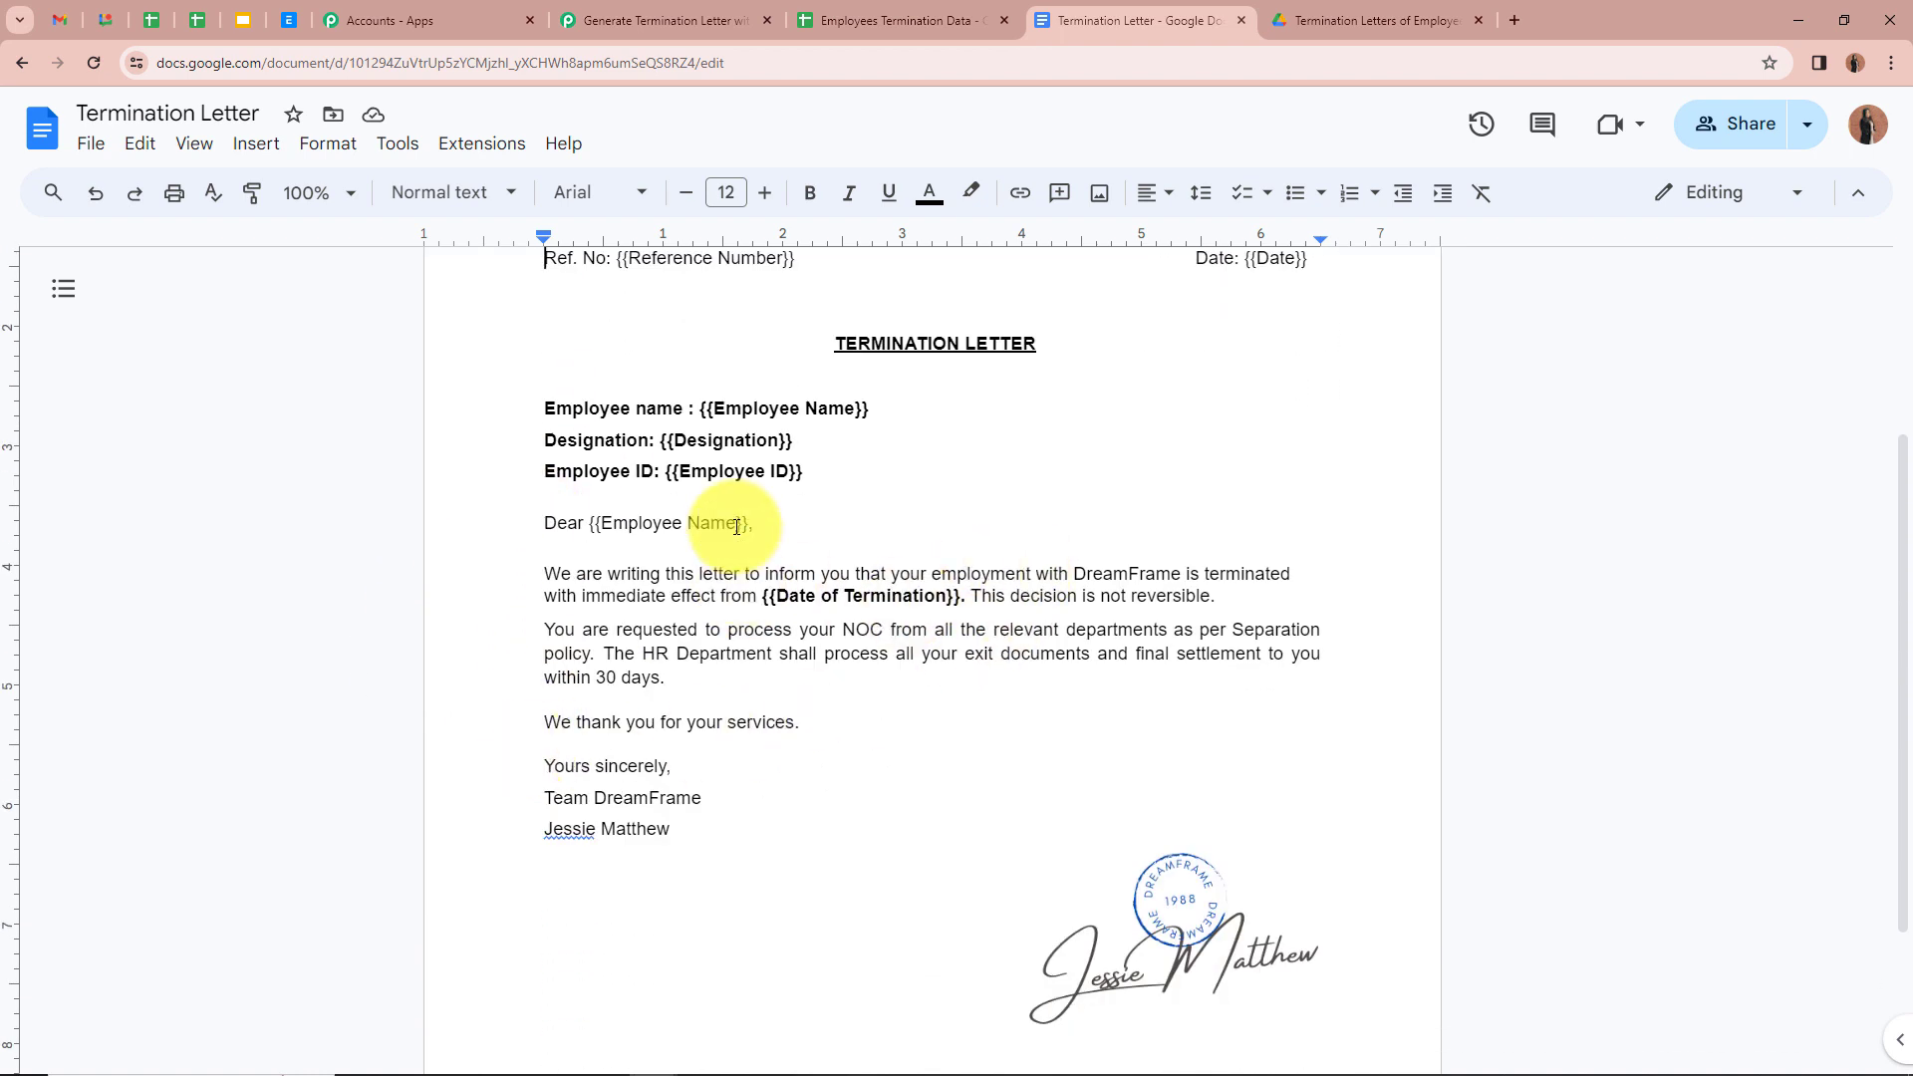
left_click(695, 8)
scroll(584, 247, "up", 4)
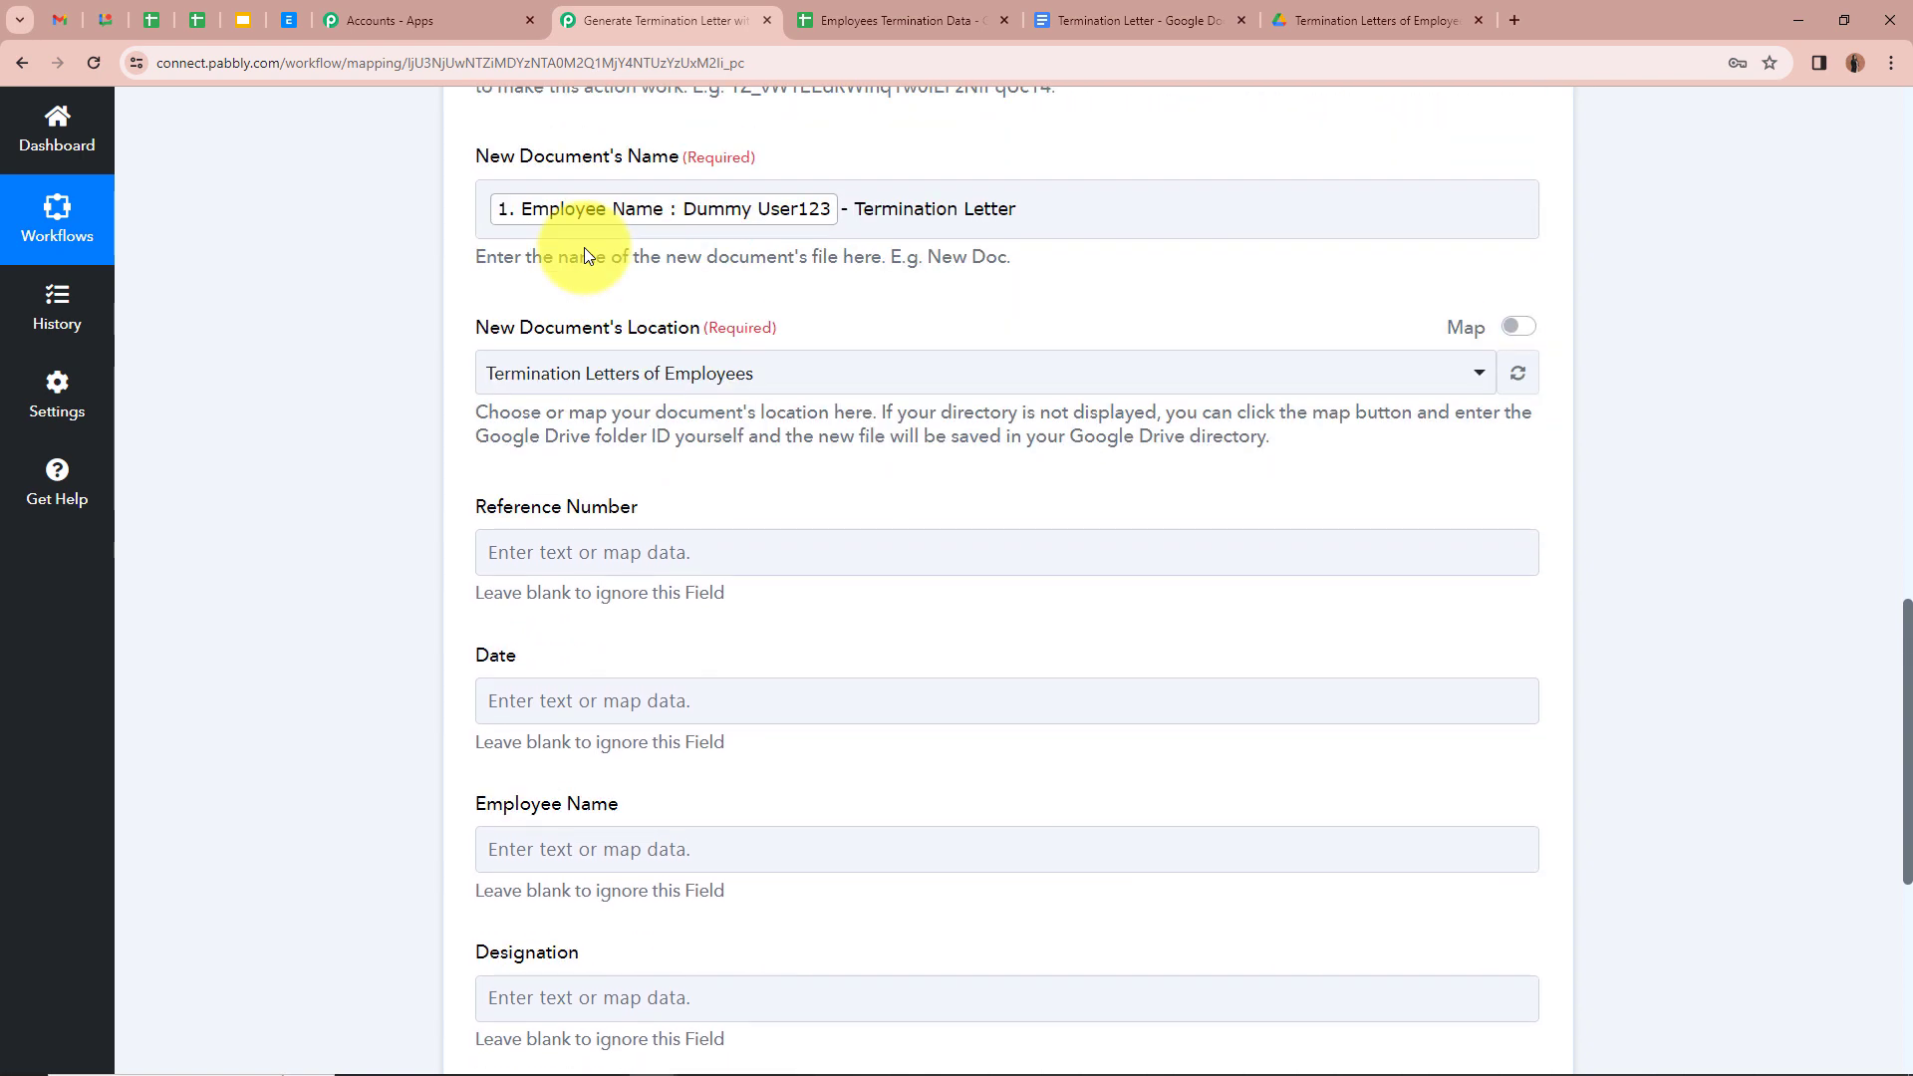
scroll(344, 584, "down", 1)
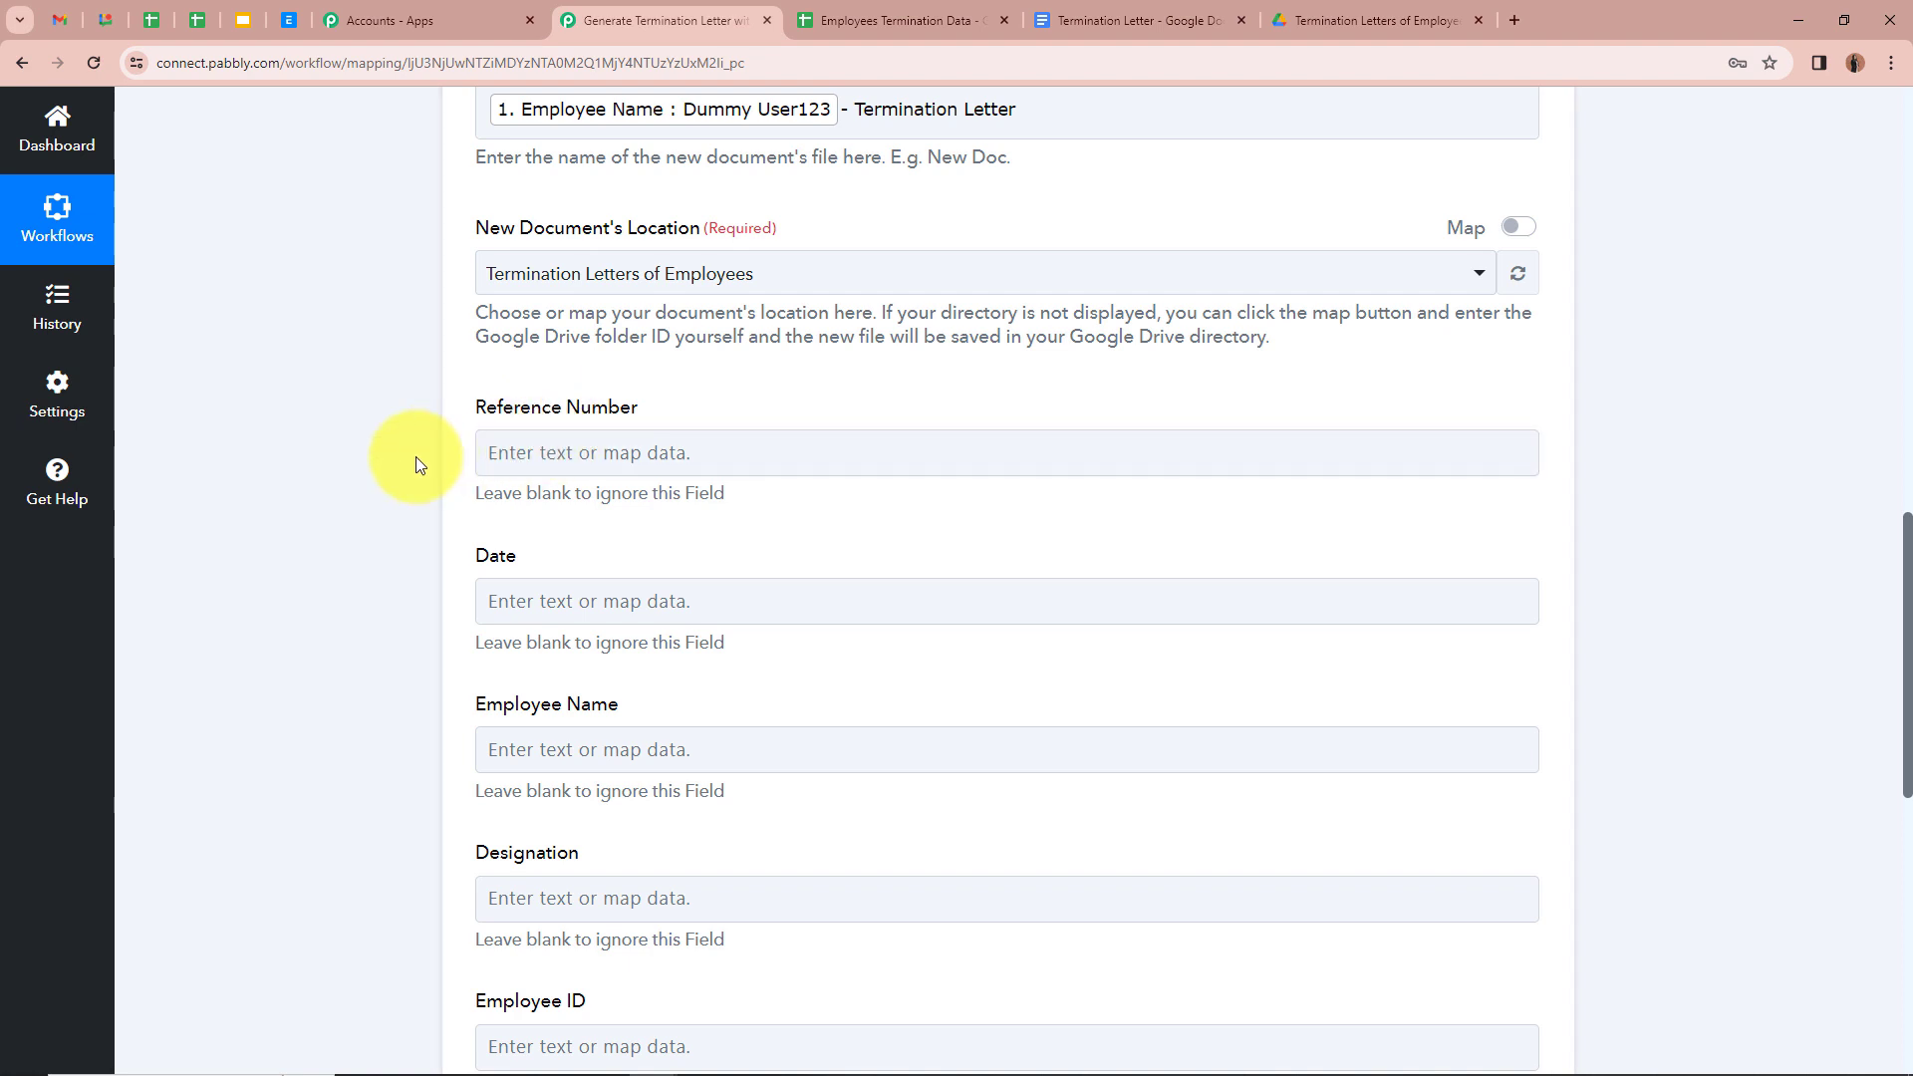
Step: Map the sheet's Reference Number into the Reference Number template field
left_click(560, 458)
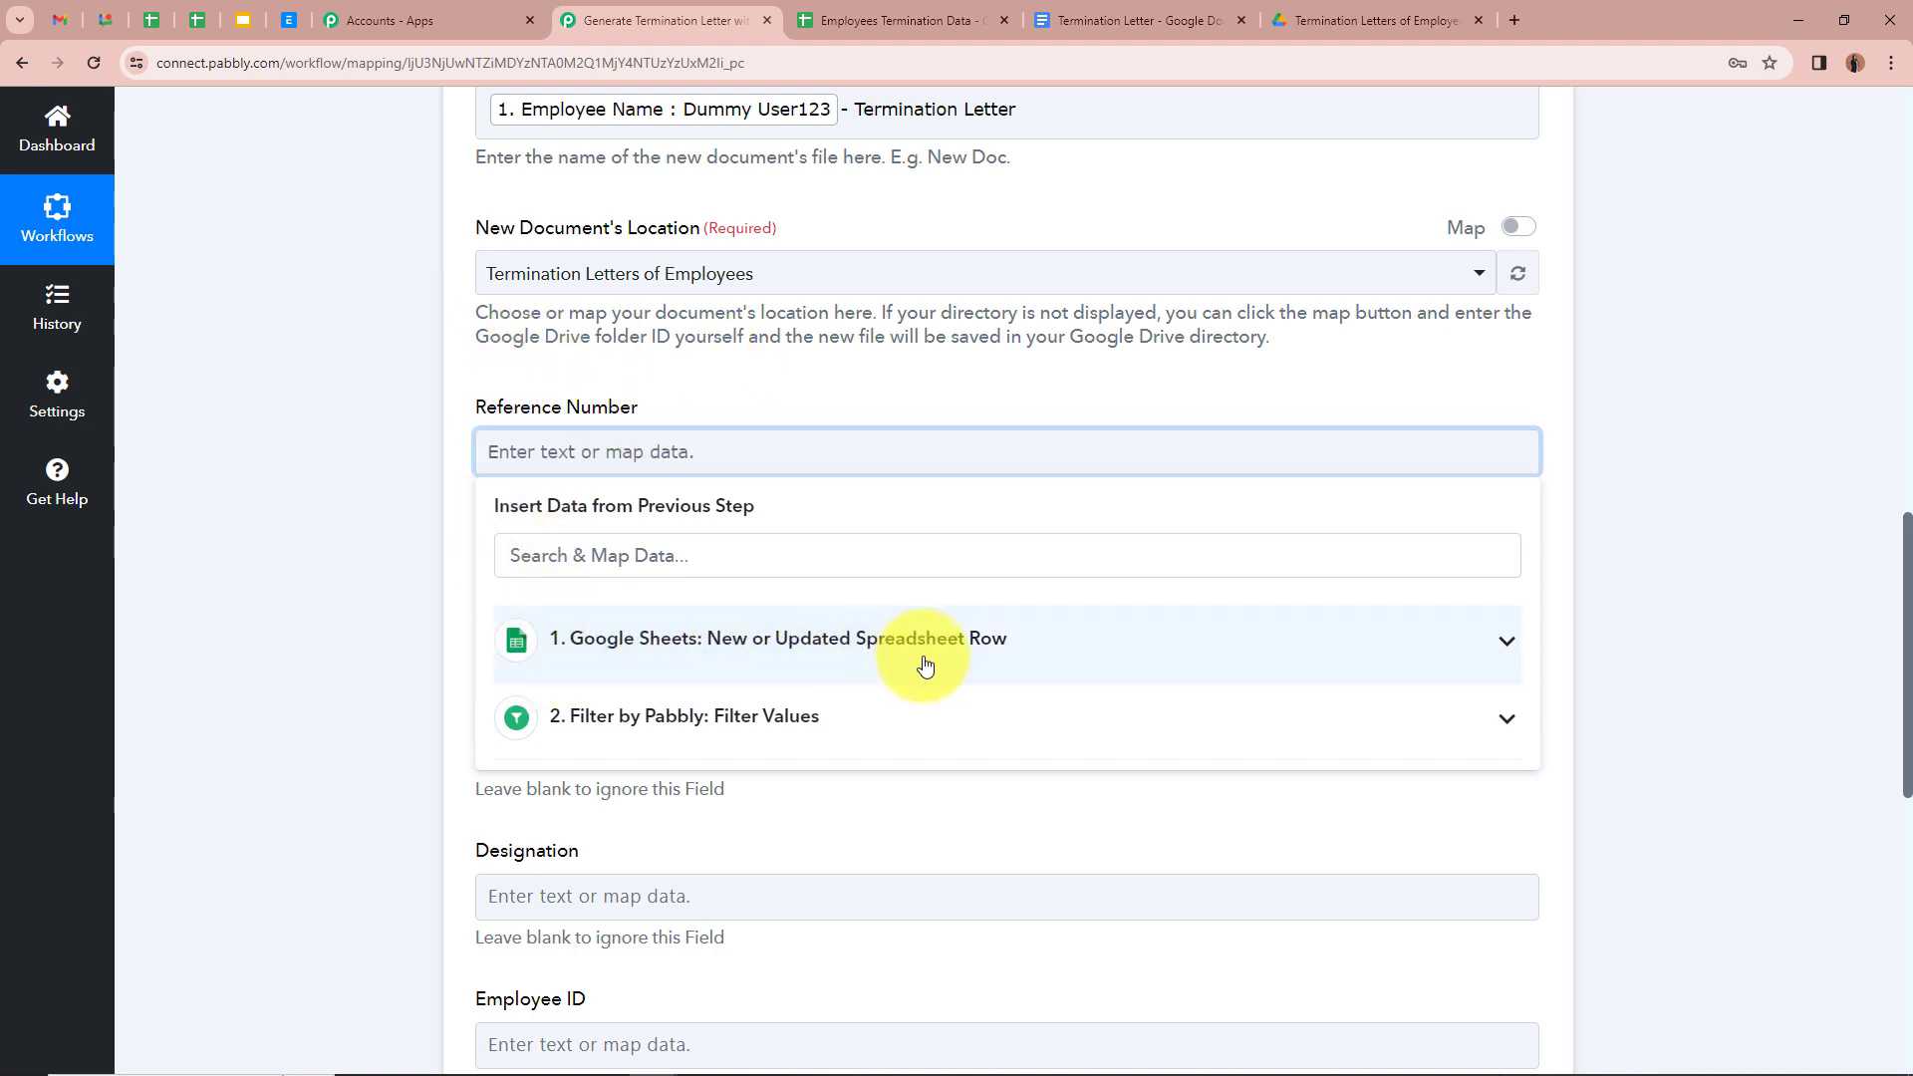
left_click(1506, 642)
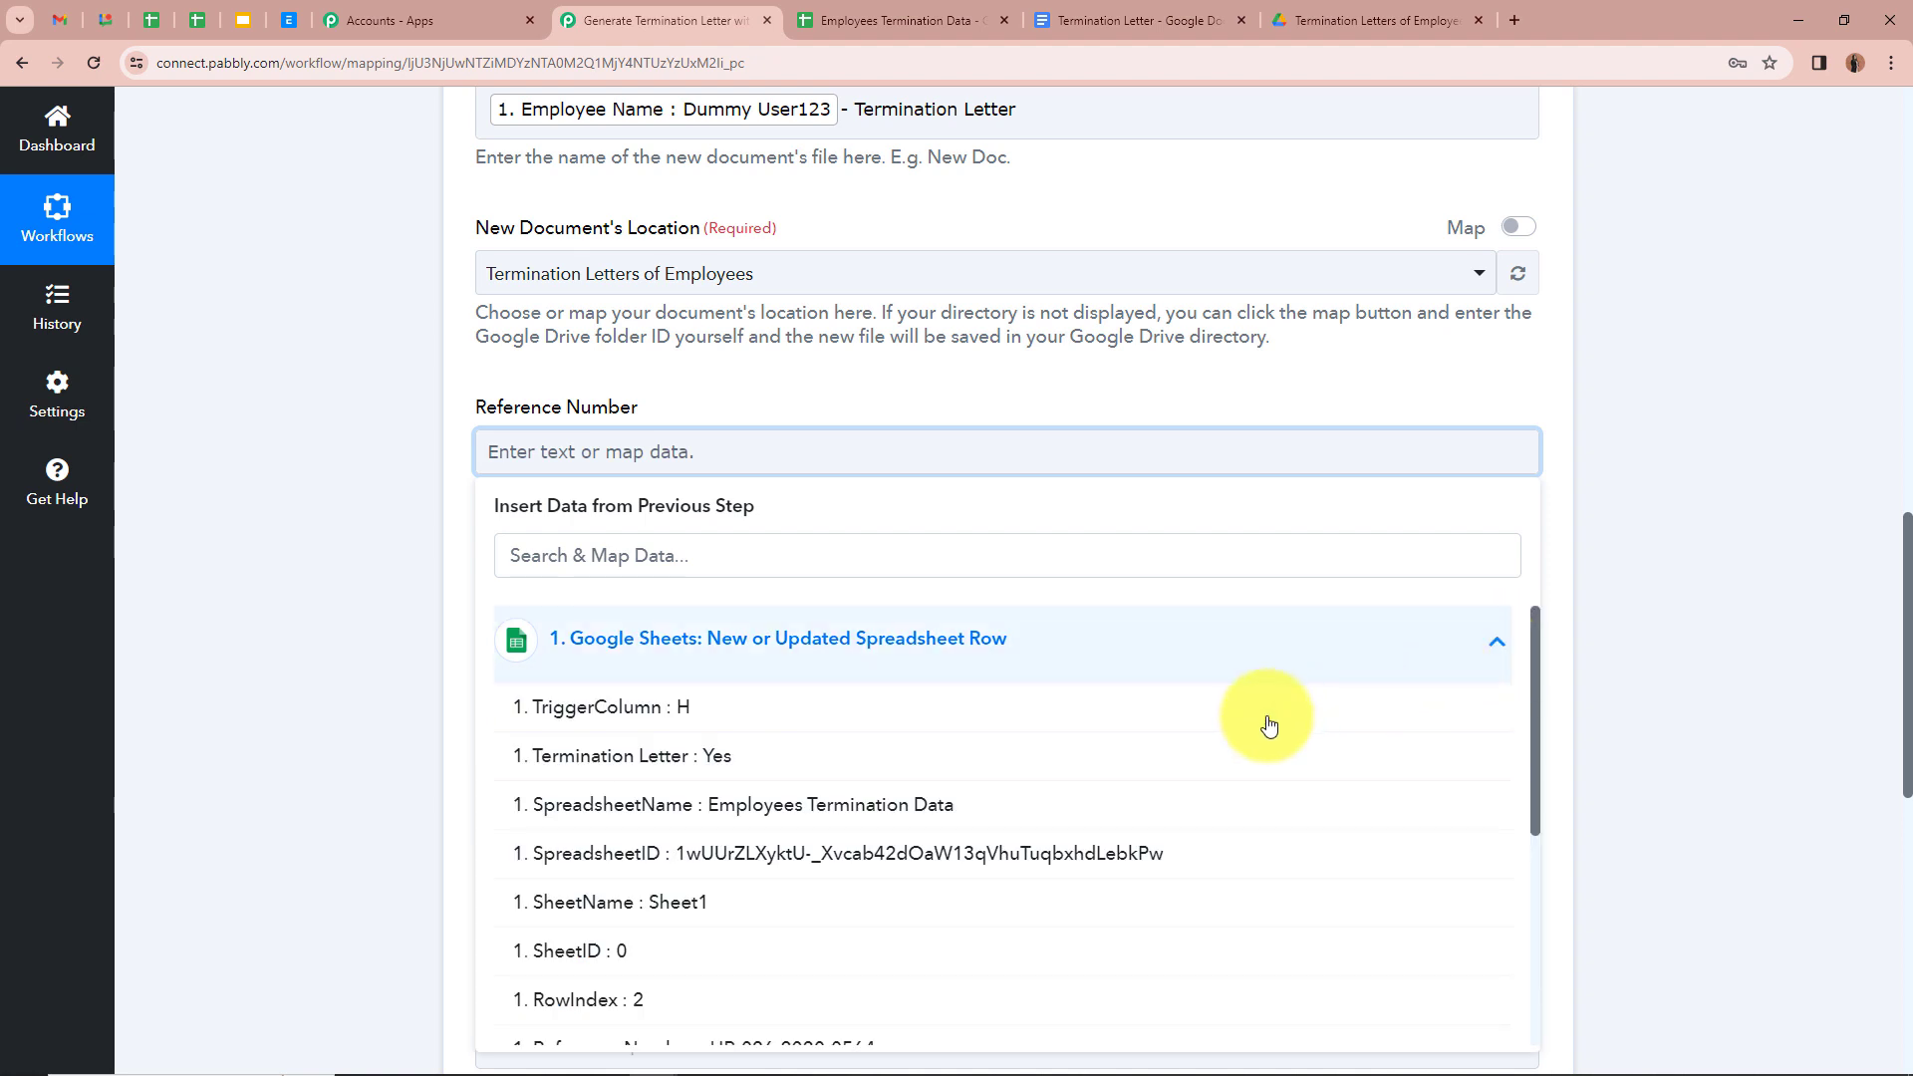
scroll(877, 848, "down", 3)
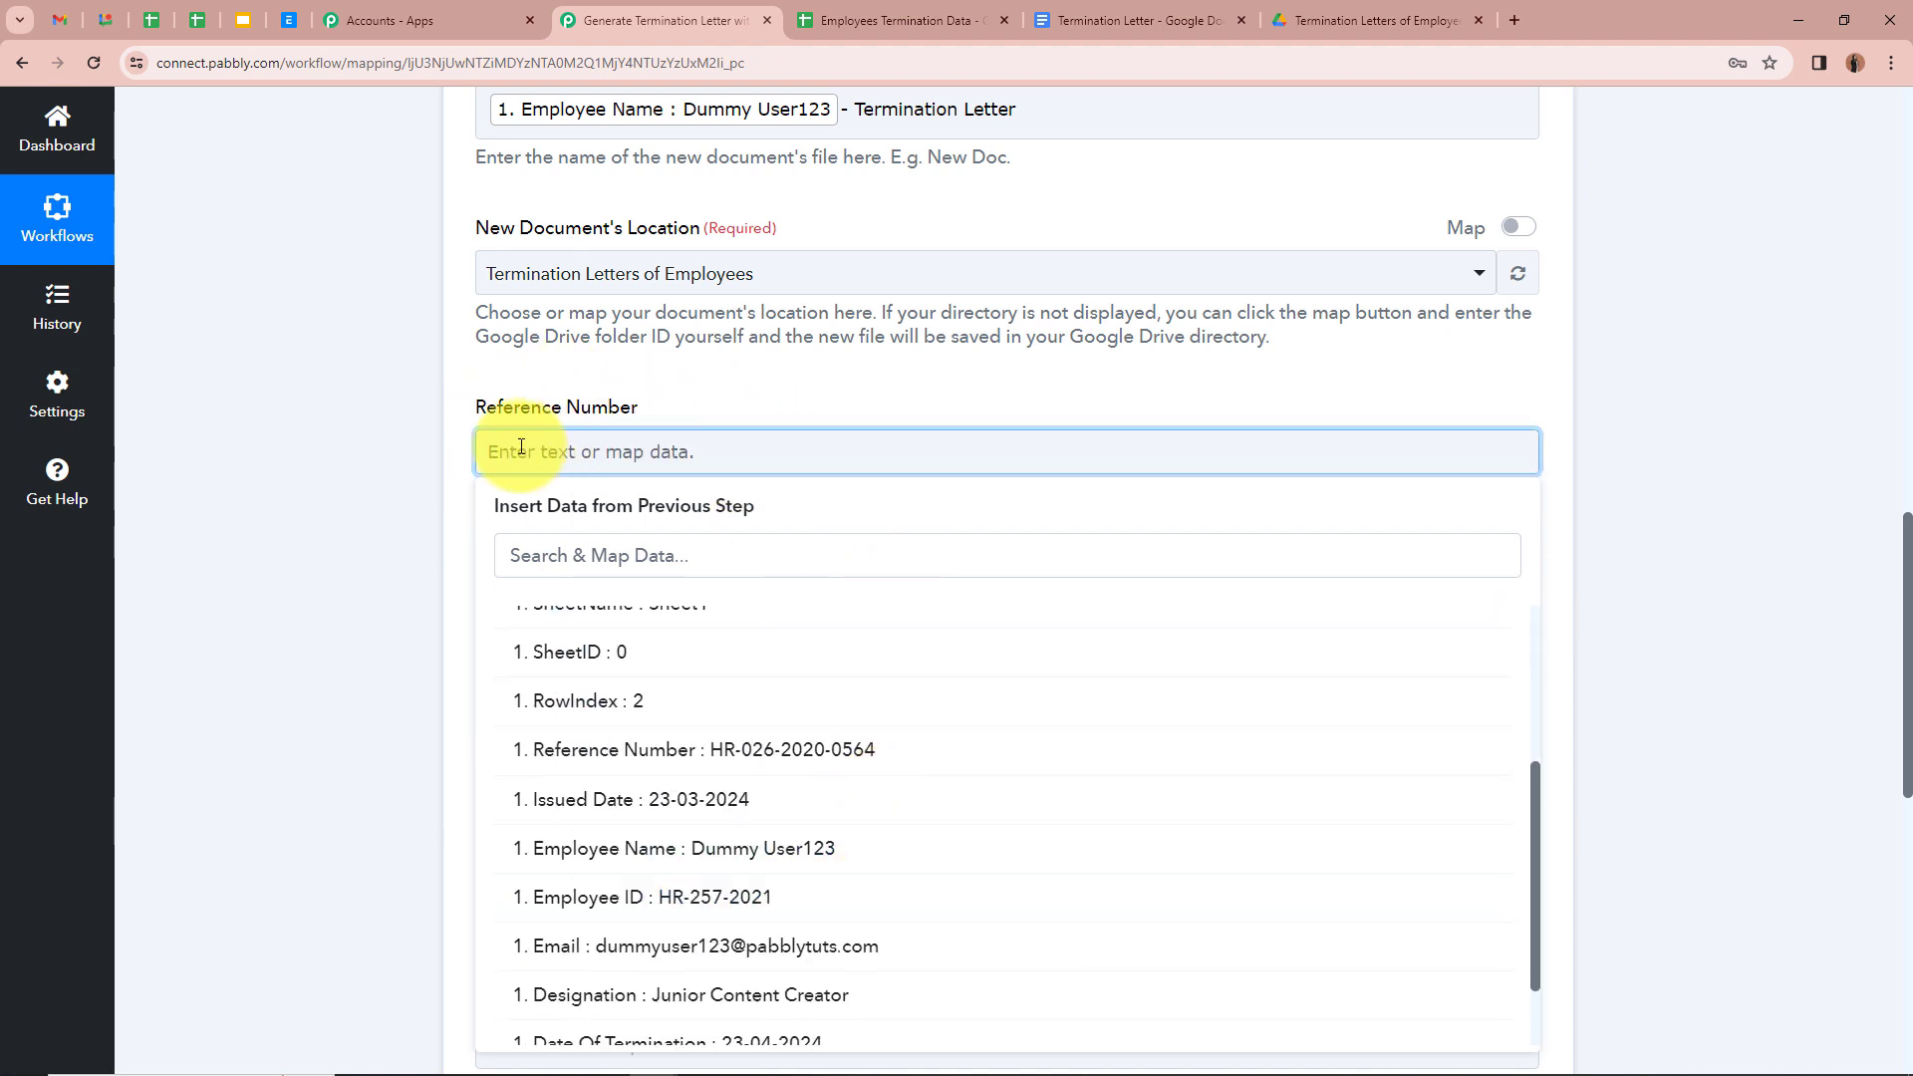
scroll(820, 788, "down", 1)
scroll(757, 823, "down", 1)
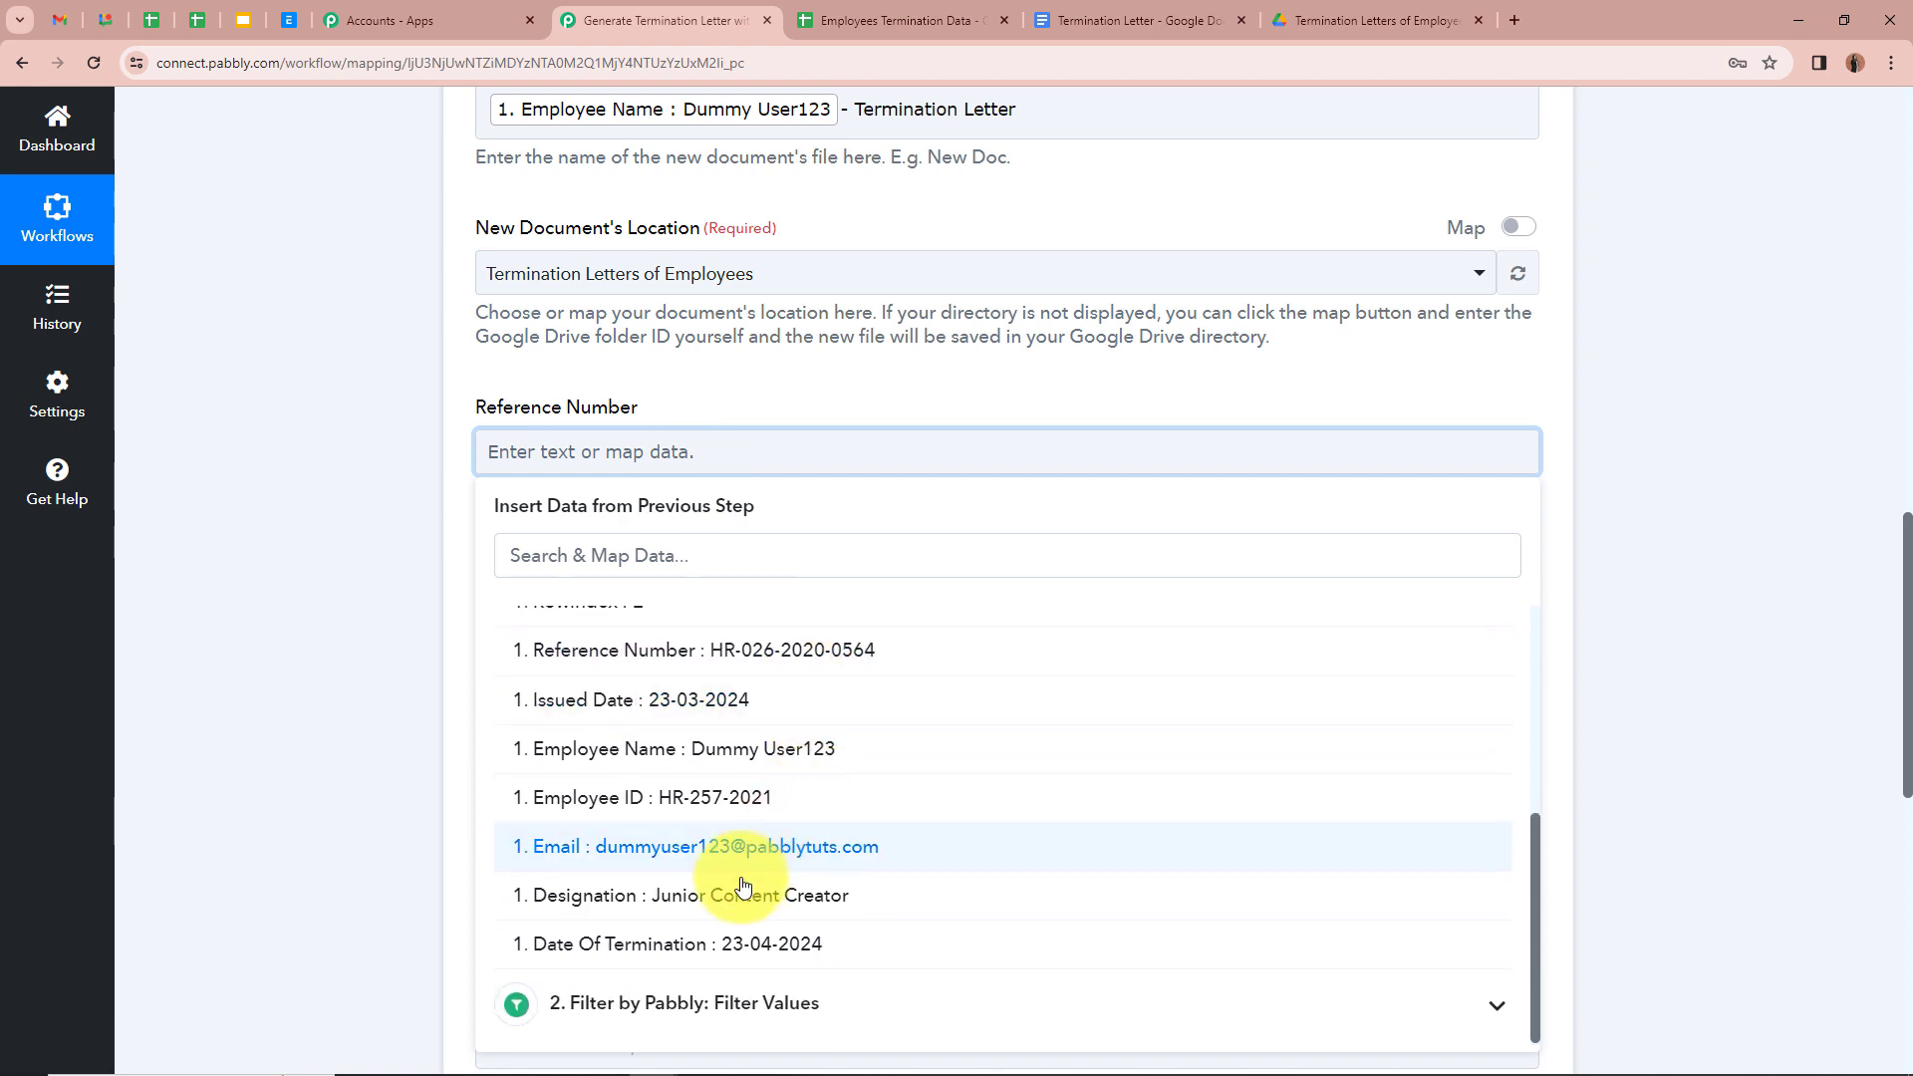
scroll(727, 738, "up", 1)
left_click(730, 742)
left_click(374, 592)
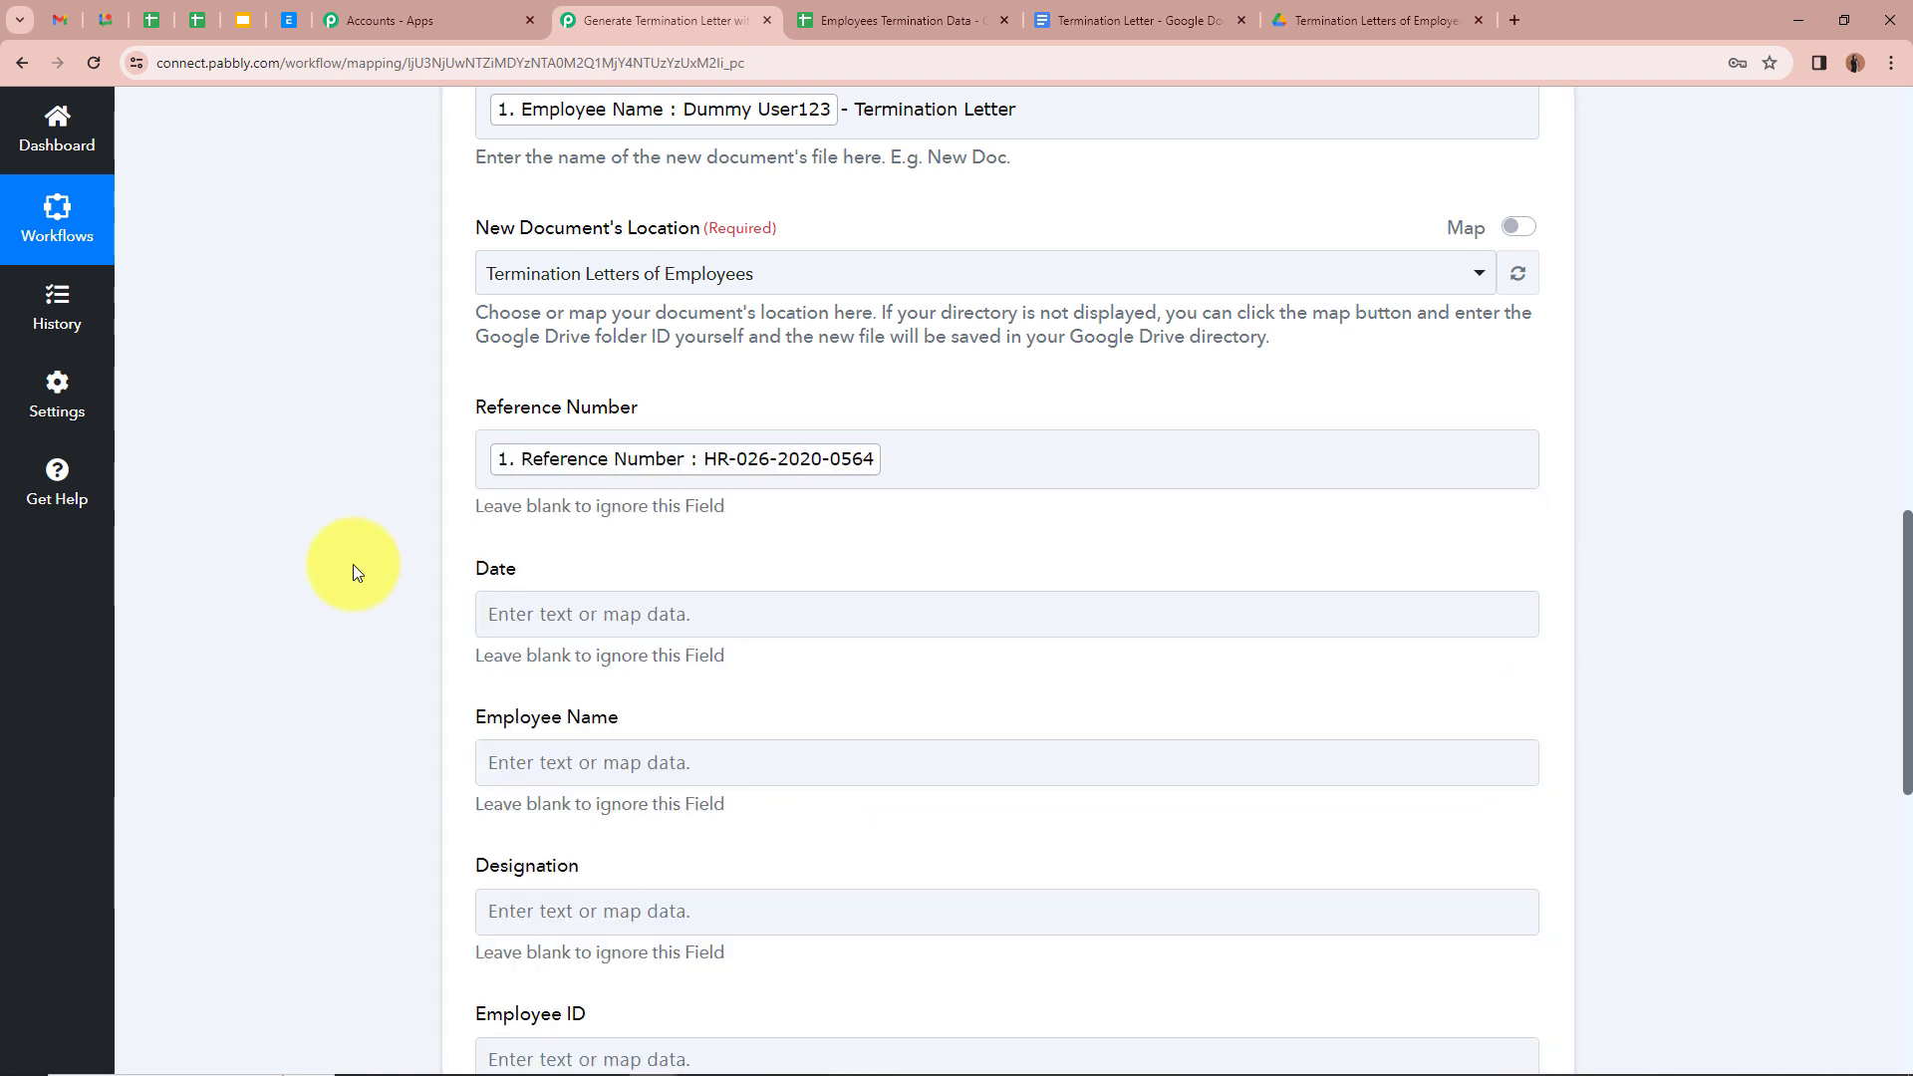
scroll(353, 564, "down", 1)
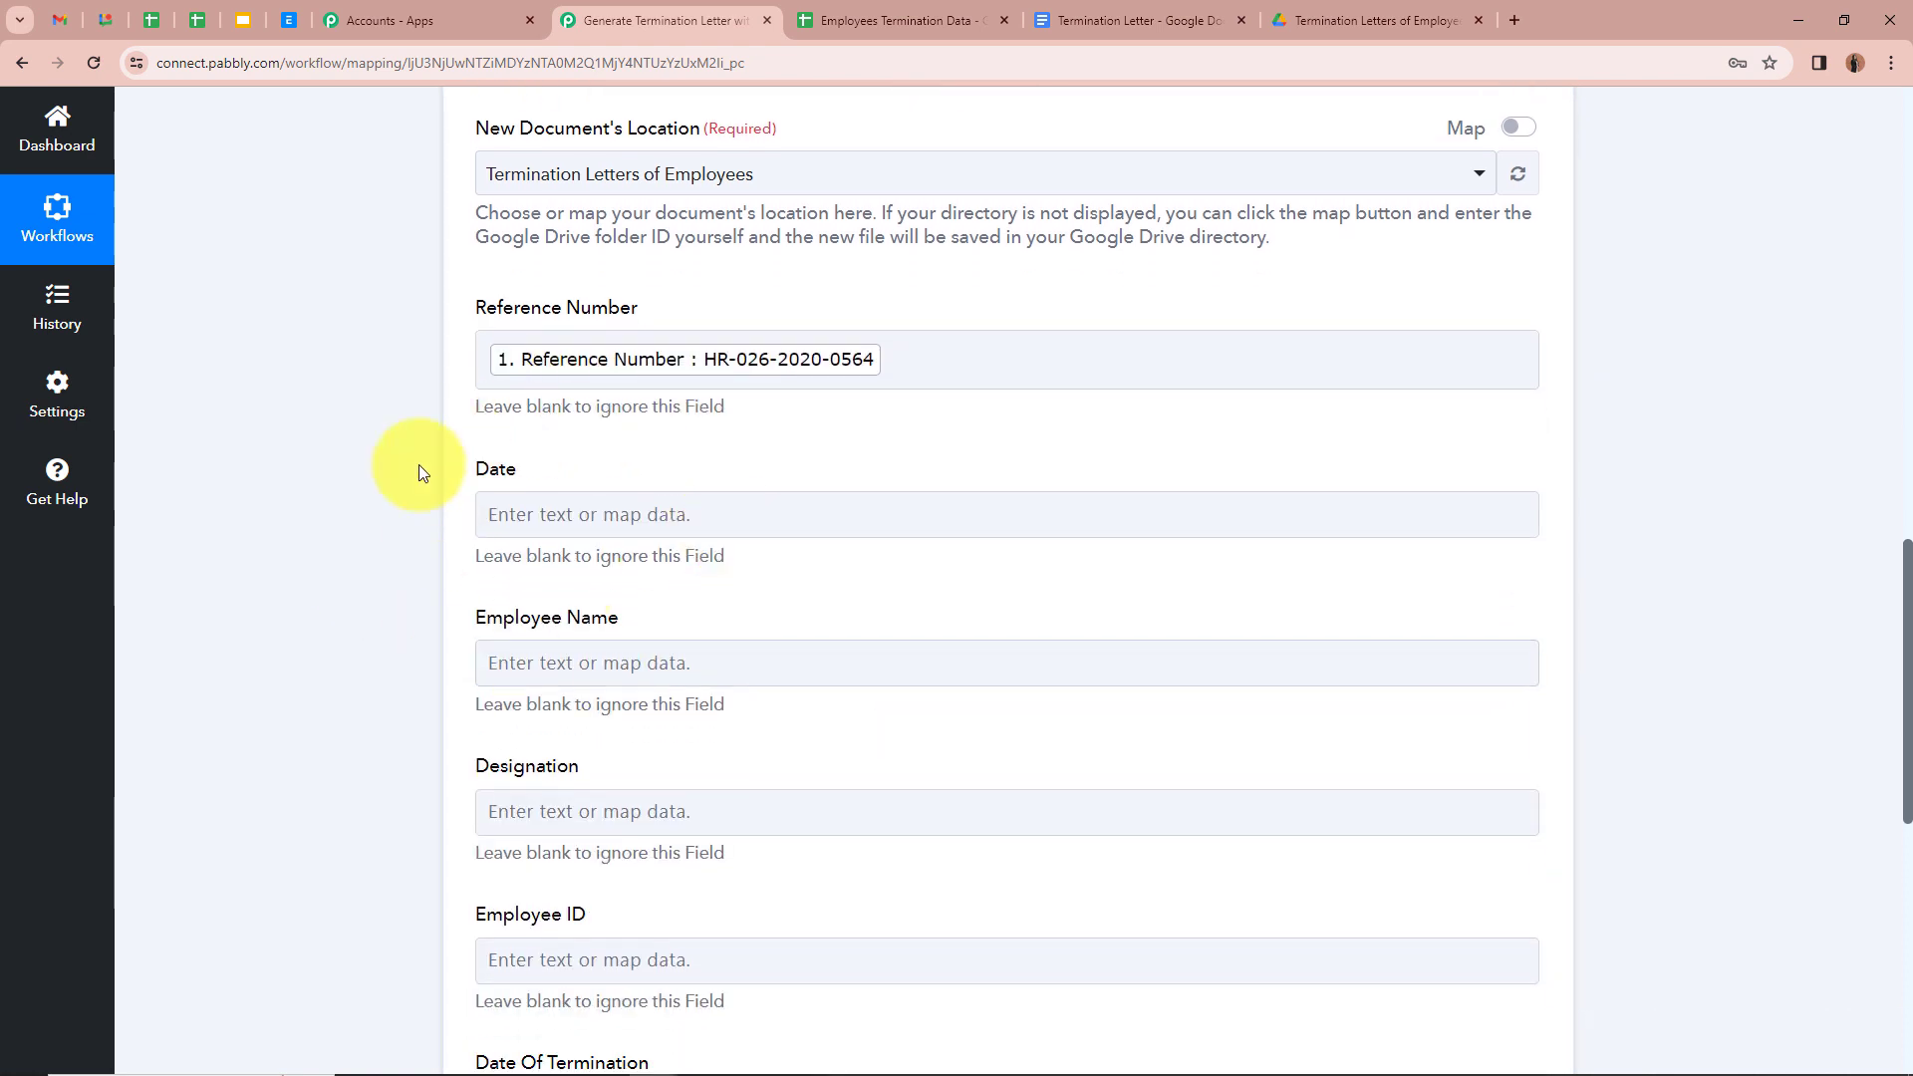
Step: Map the sheet's Issued Date into the Date template field
left_click(631, 510)
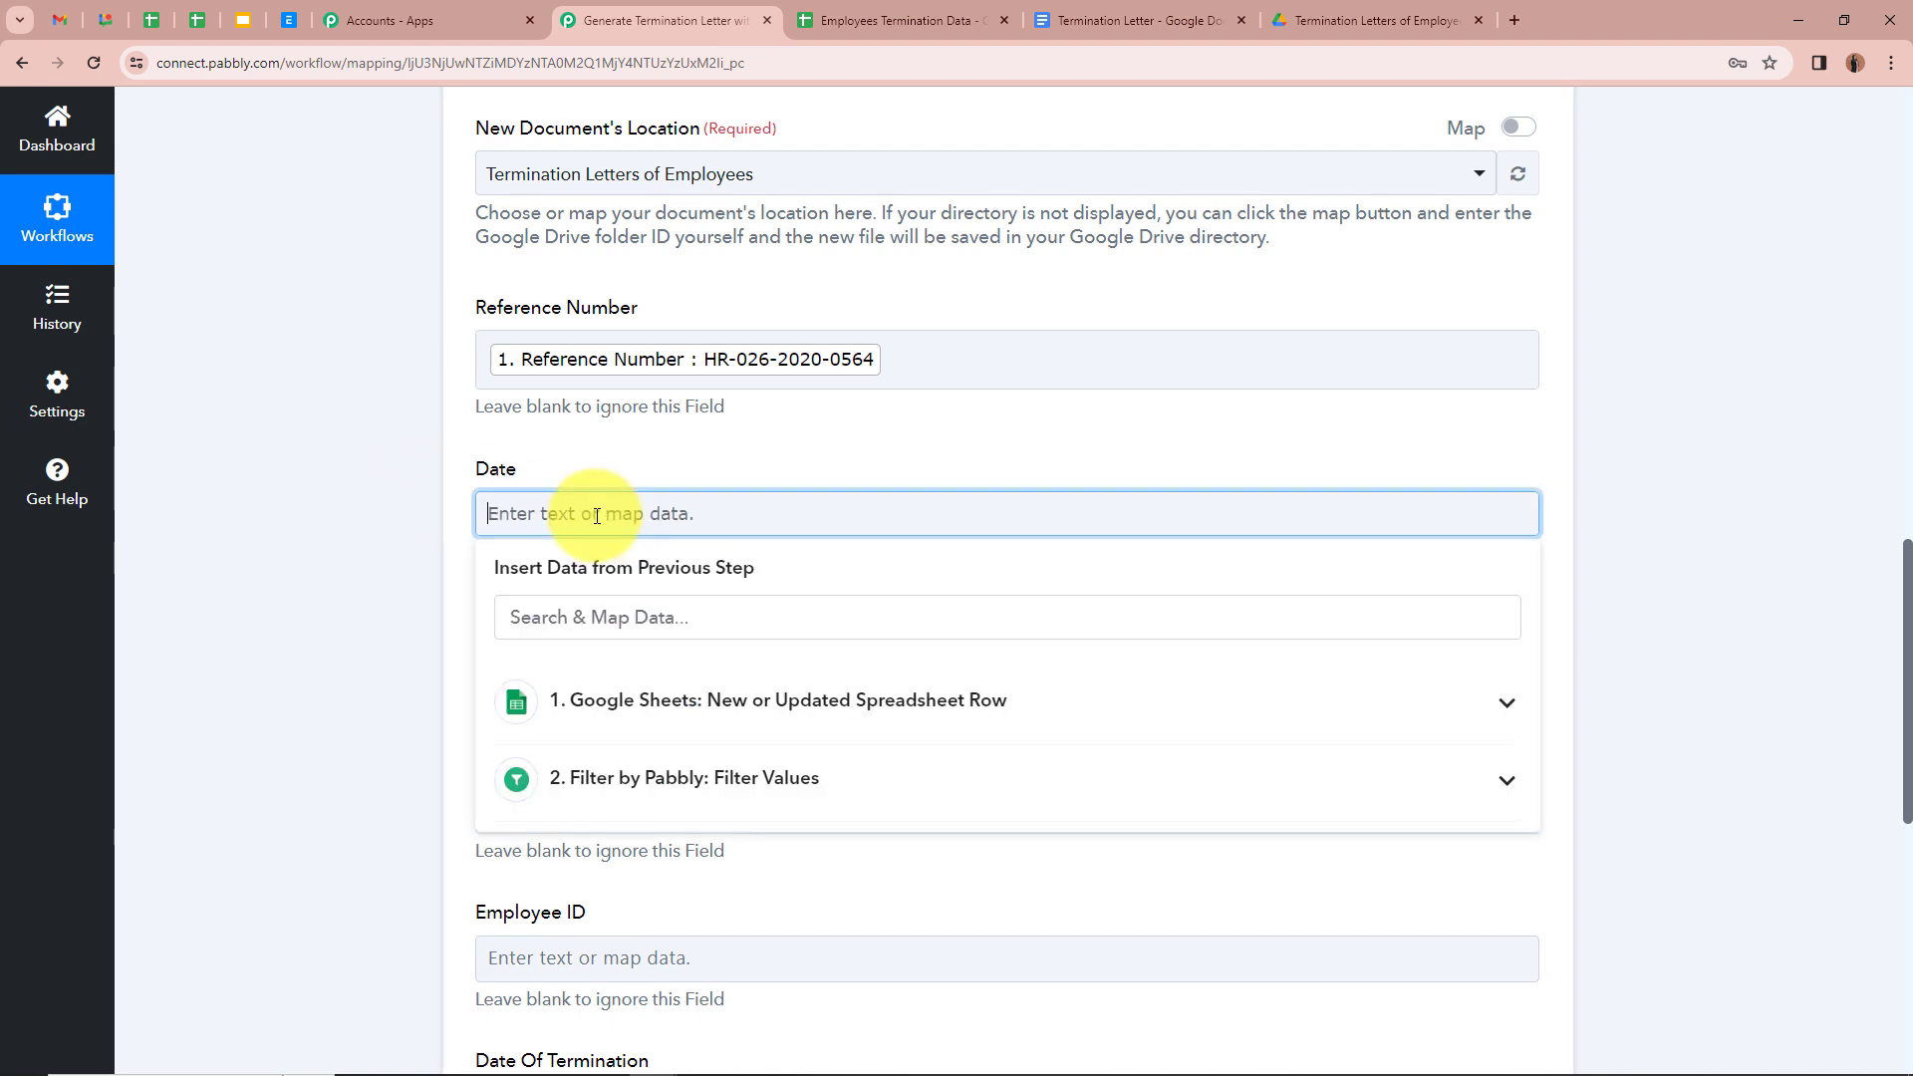
left_click(773, 726)
scroll(798, 828, "down", 5)
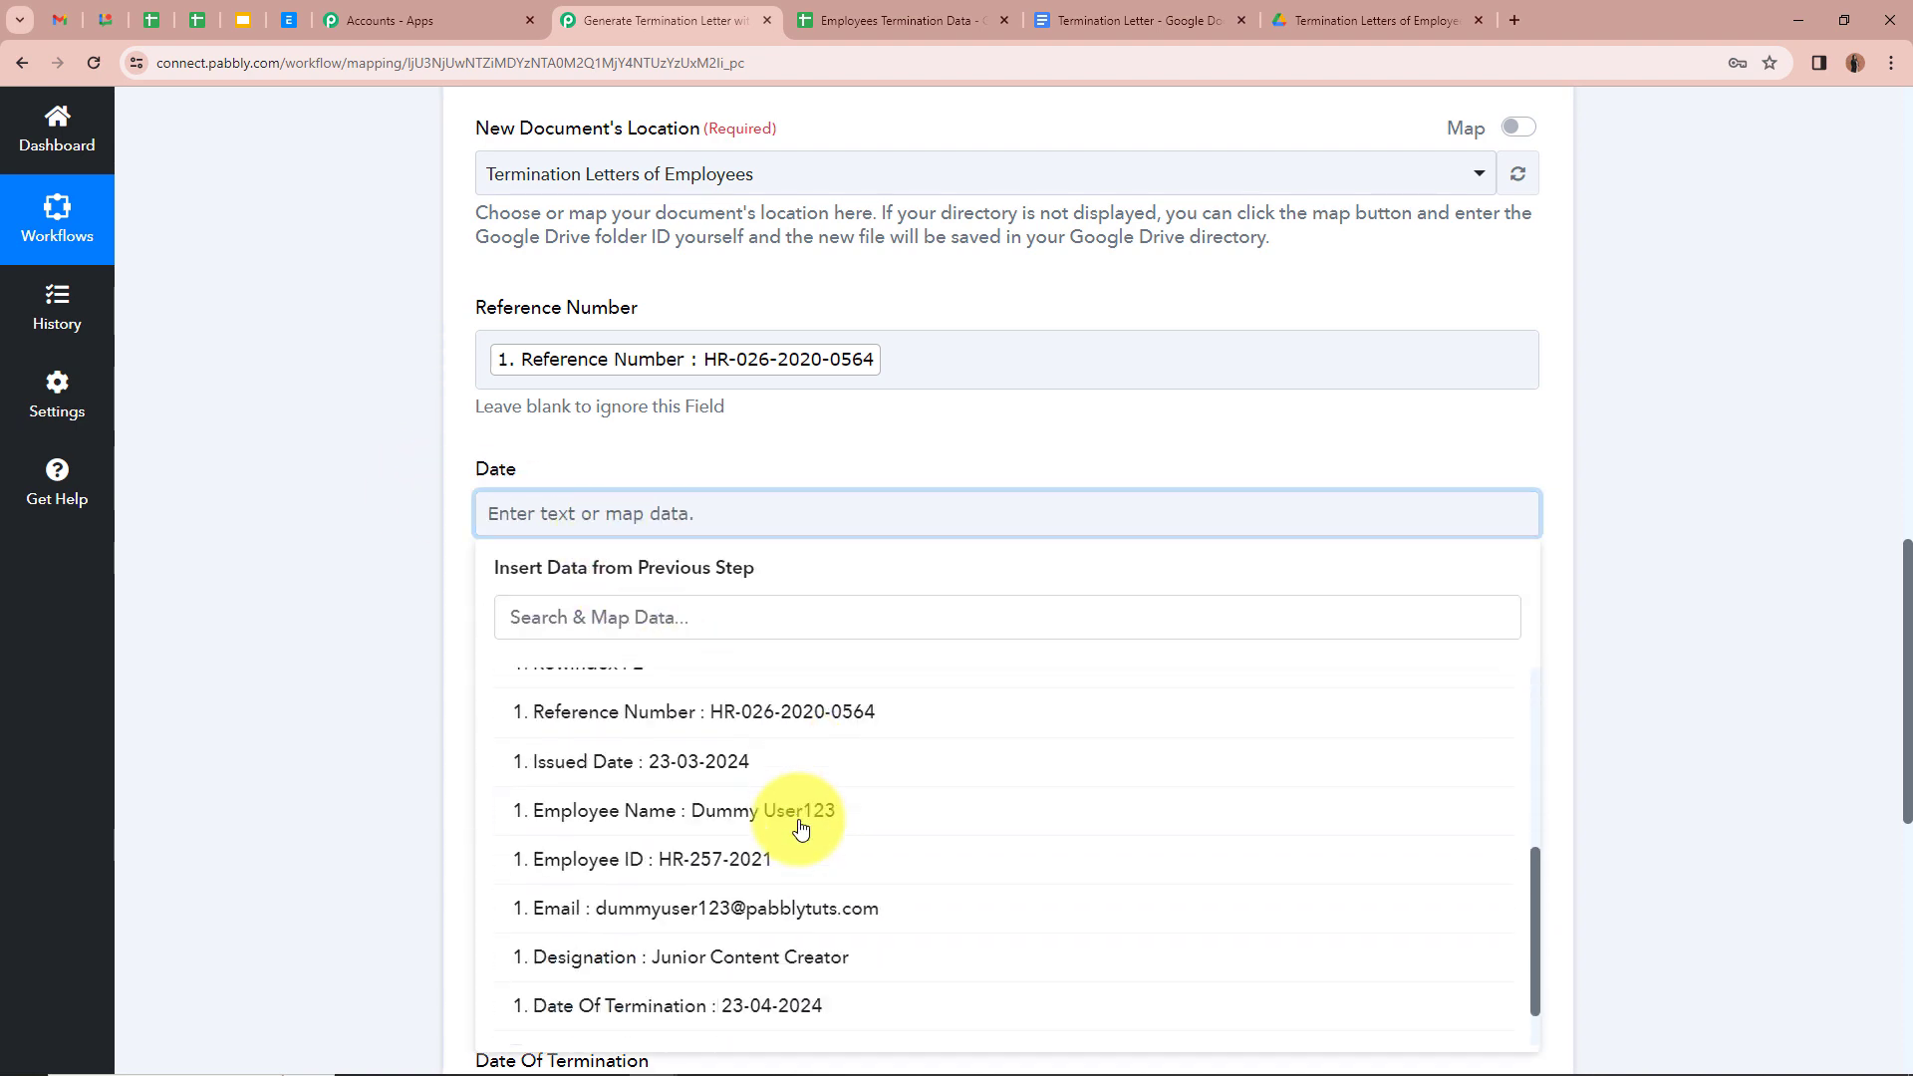
scroll(801, 828, "up", 1)
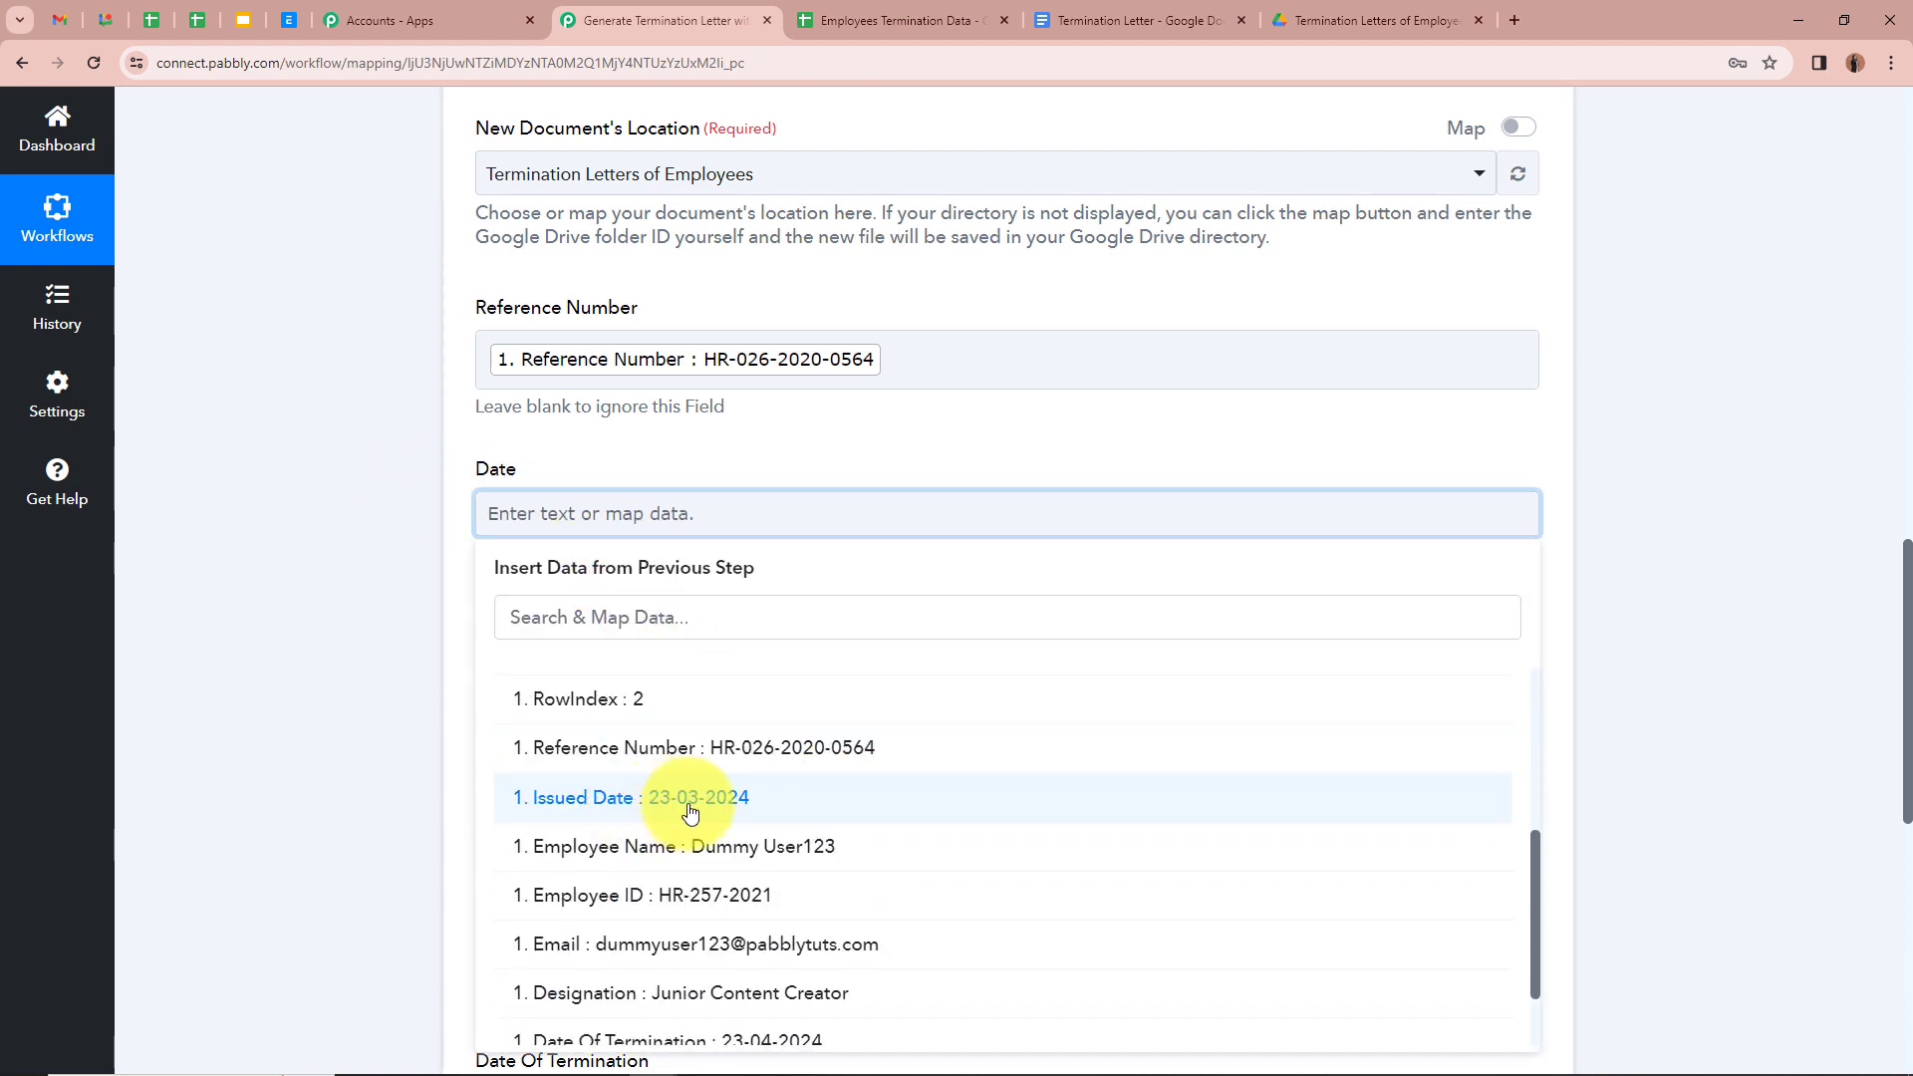
left_click(844, 809)
left_click(397, 582)
scroll(397, 582, "down", 1)
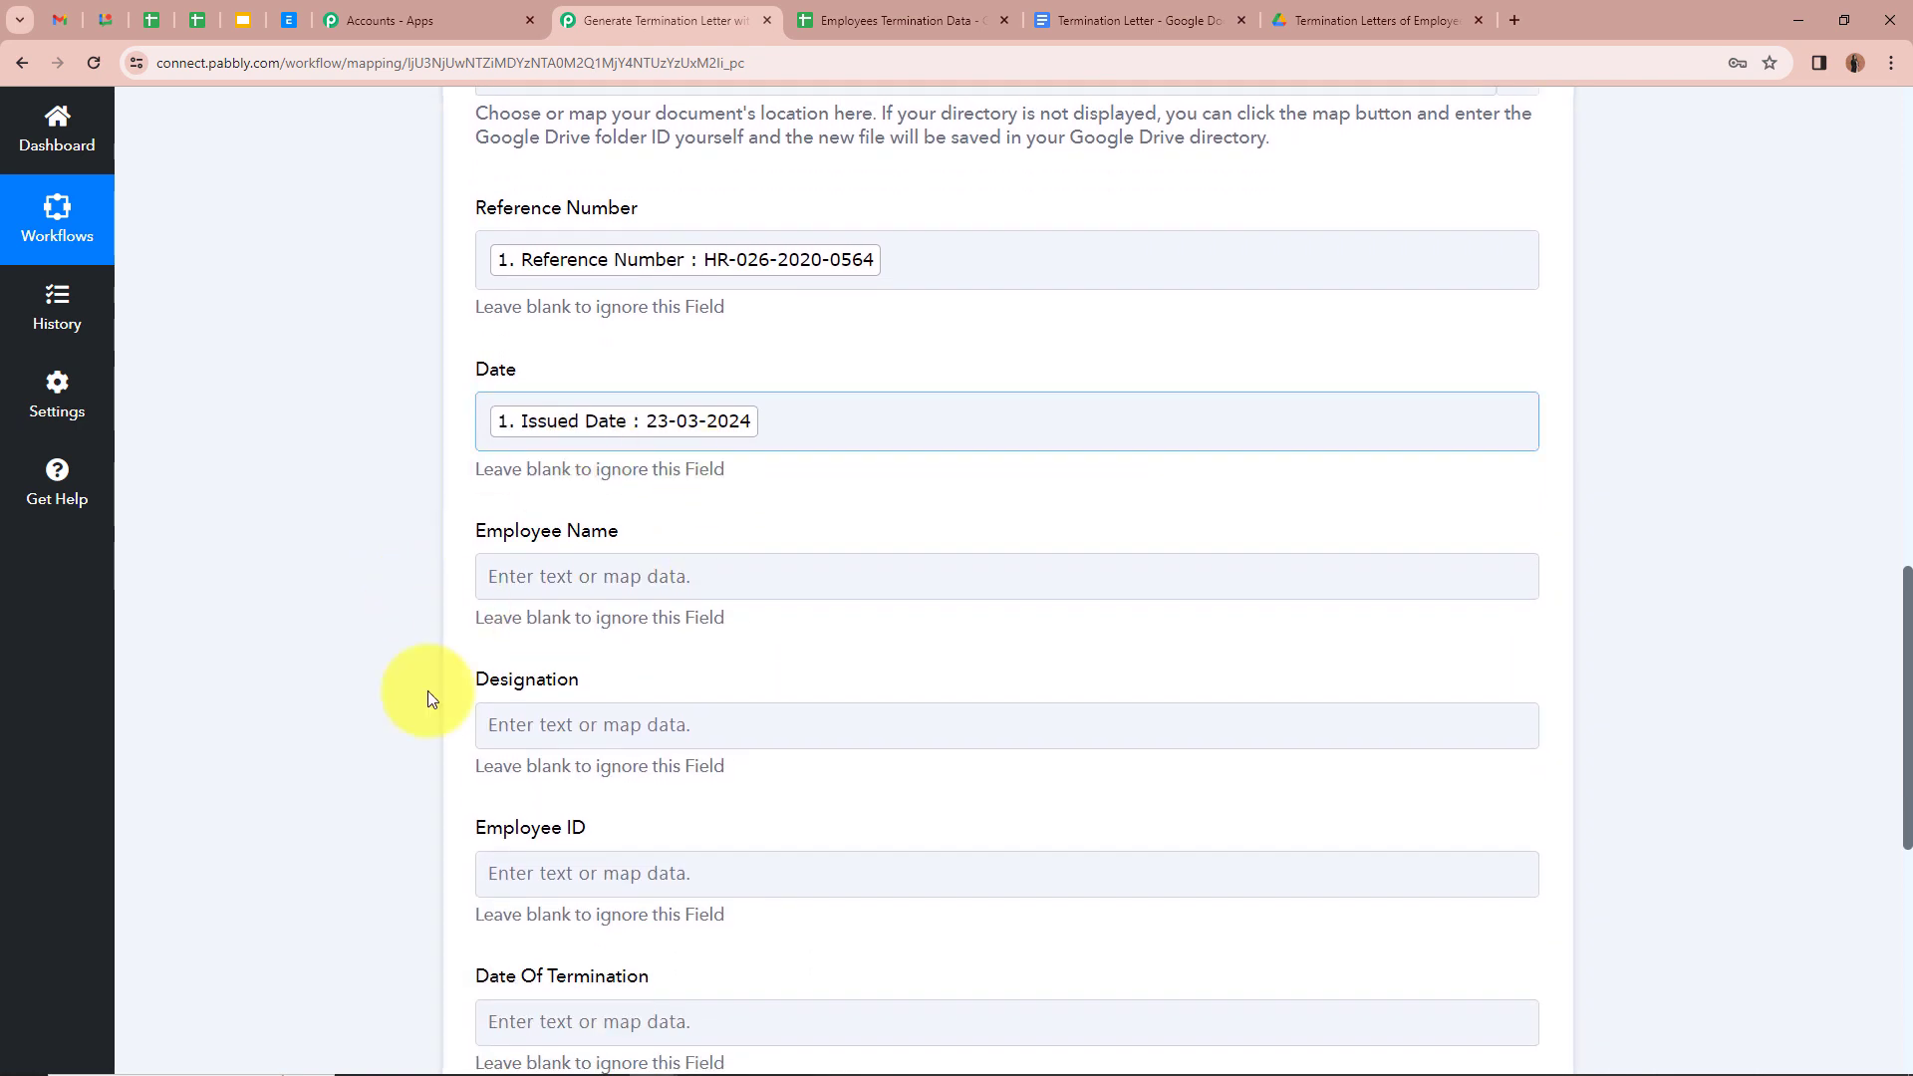
scroll(386, 570, "down", 1)
Step: Map the sheet's Employee Name into the Employee Name template field
left_click(554, 482)
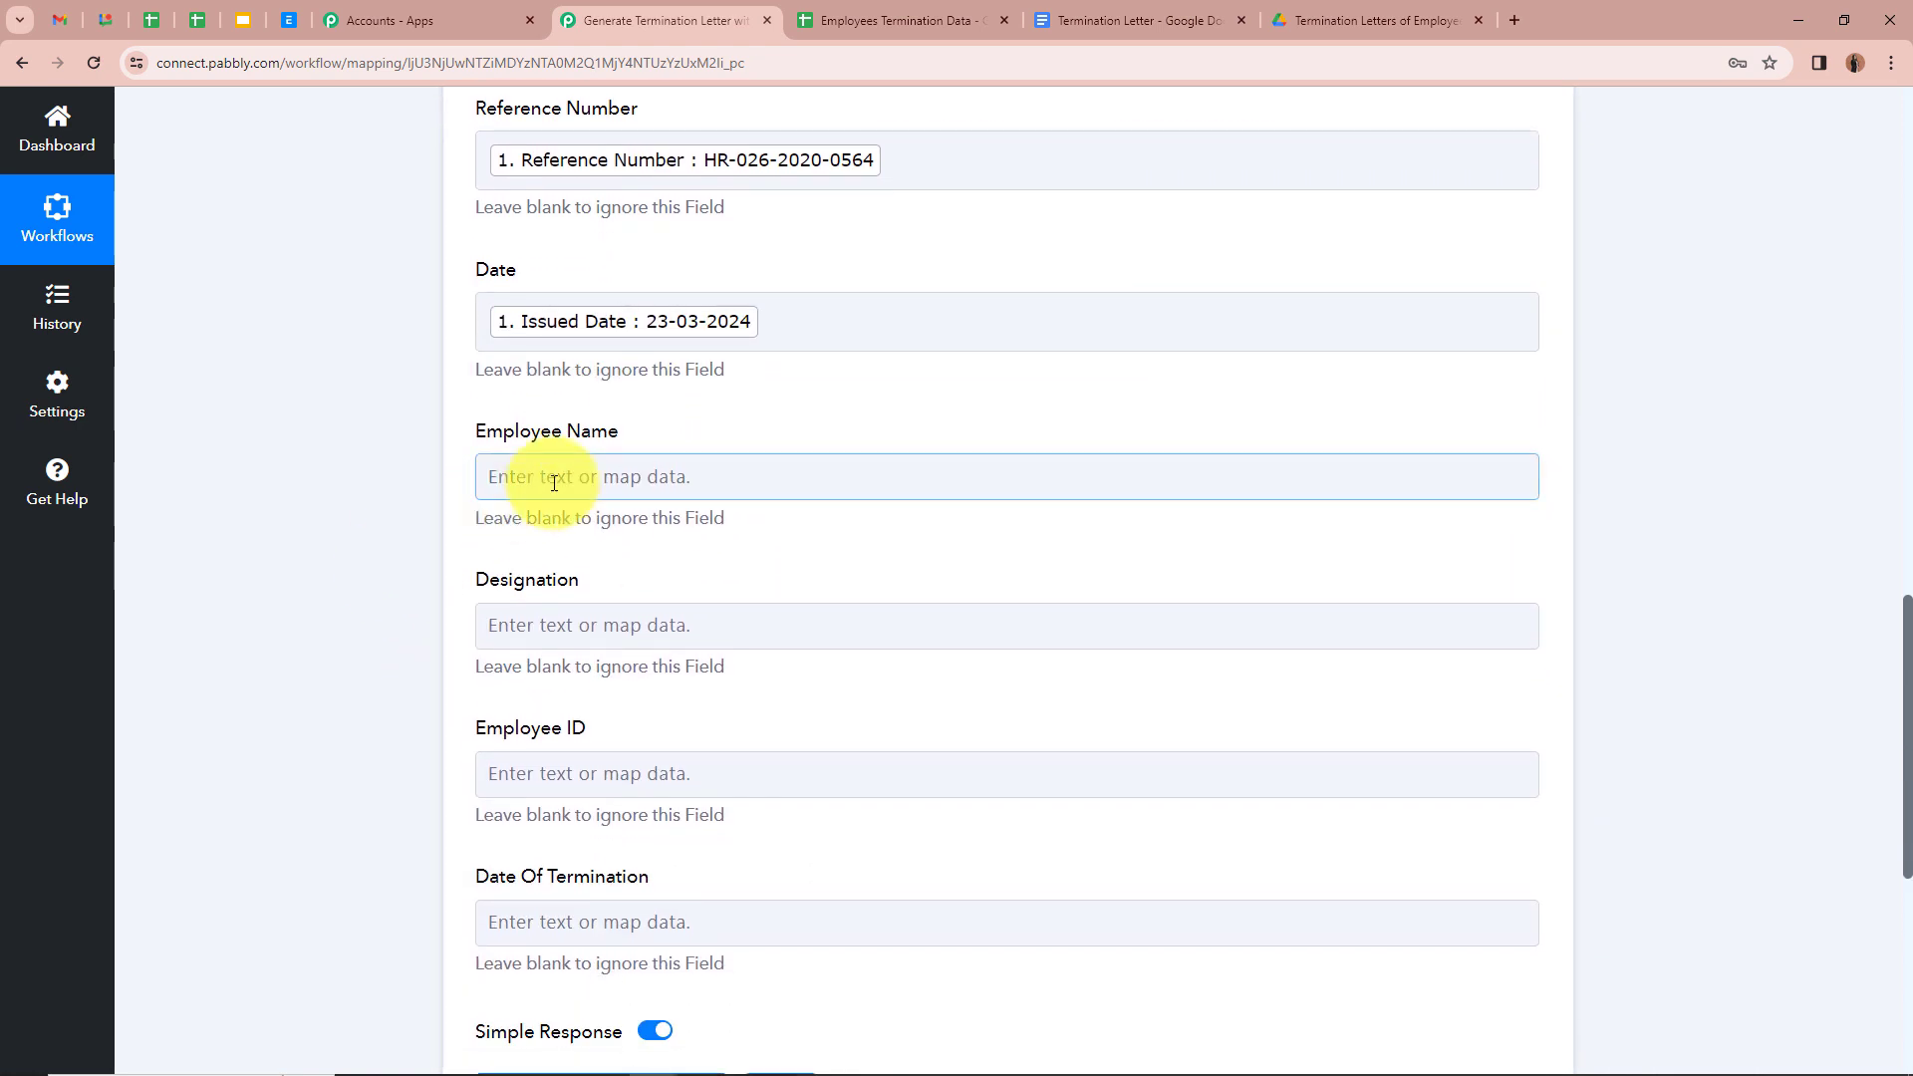
left_click(1490, 668)
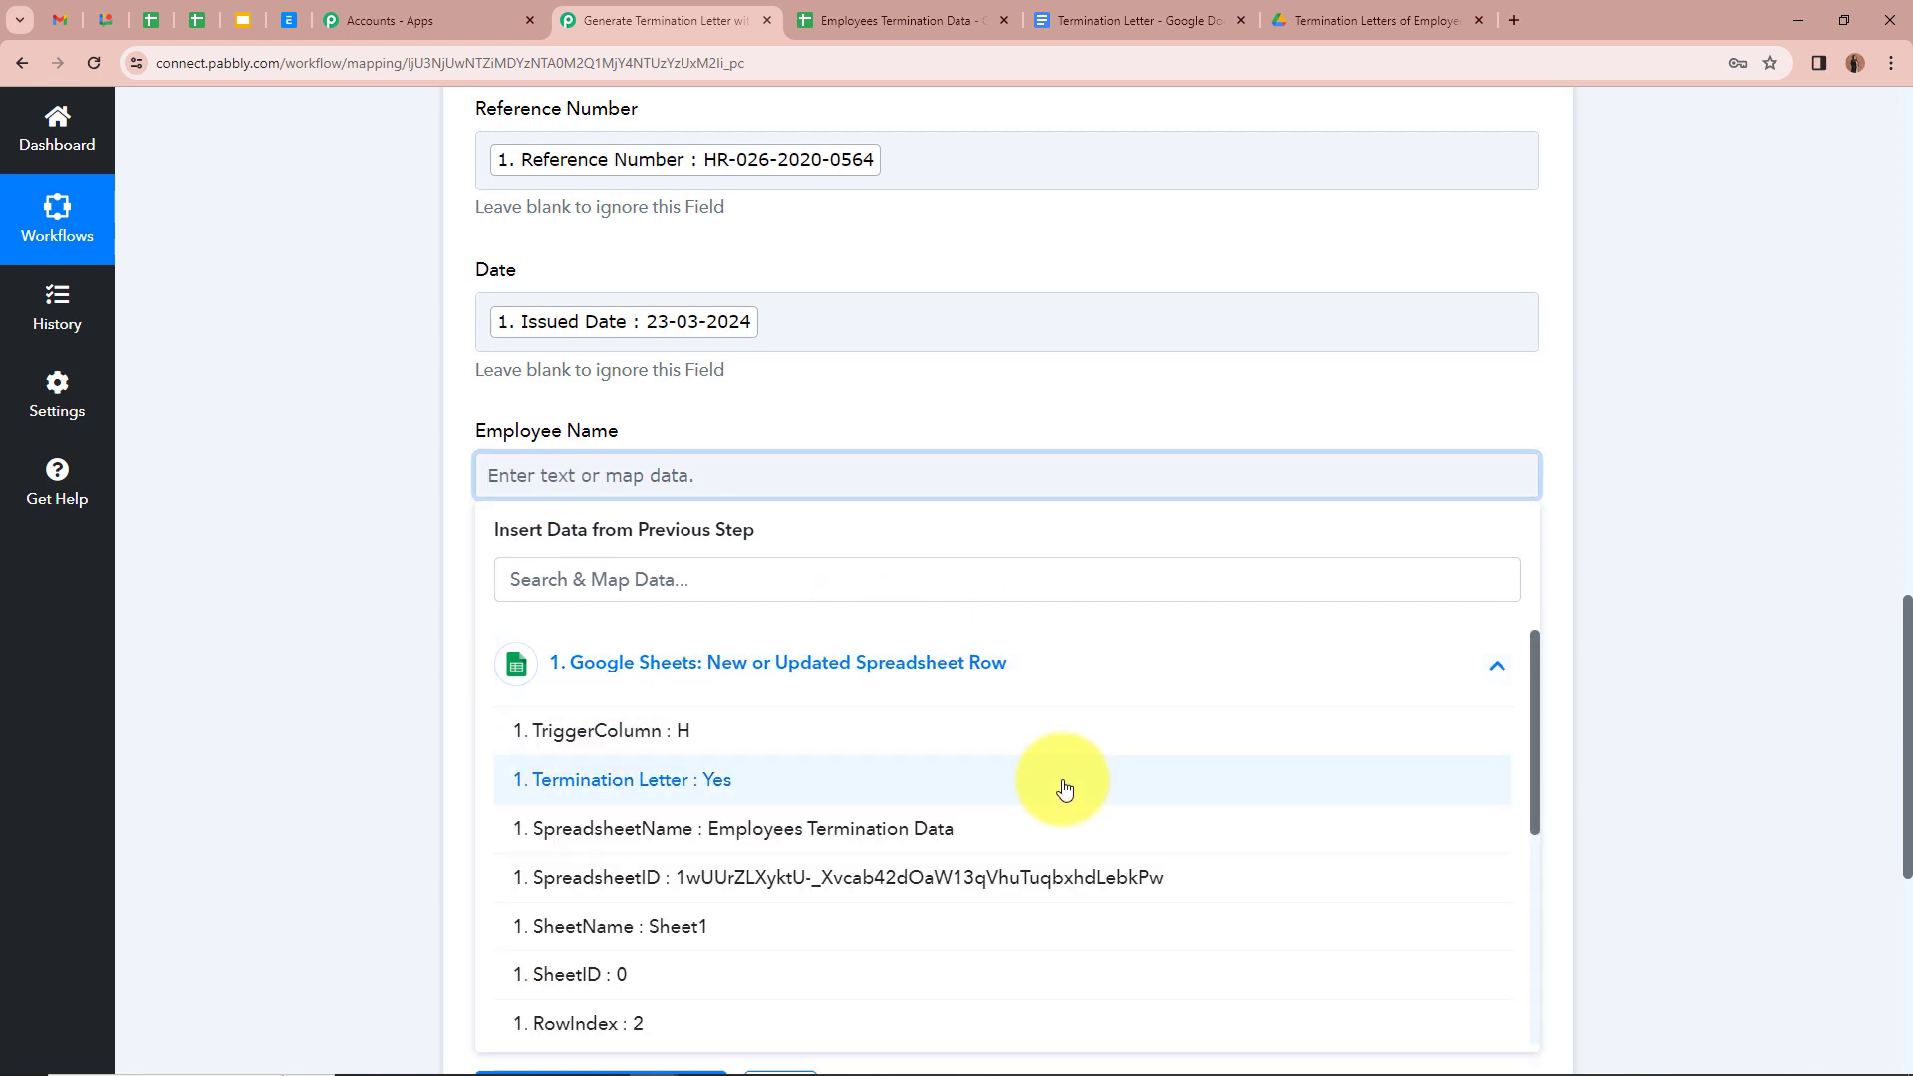
scroll(1059, 781, "down", 2)
scroll(1002, 796, "down", 2)
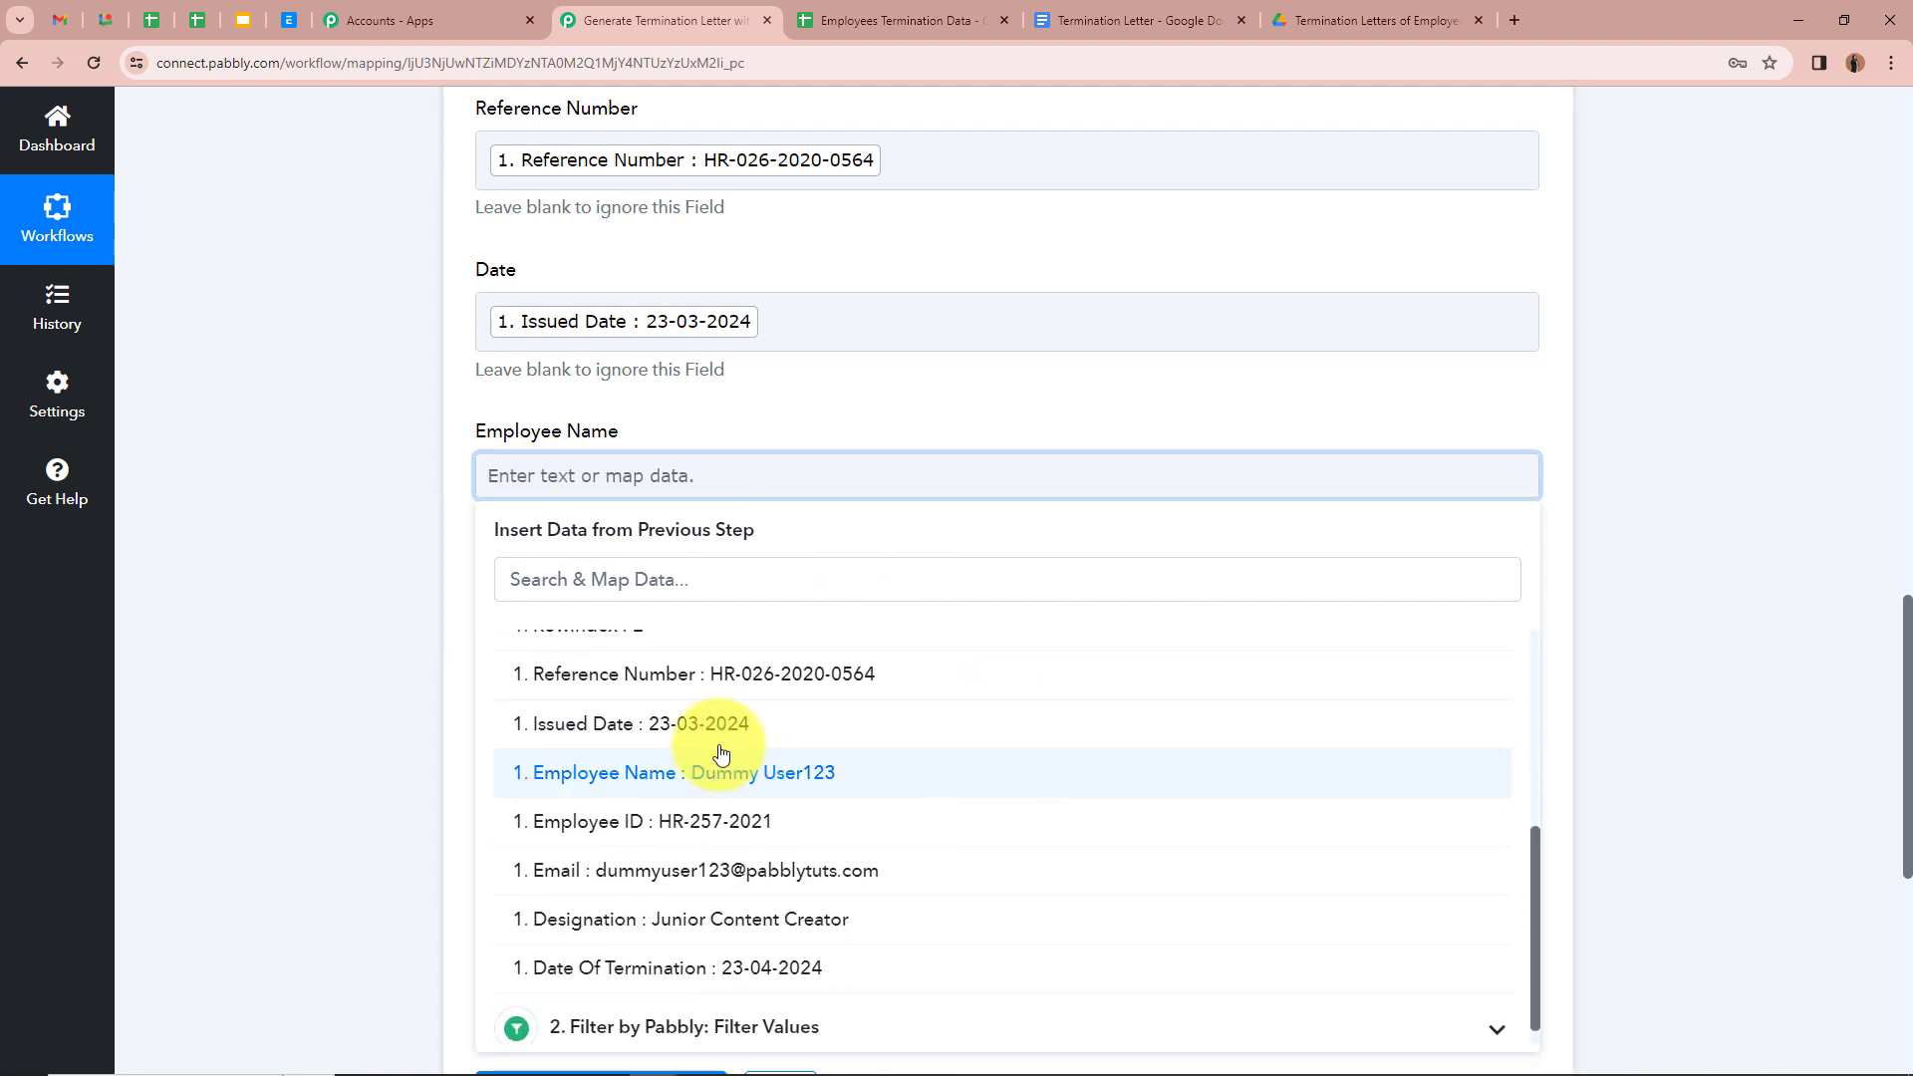
left_click(717, 762)
scroll(361, 536, "down", 2)
left_click(598, 439)
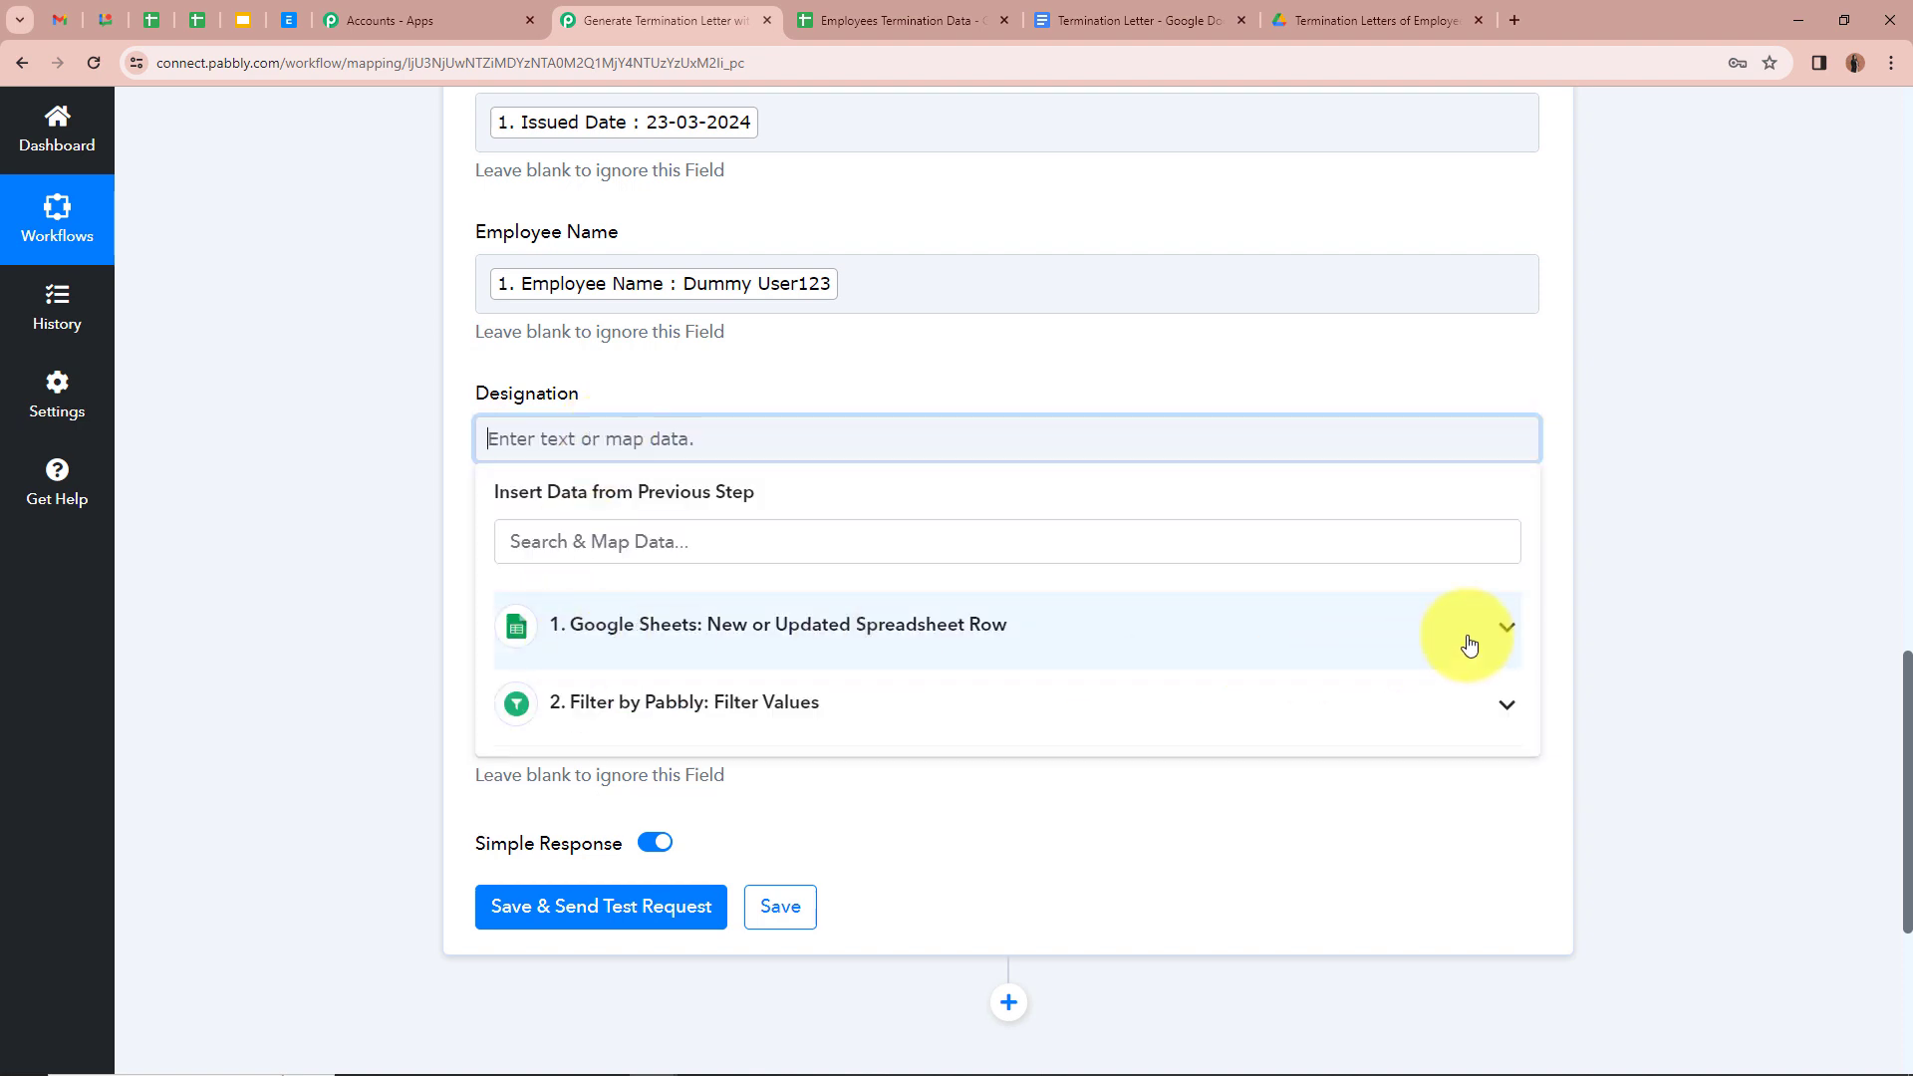
Step: Map the sheet's Designation and Employee ID values into their template fields
left_click(1475, 637)
scroll(655, 835, "down", 3)
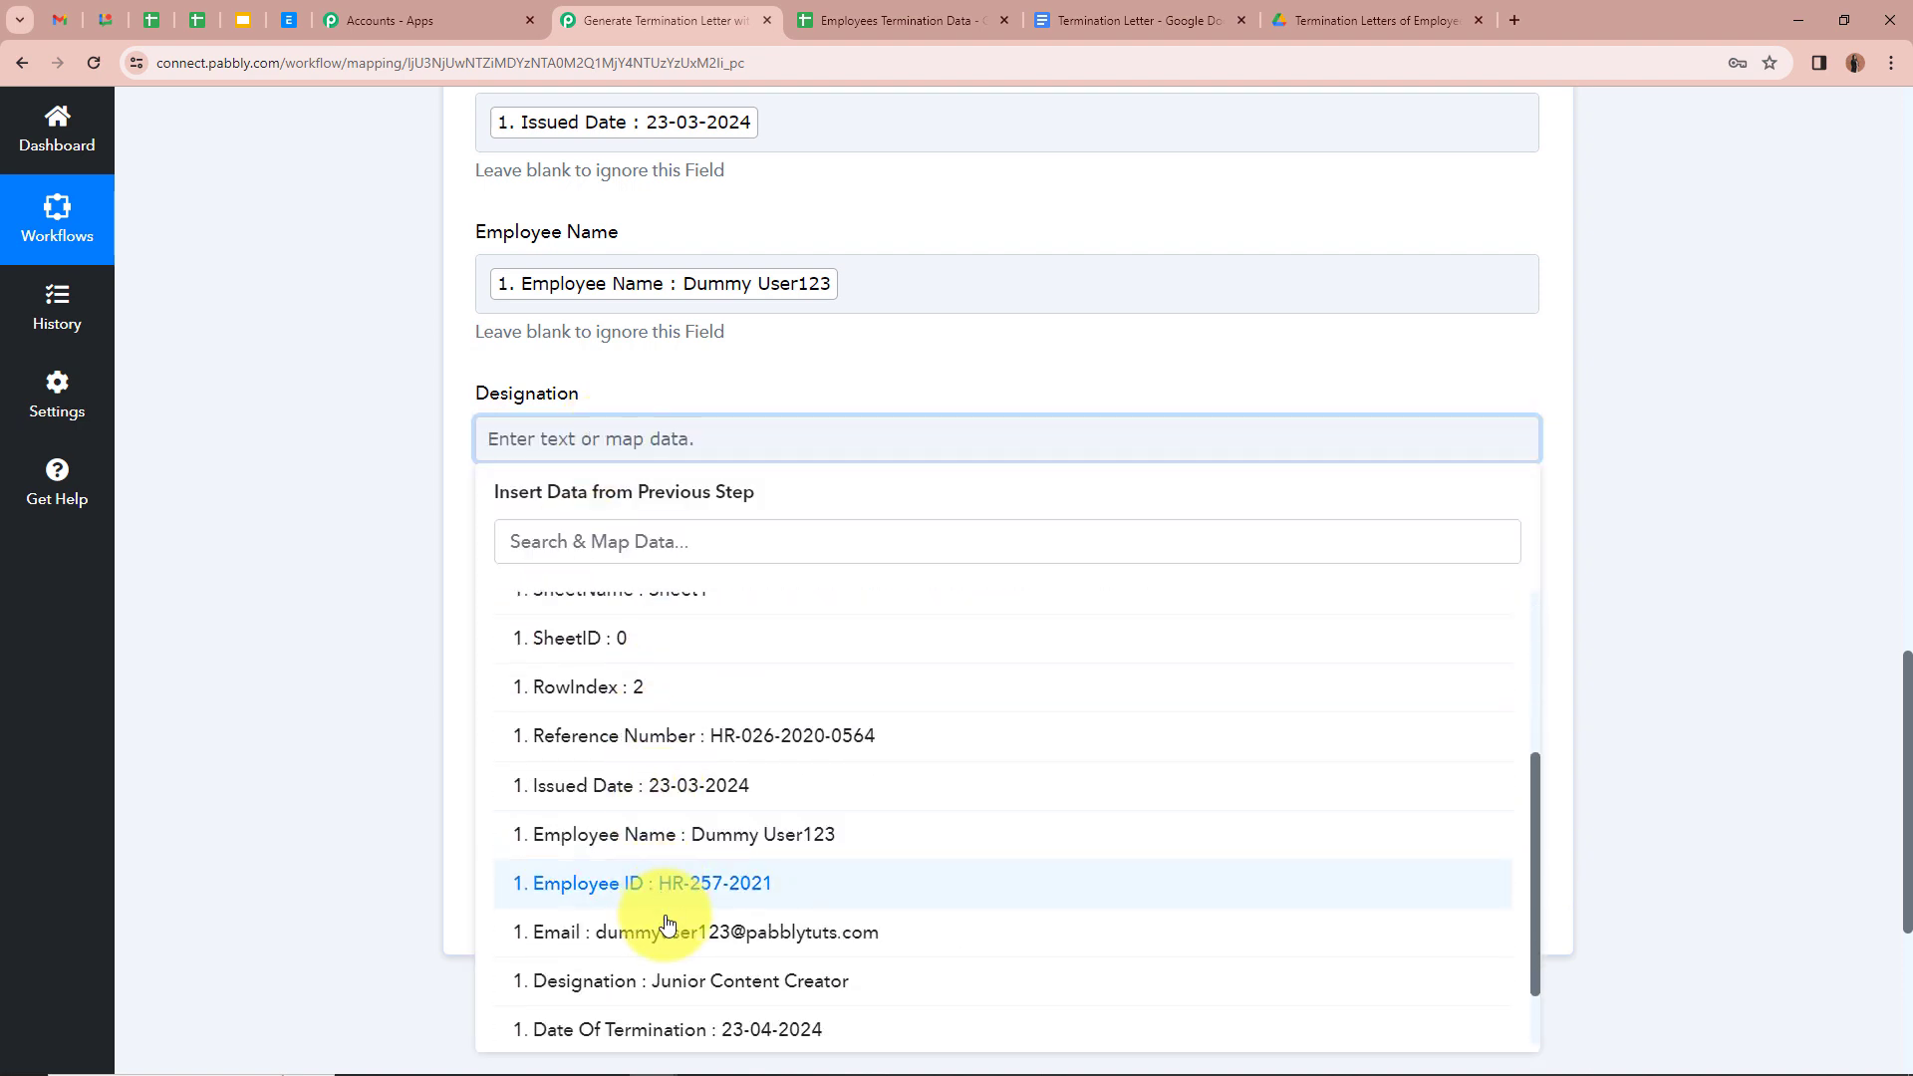
left_click(670, 982)
left_click(401, 560)
scroll(401, 561, "down", 2)
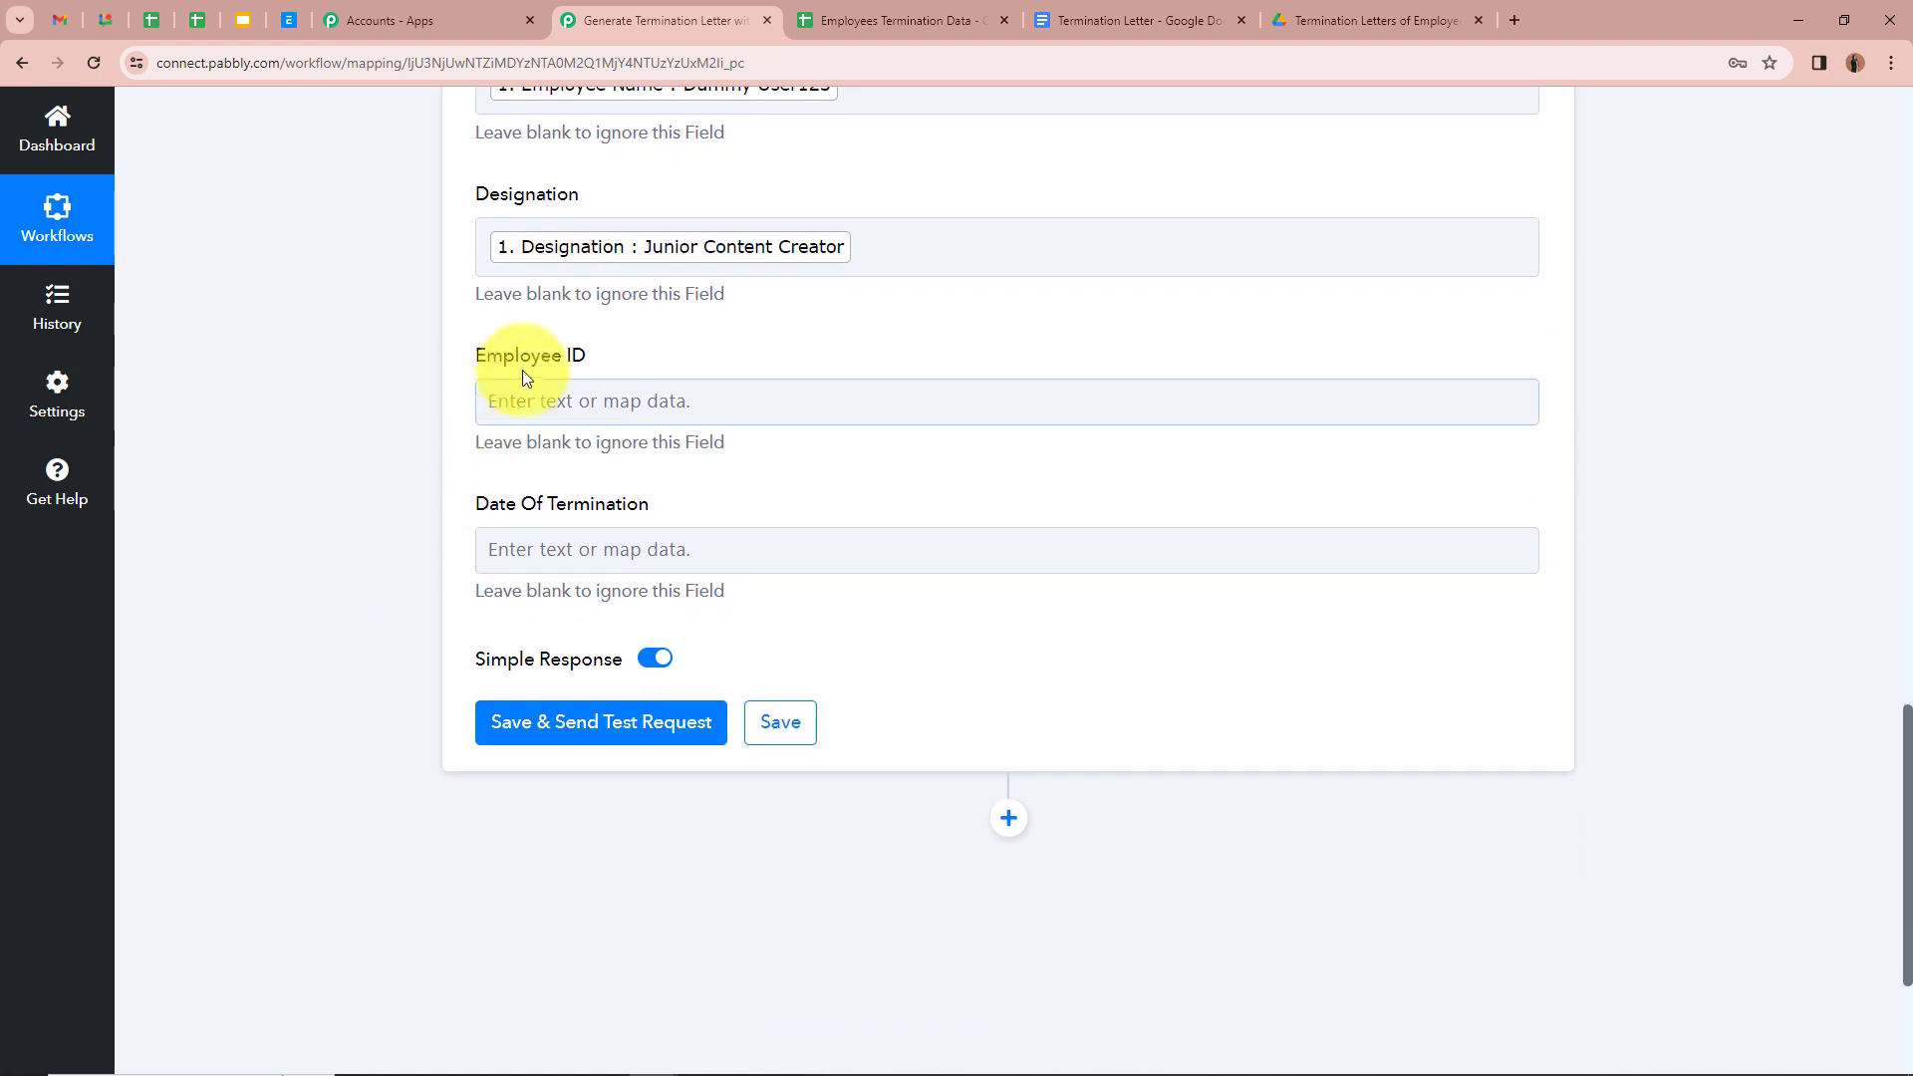
left_click(570, 403)
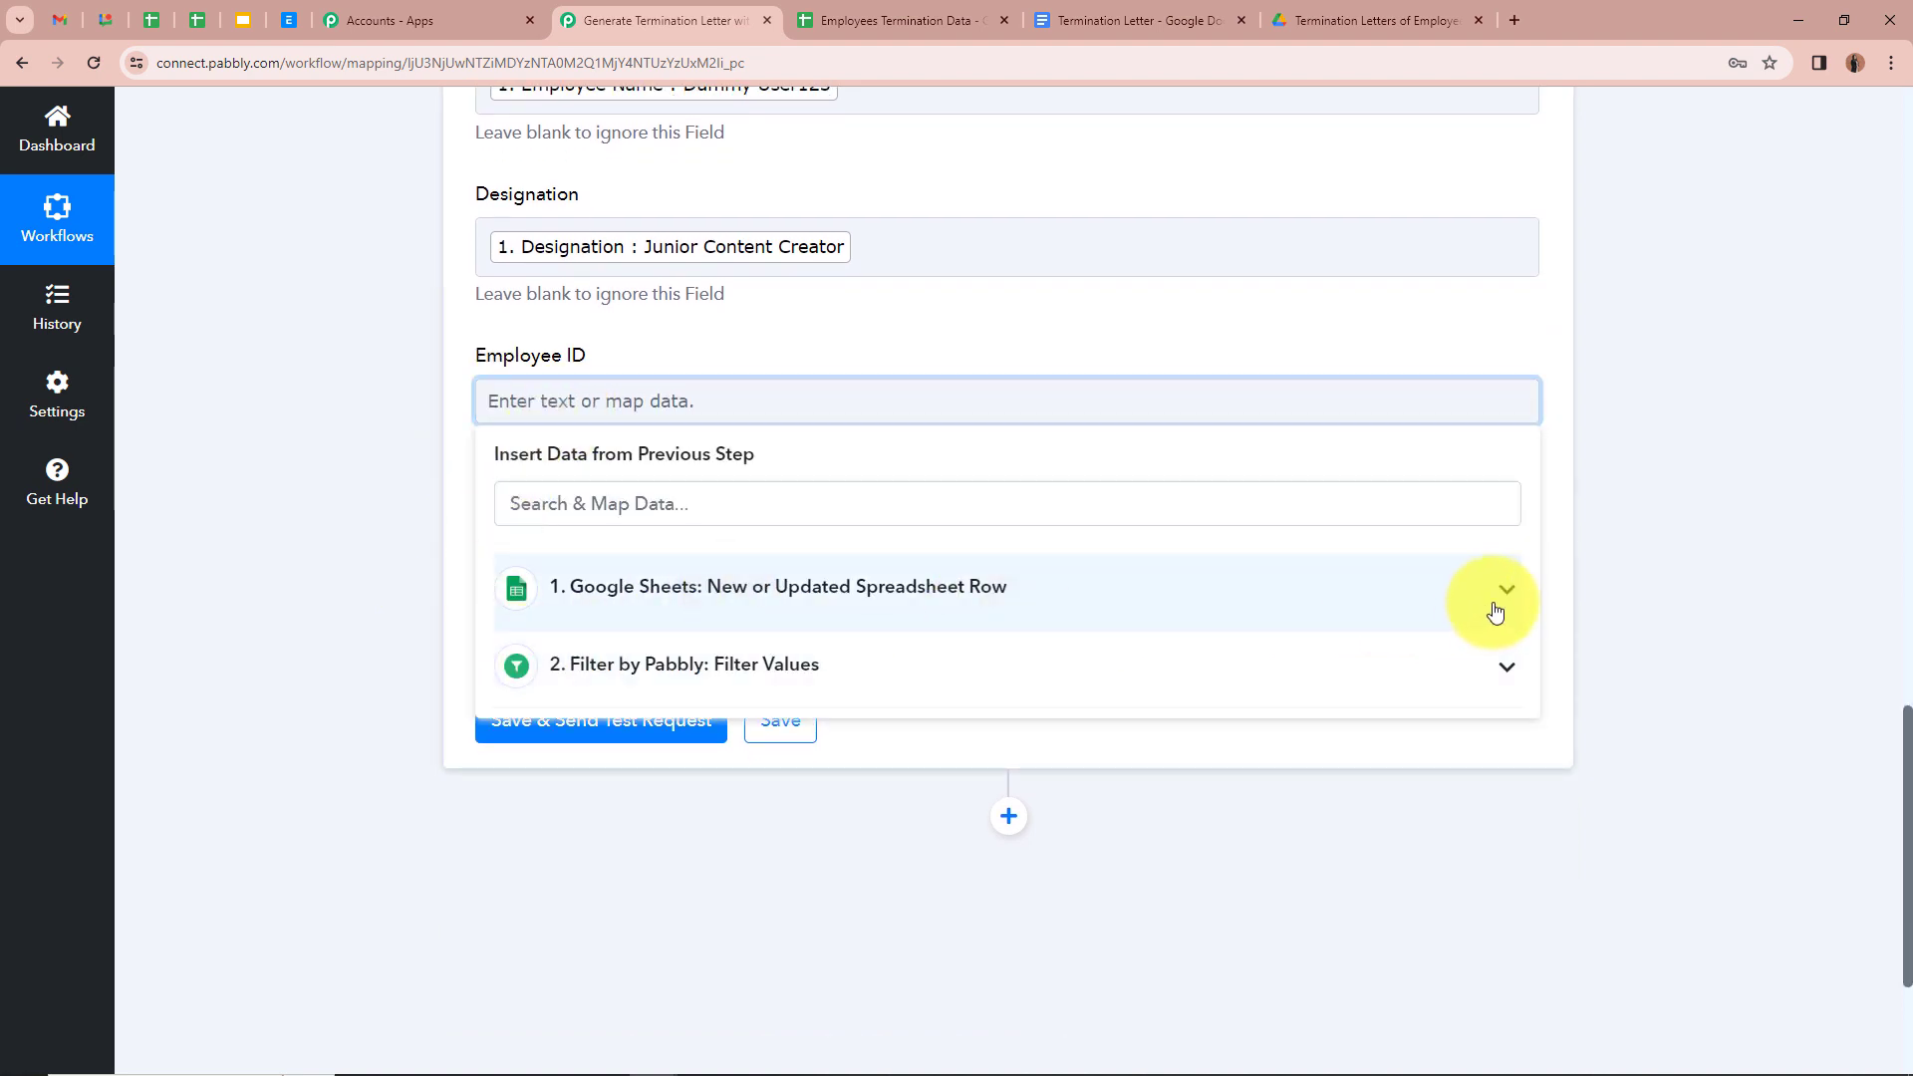
left_click(1503, 590)
scroll(1296, 687, "down", 3)
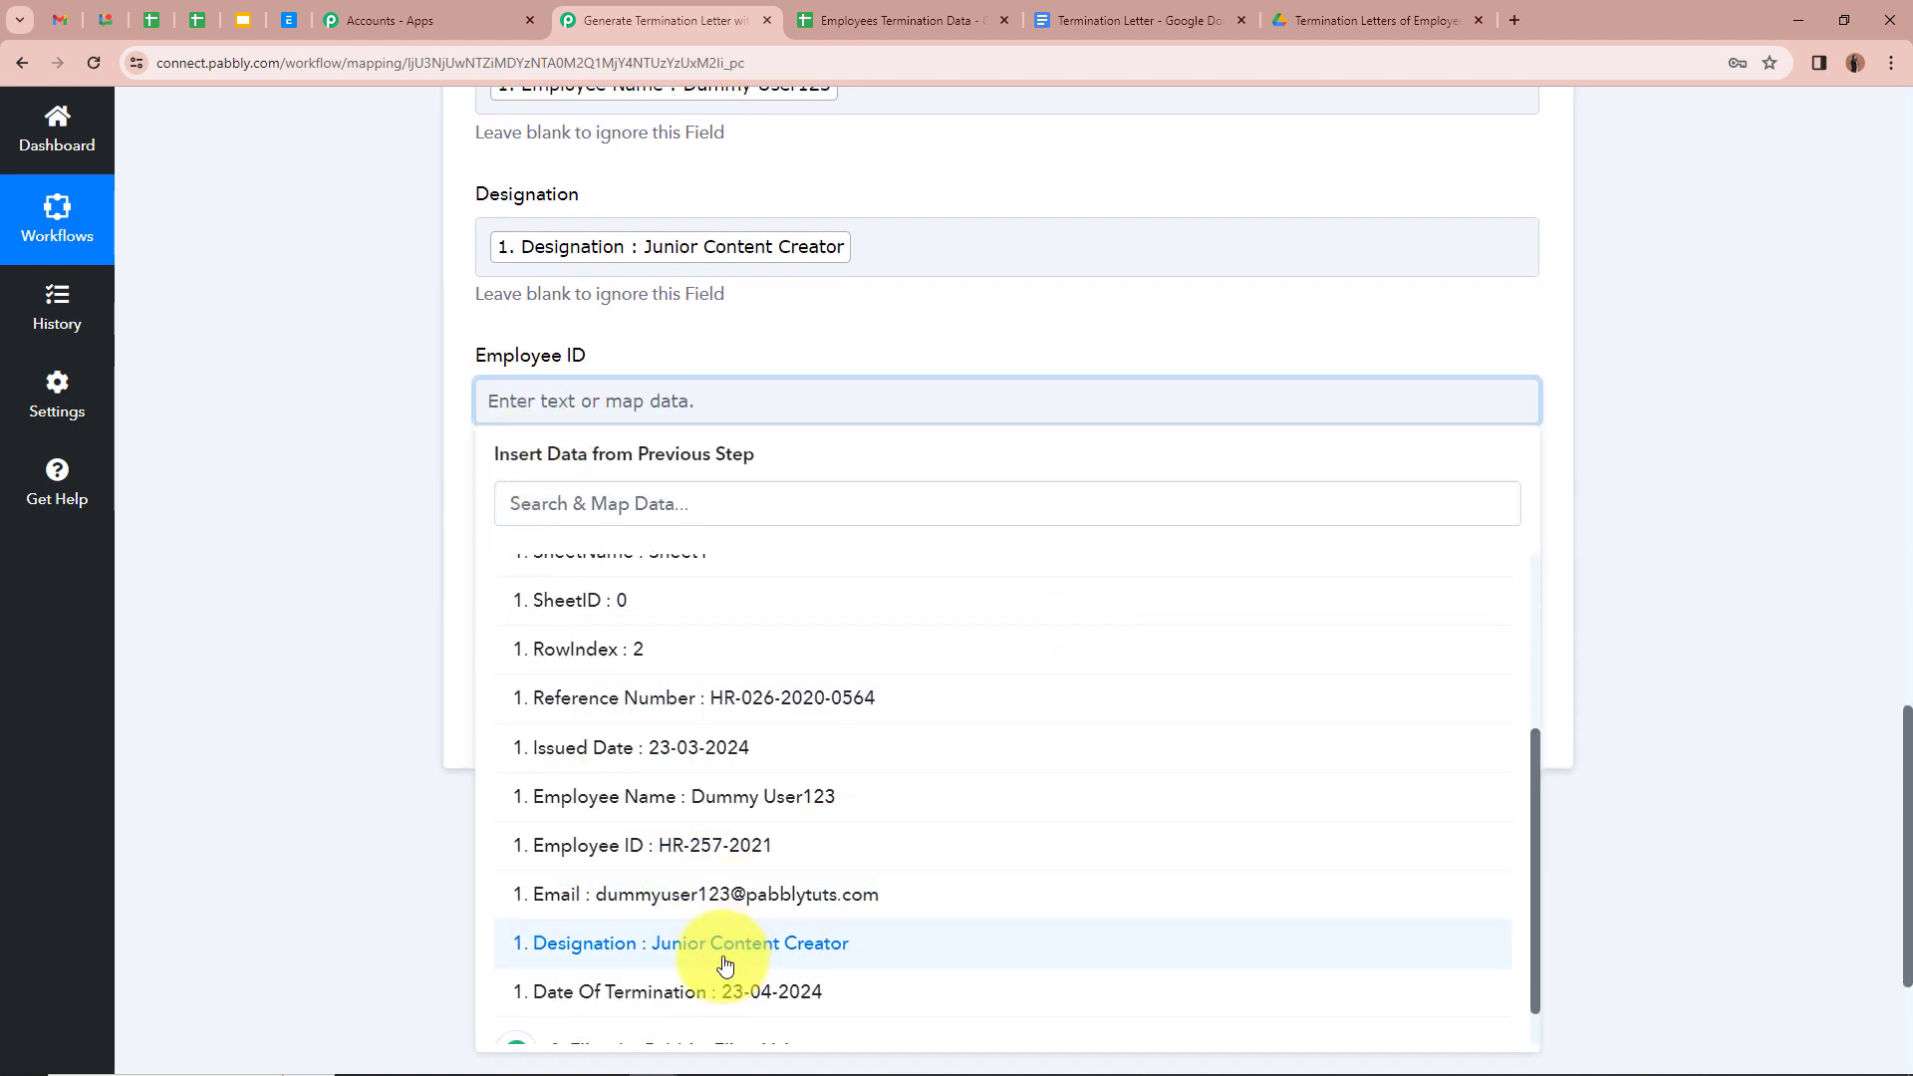
left_click(716, 845)
Step: Map the sheet's Date Of Termination into its template field and review the mappings
scroll(320, 524, "down", 1)
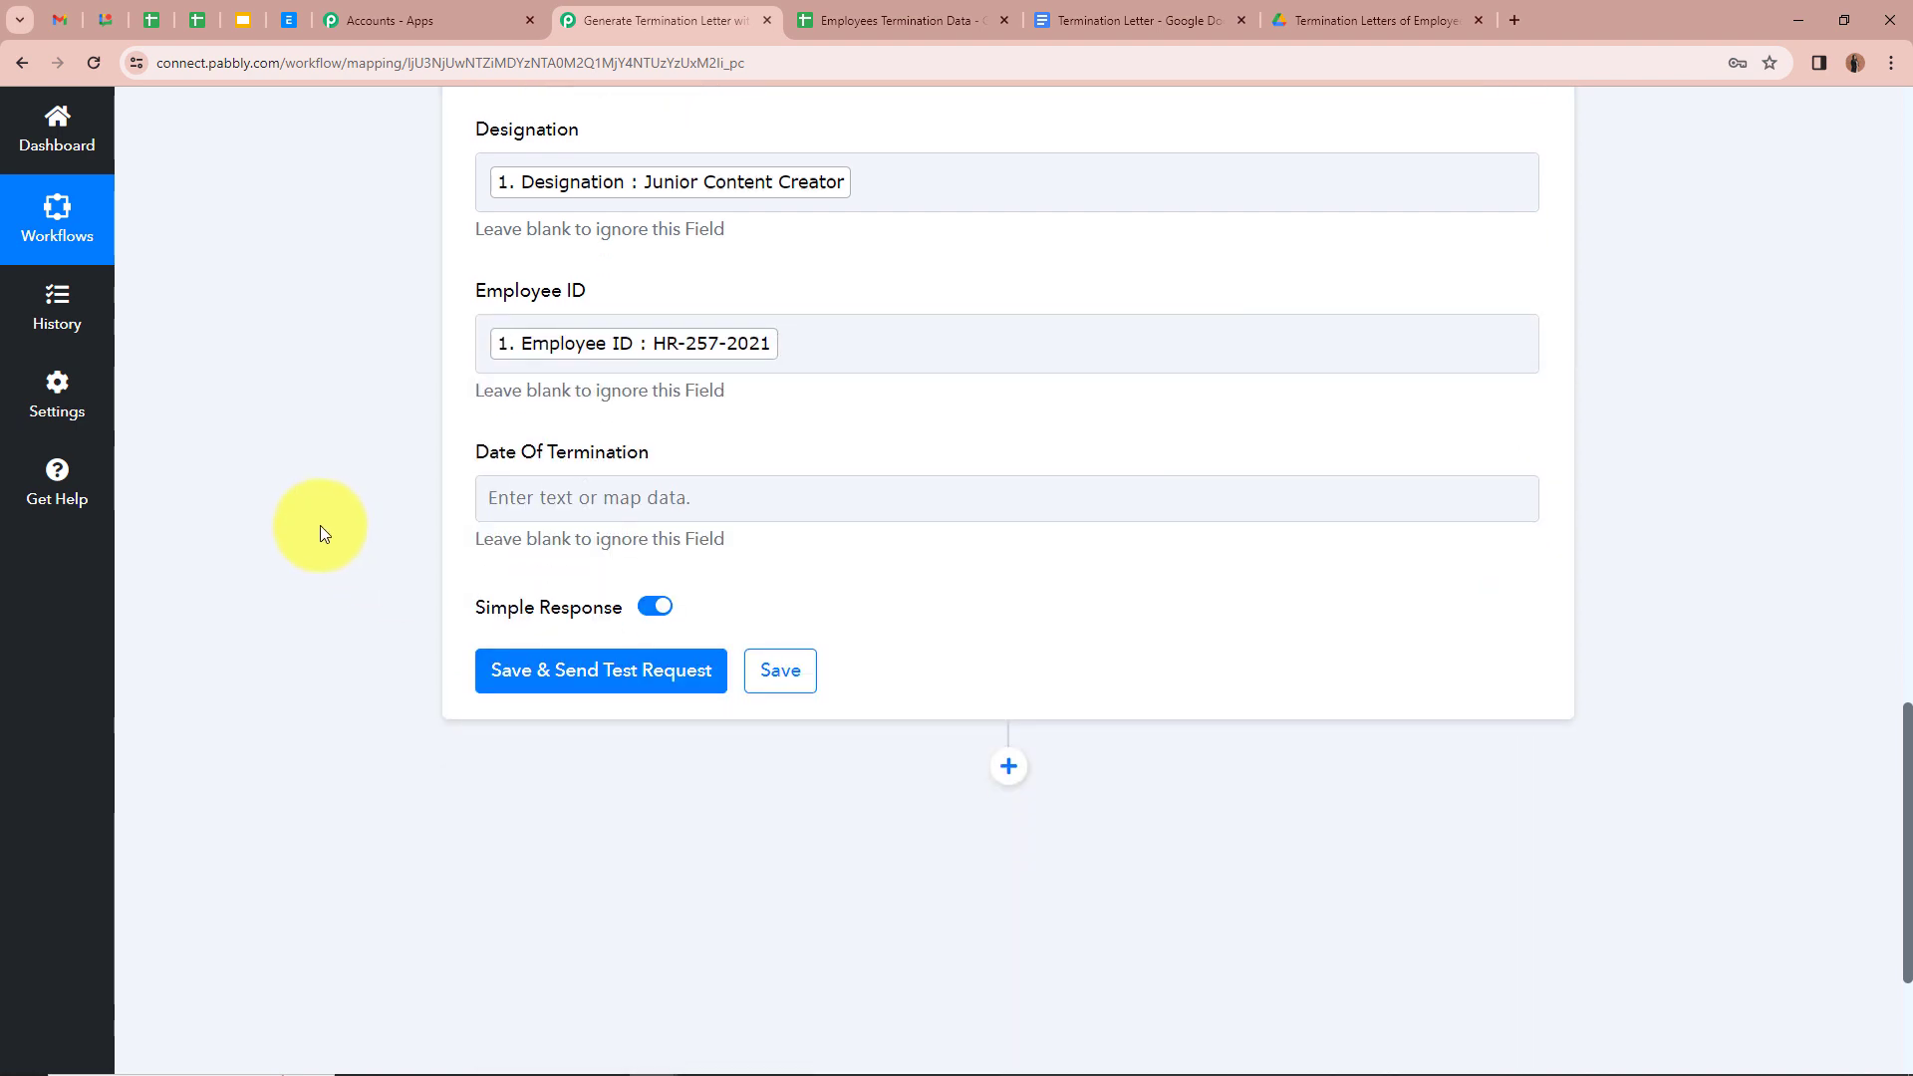
left_click(737, 463)
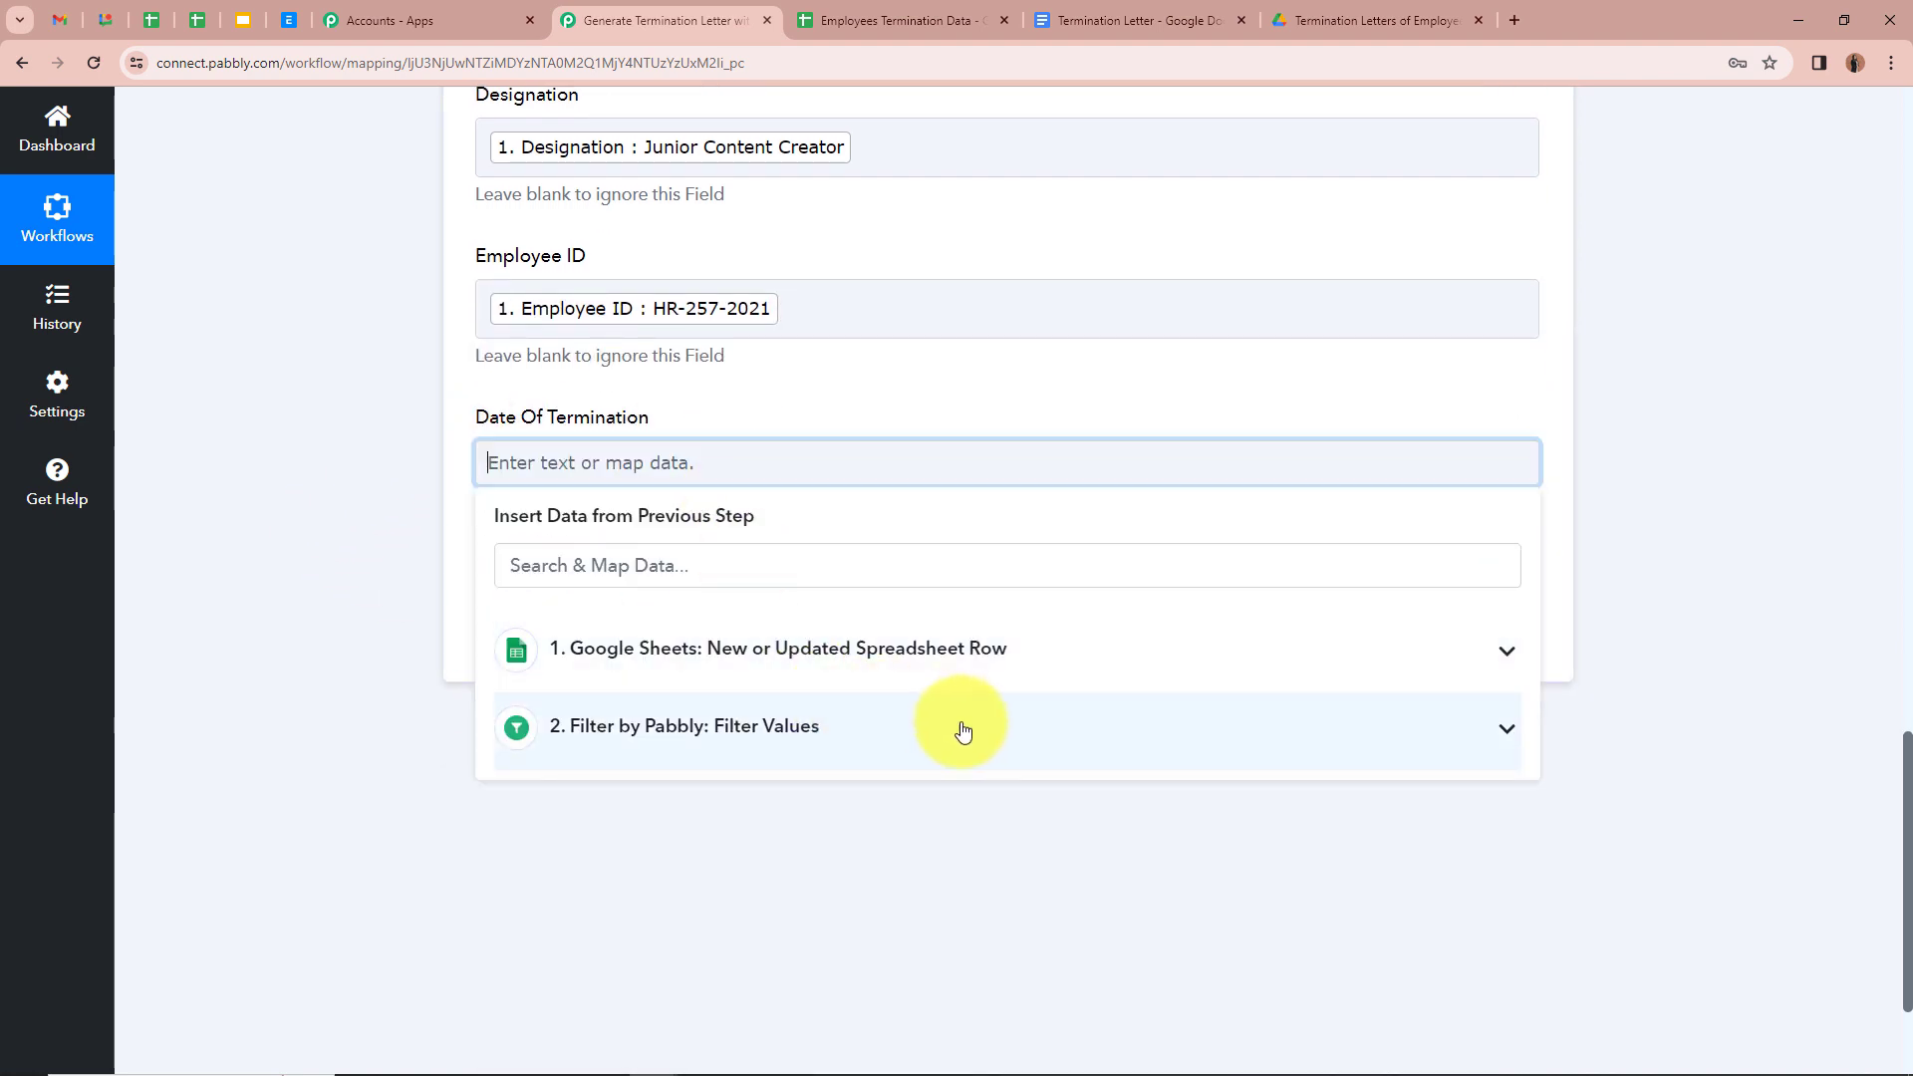
left_click(1008, 686)
scroll(910, 876, "down", 5)
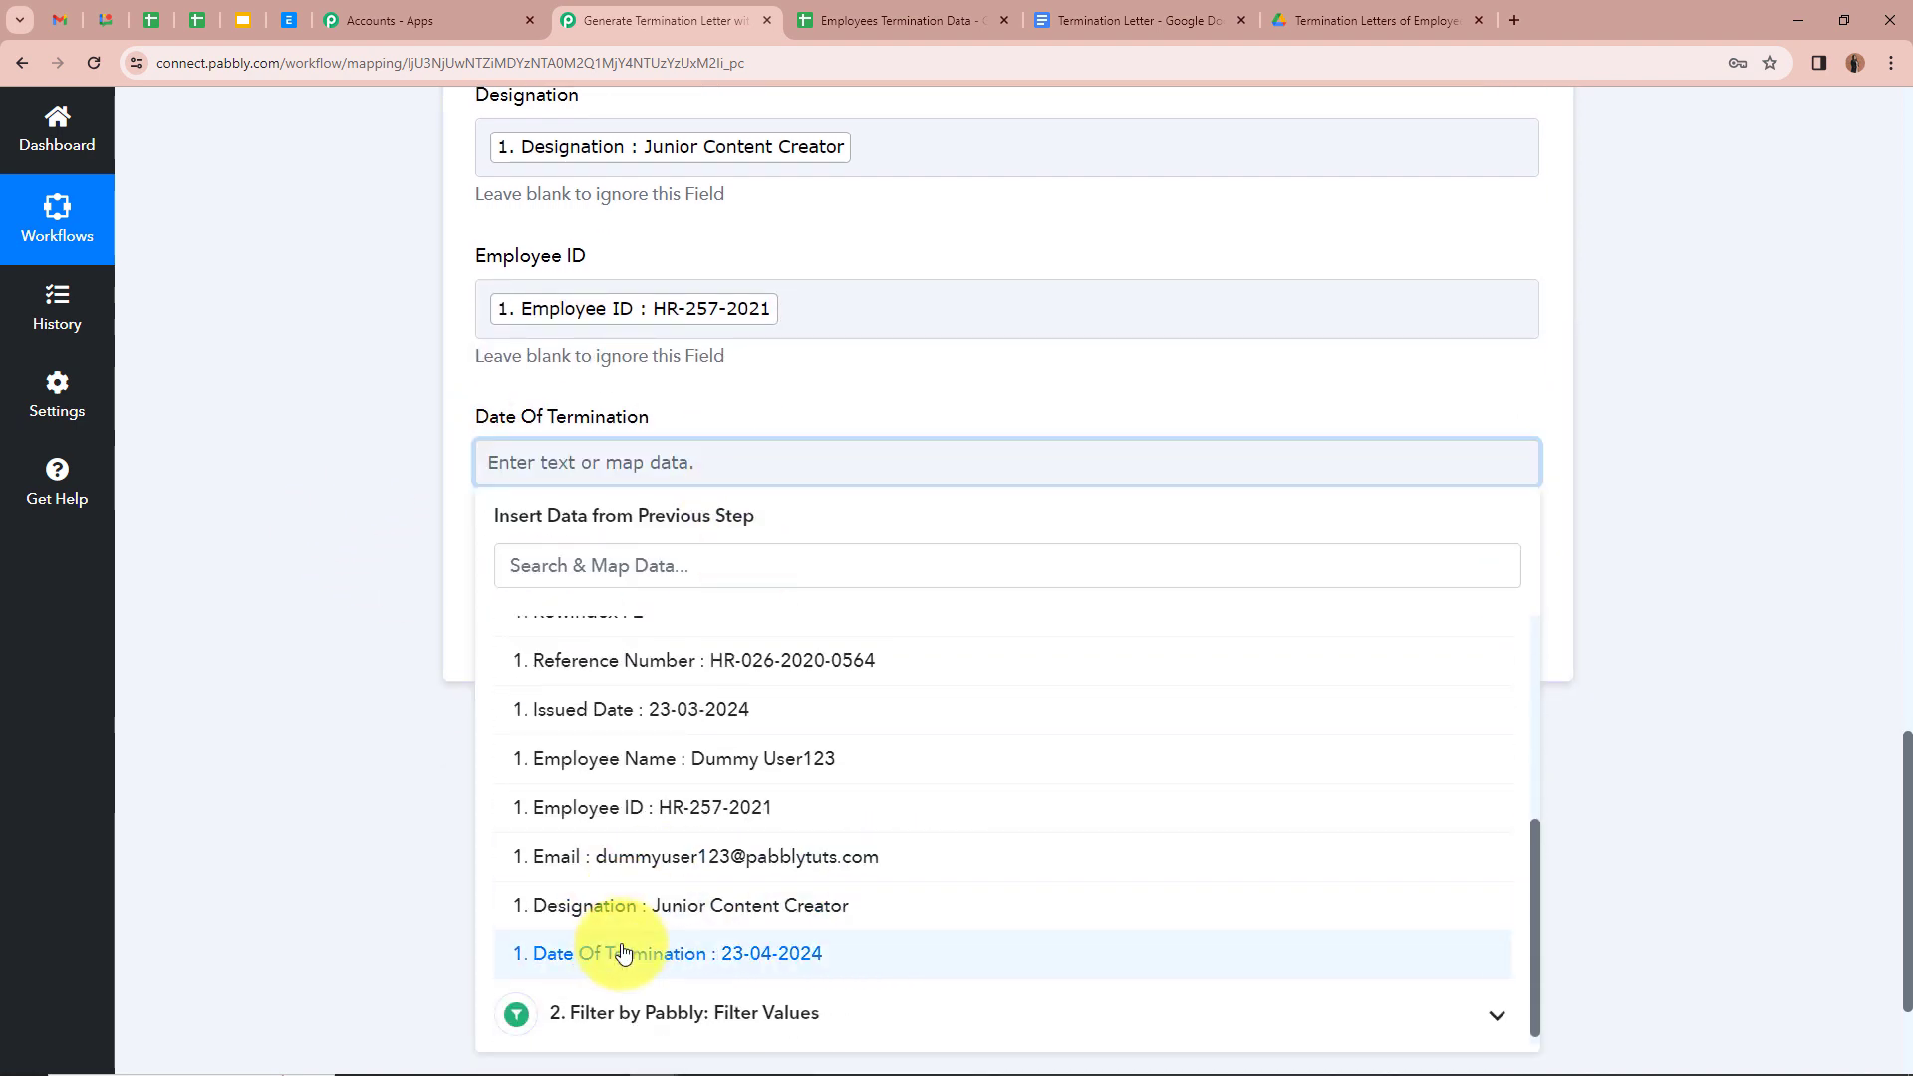
left_click(791, 948)
left_click(320, 478)
scroll(368, 474, "up", 4)
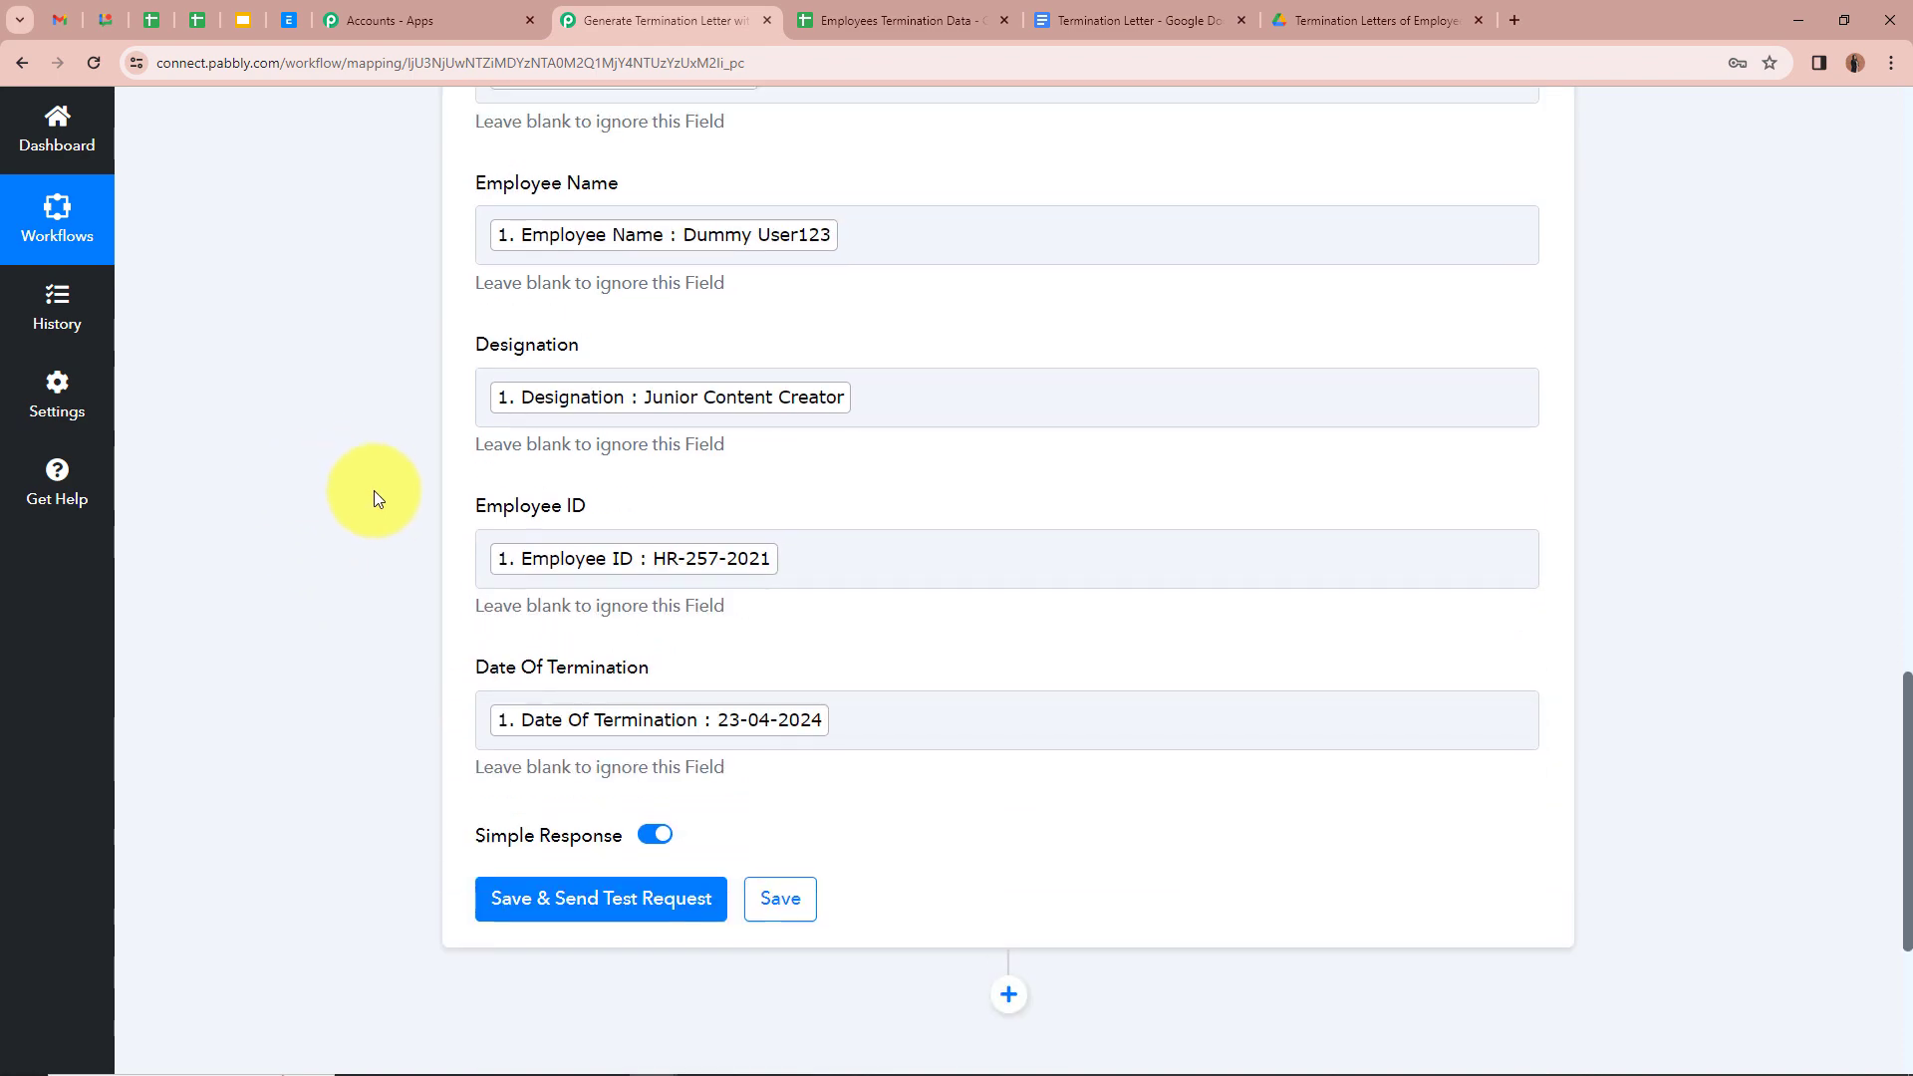
scroll(733, 601, "up", 3)
scroll(734, 601, "down", 6)
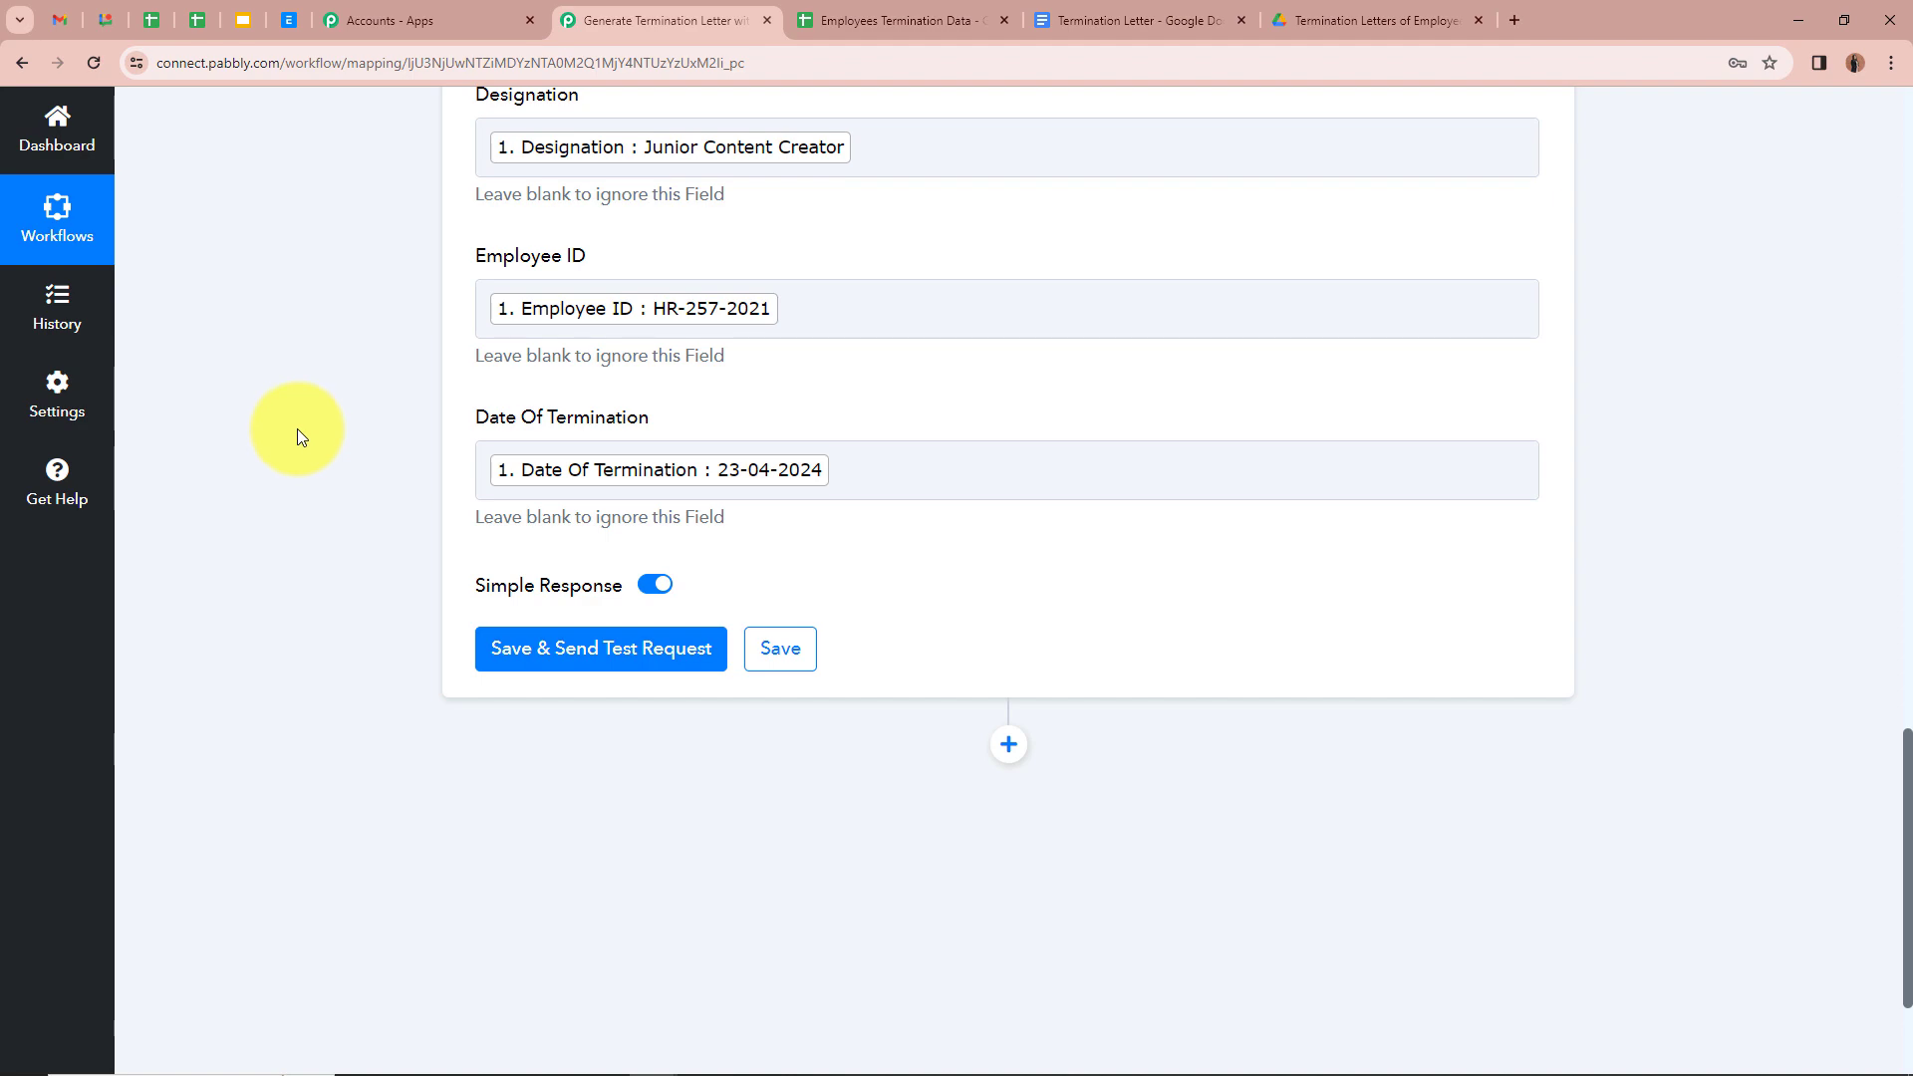
scroll(532, 385, "up", 2)
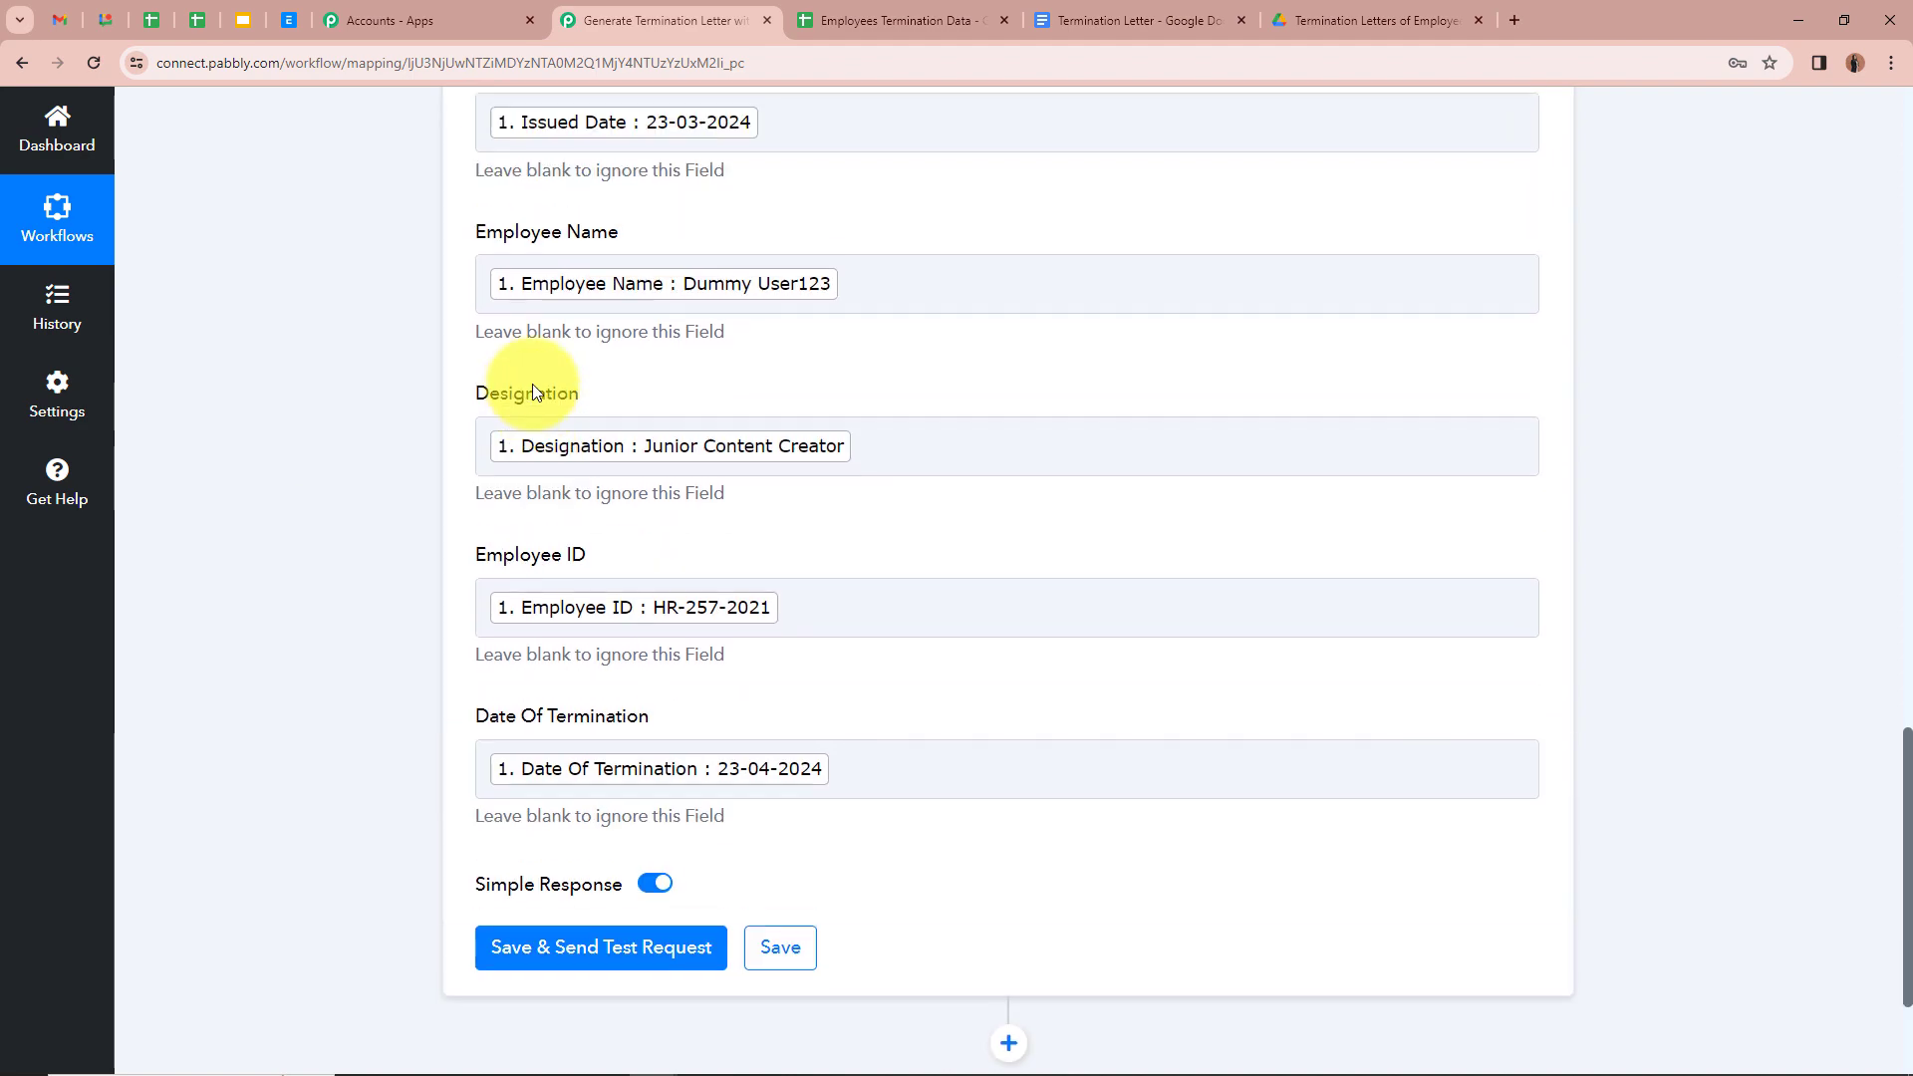
scroll(700, 295, "up", 5)
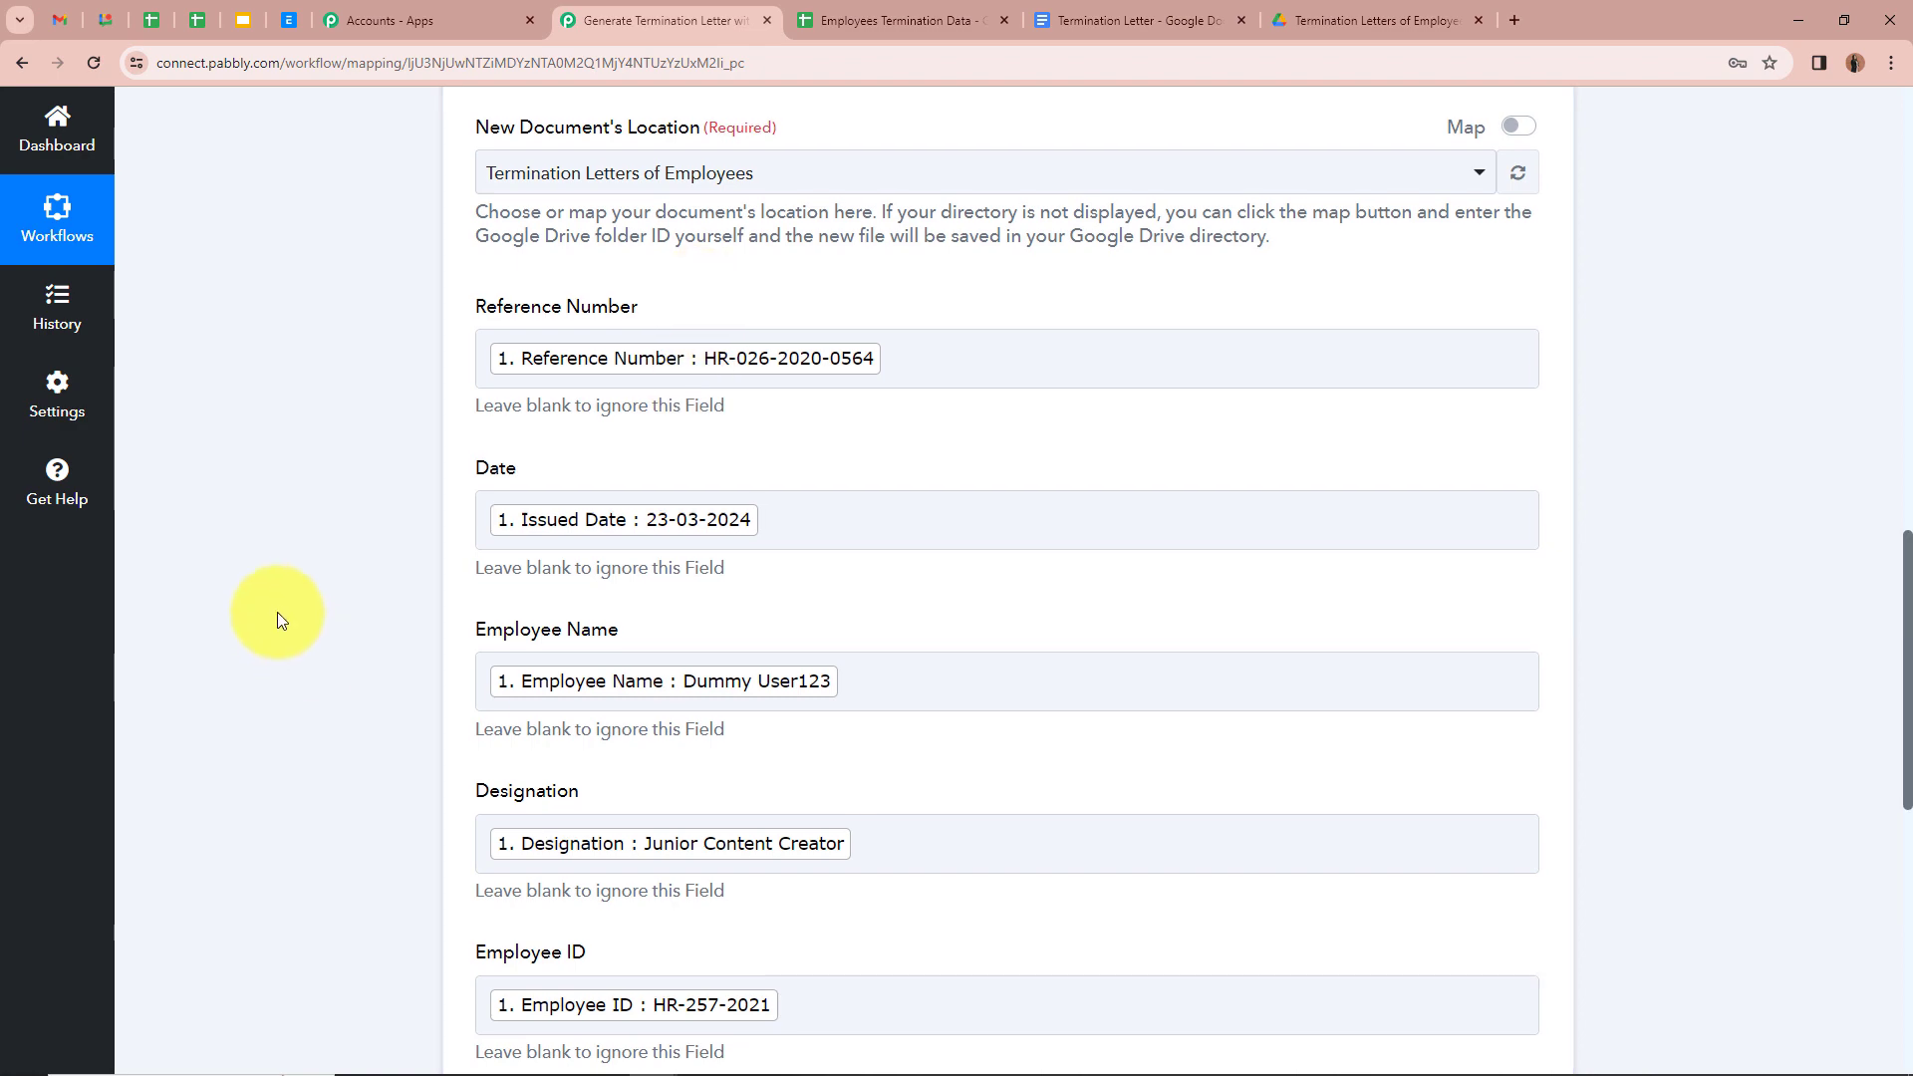
scroll(277, 610, "down", 7)
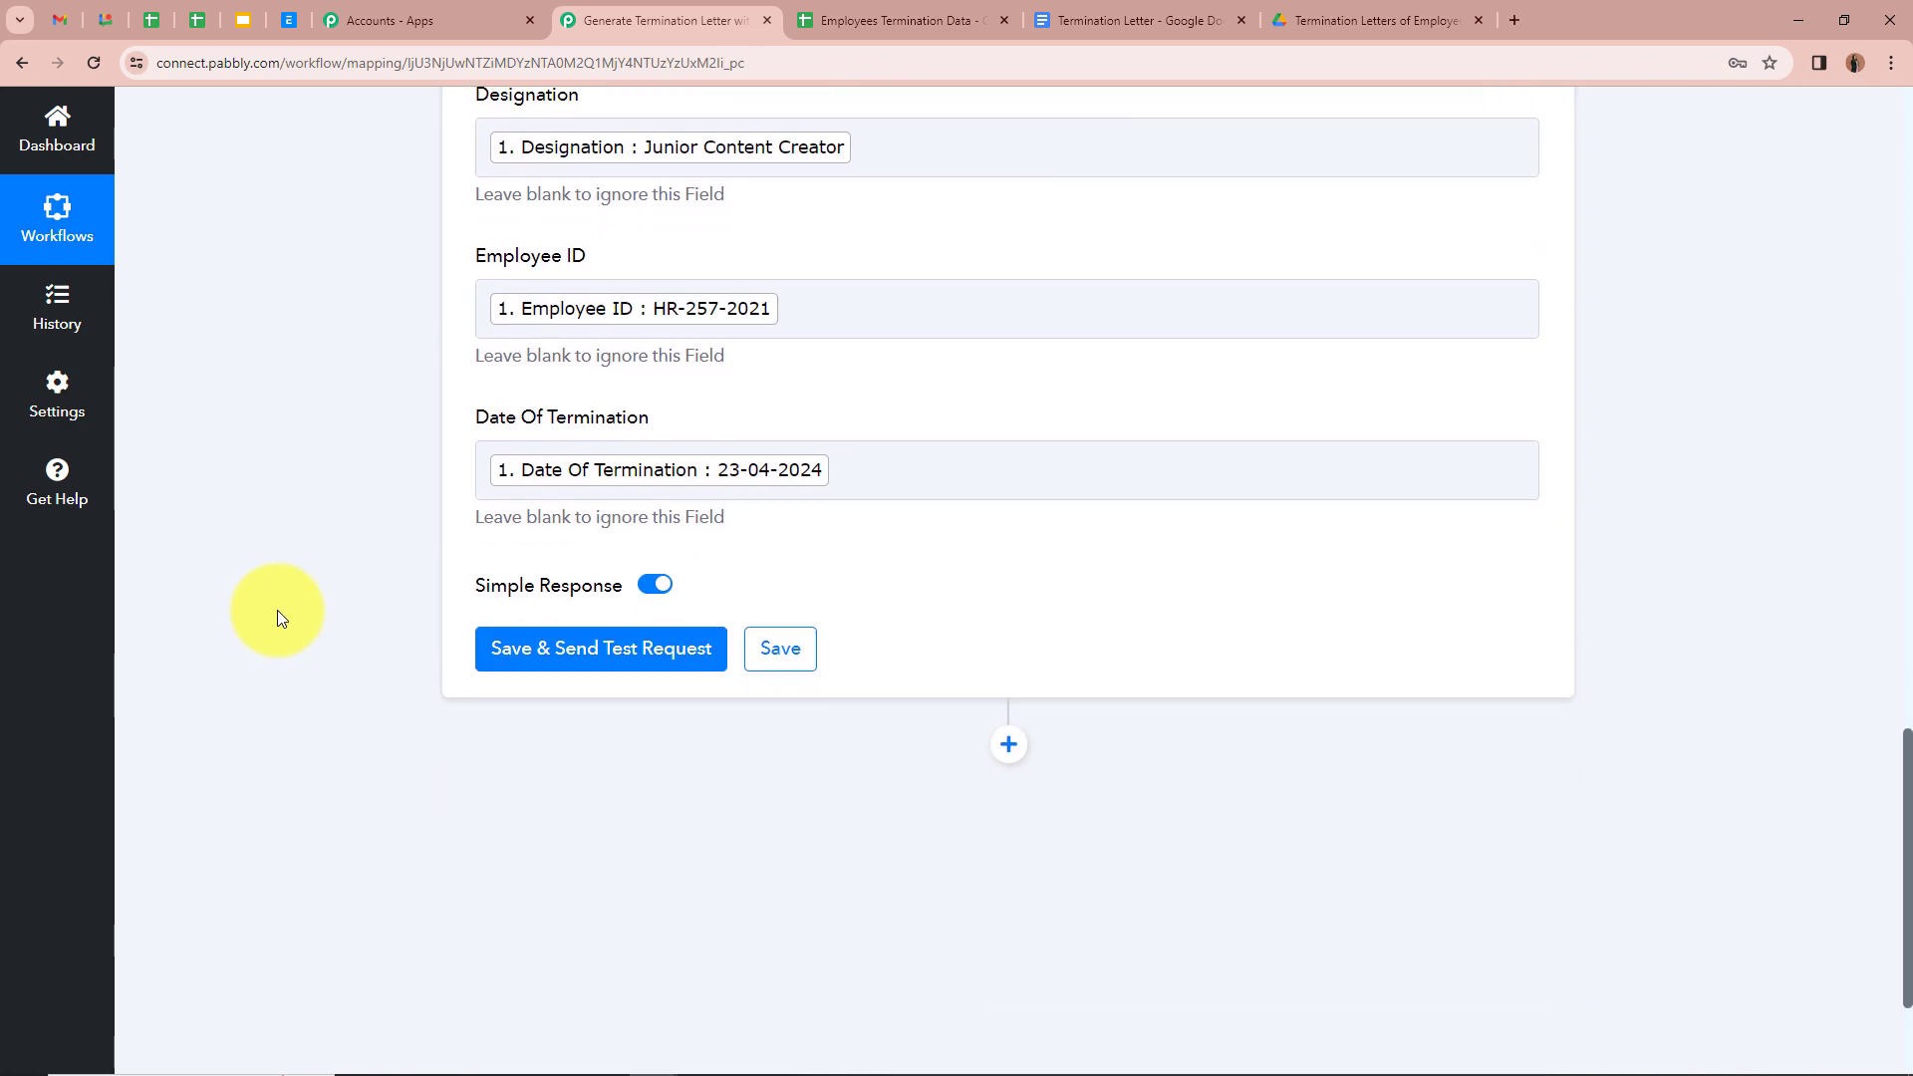
Step: Run the Google Docs step's test to generate a letter and get its DocumentId, then view the Drive folder
left_click(648, 658)
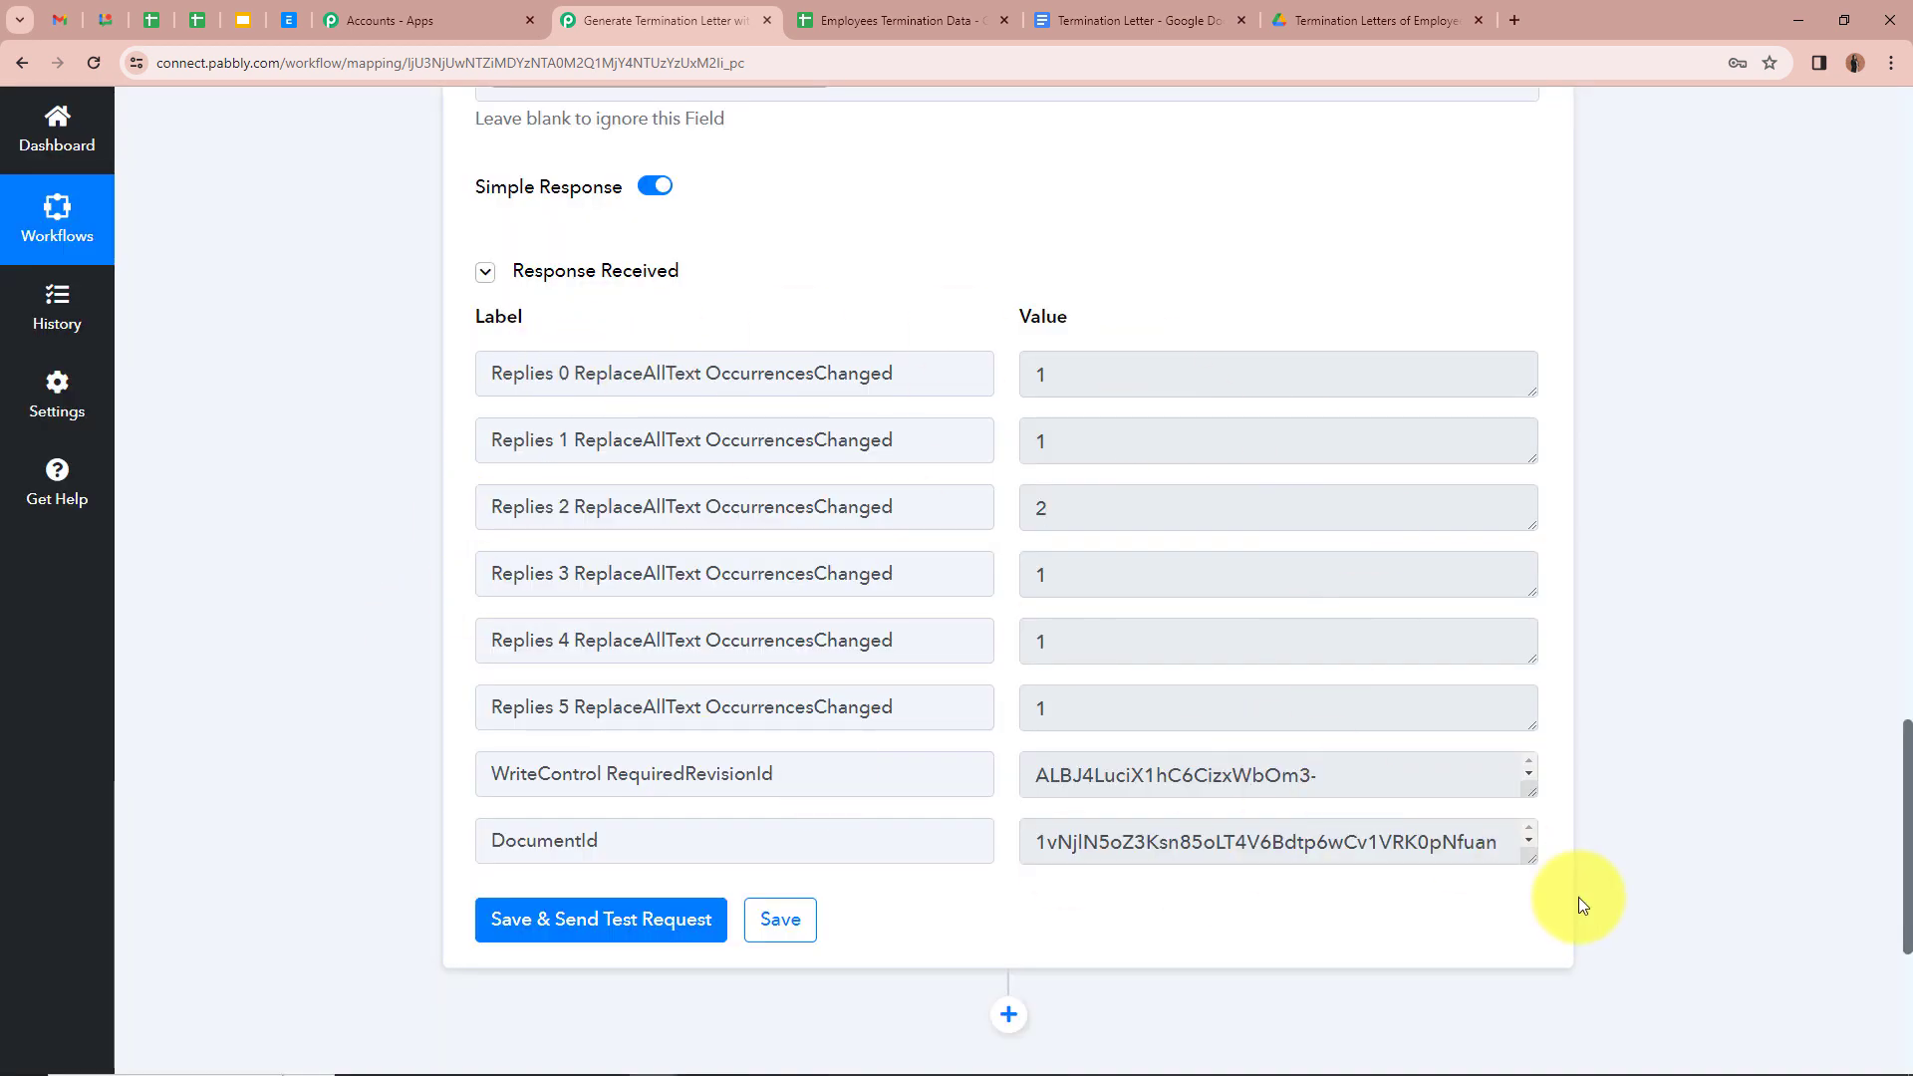
scroll(1317, 829, "down", 1)
scroll(1316, 828, "up", 1)
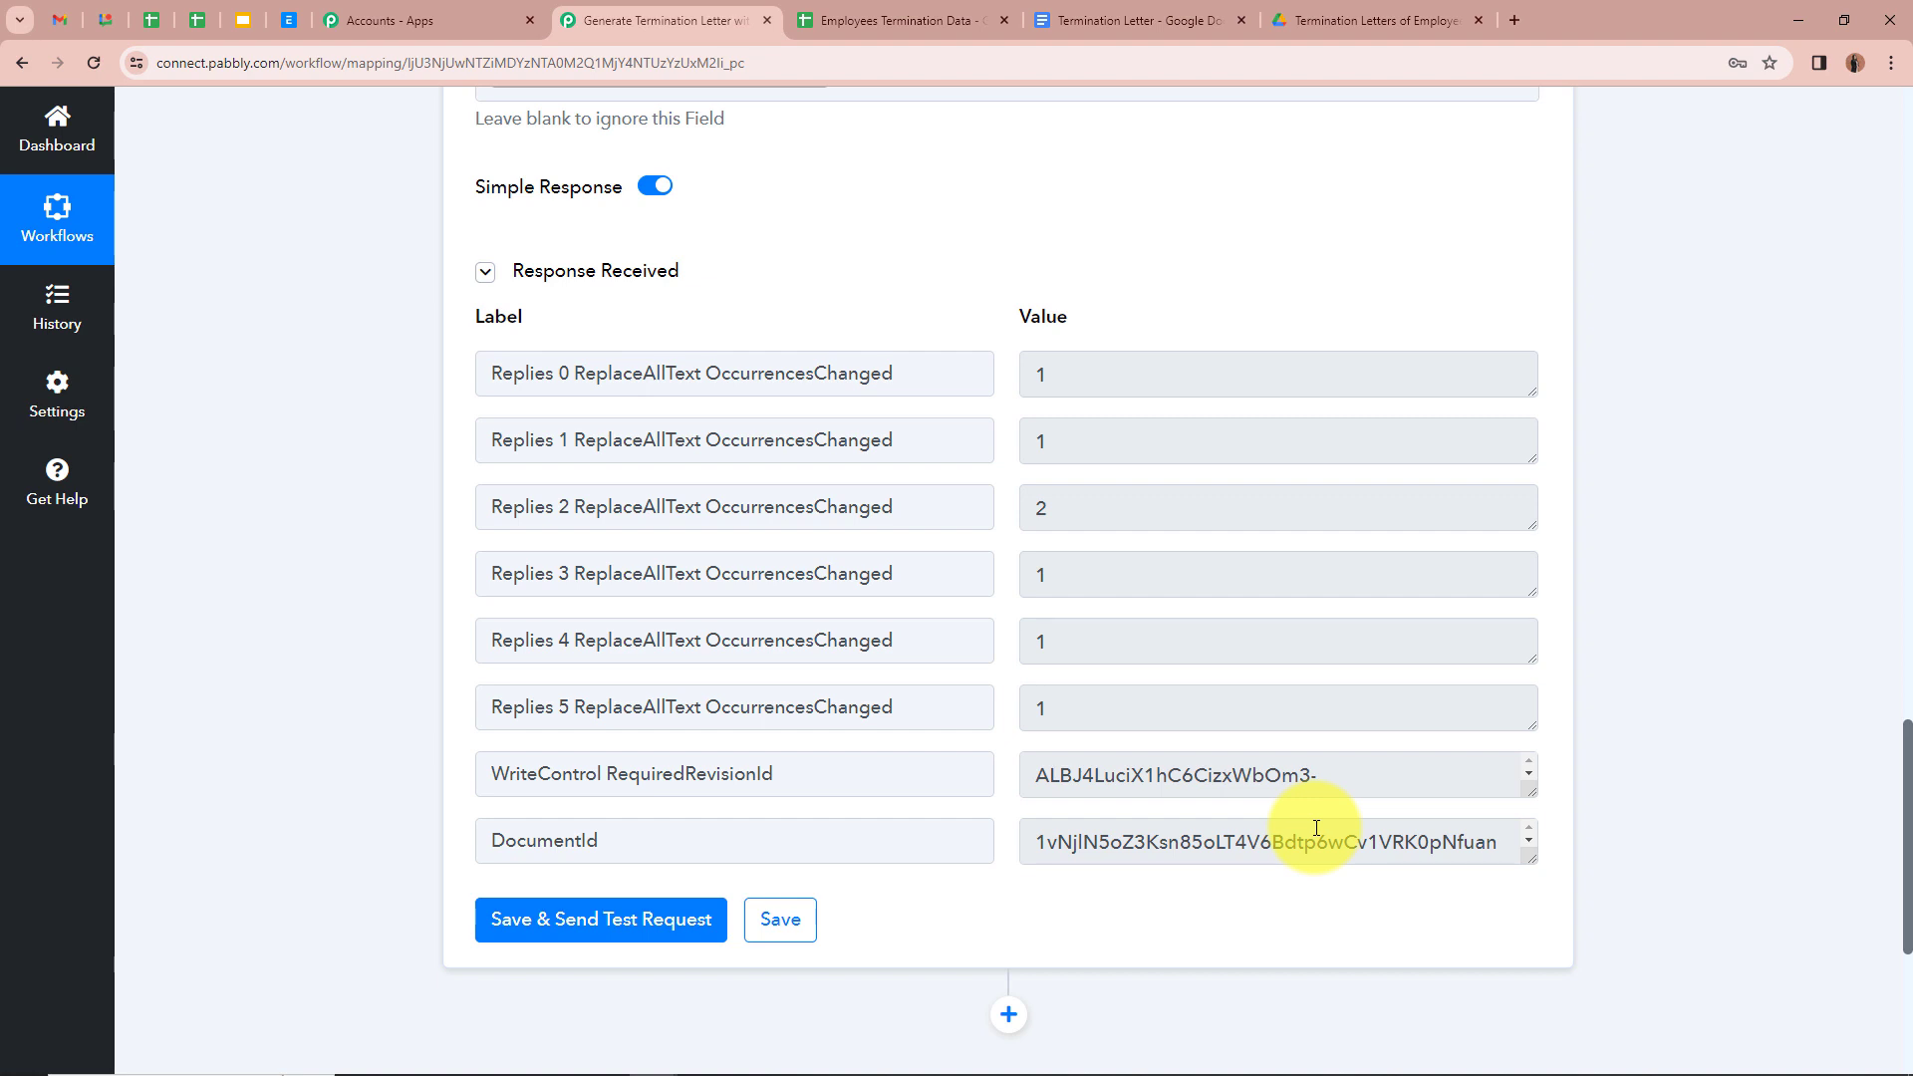
left_click(1335, 18)
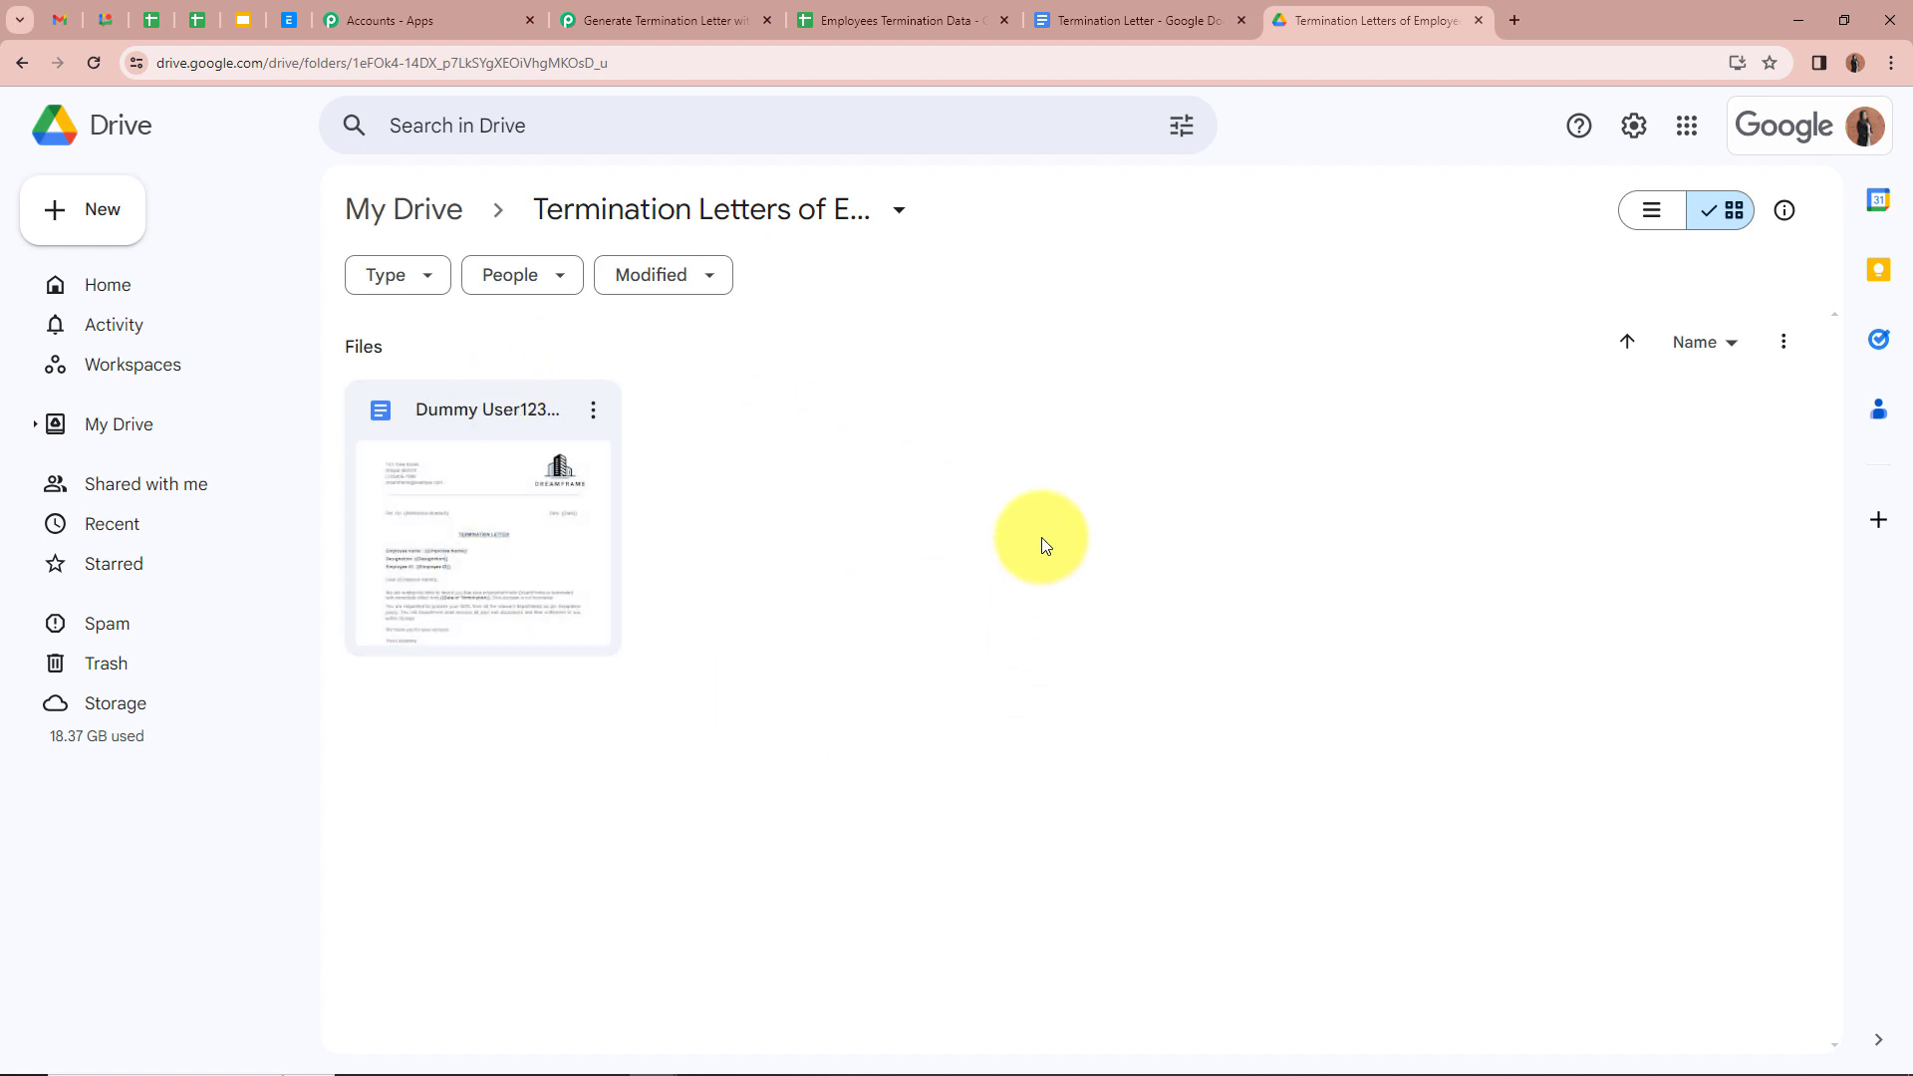
Step: Open the generated letter and check its filled-in values, e.g. Junior Content Creator and 23-04-2024
double_click(490, 499)
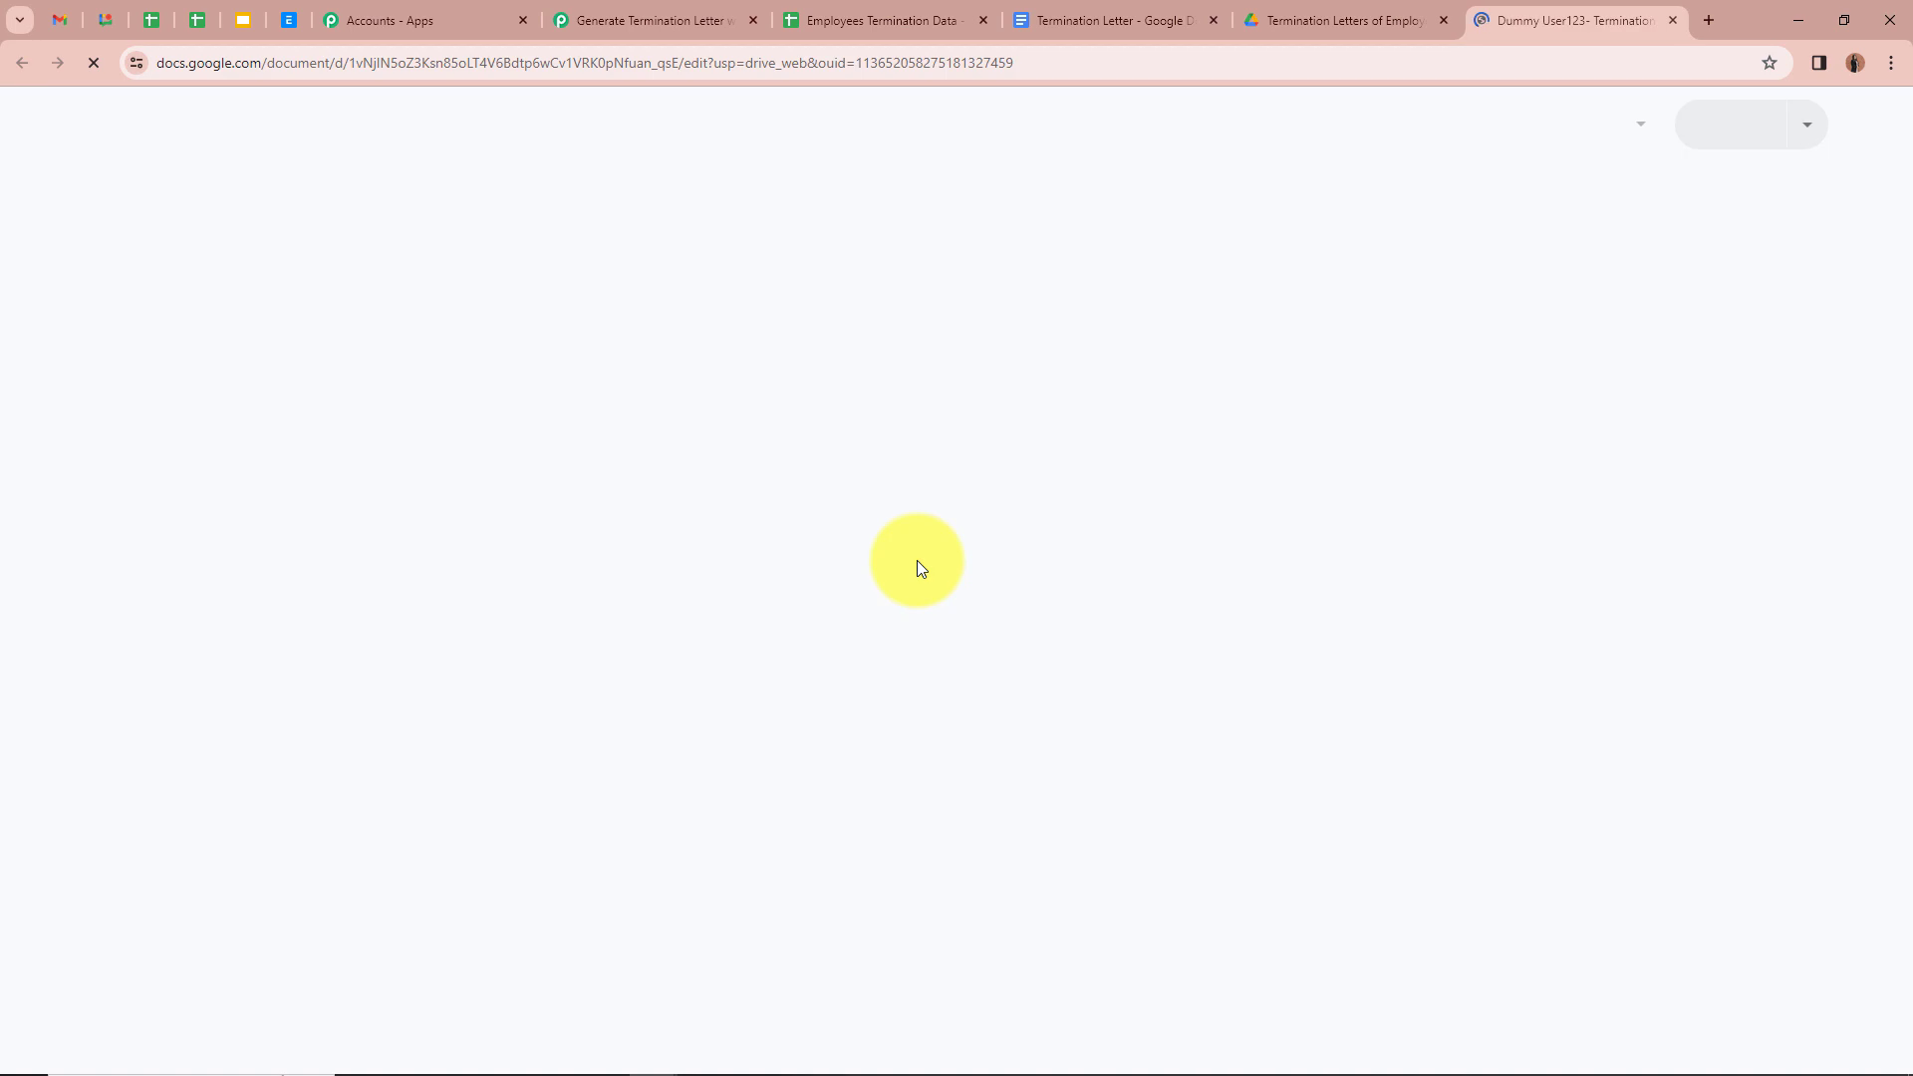
scroll(1215, 779, "down", 3)
scroll(1215, 778, "up", 3)
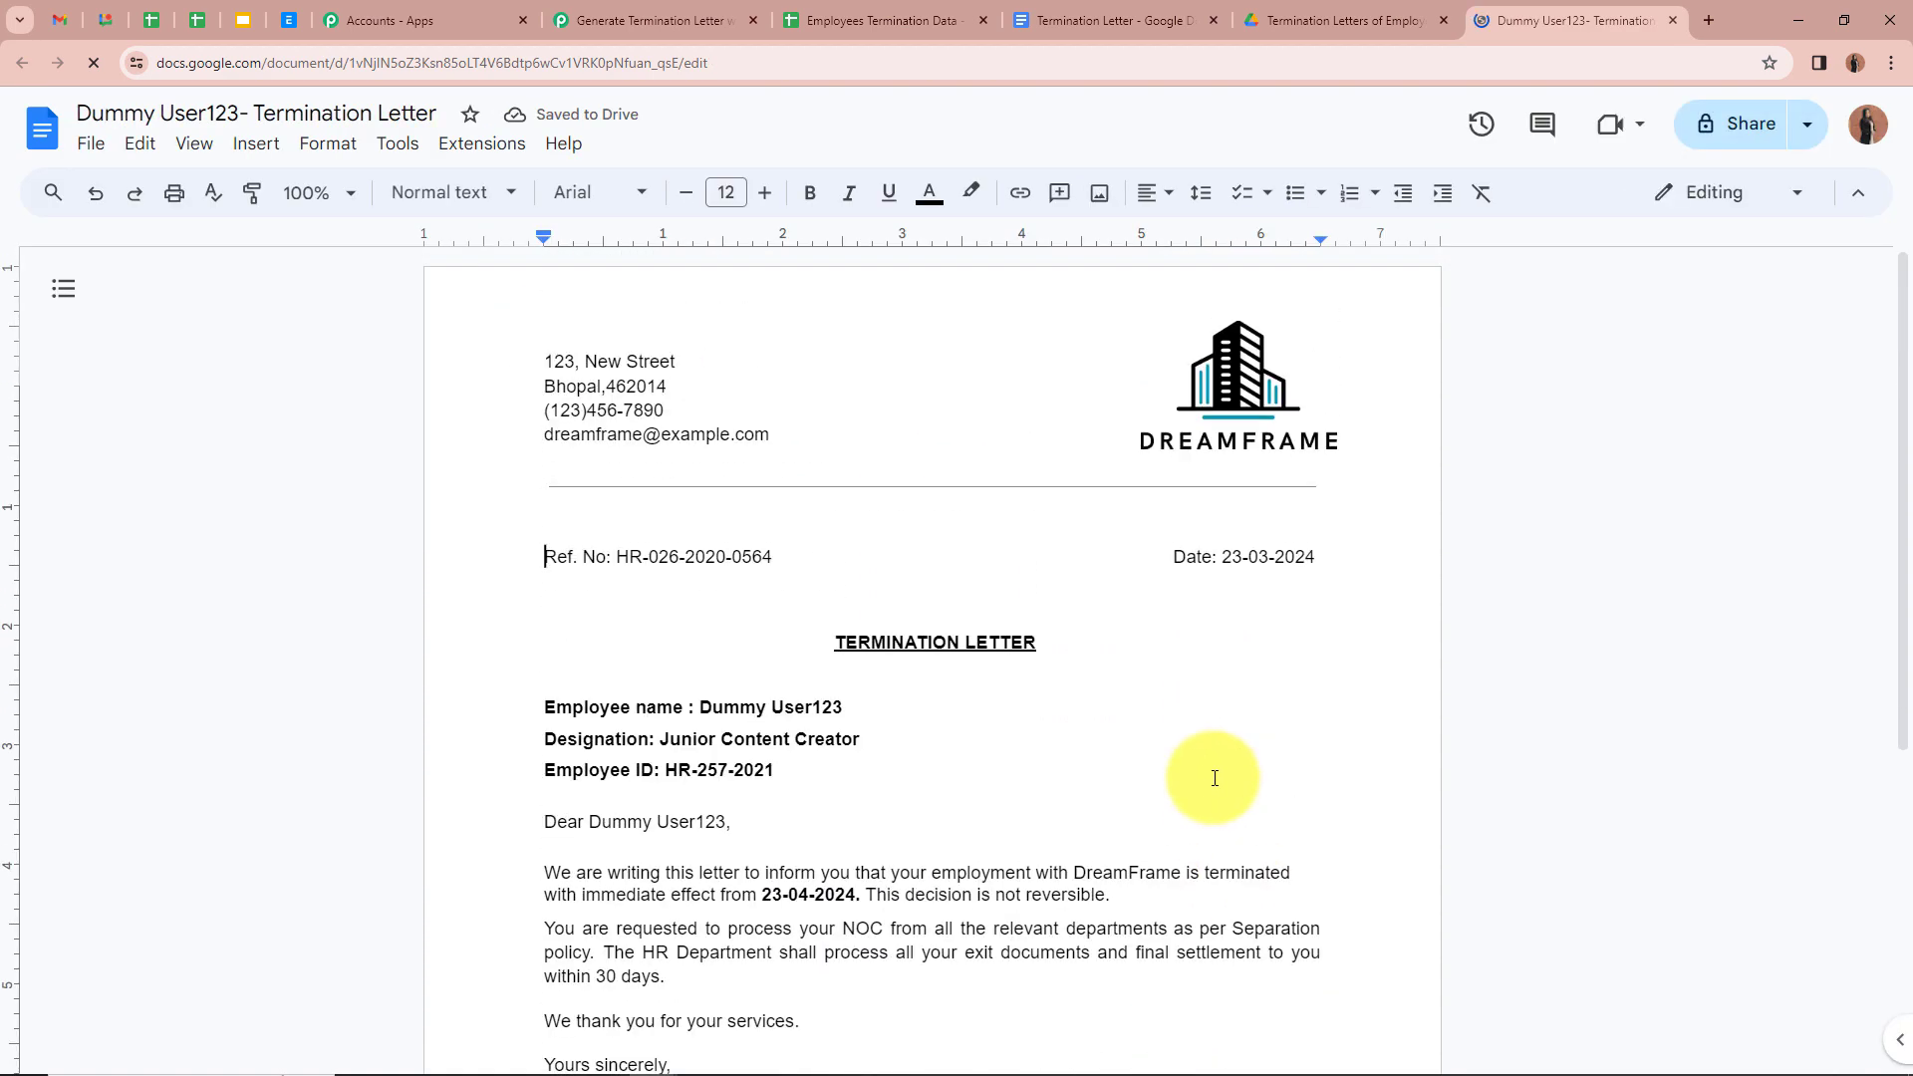
left_click_drag(704, 705, 843, 706)
left_click(269, 683)
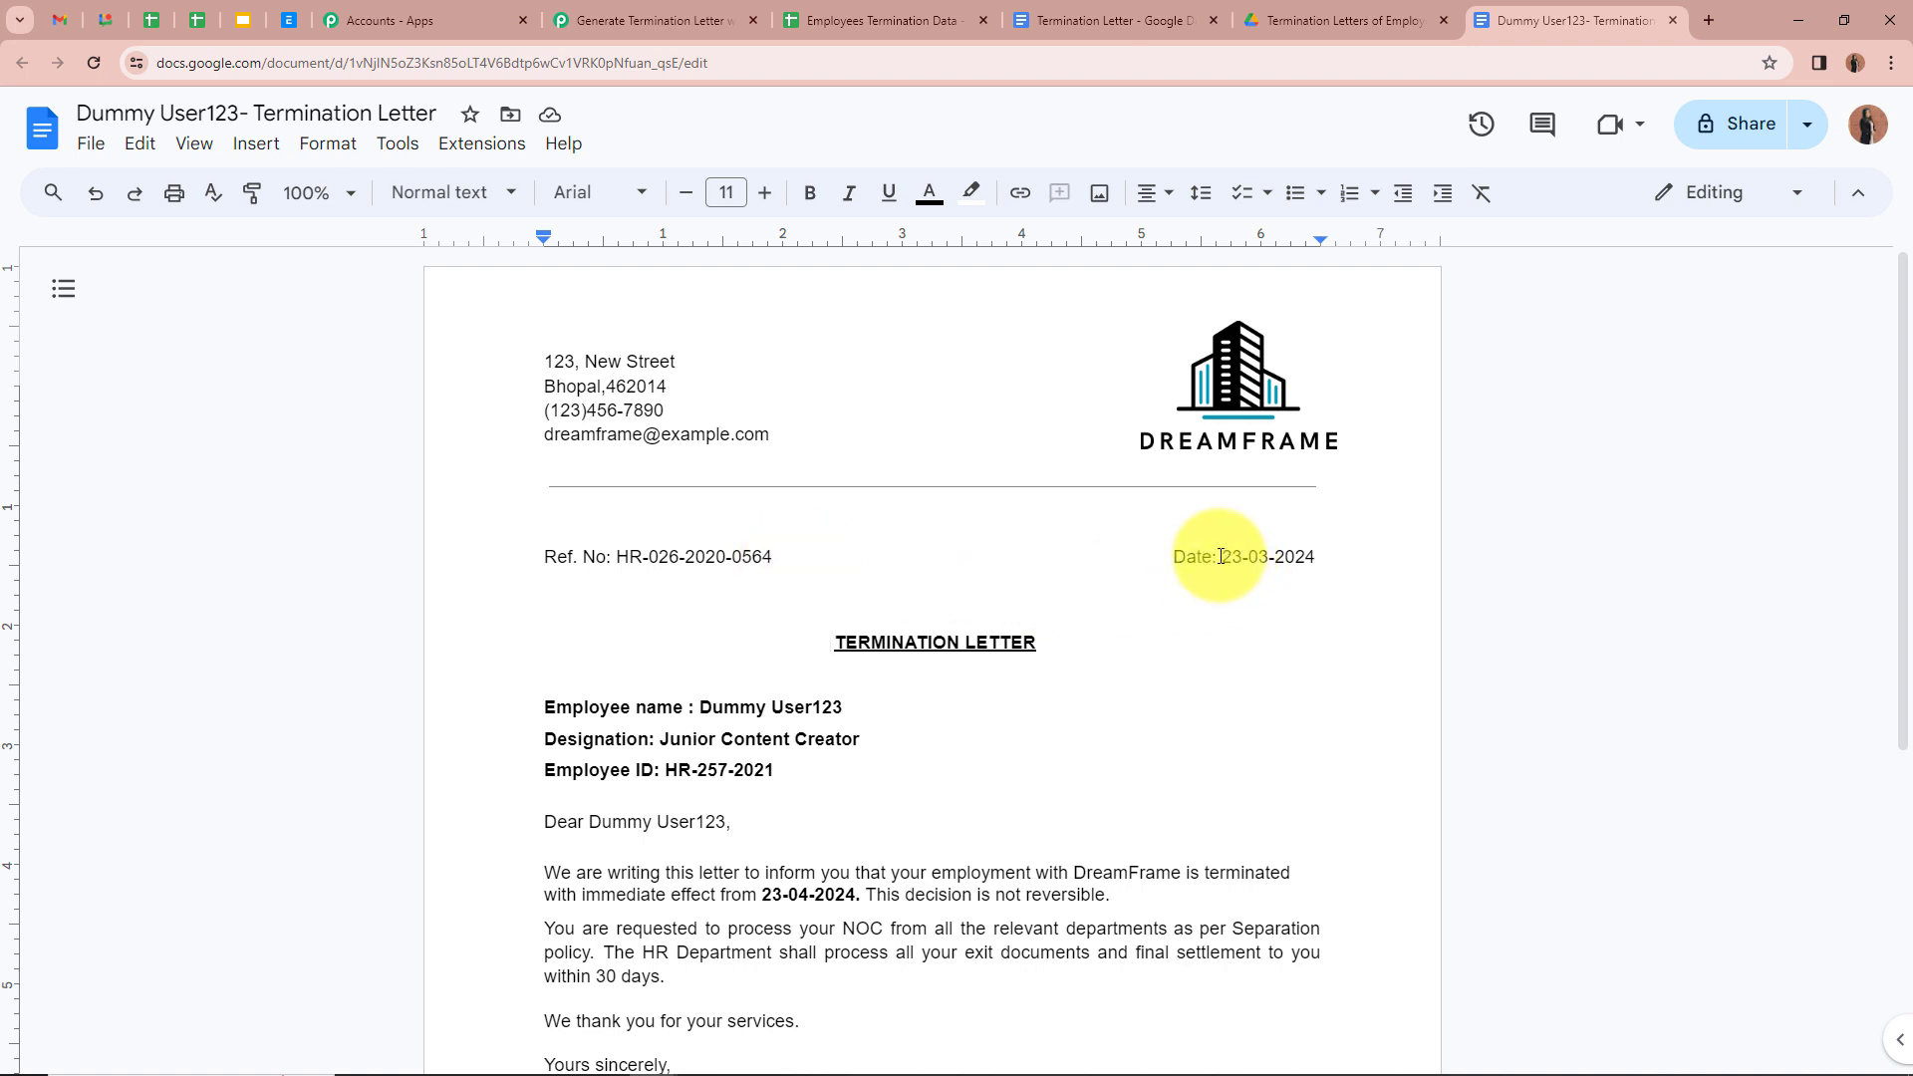
scroll(1295, 555, "down", 1)
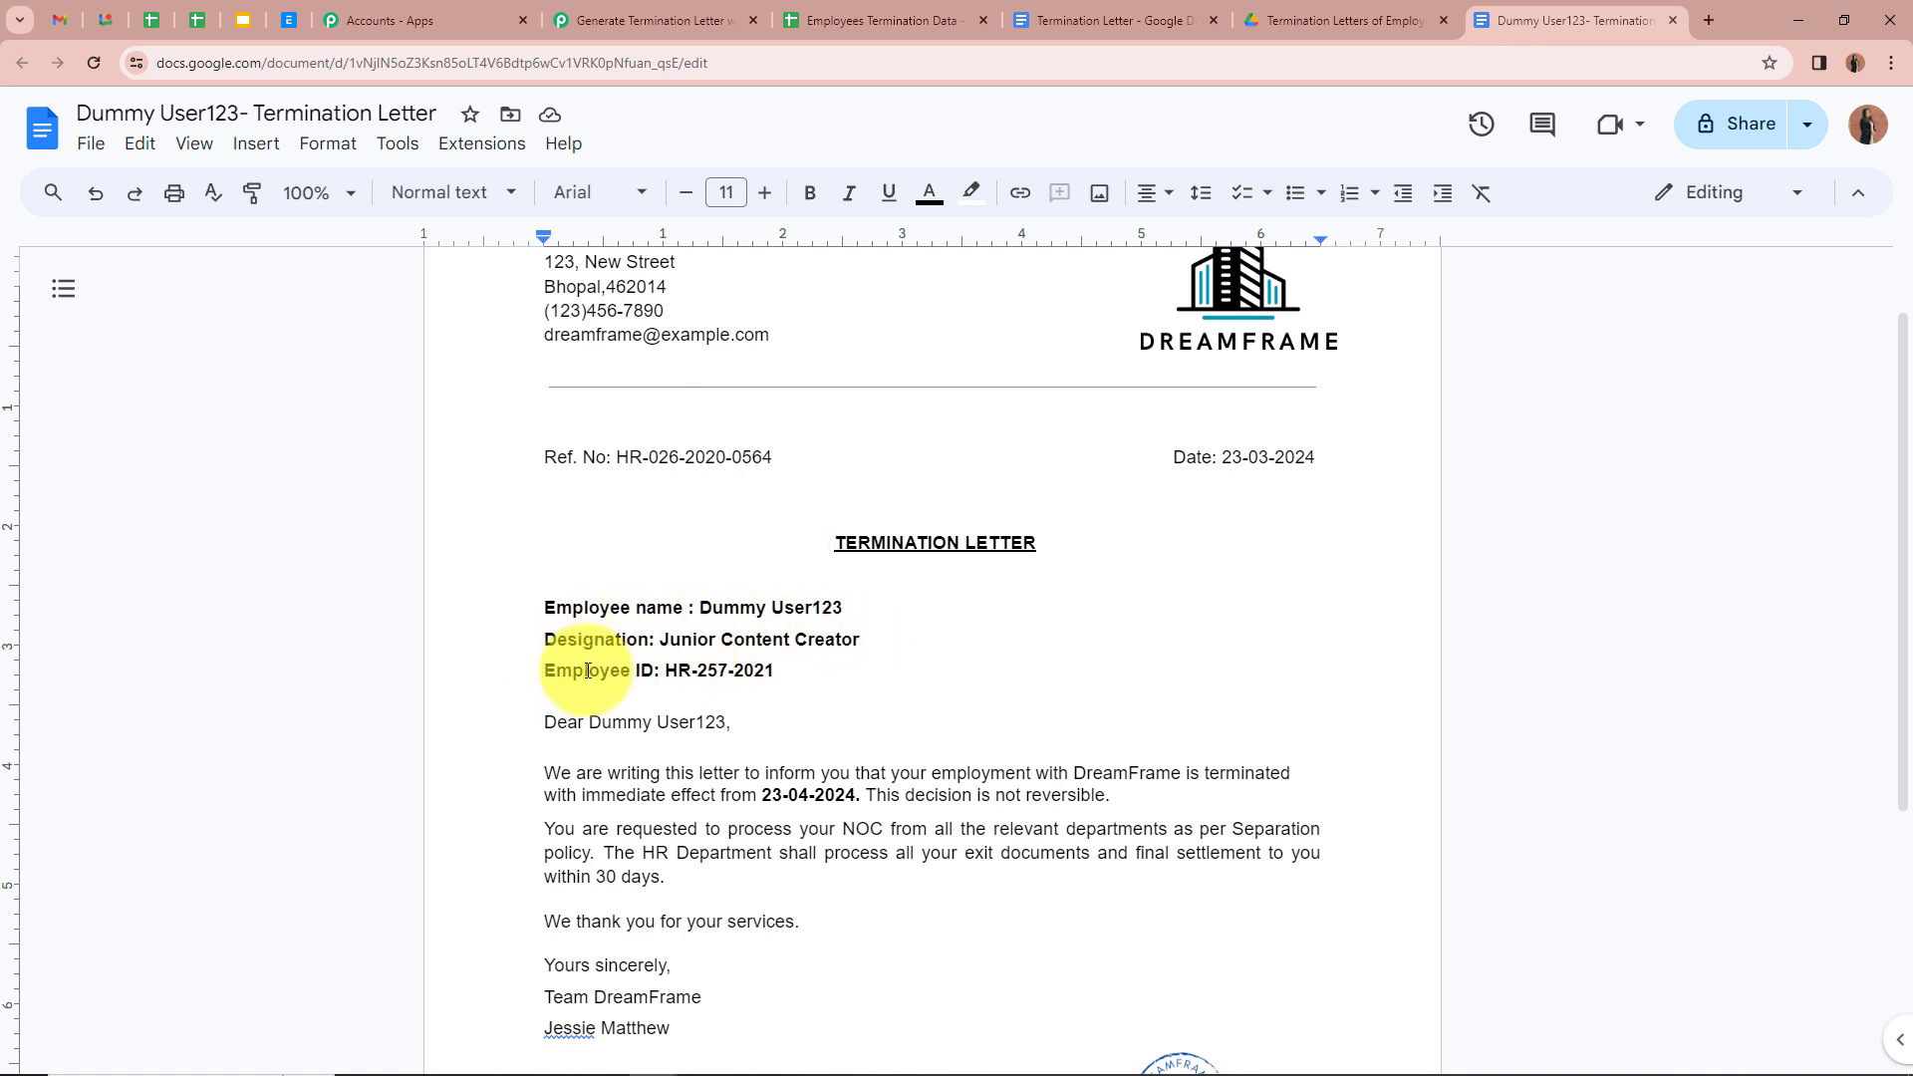
scroll(782, 667, "down", 1)
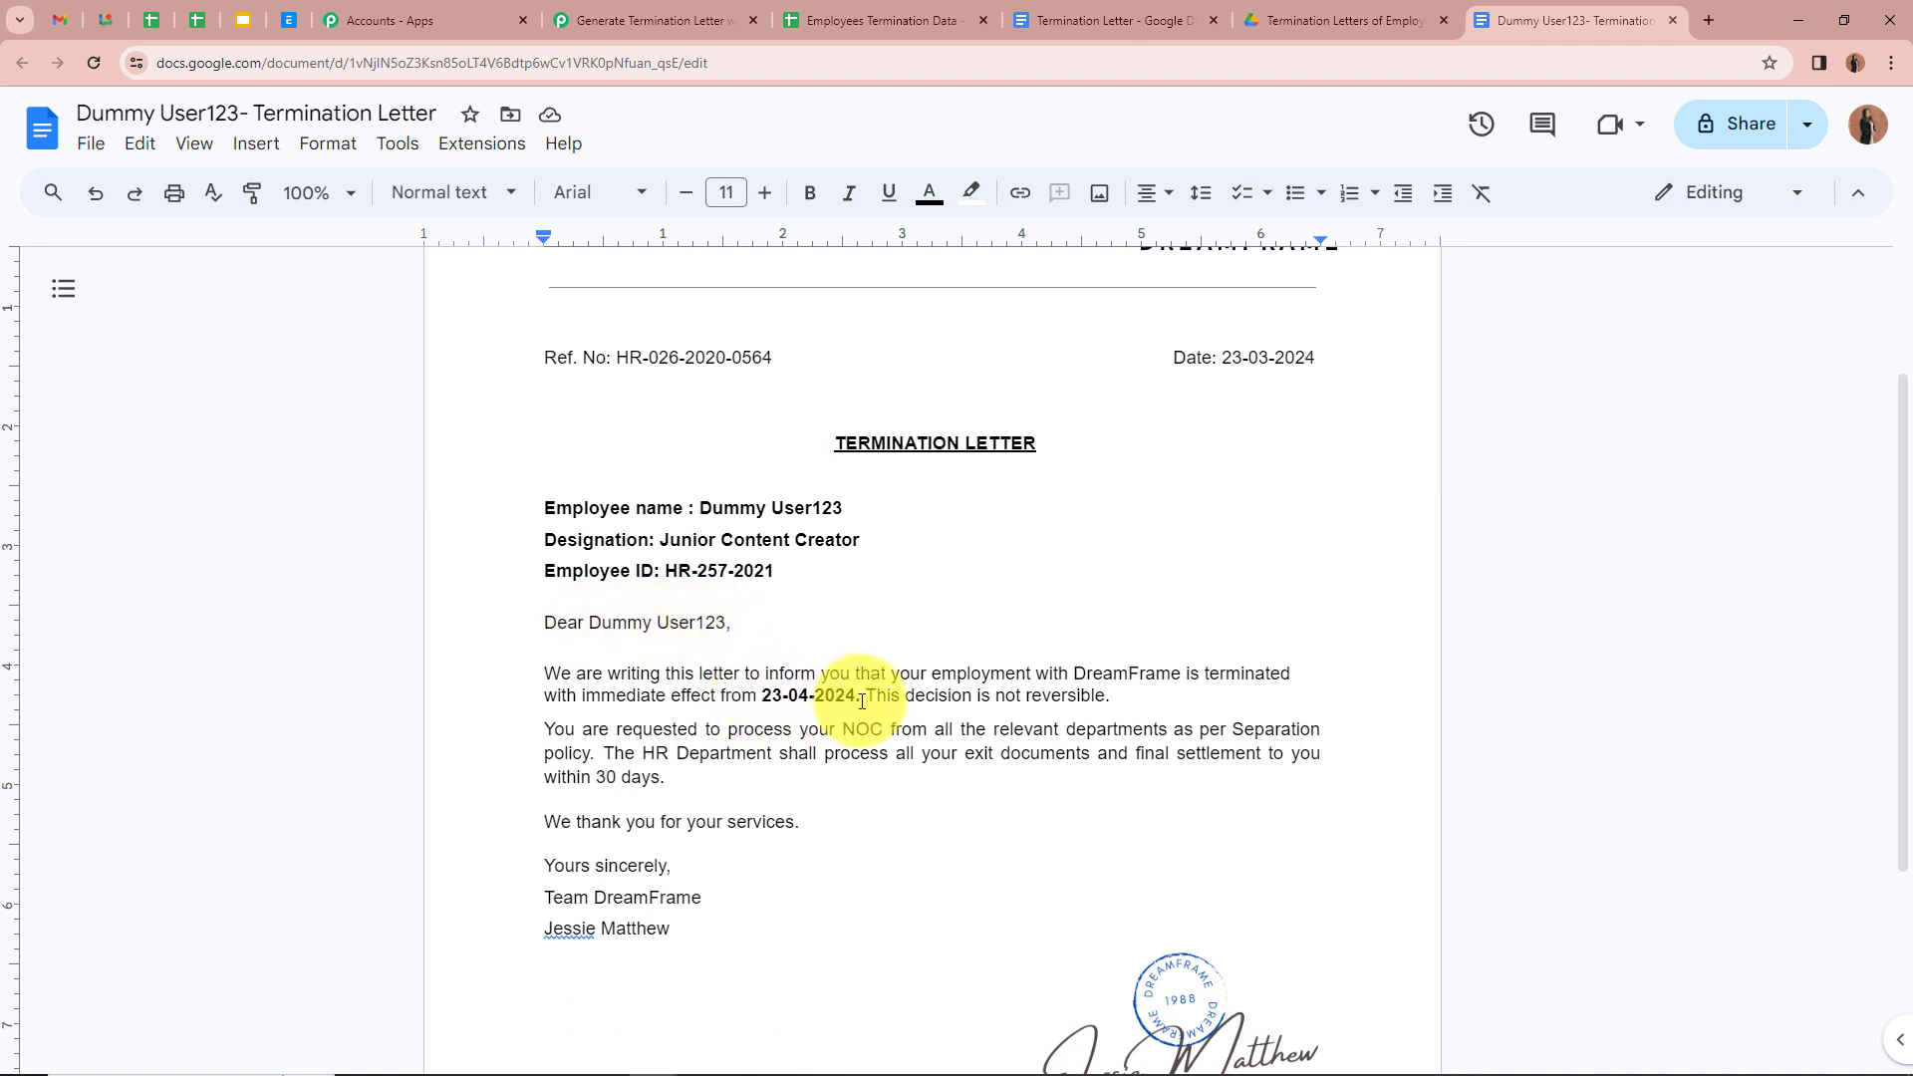
scroll(1156, 766, "up", 2)
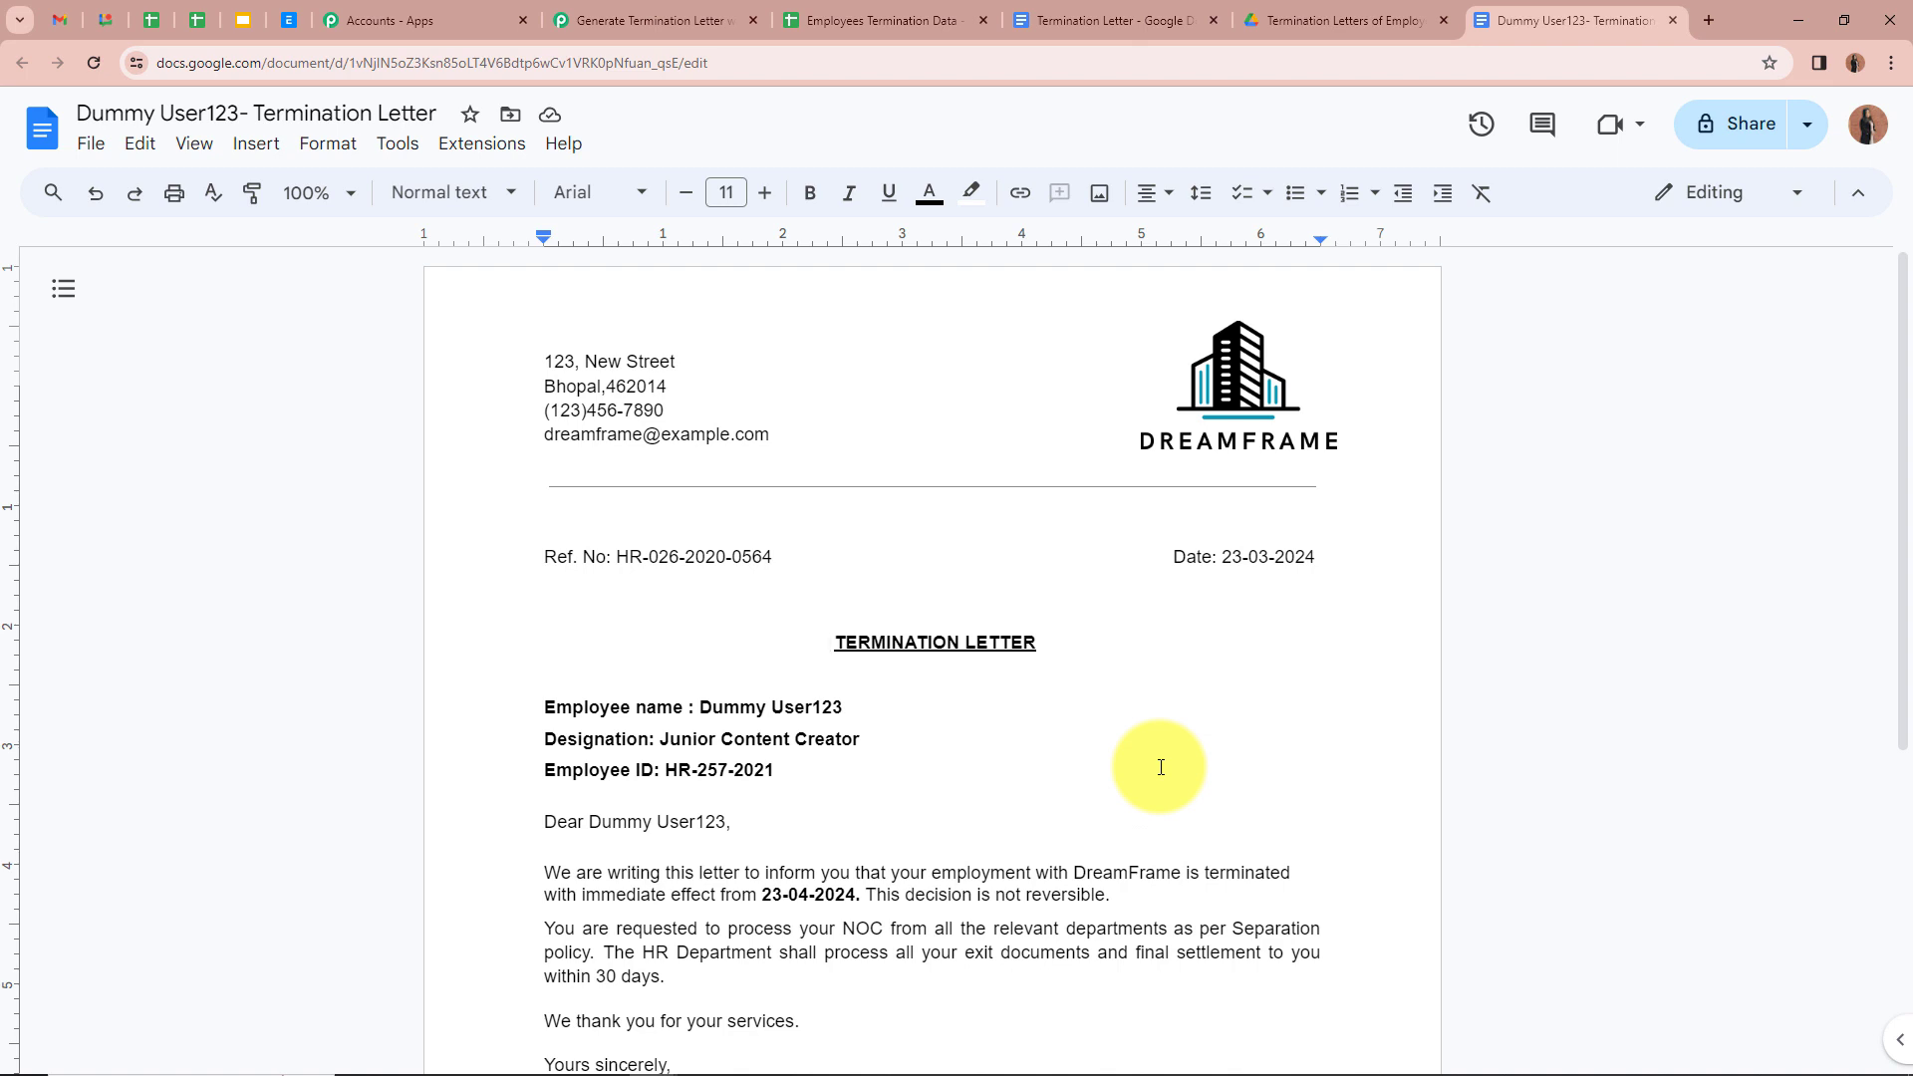
scroll(1186, 743, "down", 1)
scroll(1518, 555, "up", 1)
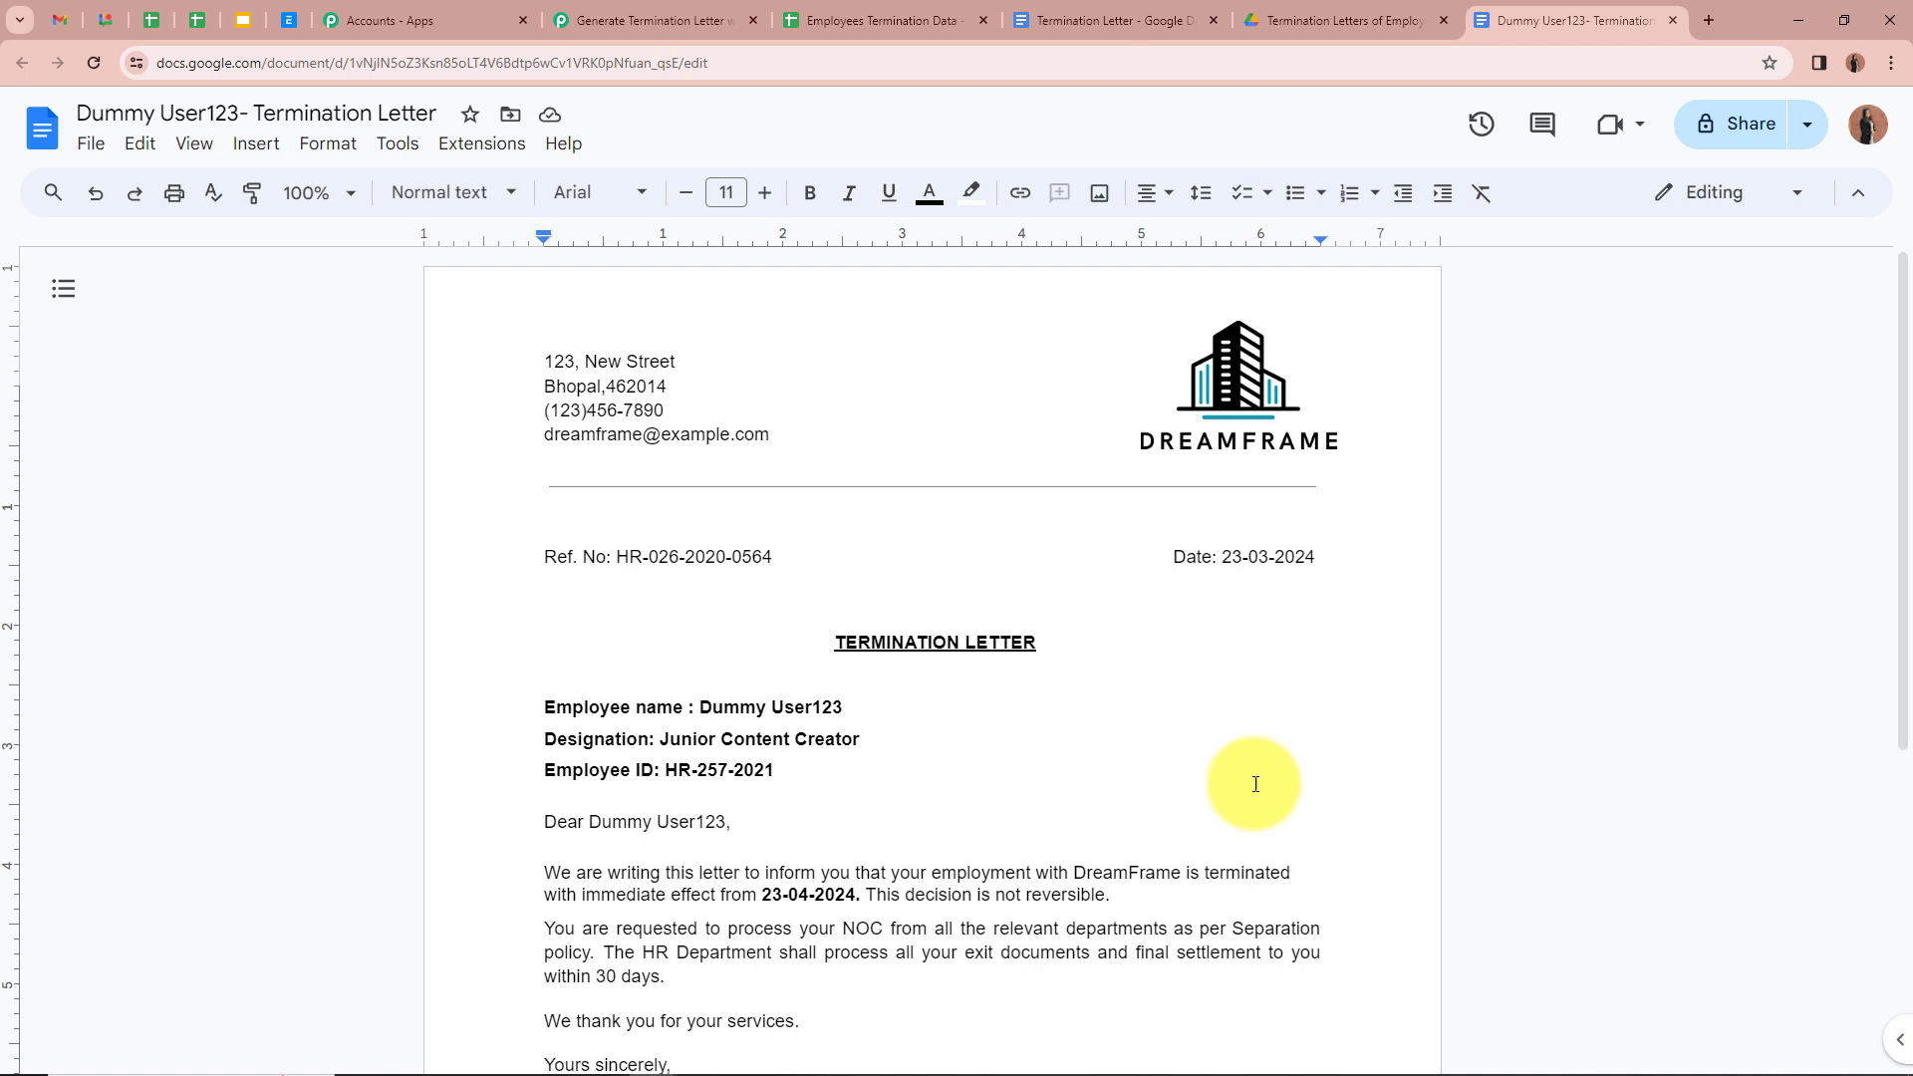
scroll(1245, 783, "down", 1)
scroll(1240, 773, "up", 1)
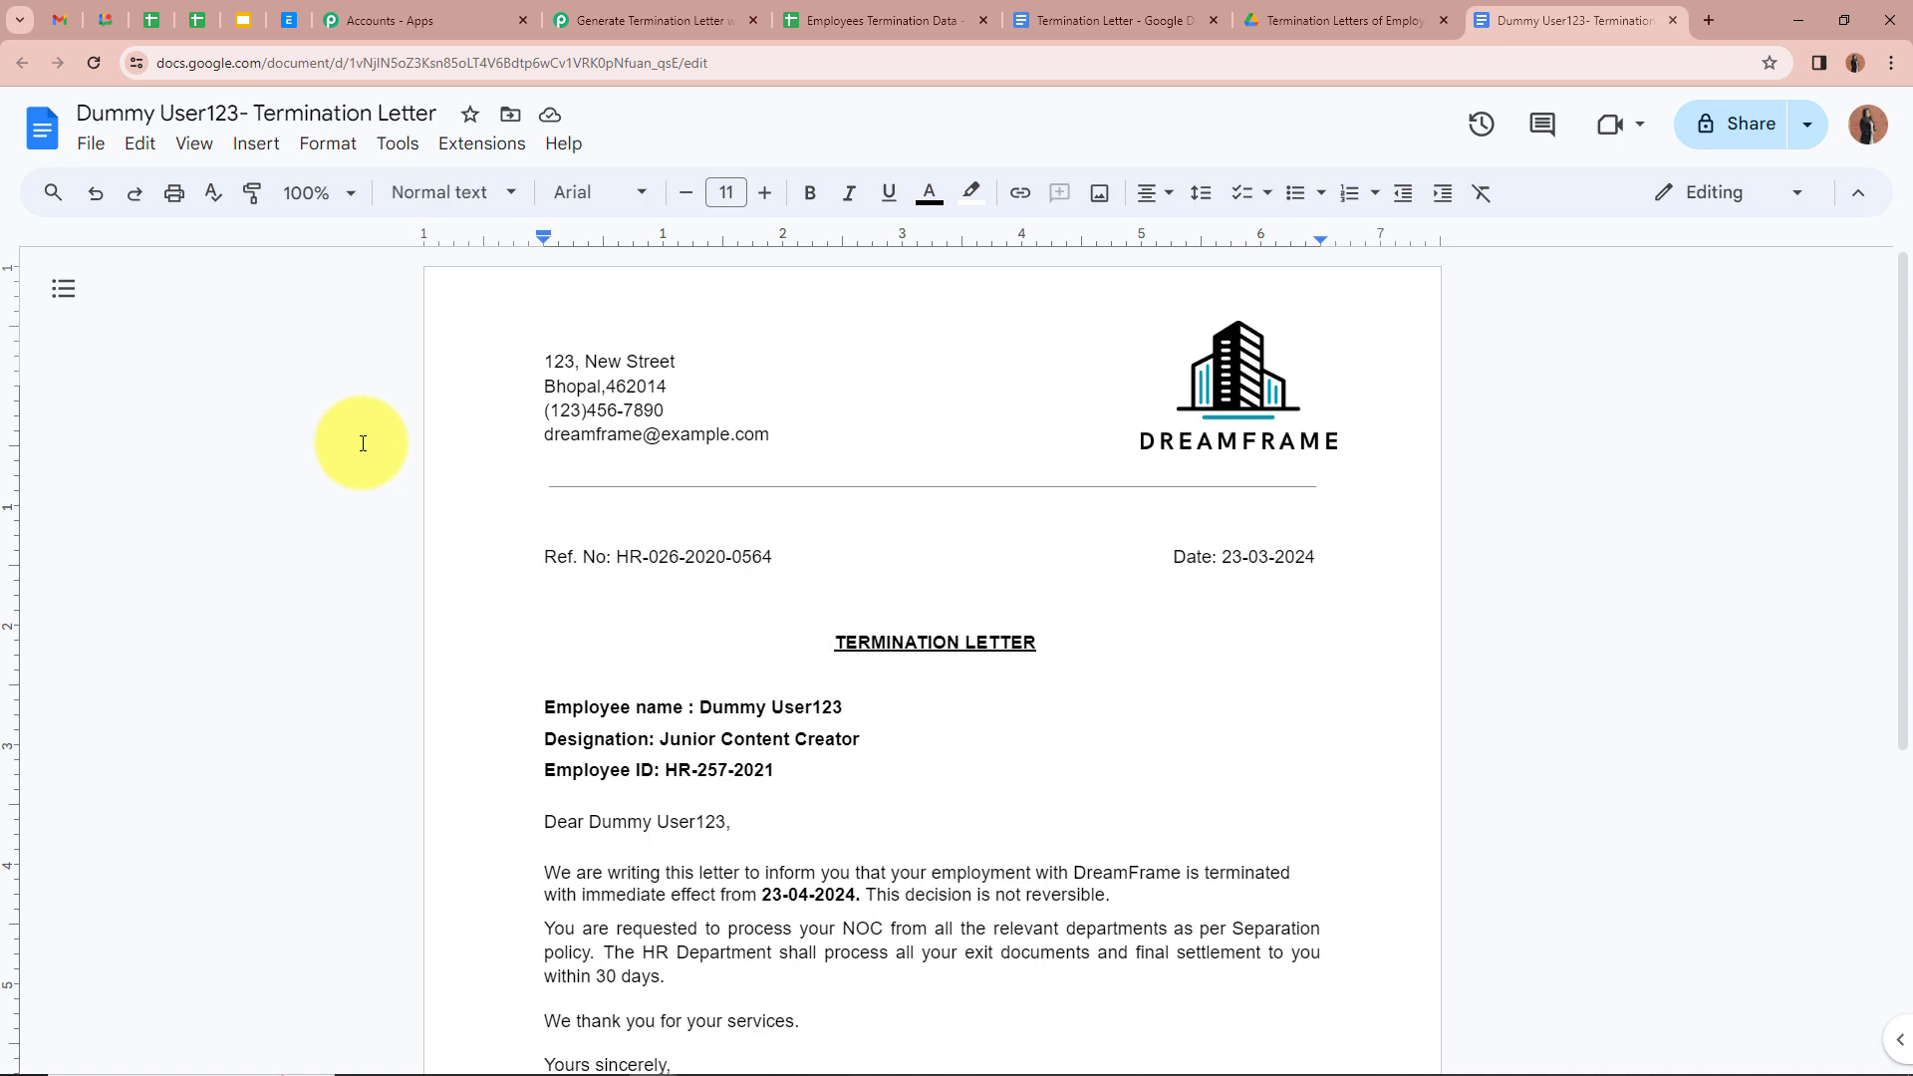
Step: Add a Google Drive step with the Share a File With Anyone action event
left_click(653, 20)
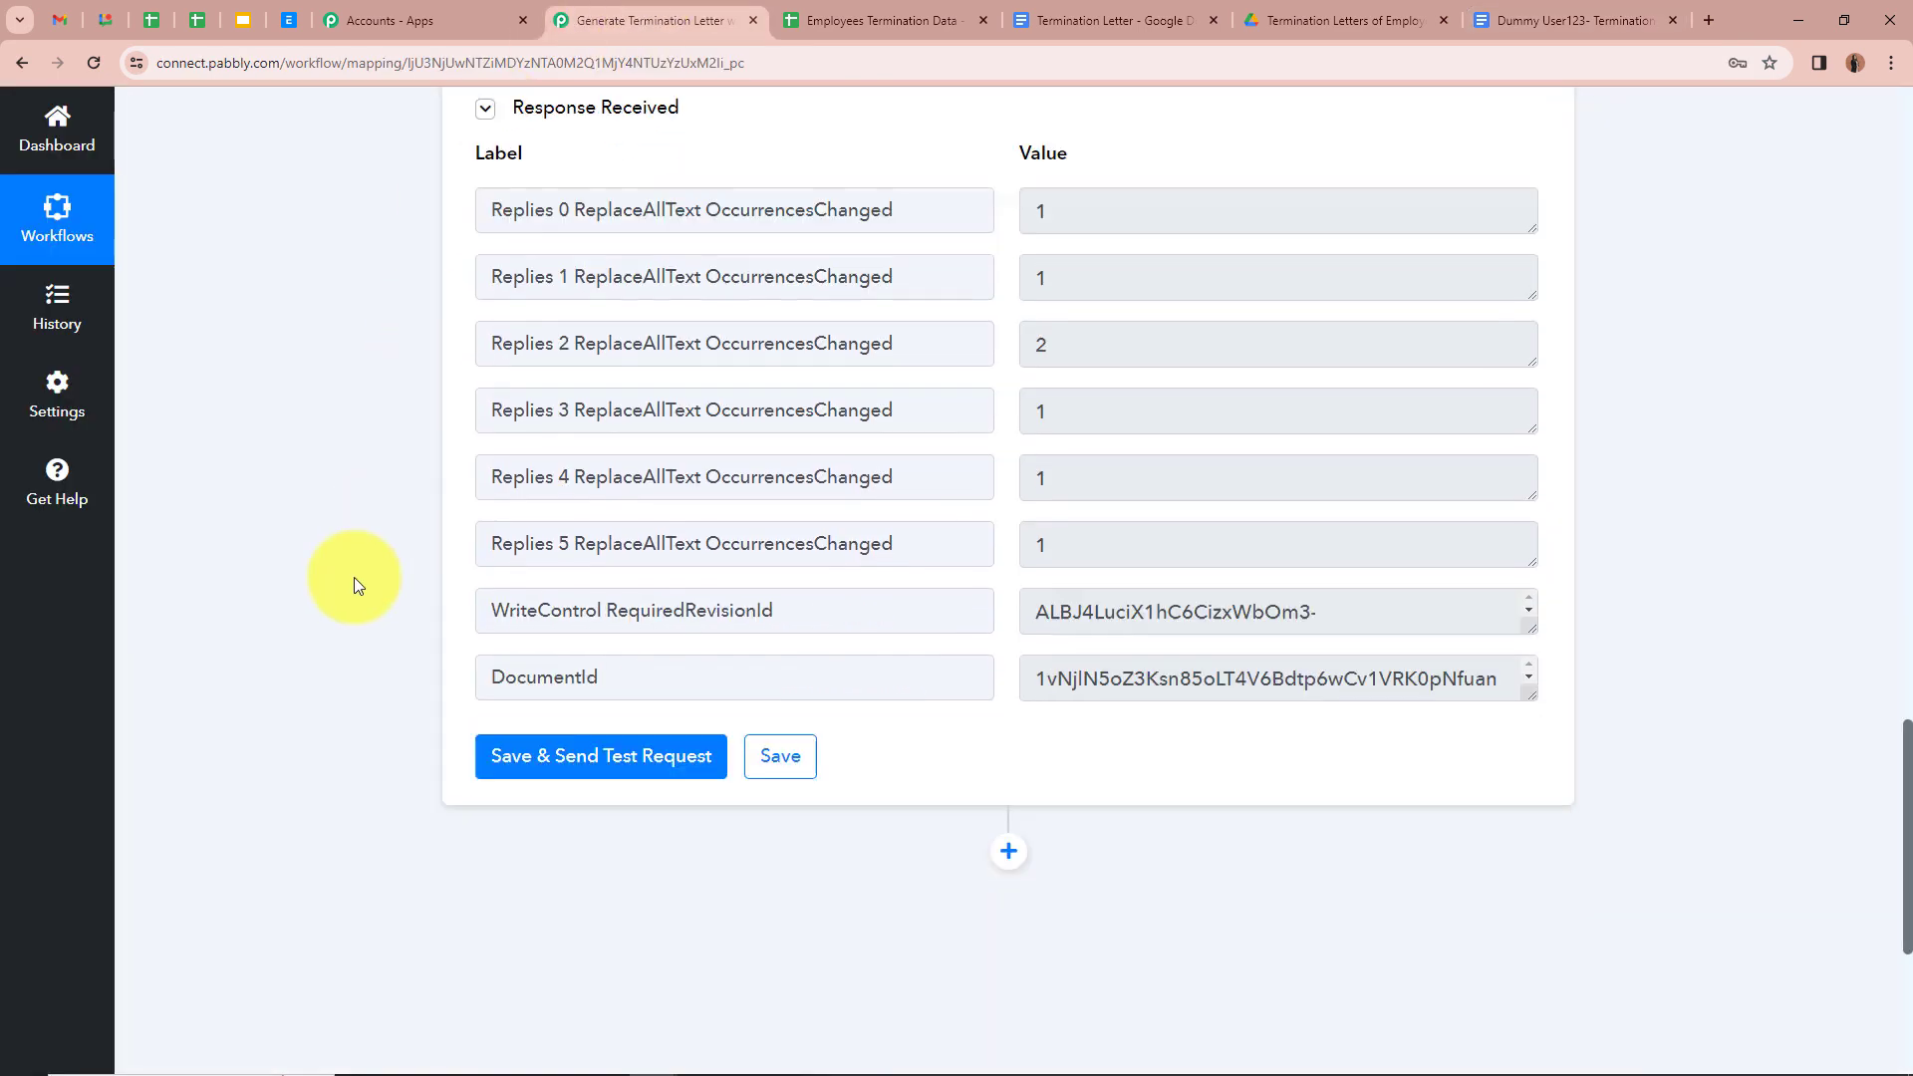
scroll(355, 577, "down", 3)
left_click(1007, 513)
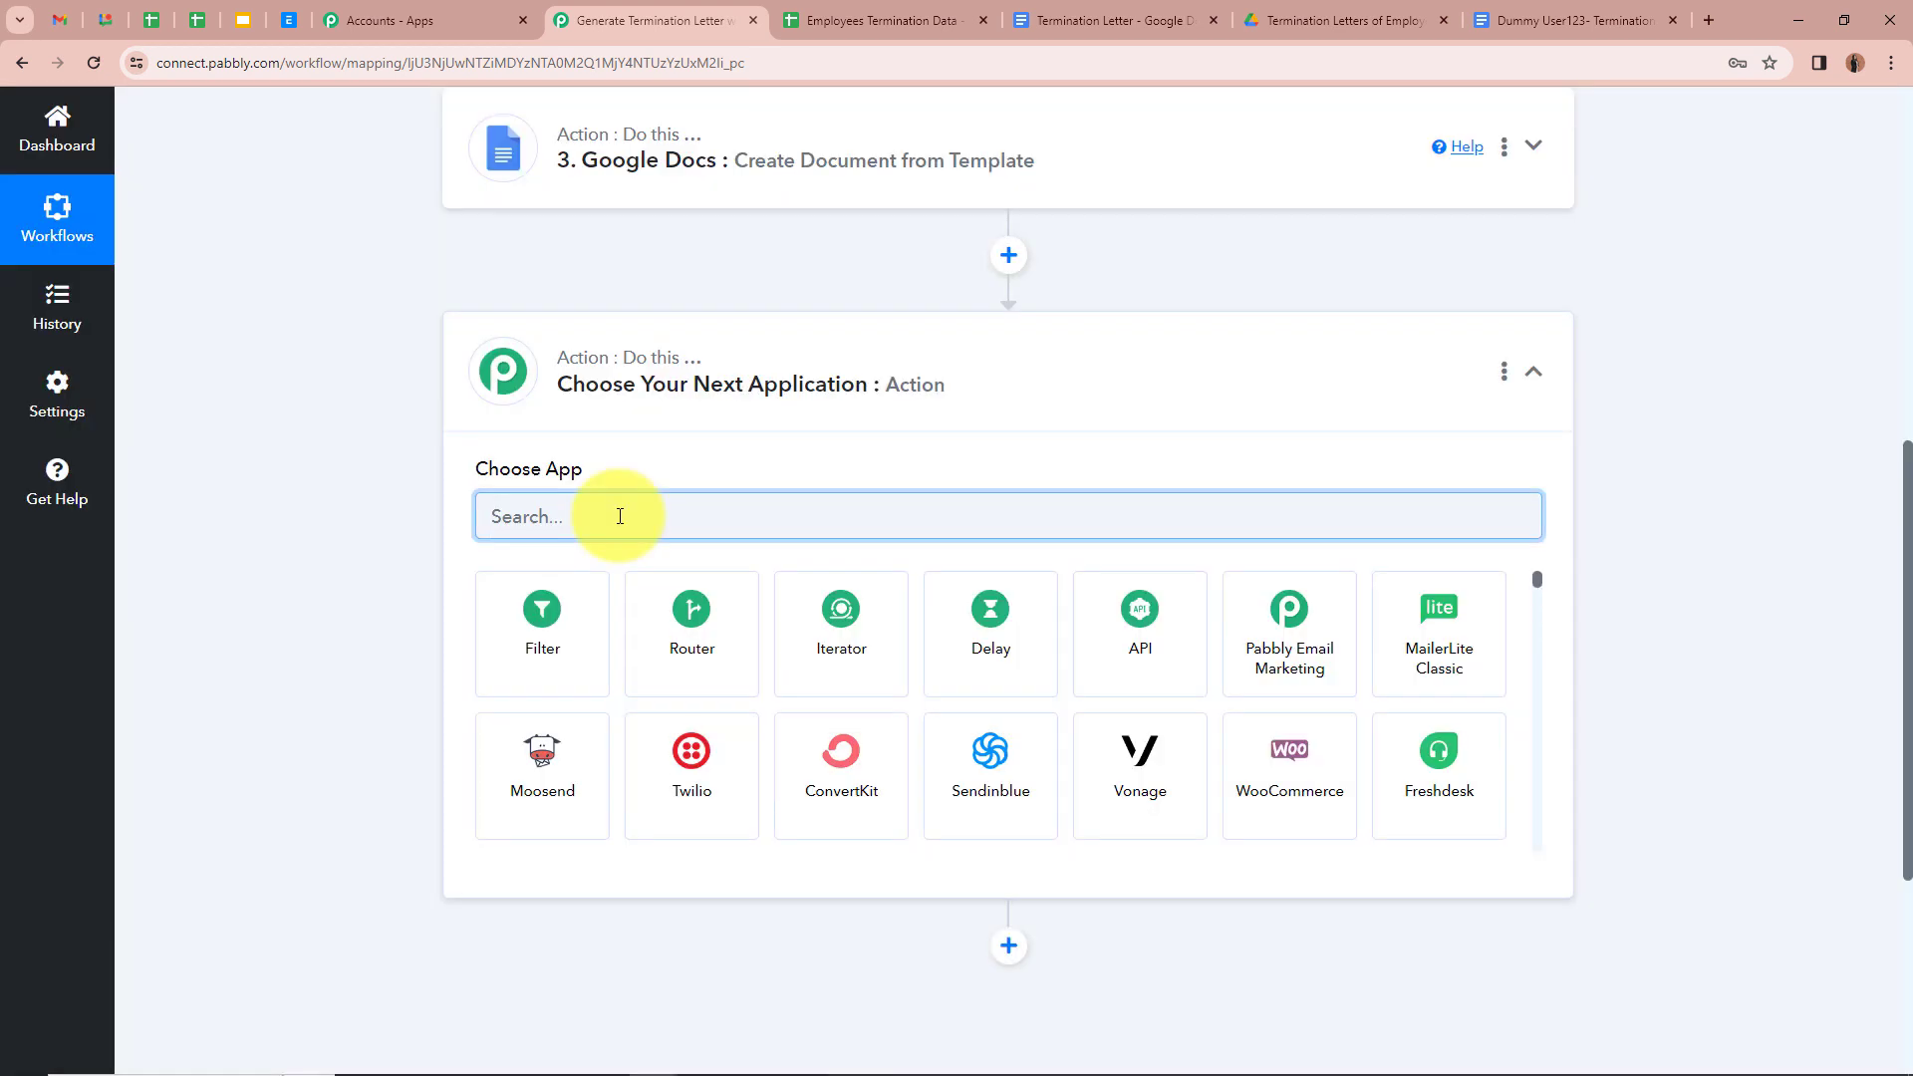
type("Goo")
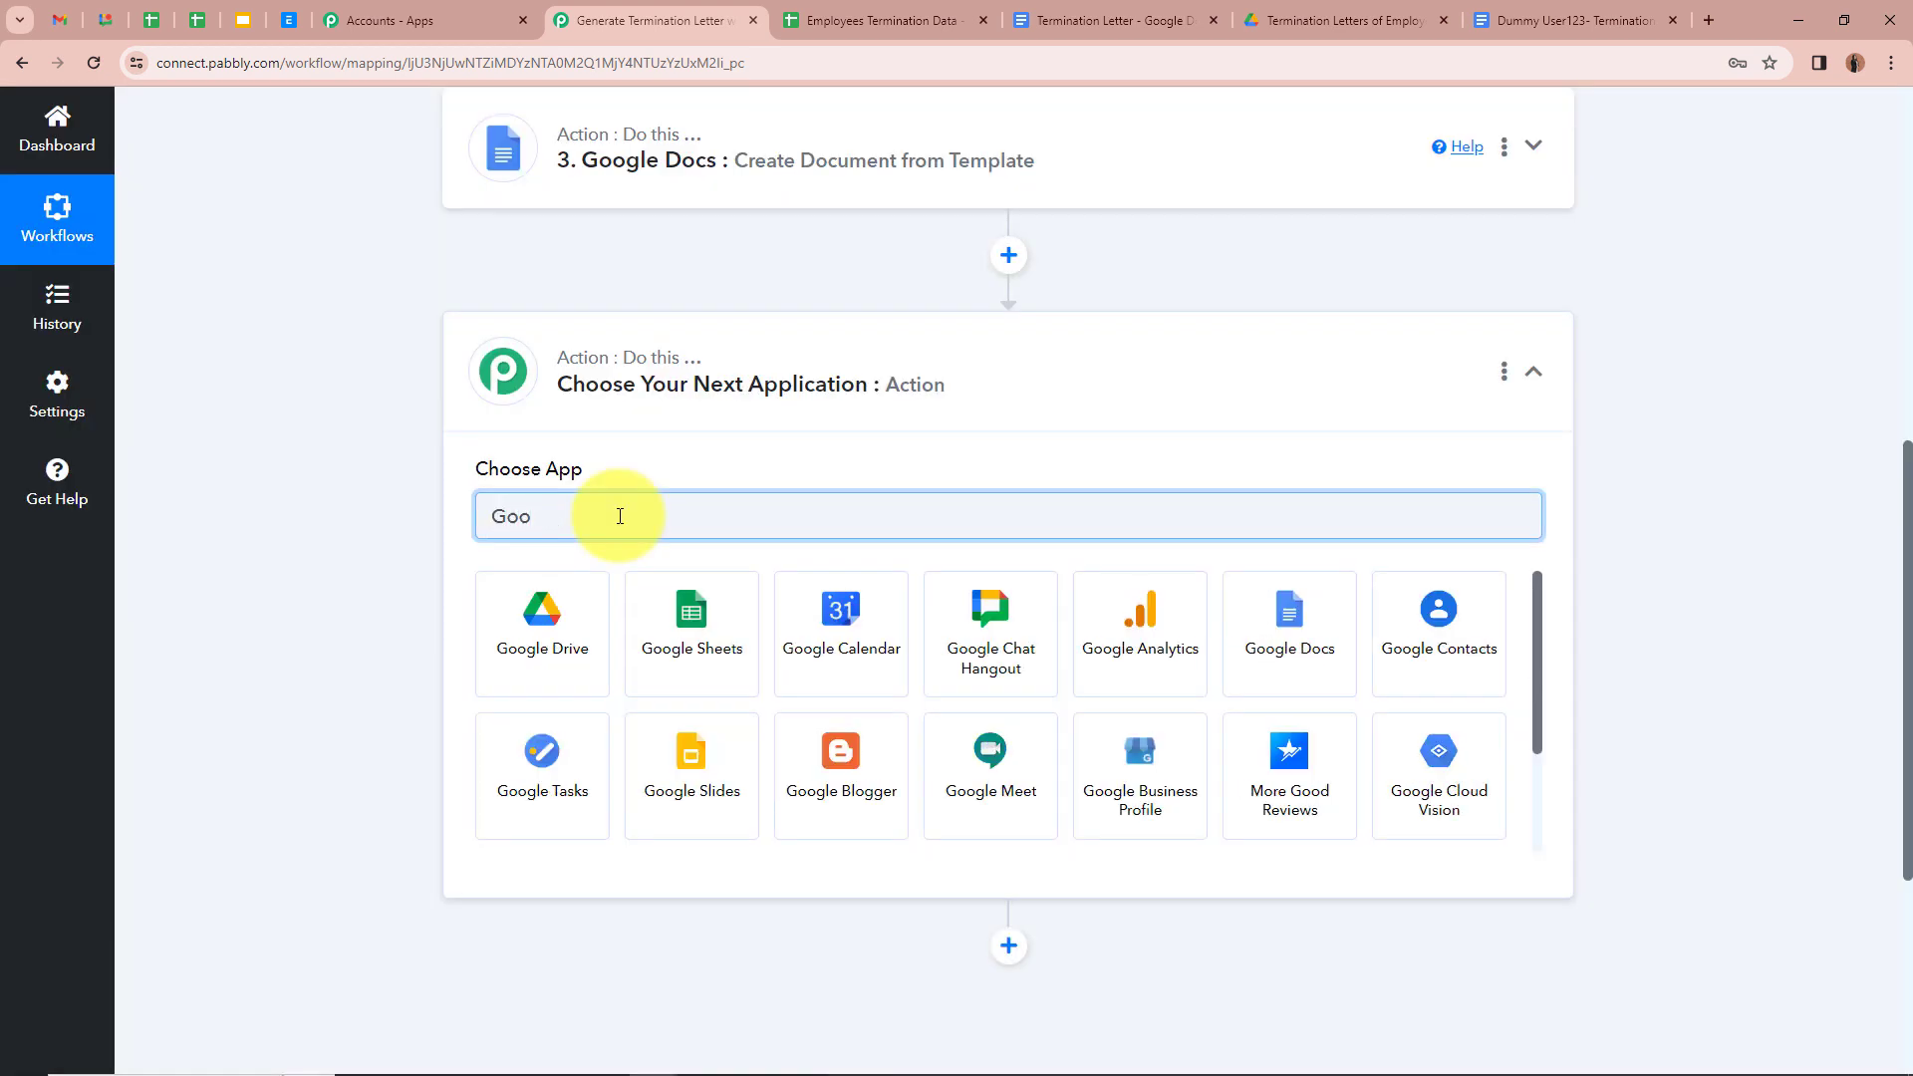
left_click(532, 623)
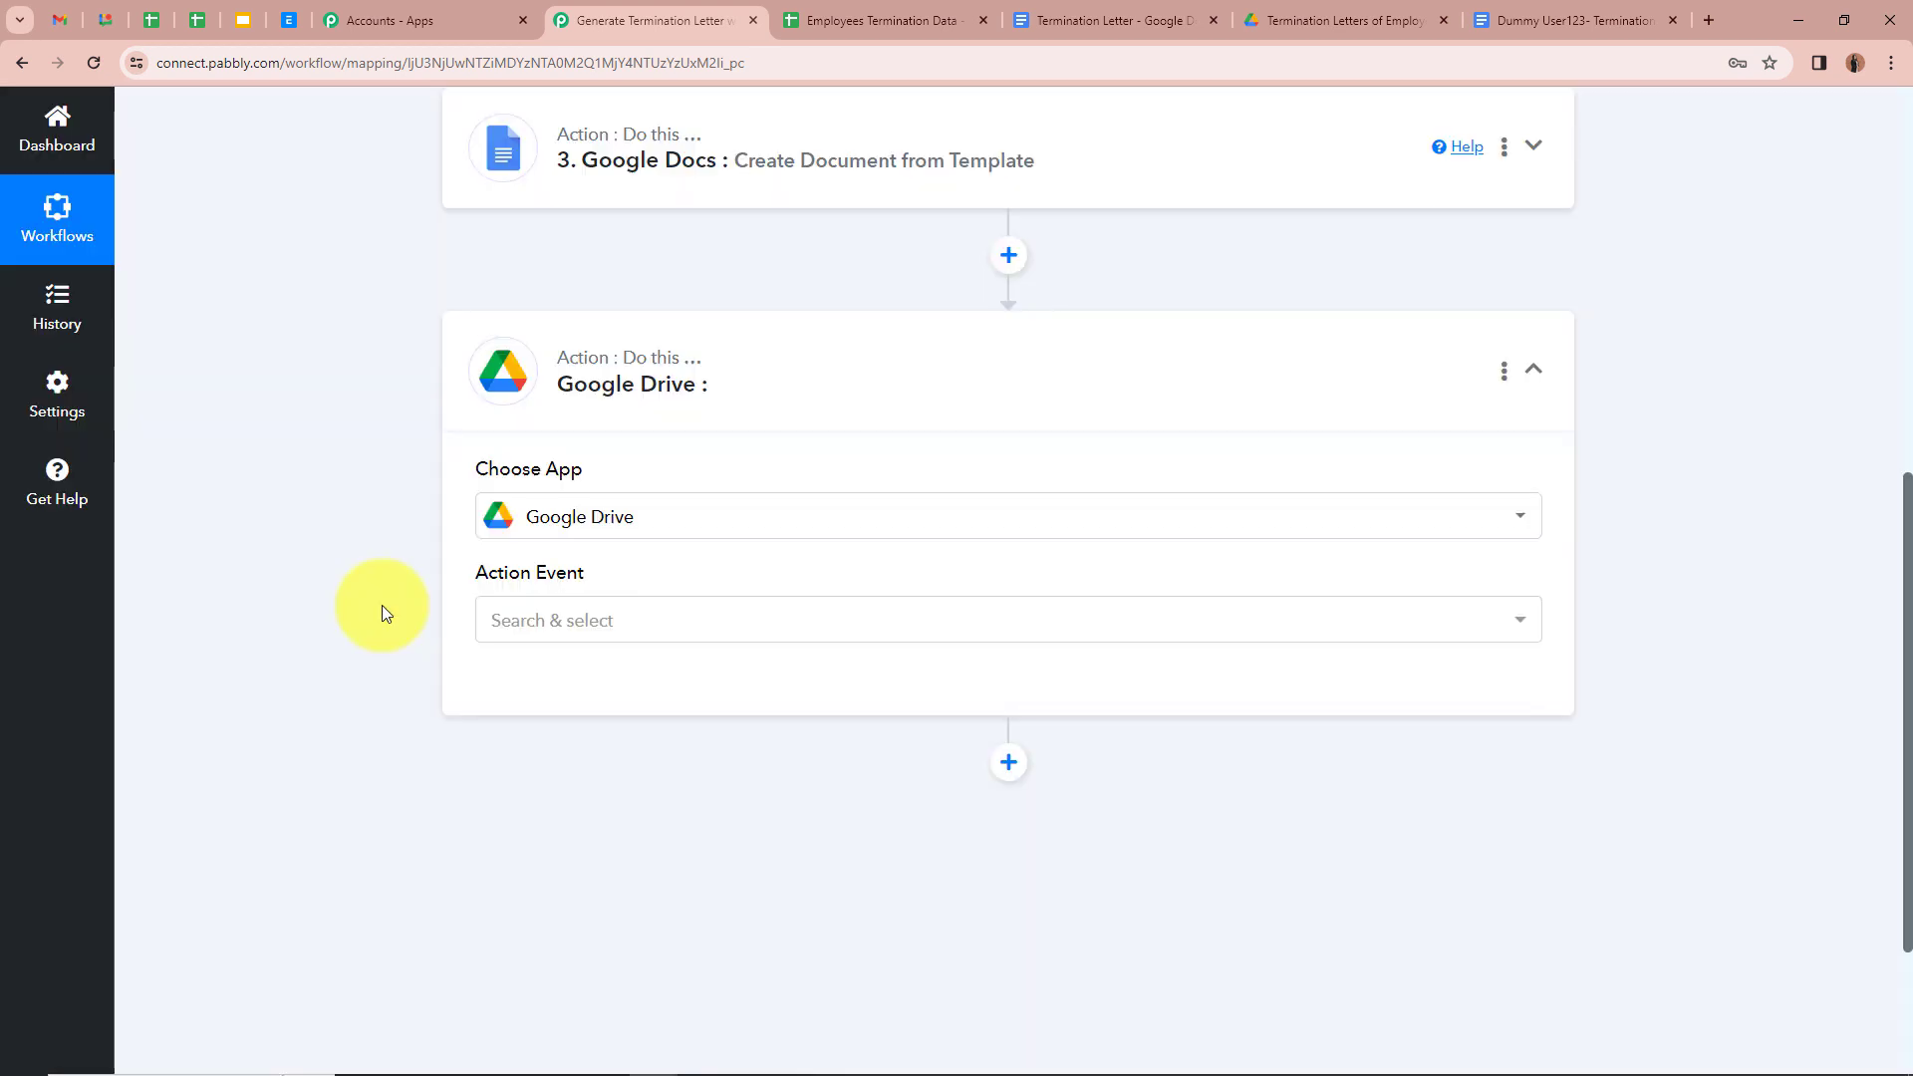
left_click(730, 602)
scroll(620, 407, "down", 2)
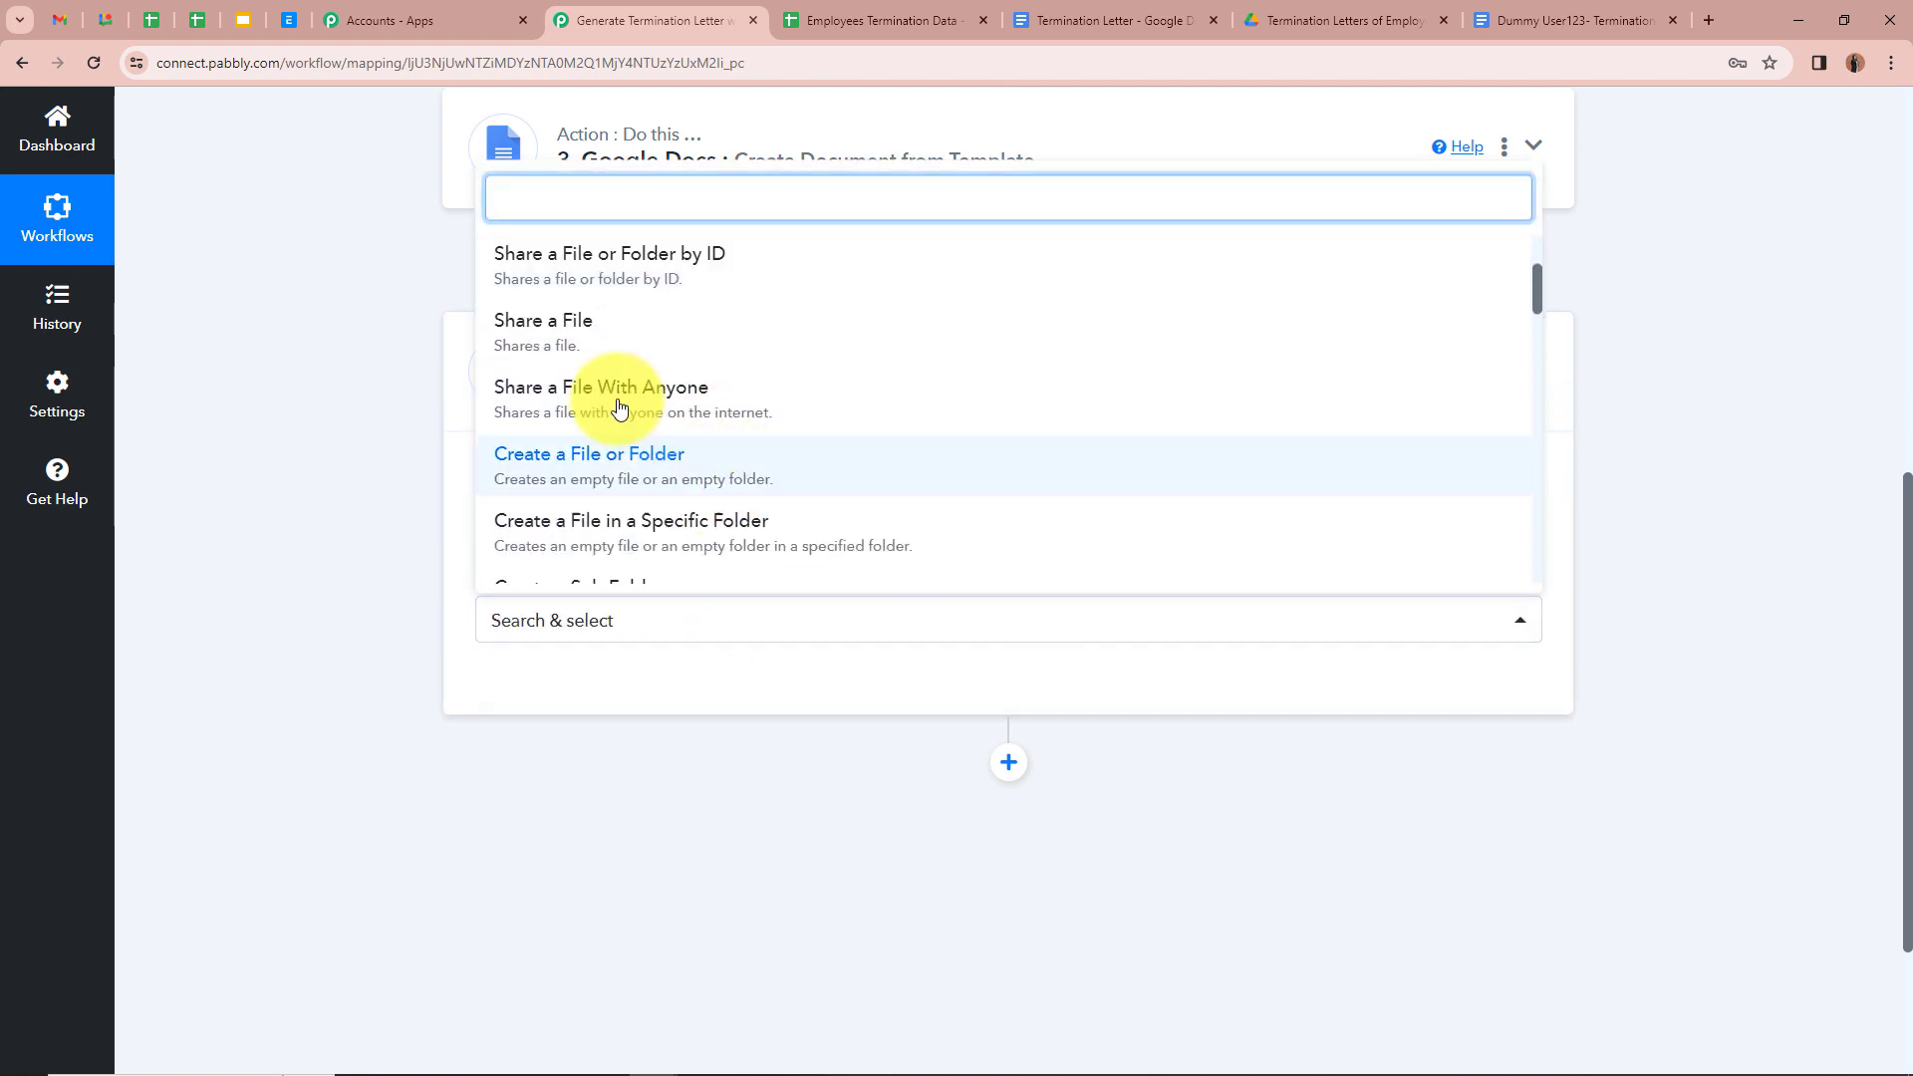
left_click(620, 407)
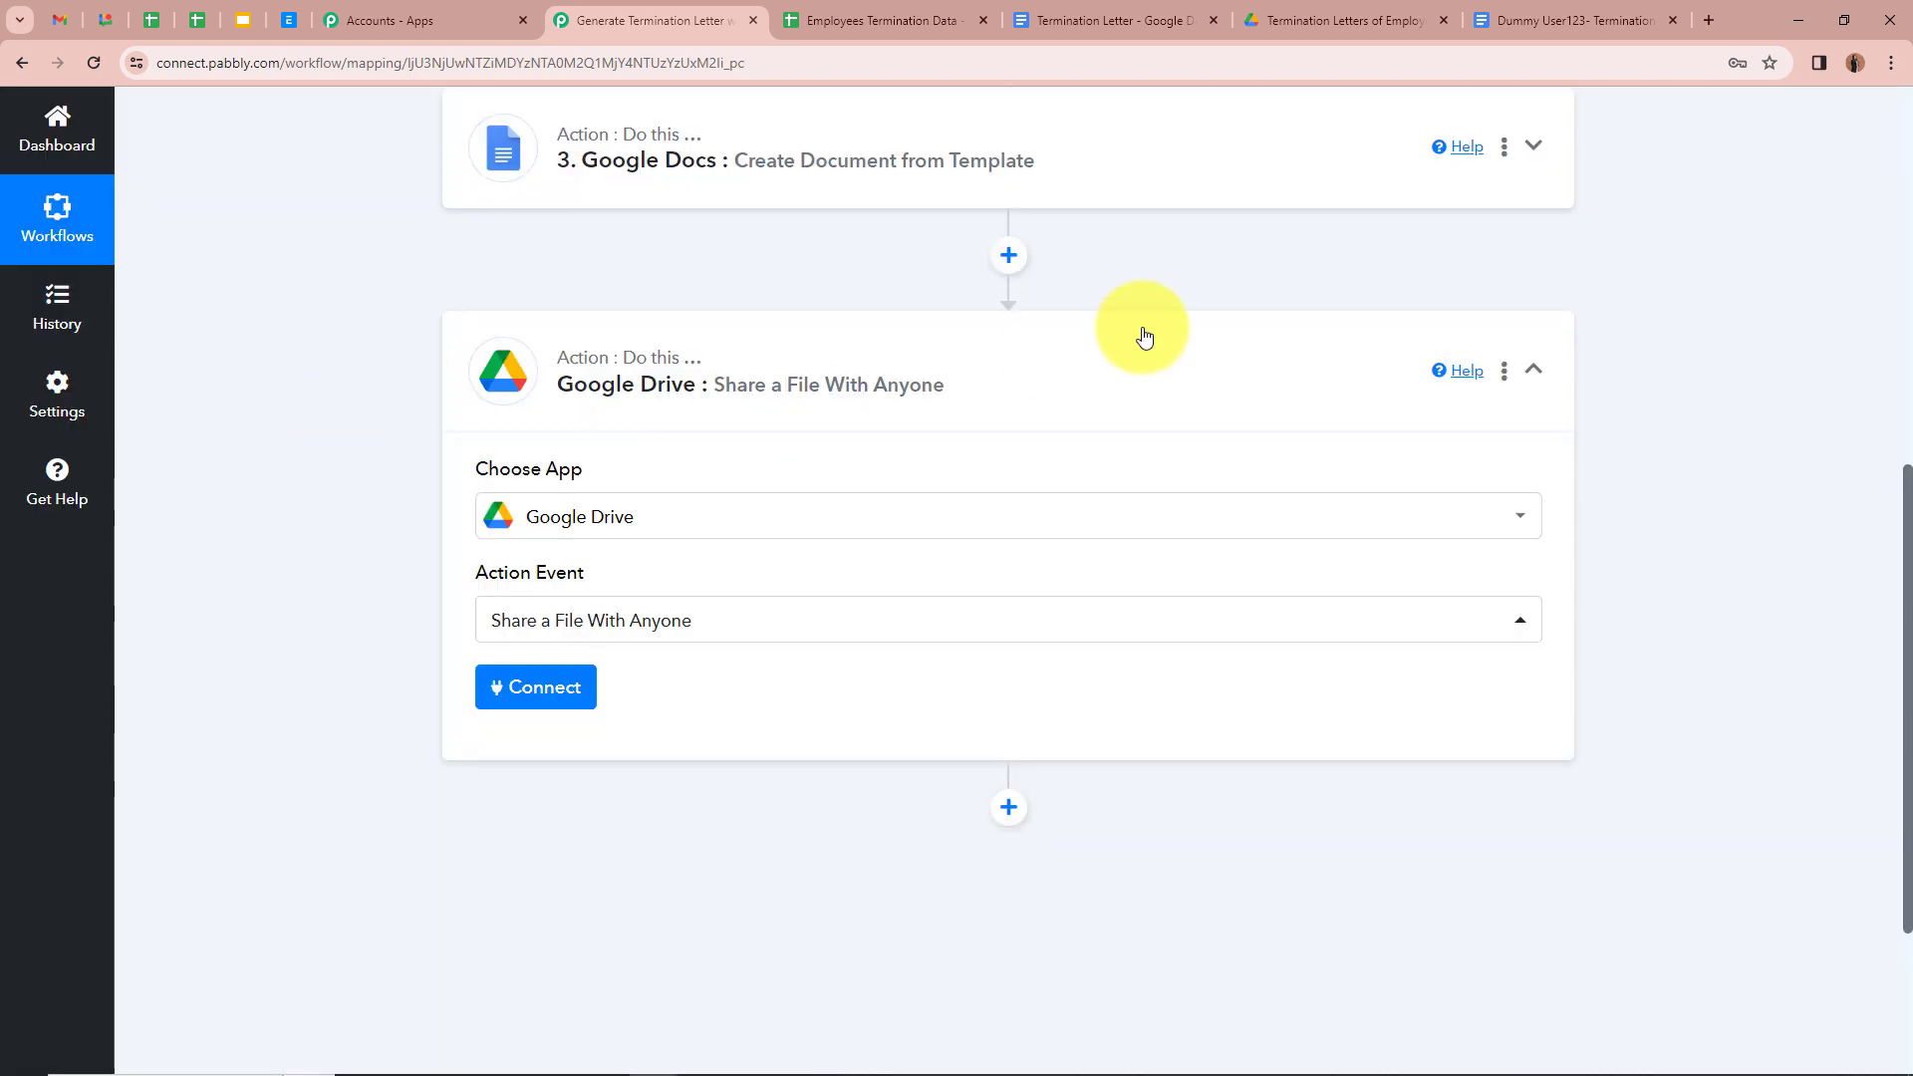
Step: Connect the Drive step using the existing Google Drive #5 connection
left_click(1587, 18)
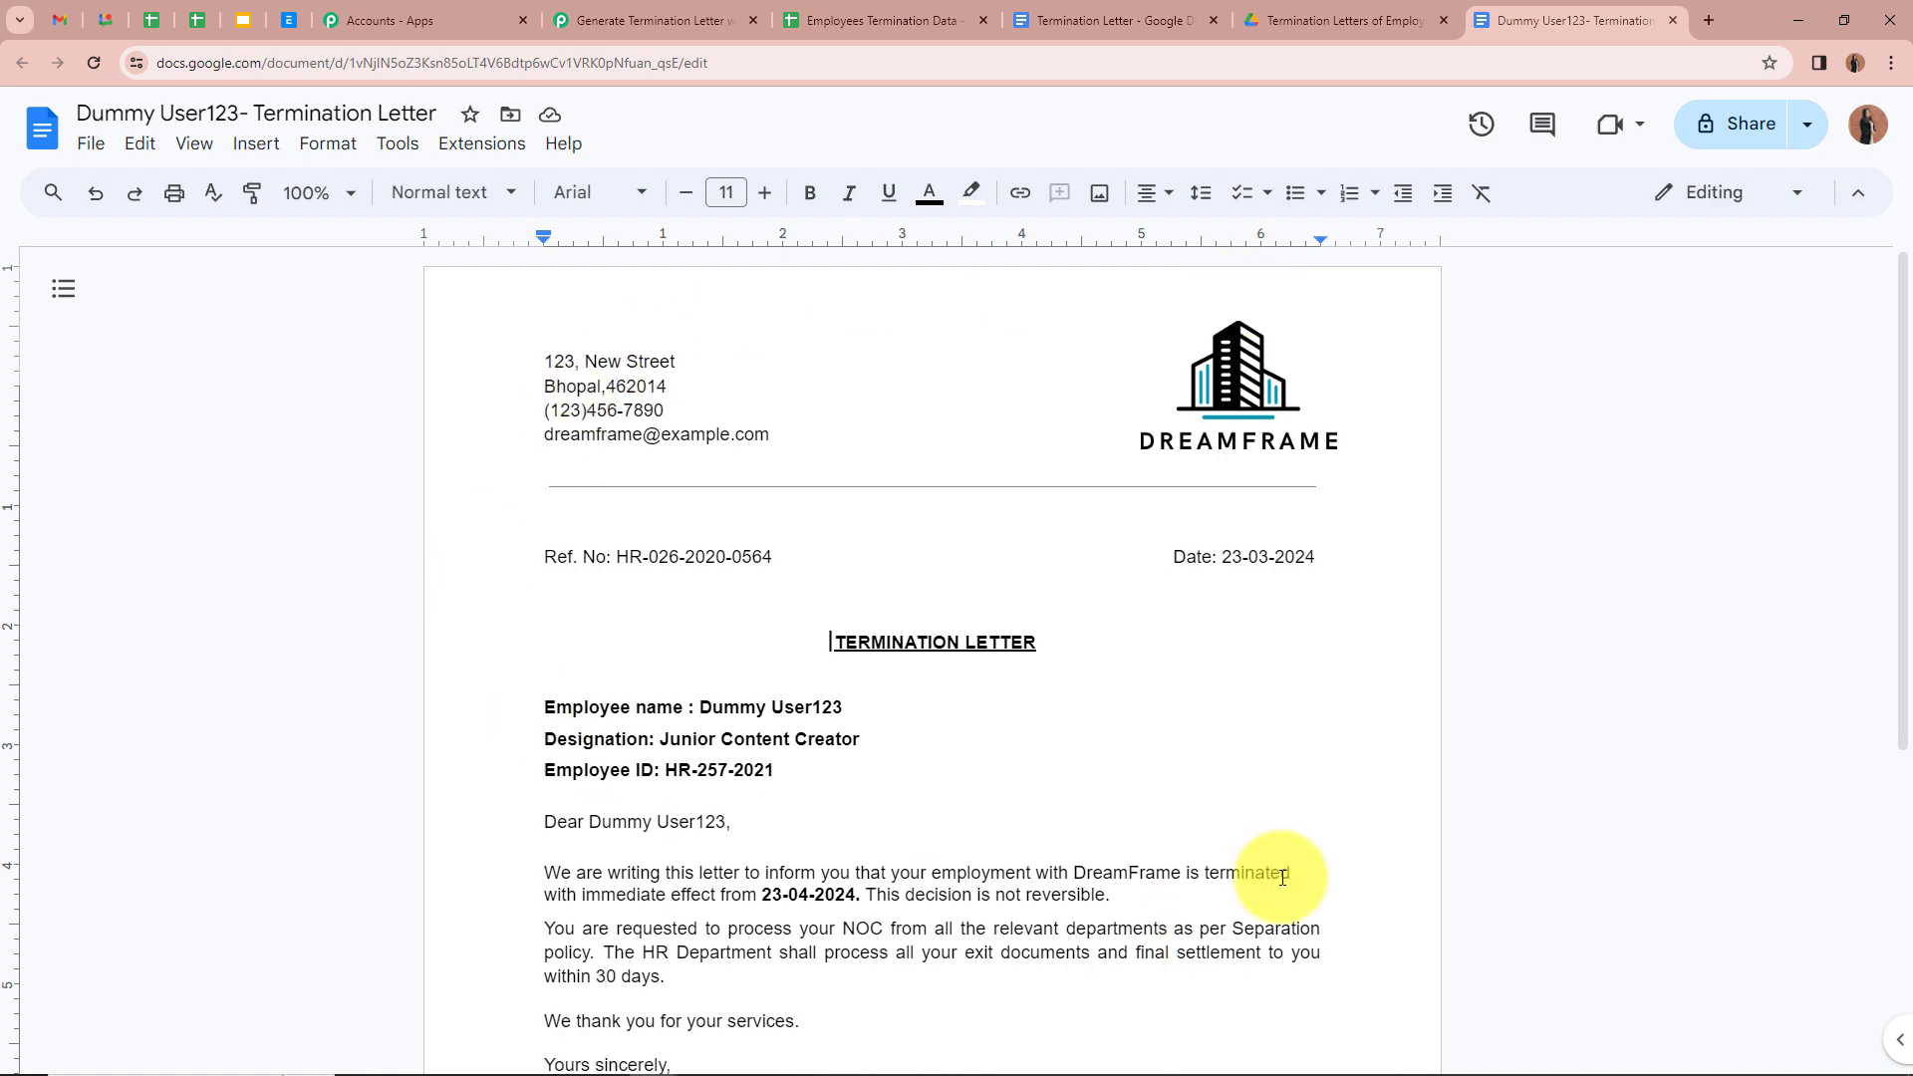
left_click(581, 22)
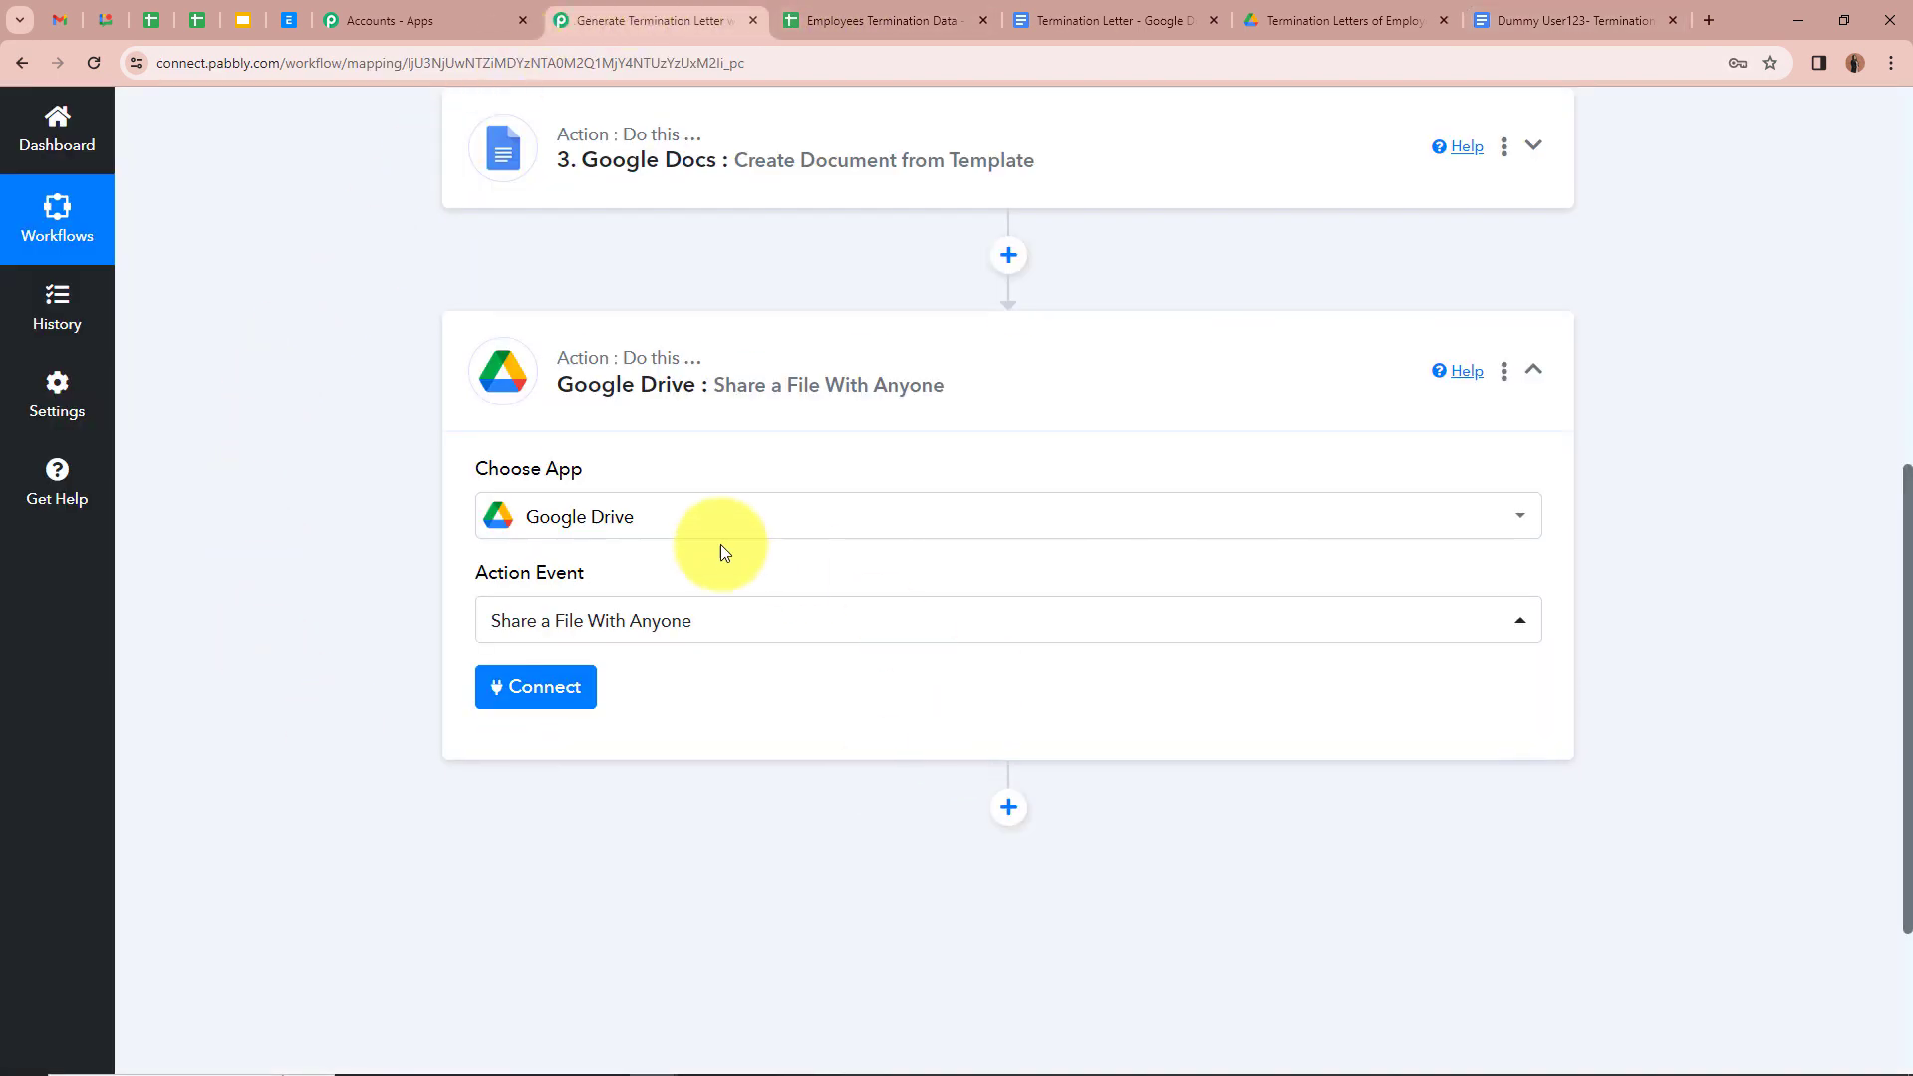
left_click(543, 687)
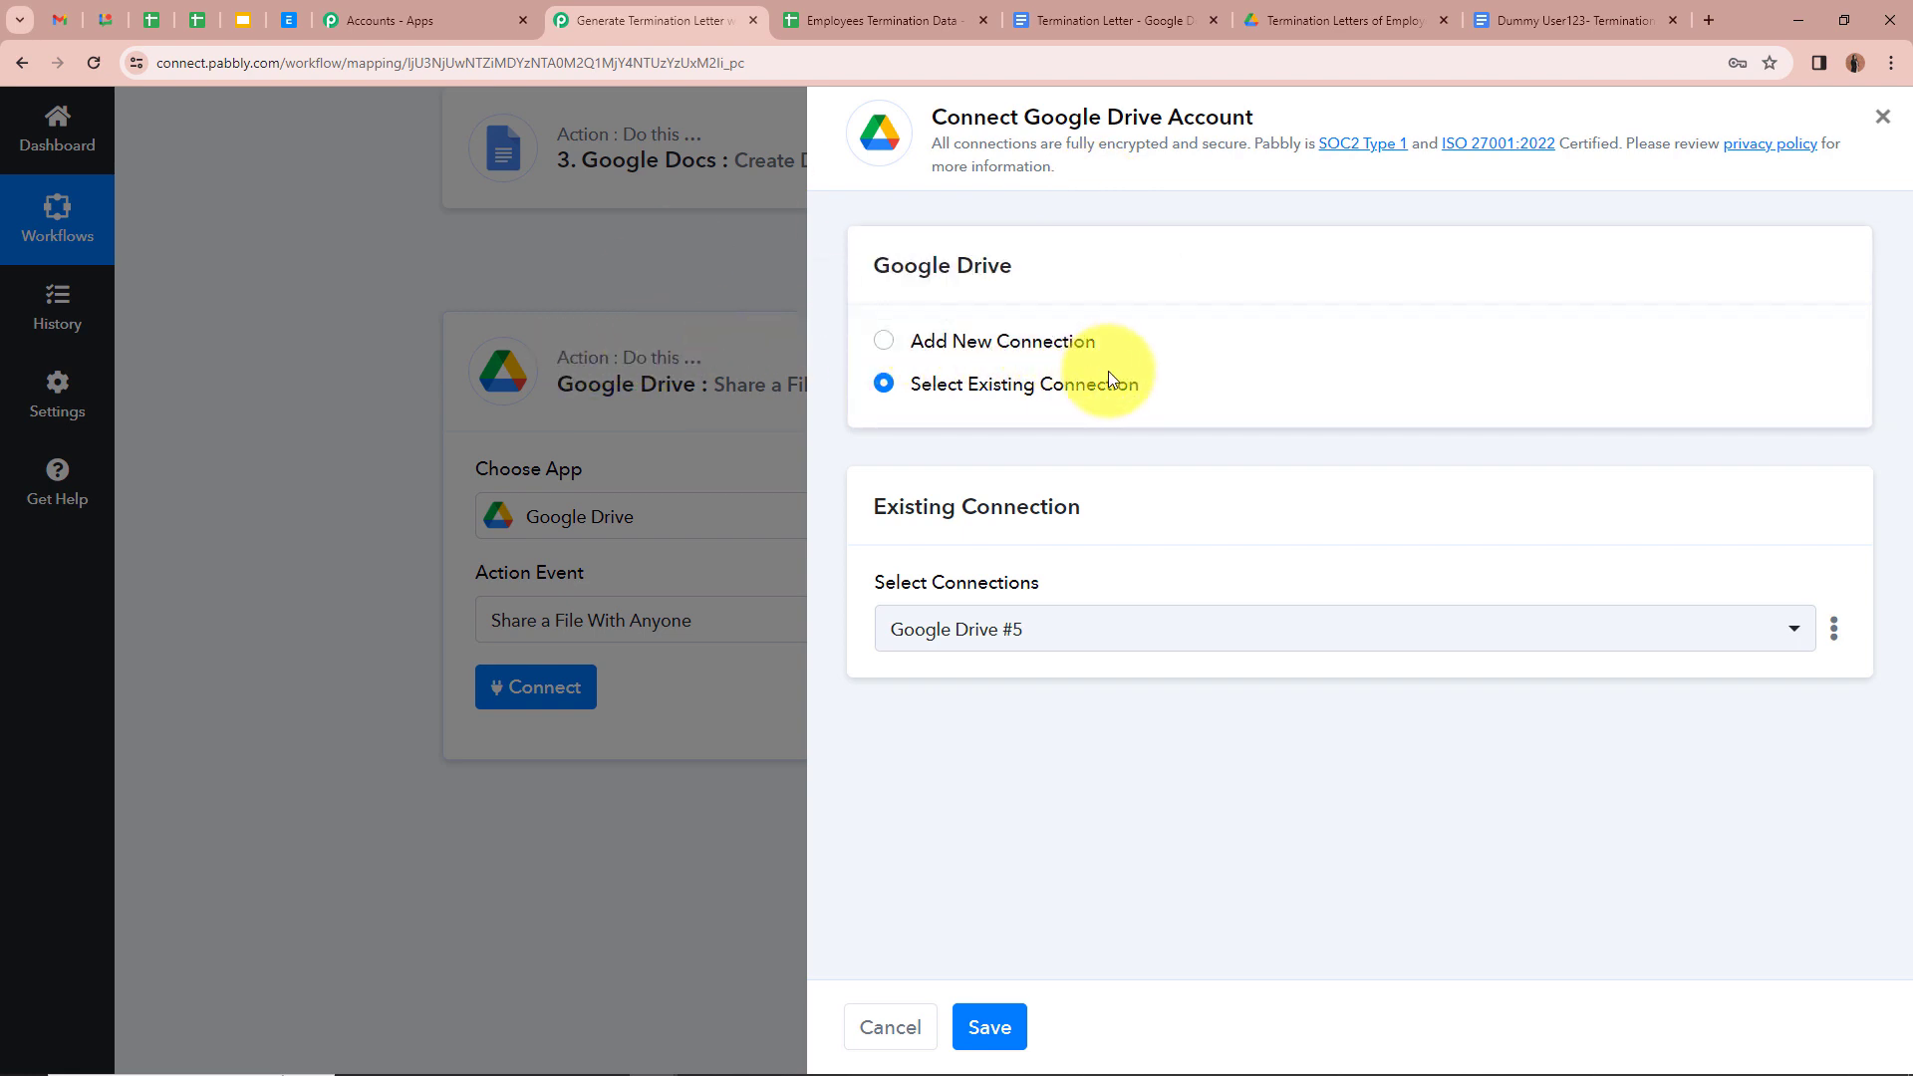
left_click(995, 1035)
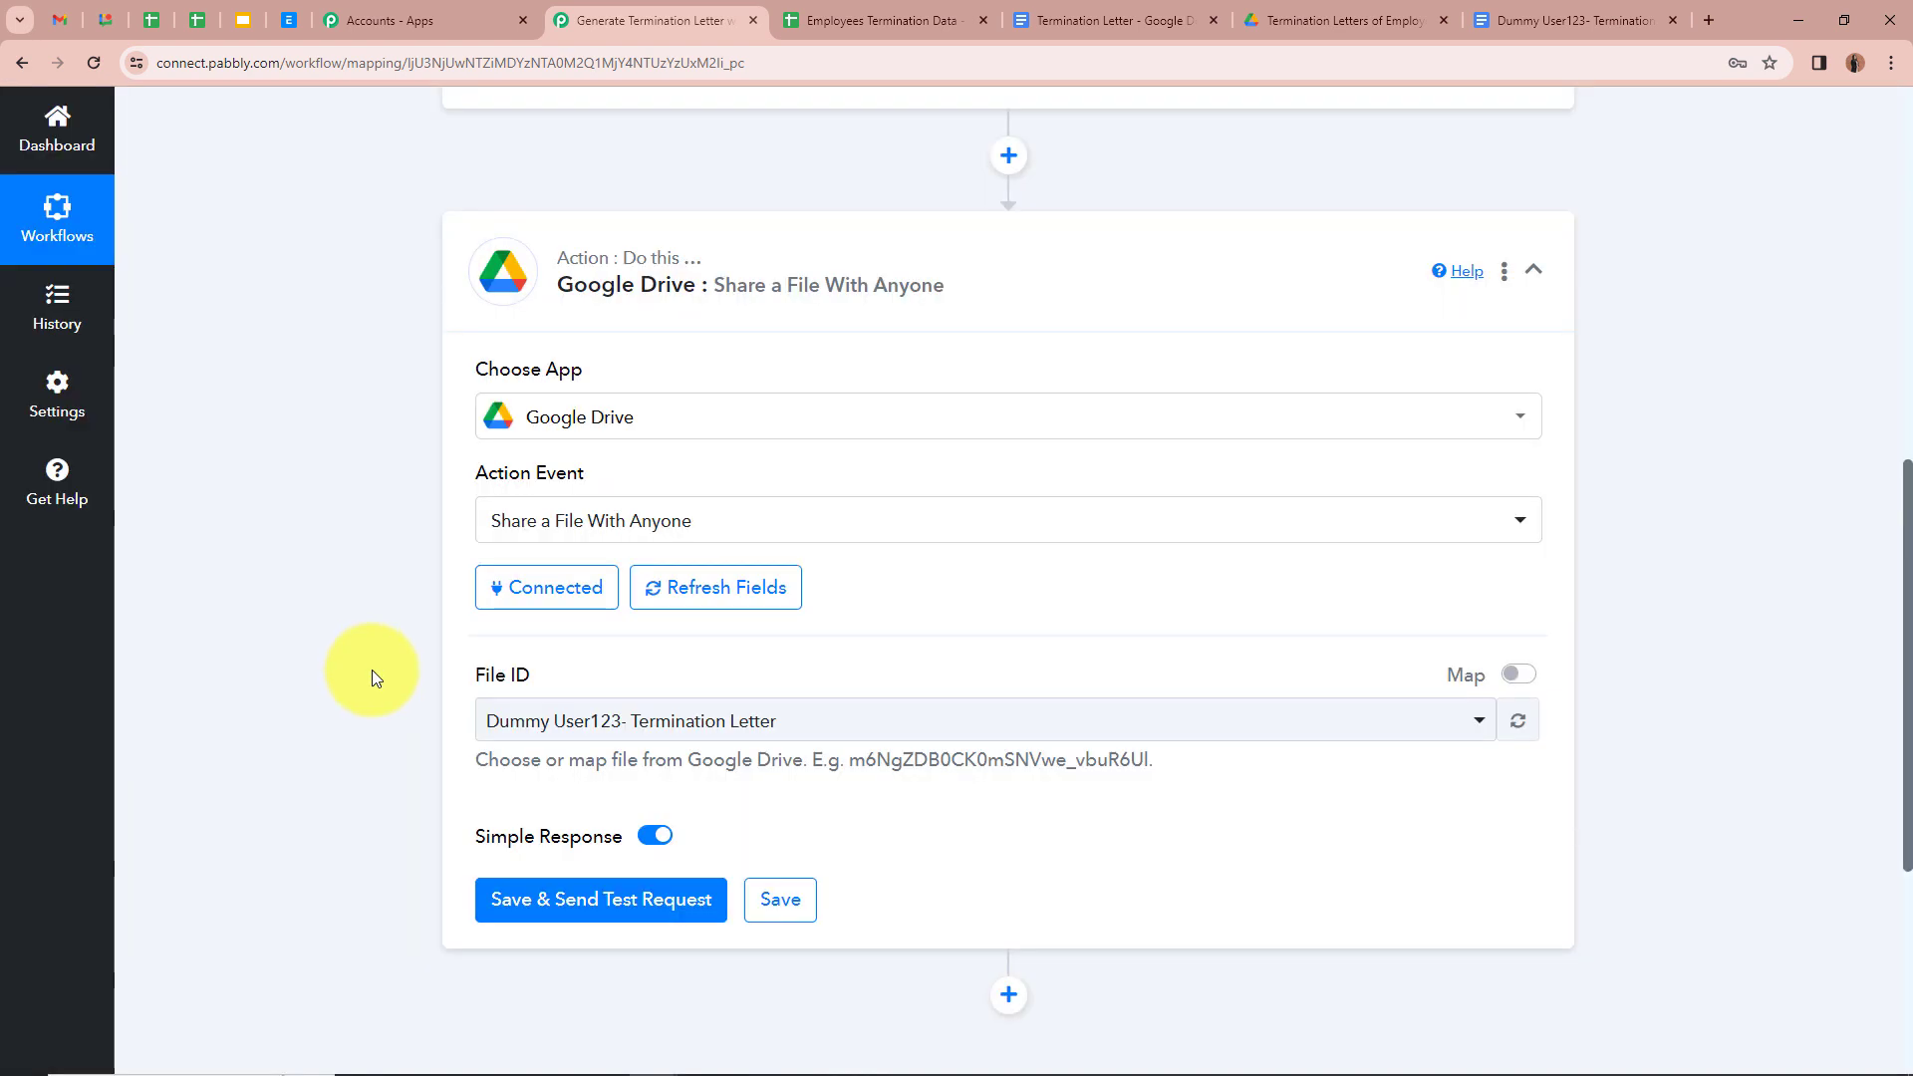
Step: Review the Google Docs step's response to find the generated DocumentId
scroll(373, 670, "down", 2)
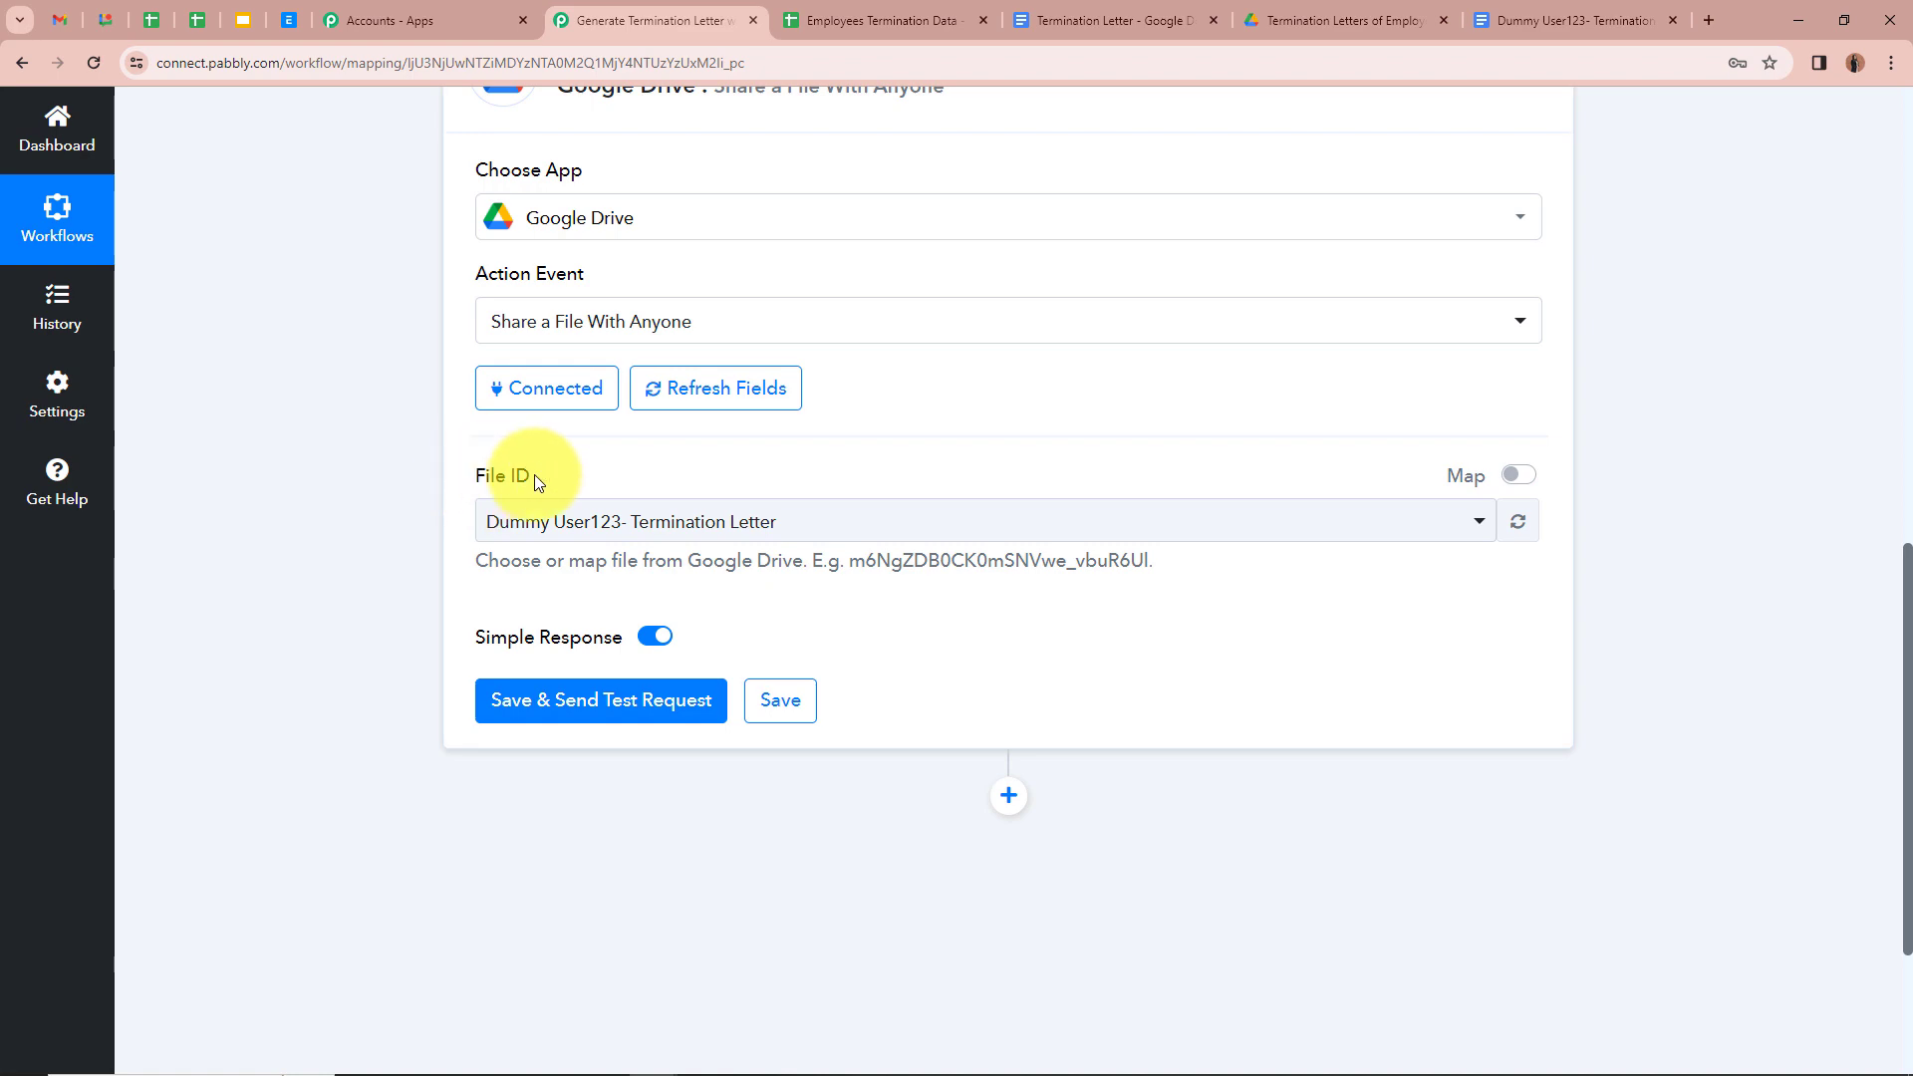
scroll(530, 475, "up", 5)
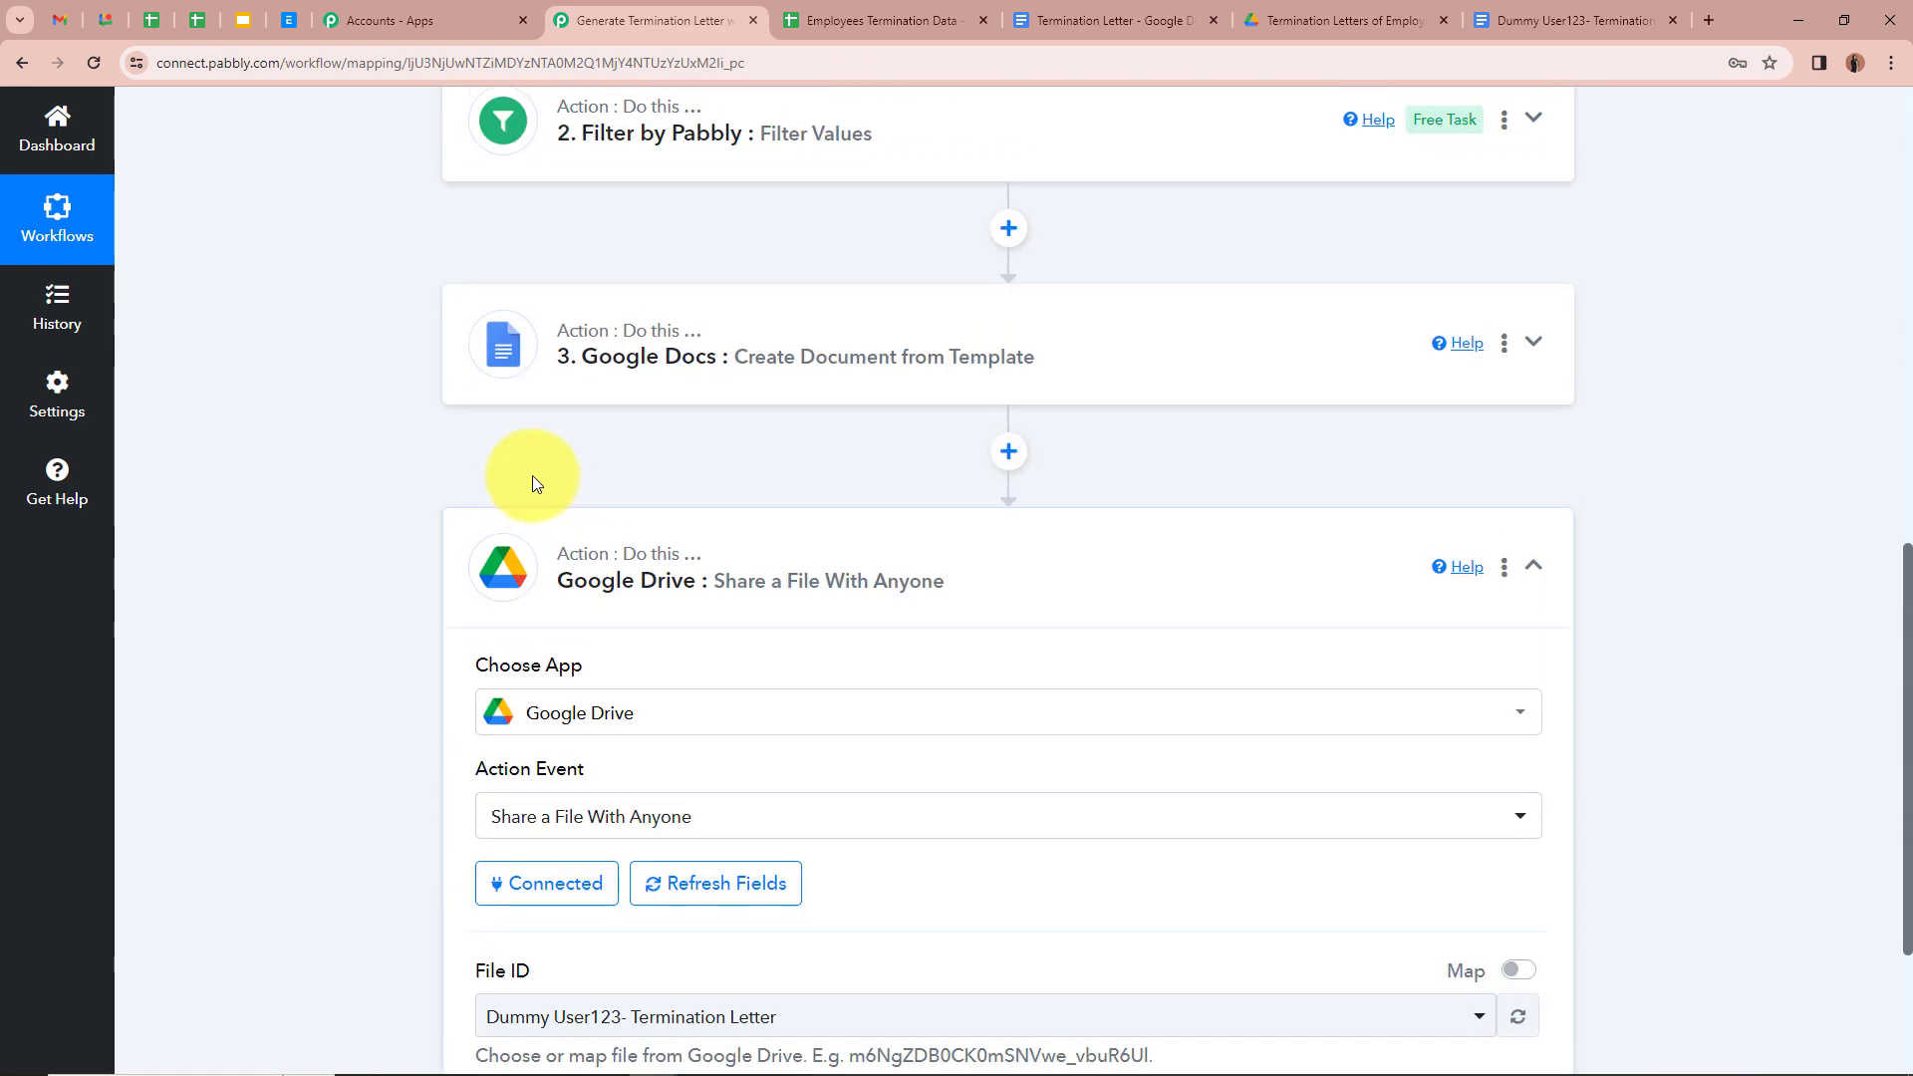
left_click(1547, 353)
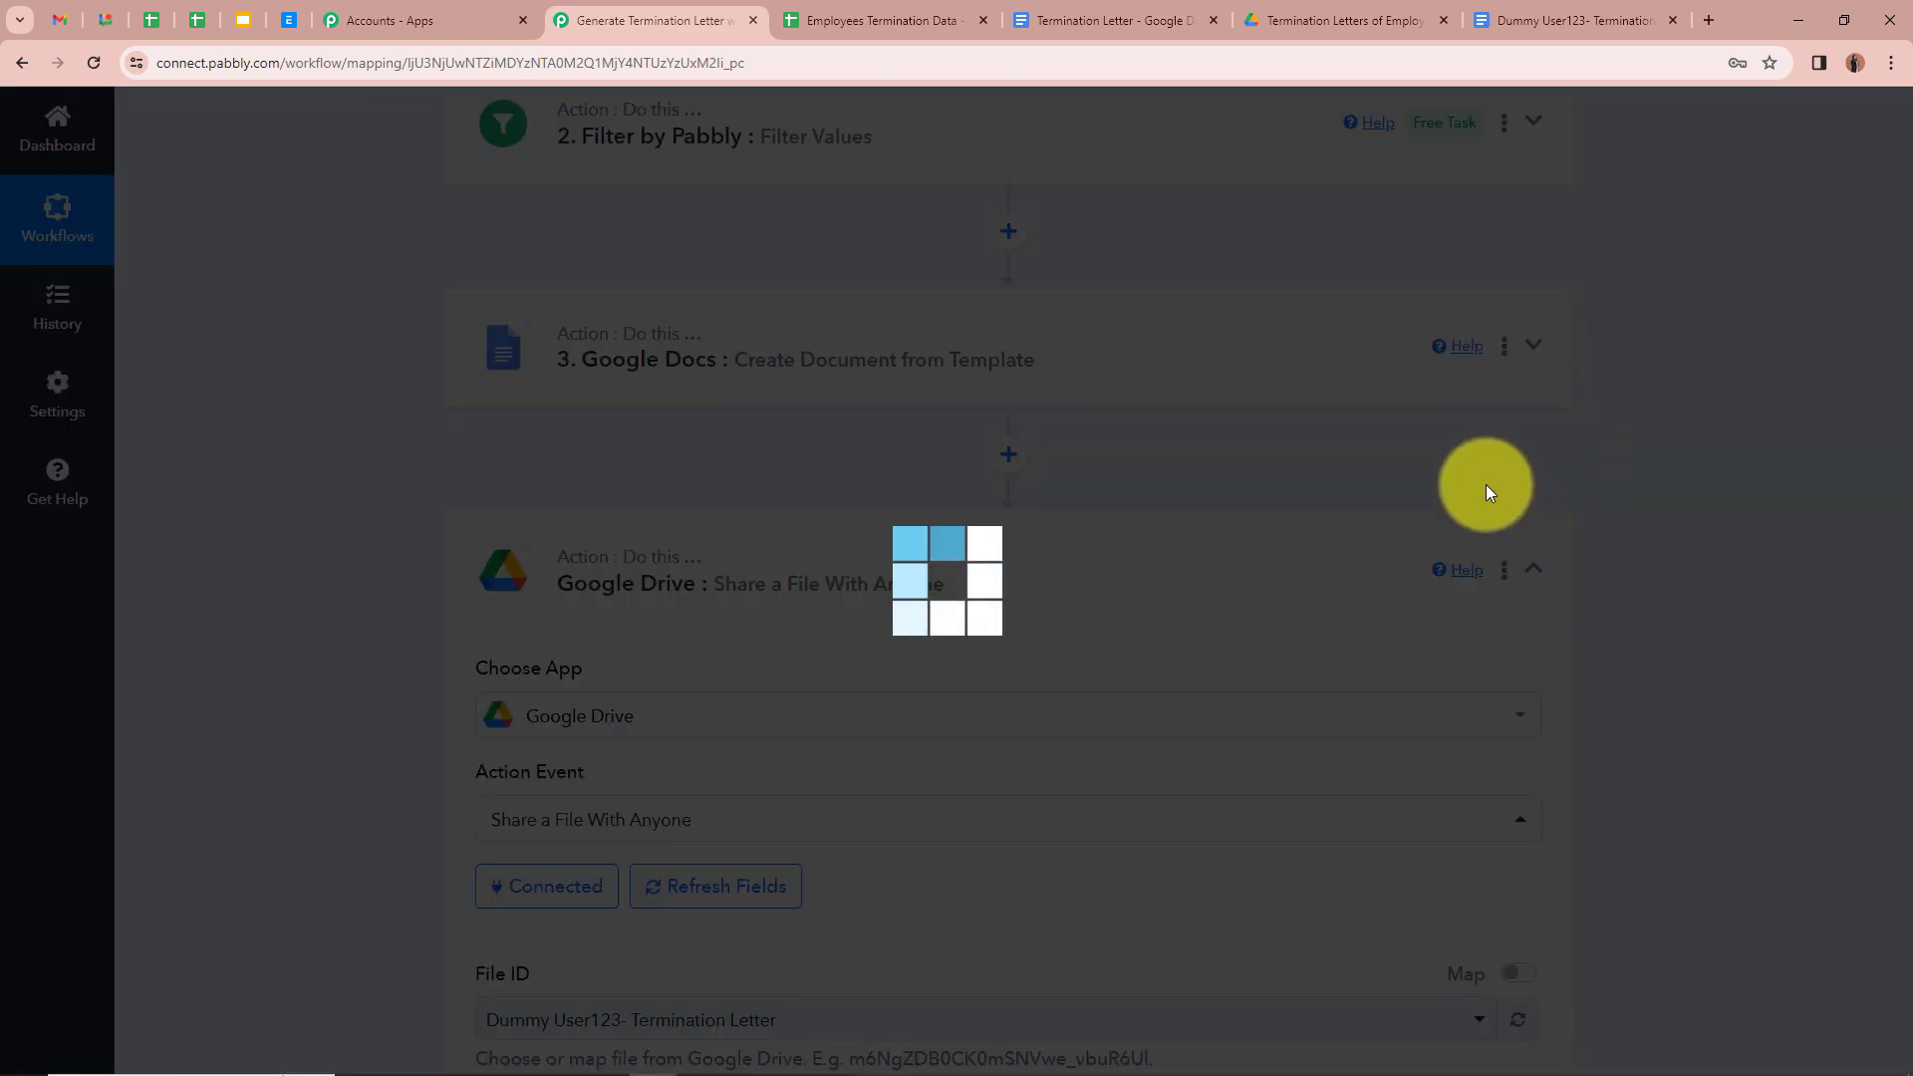
scroll(1264, 571, "down", 10)
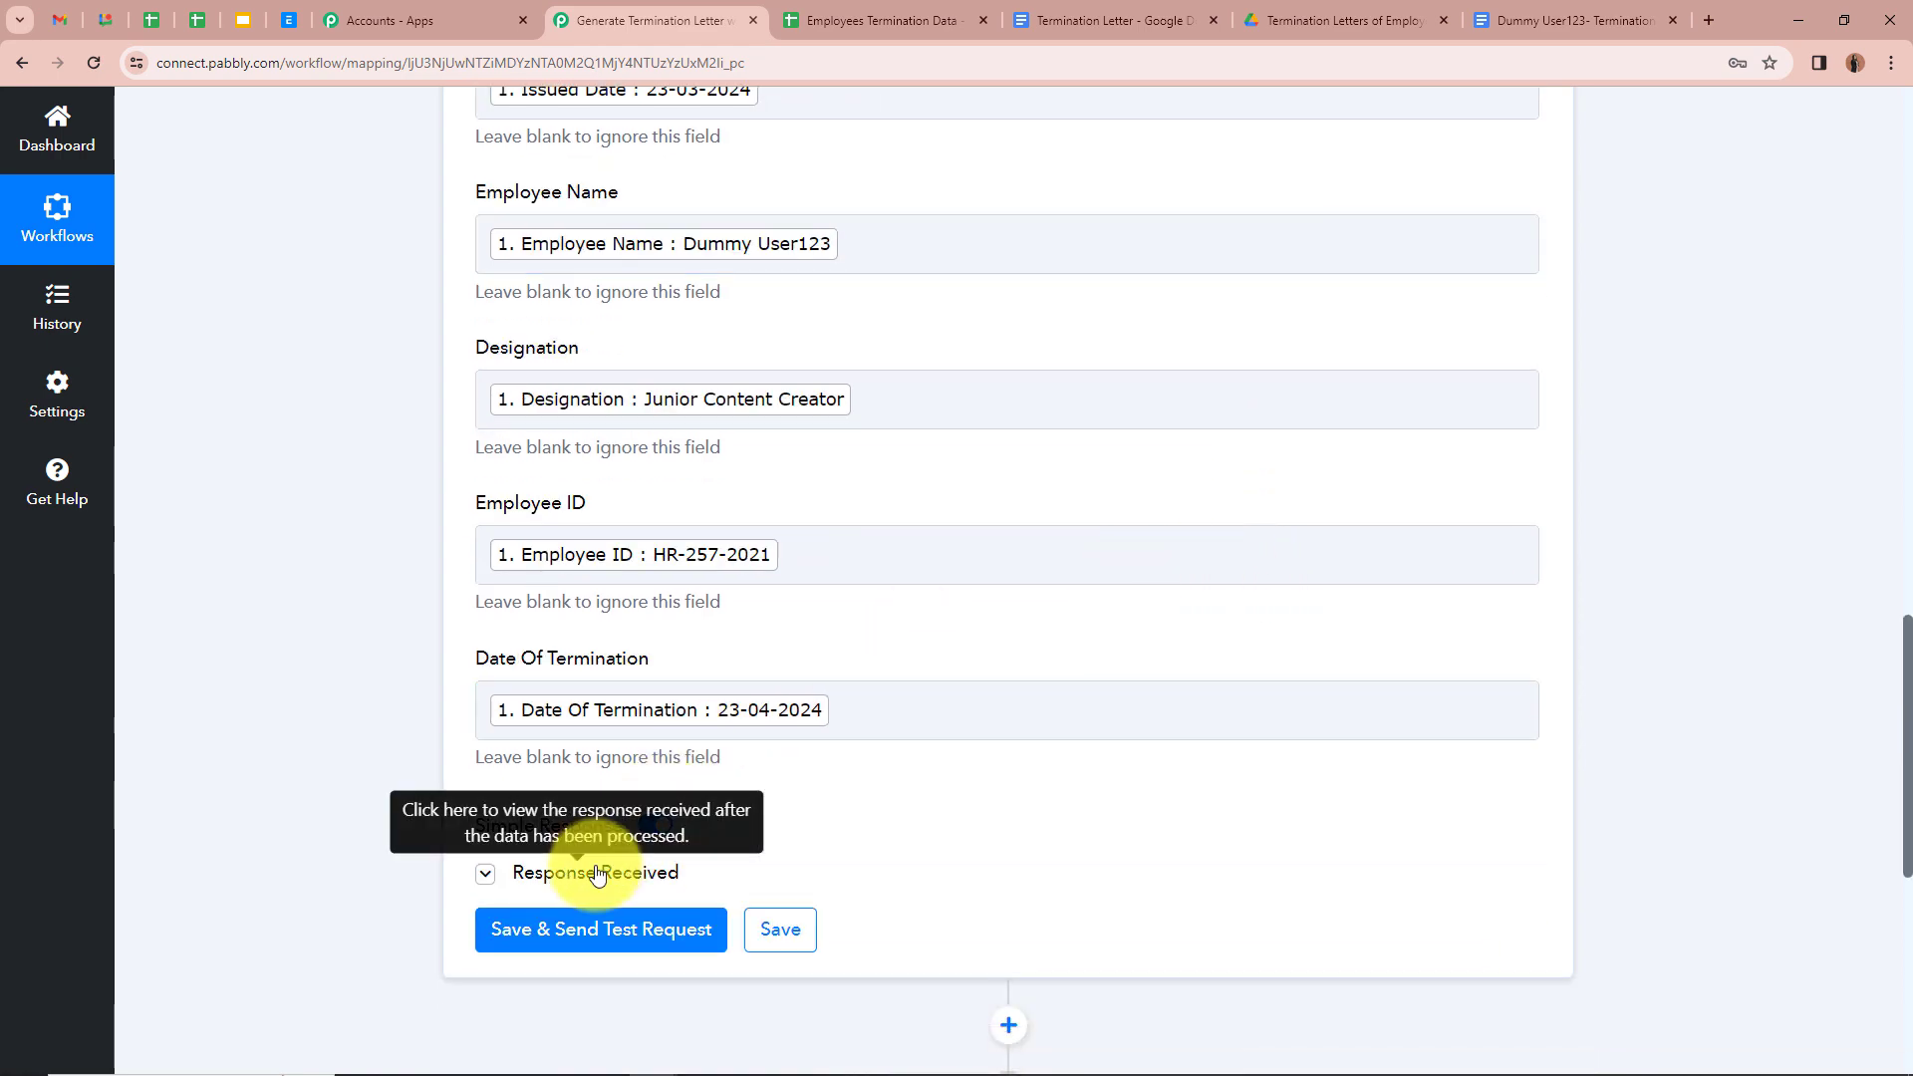
left_click(619, 875)
scroll(778, 798, "down", 5)
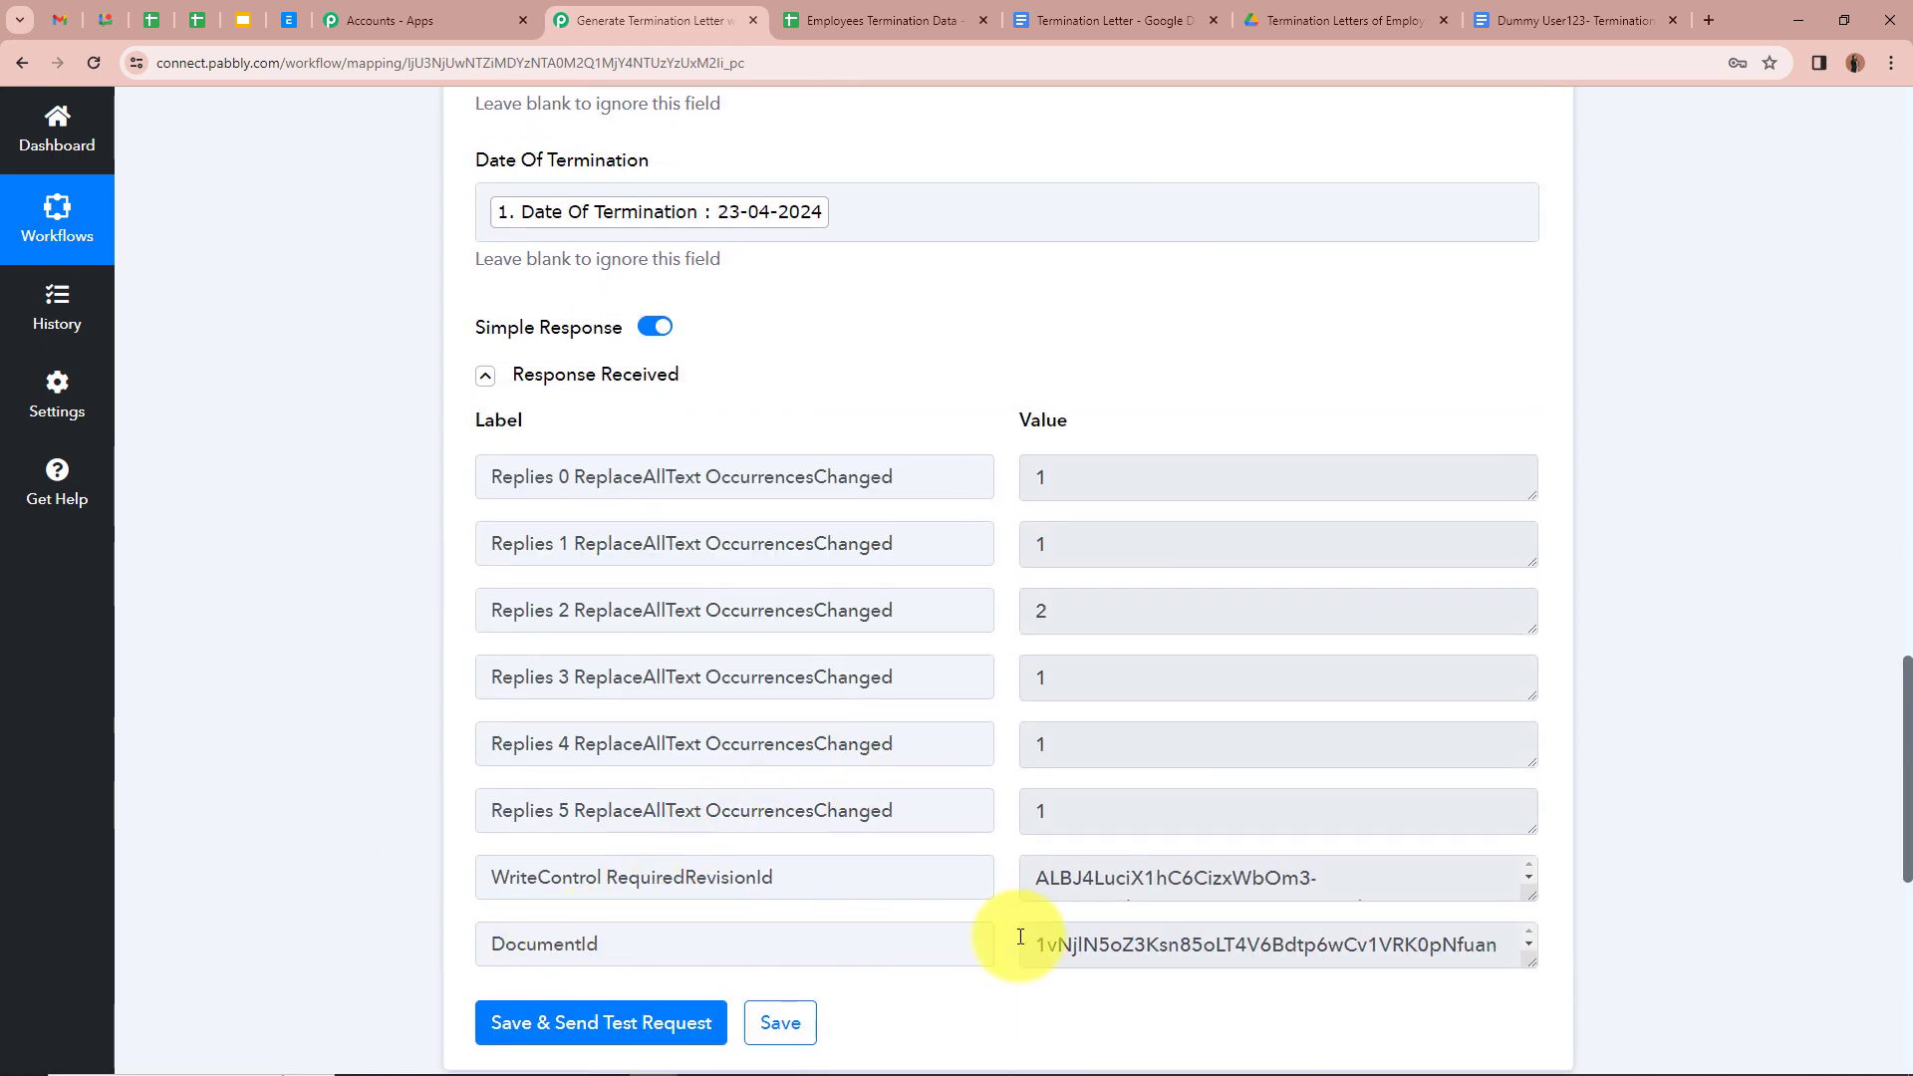
left_click(1565, 20)
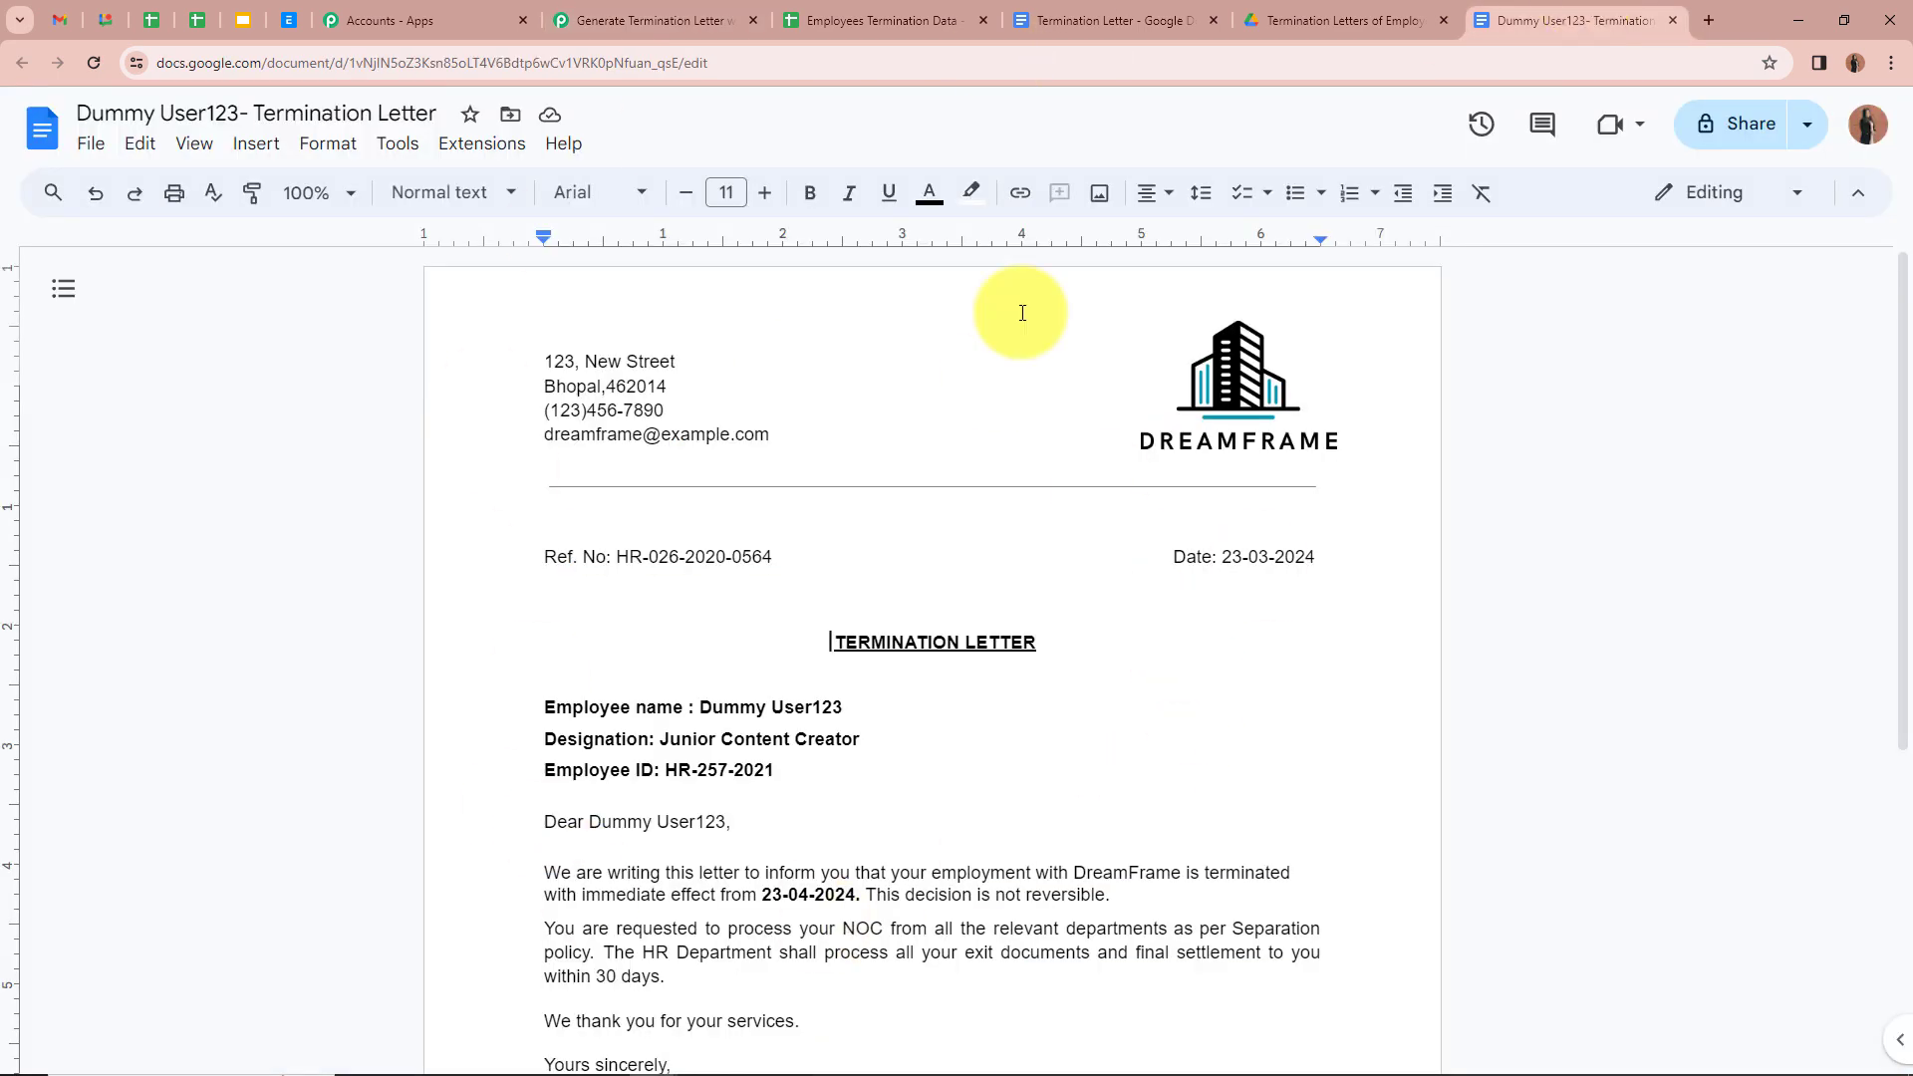
left_click(588, 12)
Step: Switch File ID to mapped data and replace the fixed ID with 3. DocumentId
scroll(426, 560, "down", 7)
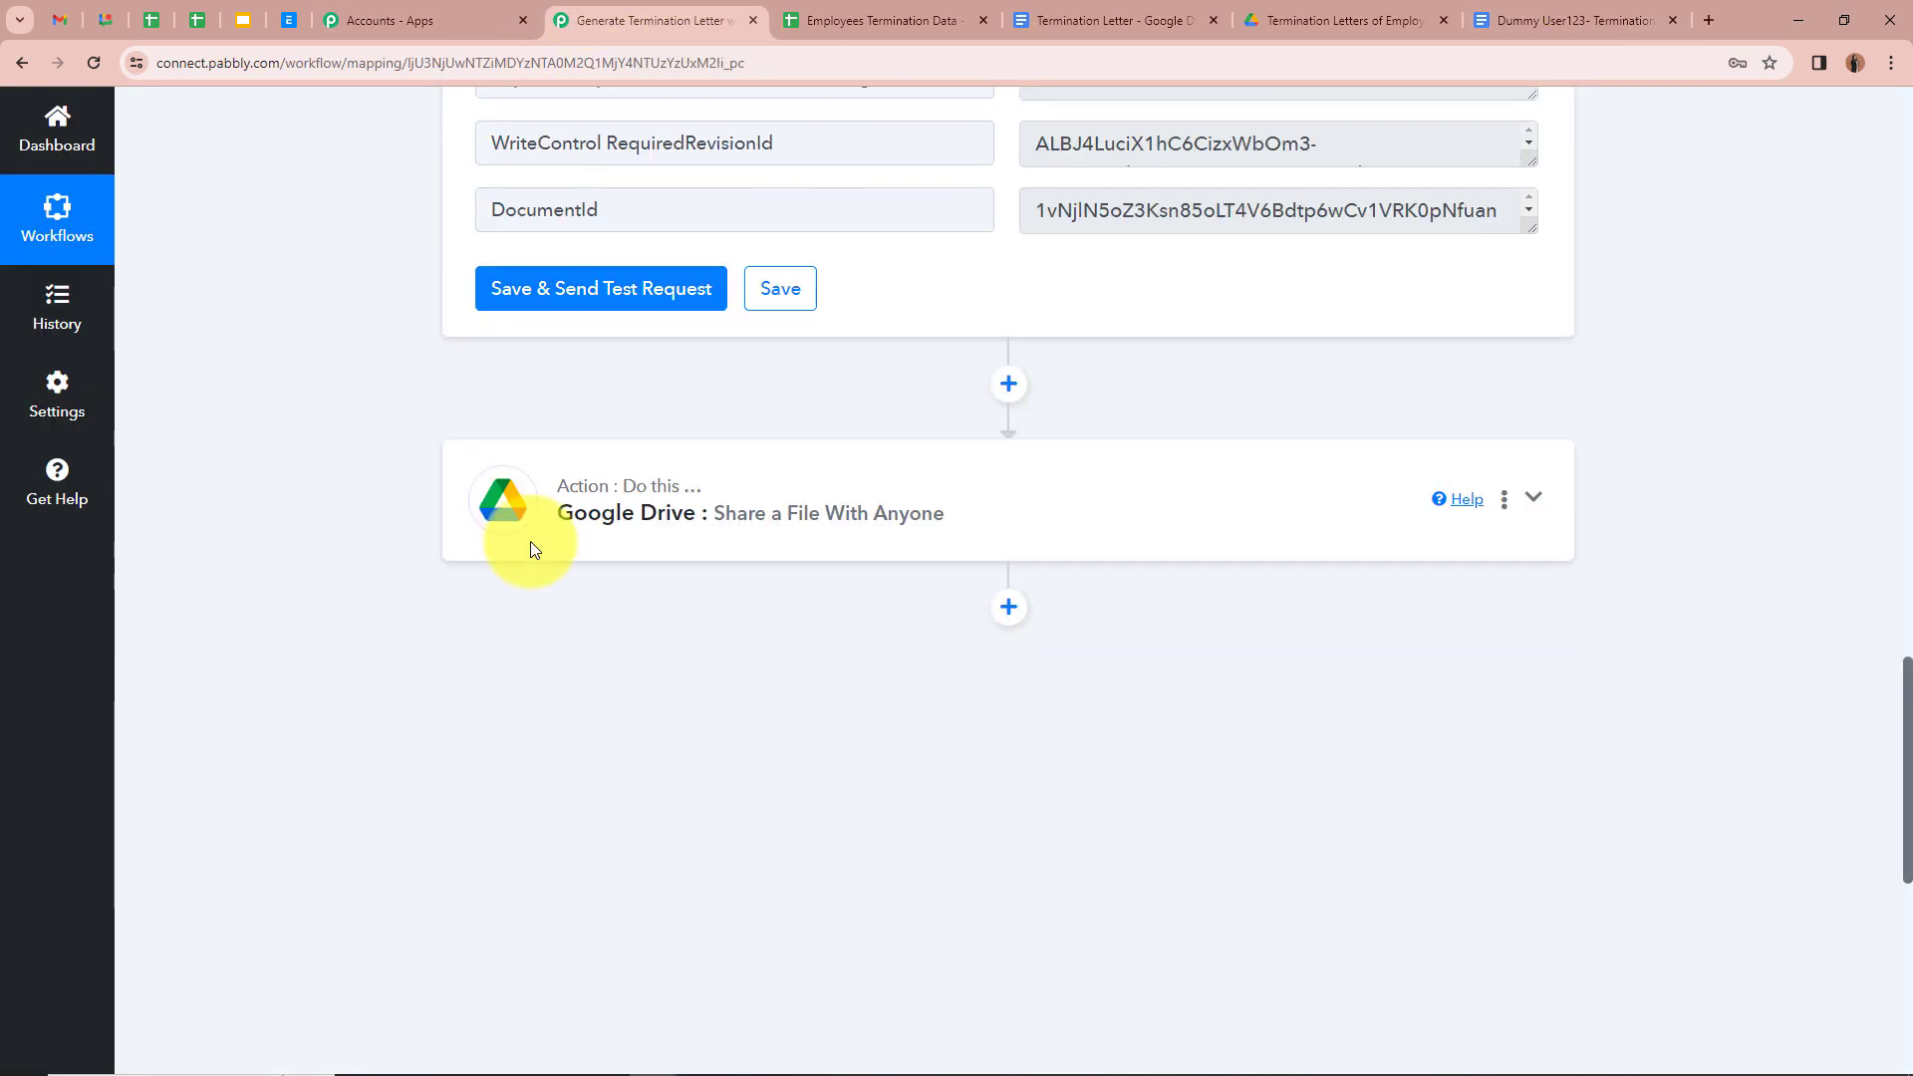
left_click(530, 543)
scroll(636, 735, "down", 3)
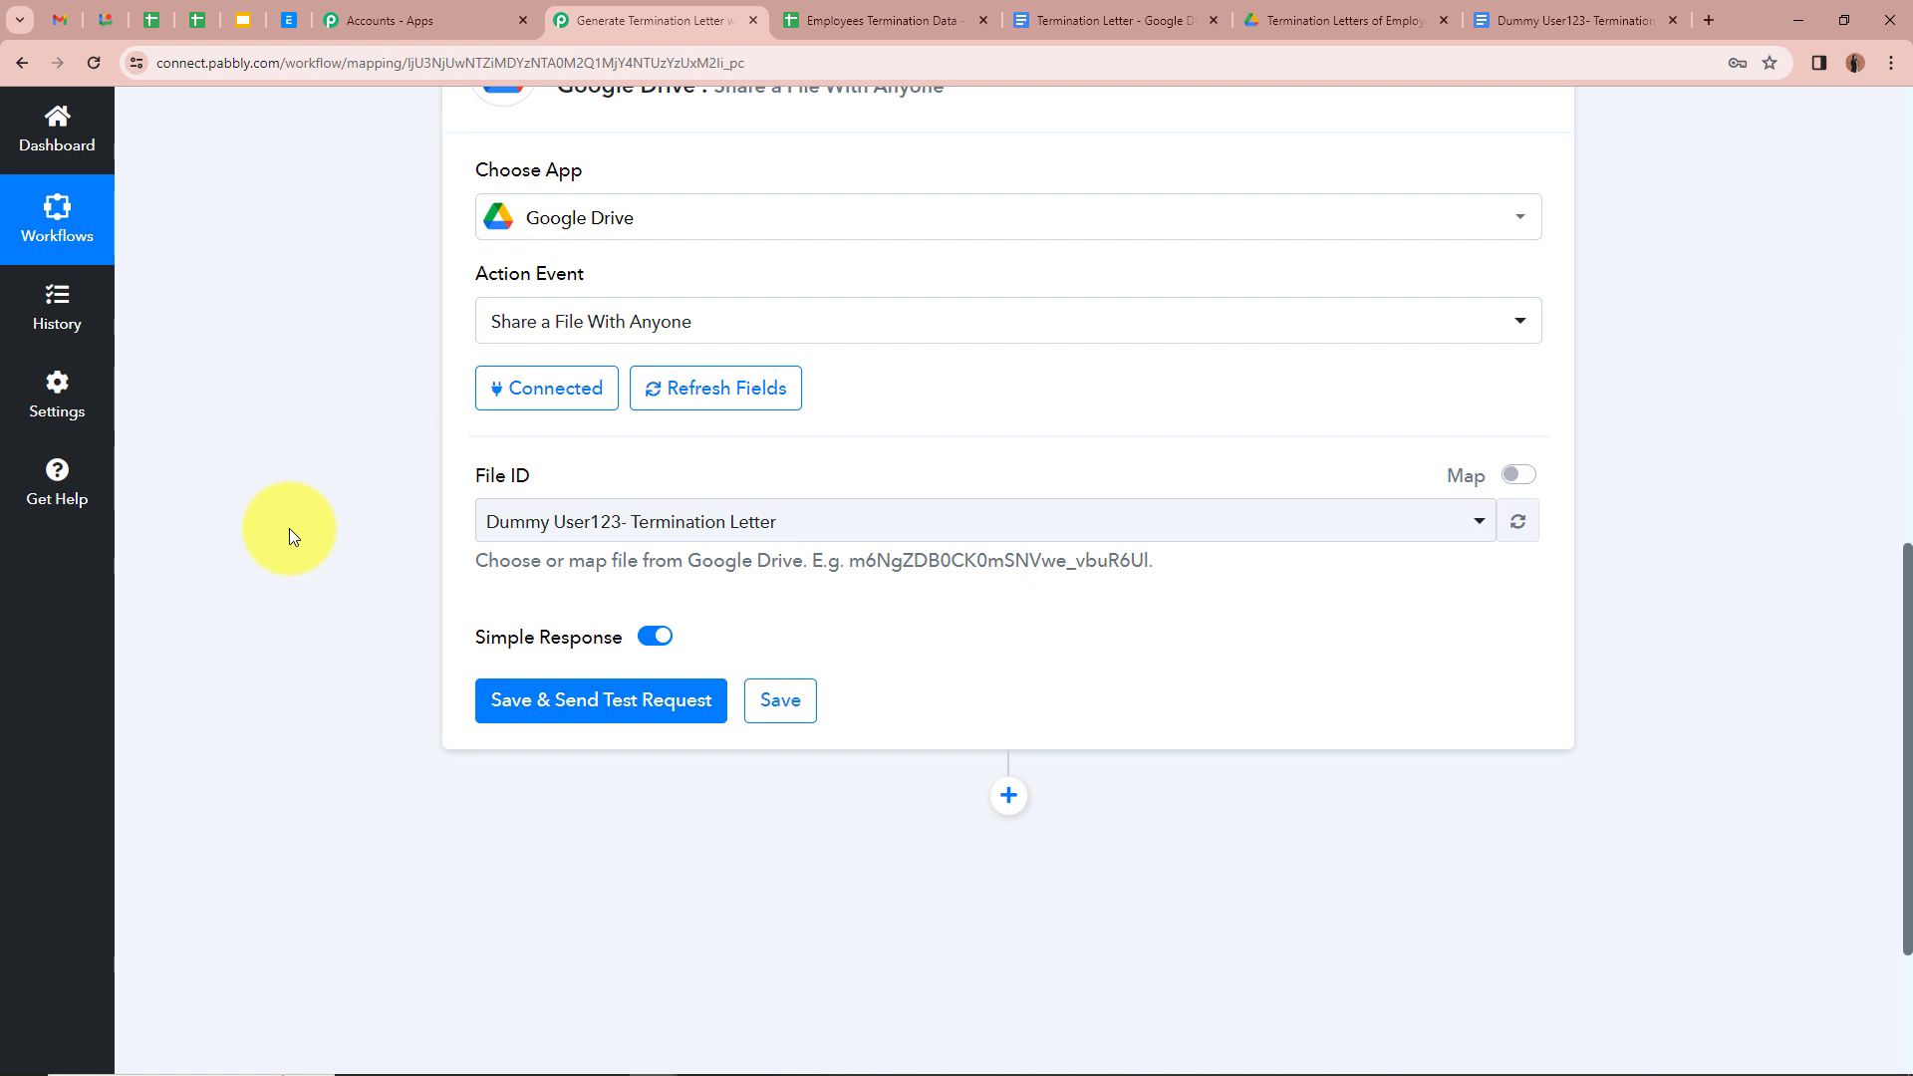
left_click(1514, 476)
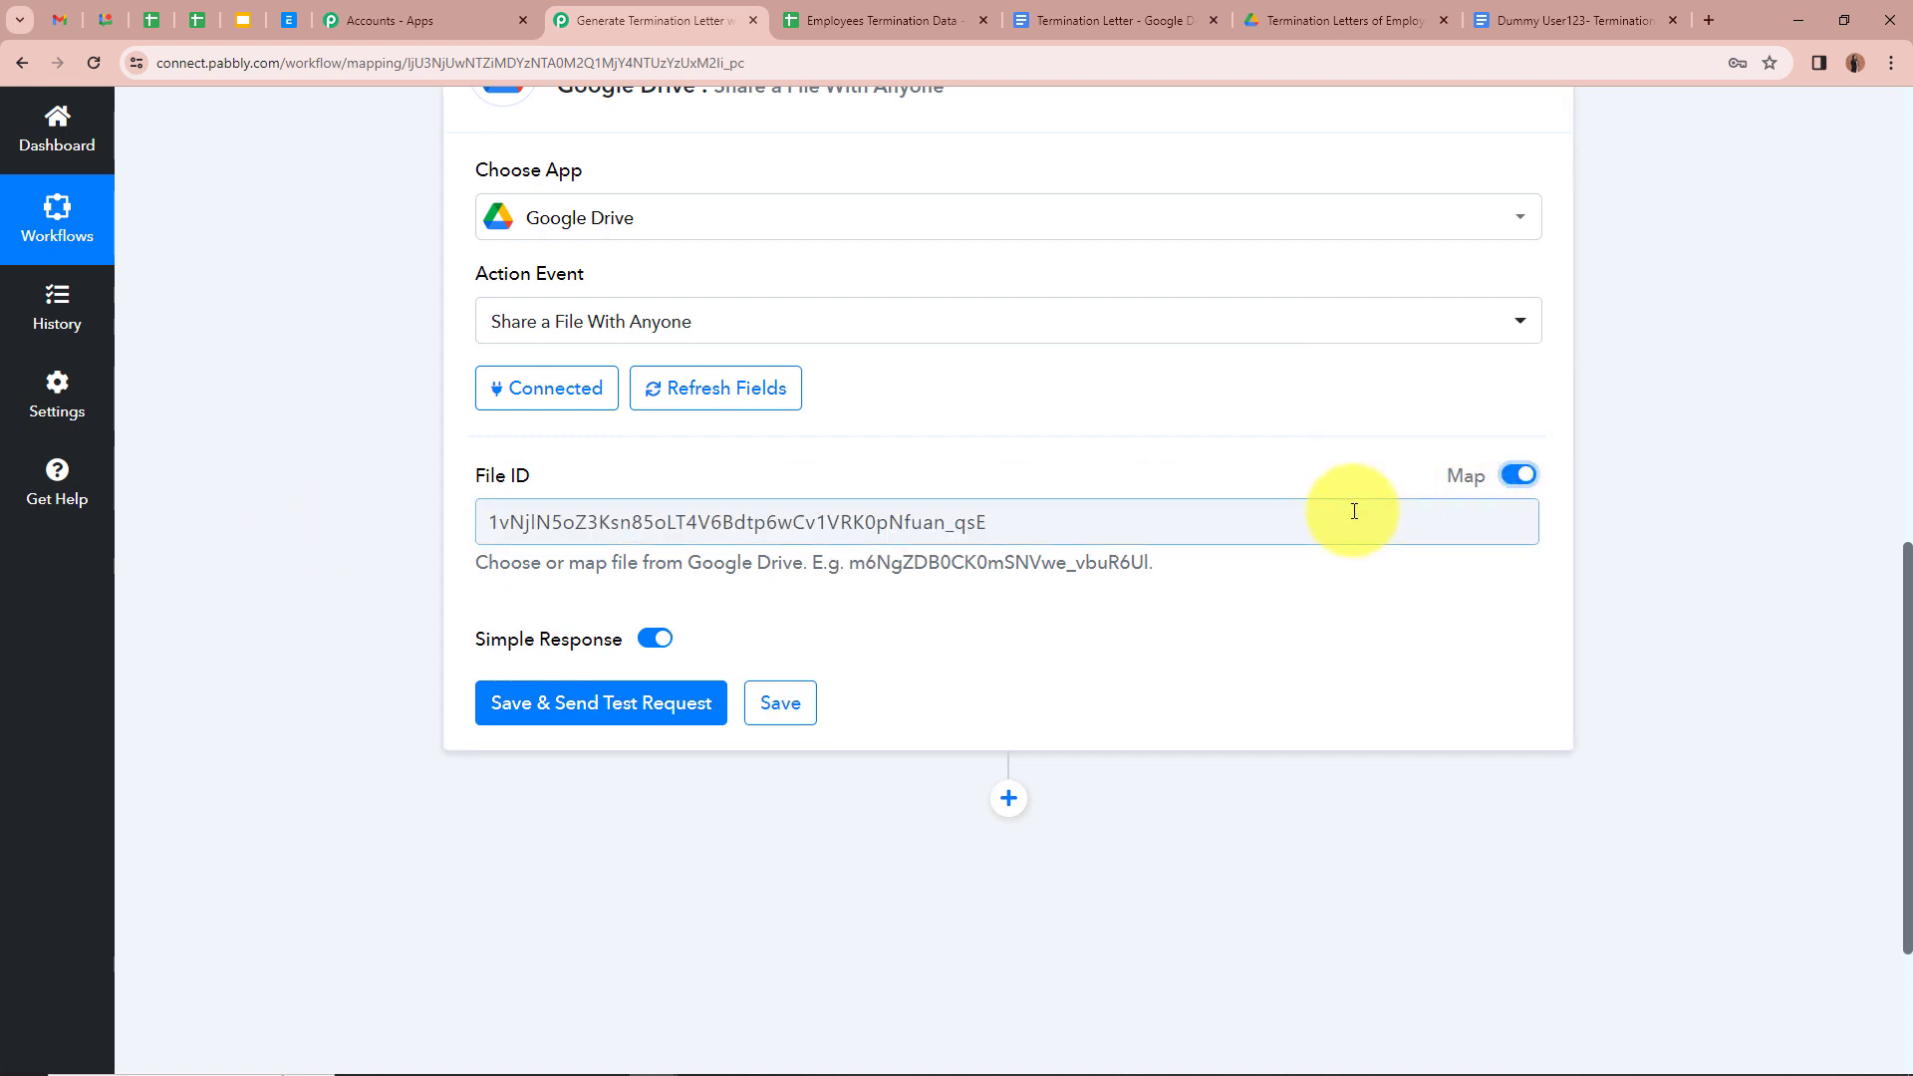
left_click_drag(1296, 523, 230, 615)
key("BackSpace")
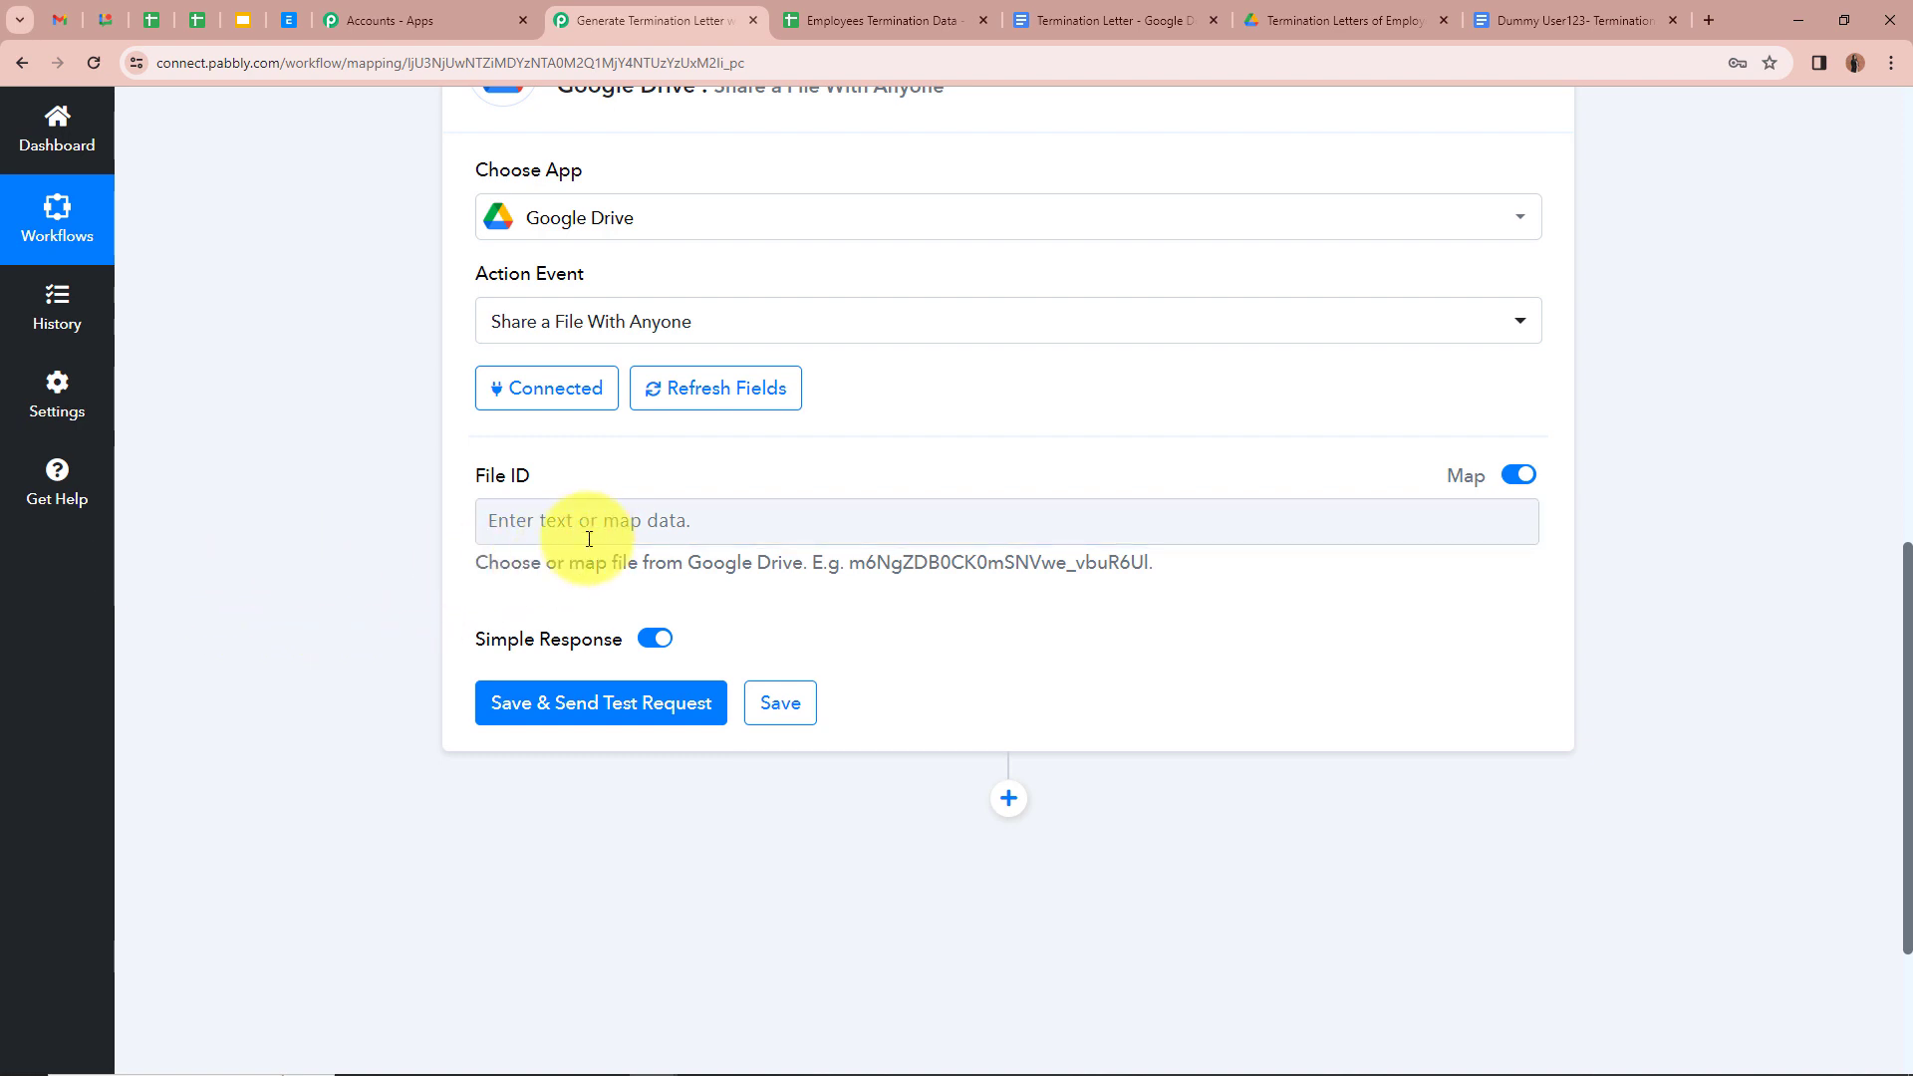
left_click(564, 522)
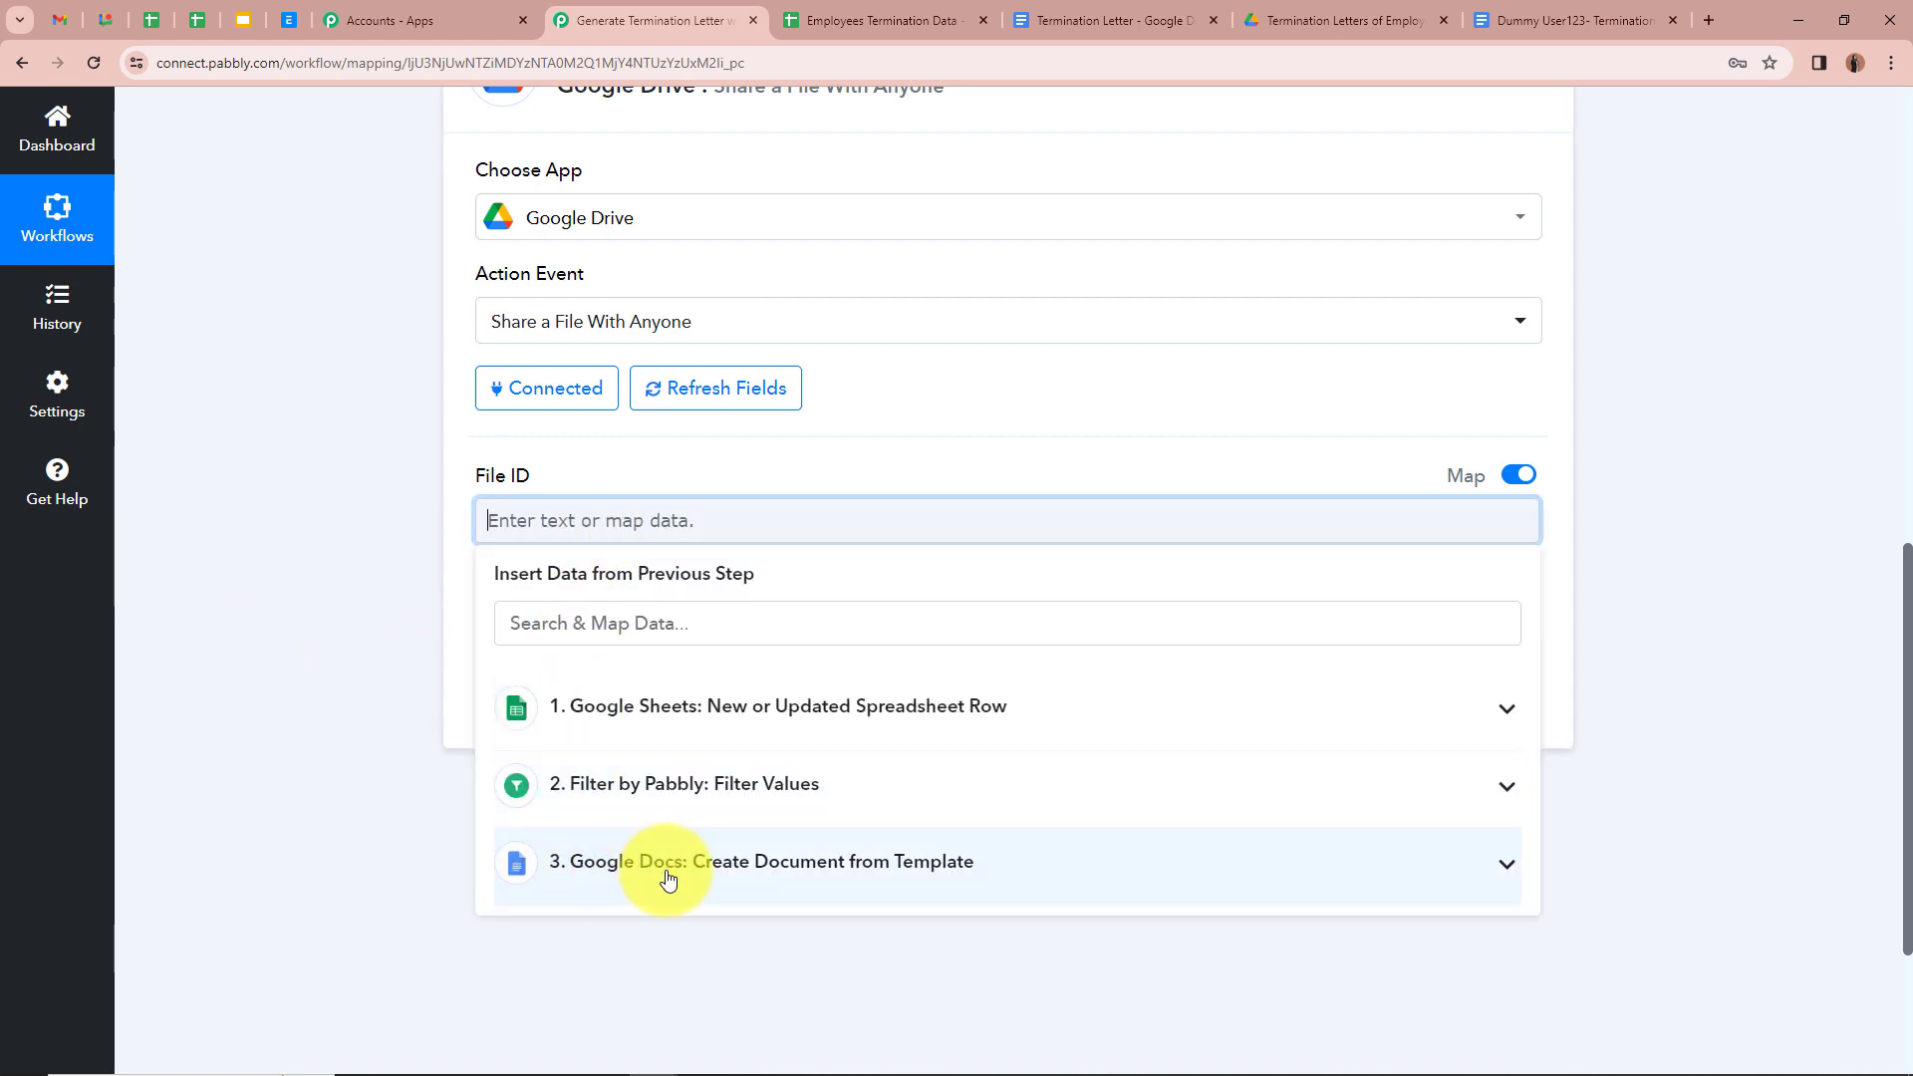
left_click(1507, 865)
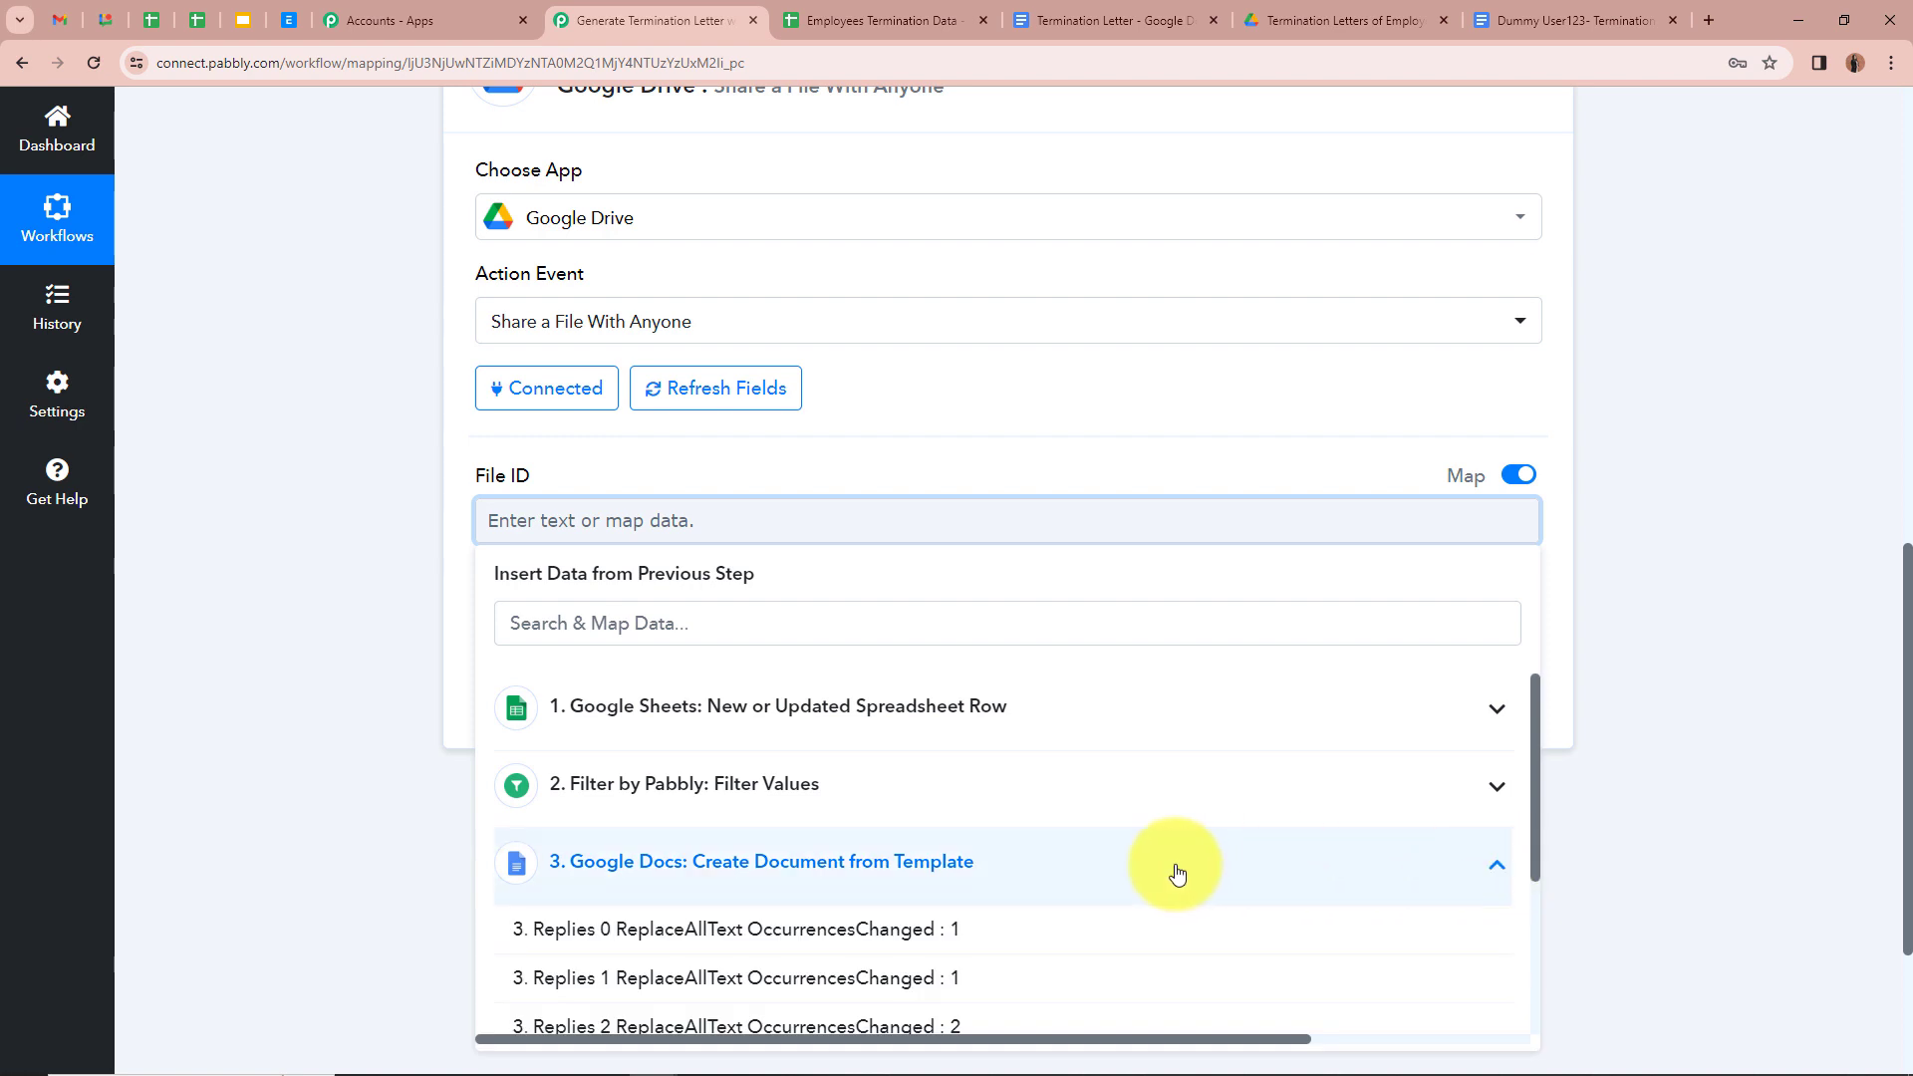
scroll(1146, 897, "down", 3)
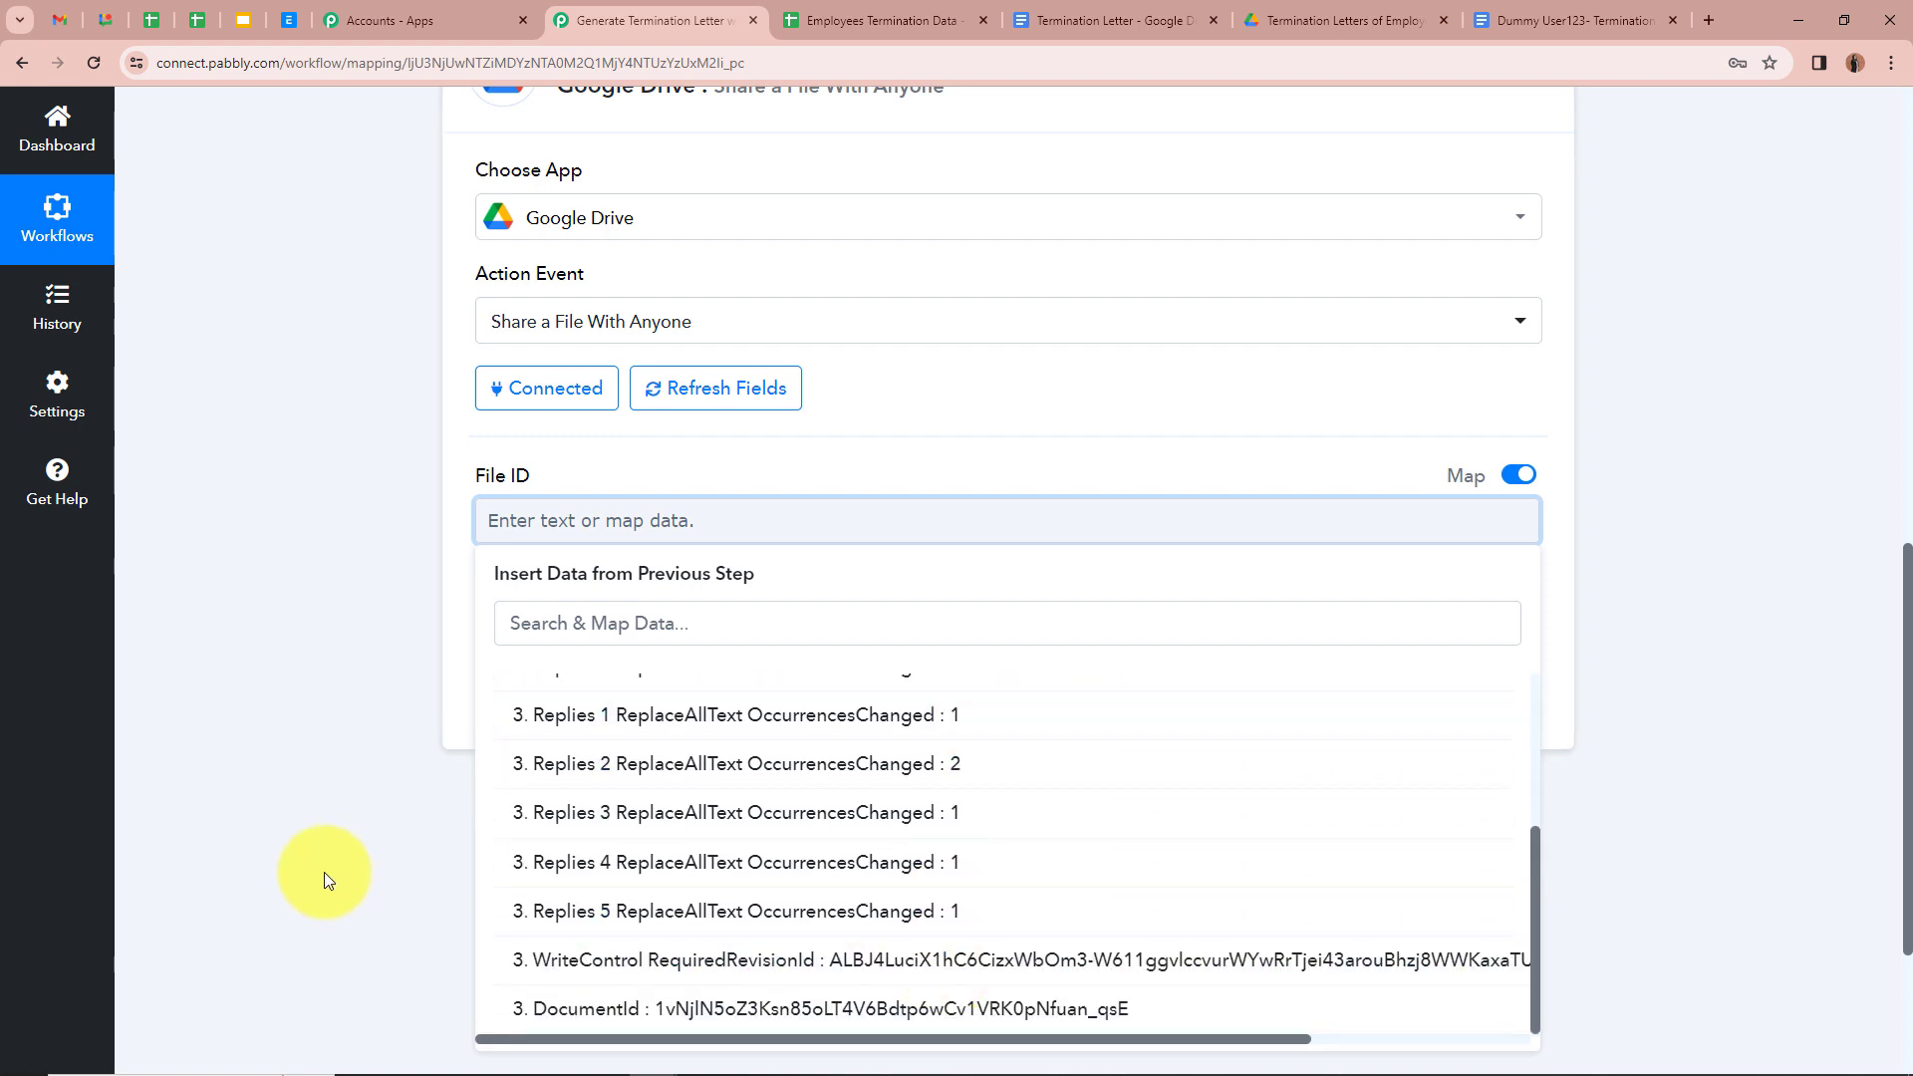
left_click(703, 1008)
left_click(295, 666)
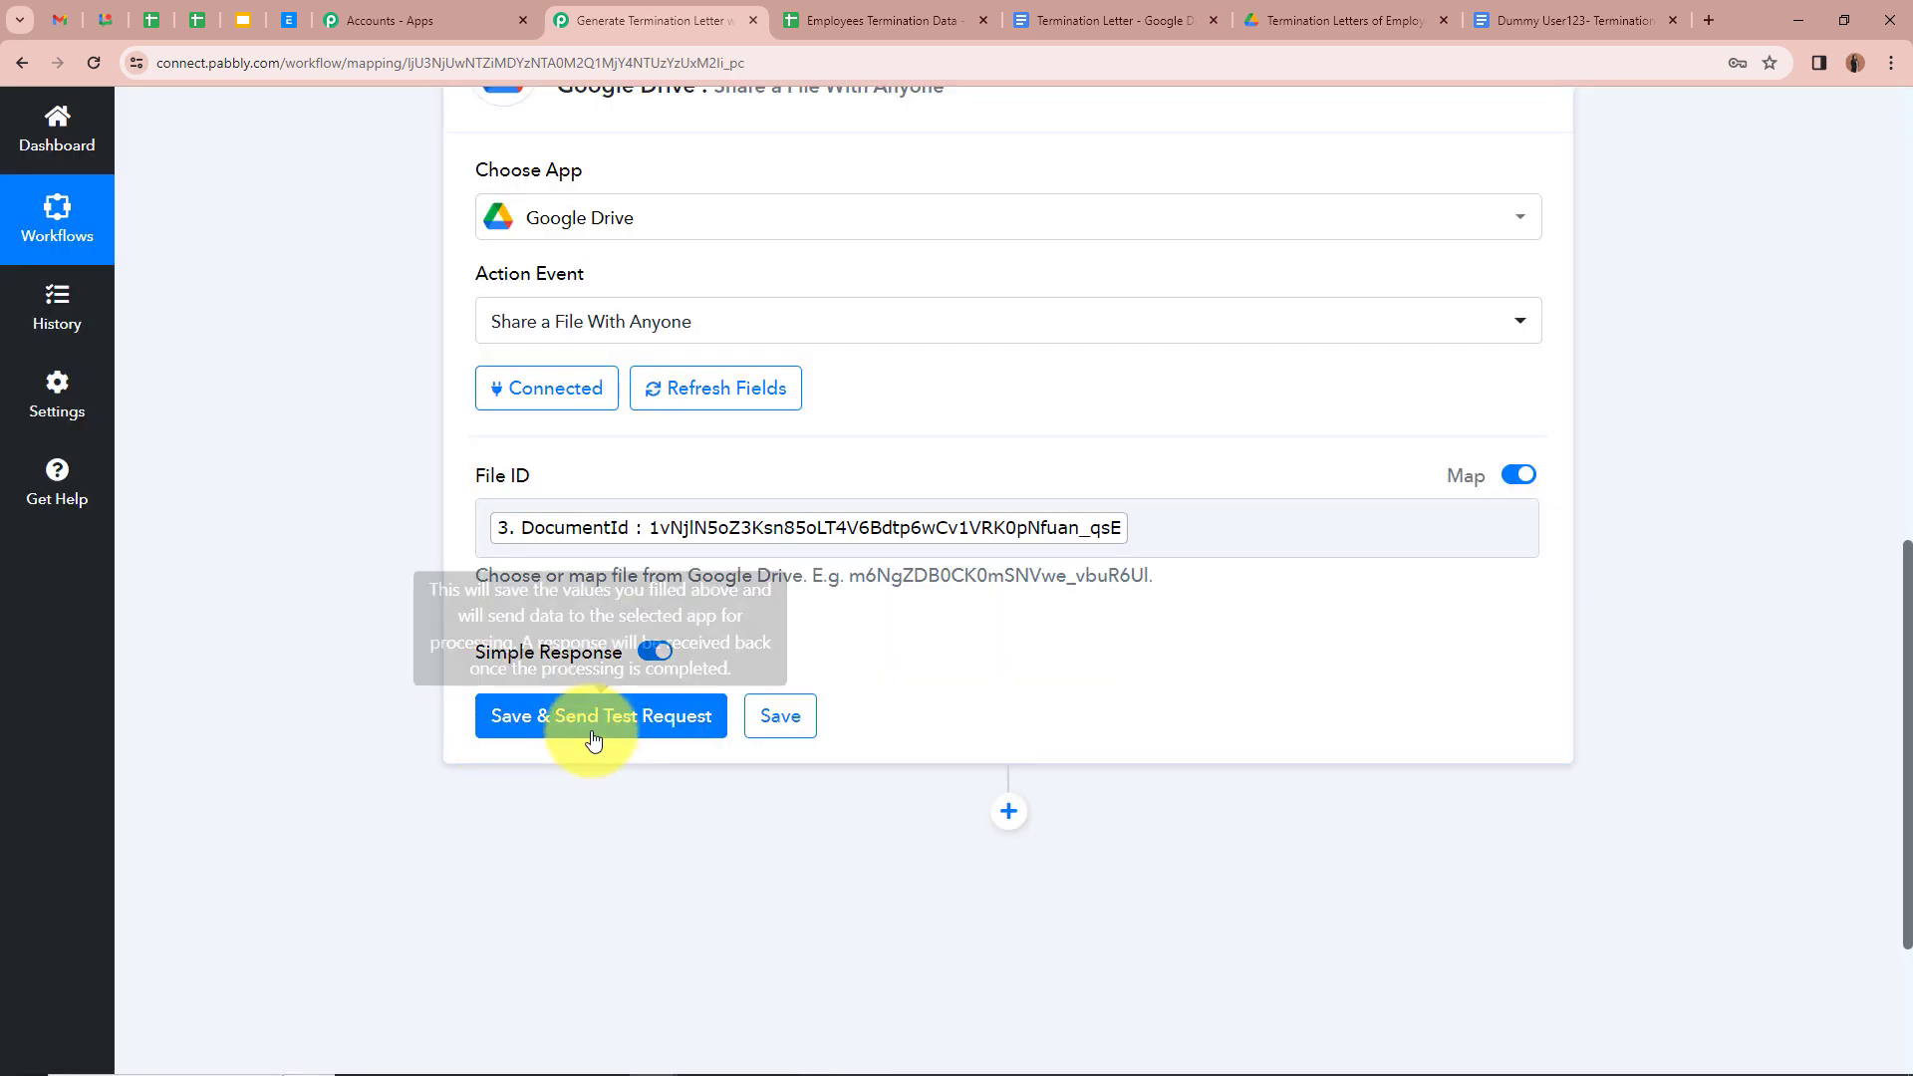
Step: Save and test the sharing step, confirming the anyoneWithLink permission in the response
left_click(590, 725)
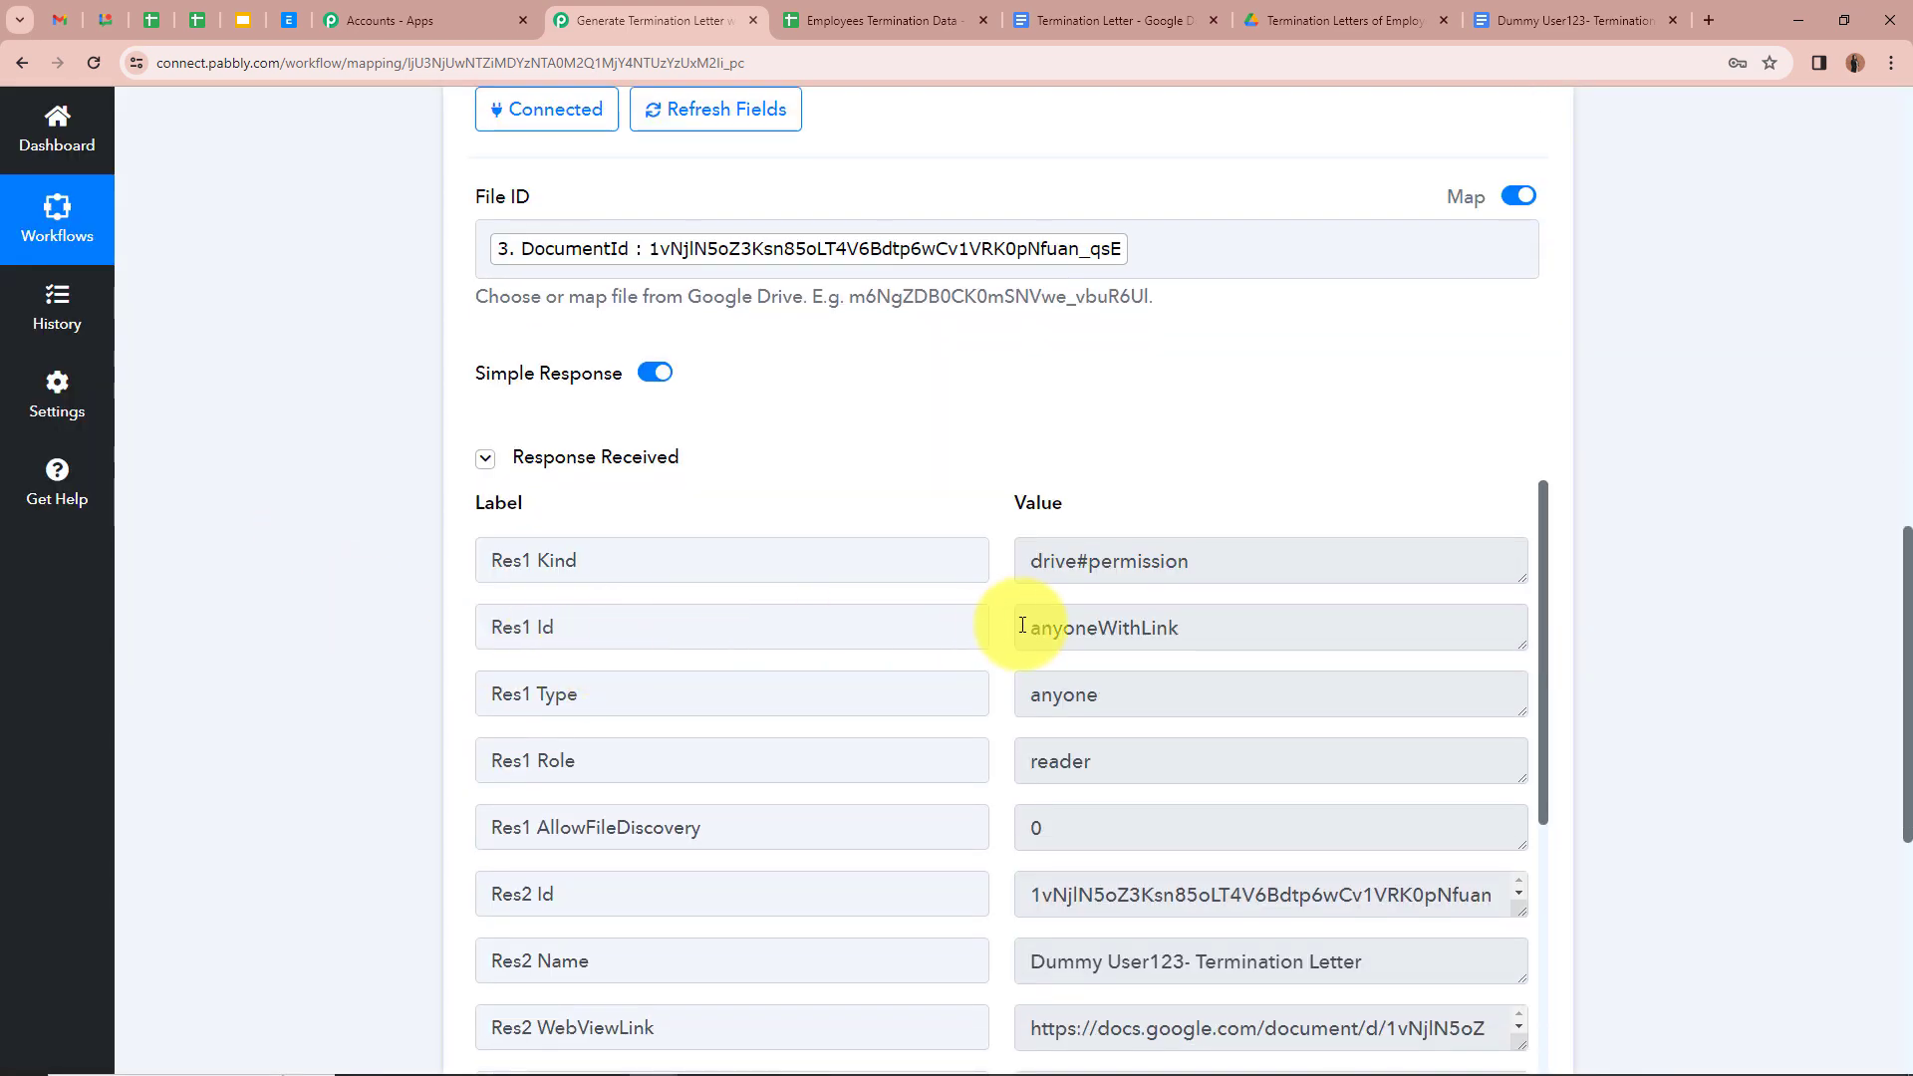
double_click(1156, 631)
left_click(314, 563)
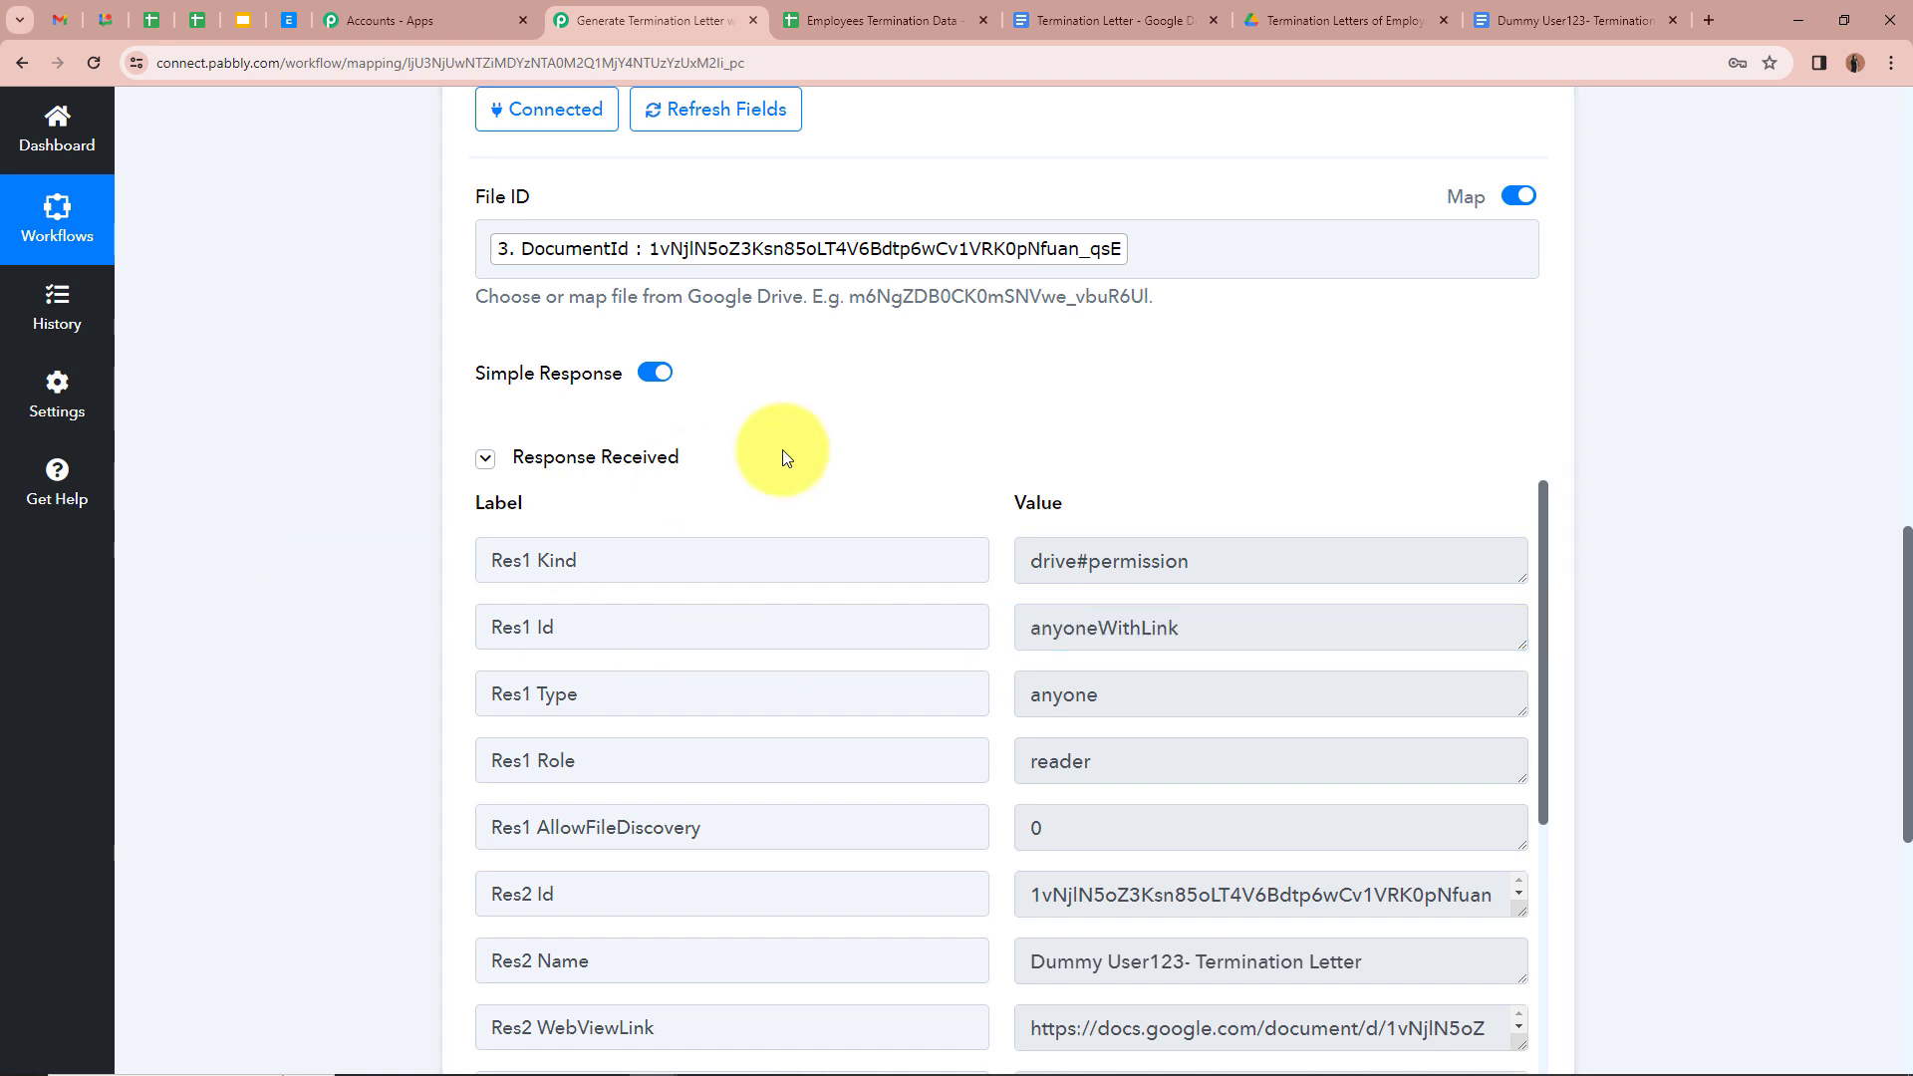
left_click(1581, 7)
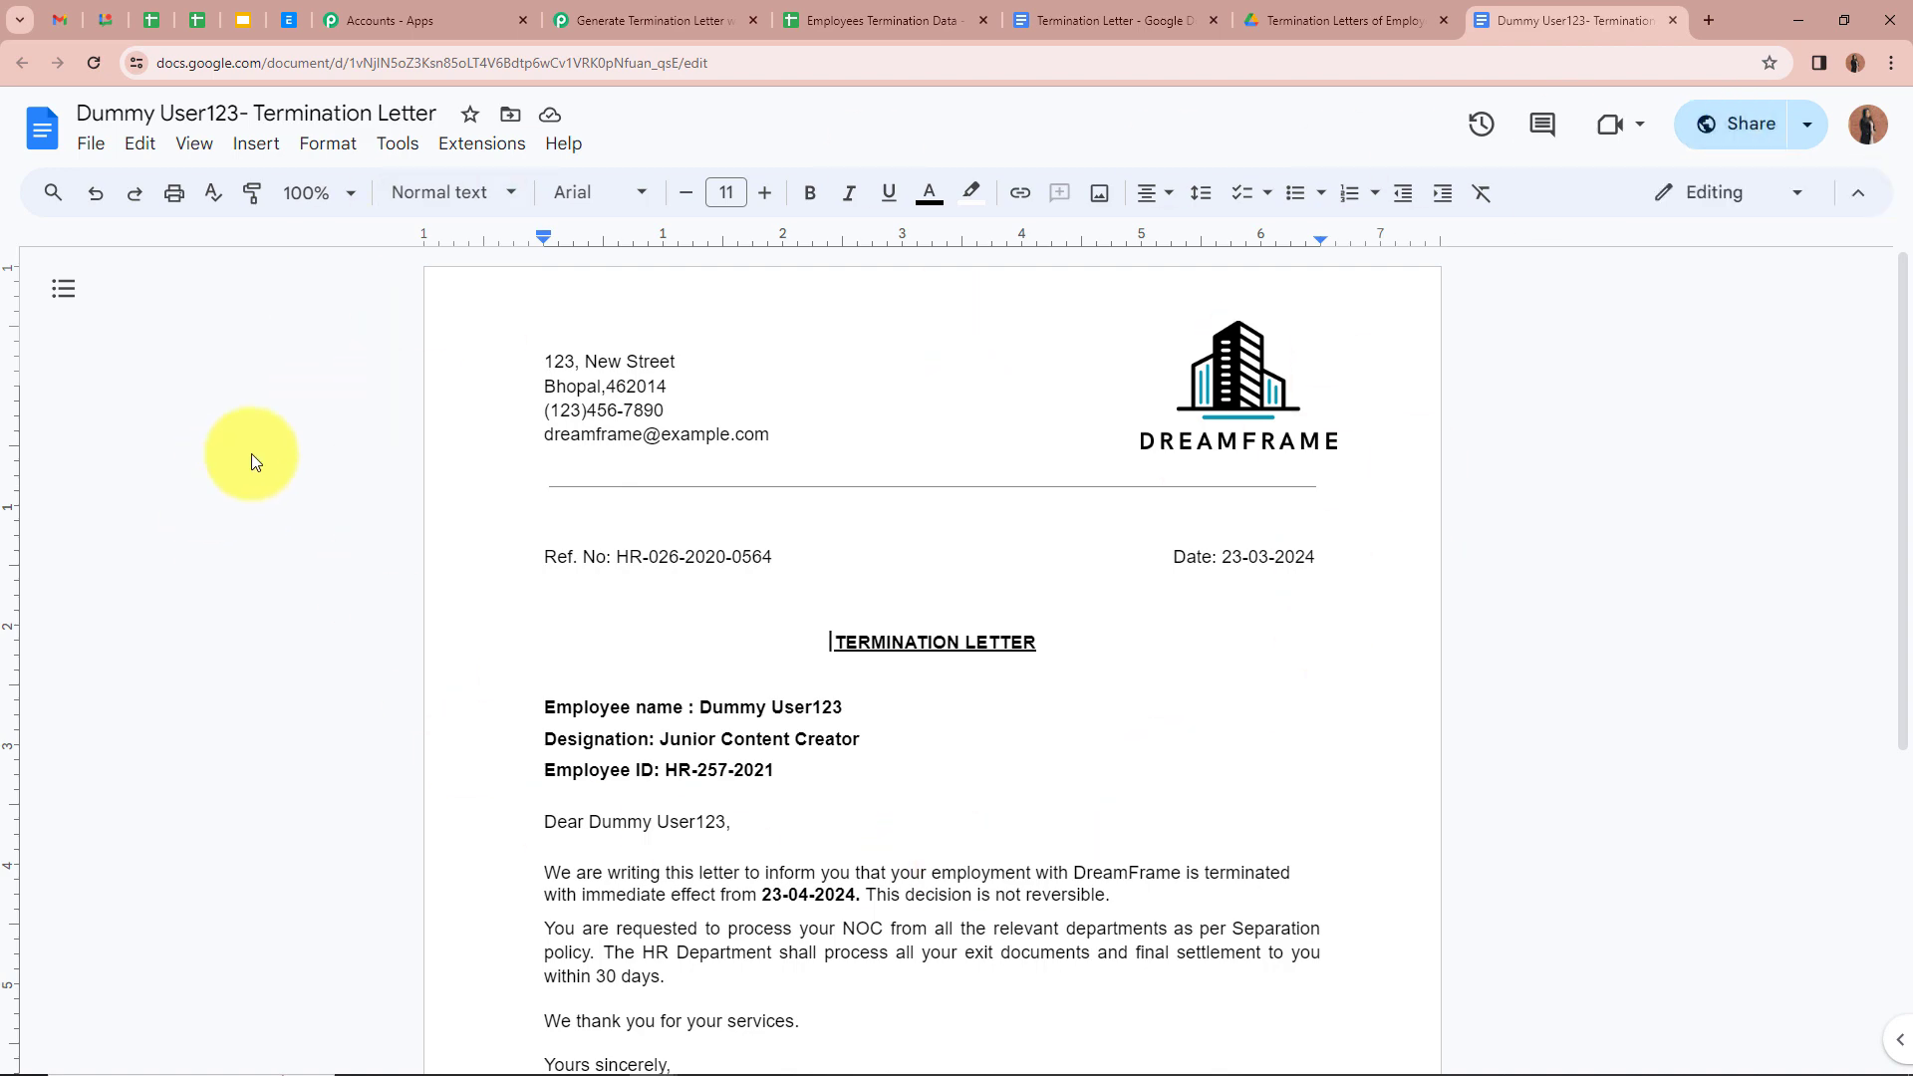
scroll(320, 444, "down", 2)
left_click(638, 20)
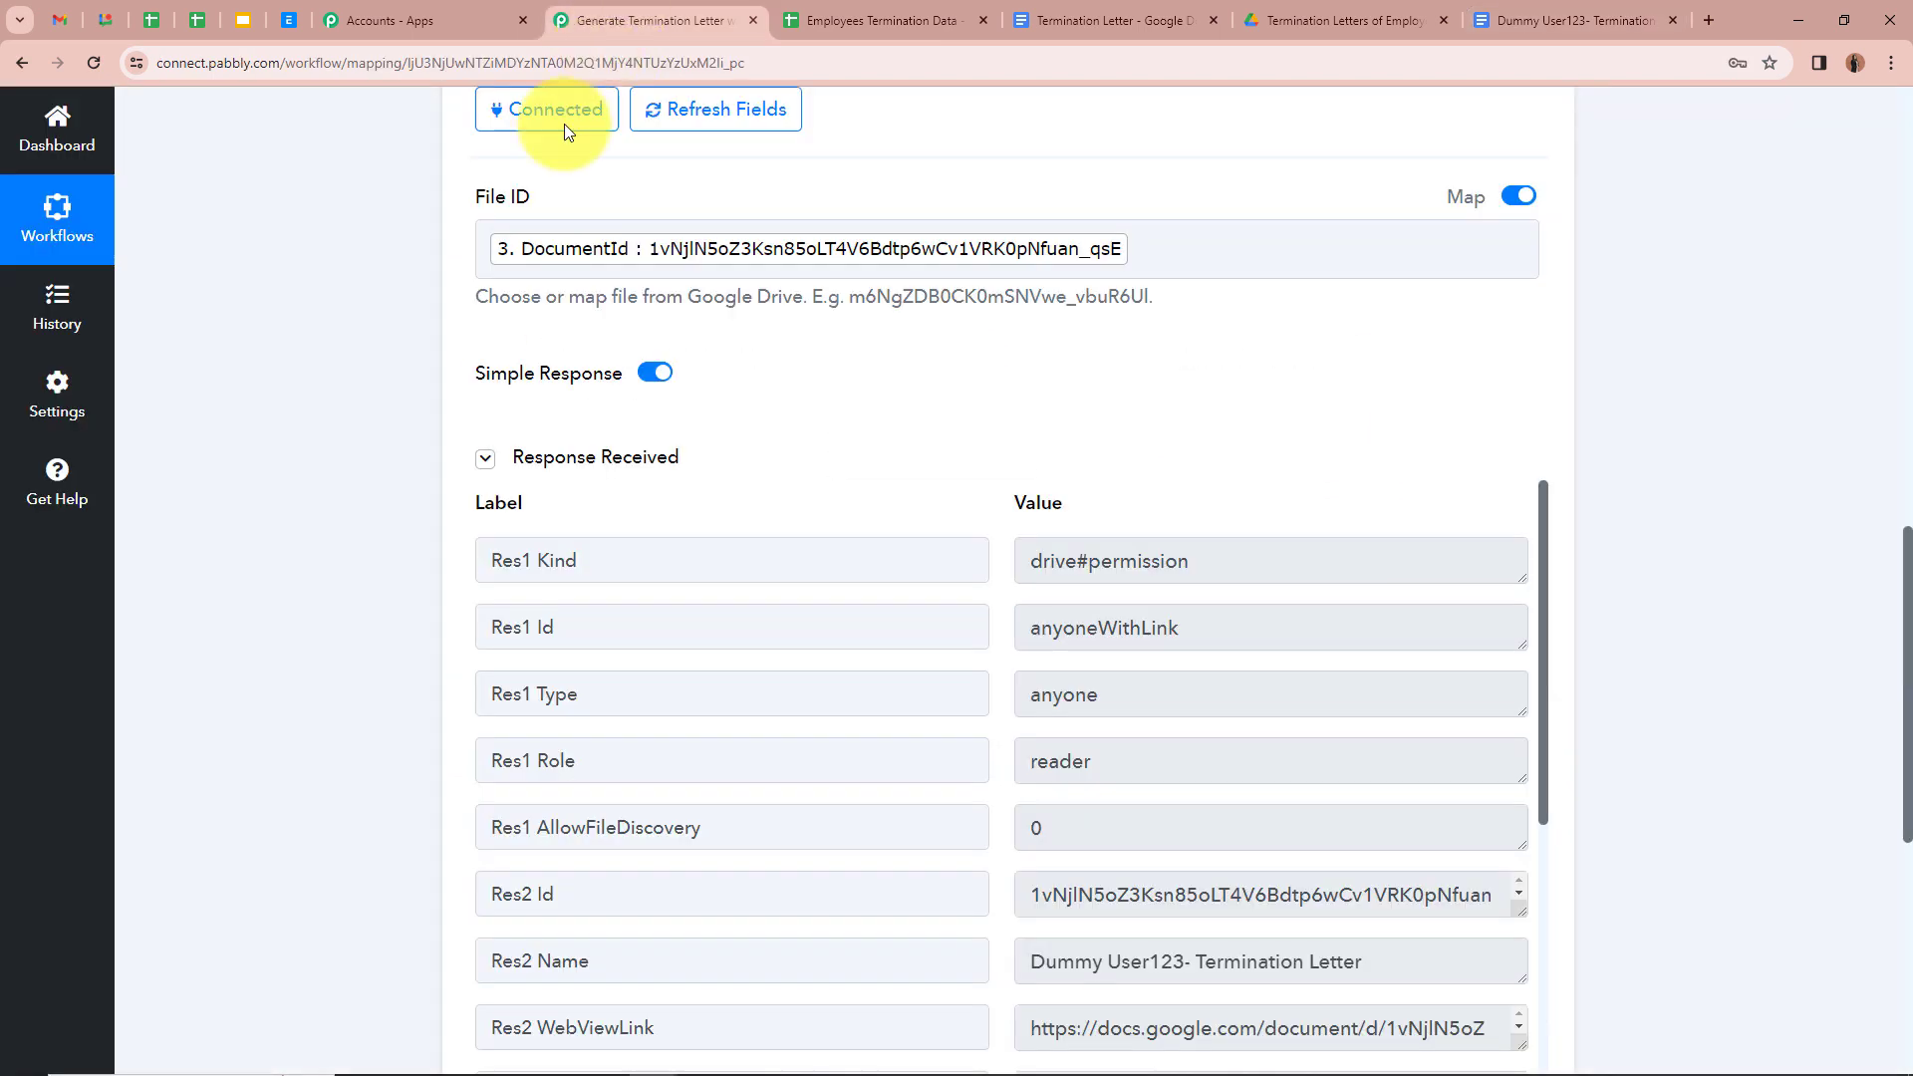
Step: Review the Res2 ExportLinks Application/pdf link, then collapse the Google Drive step
scroll(671, 664, "down", 5)
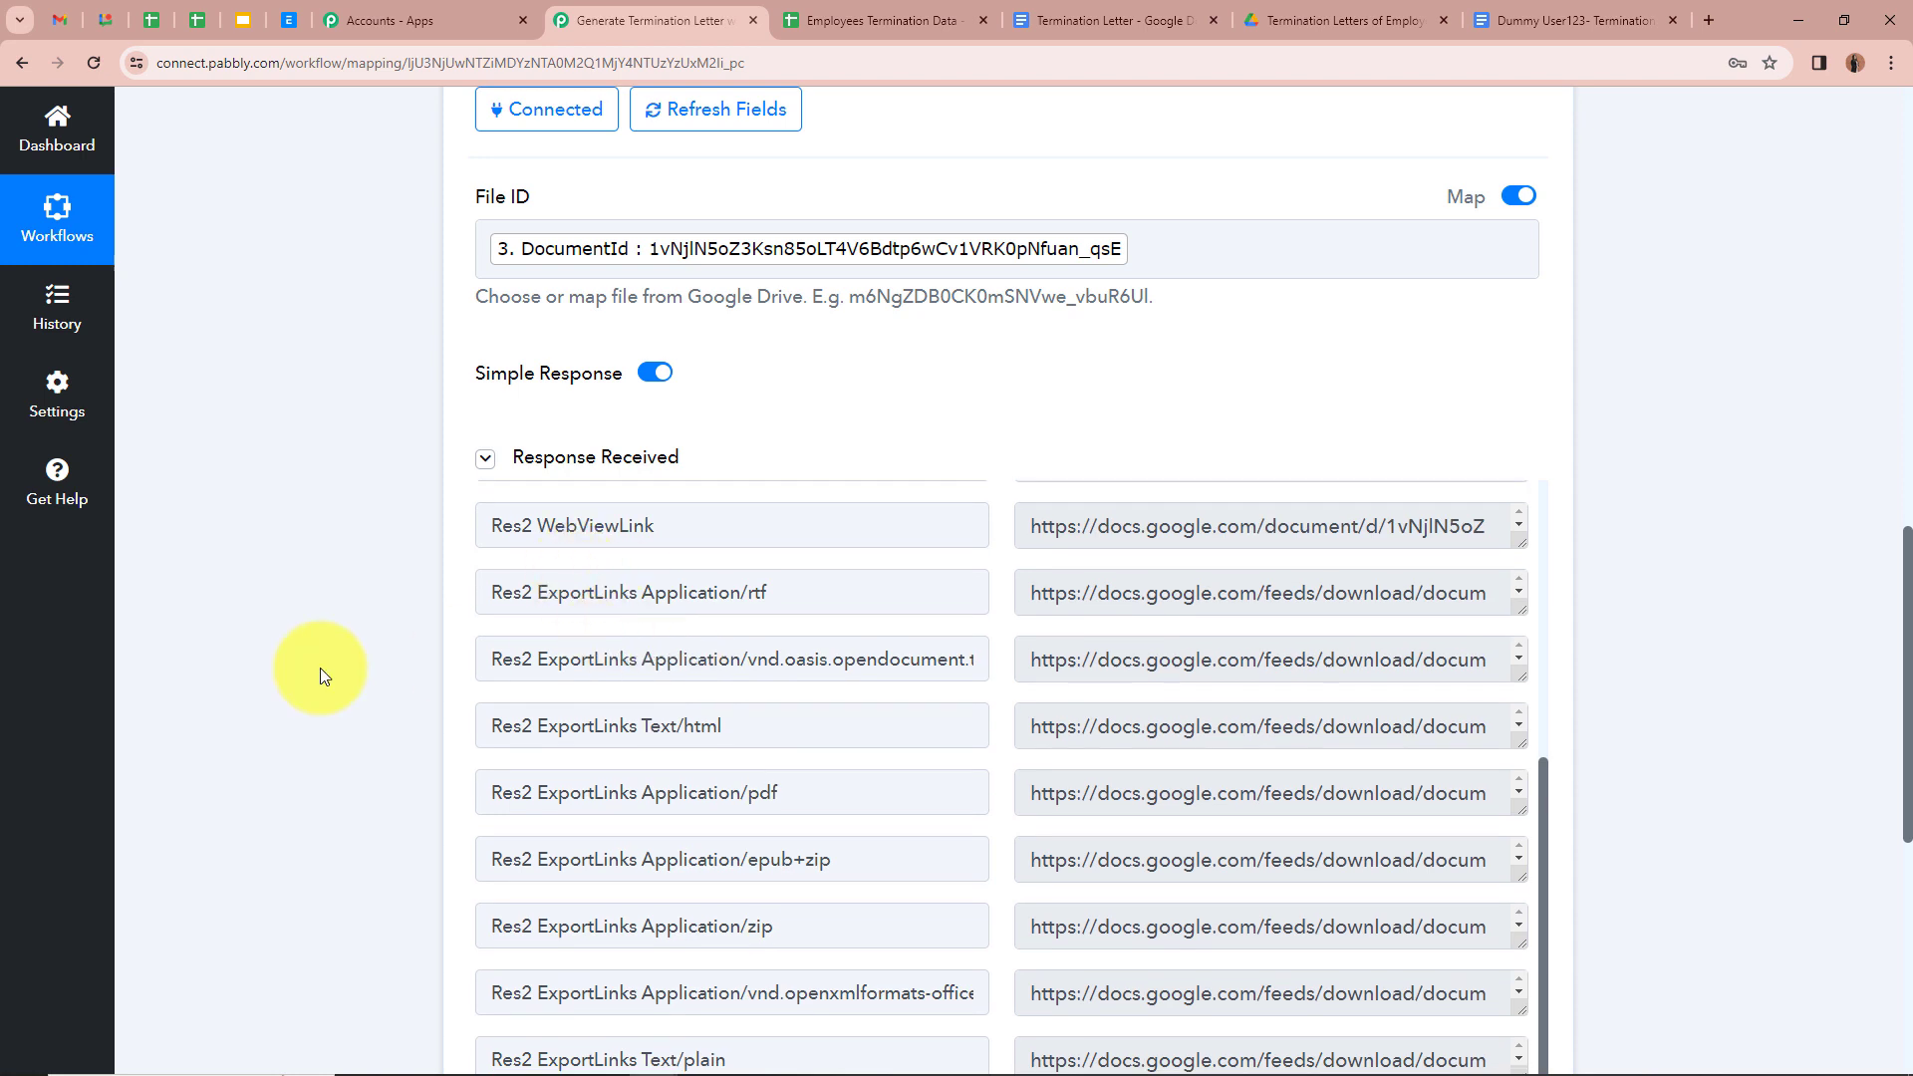
scroll(439, 512, "down", 3)
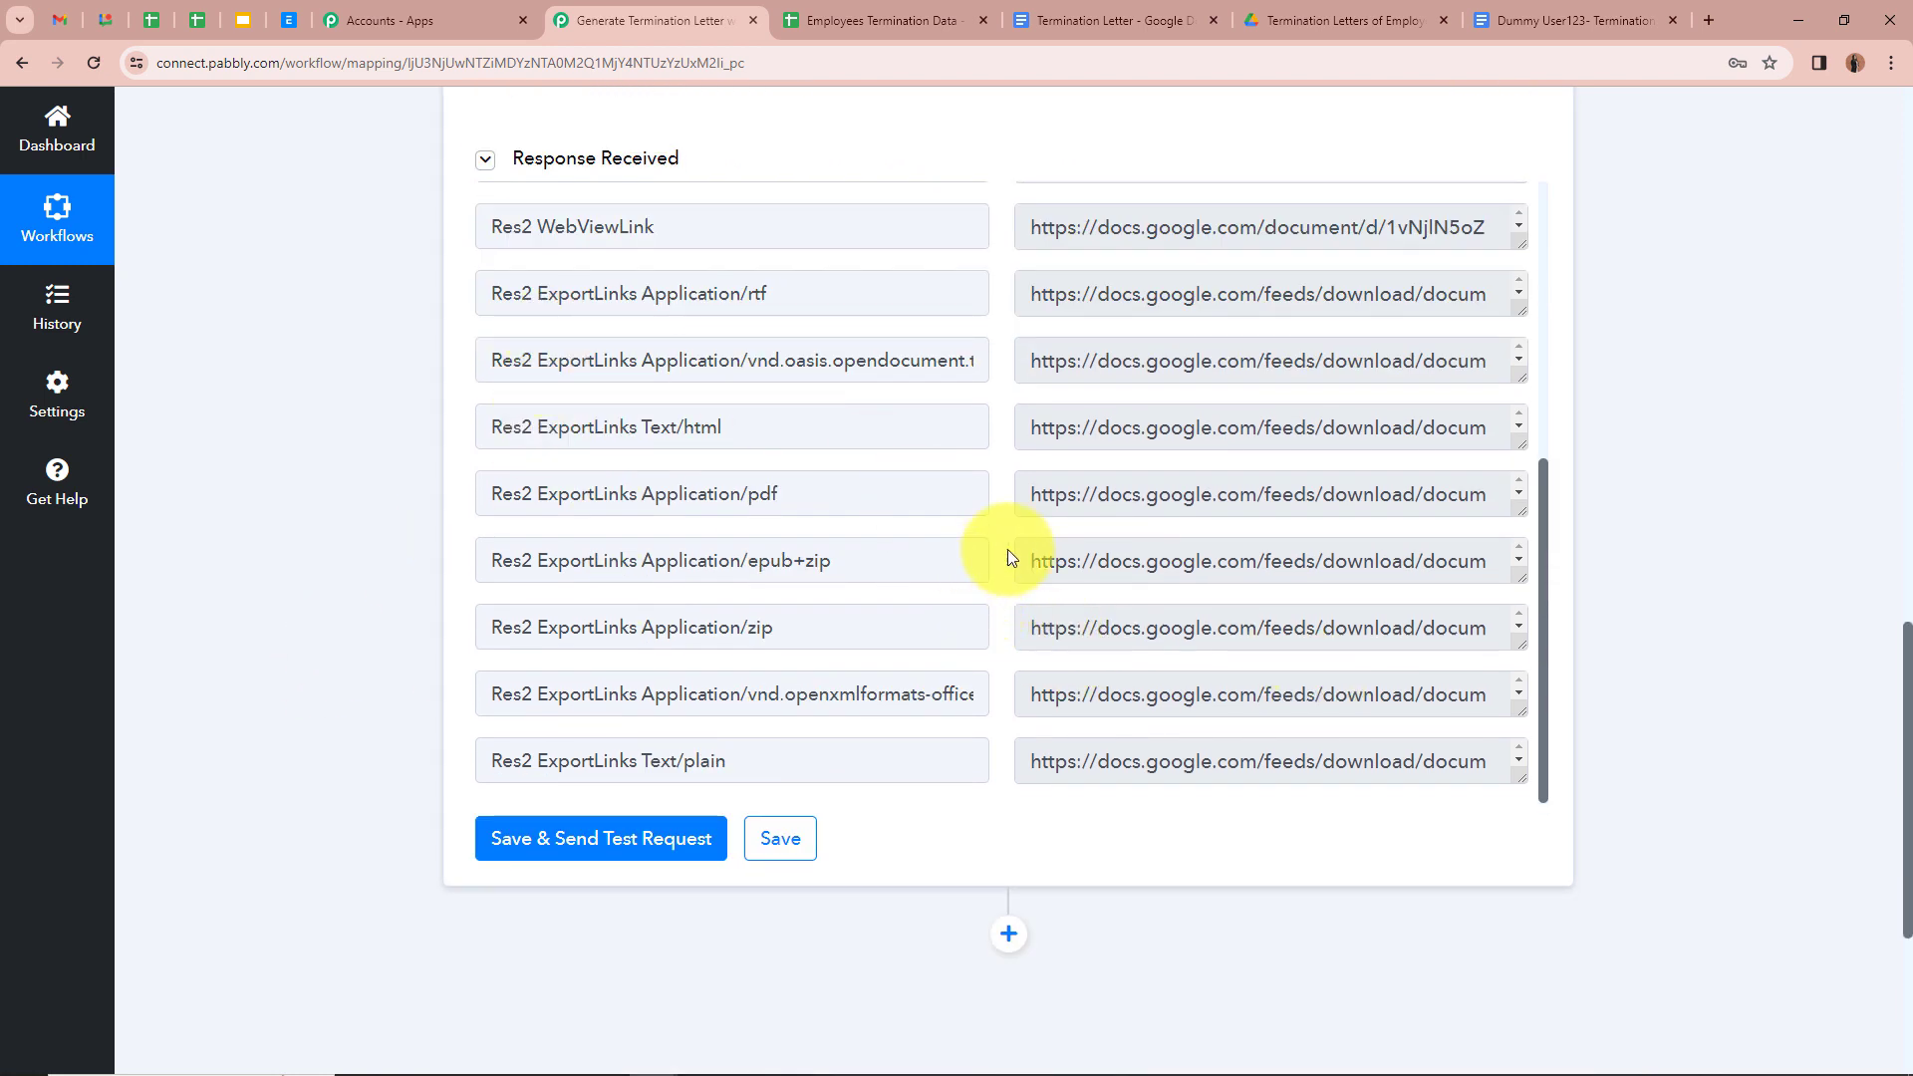
left_click_drag(730, 495, 876, 496)
left_click(337, 460)
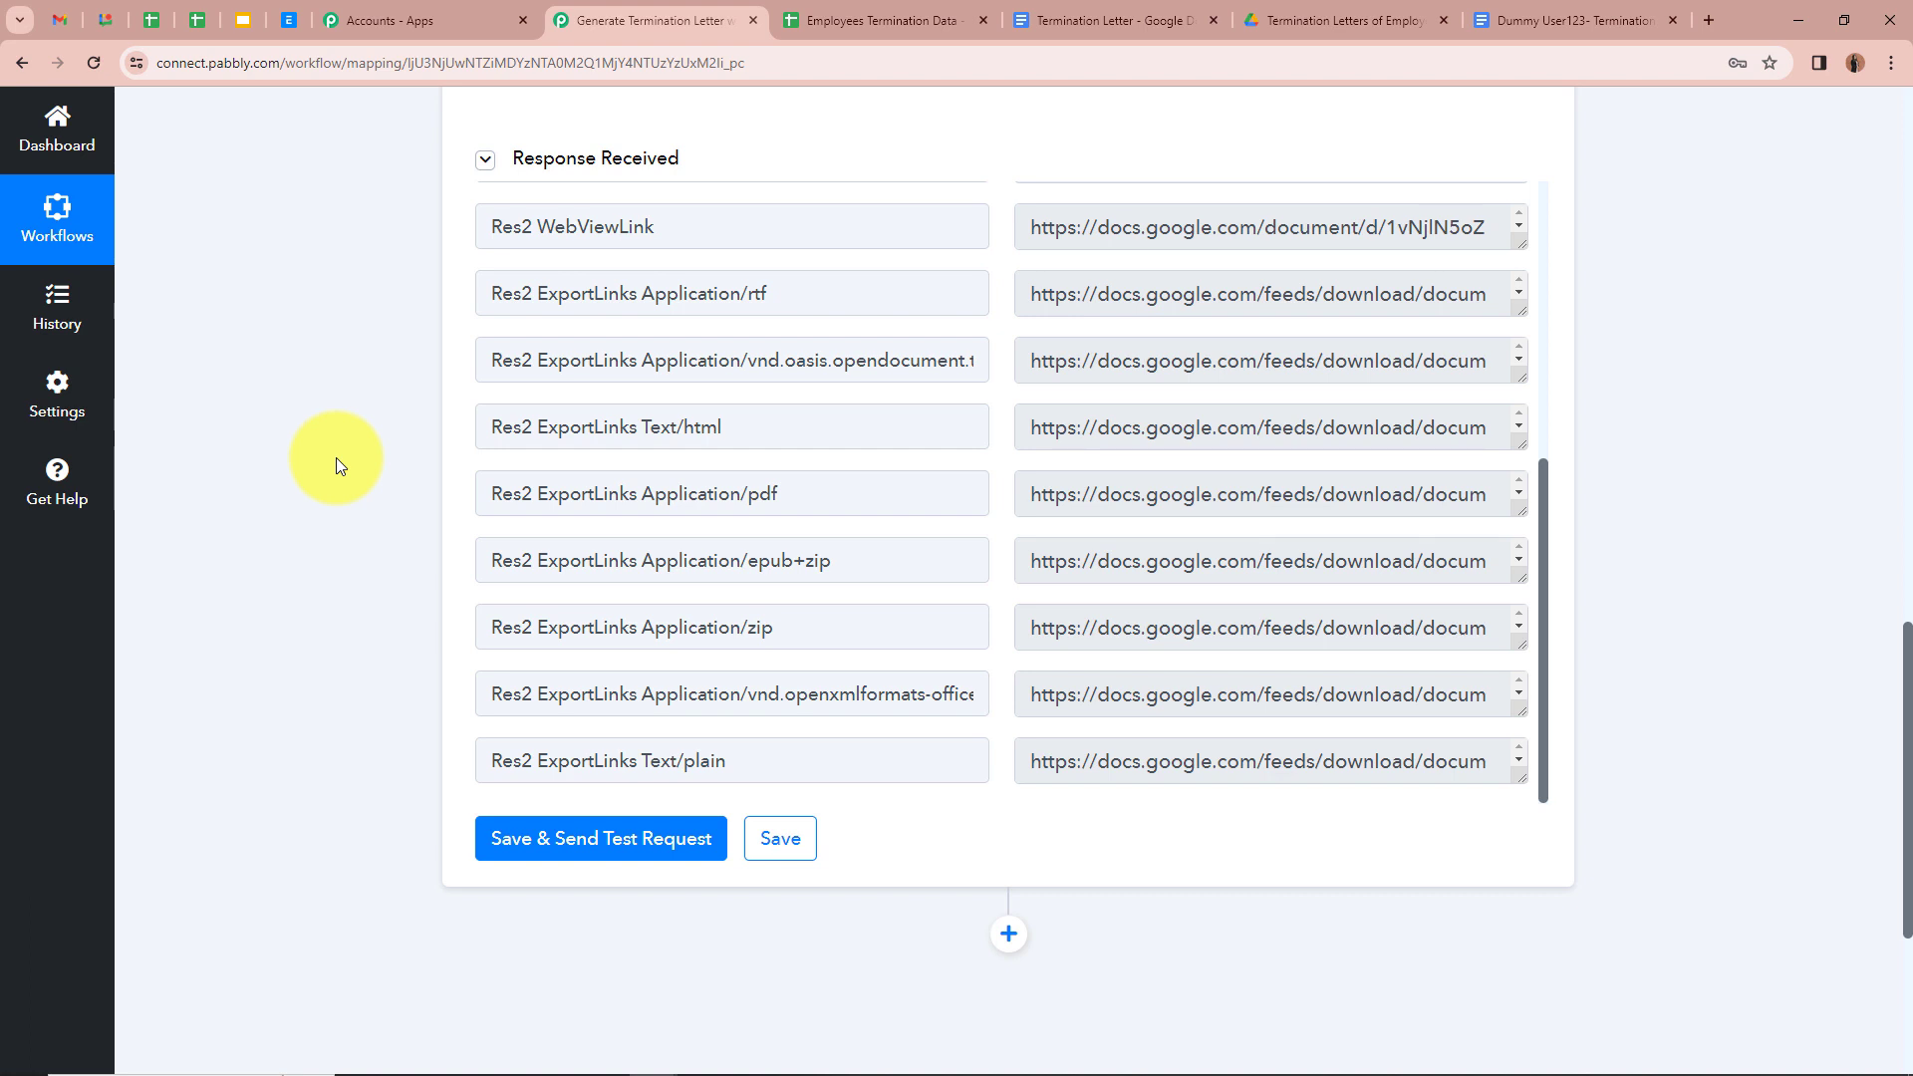
left_click_drag(824, 495, 462, 481)
left_click(338, 469)
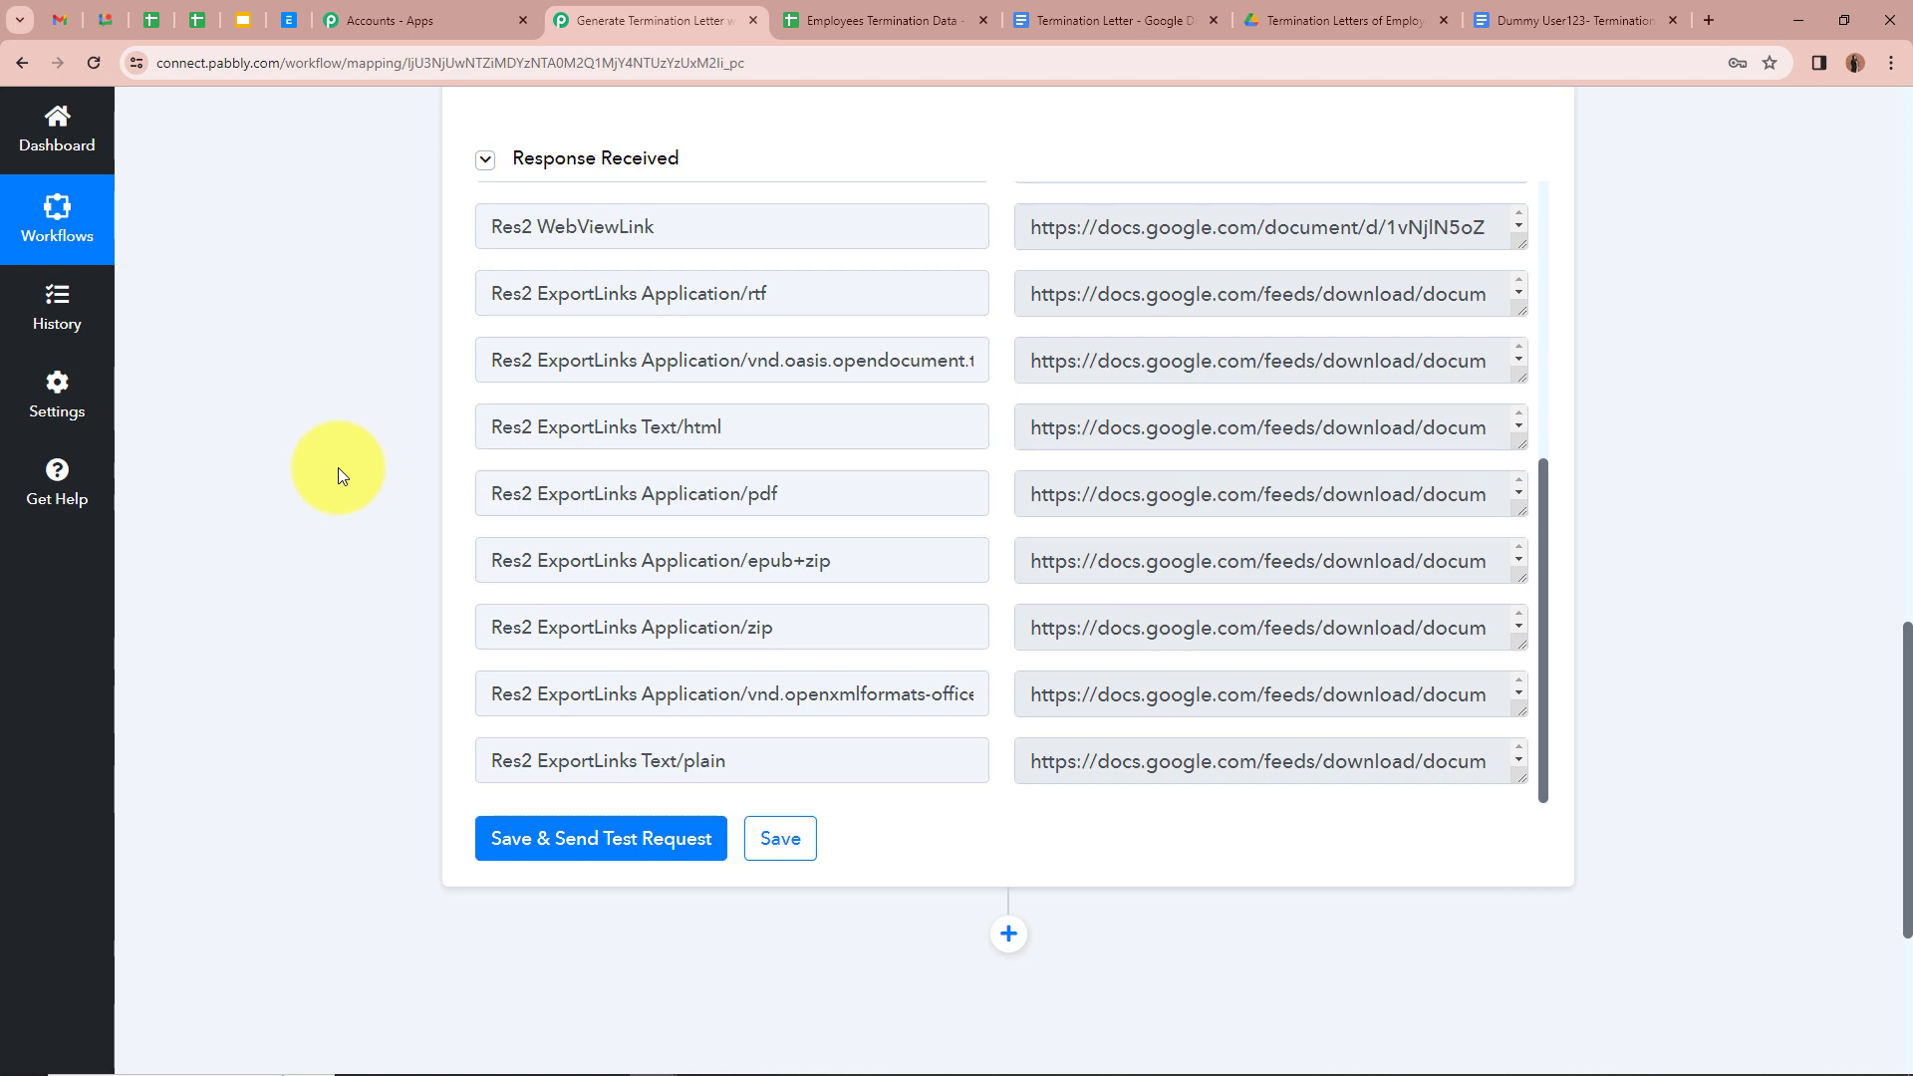
scroll(1109, 503, "down", 3)
scroll(1109, 504, "up", 3)
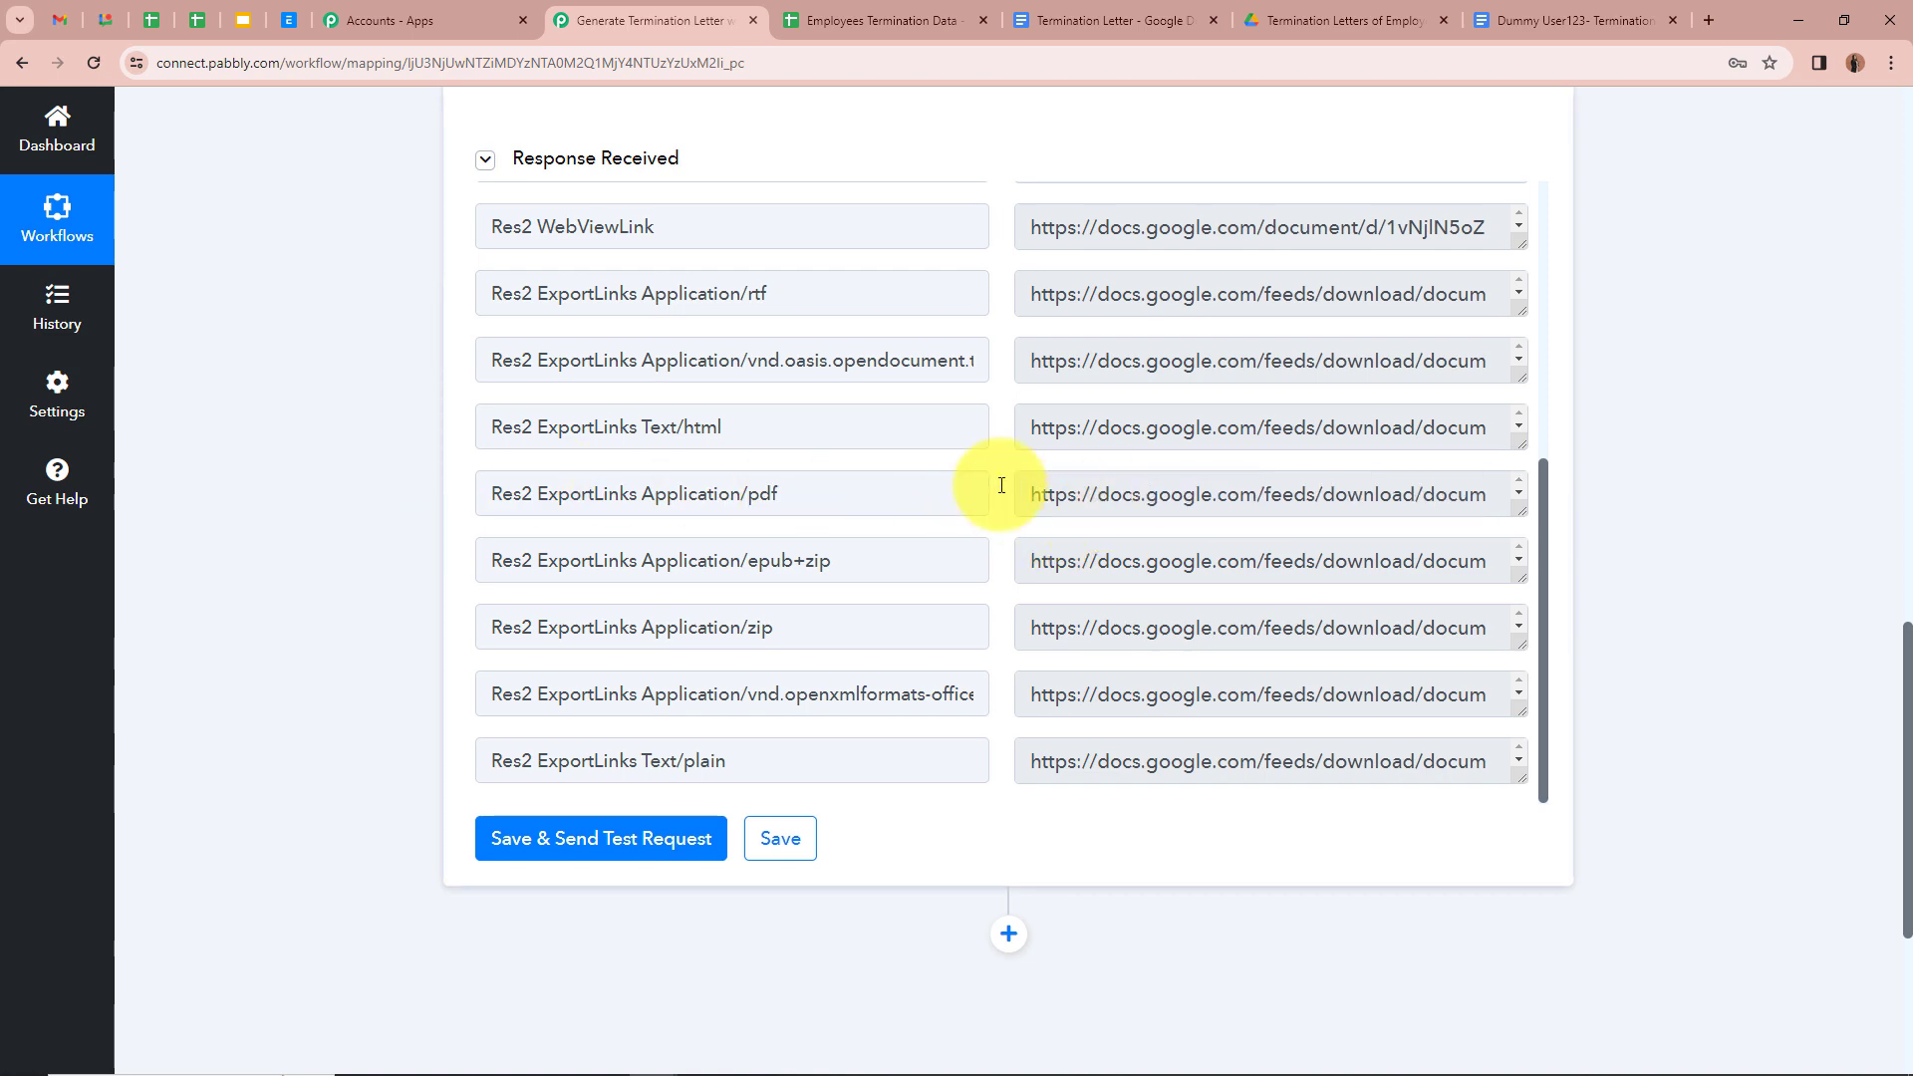
scroll(402, 433, "up", 10)
left_click(1445, 559)
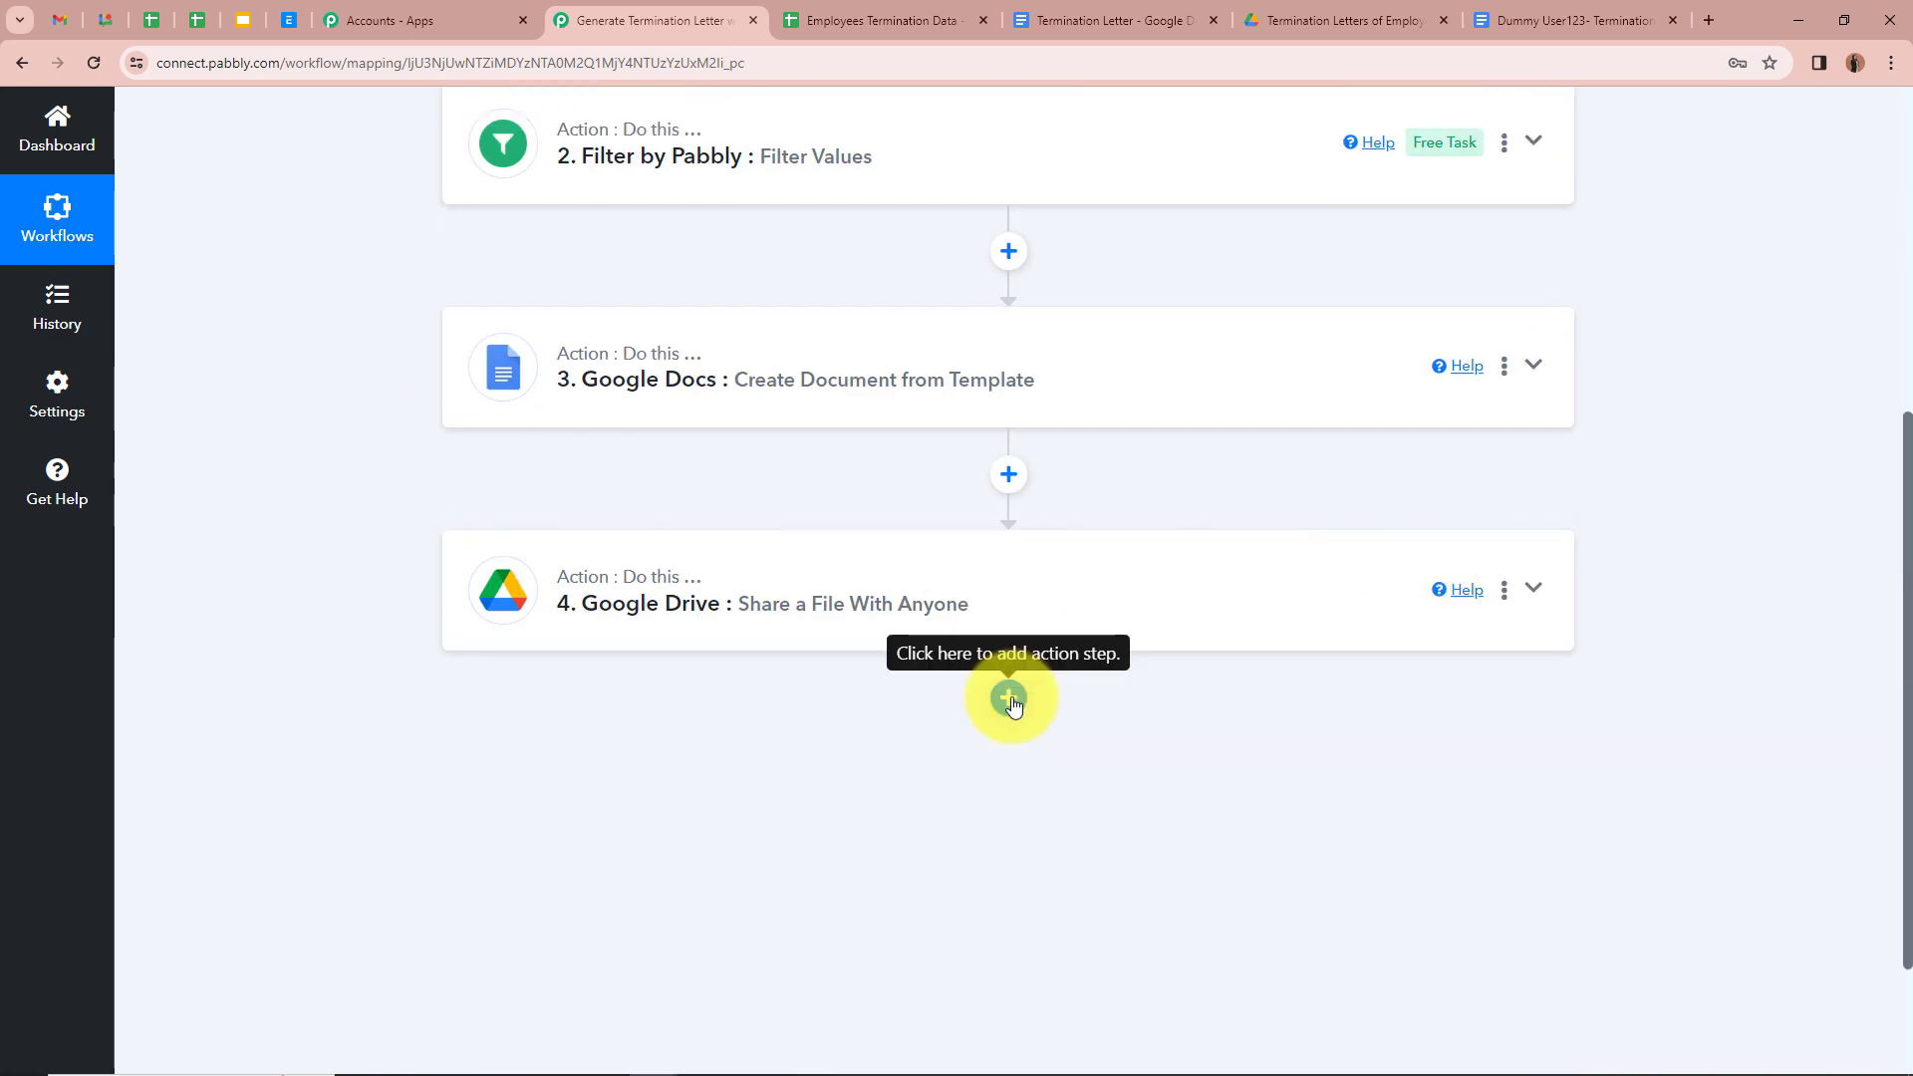
Step: Add a fifth step using Gmail's Send Email action and begin its account connection
left_click(1010, 699)
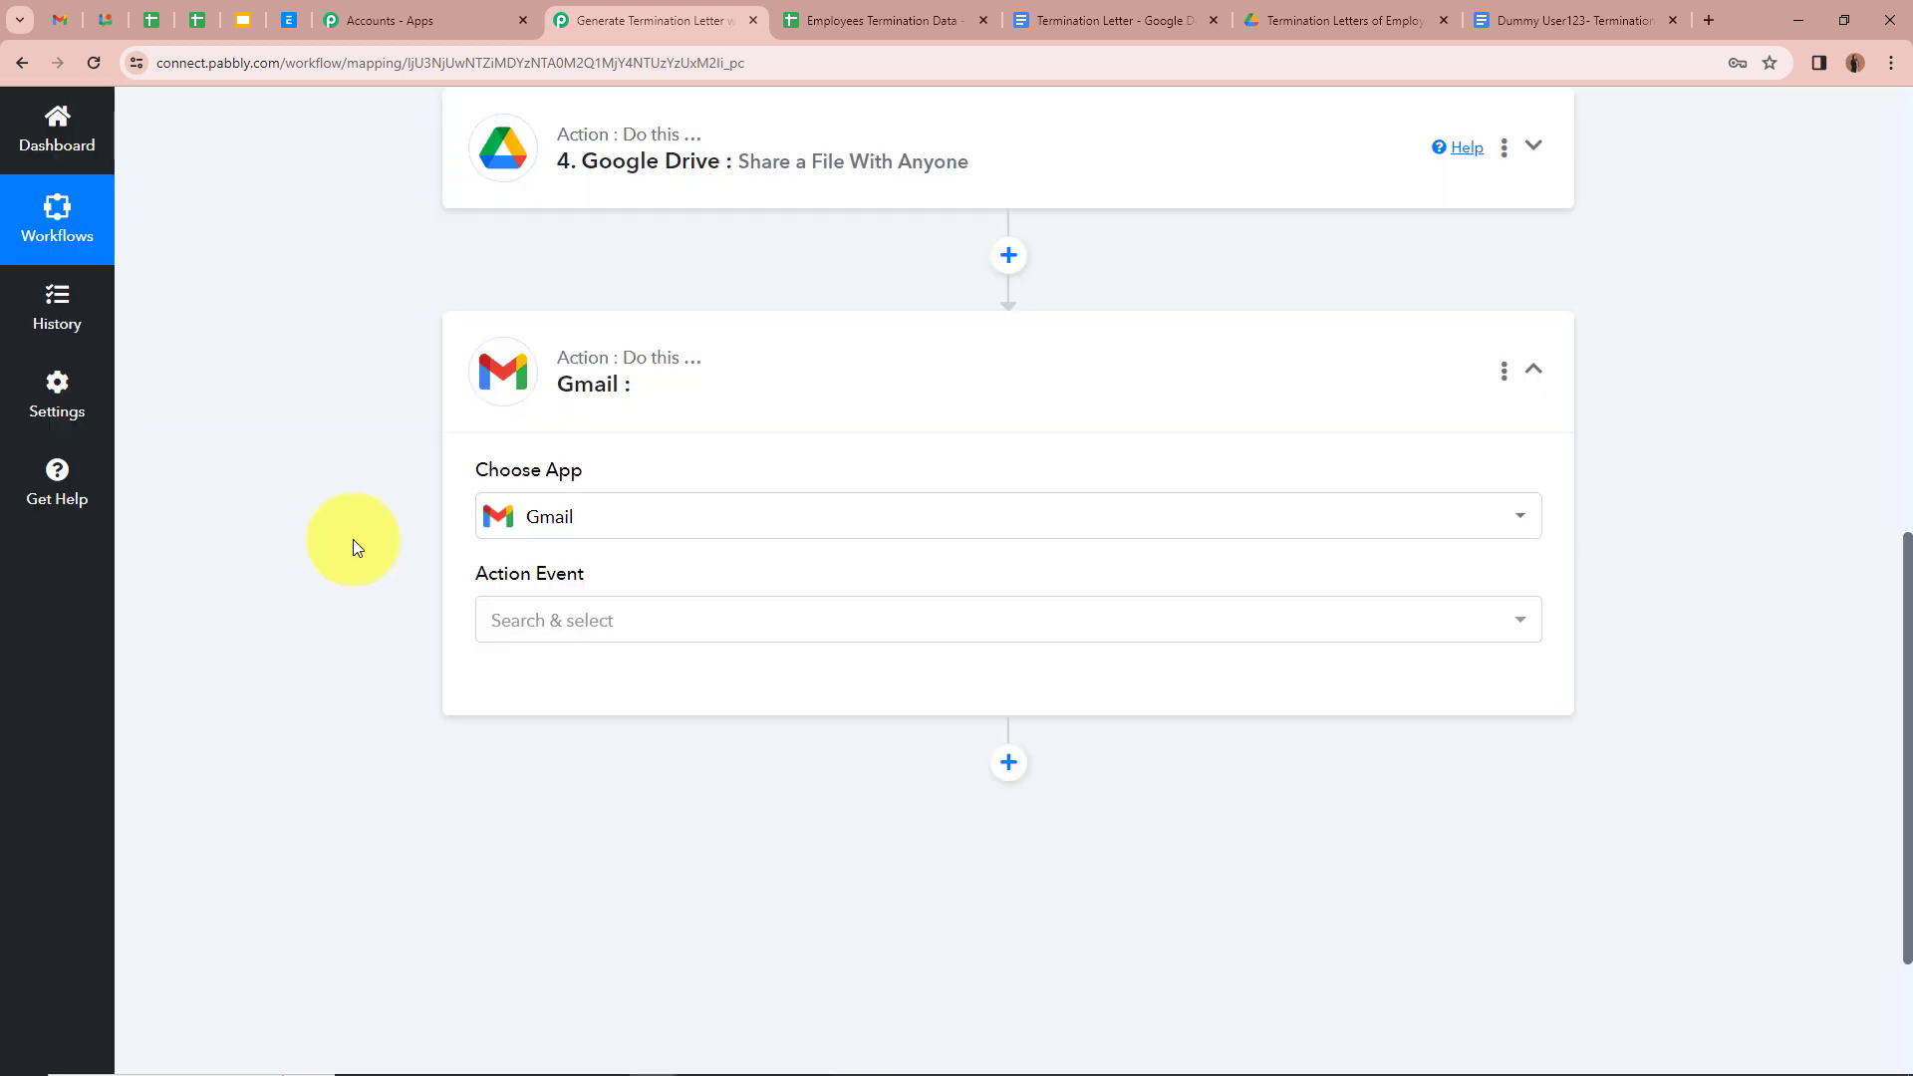
left_click(855, 34)
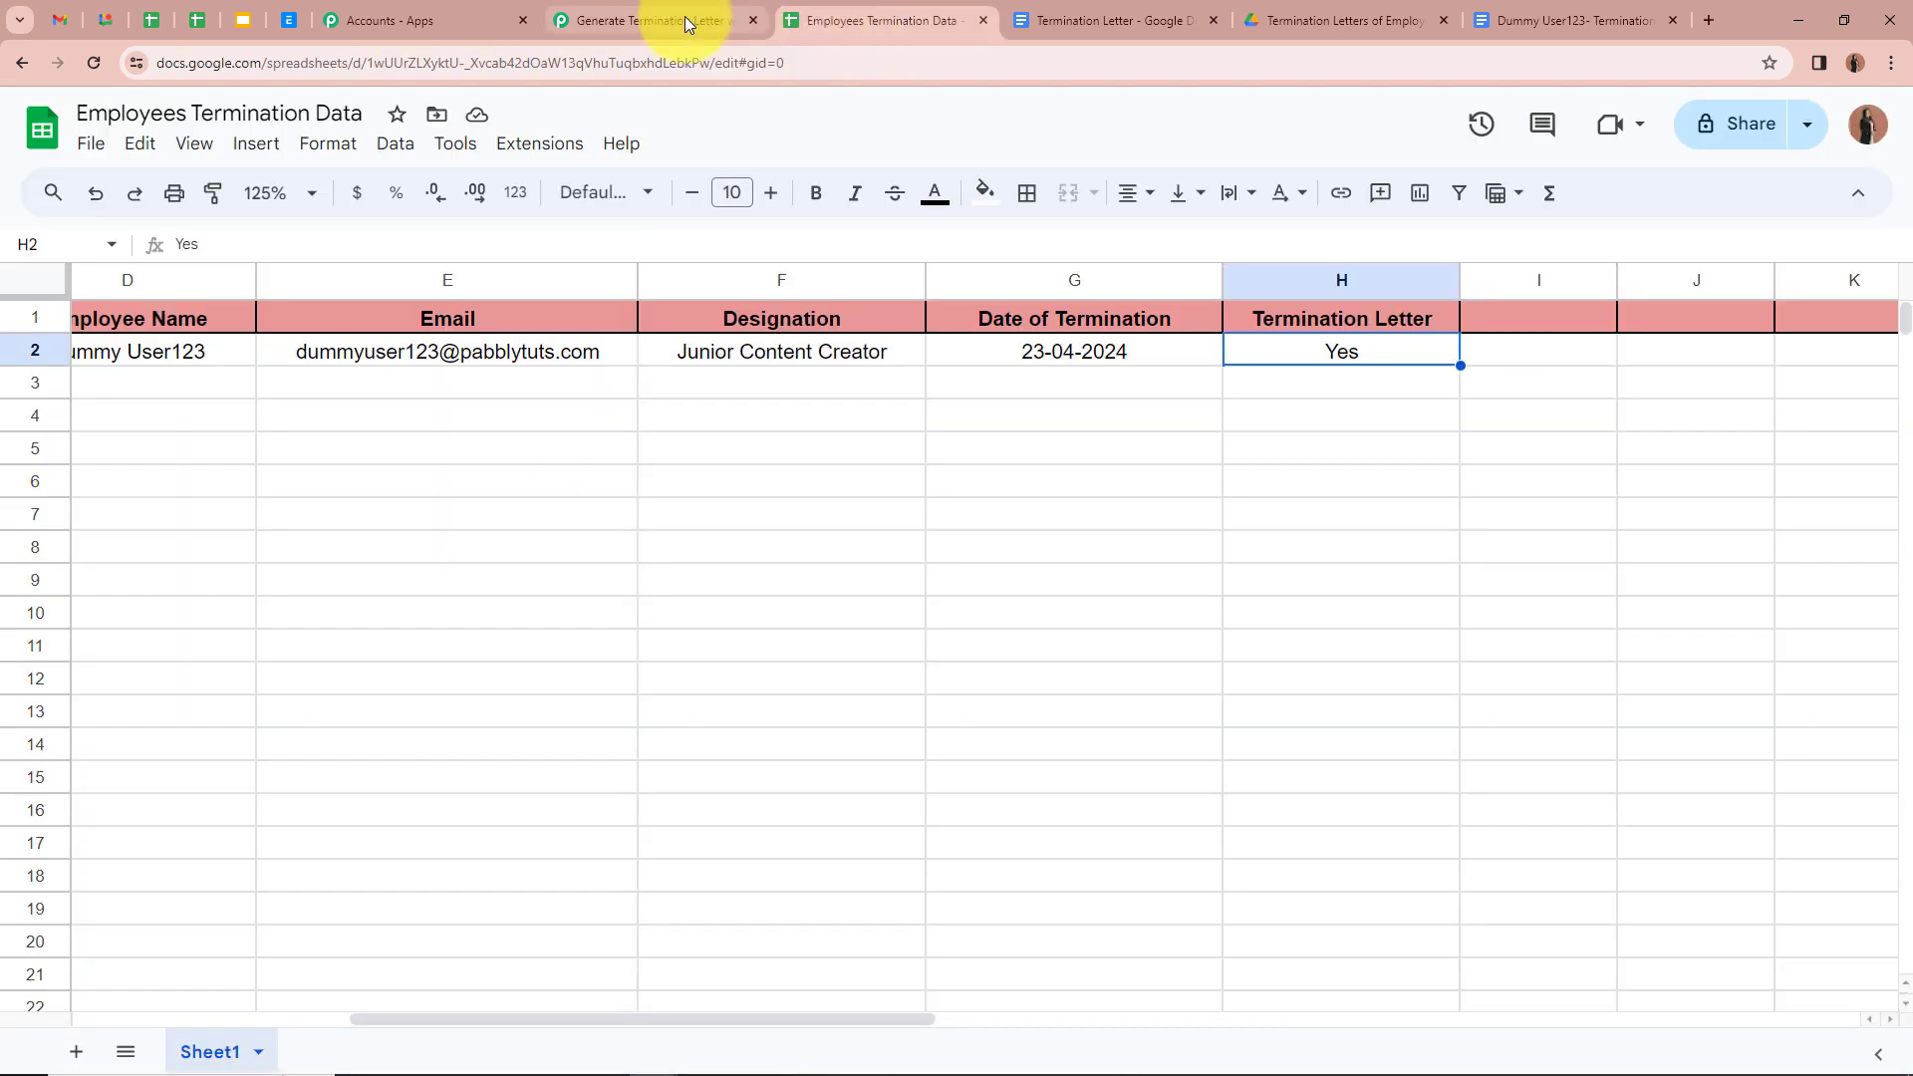
left_click(684, 18)
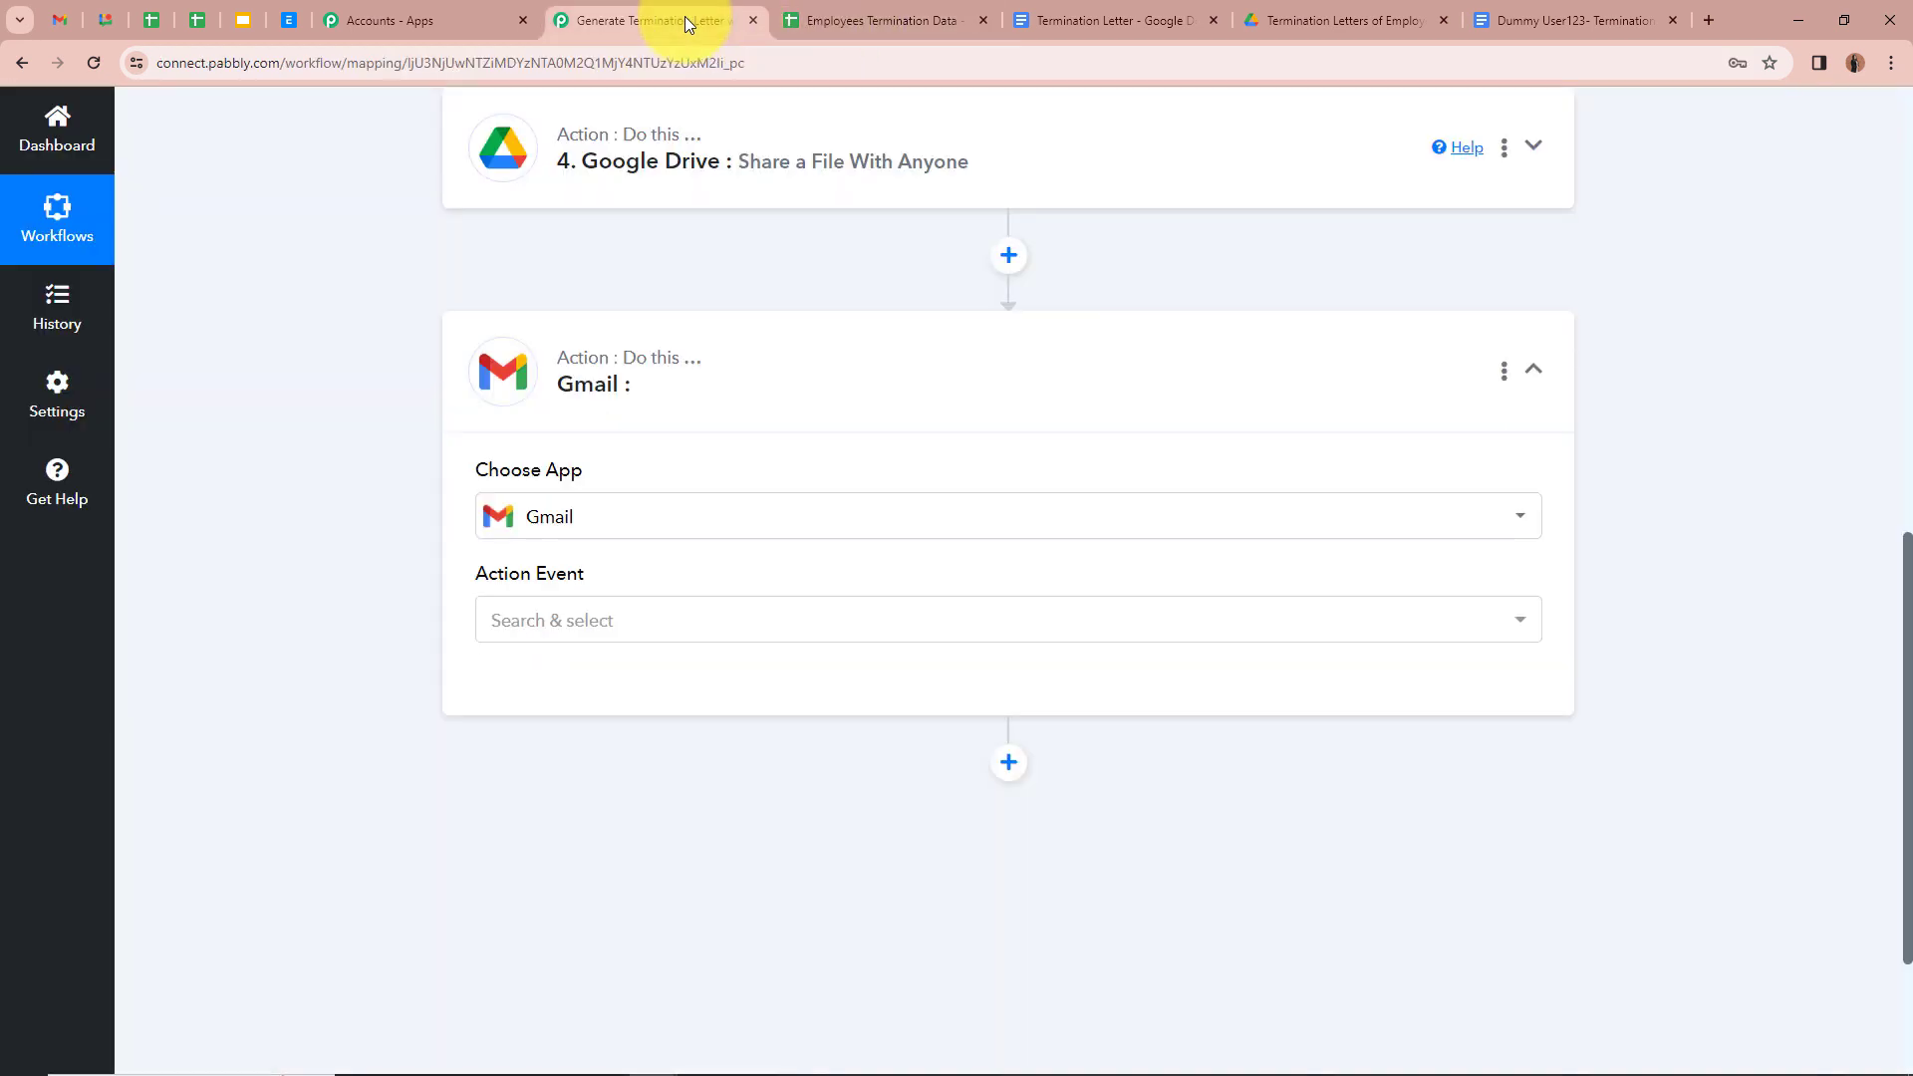
left_click(671, 619)
left_click(632, 757)
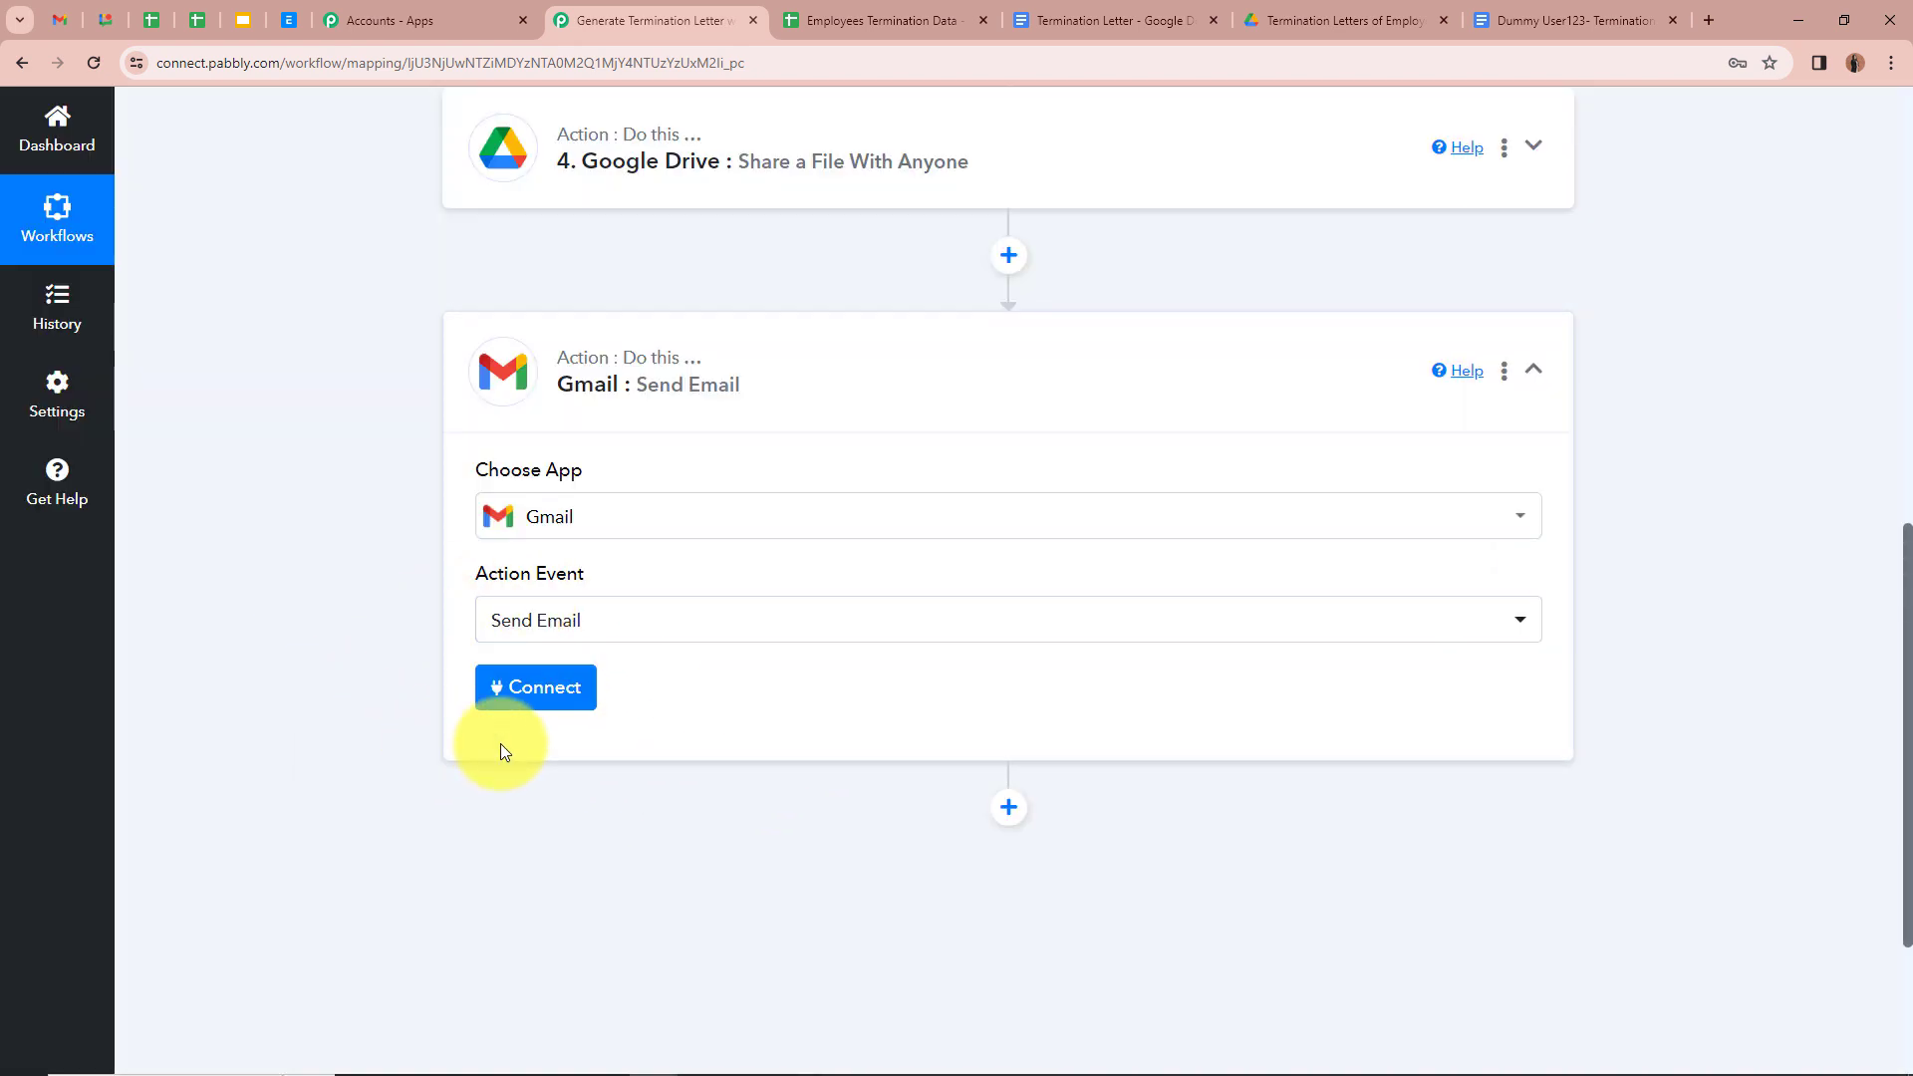
left_click(528, 693)
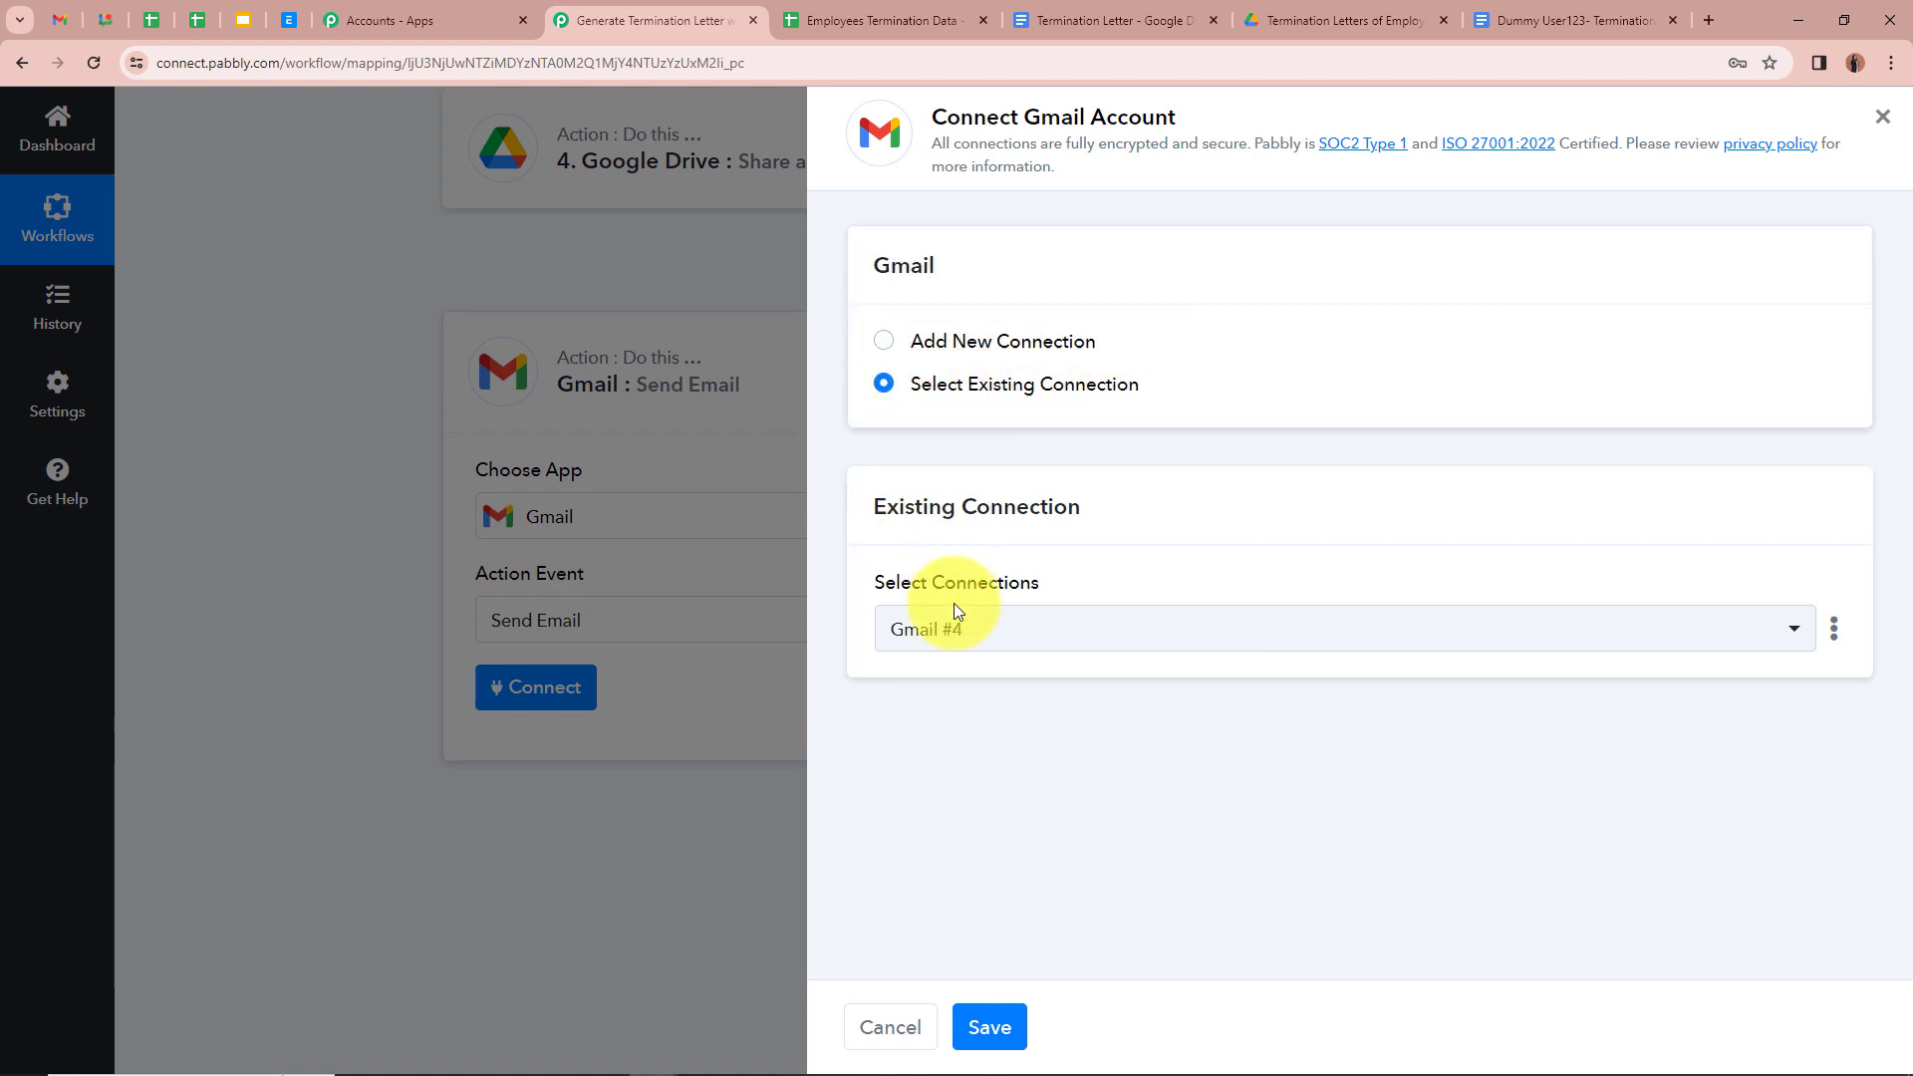
Step: Save the Gmail step with the existing Gmail #4 connection
left_click(993, 1021)
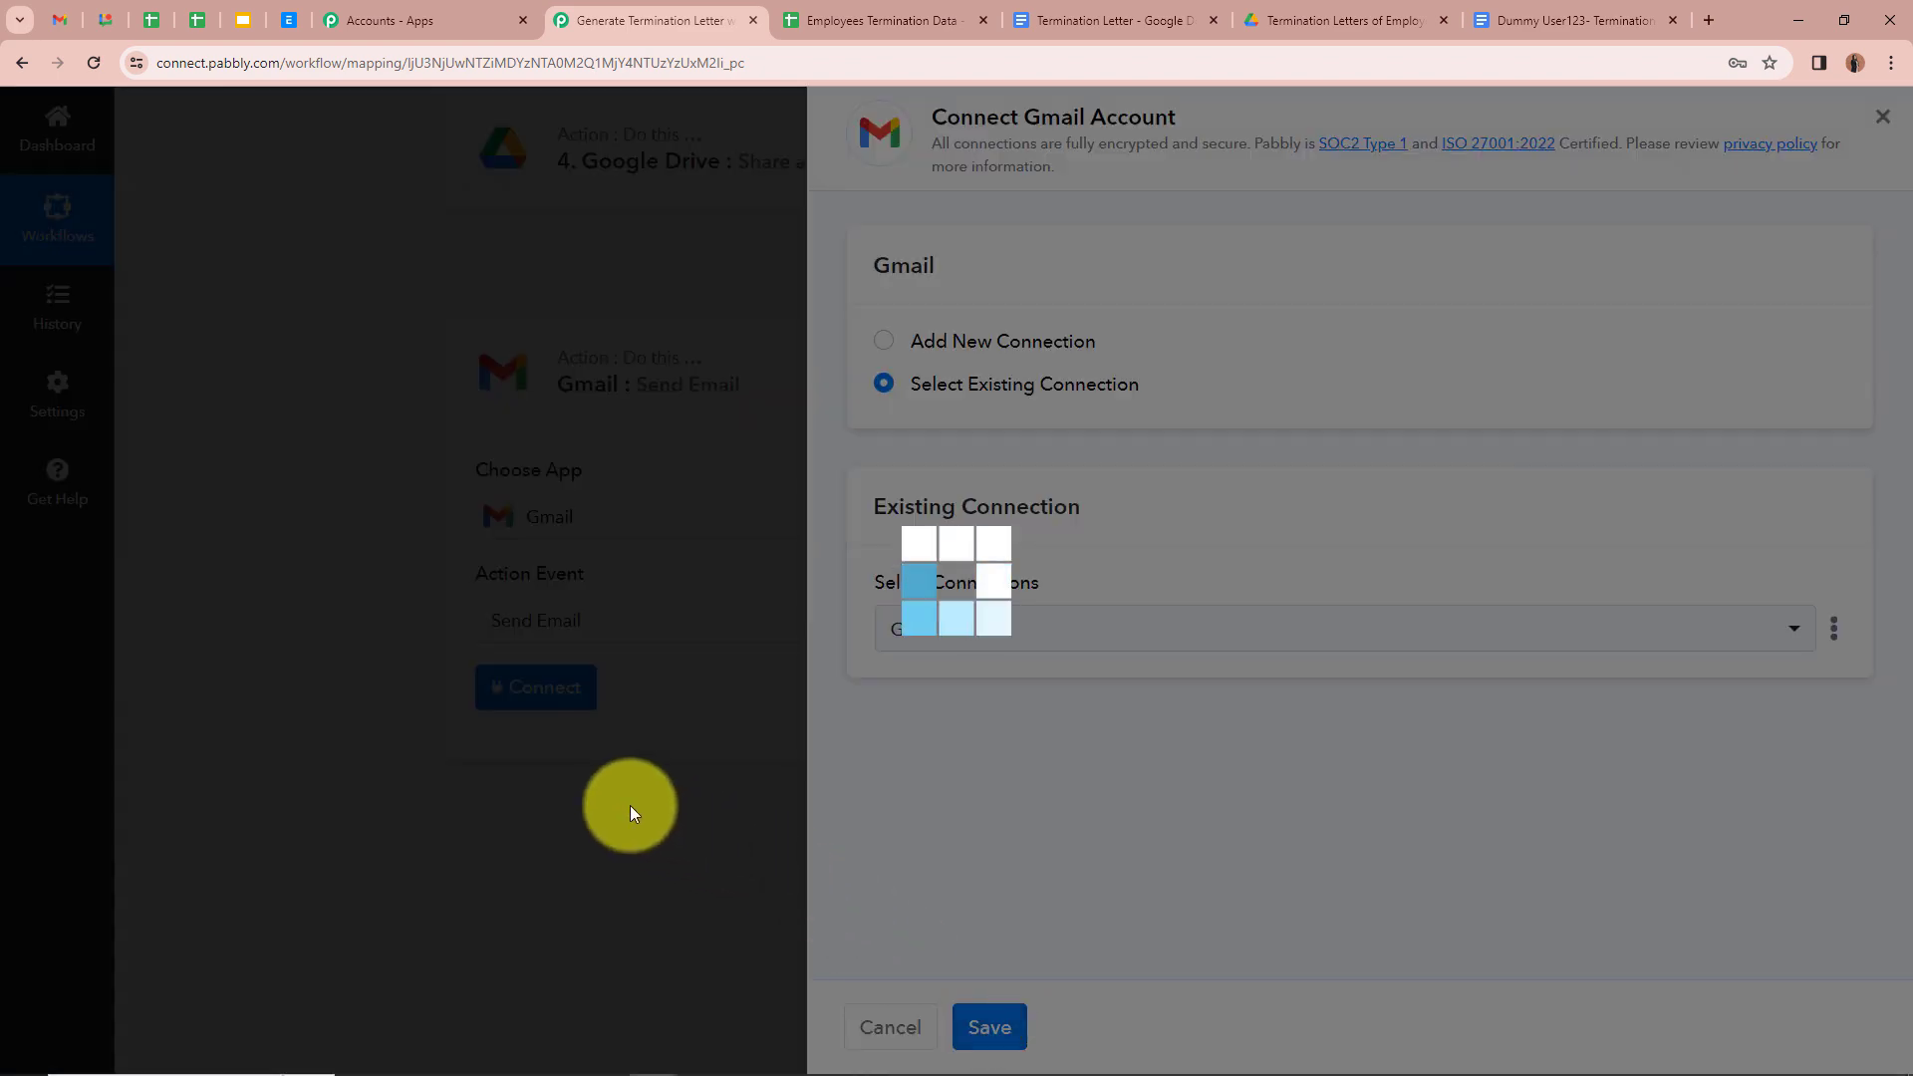
scroll(369, 696, "down", 2)
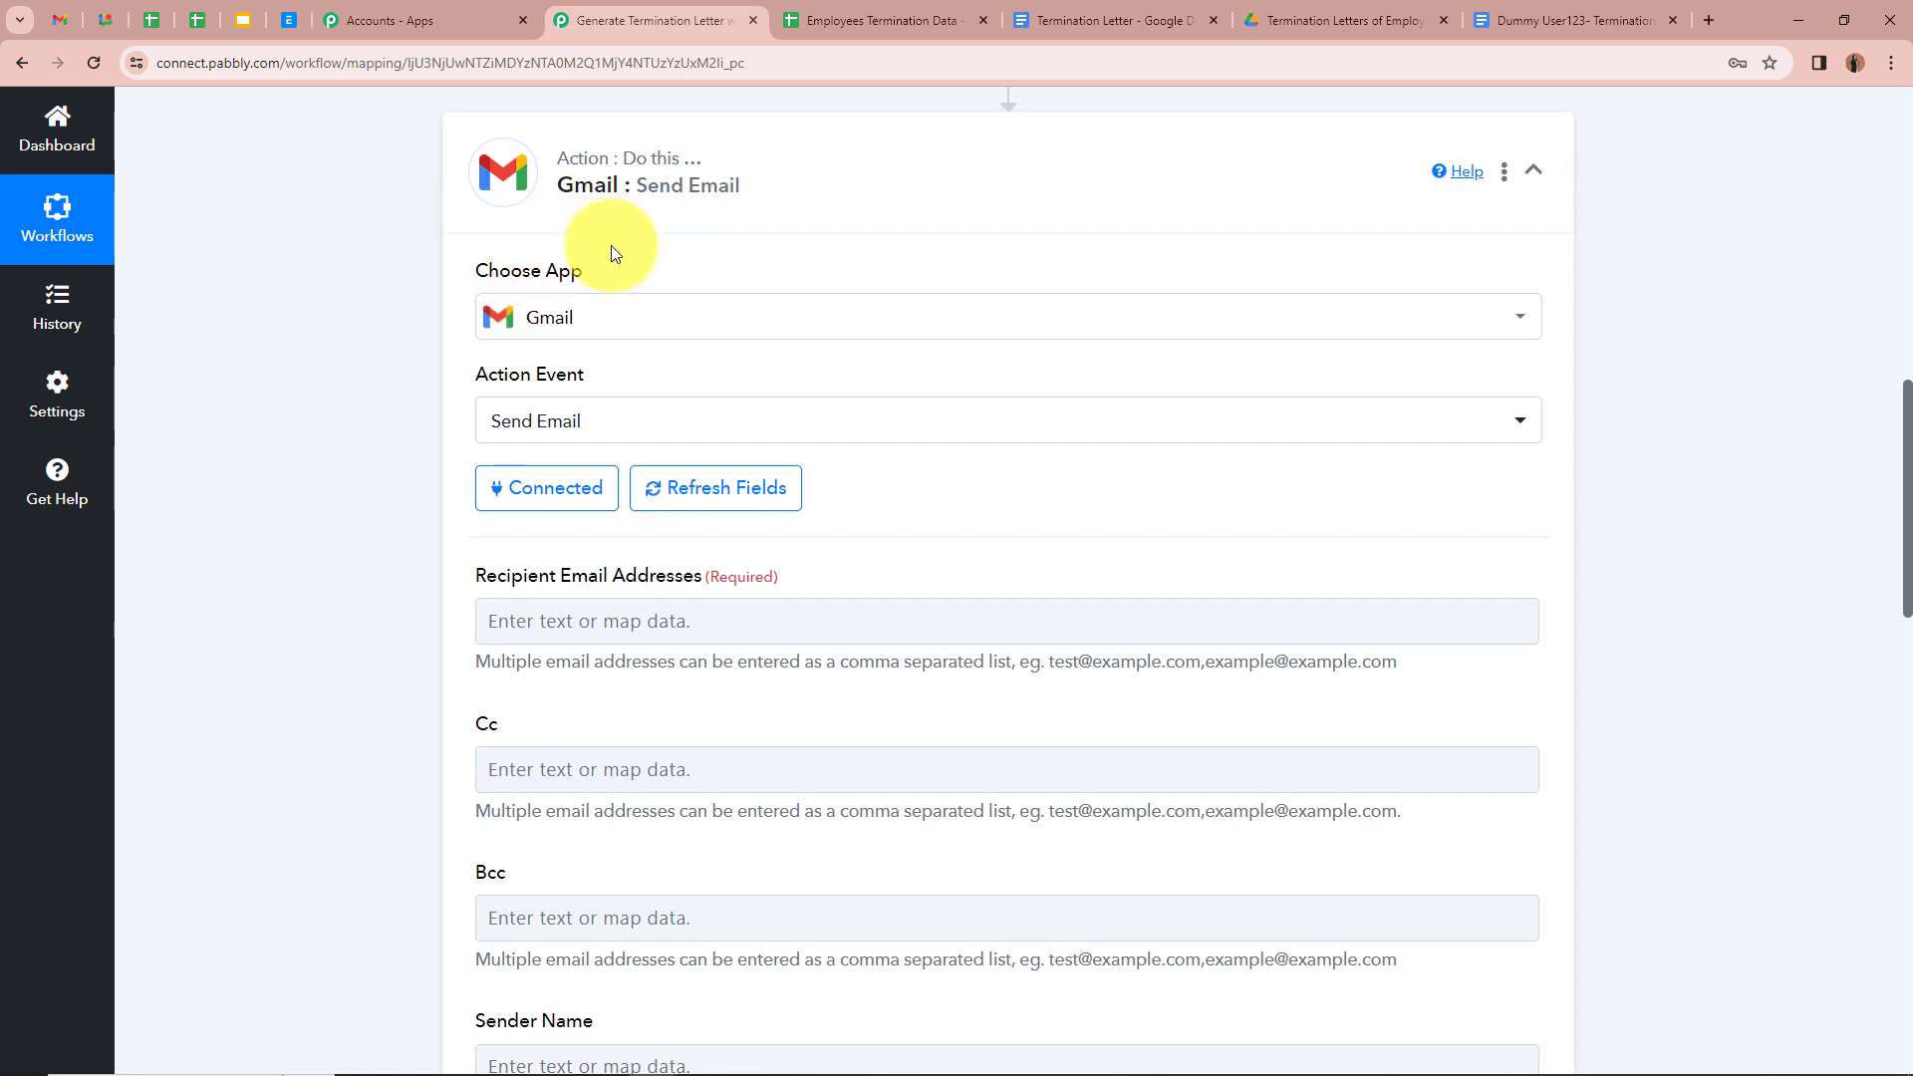
scroll(474, 518, "down", 2)
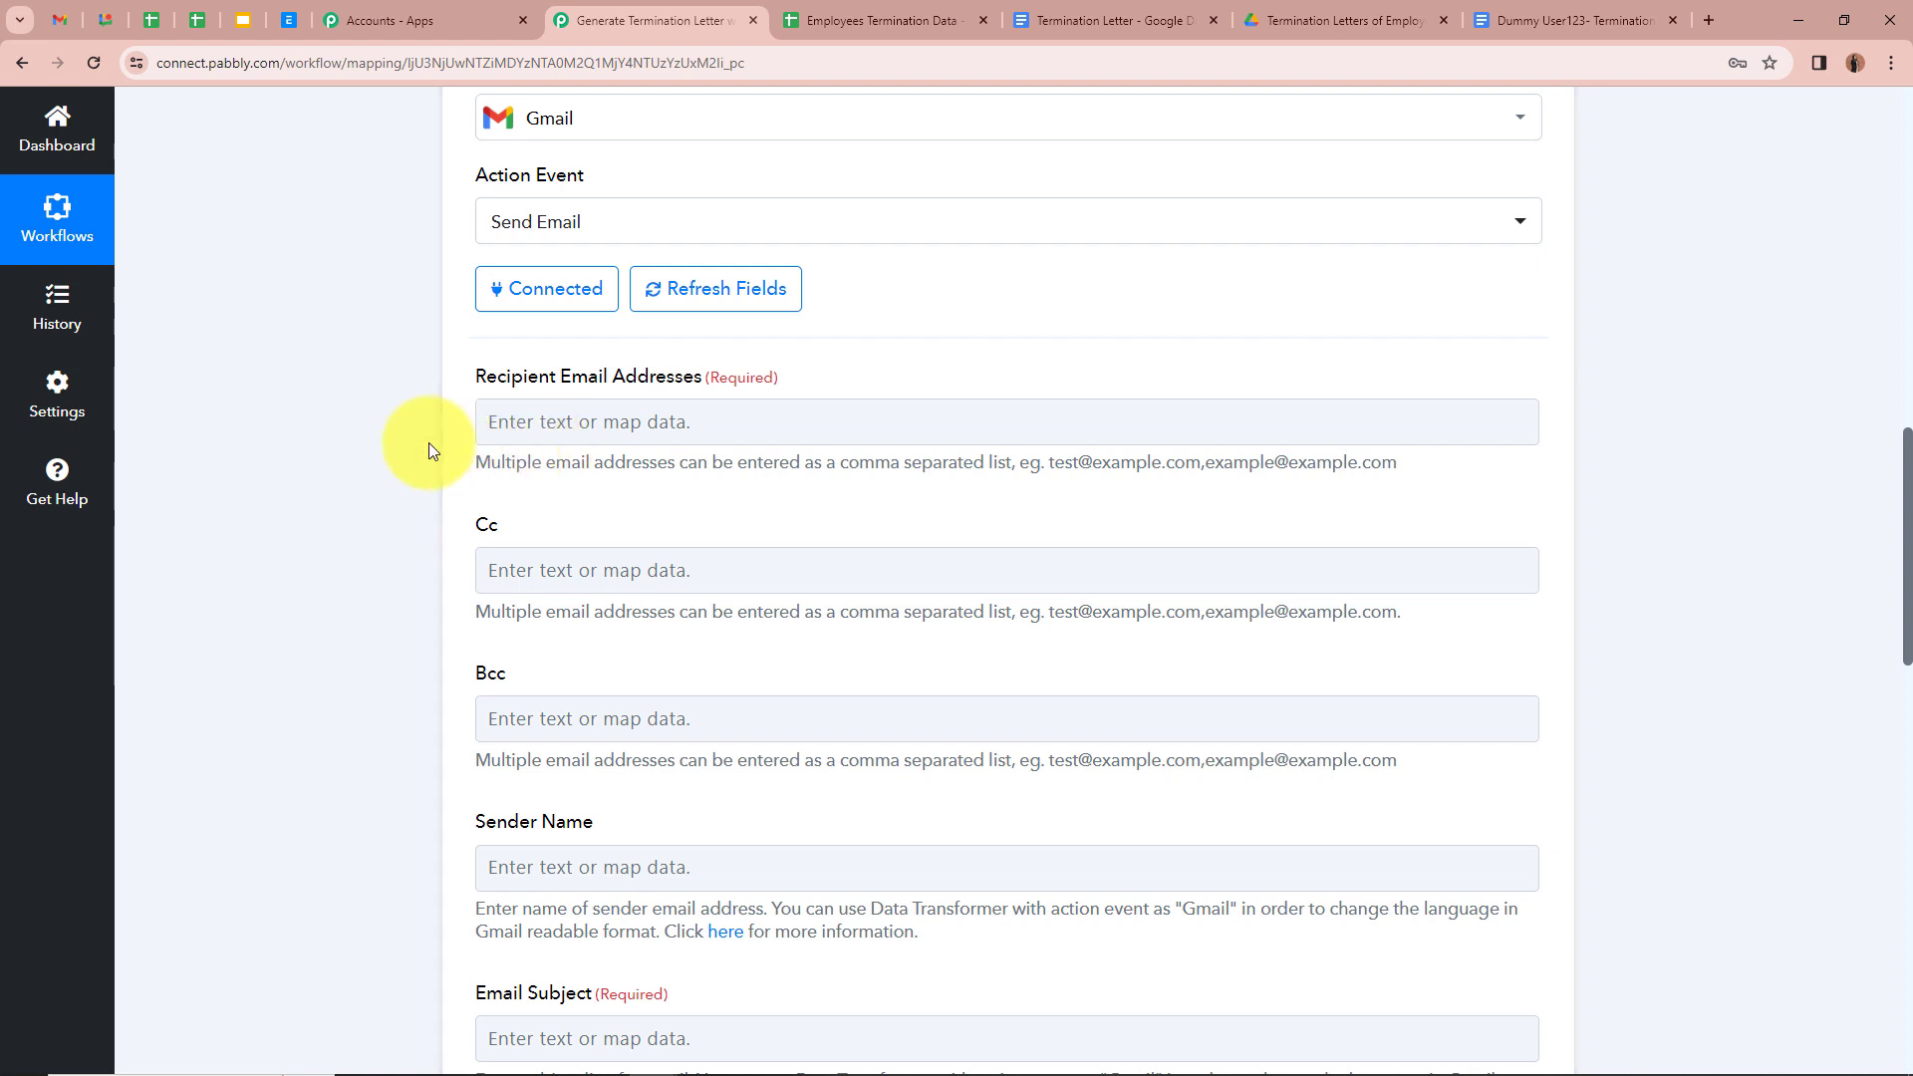
Step: Map 1. Email from the Google Sheets step into Recipient Email Addresses
left_click(513, 421)
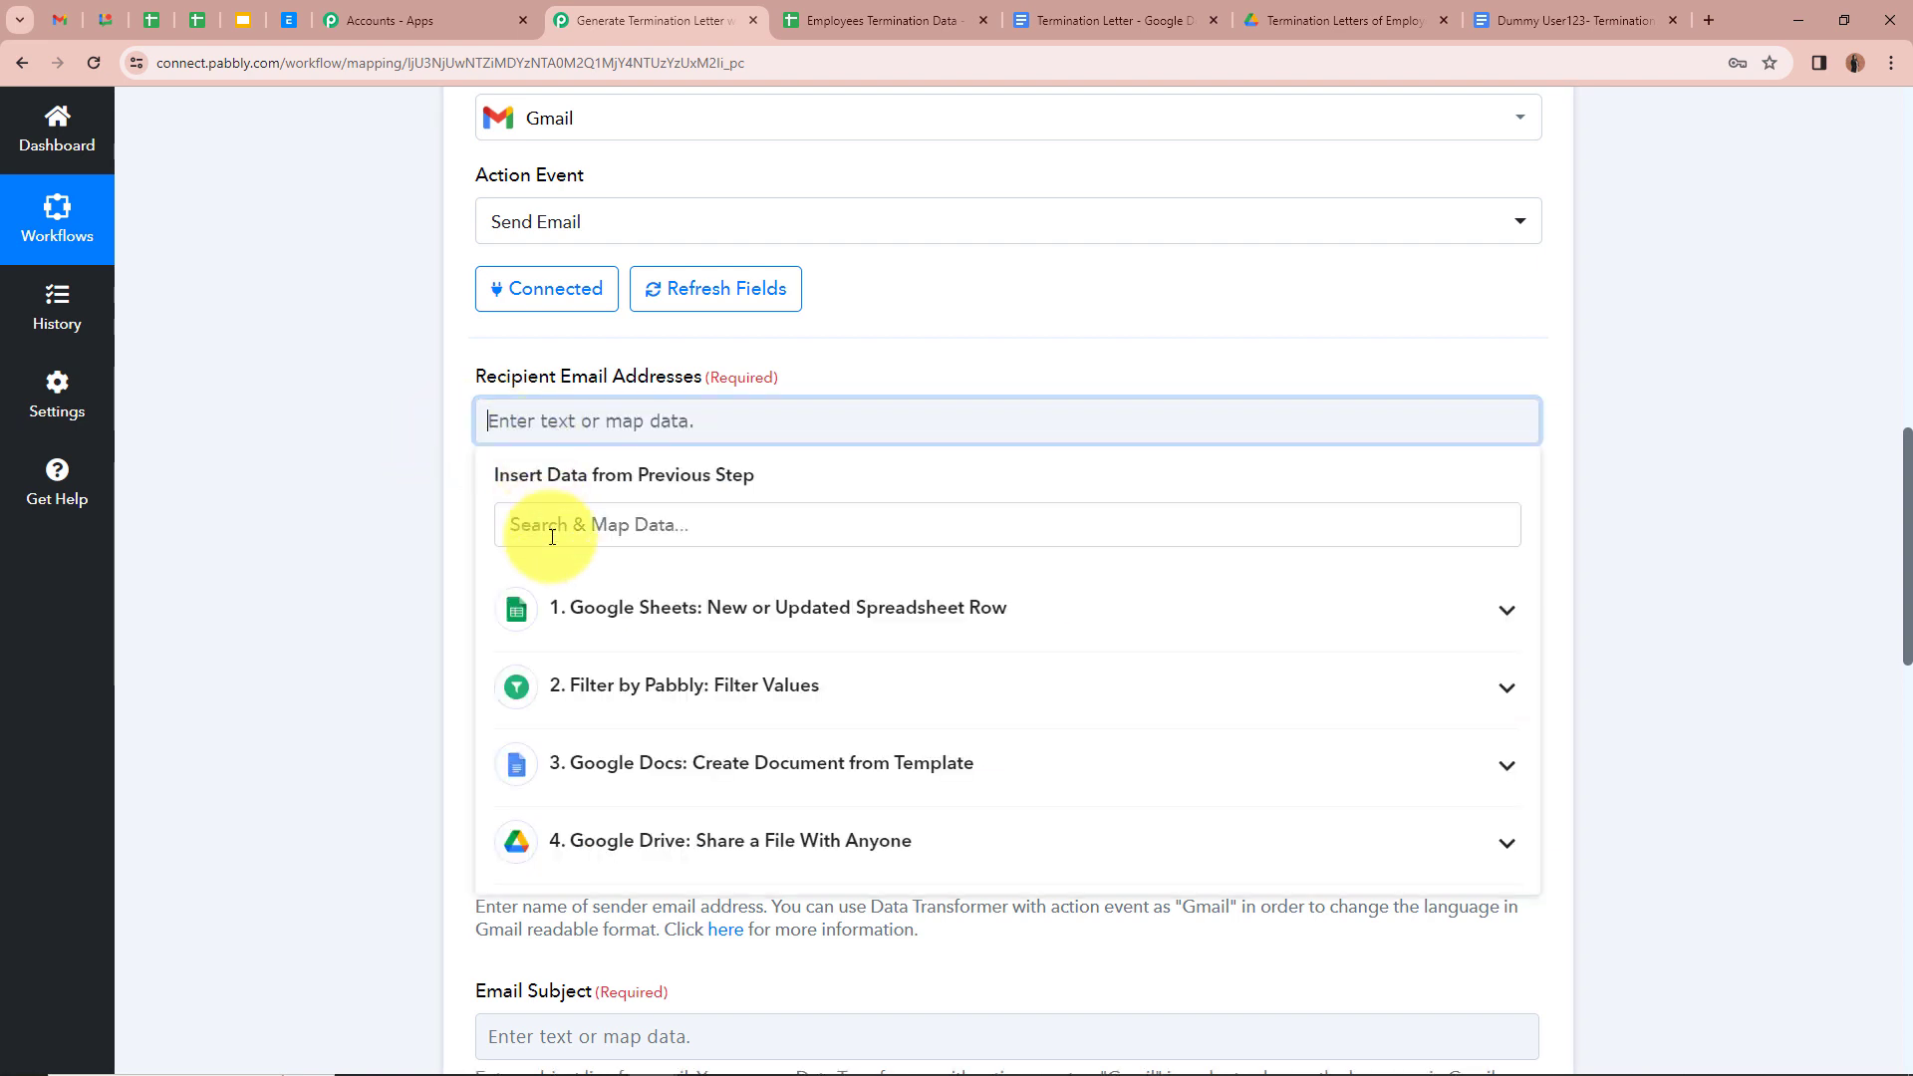
left_click(1507, 616)
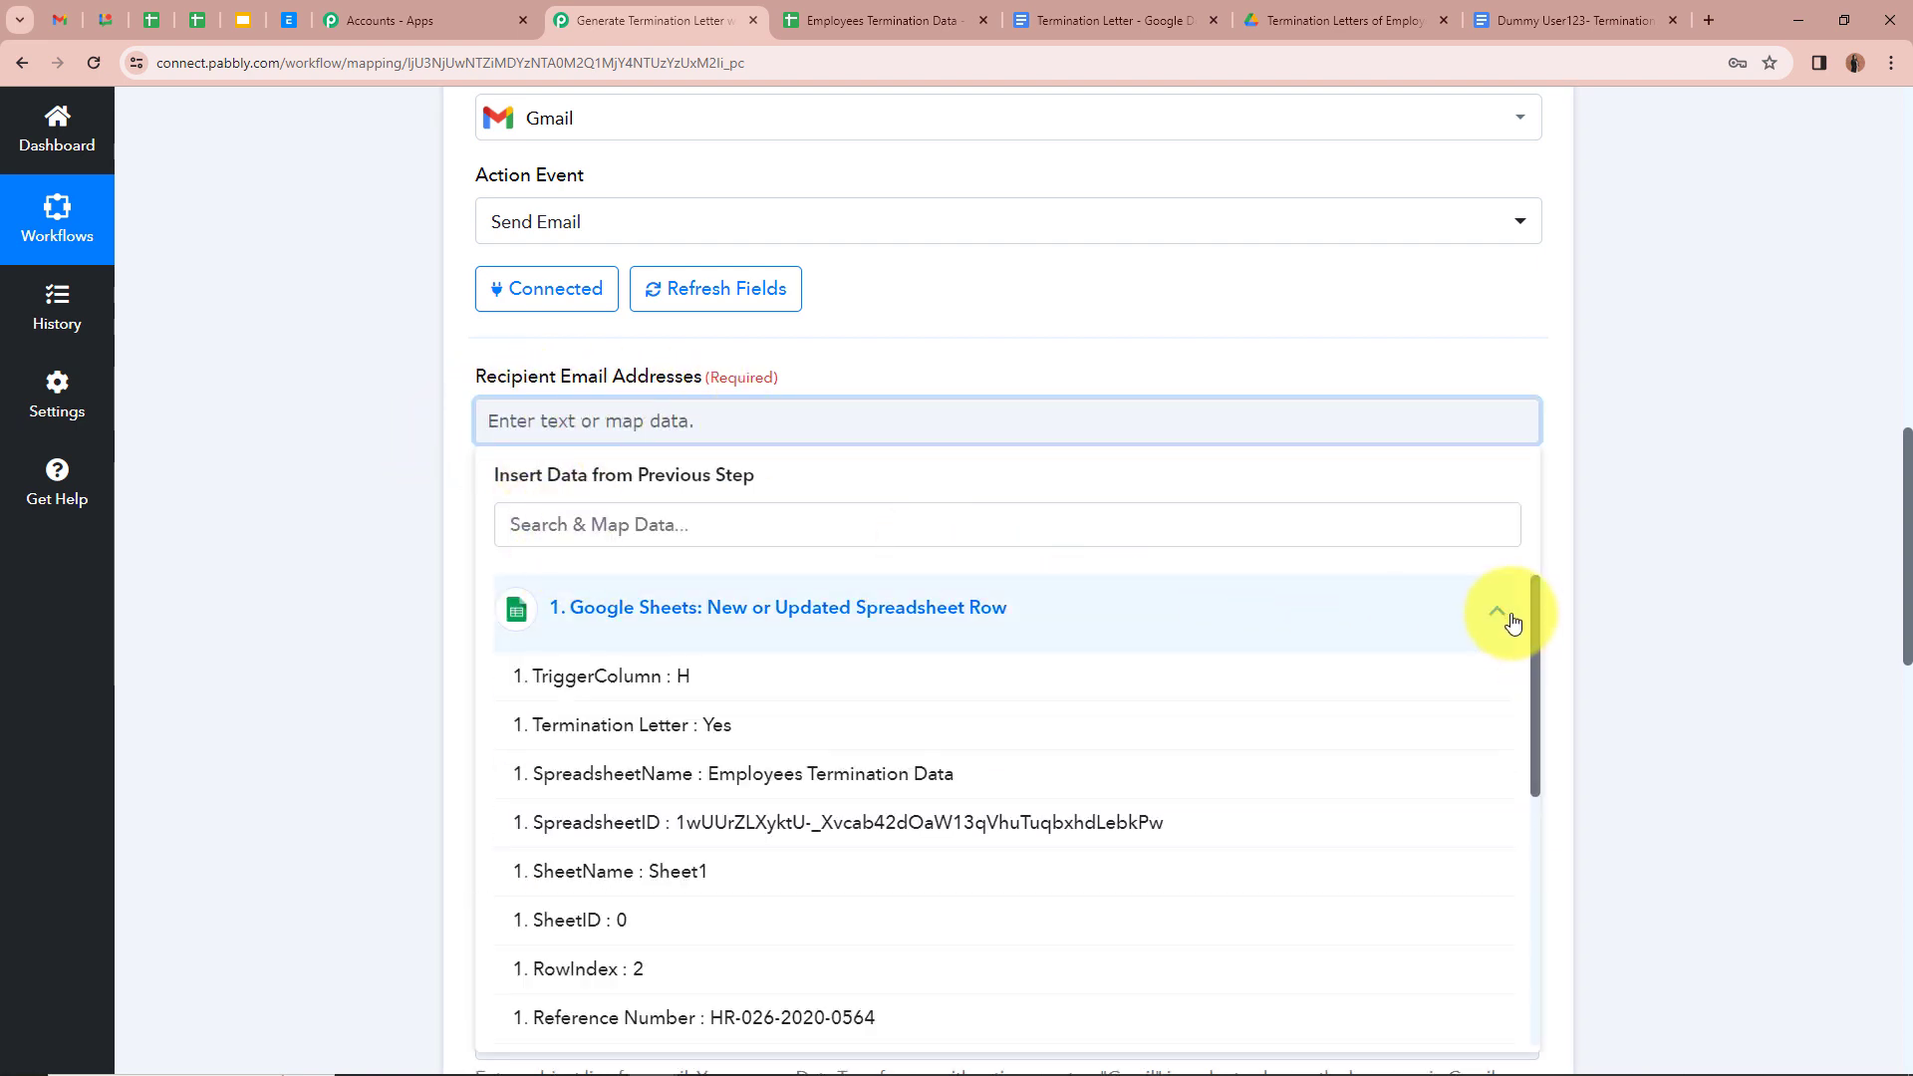
scroll(1047, 714, "down", 2)
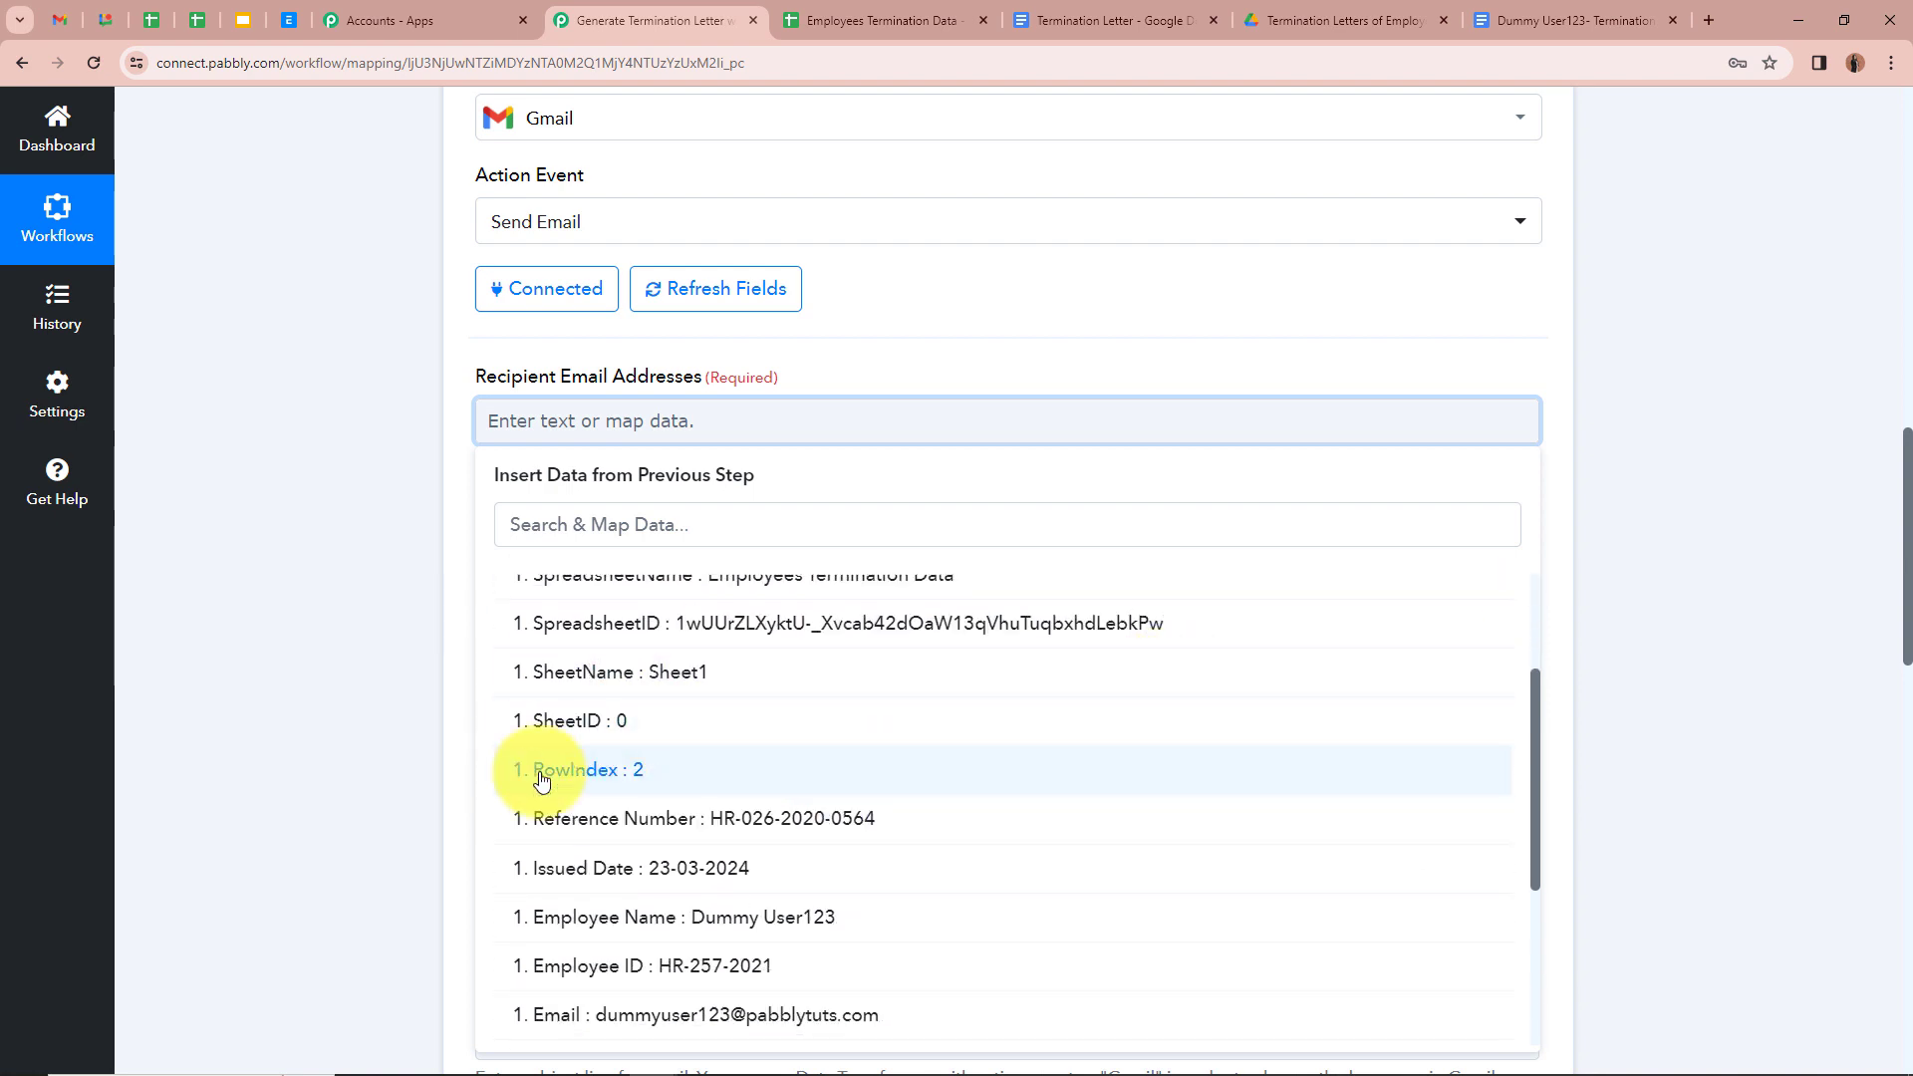
scroll(795, 842, "down", 2)
left_click(796, 842)
left_click(403, 560)
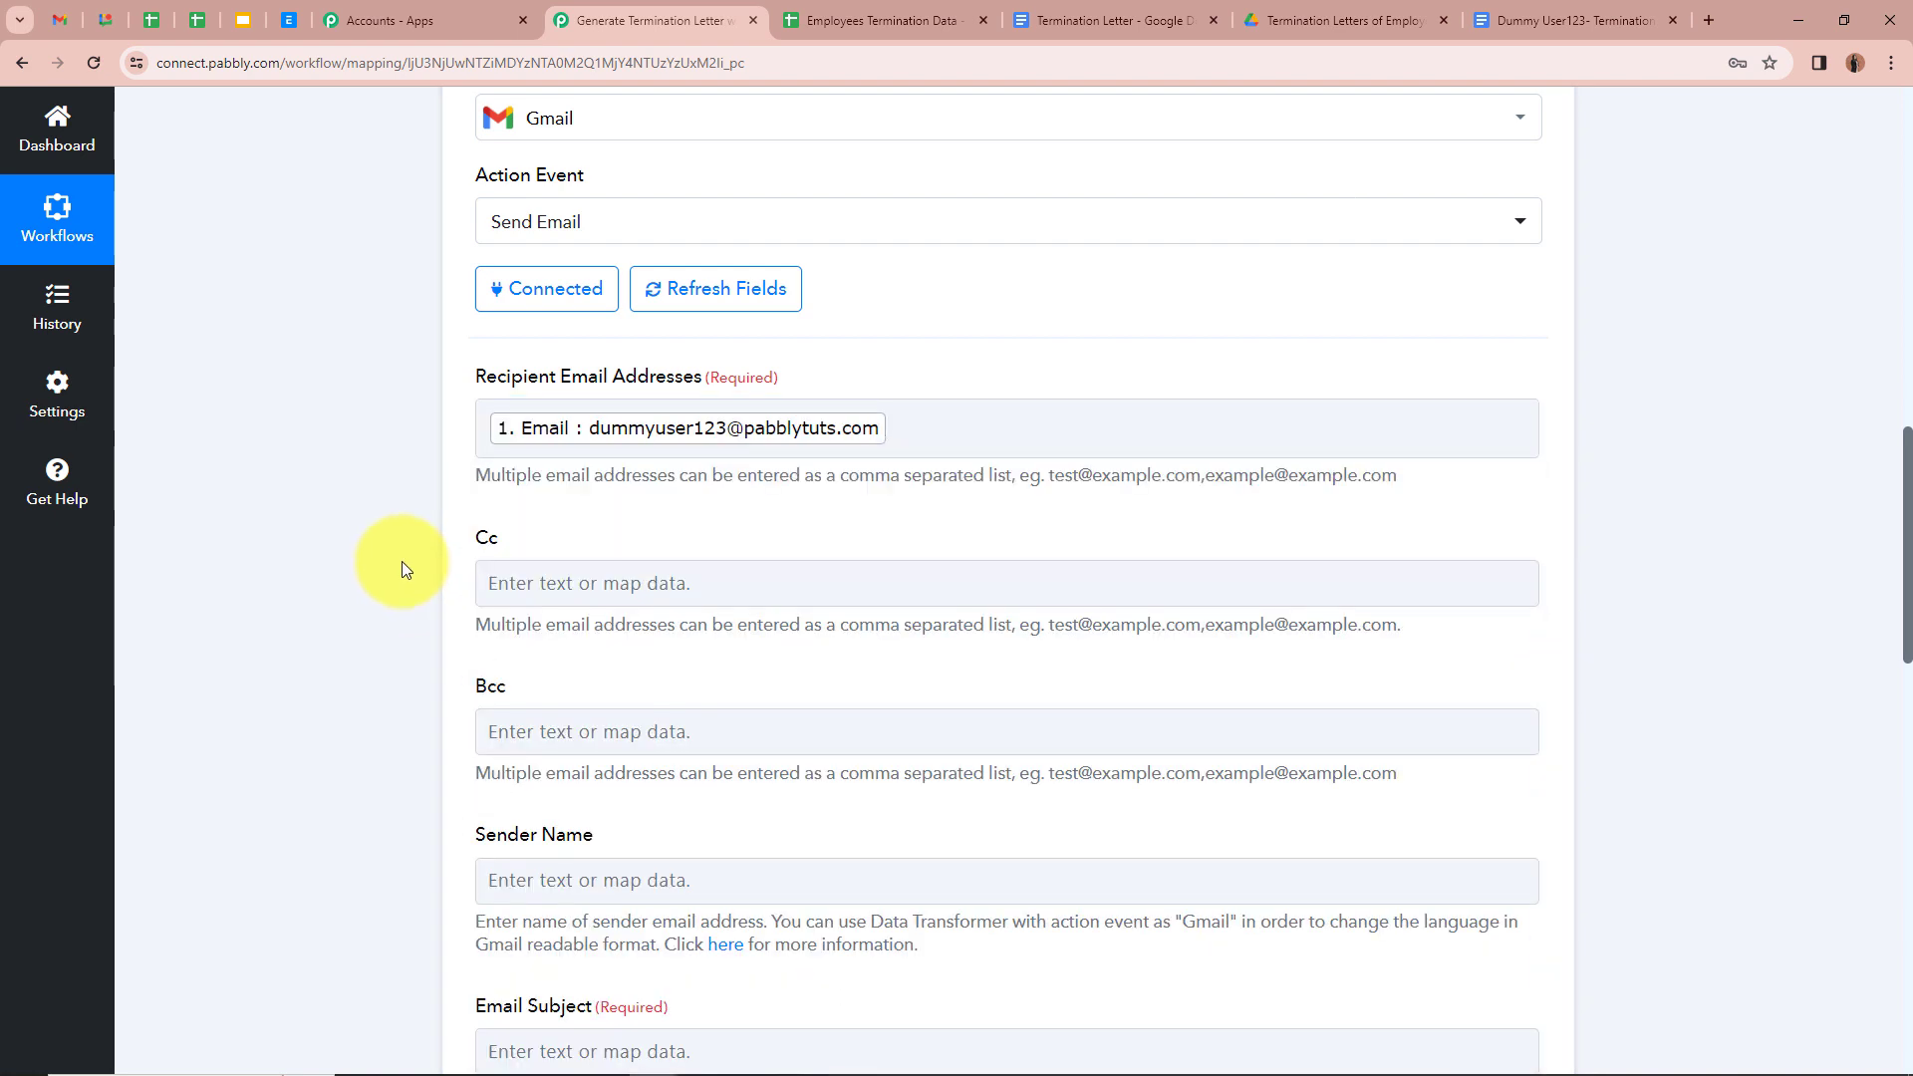
scroll(403, 560, "down", 1)
scroll(492, 344, "down", 1)
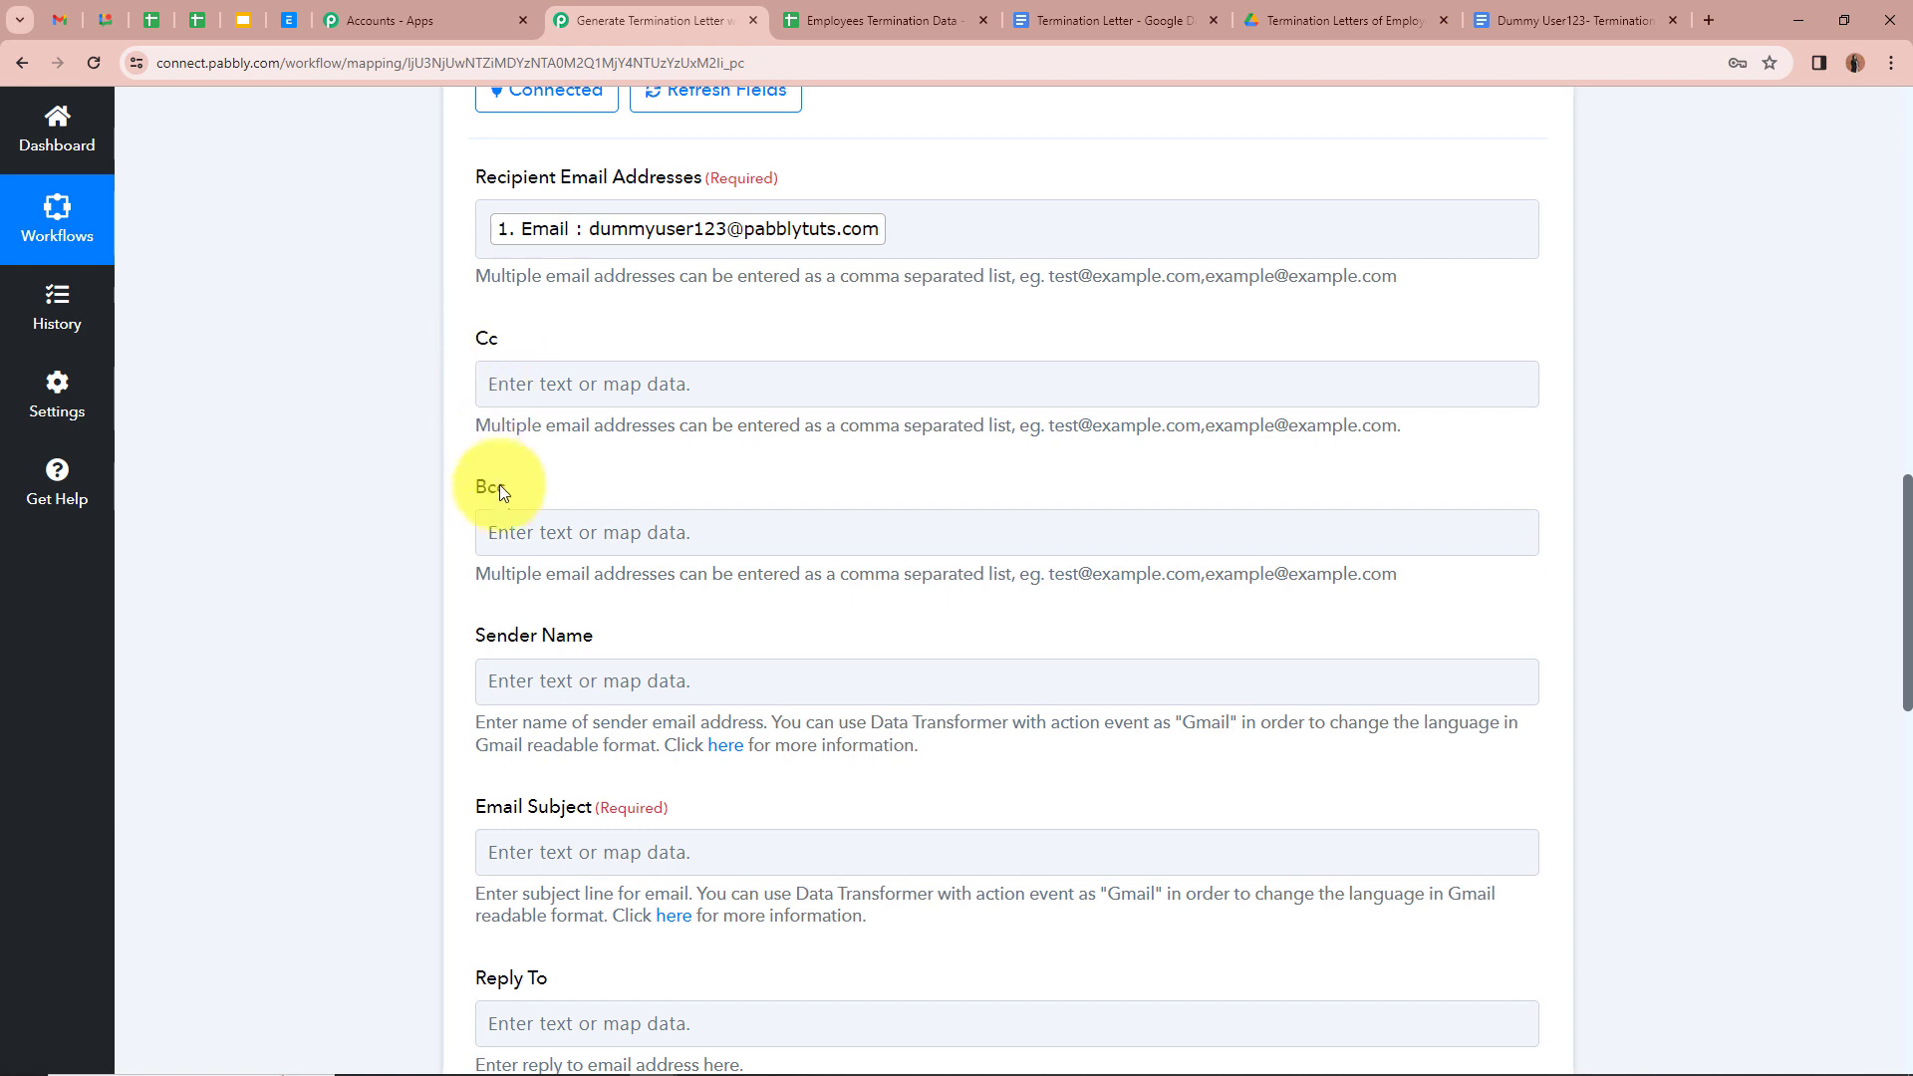
scroll(500, 504, "down", 3)
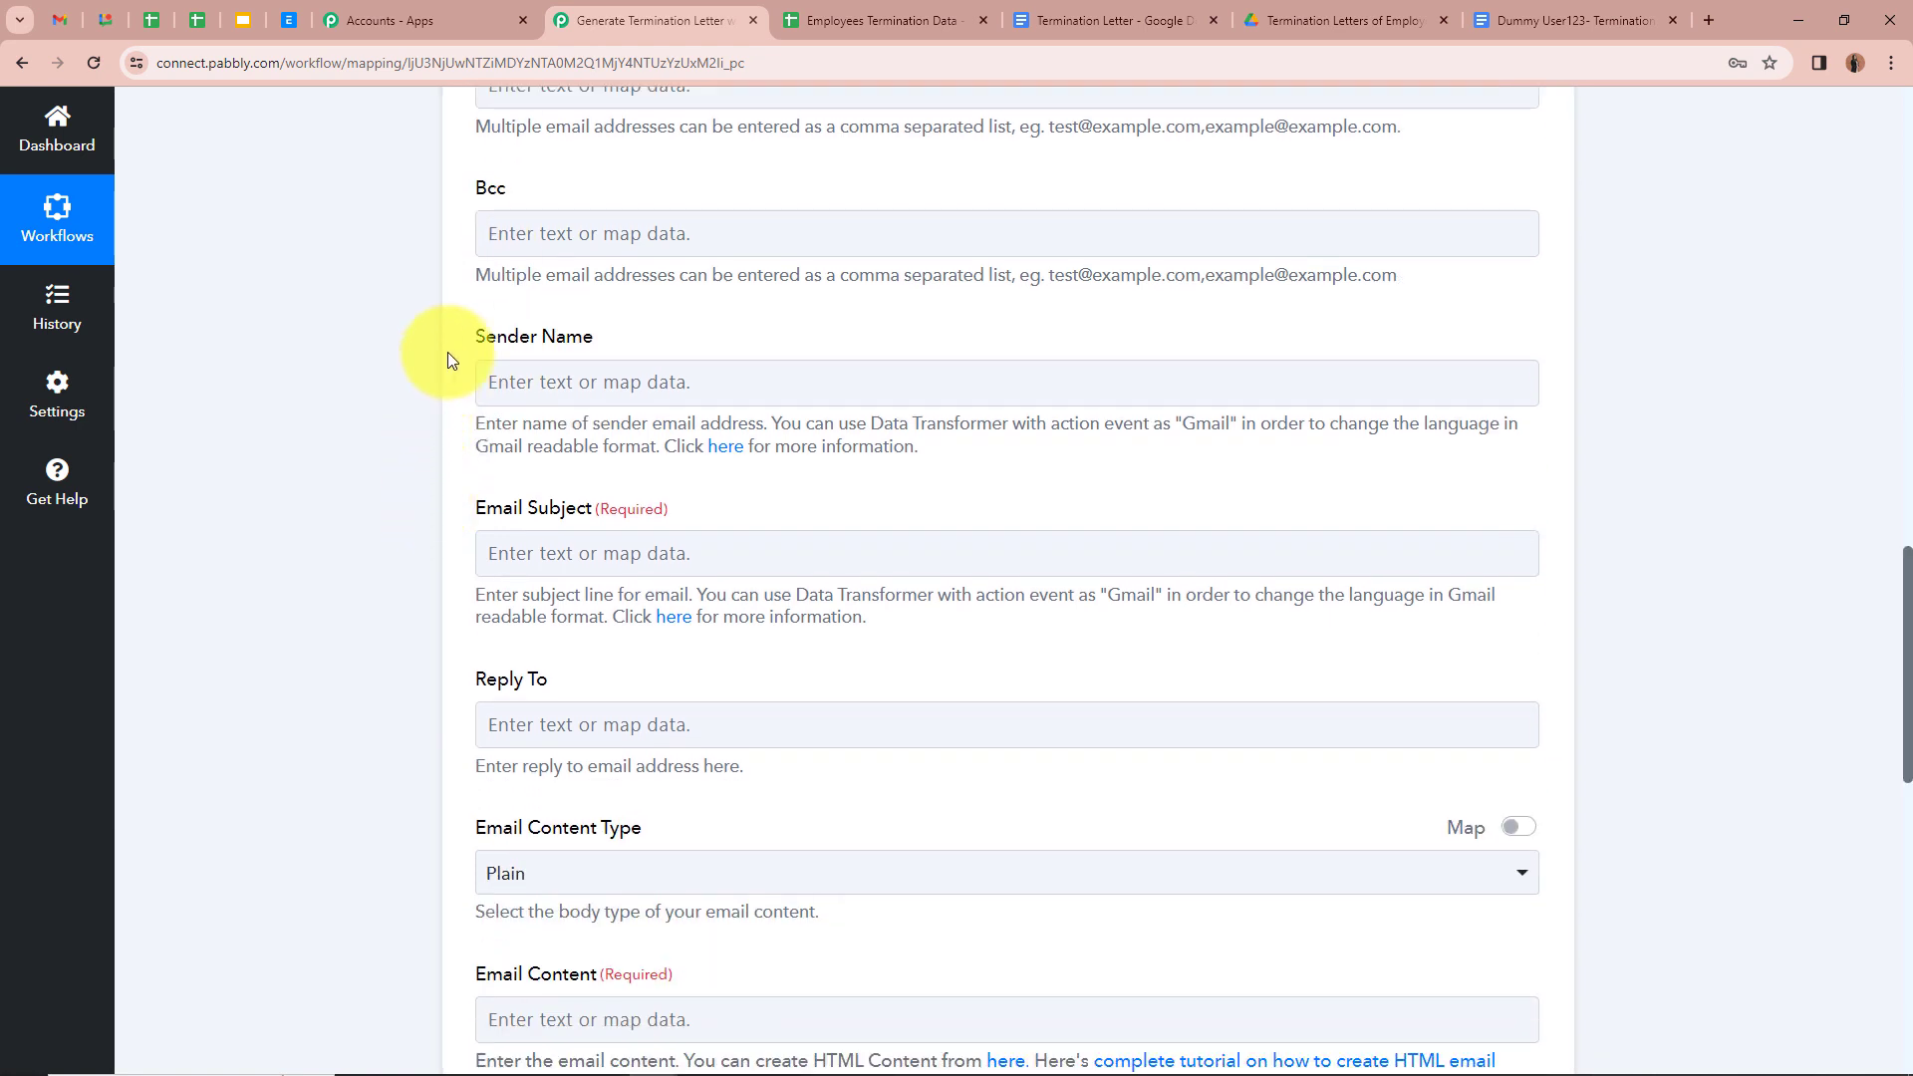
Step: Set the Sender Name to 'Team DreamFrame'
left_click(653, 377)
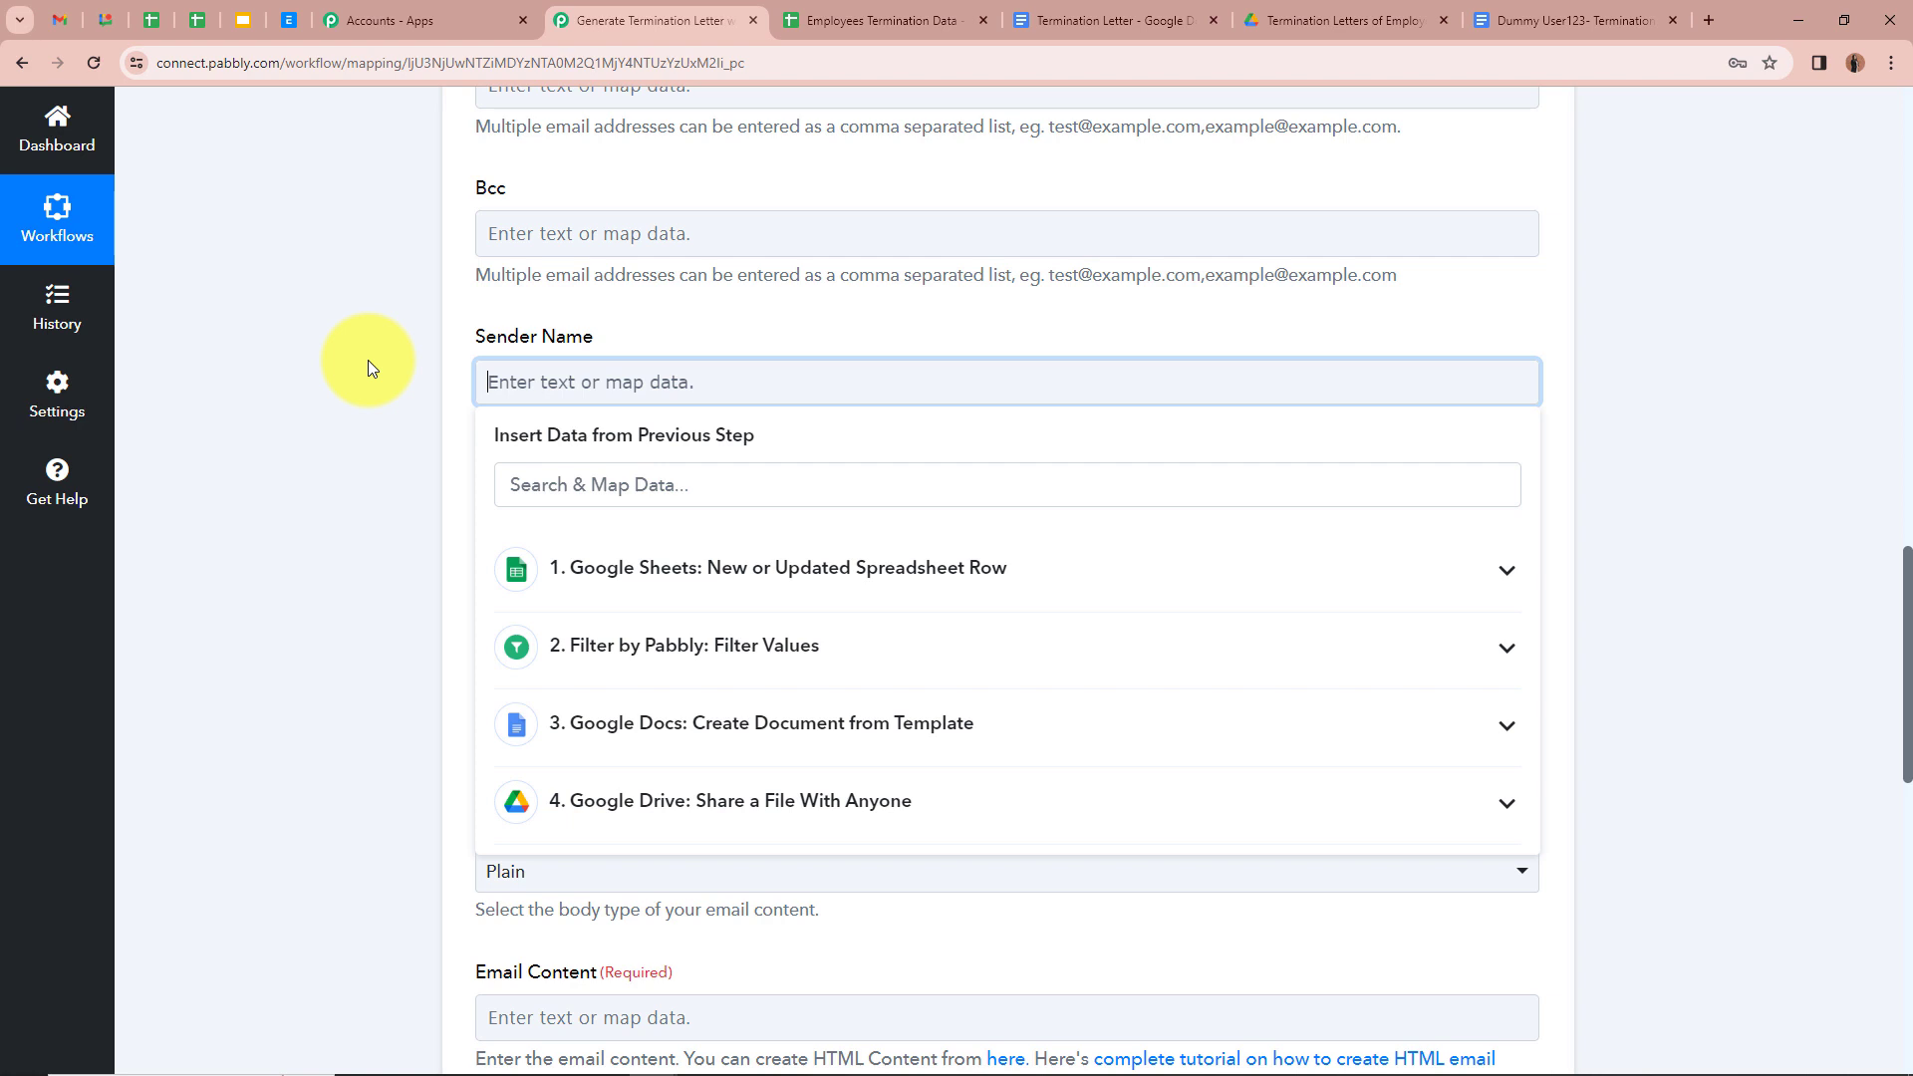
type("Team DreamFrame")
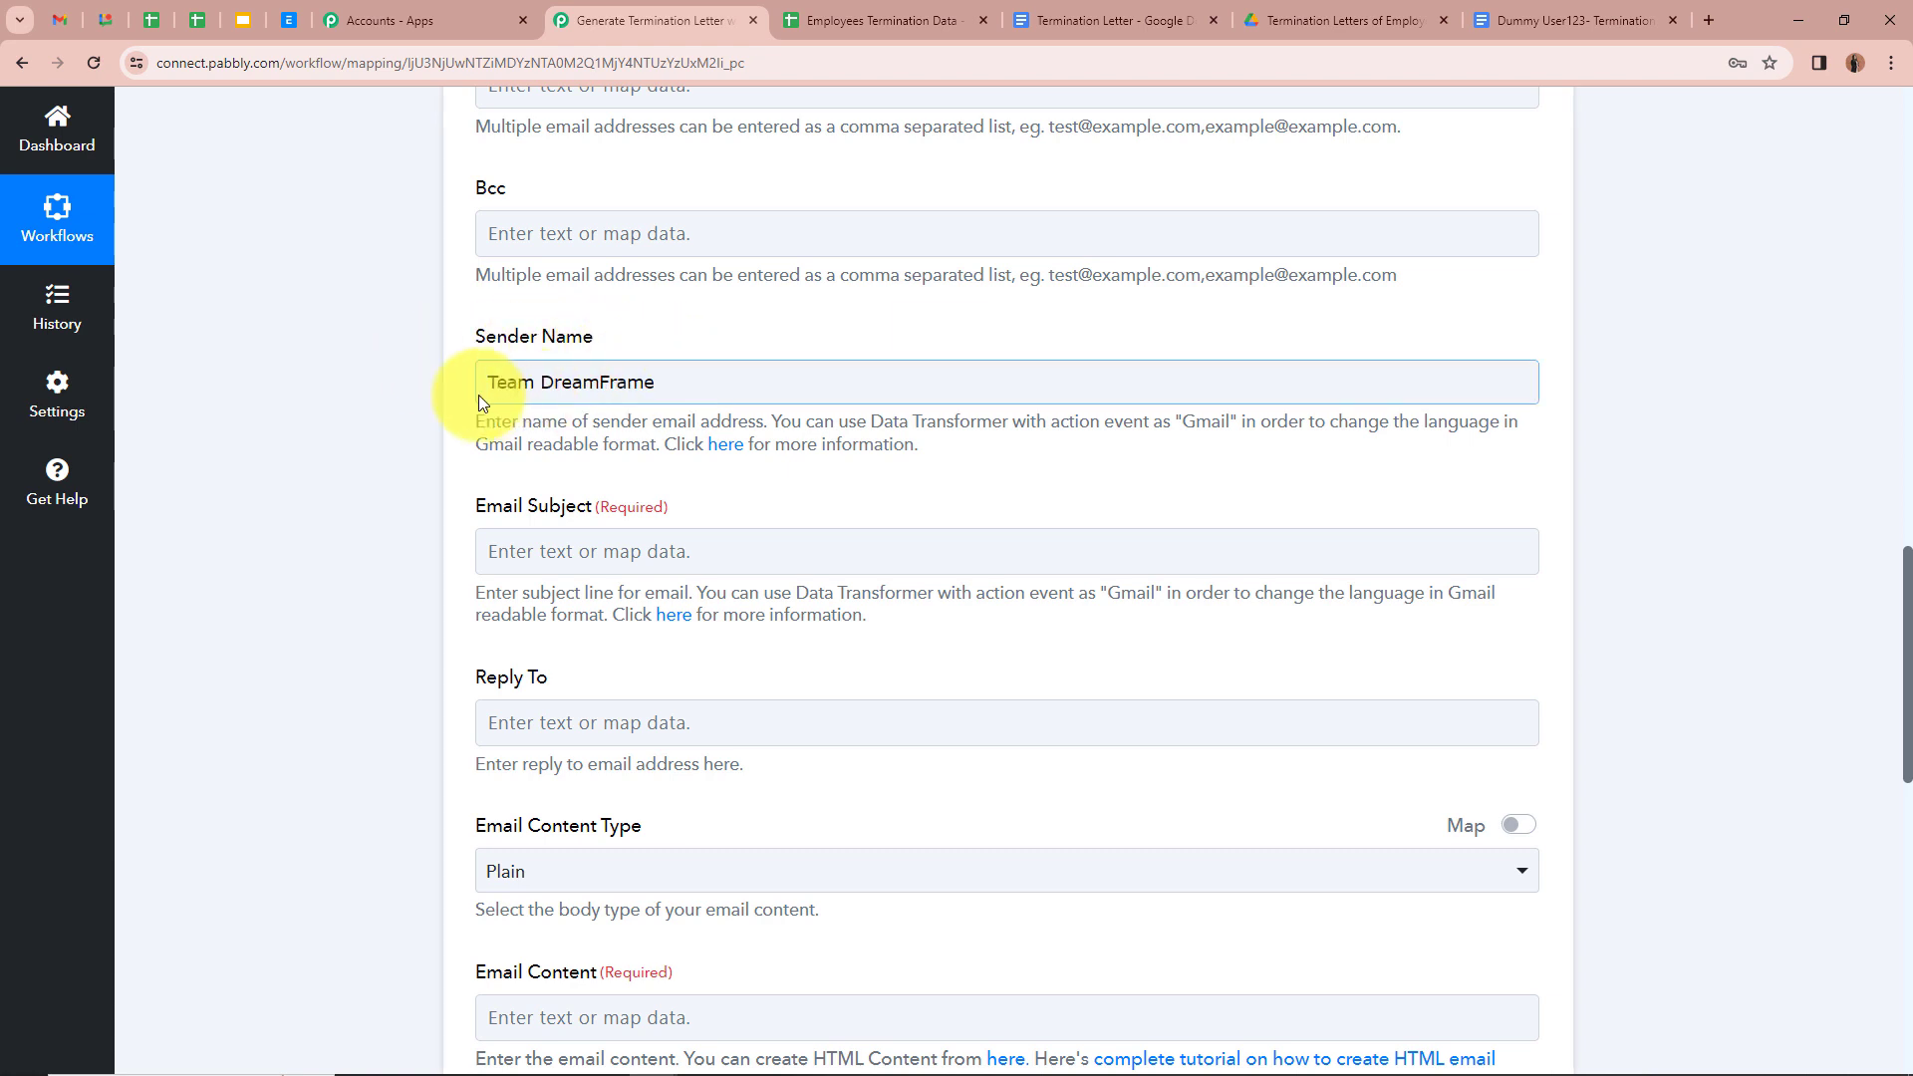
scroll(452, 422, "down", 2)
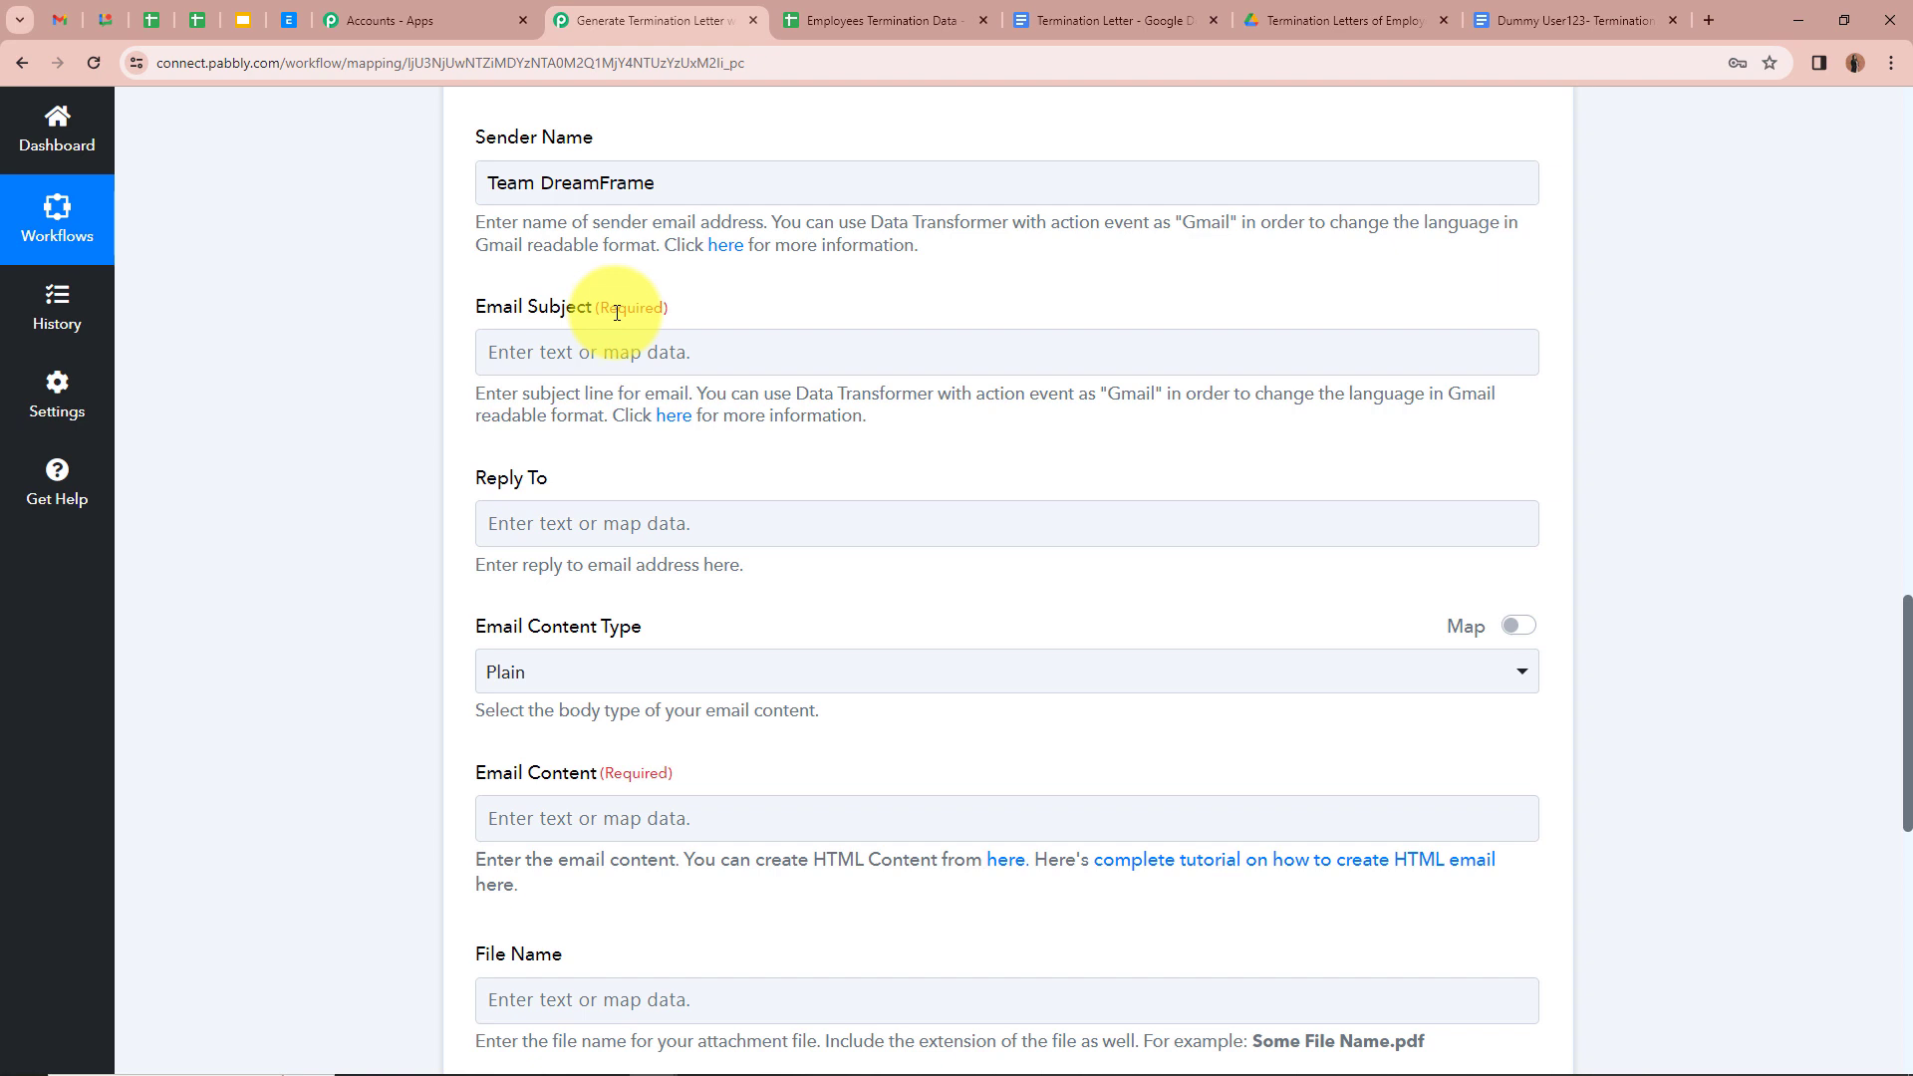
Step: Set the subject to 'Important Notice: Termination of Employment - ' plus mapped Employee Name
left_click(662, 351)
type("Important Notice: Termination of Employment -")
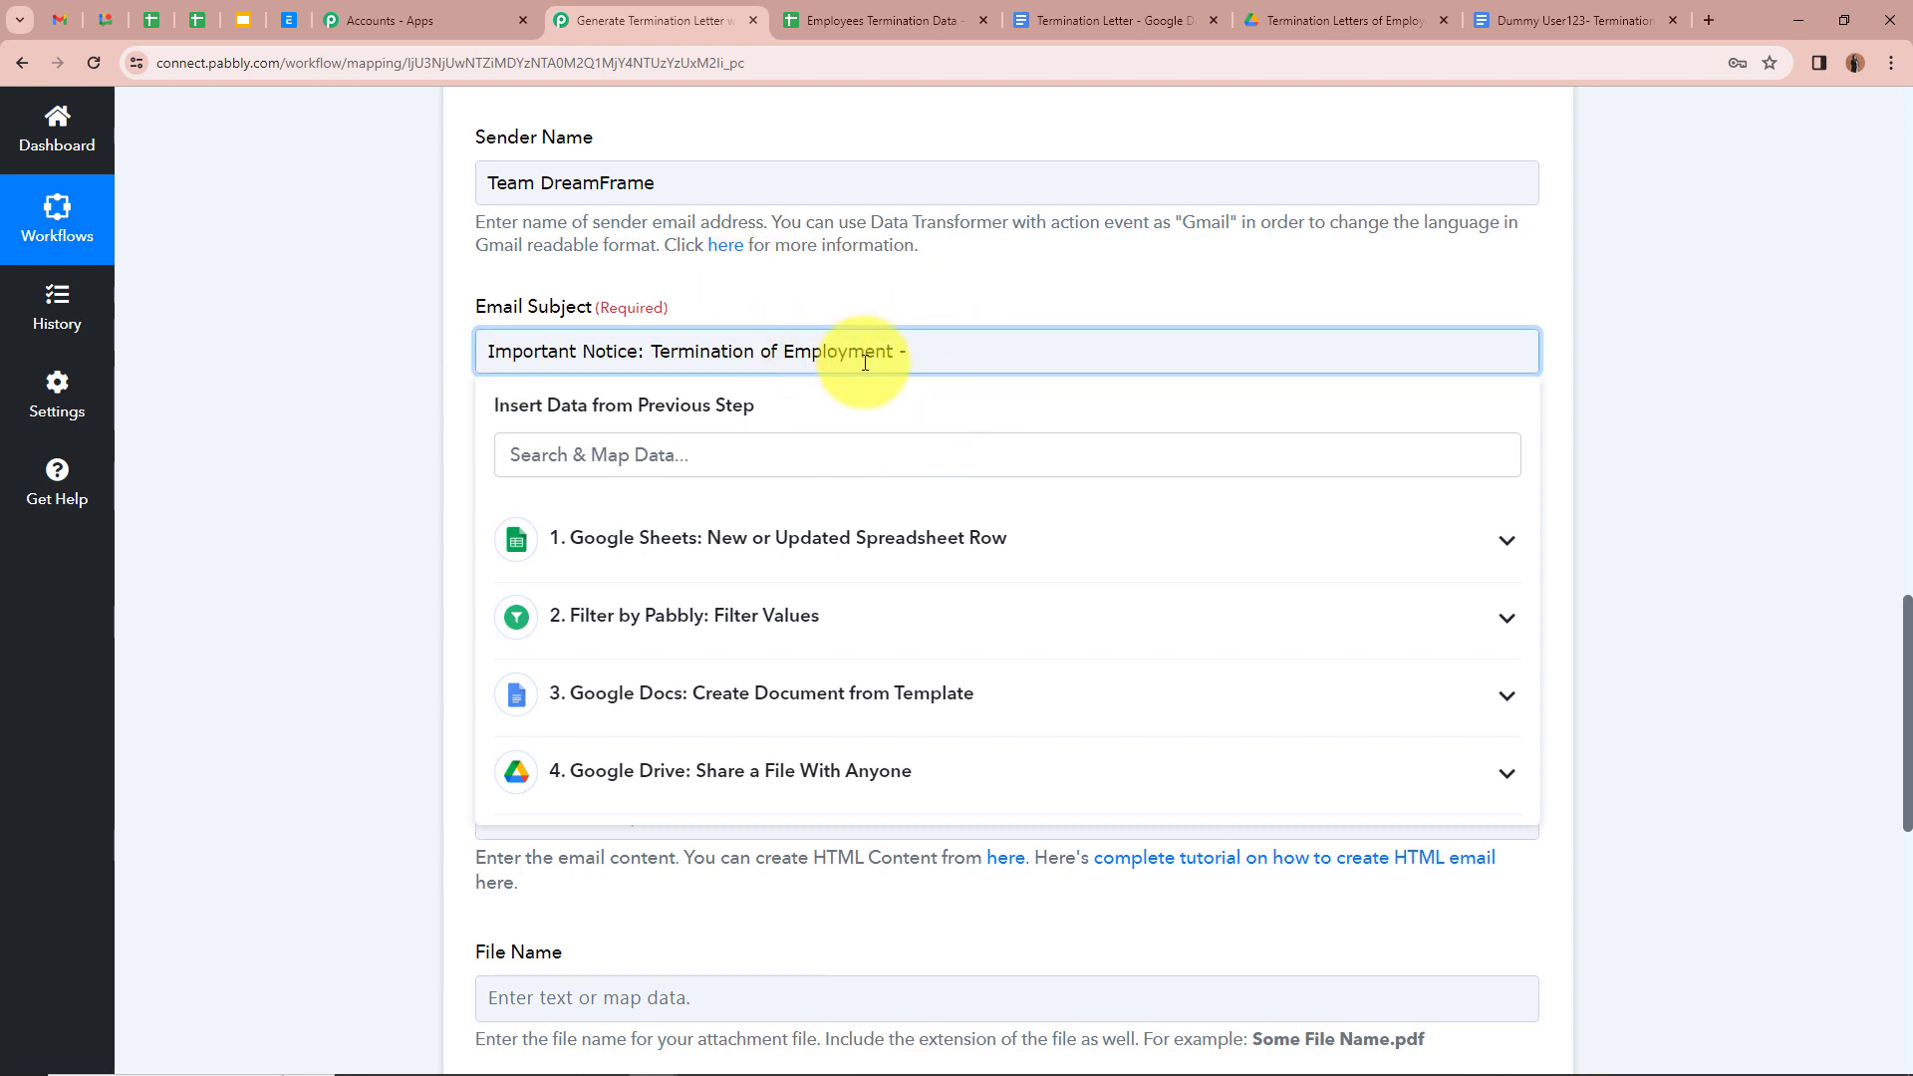
left_click(974, 559)
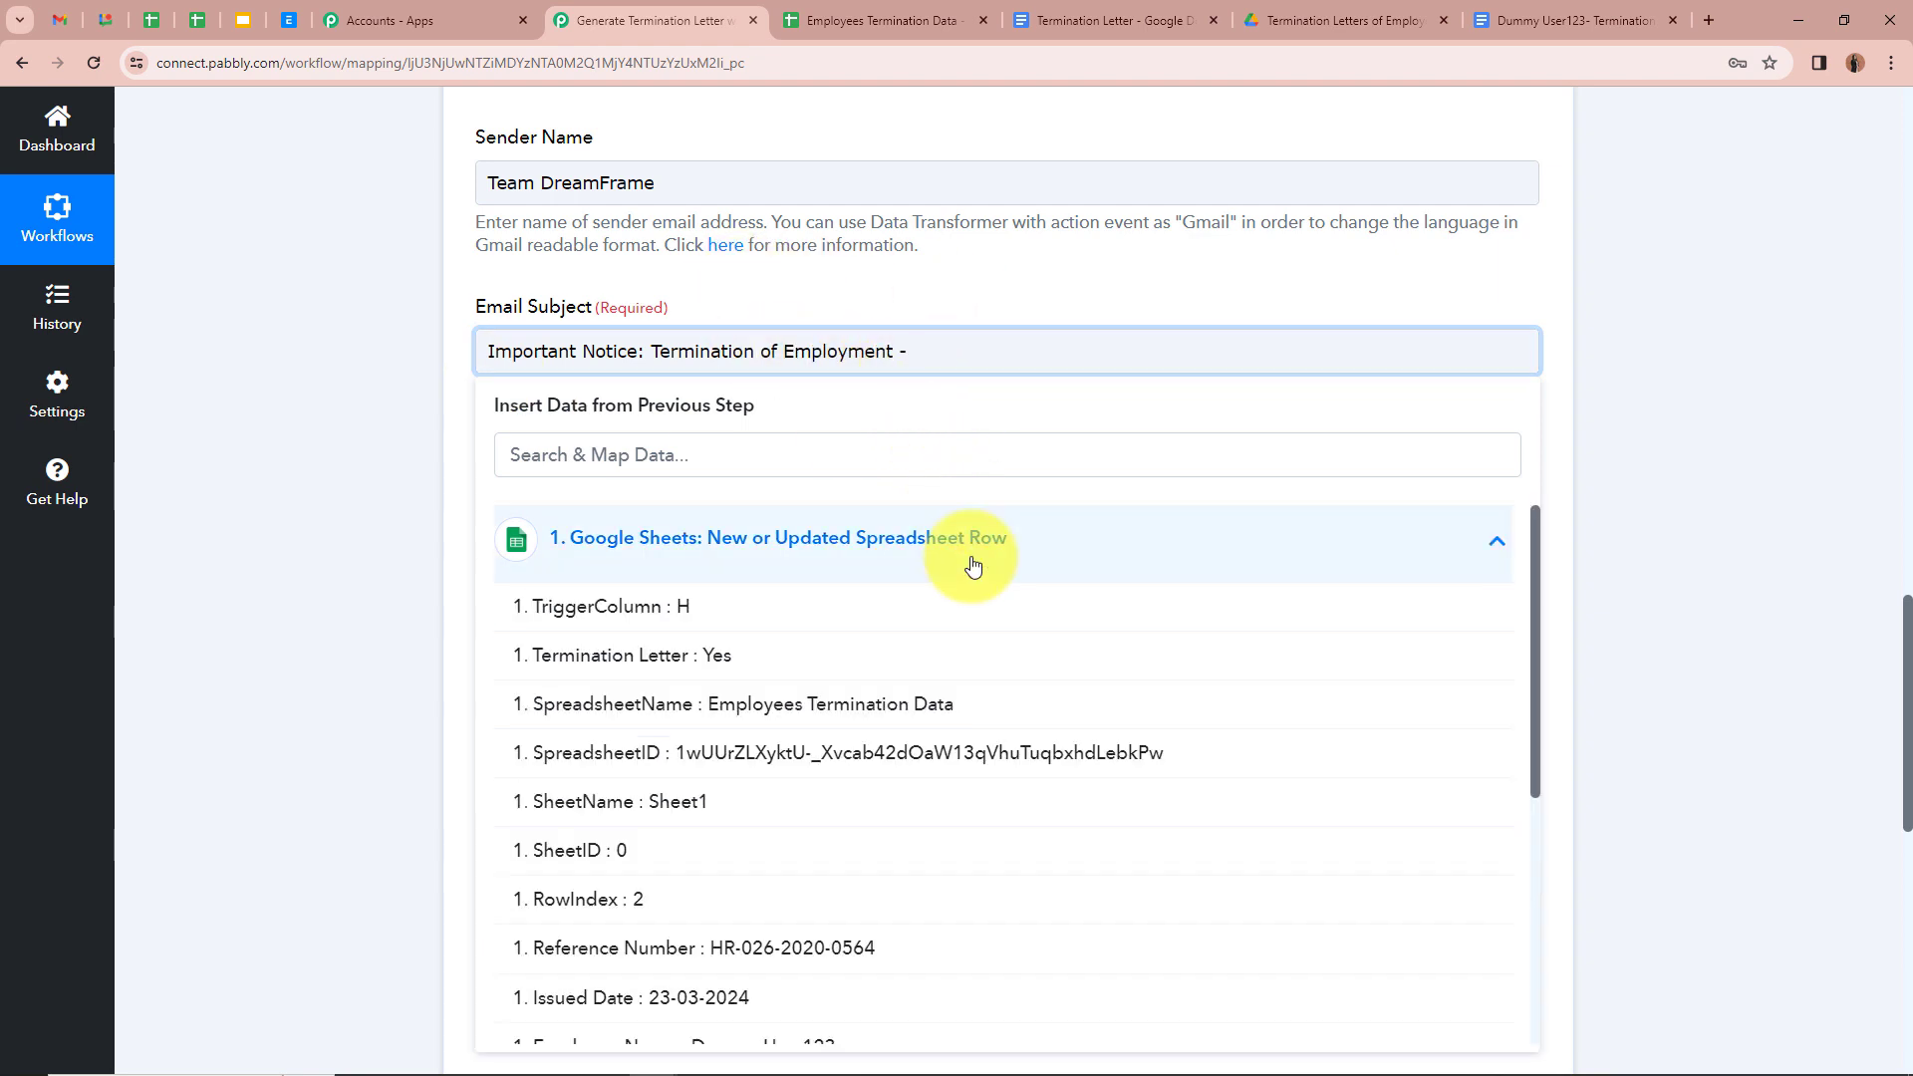
scroll(910, 848, "down", 1)
left_click(854, 1033)
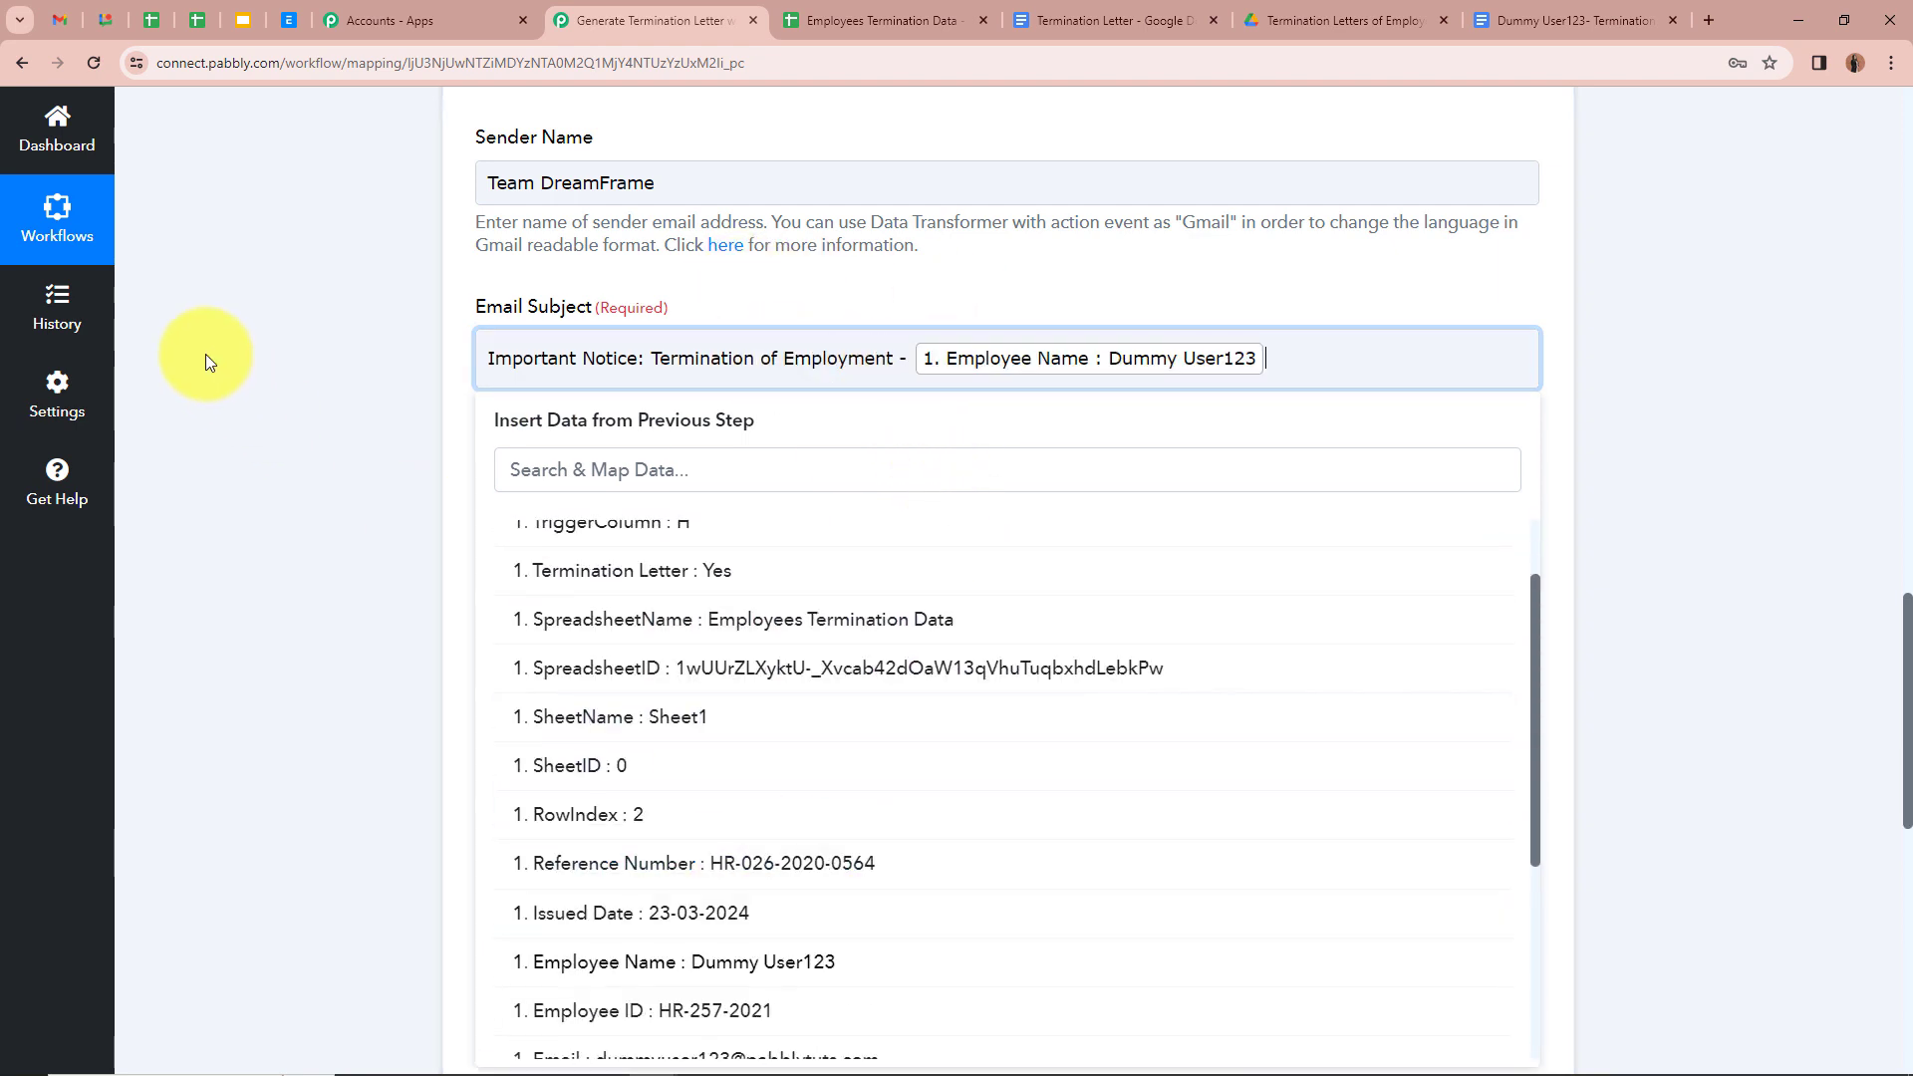
left_click(458, 405)
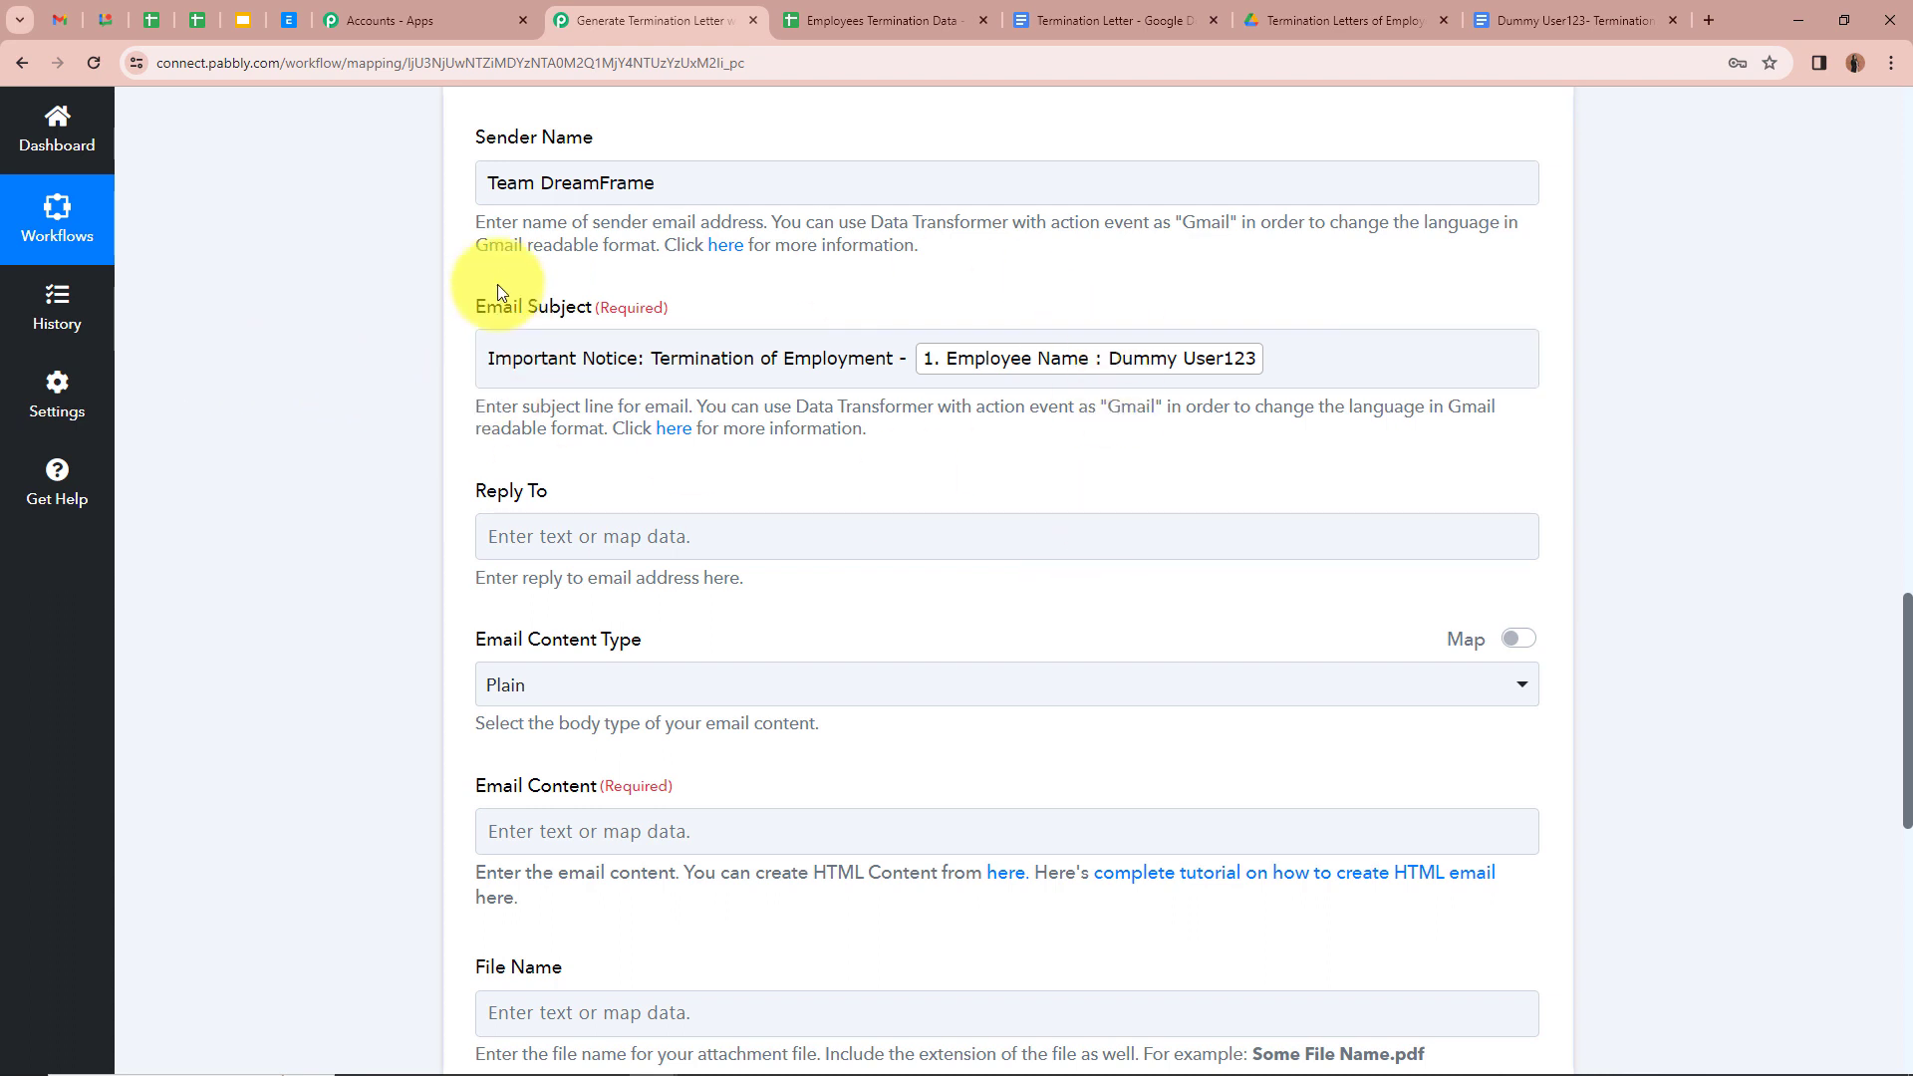
Step: Keep the email content type set to Plain
left_click(483, 352)
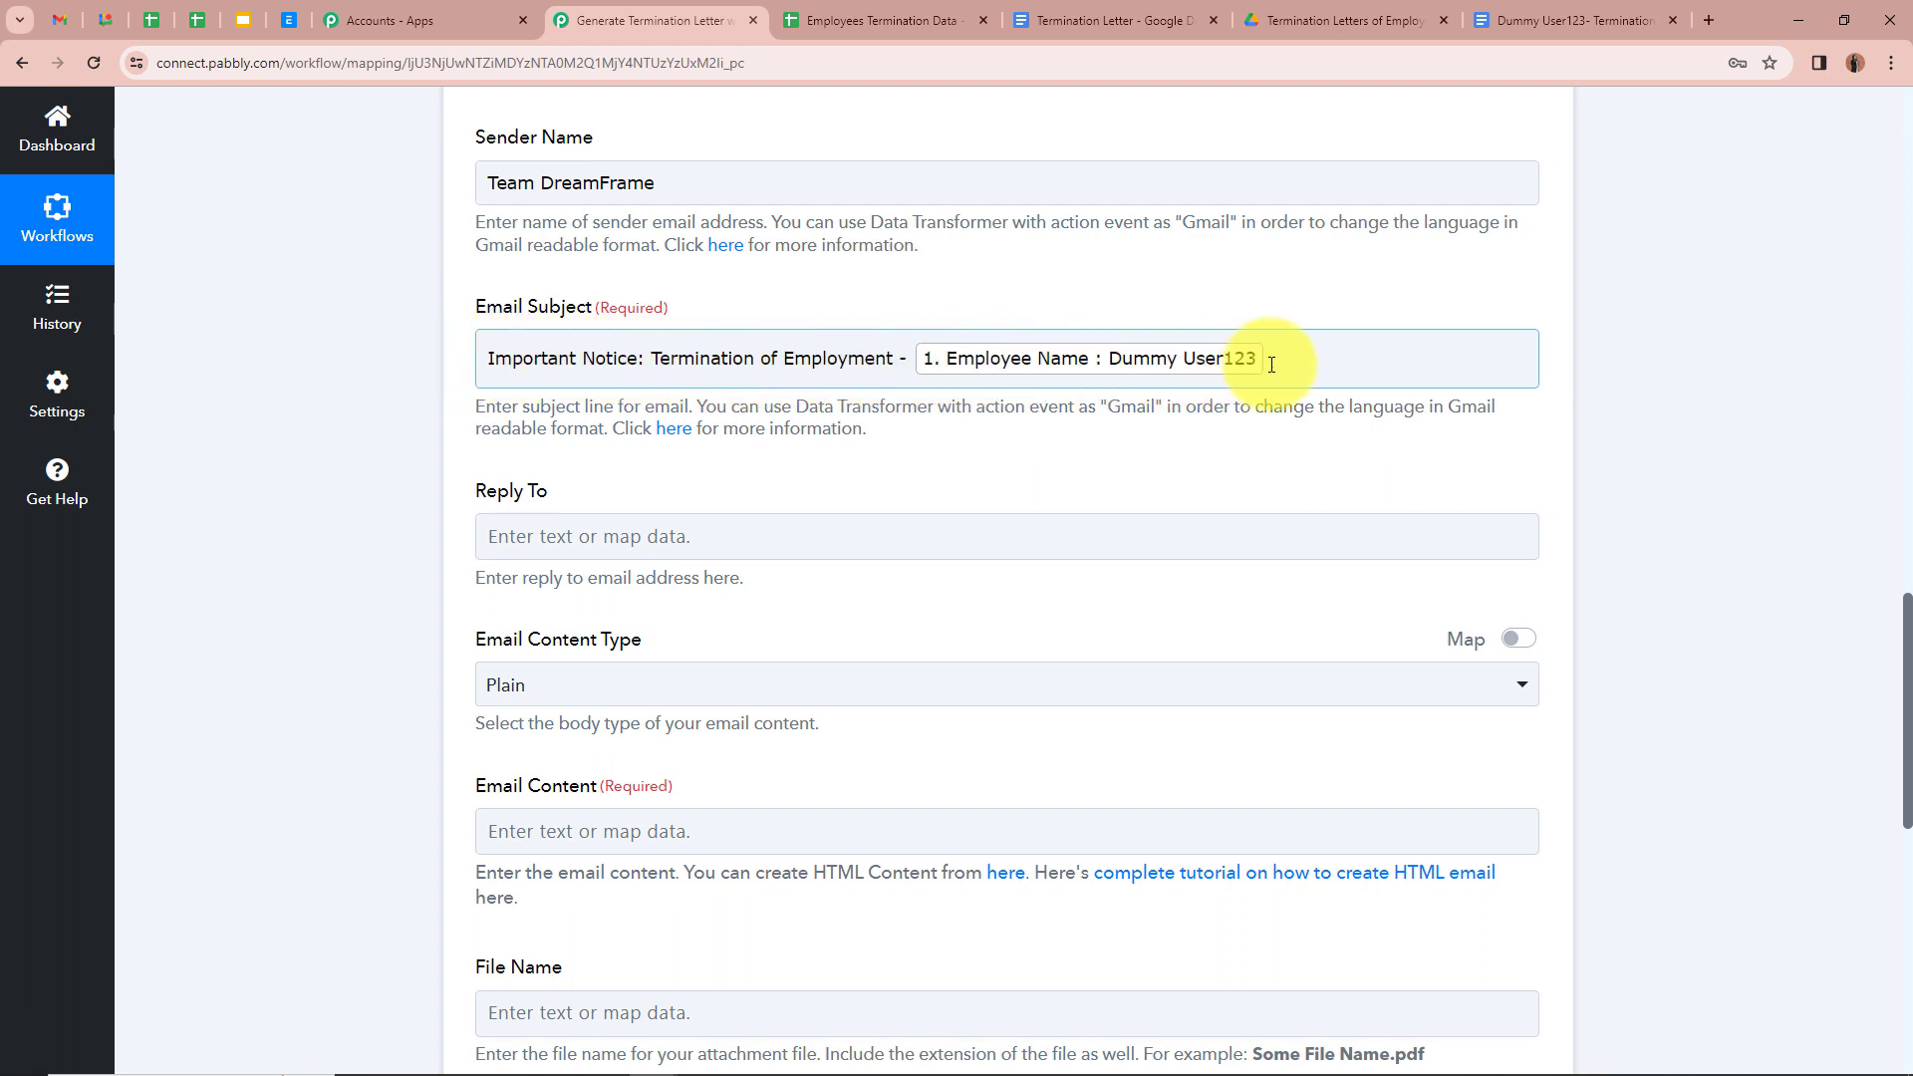
scroll(374, 428, "down", 2)
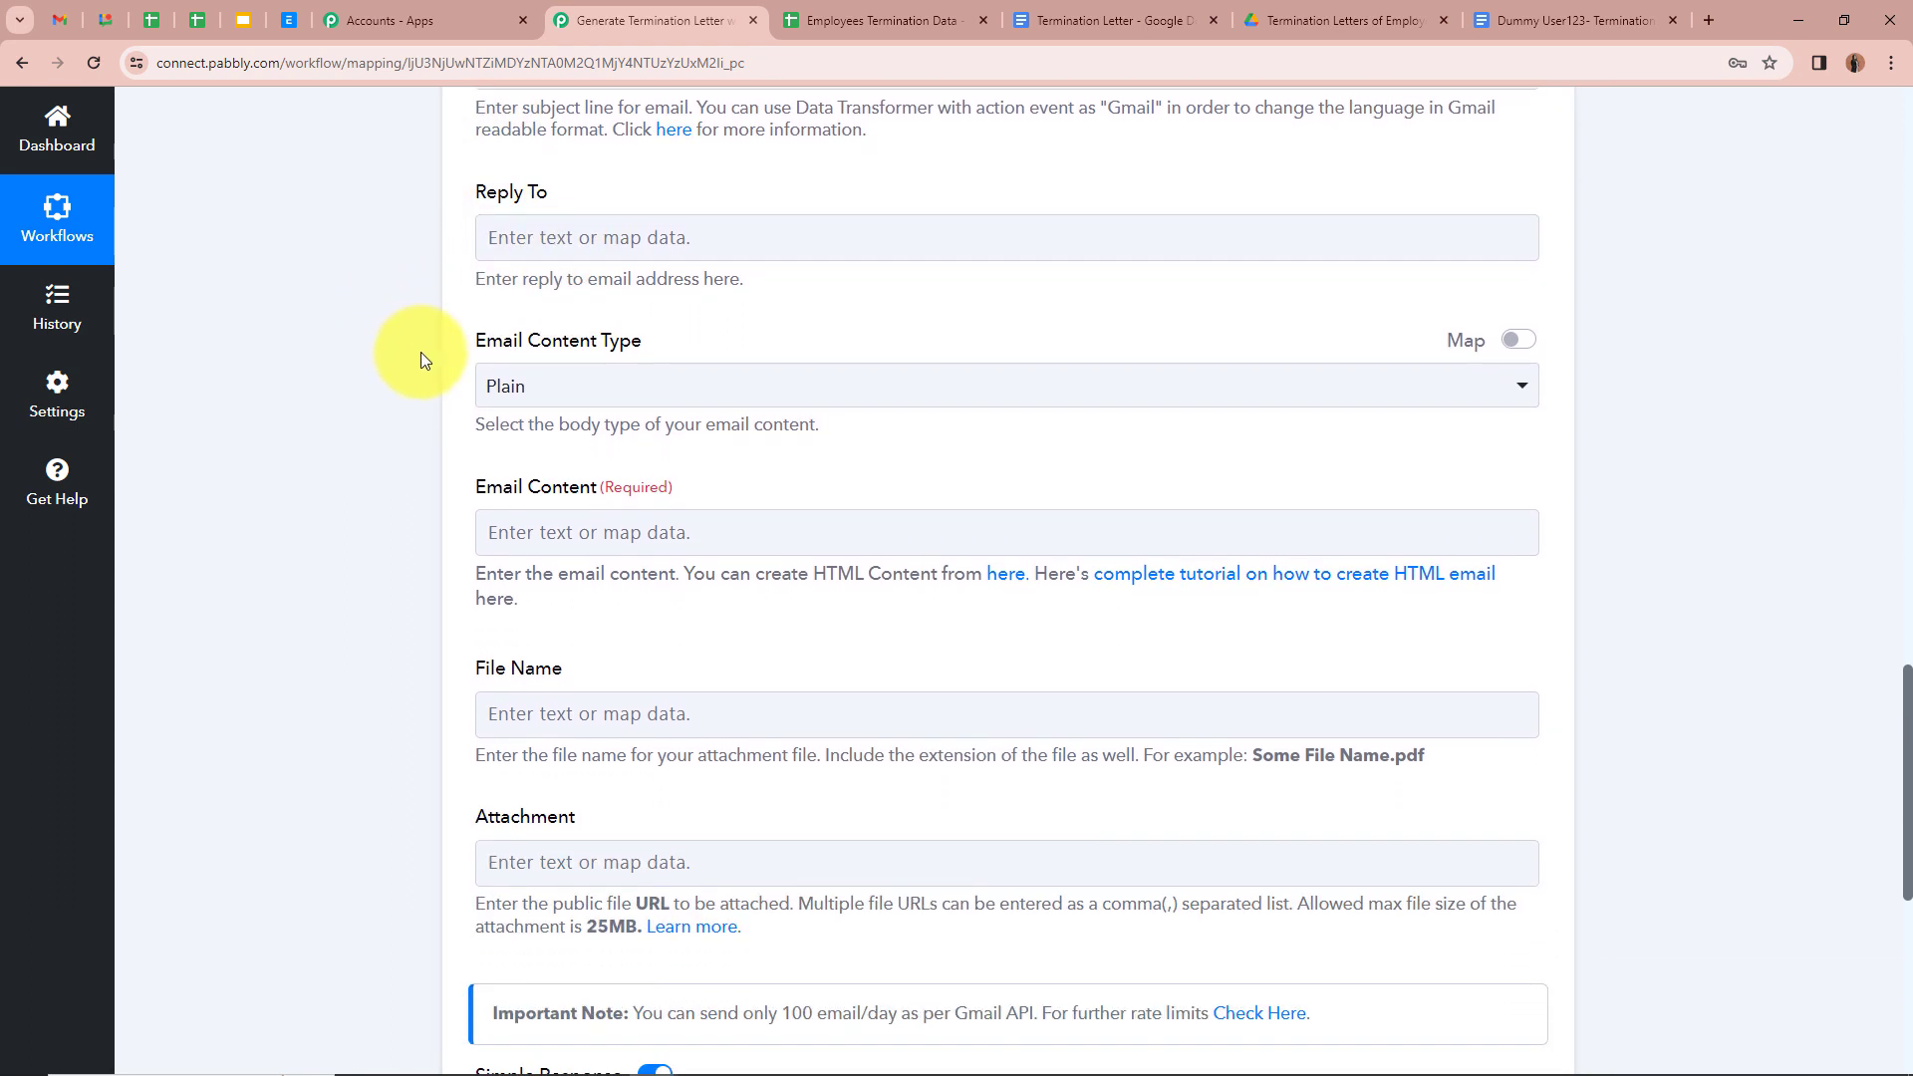
left_click(797, 385)
left_click(231, 283)
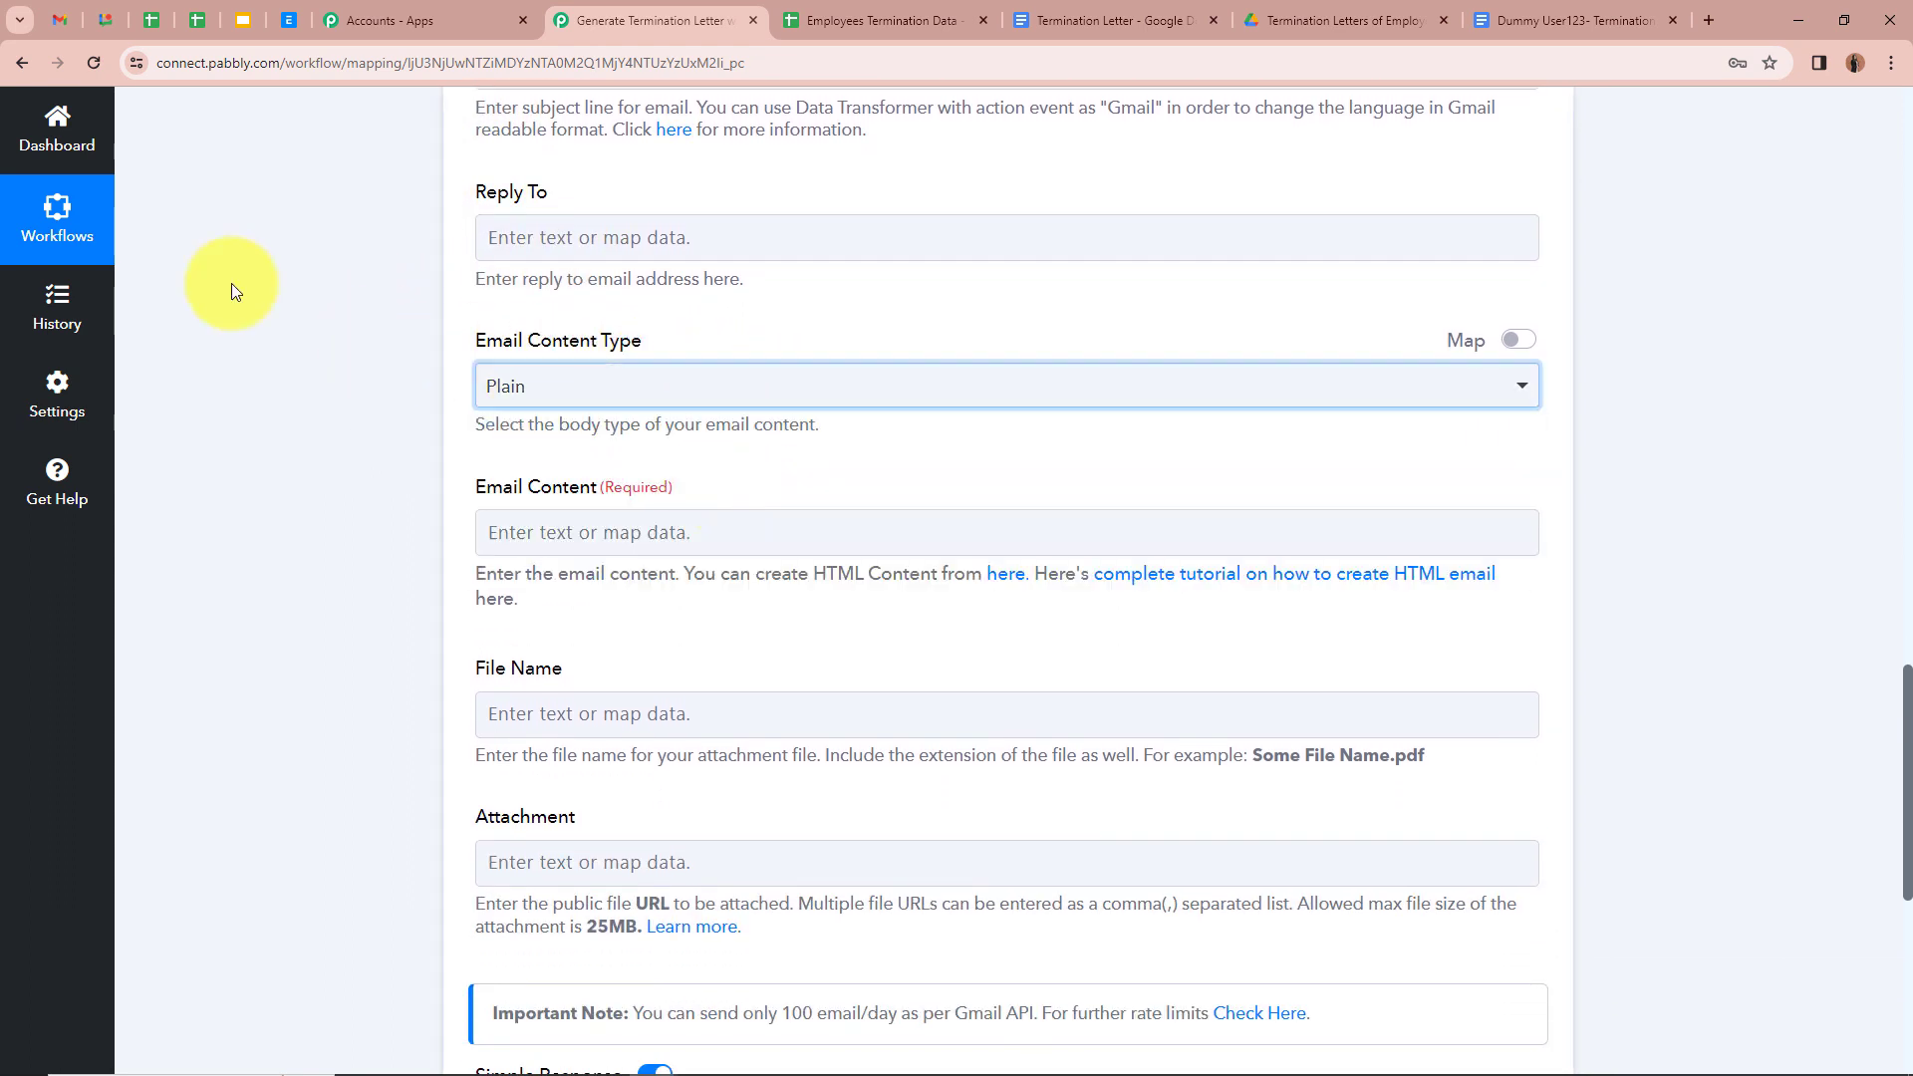
left_click(283, 288)
scroll(309, 293, "down", 3)
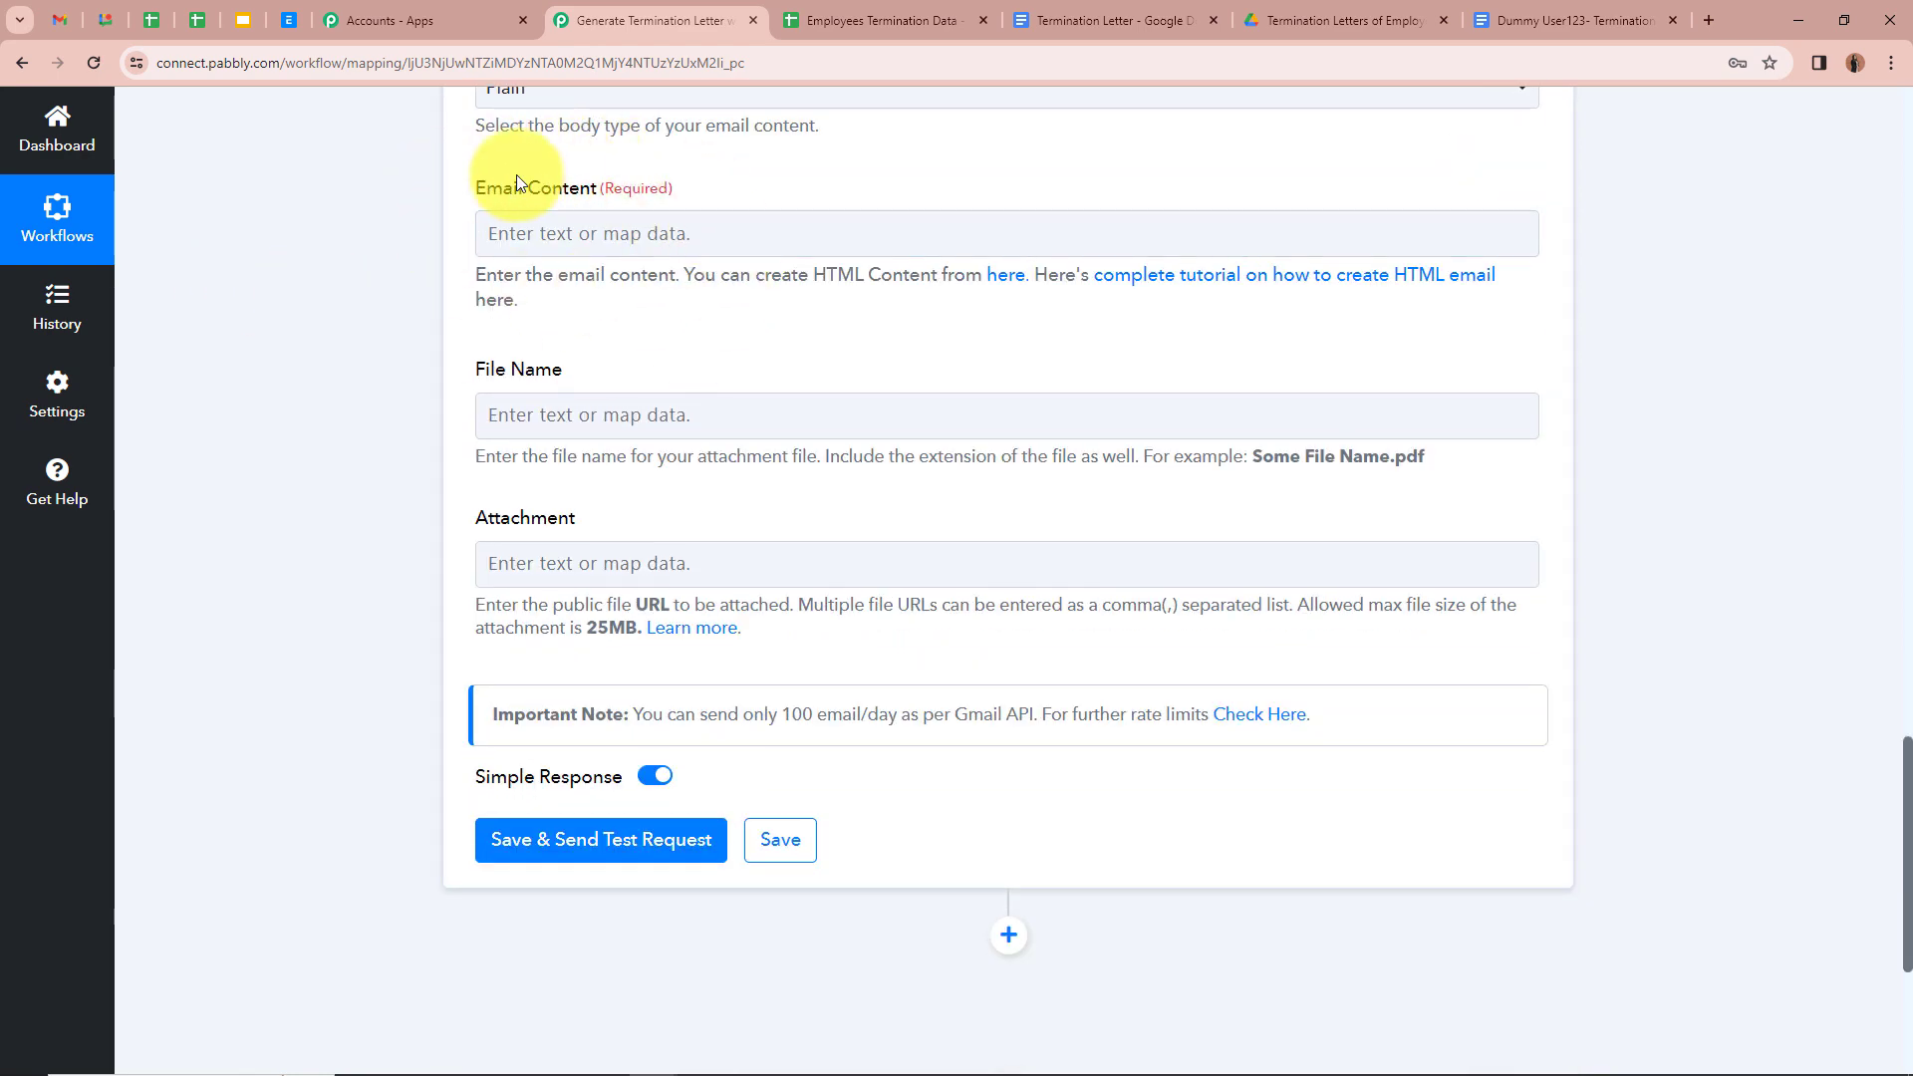
scroll(513, 214, "up", 2)
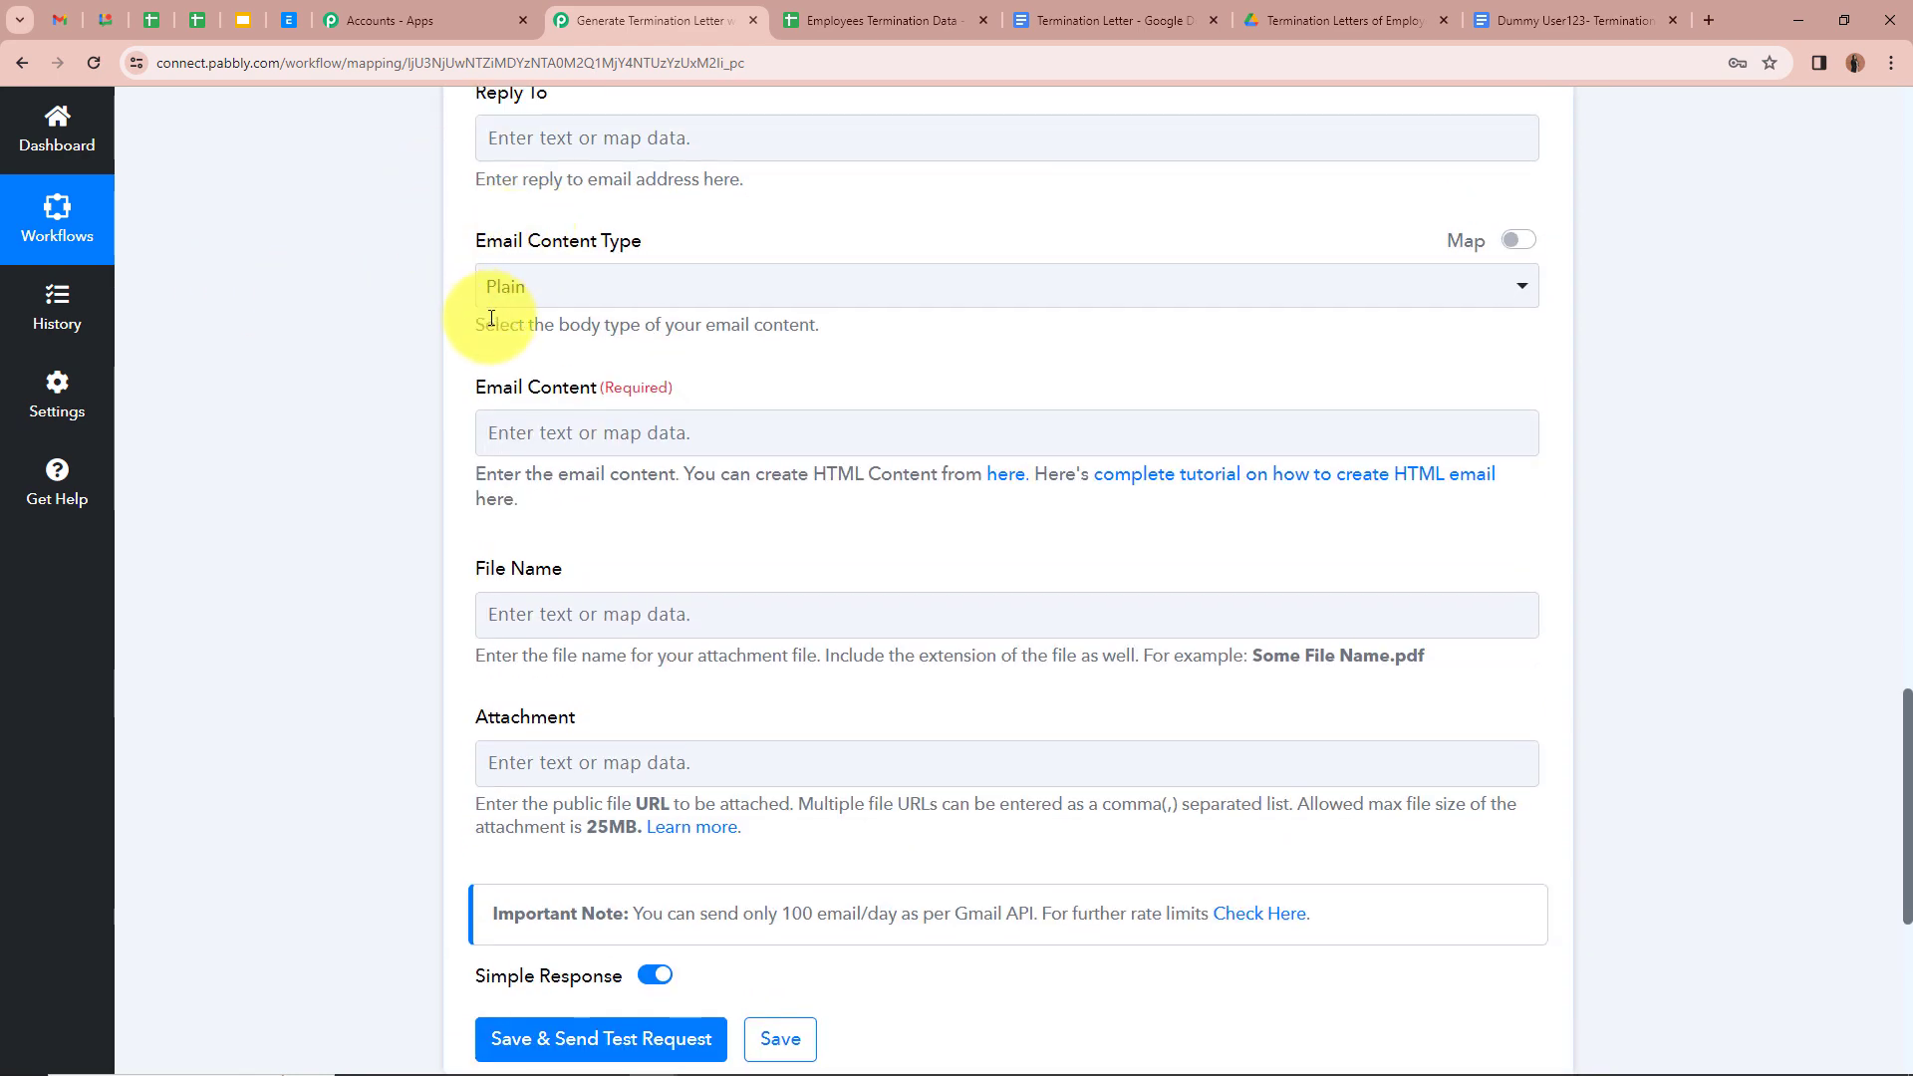
Step: Paste the prepared termination message, greeting the mapped Employee Name, into Email Content
left_click(526, 431)
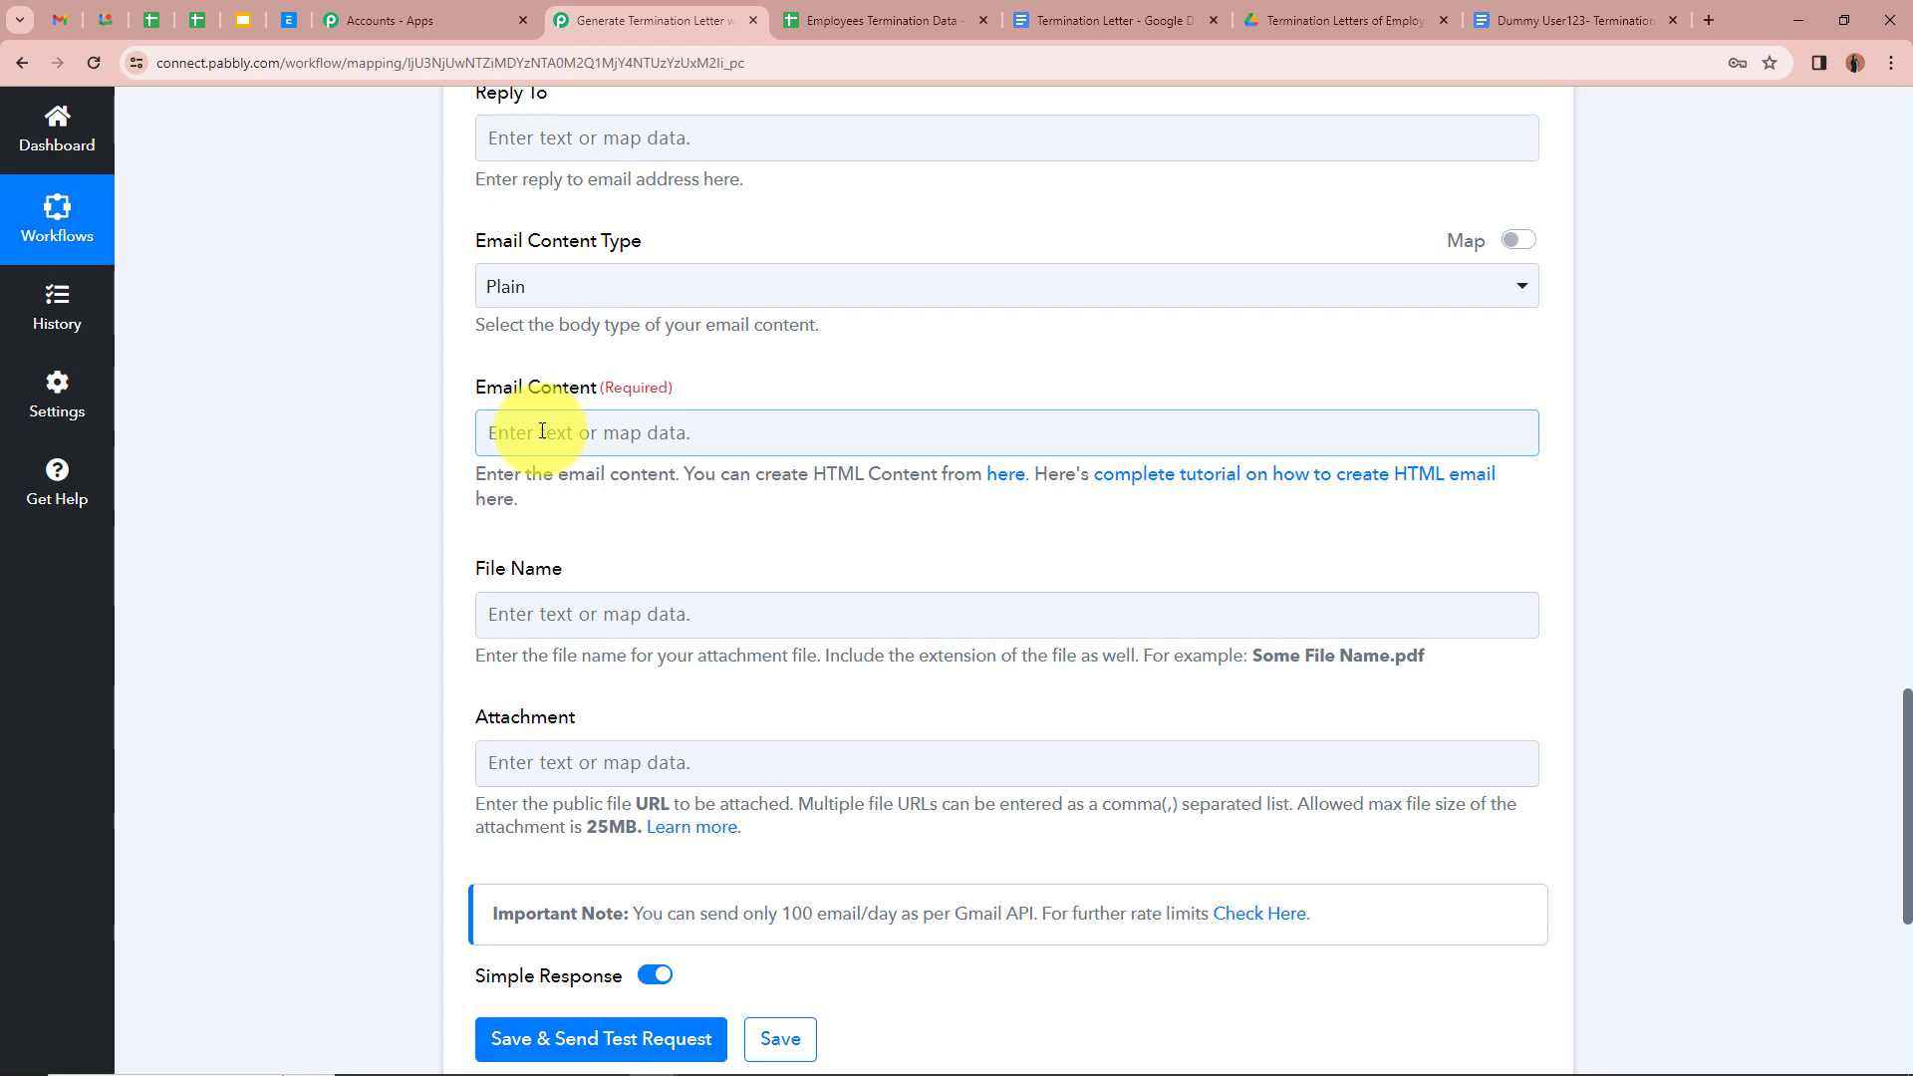
key("ctrl+v")
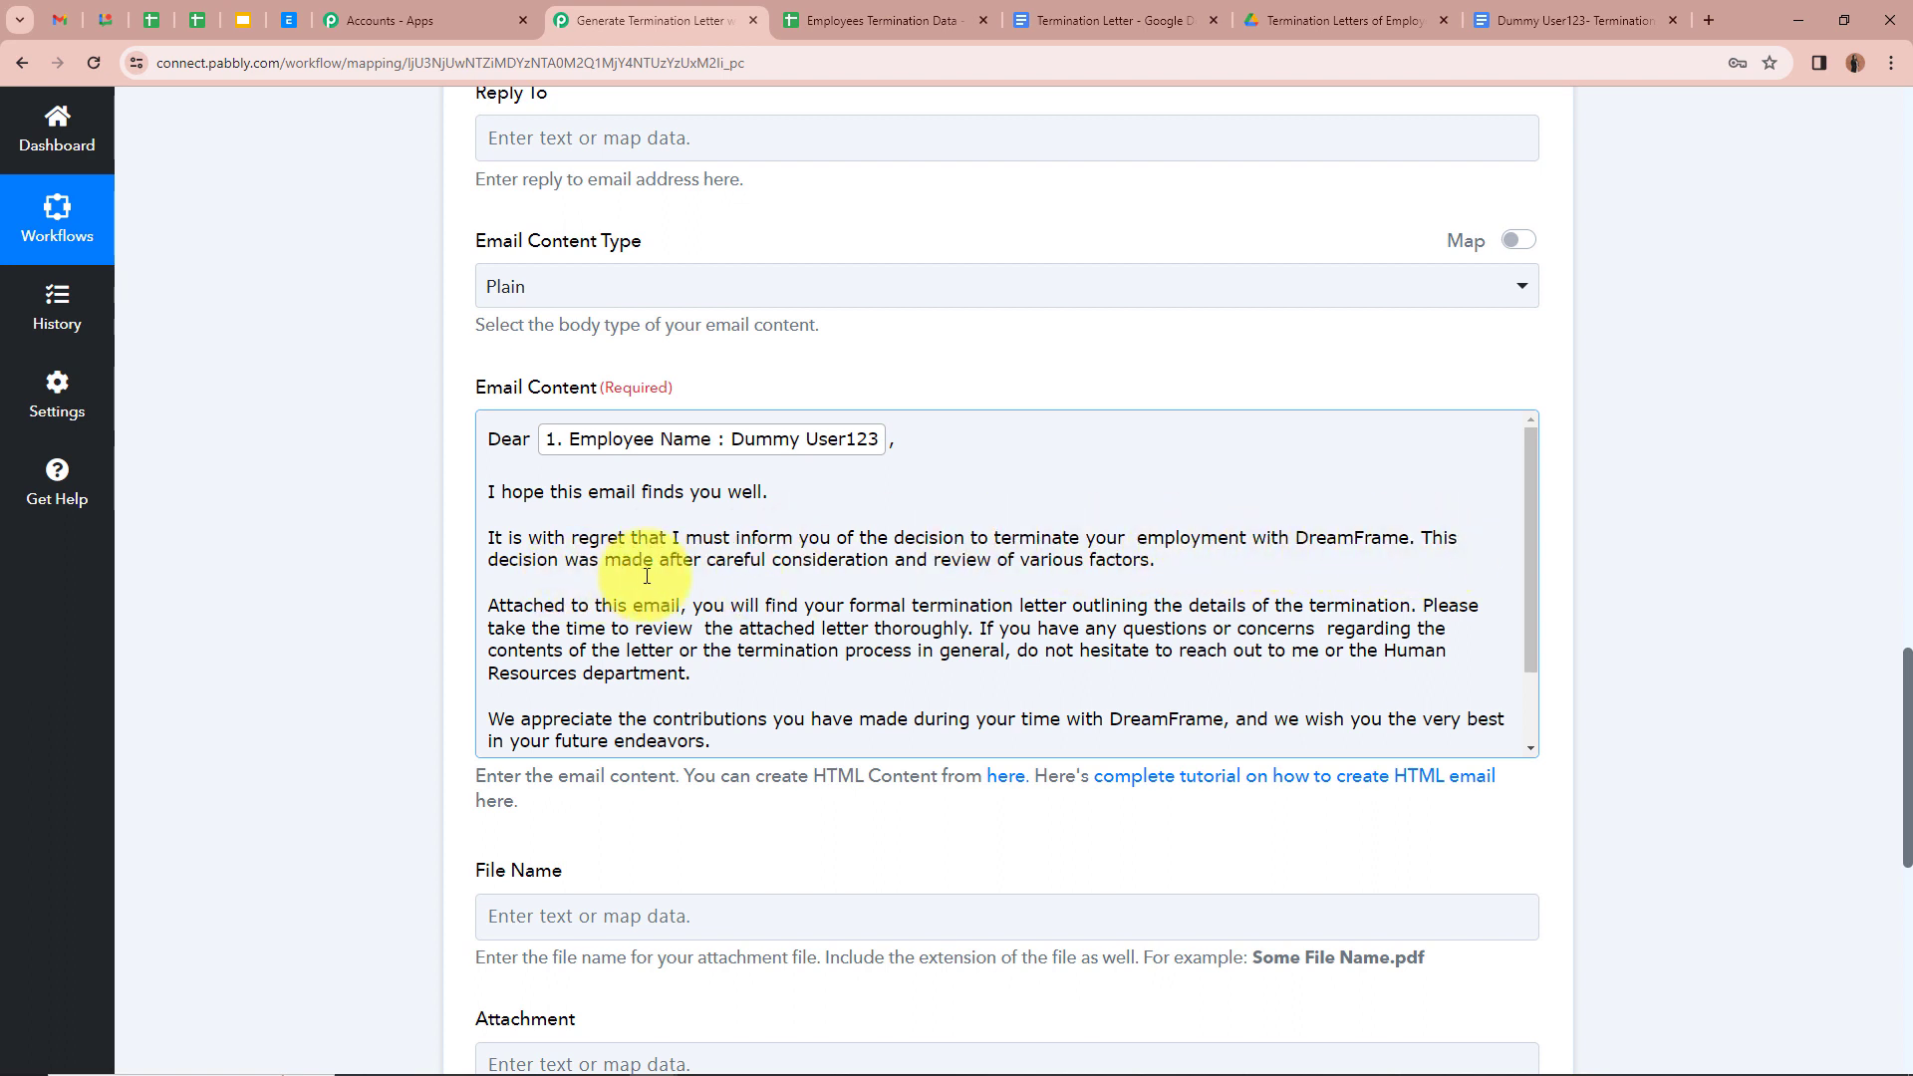
scroll(740, 572, "down", 2)
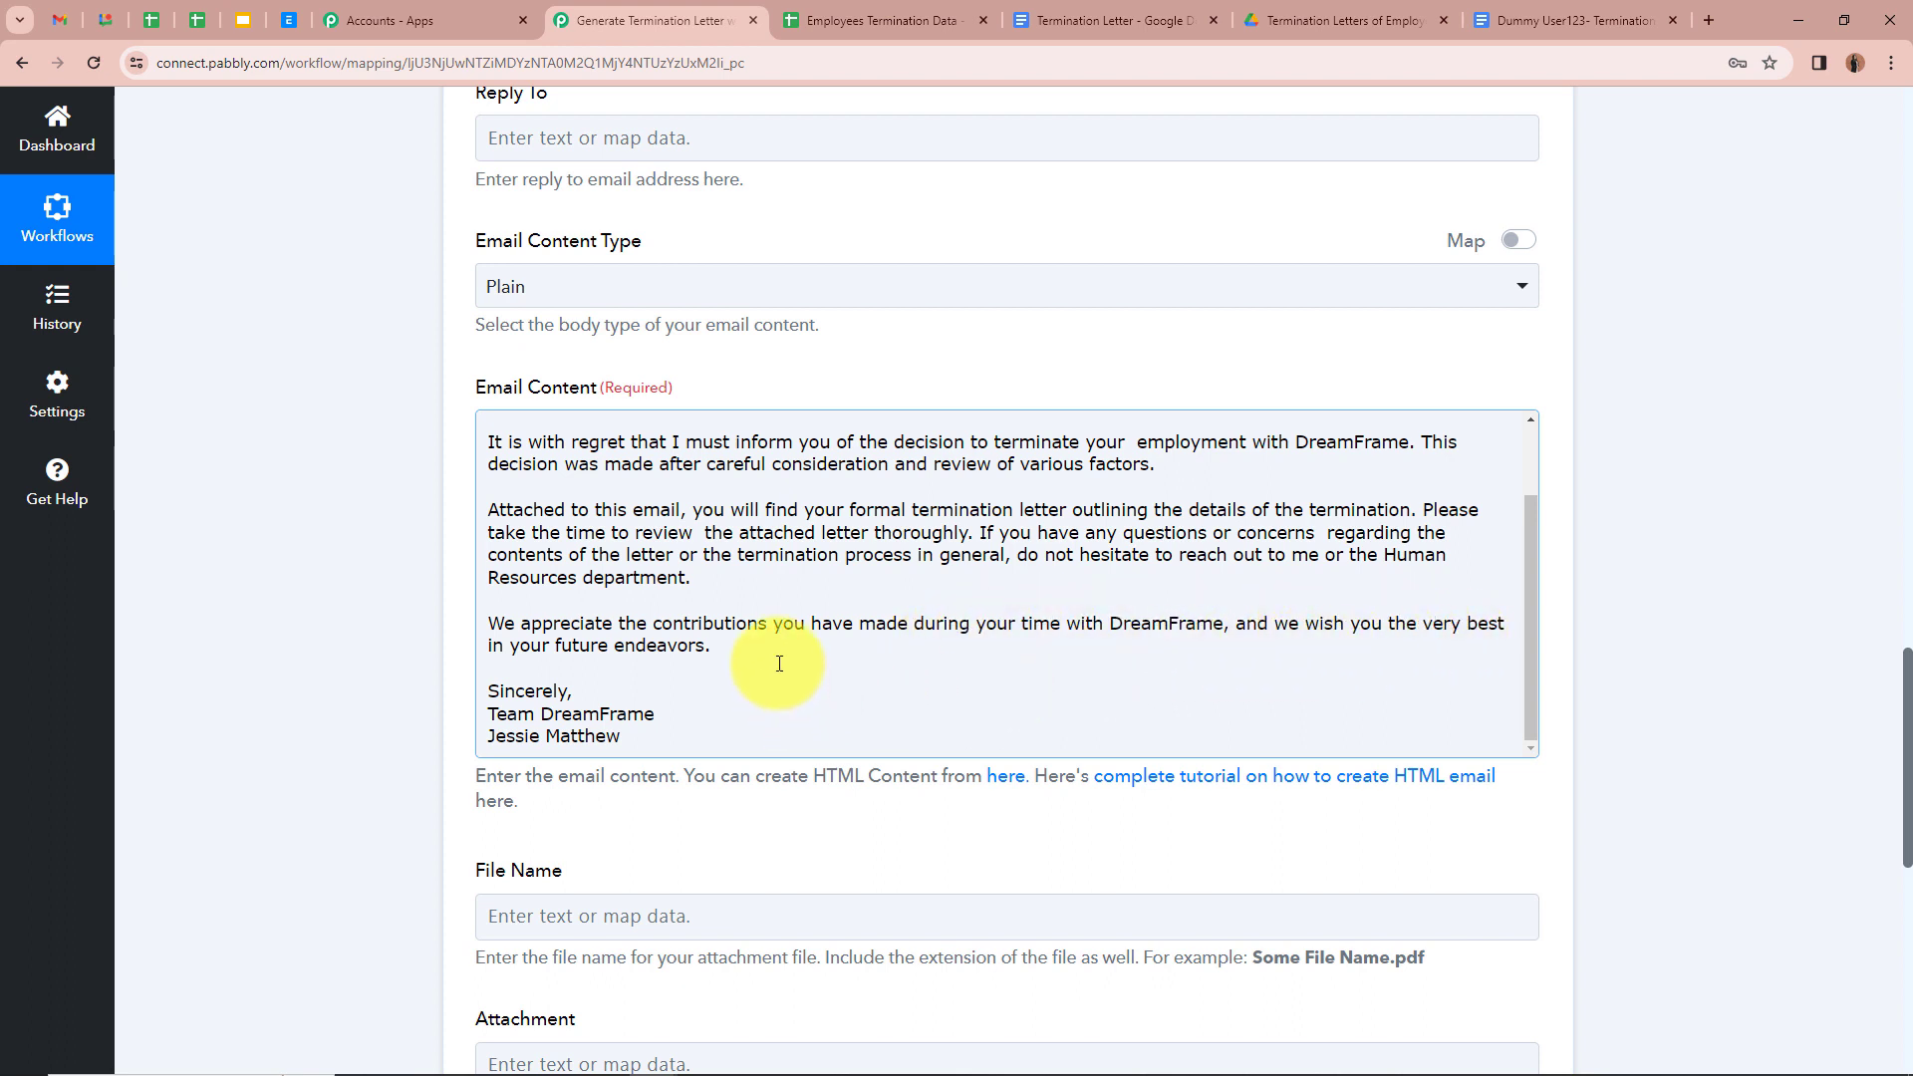
scroll(410, 613, "down", 2)
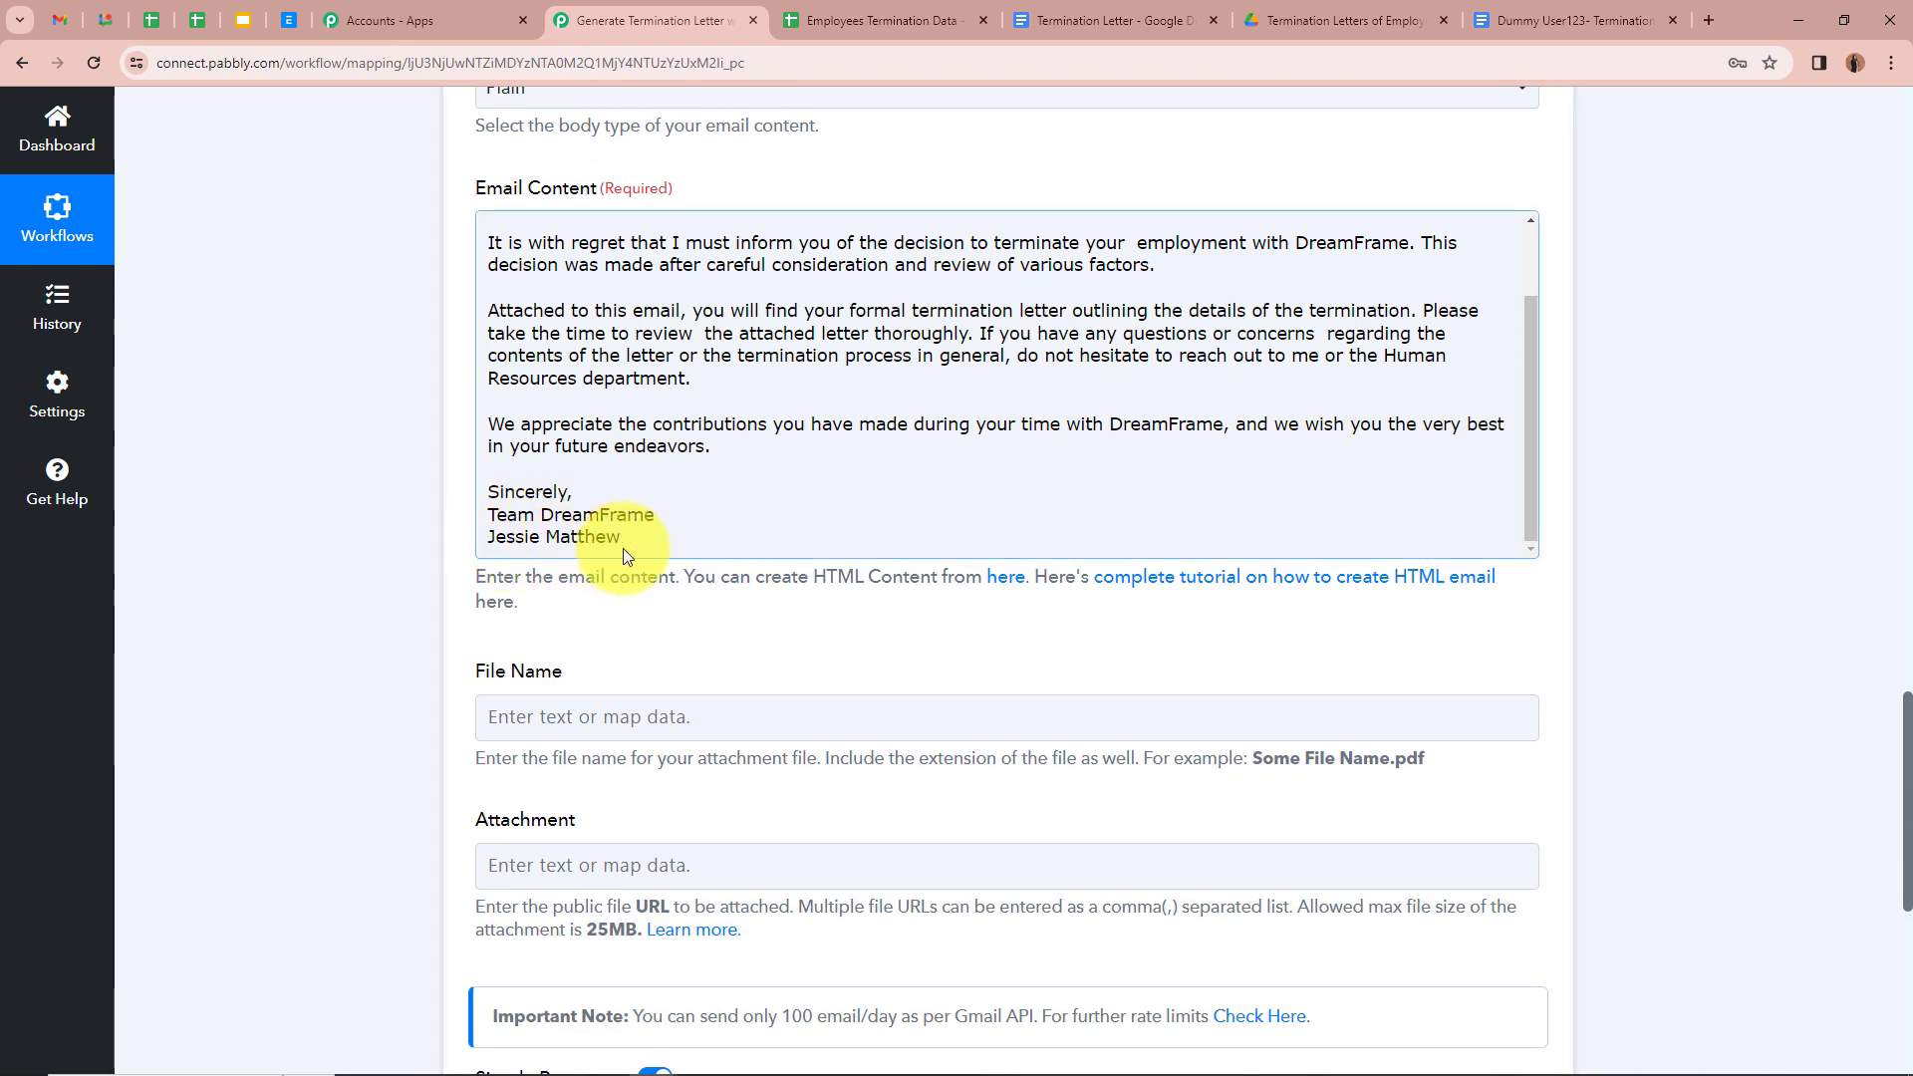
scroll(769, 491, "up", 3)
scroll(349, 448, "up", 2)
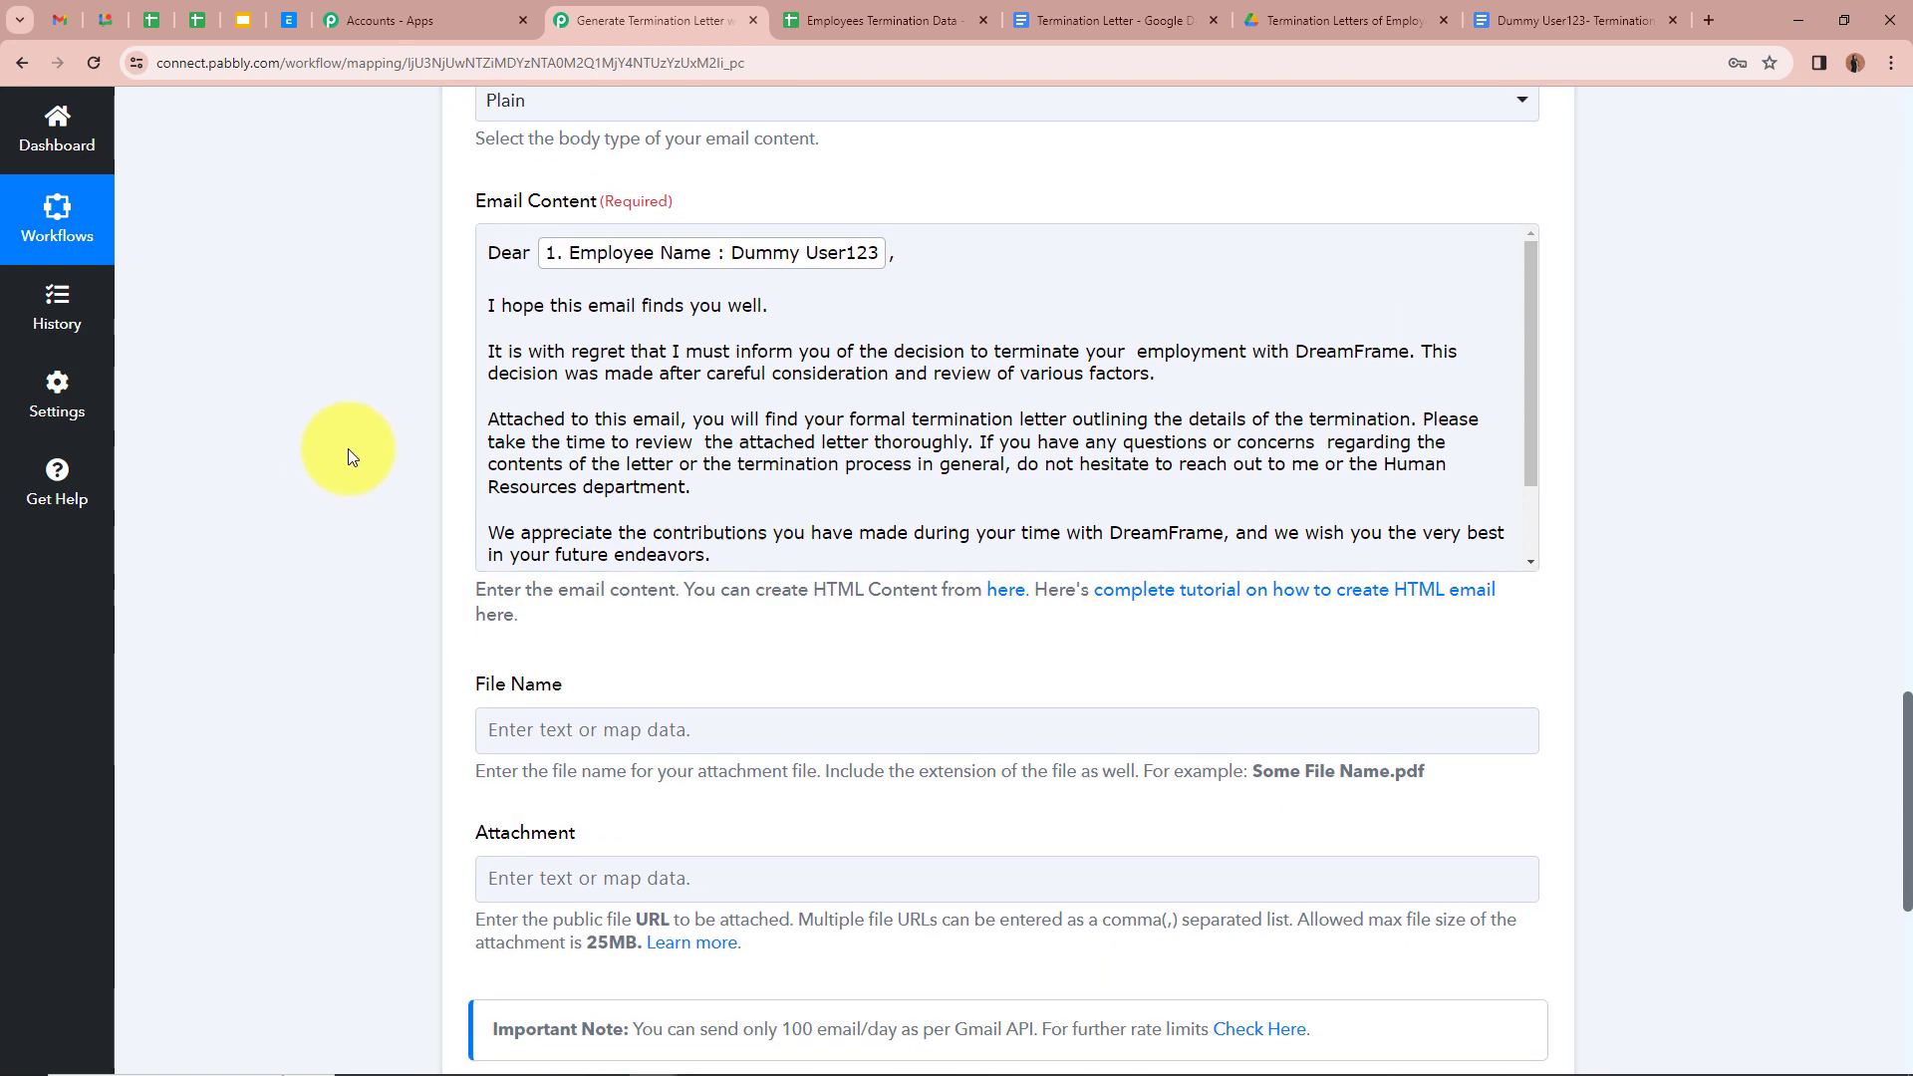
Step: Set the attachment File Name to mapped Employee Name followed by '- Termination Letter'
scroll(339, 568, "down", 5)
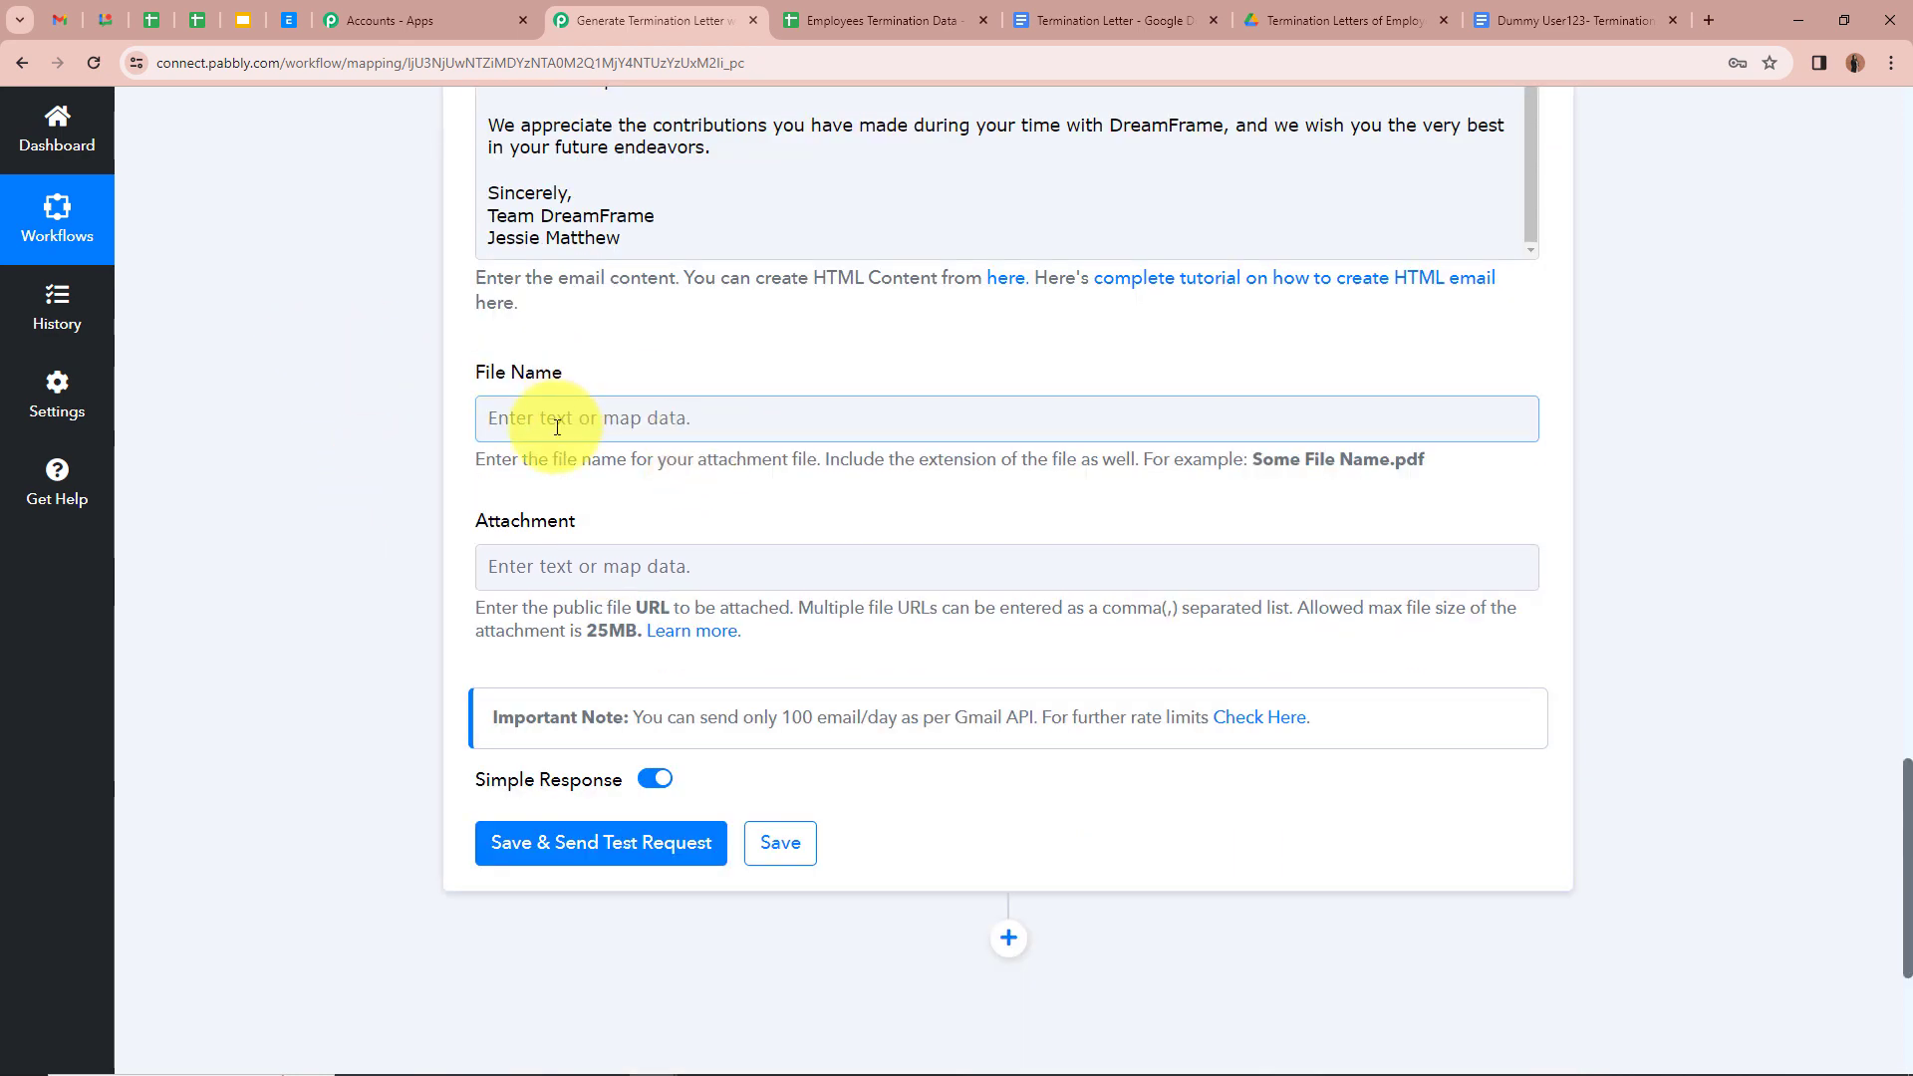
scroll(479, 429, "up", 3)
scroll(446, 512, "down", 2)
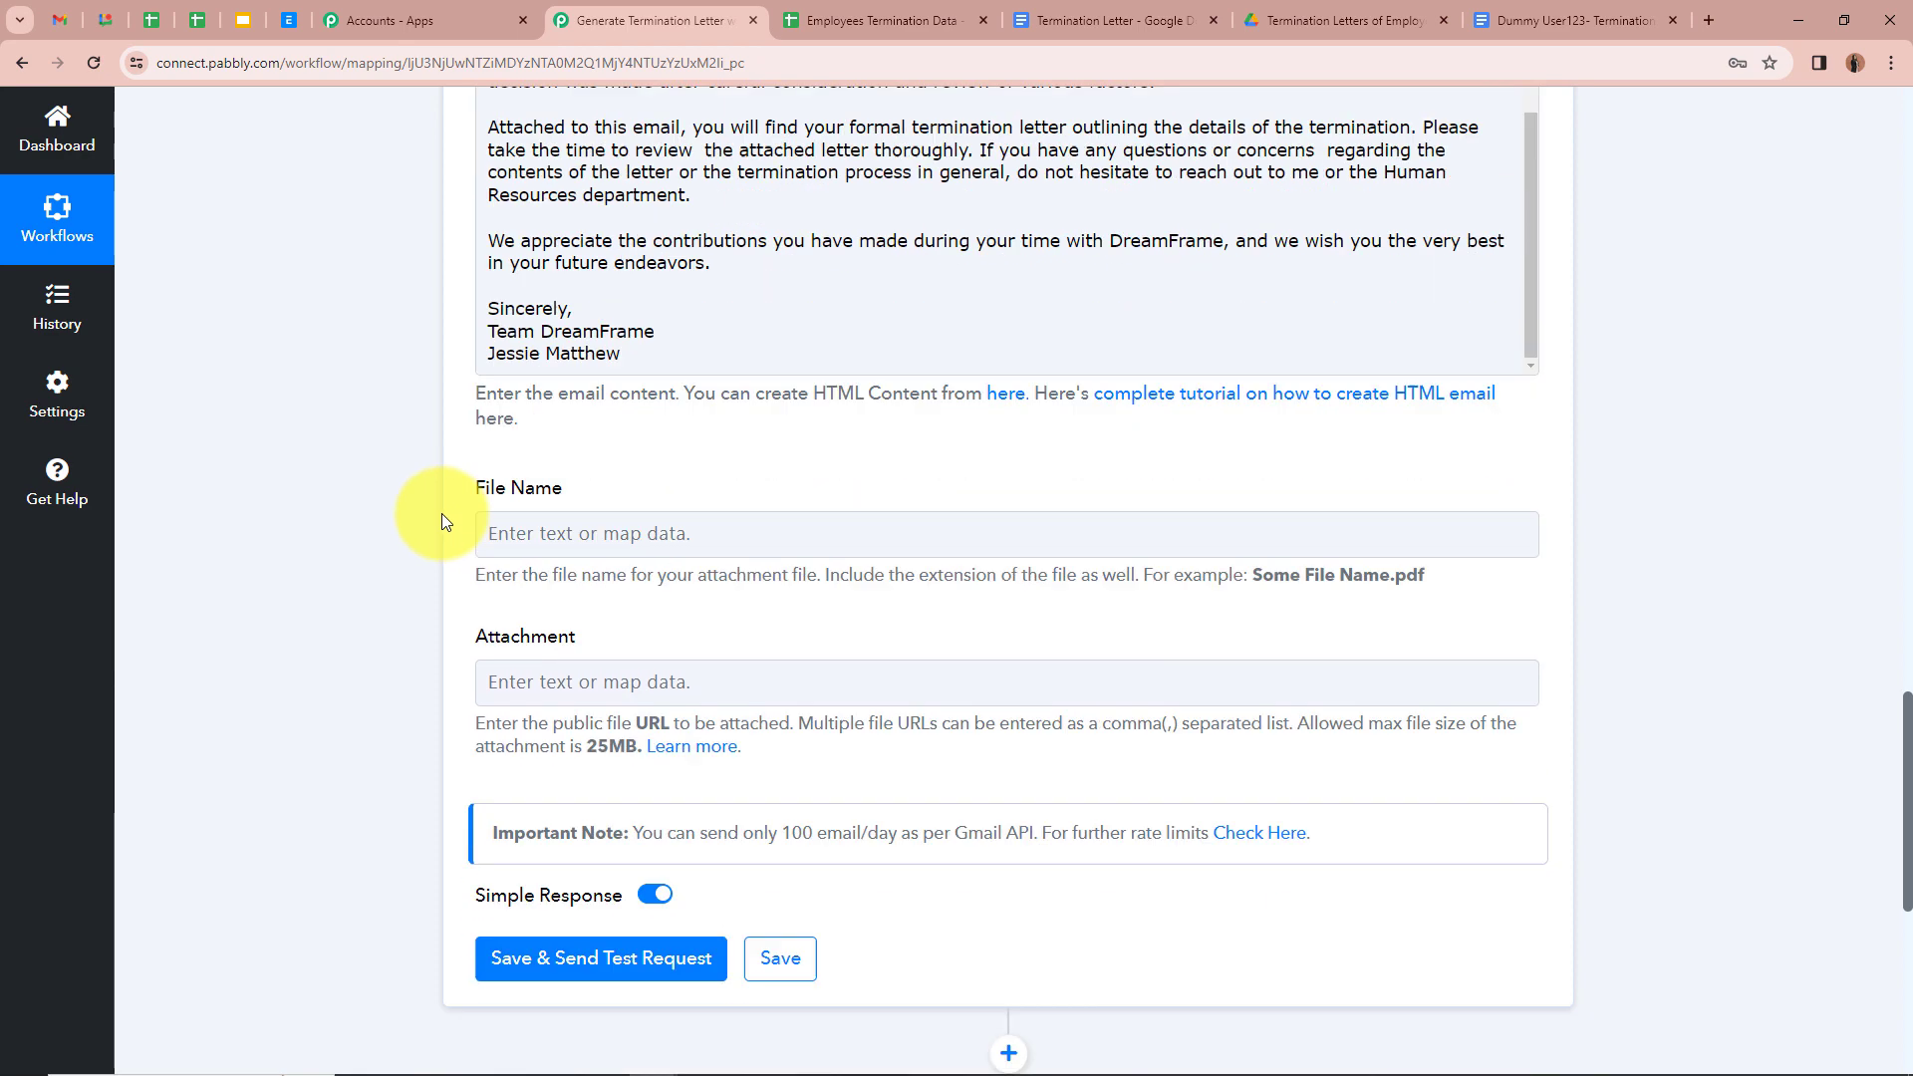
scroll(442, 515, "down", 1)
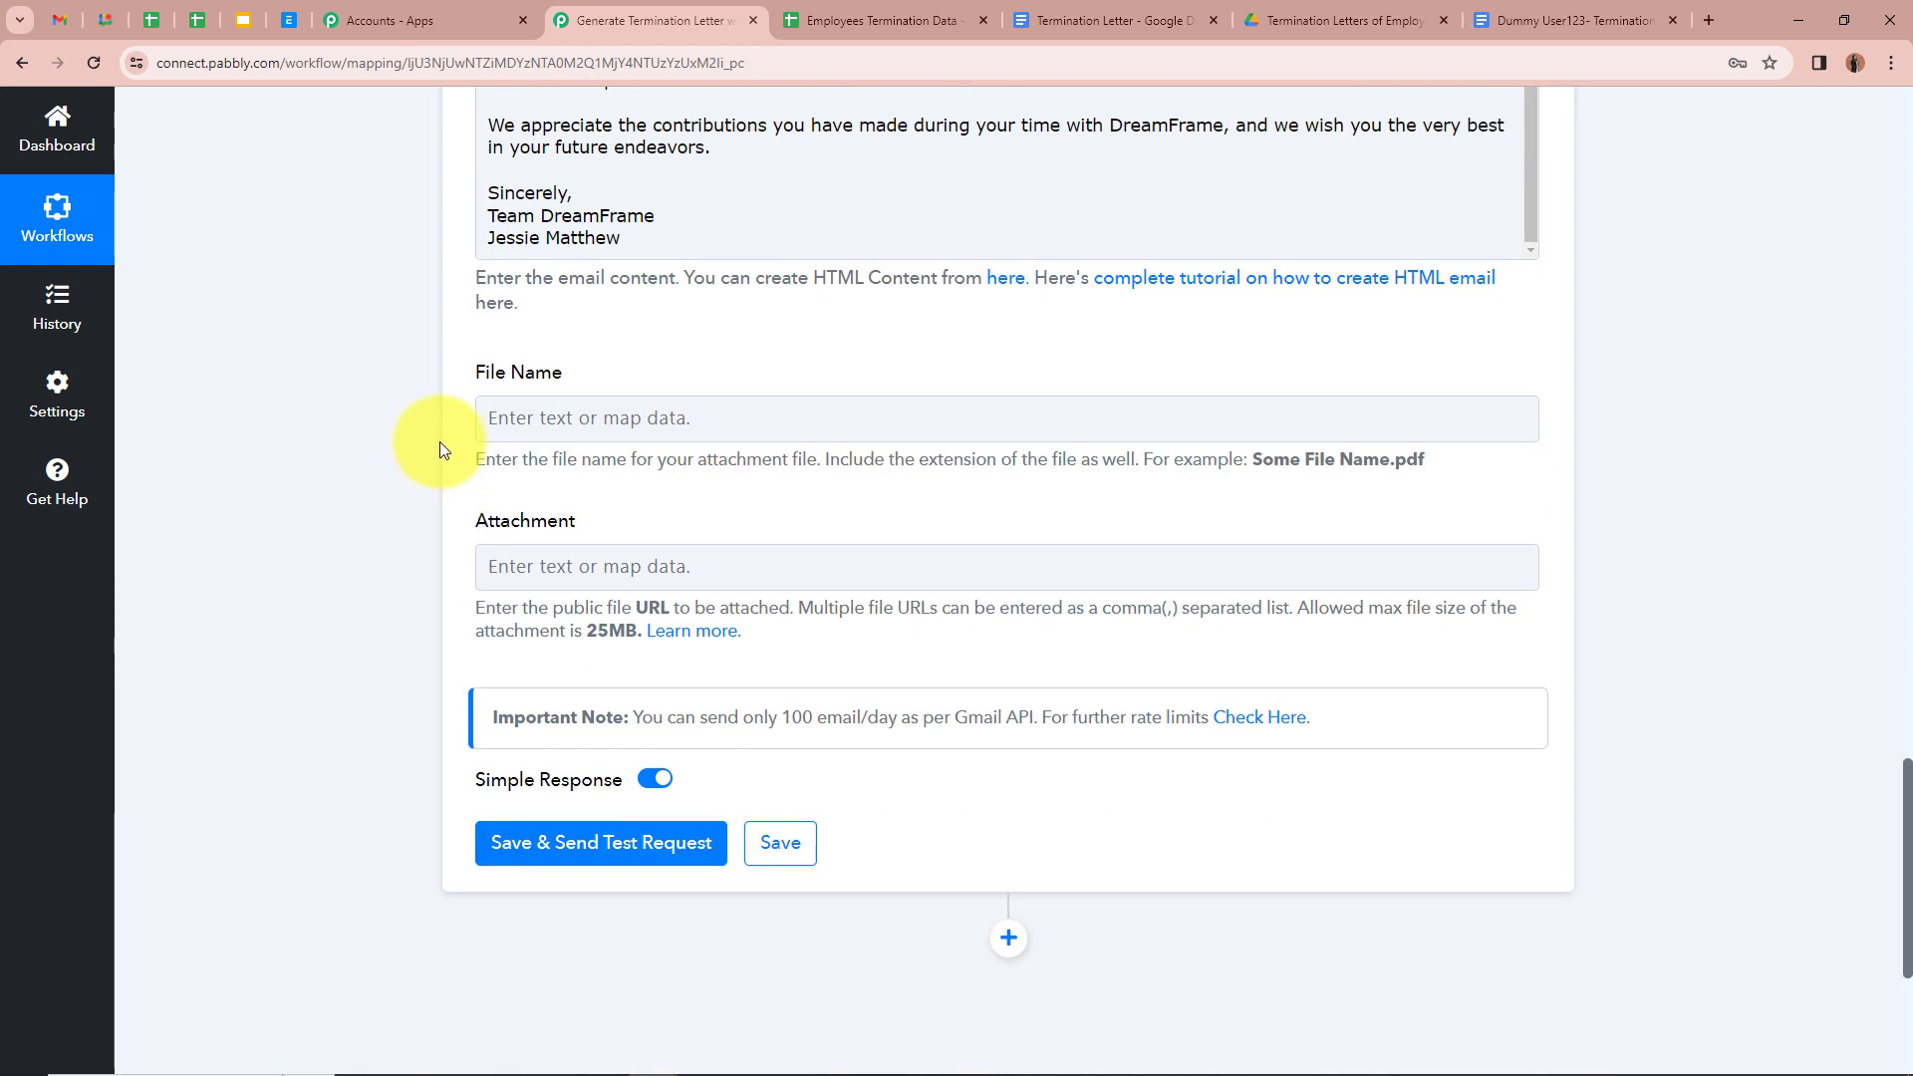
left_click(511, 423)
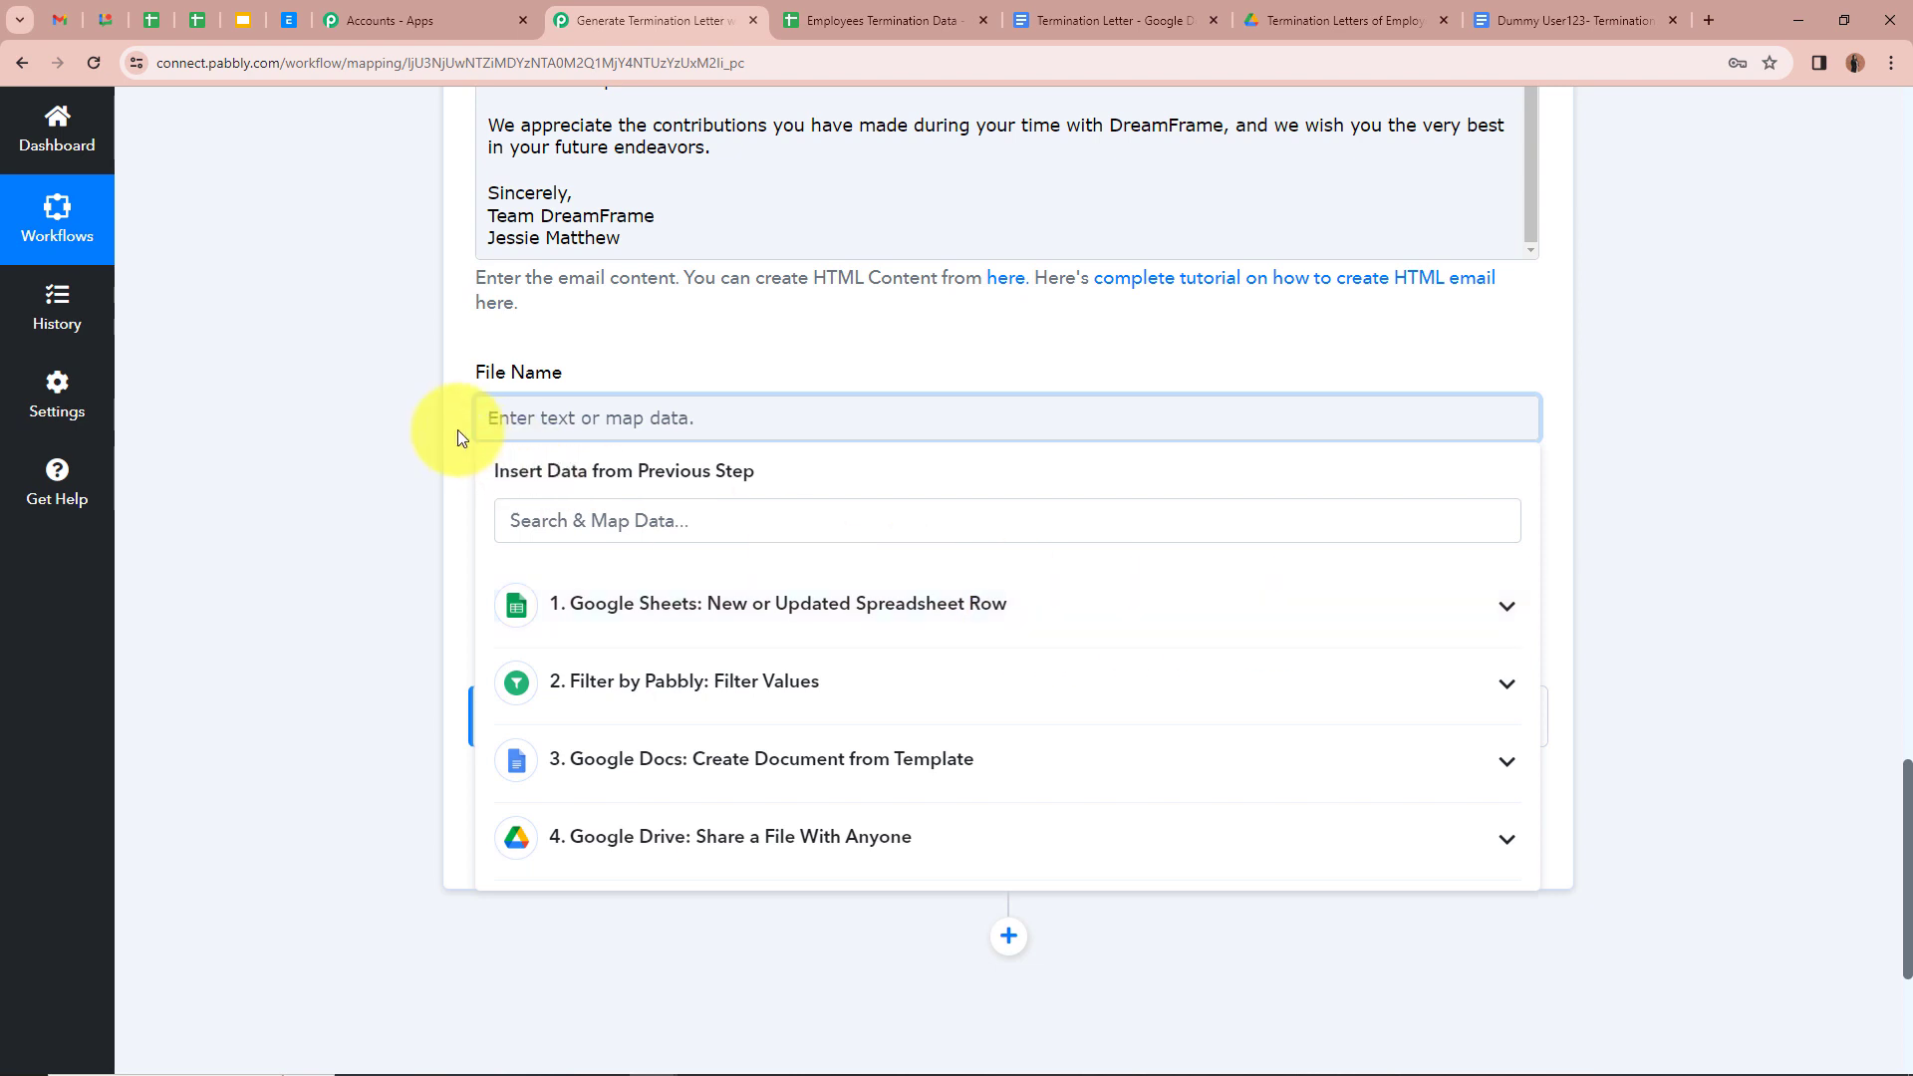
left_click(1373, 626)
scroll(847, 797, "down", 1)
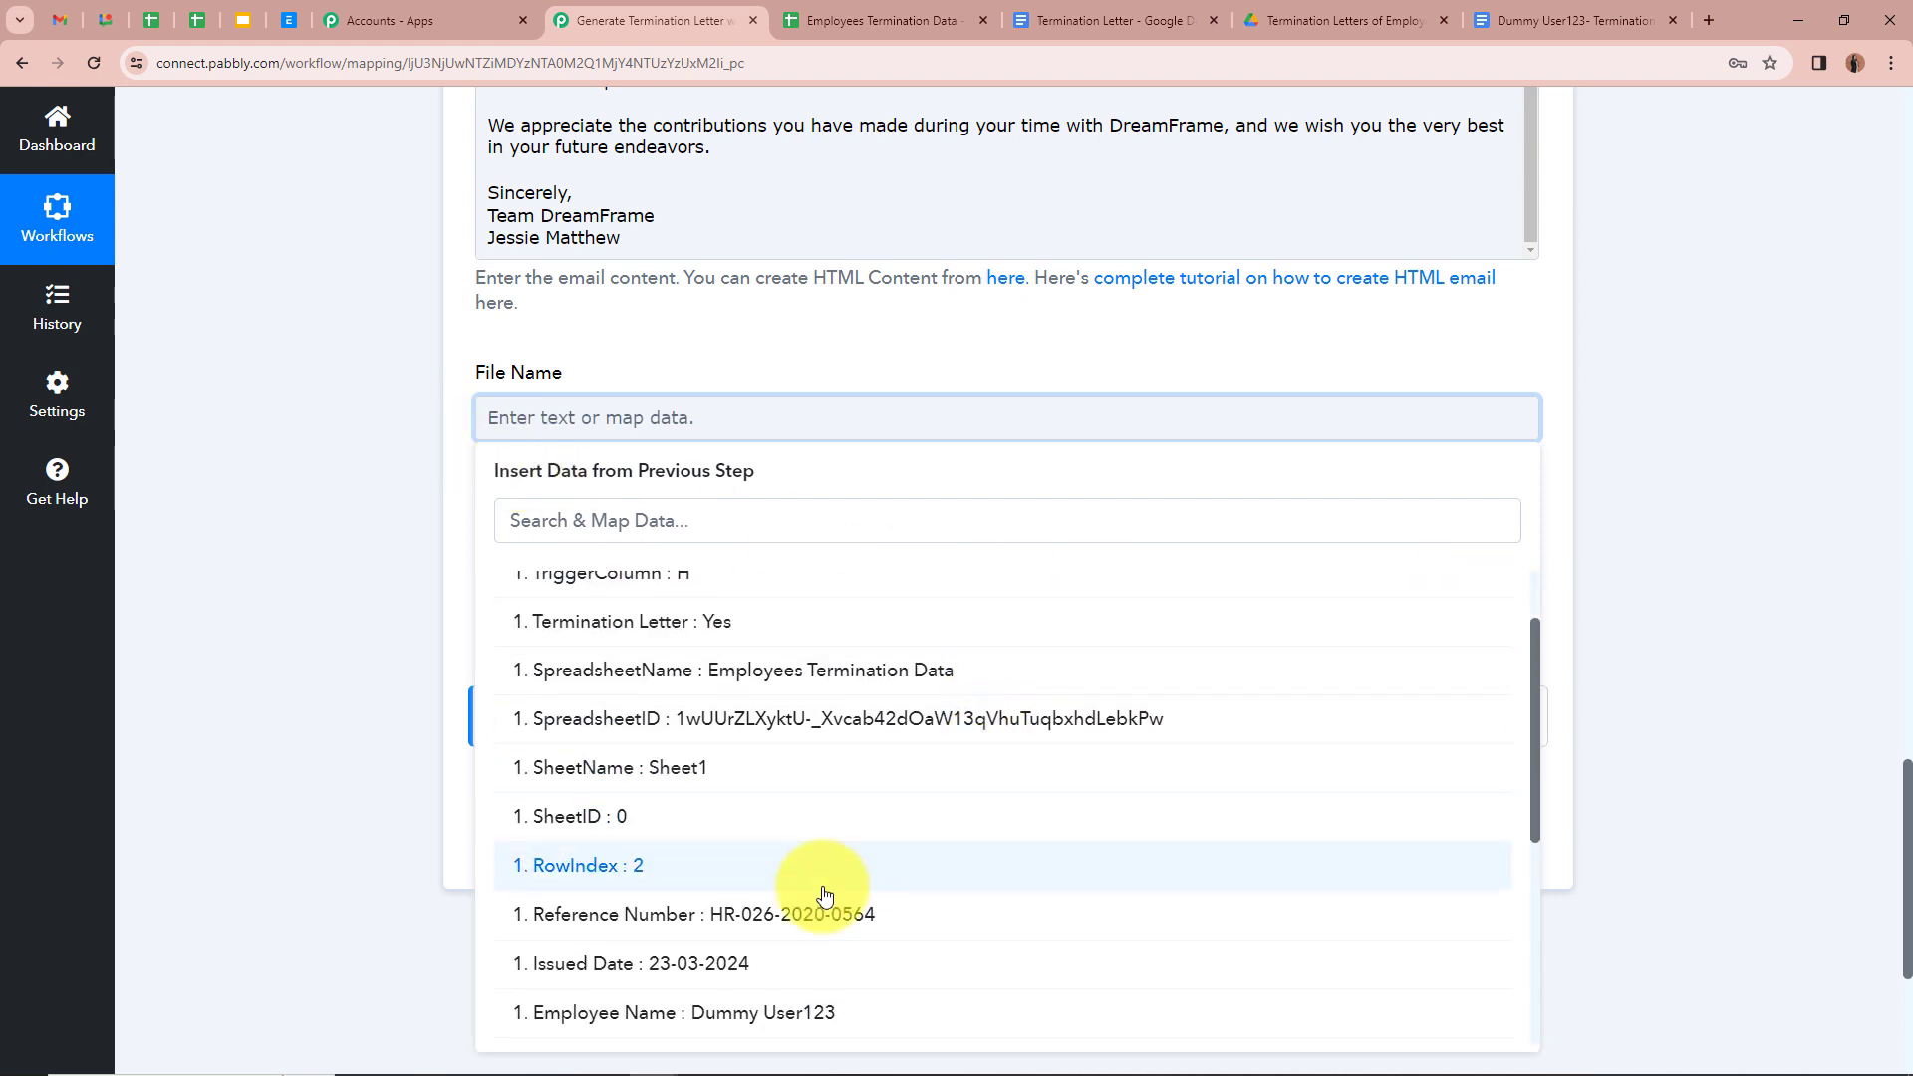
left_click(771, 1015)
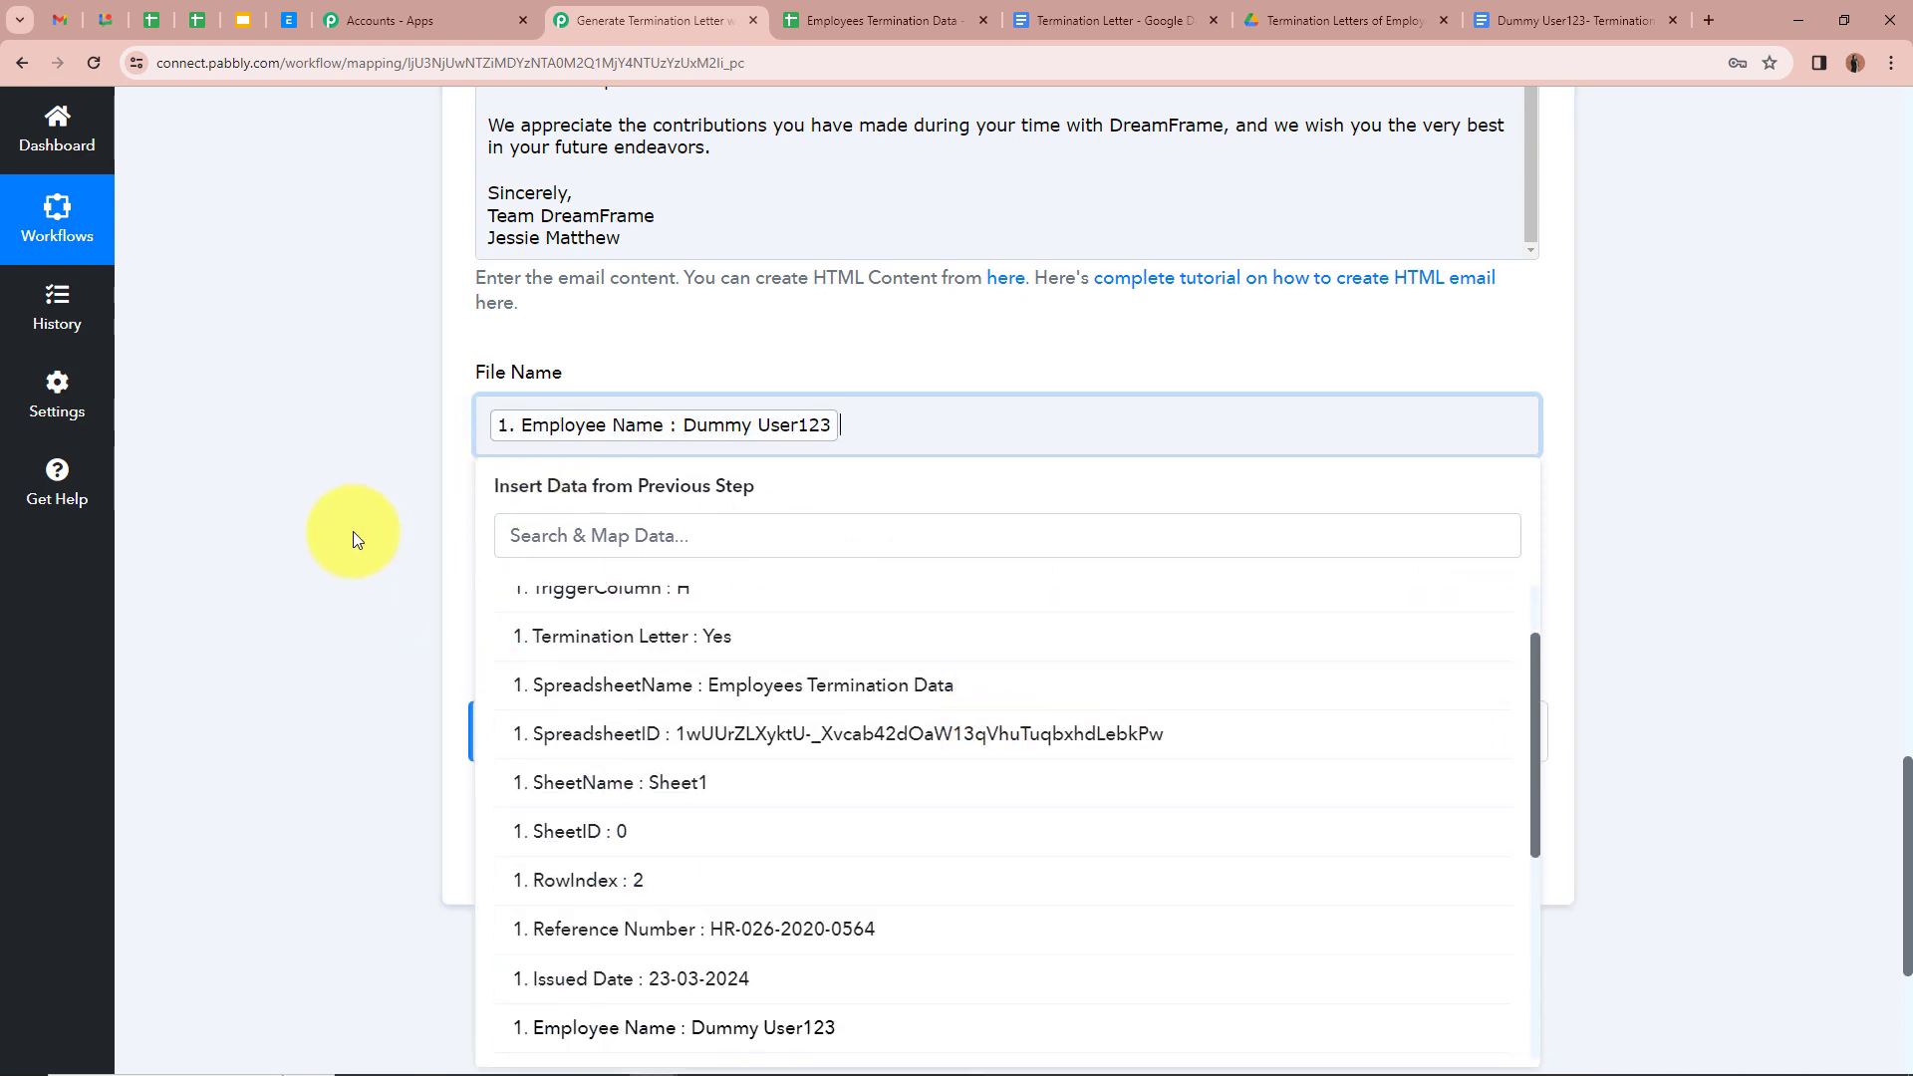
type("- Termination Letter")
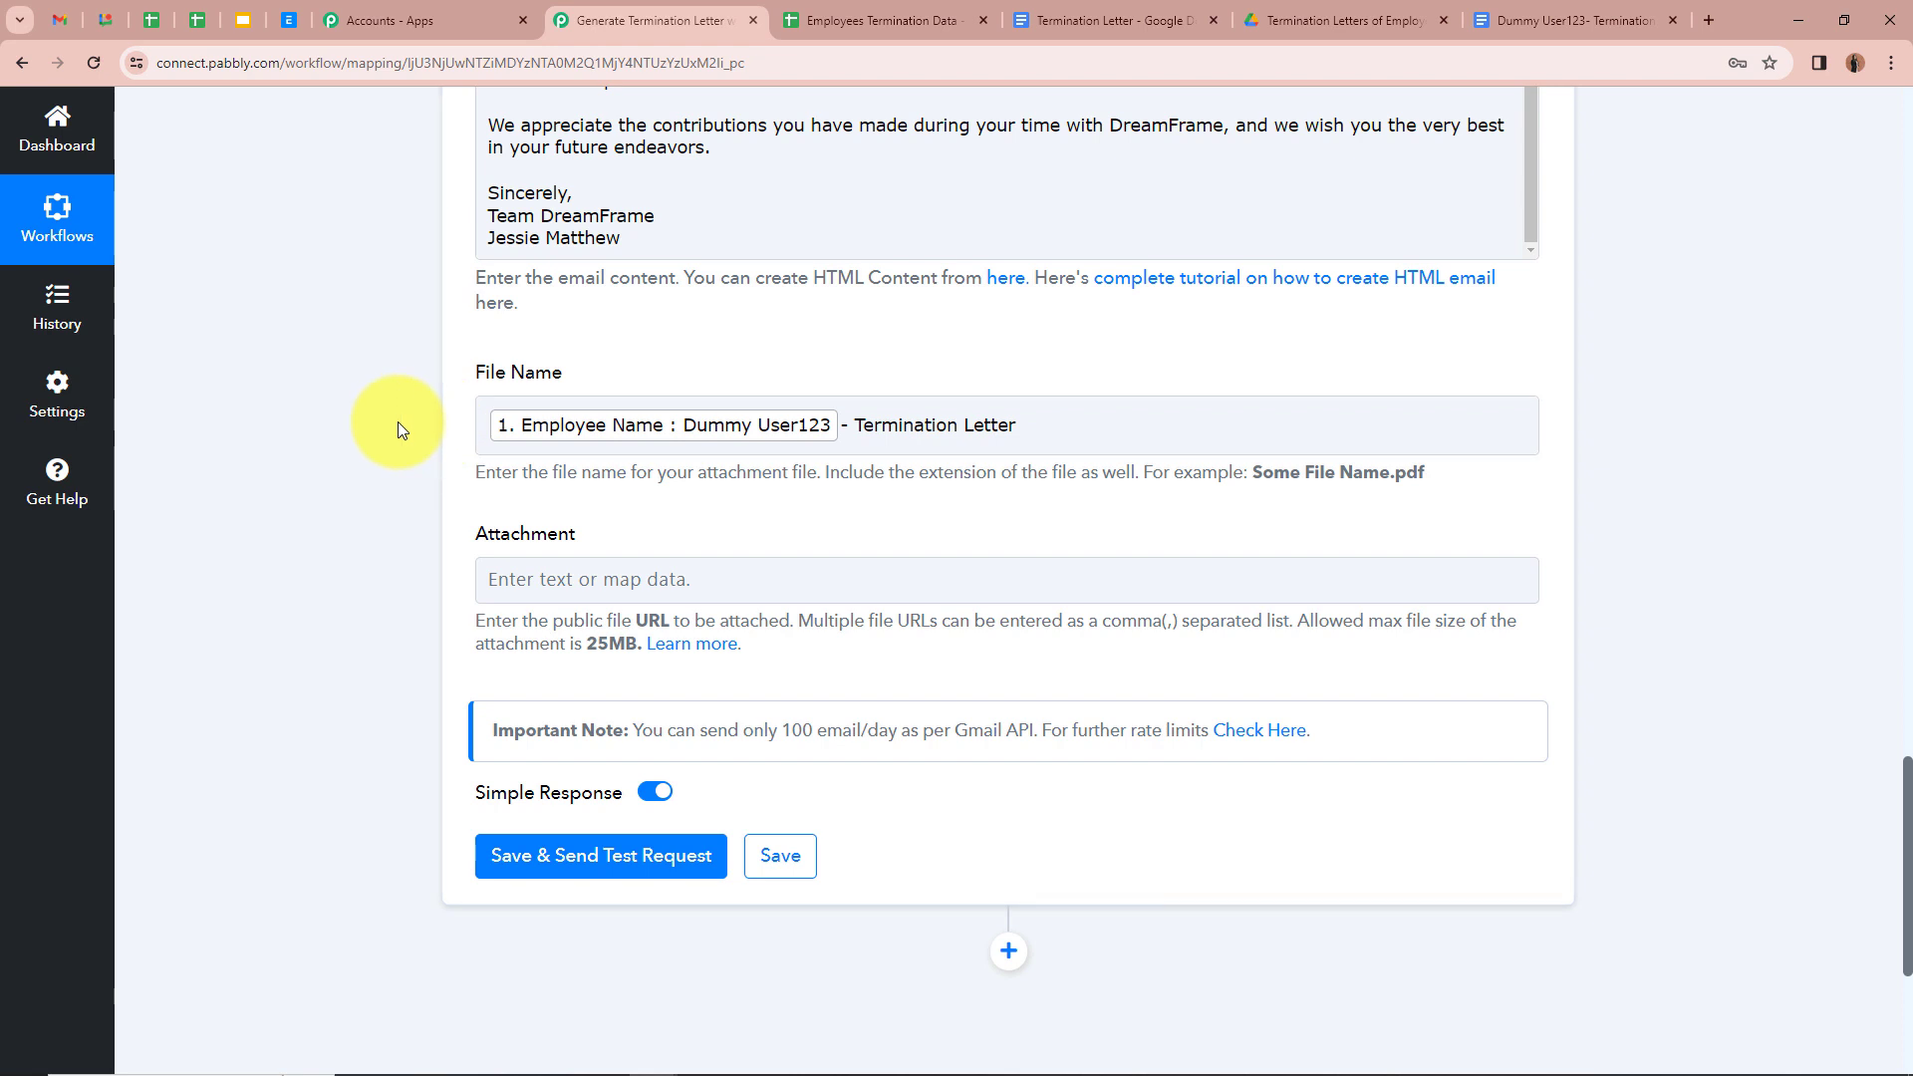
scroll(399, 428, "down", 2)
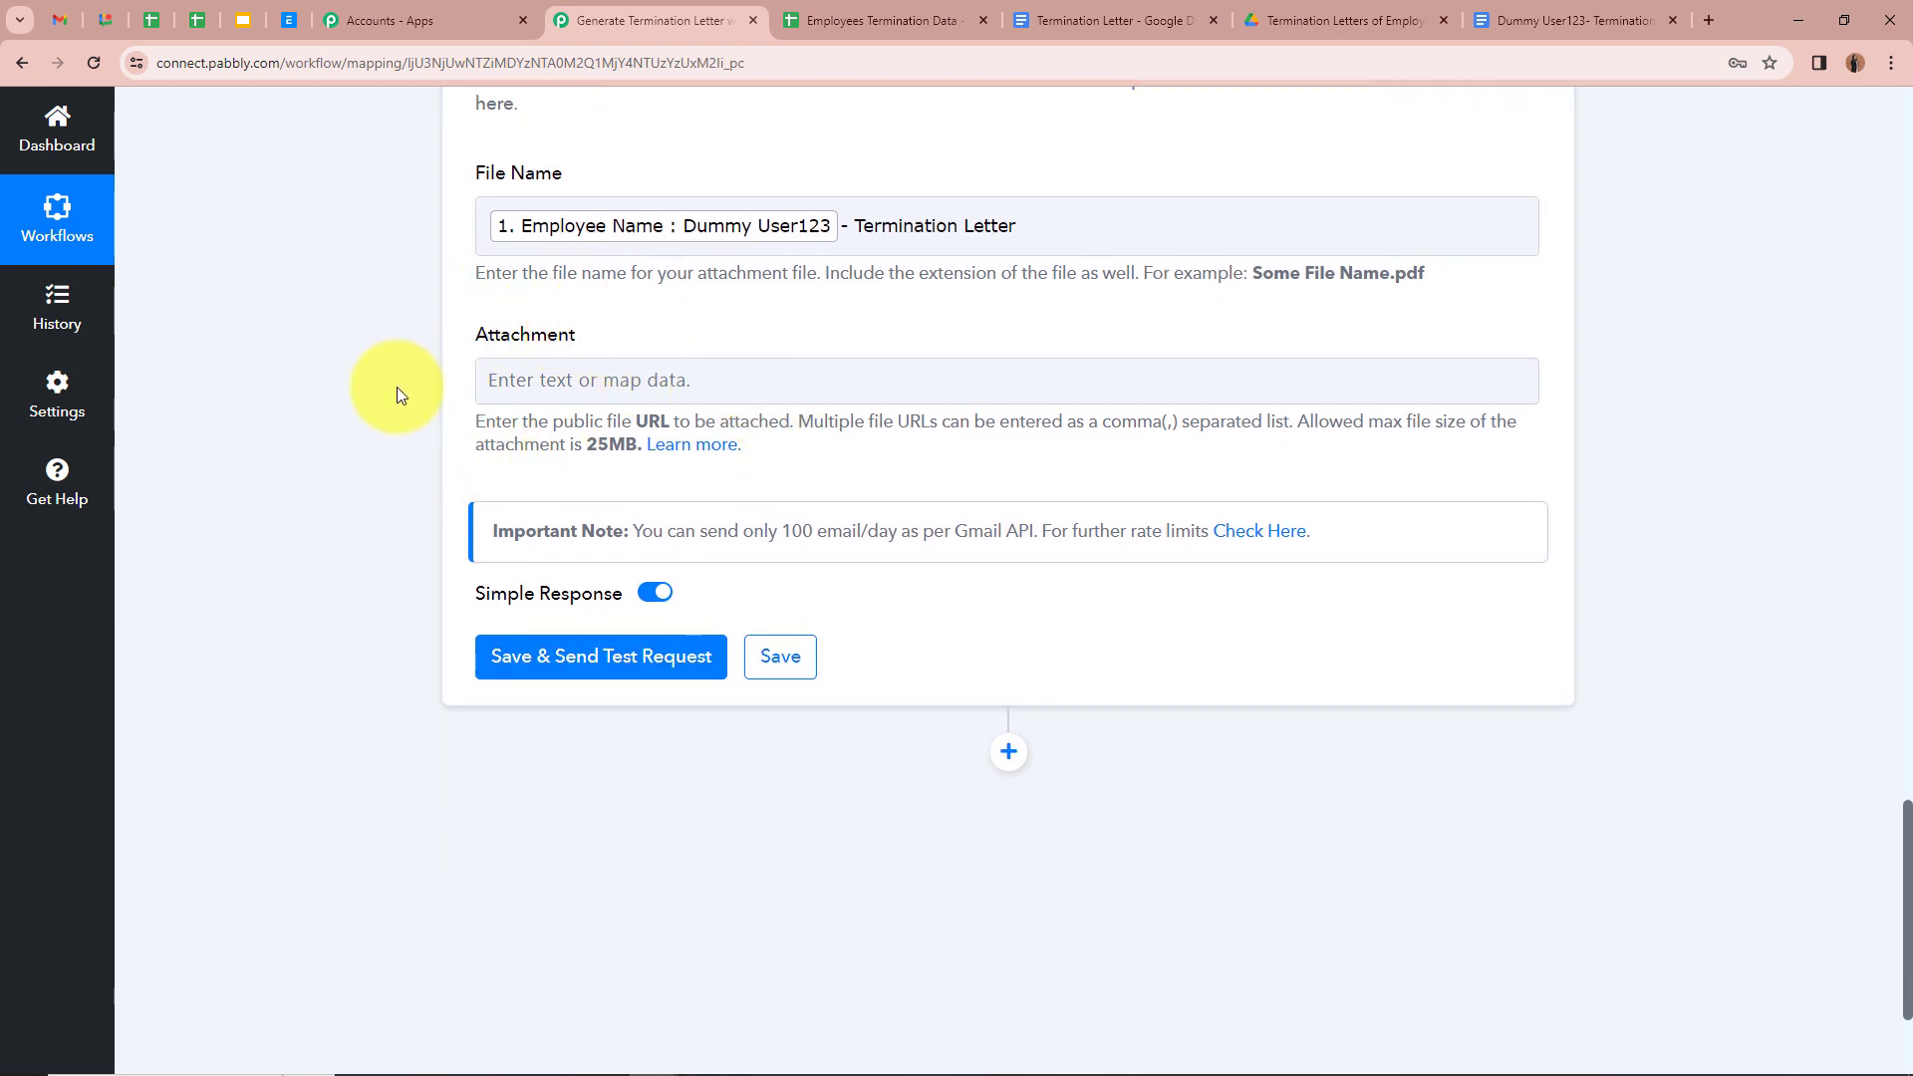
Step: Map the Drive step's Res2 ExportLinks Application/pdf link as the Attachment
left_click(488, 379)
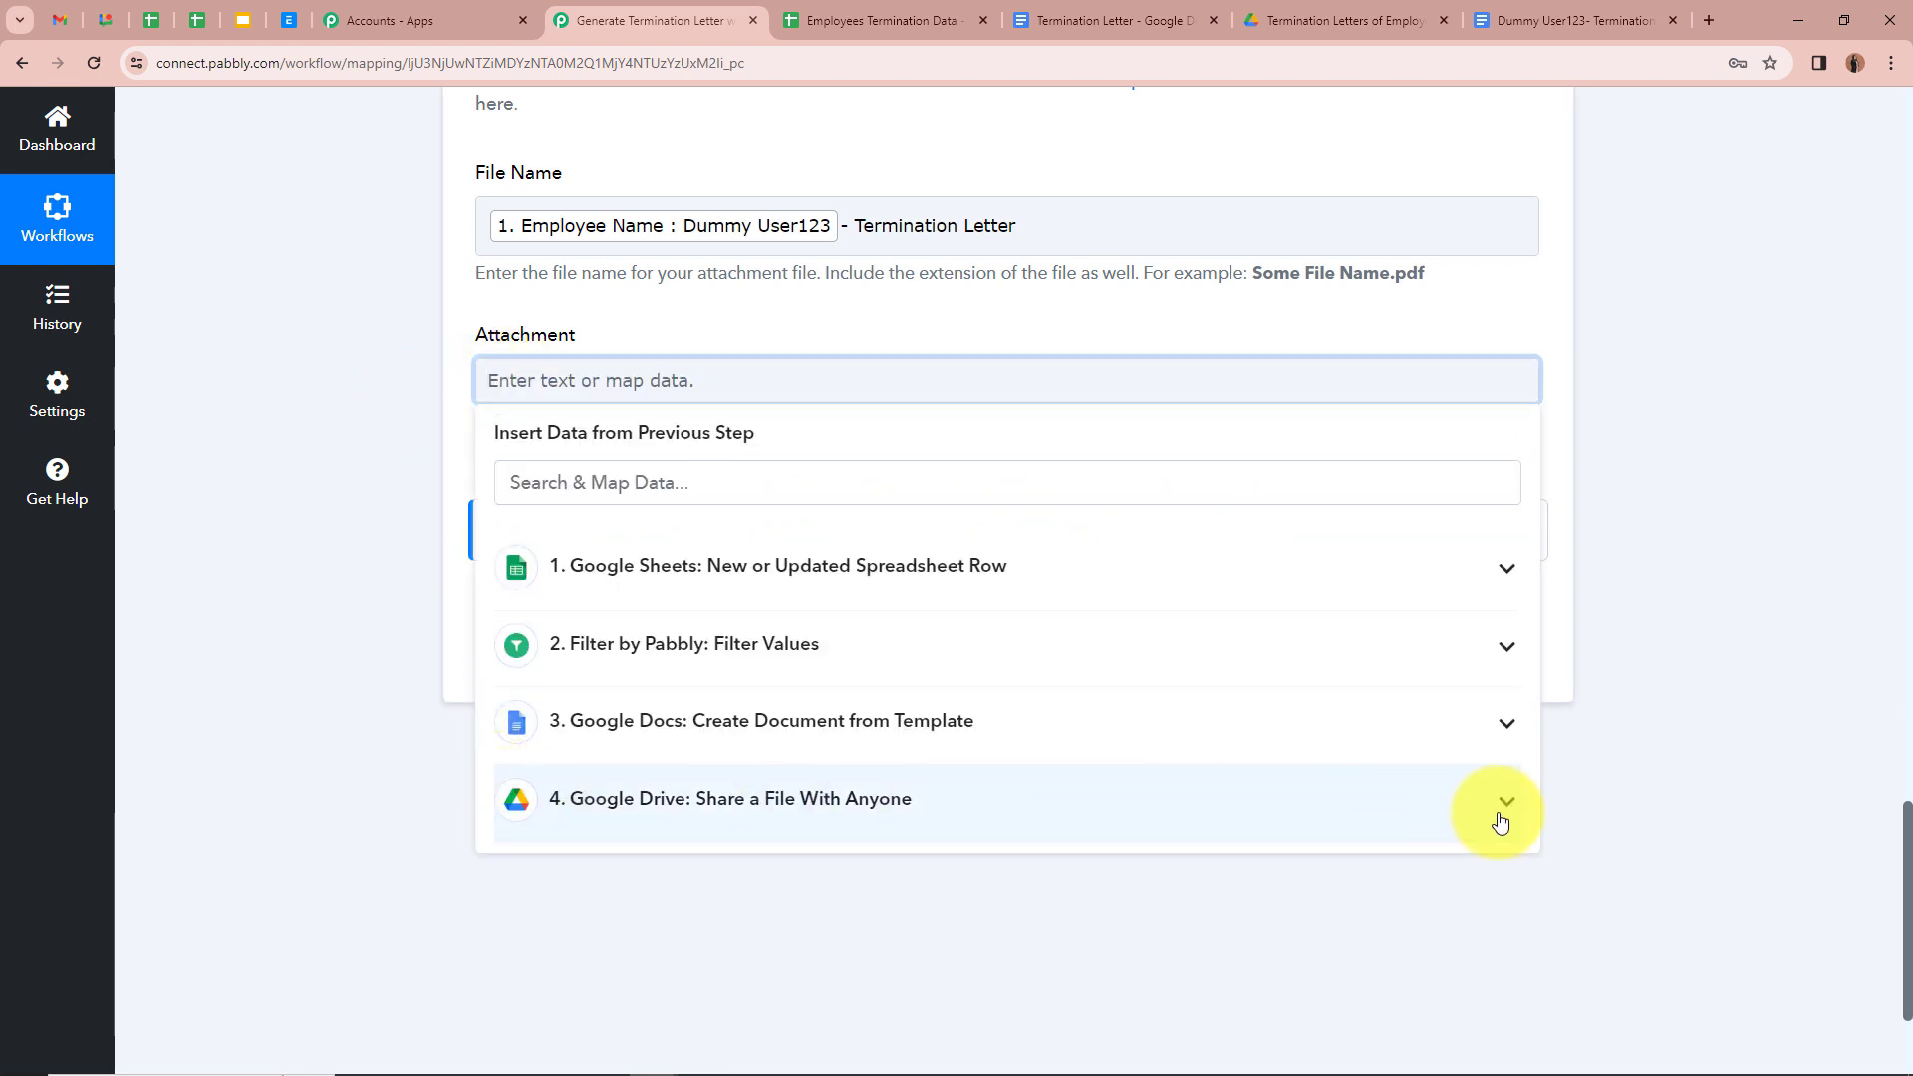
left_click(1497, 807)
scroll(1000, 859, "down", 4)
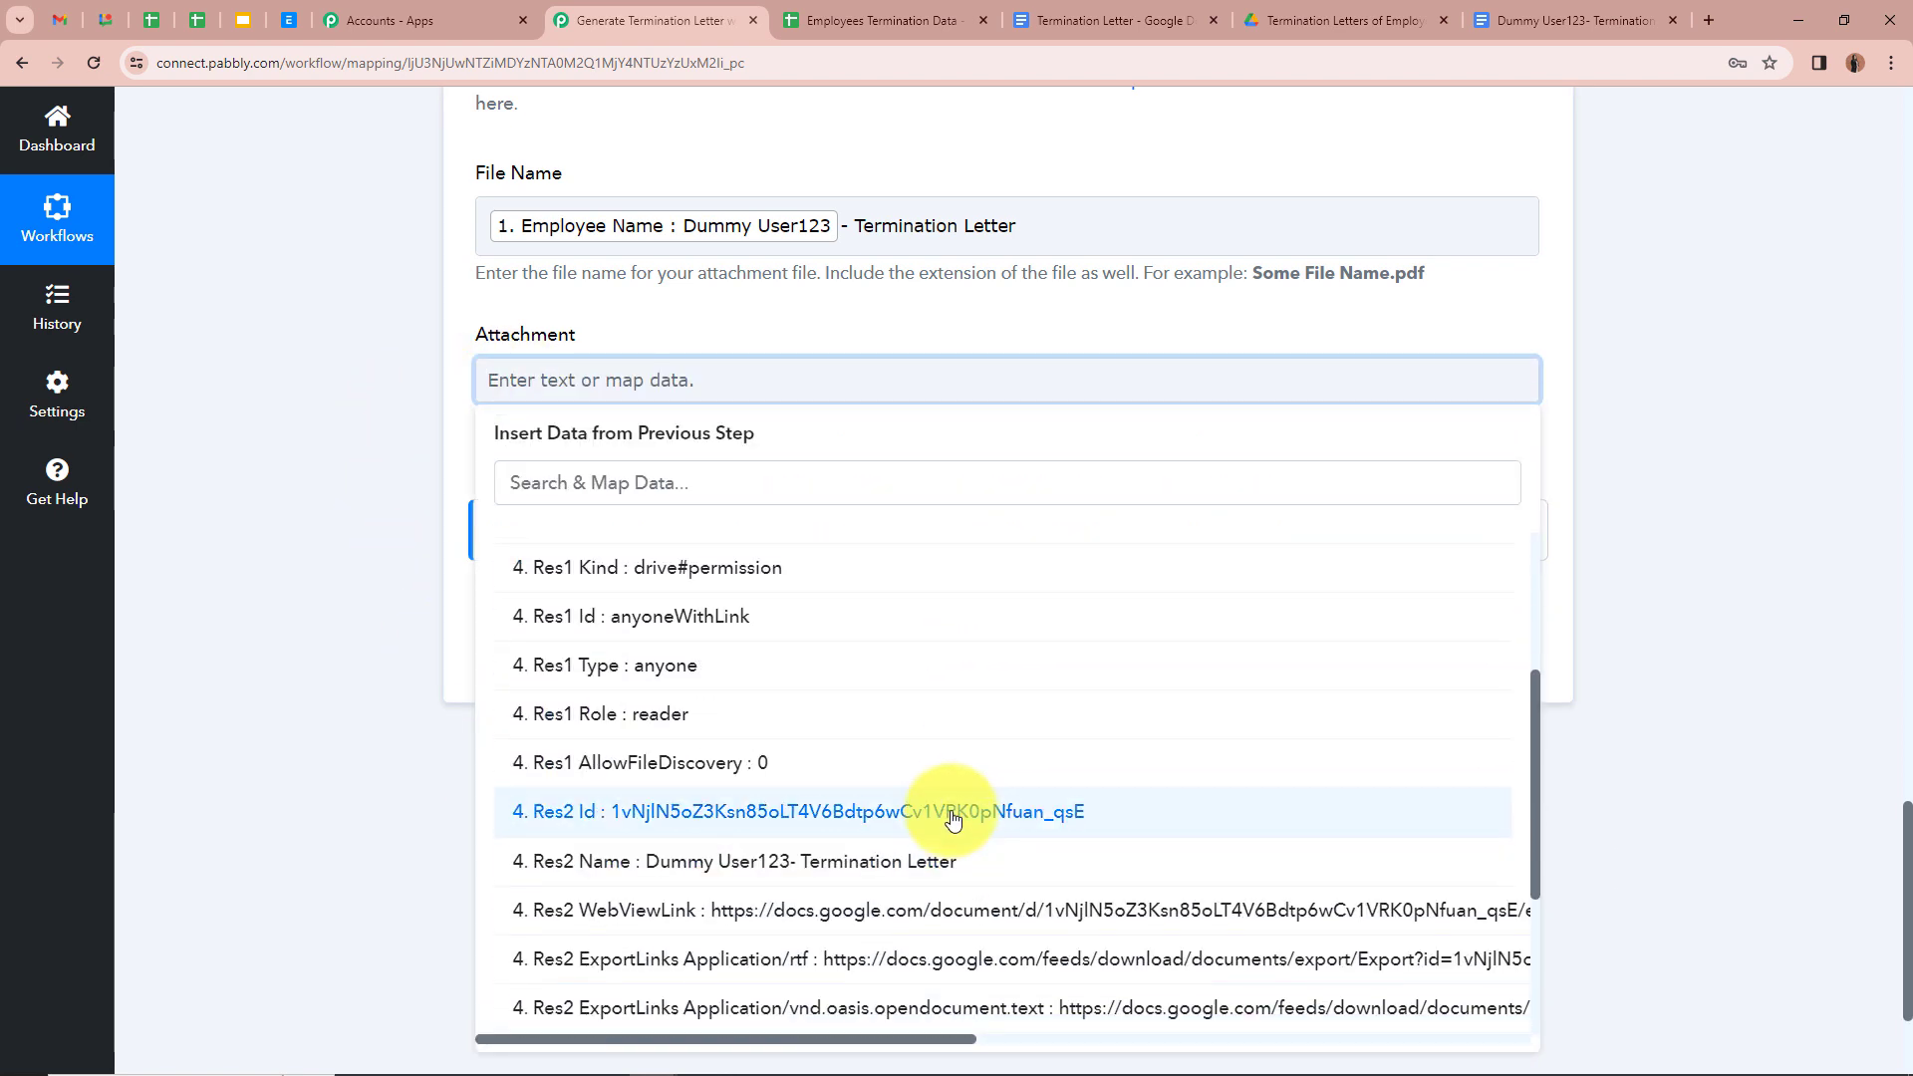
scroll(897, 812, "down", 1)
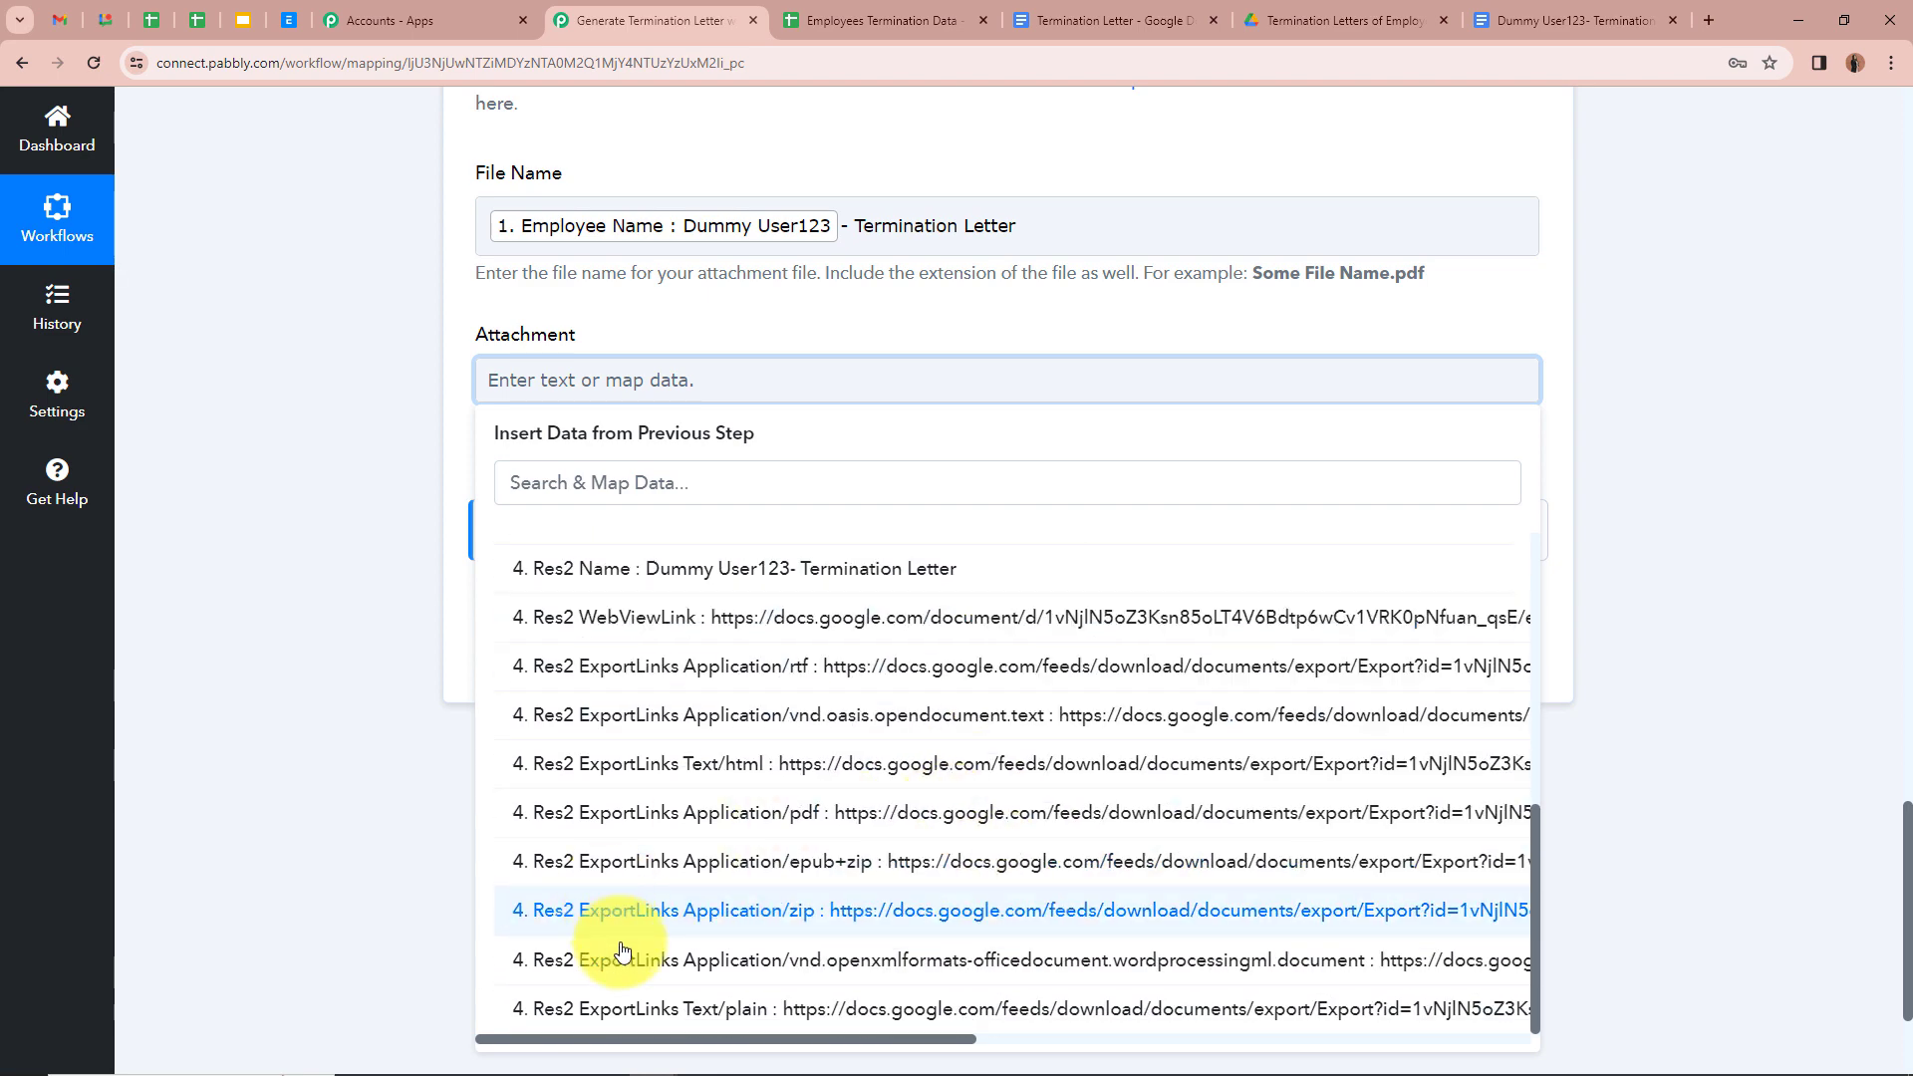
scroll(655, 821, "down", 1)
left_click(654, 813)
left_click(399, 478)
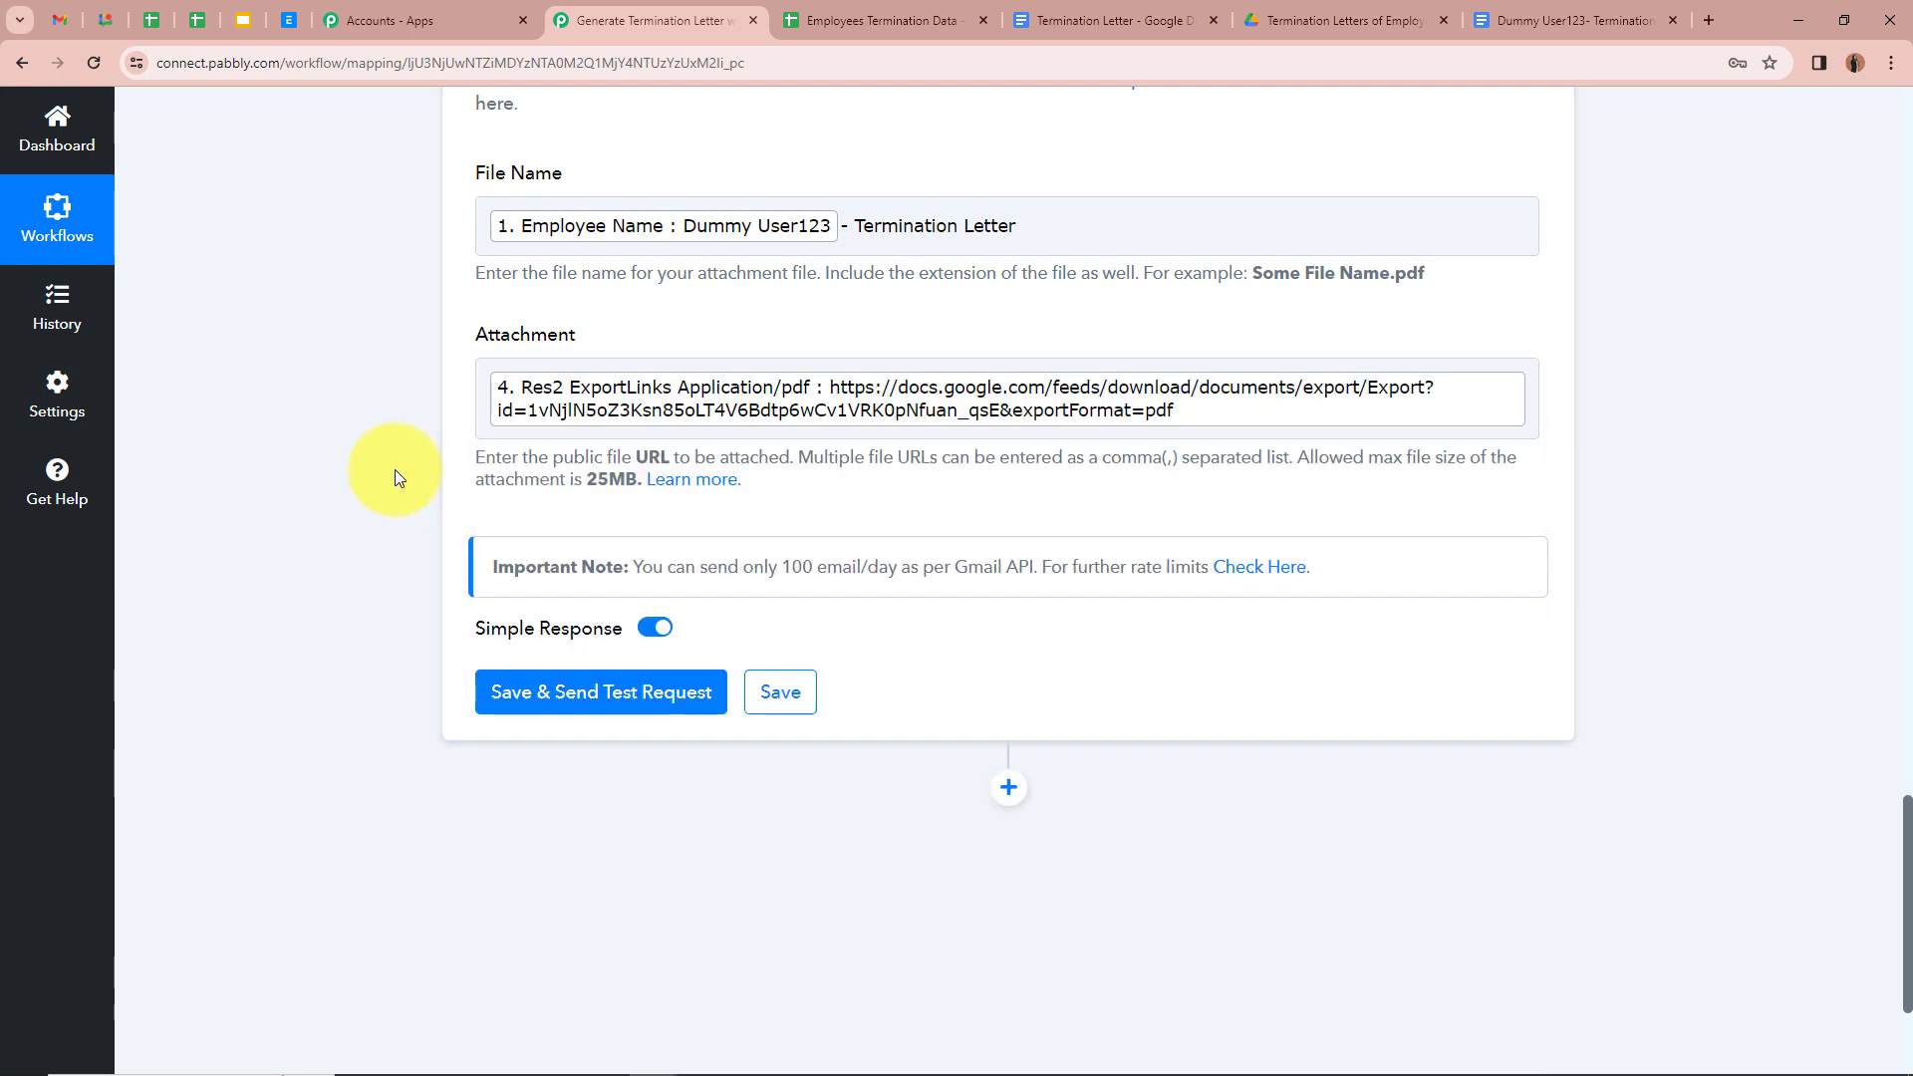
scroll(395, 469, "up", 3)
scroll(395, 469, "down", 2)
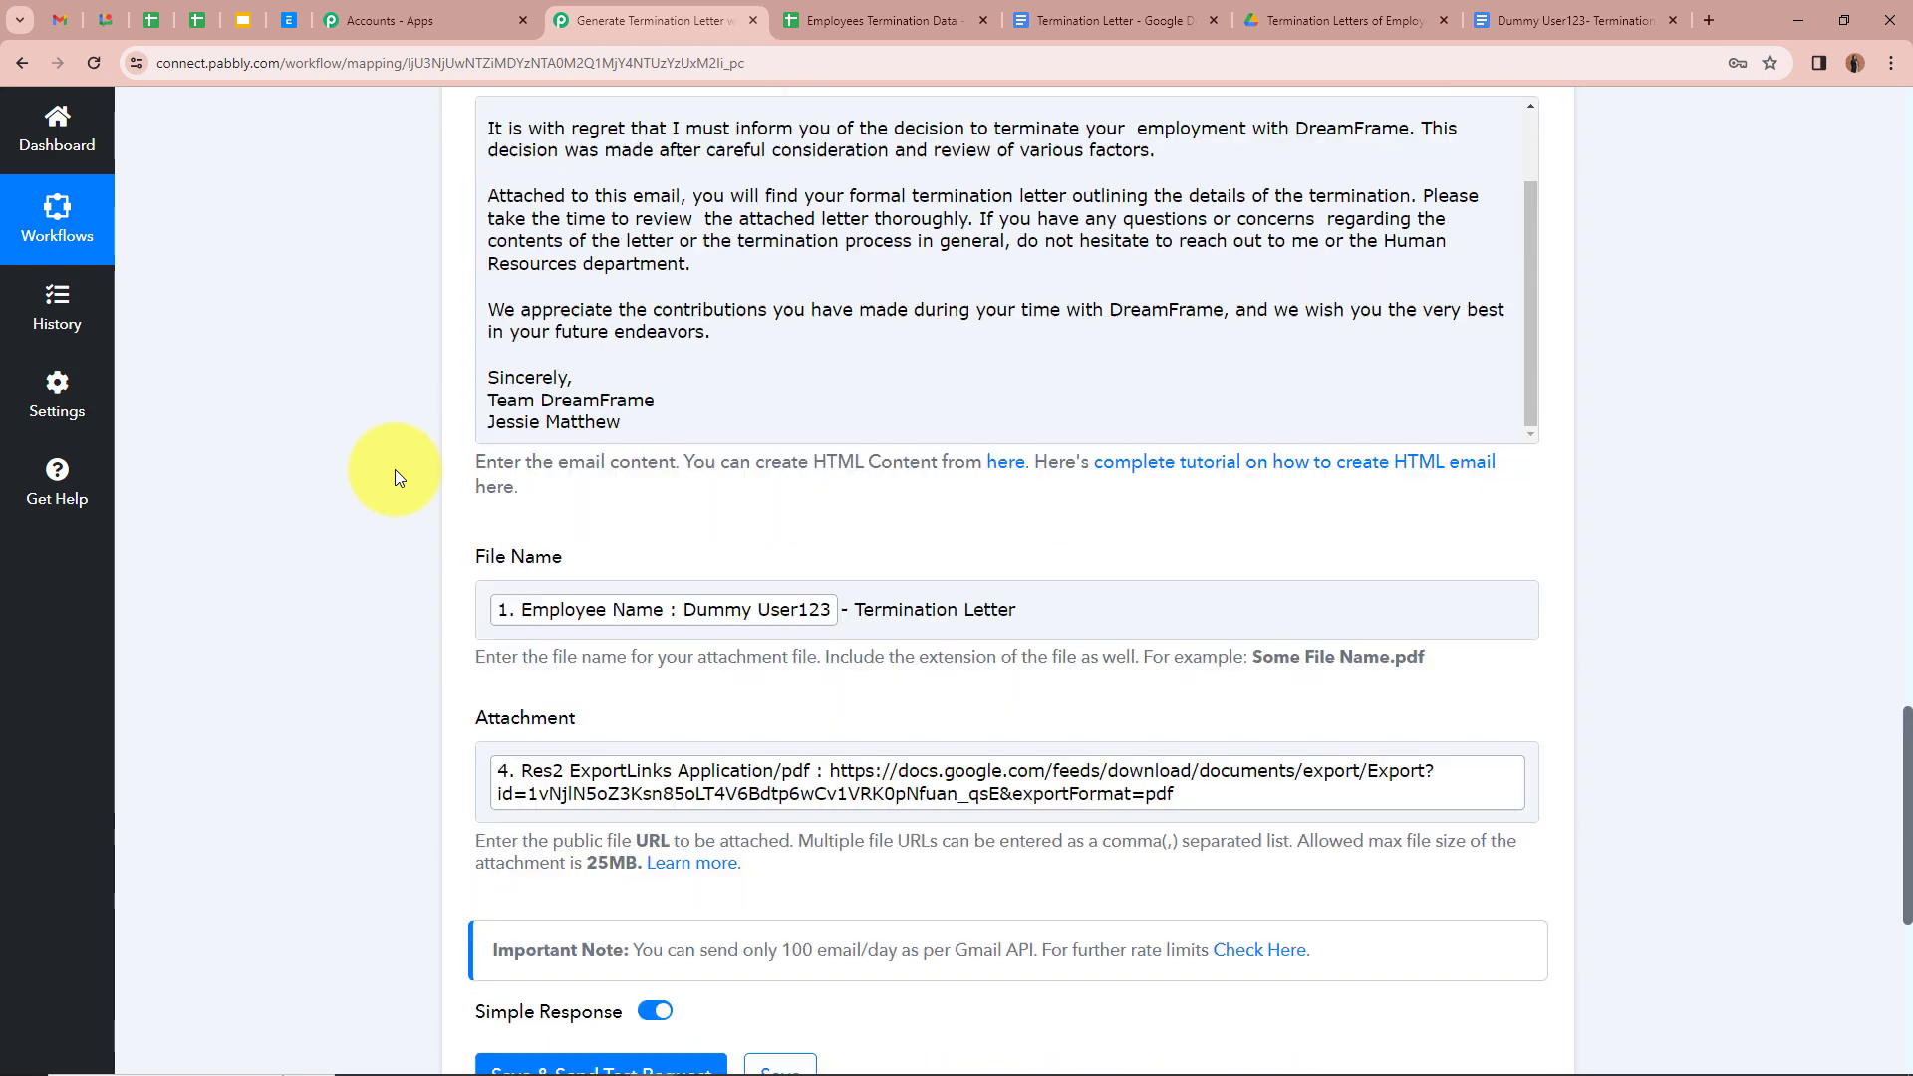
scroll(393, 573, "down", 2)
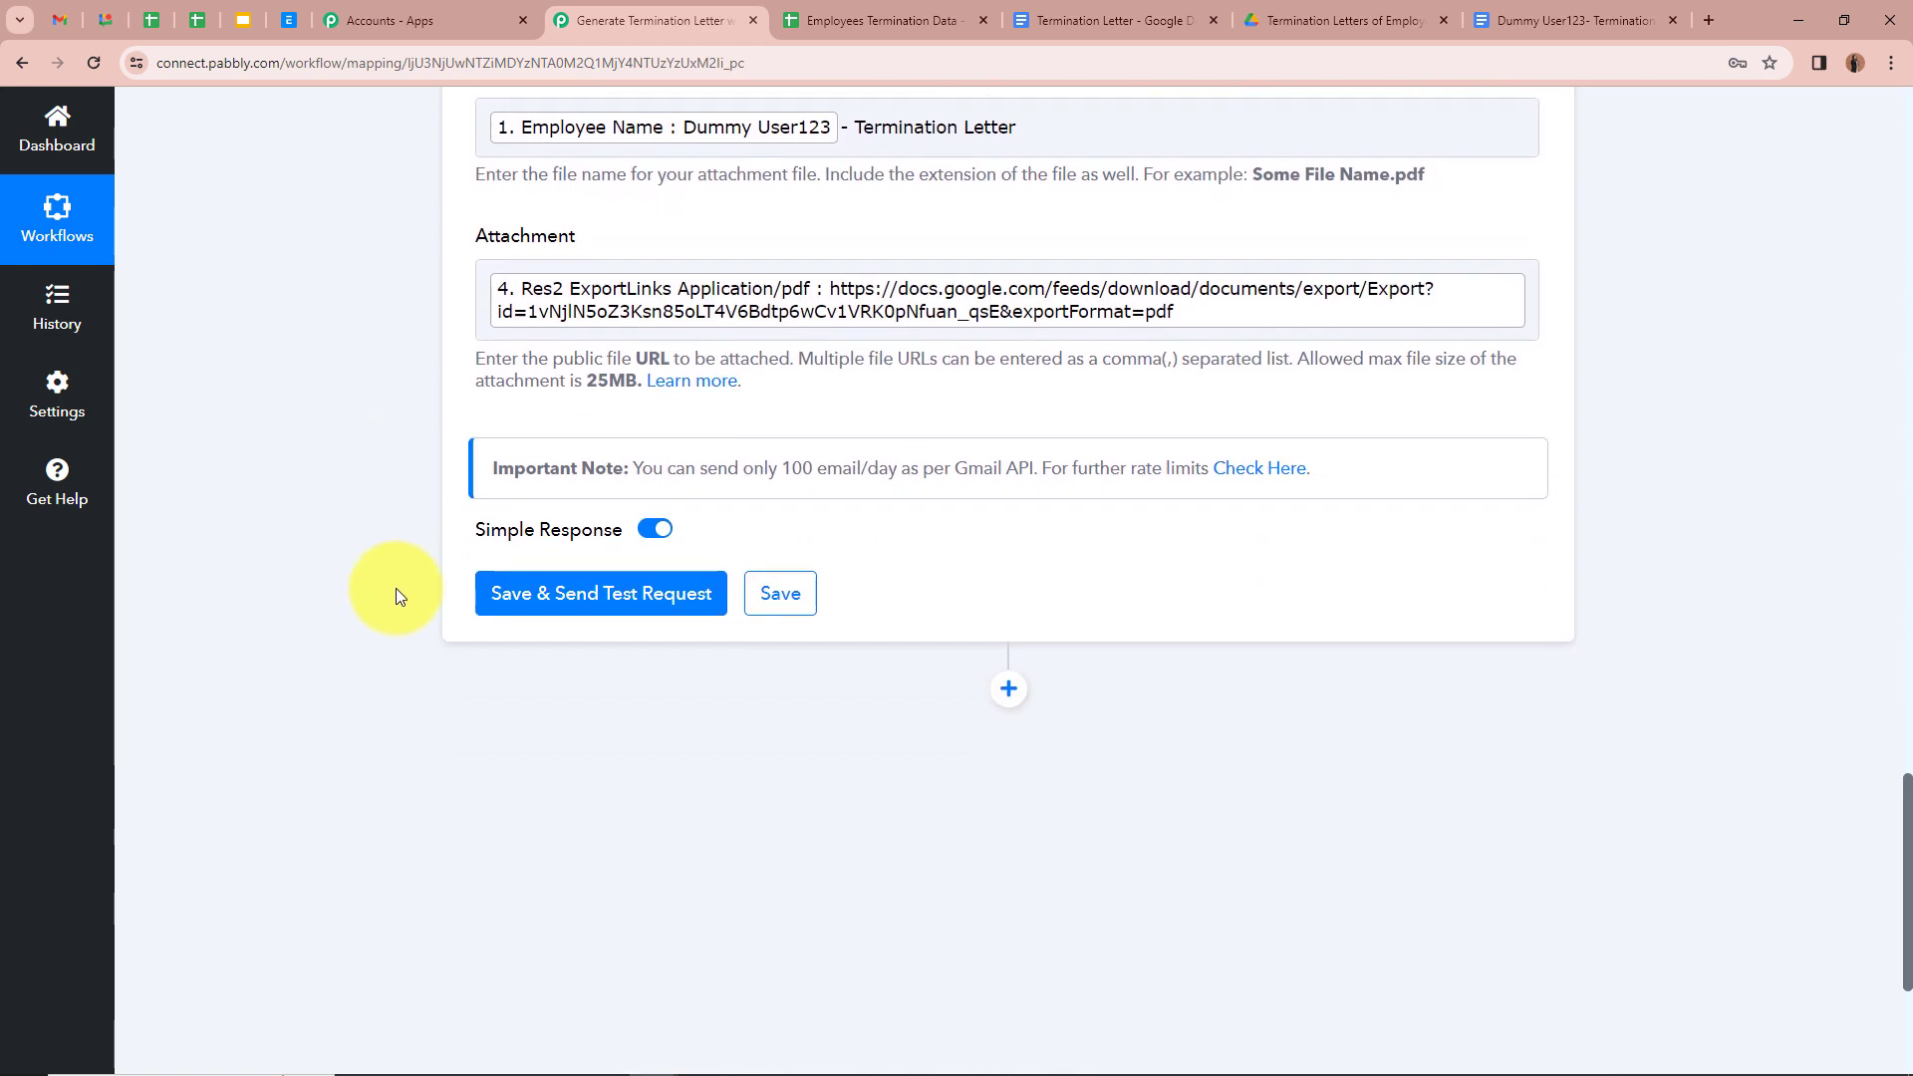
Step: Save the Gmail step and send a test email, confirming status 'sent' with 1485 emails remaining
left_click(586, 592)
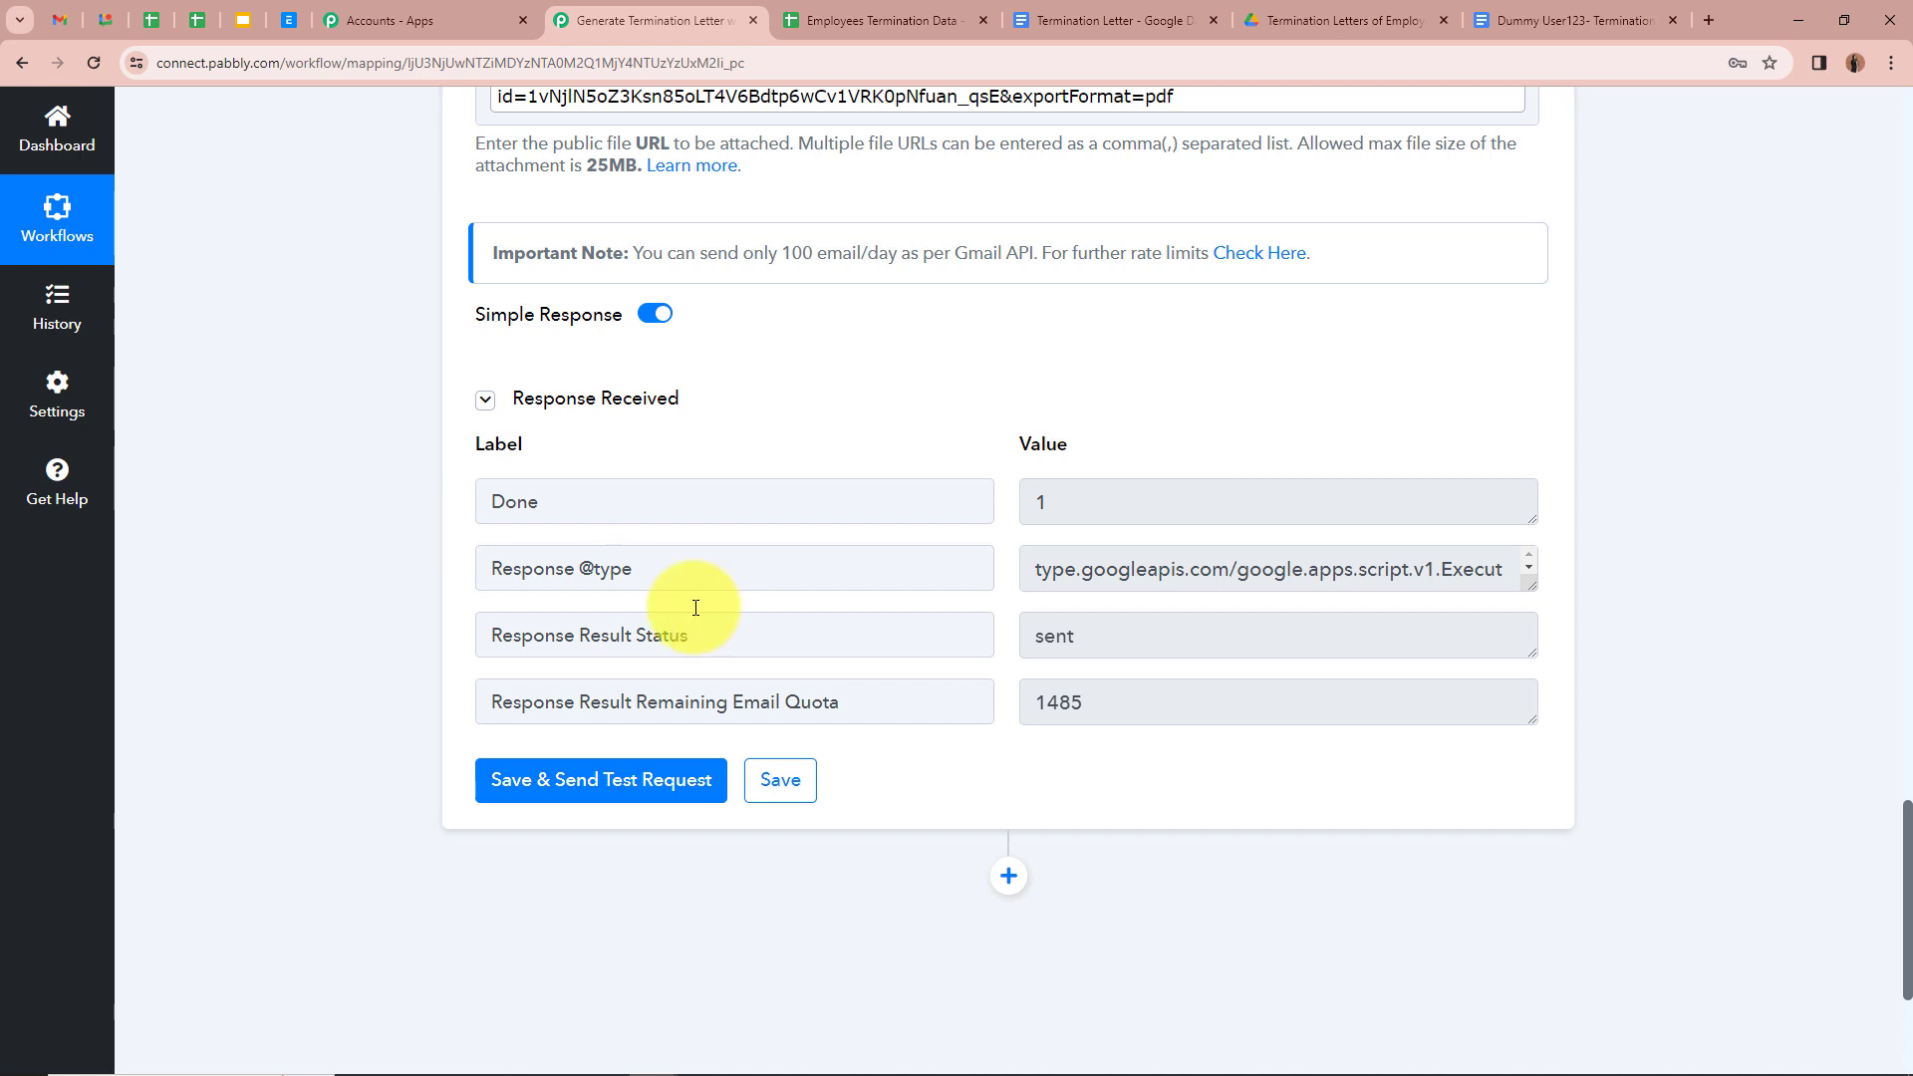
double_click(1142, 638)
left_click(365, 485)
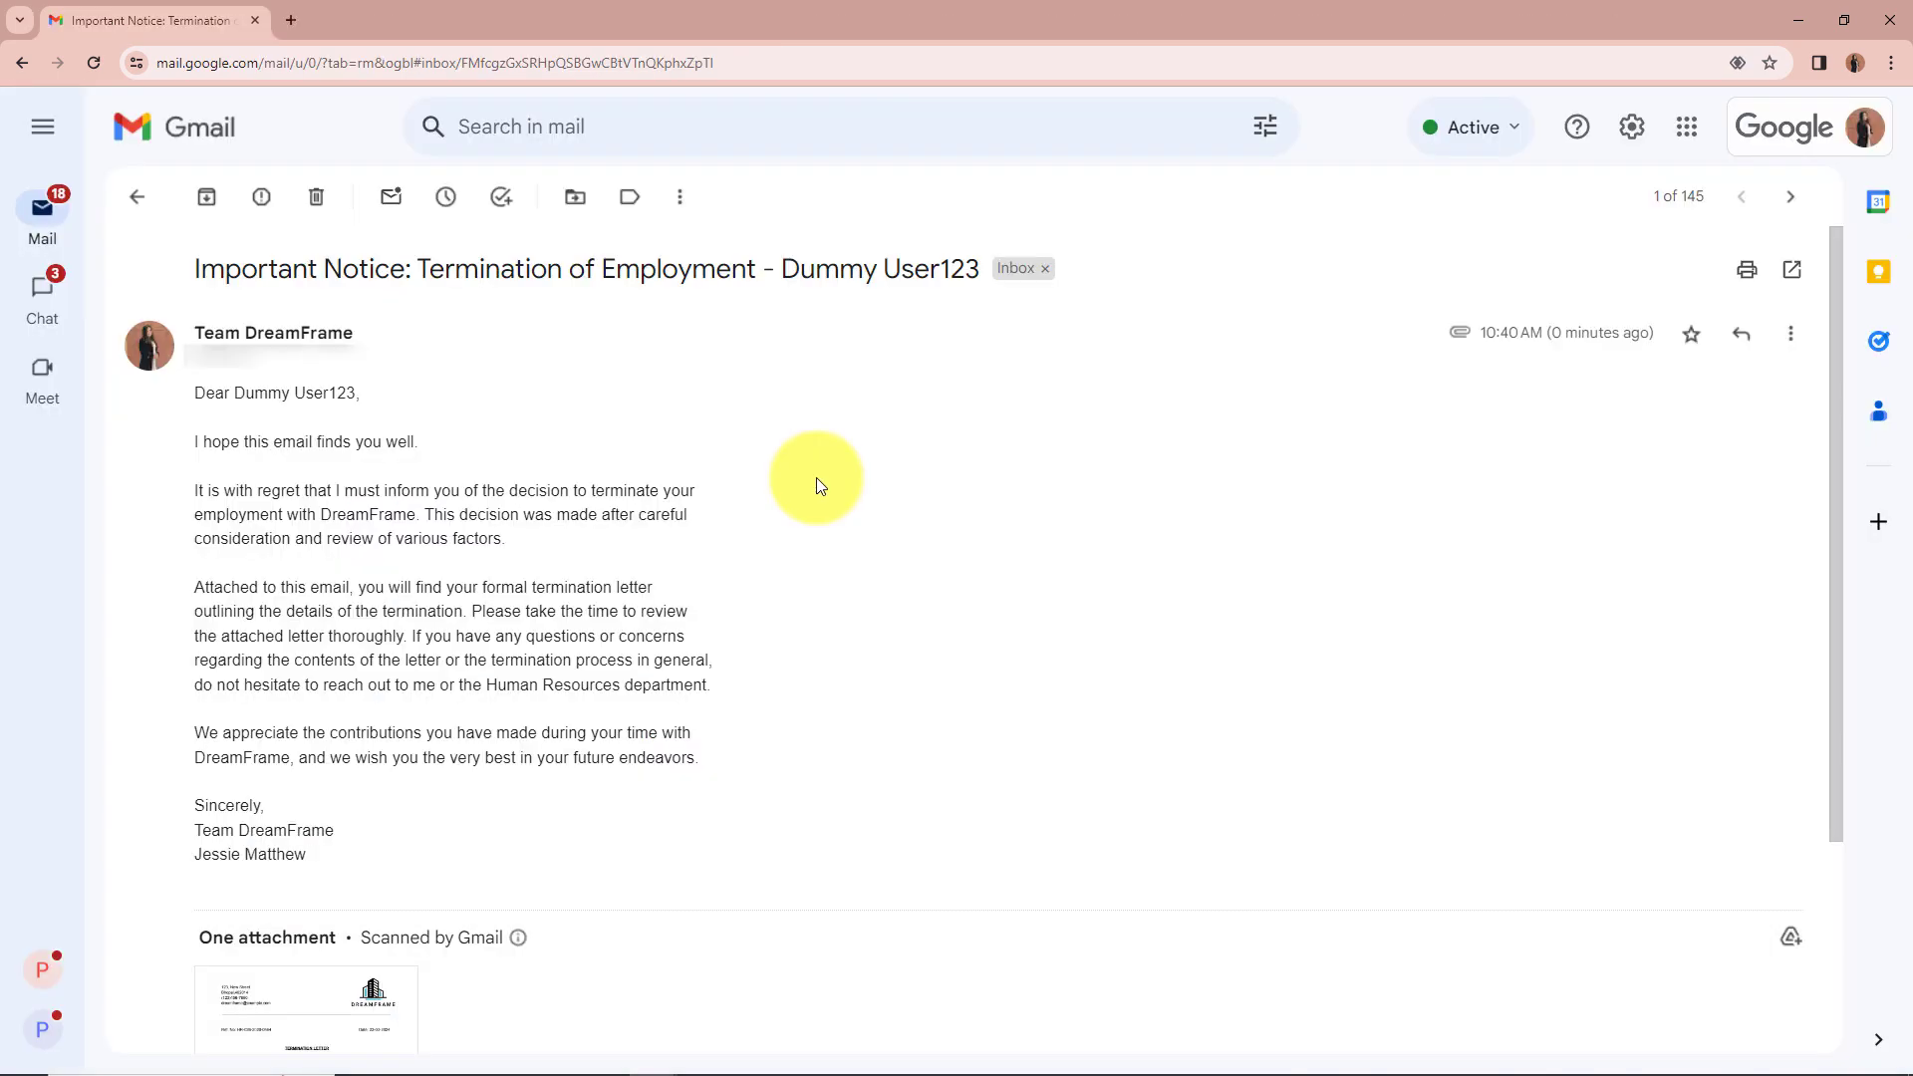
Step: Verify the 'Important Notice: Termination of Employment' subject and the employee's name in the greeting, then scroll to the PDF attachment
scroll(811, 479, "down", 3)
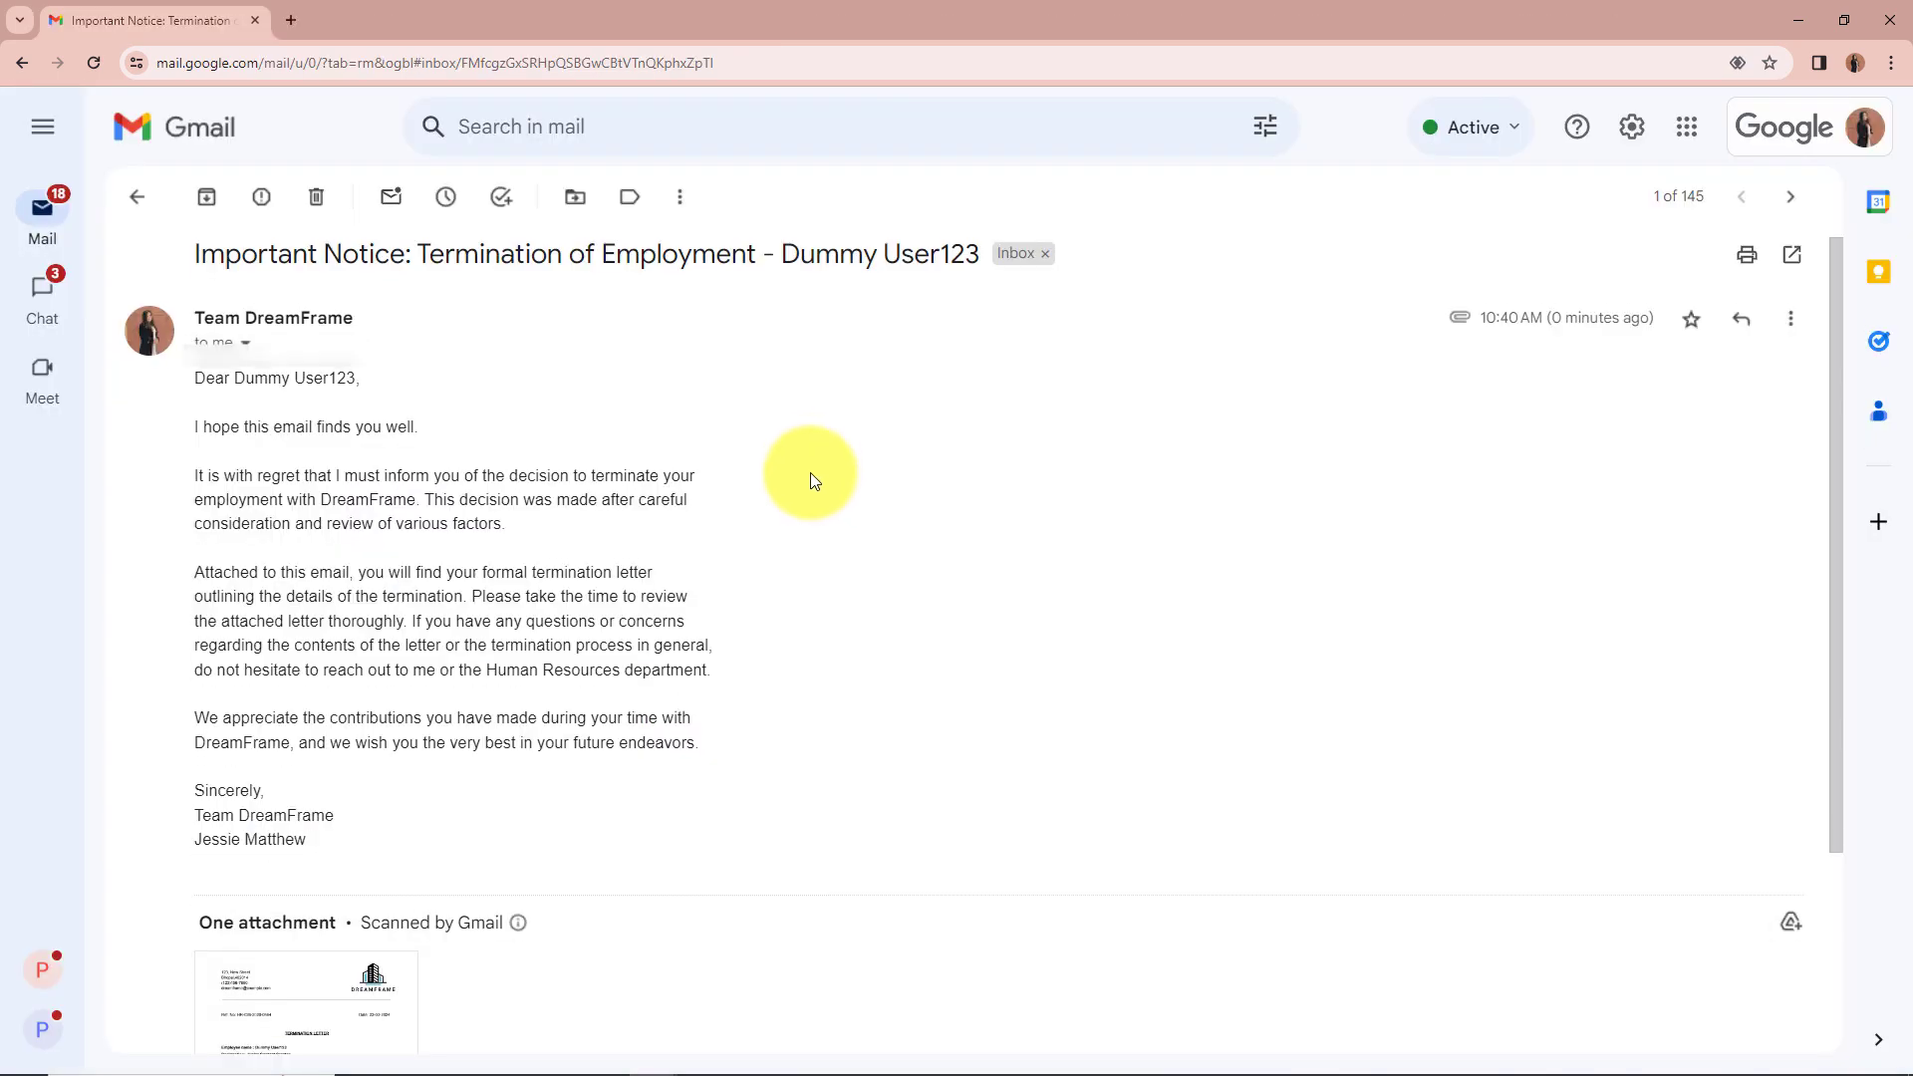
scroll(811, 472, "up", 3)
left_click_drag(206, 280, 923, 299)
left_click(1007, 418)
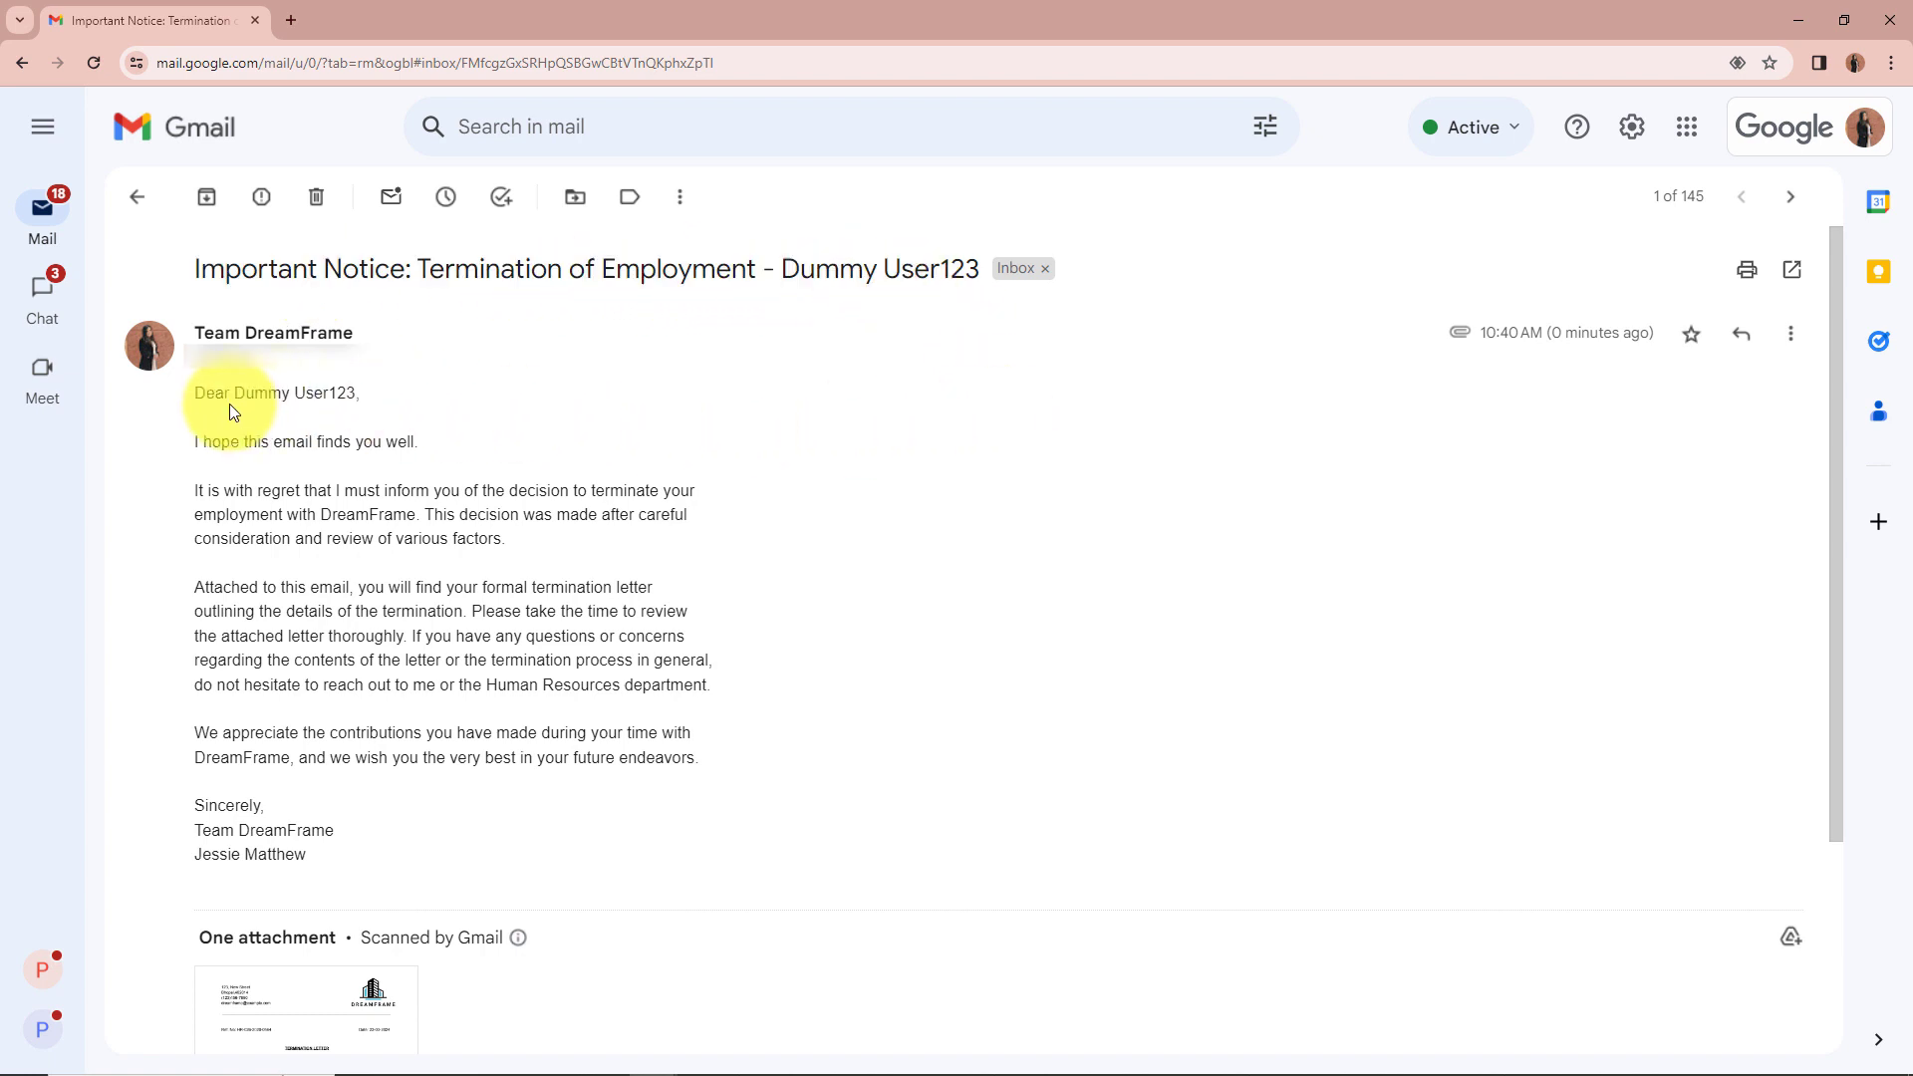
left_click_drag(229, 394, 398, 396)
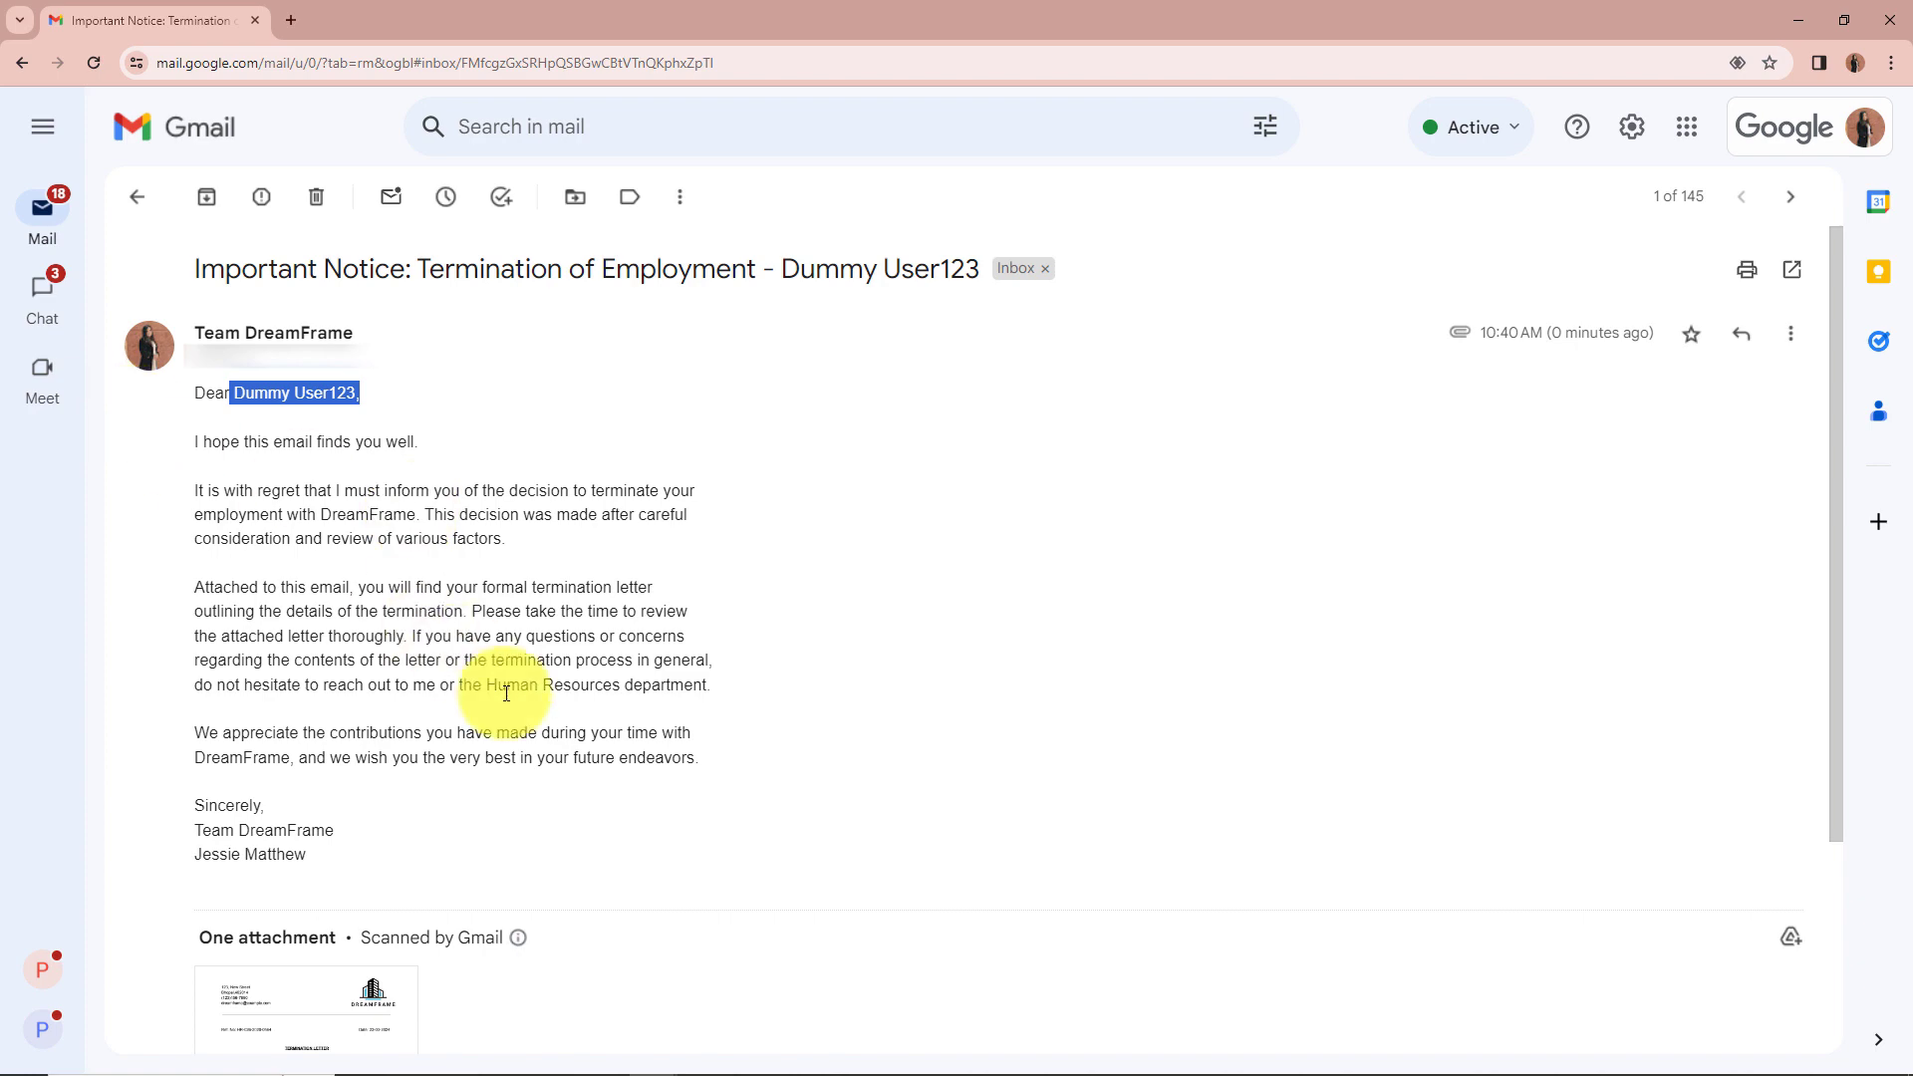
scroll(690, 755, "down", 3)
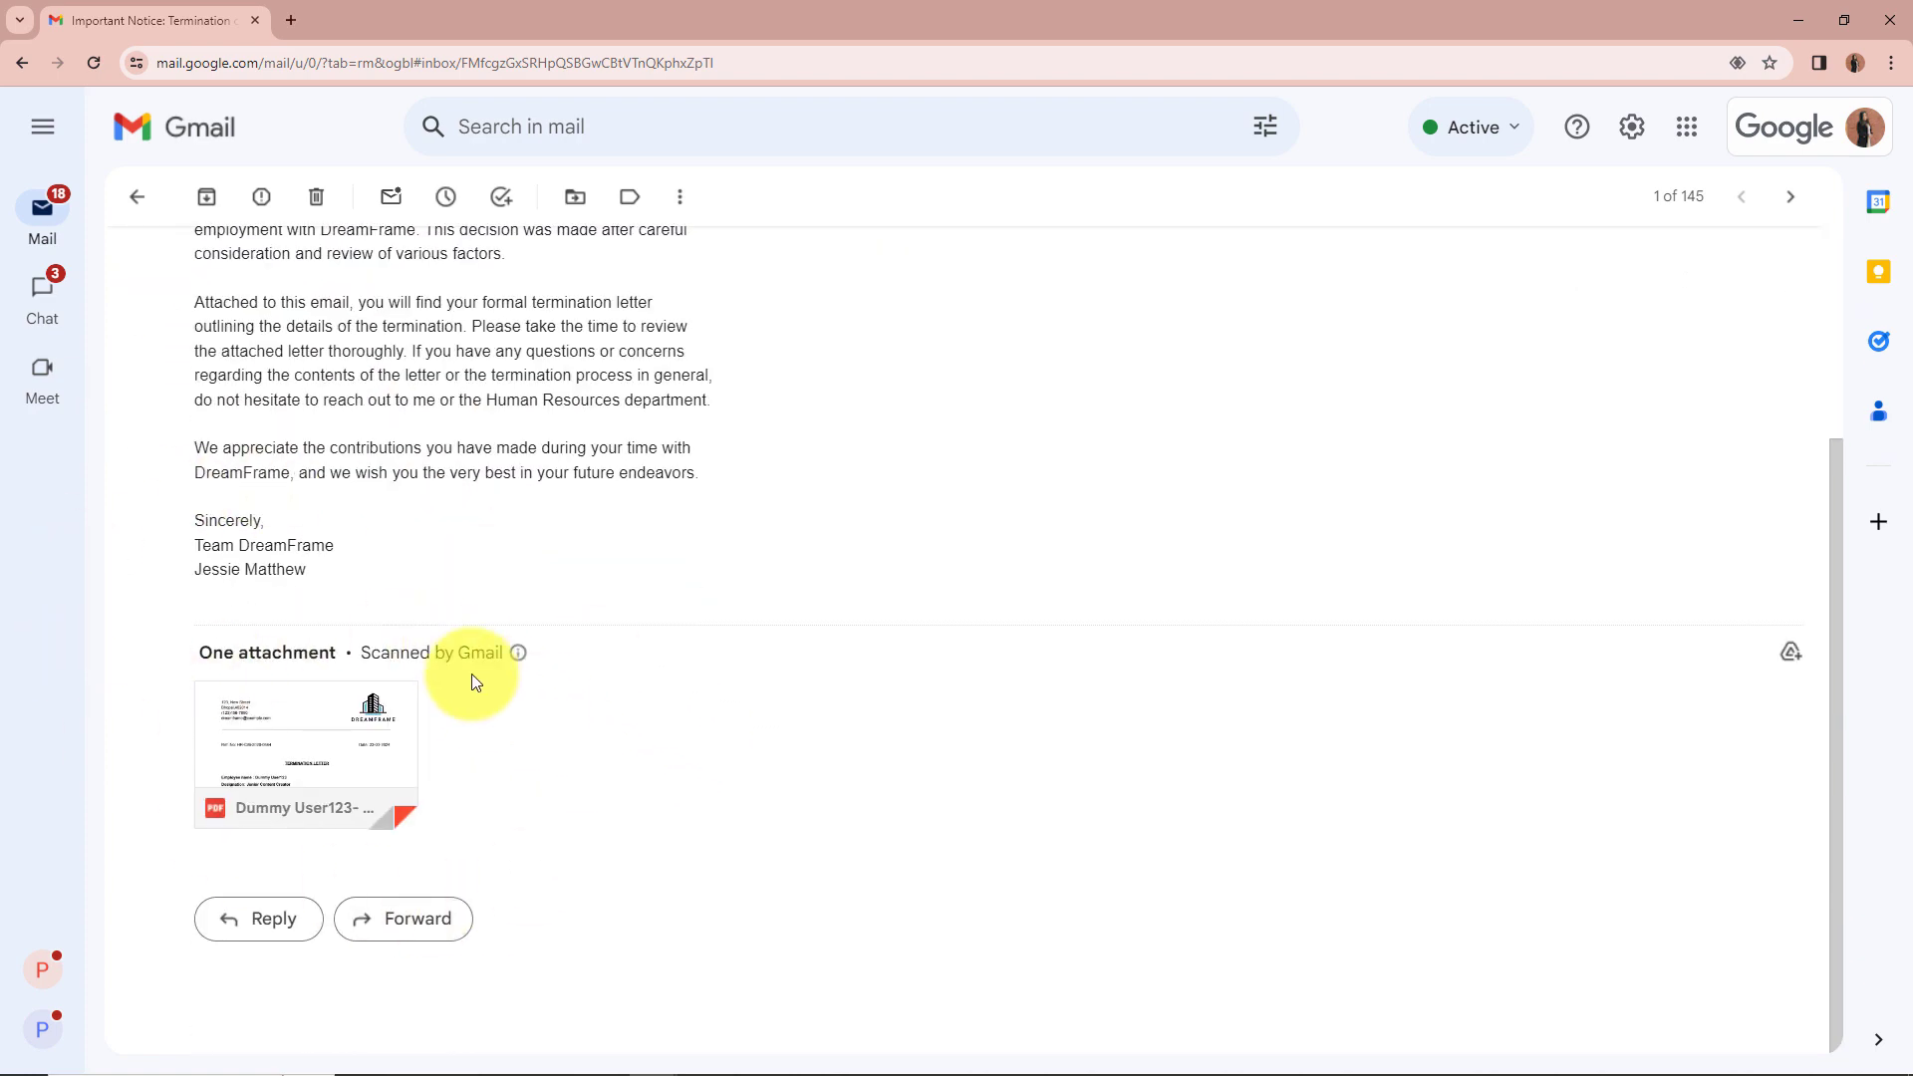
Step: Preview the attached letter PDF and check its employee name, Junior Content Creator designation and employee ID
left_click(366, 747)
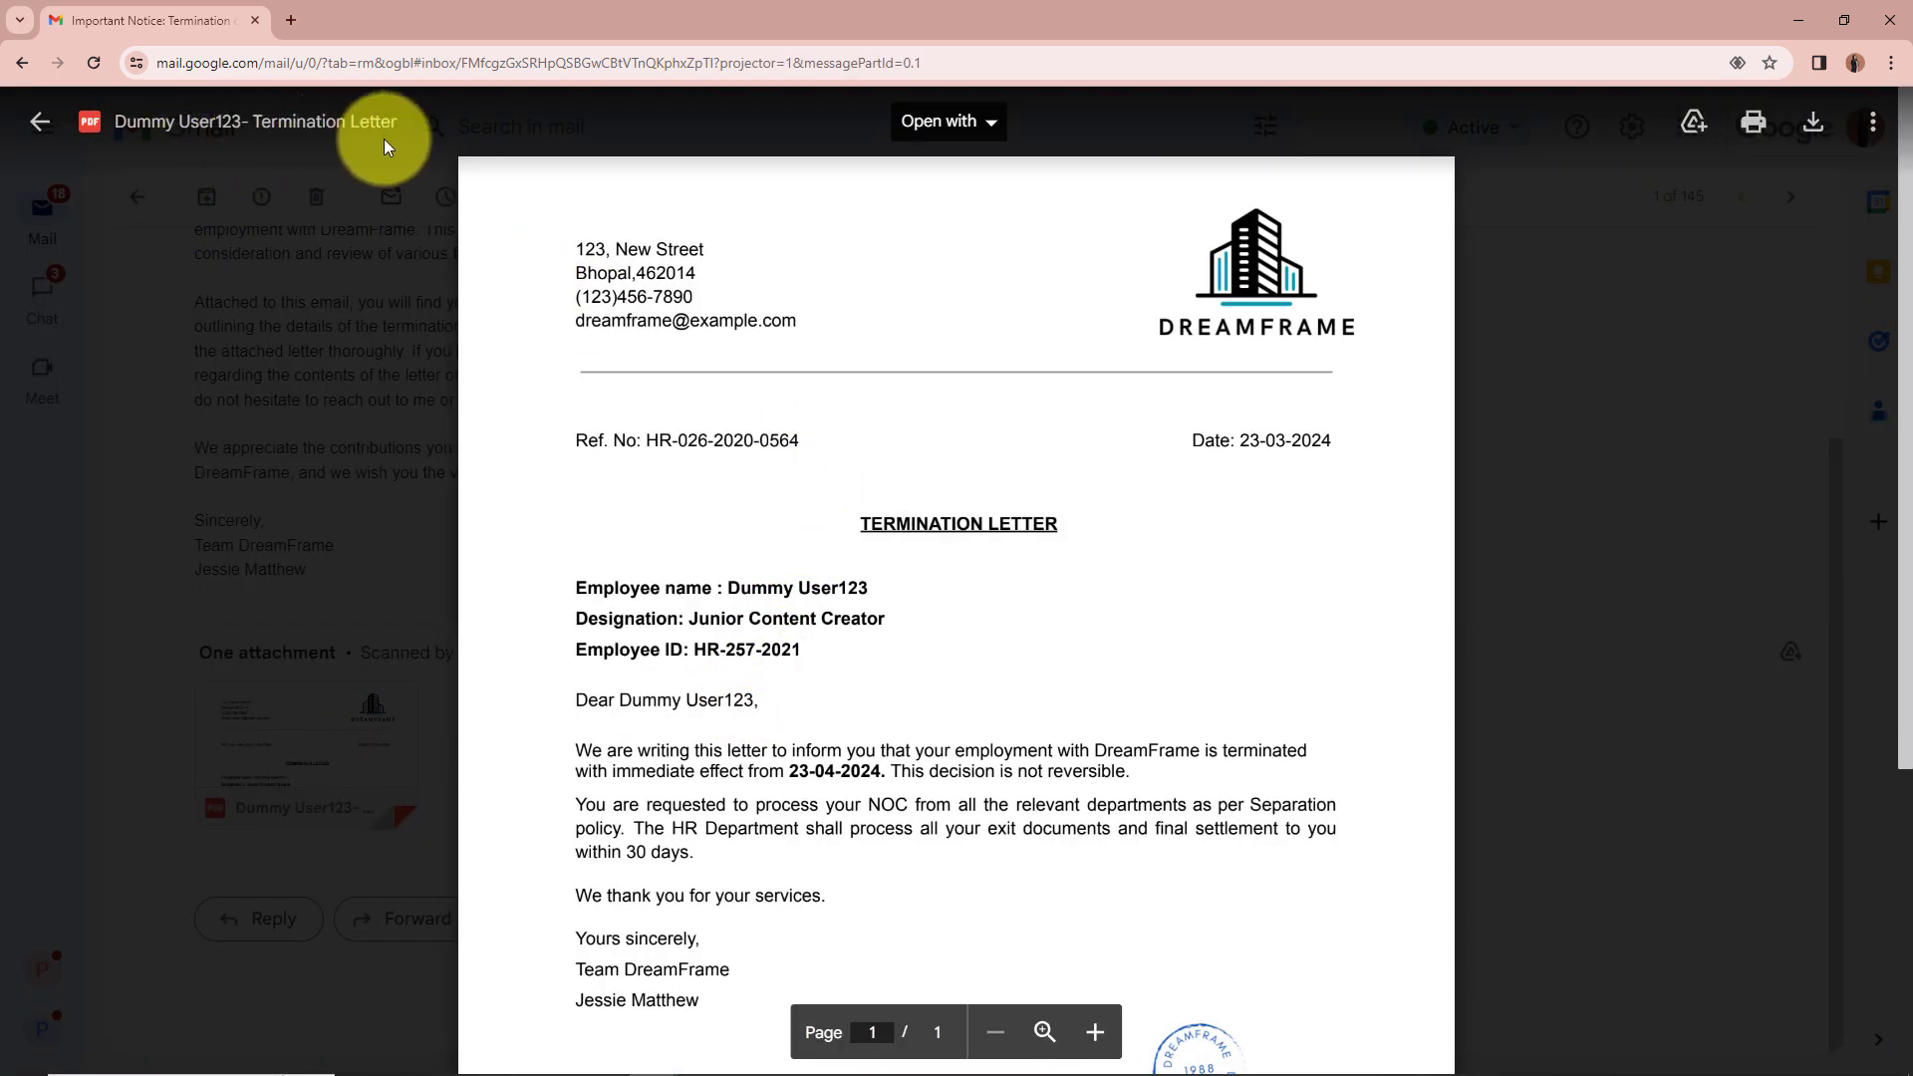
scroll(576, 277, "down", 1)
scroll(1162, 444, "down", 2)
scroll(1162, 448, "up", 3)
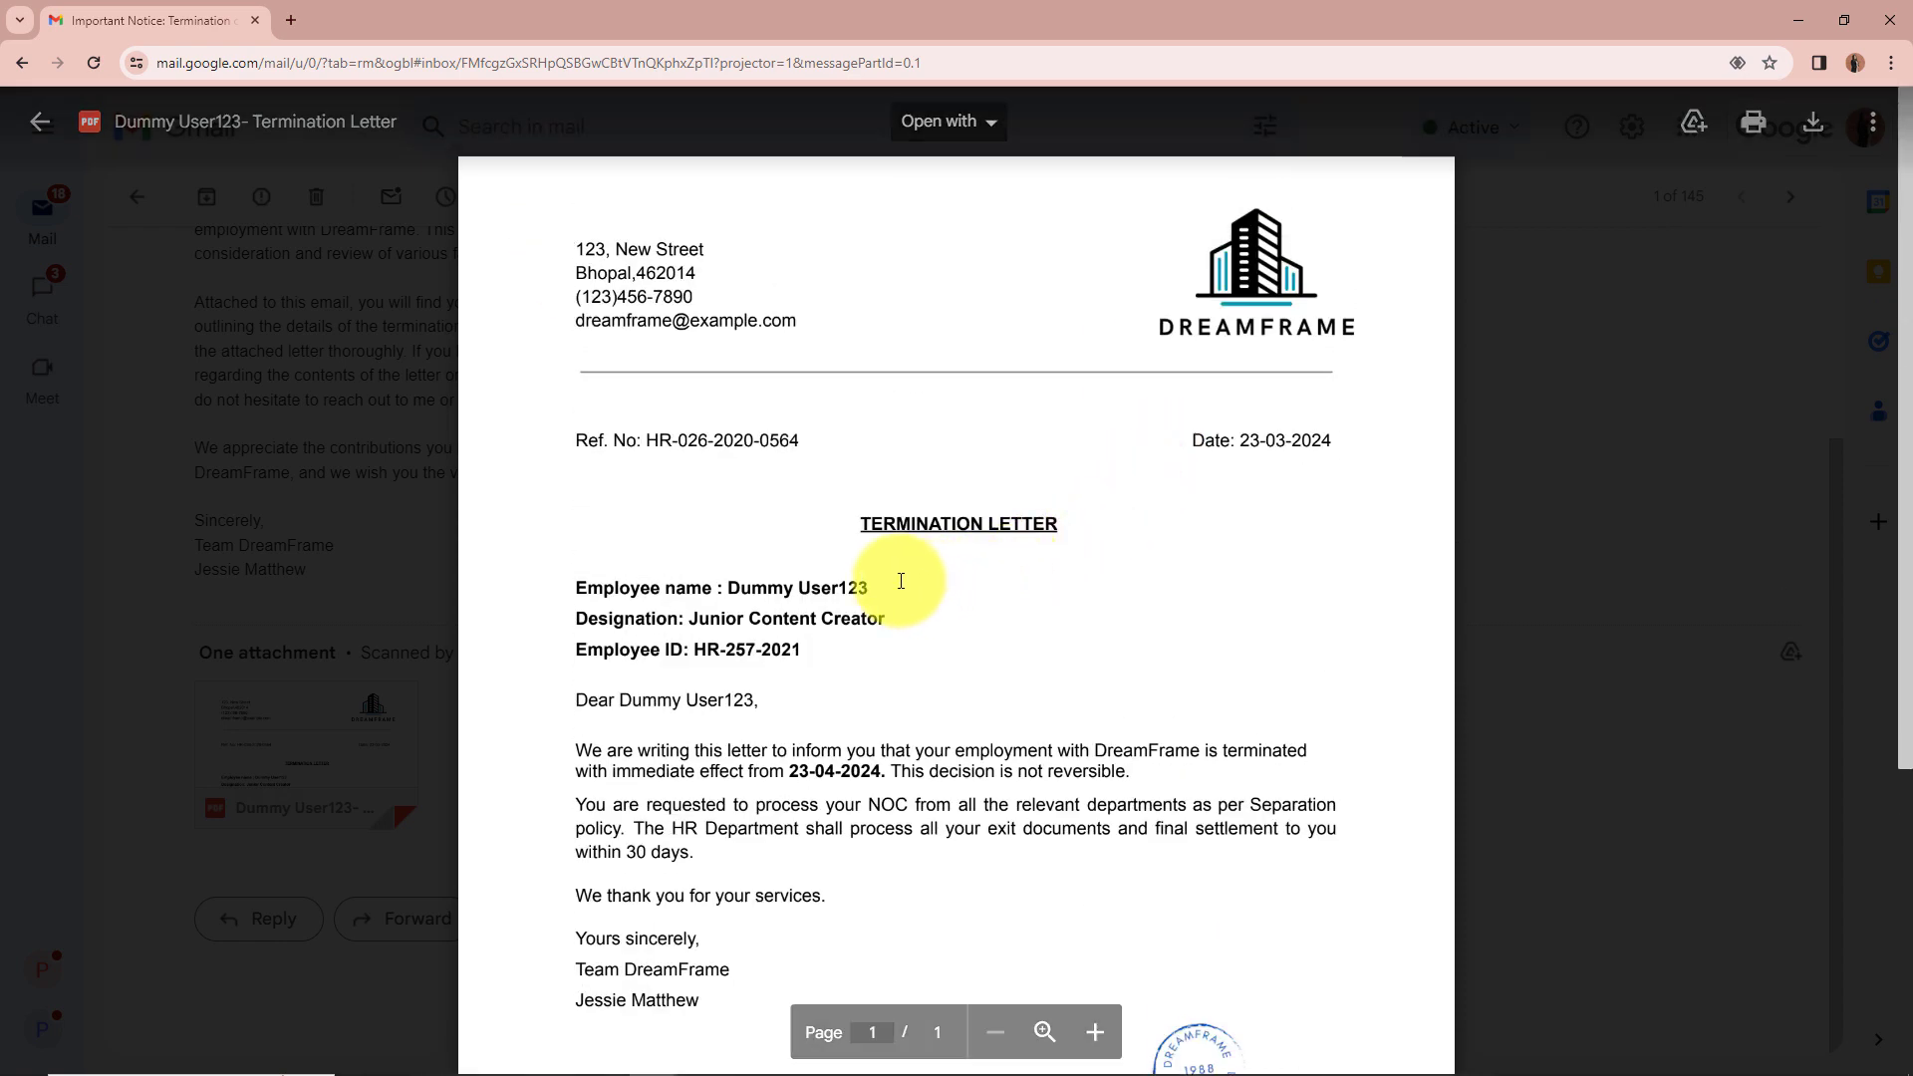
left_click_drag(870, 588, 665, 590)
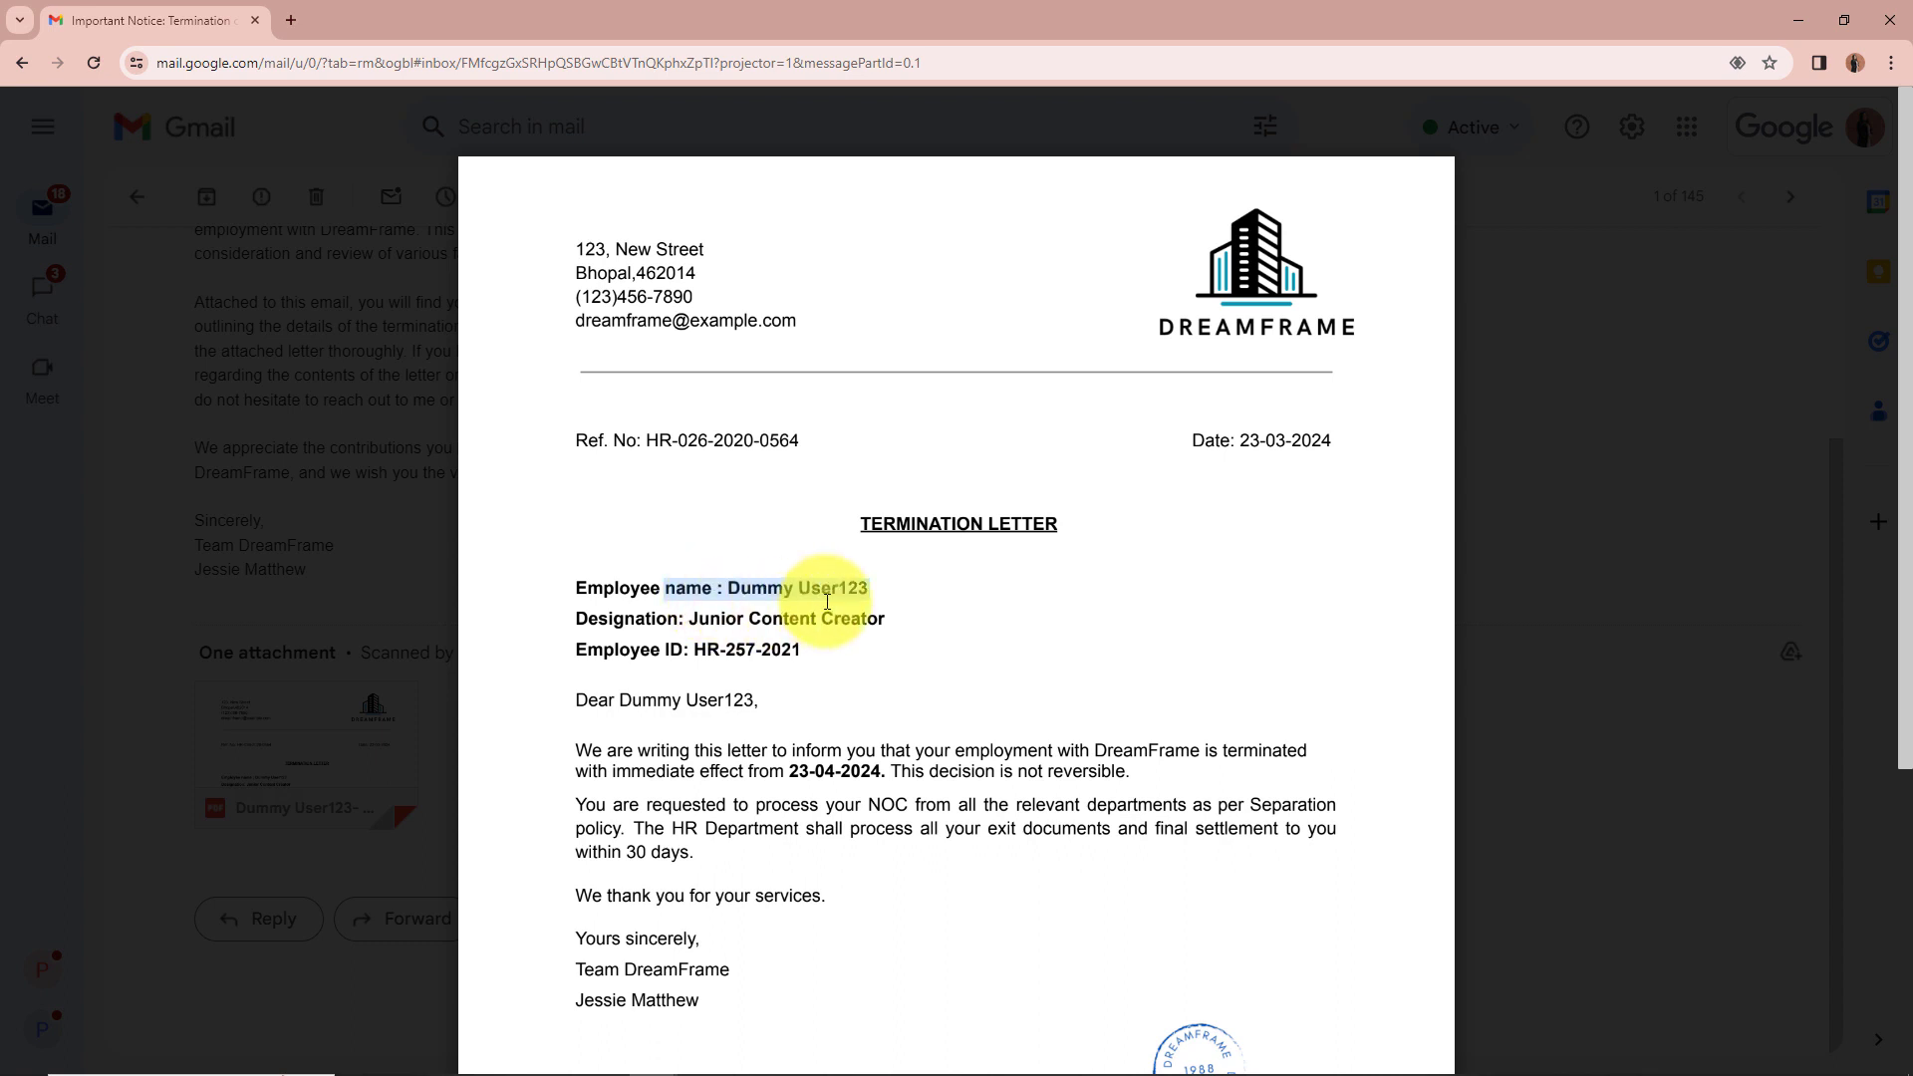
left_click_drag(896, 620, 664, 629)
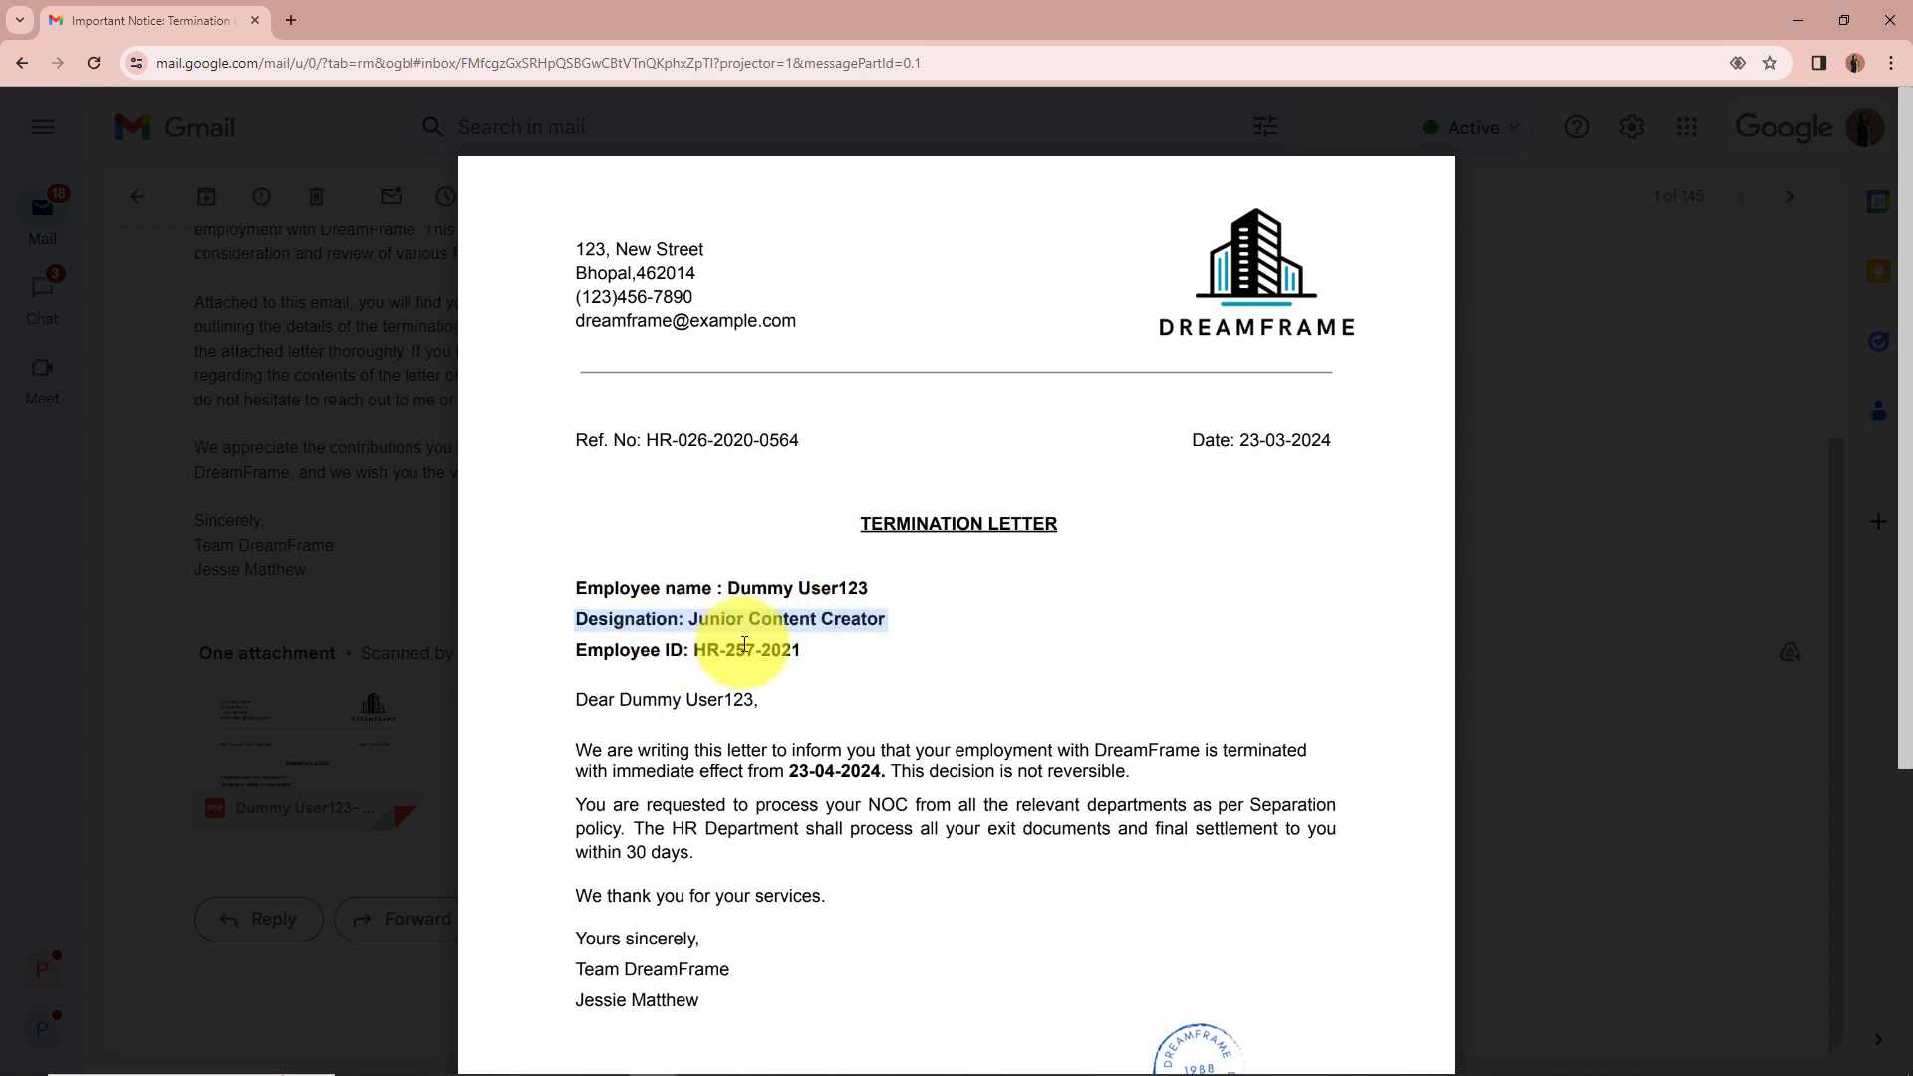
left_click_drag(852, 650, 650, 666)
Step: Check the letter's reference number, issue date and greeting, then switch to the Employees Termination Data sheet
left_click_drag(804, 434, 521, 428)
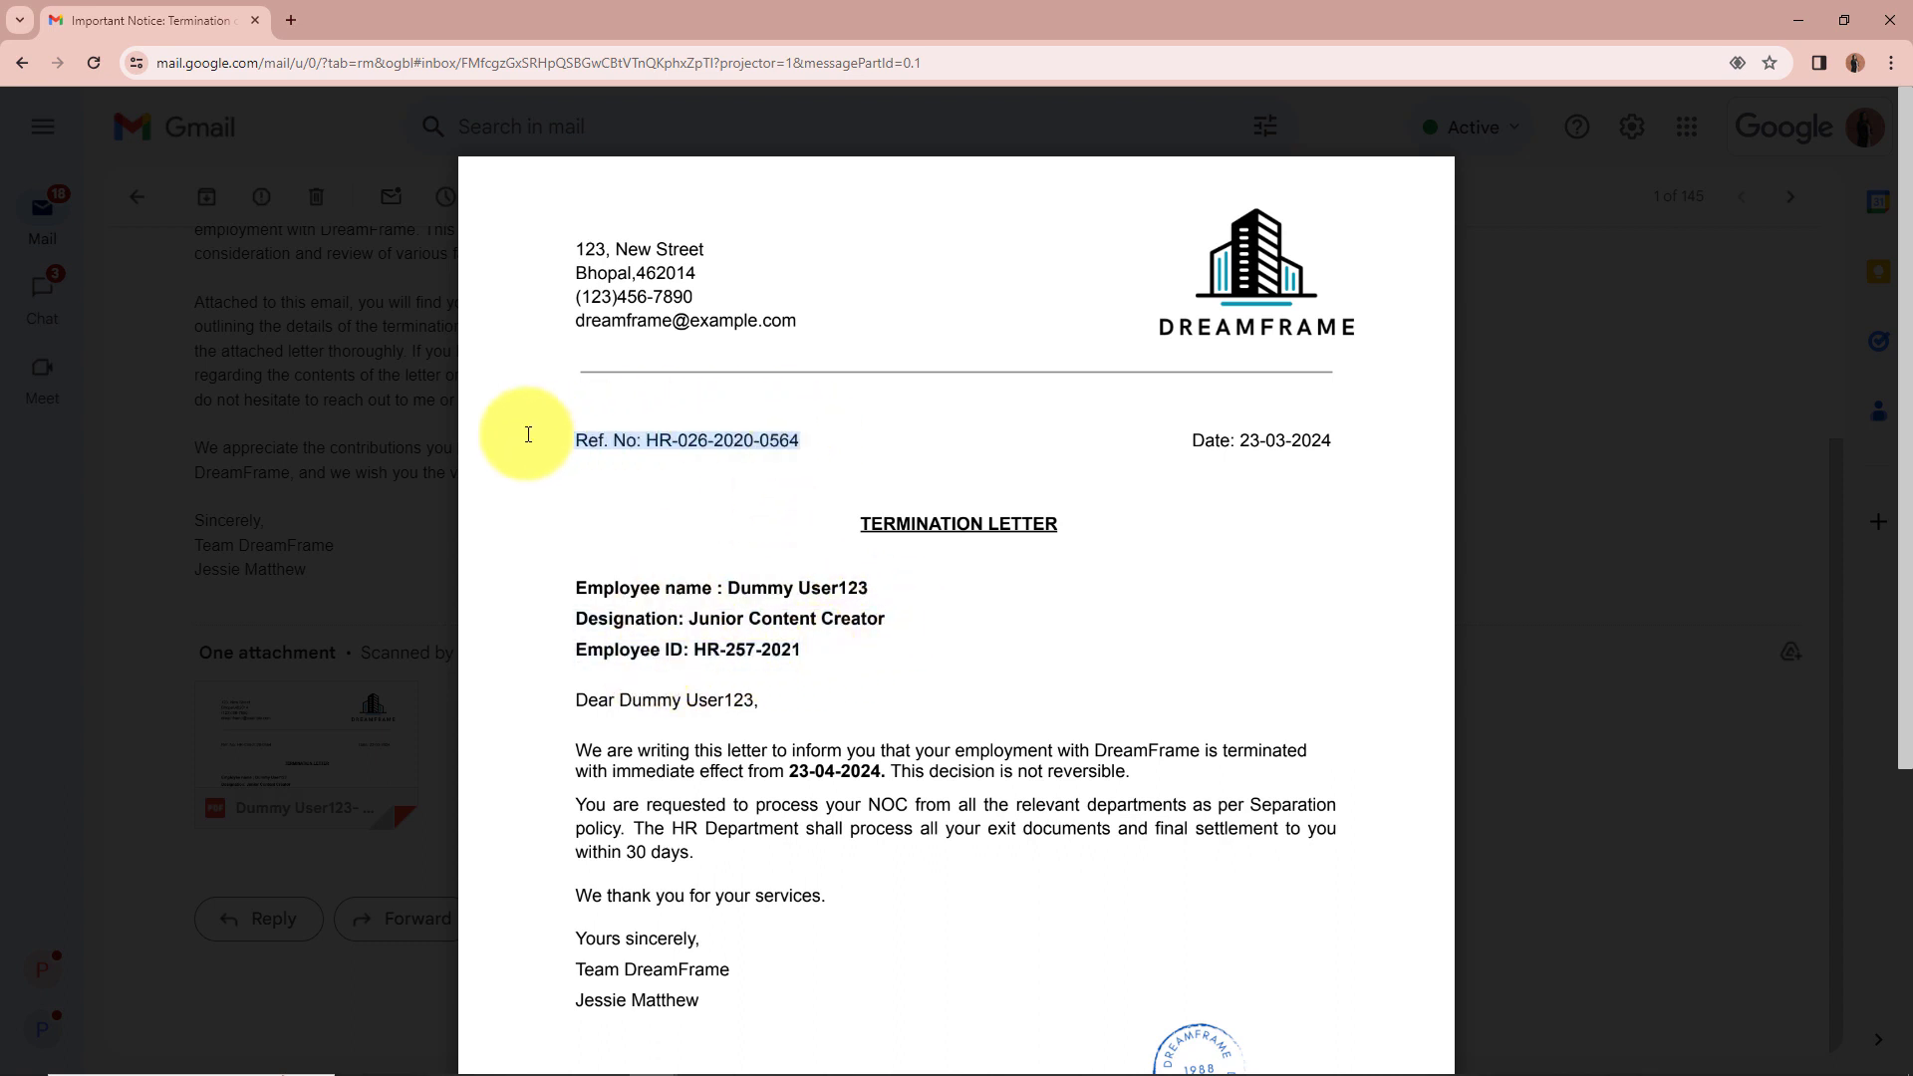
left_click_drag(1341, 443, 1082, 452)
left_click_drag(787, 700, 520, 703)
left_click_drag(788, 775, 926, 774)
scroll(1217, 782, "down", 3)
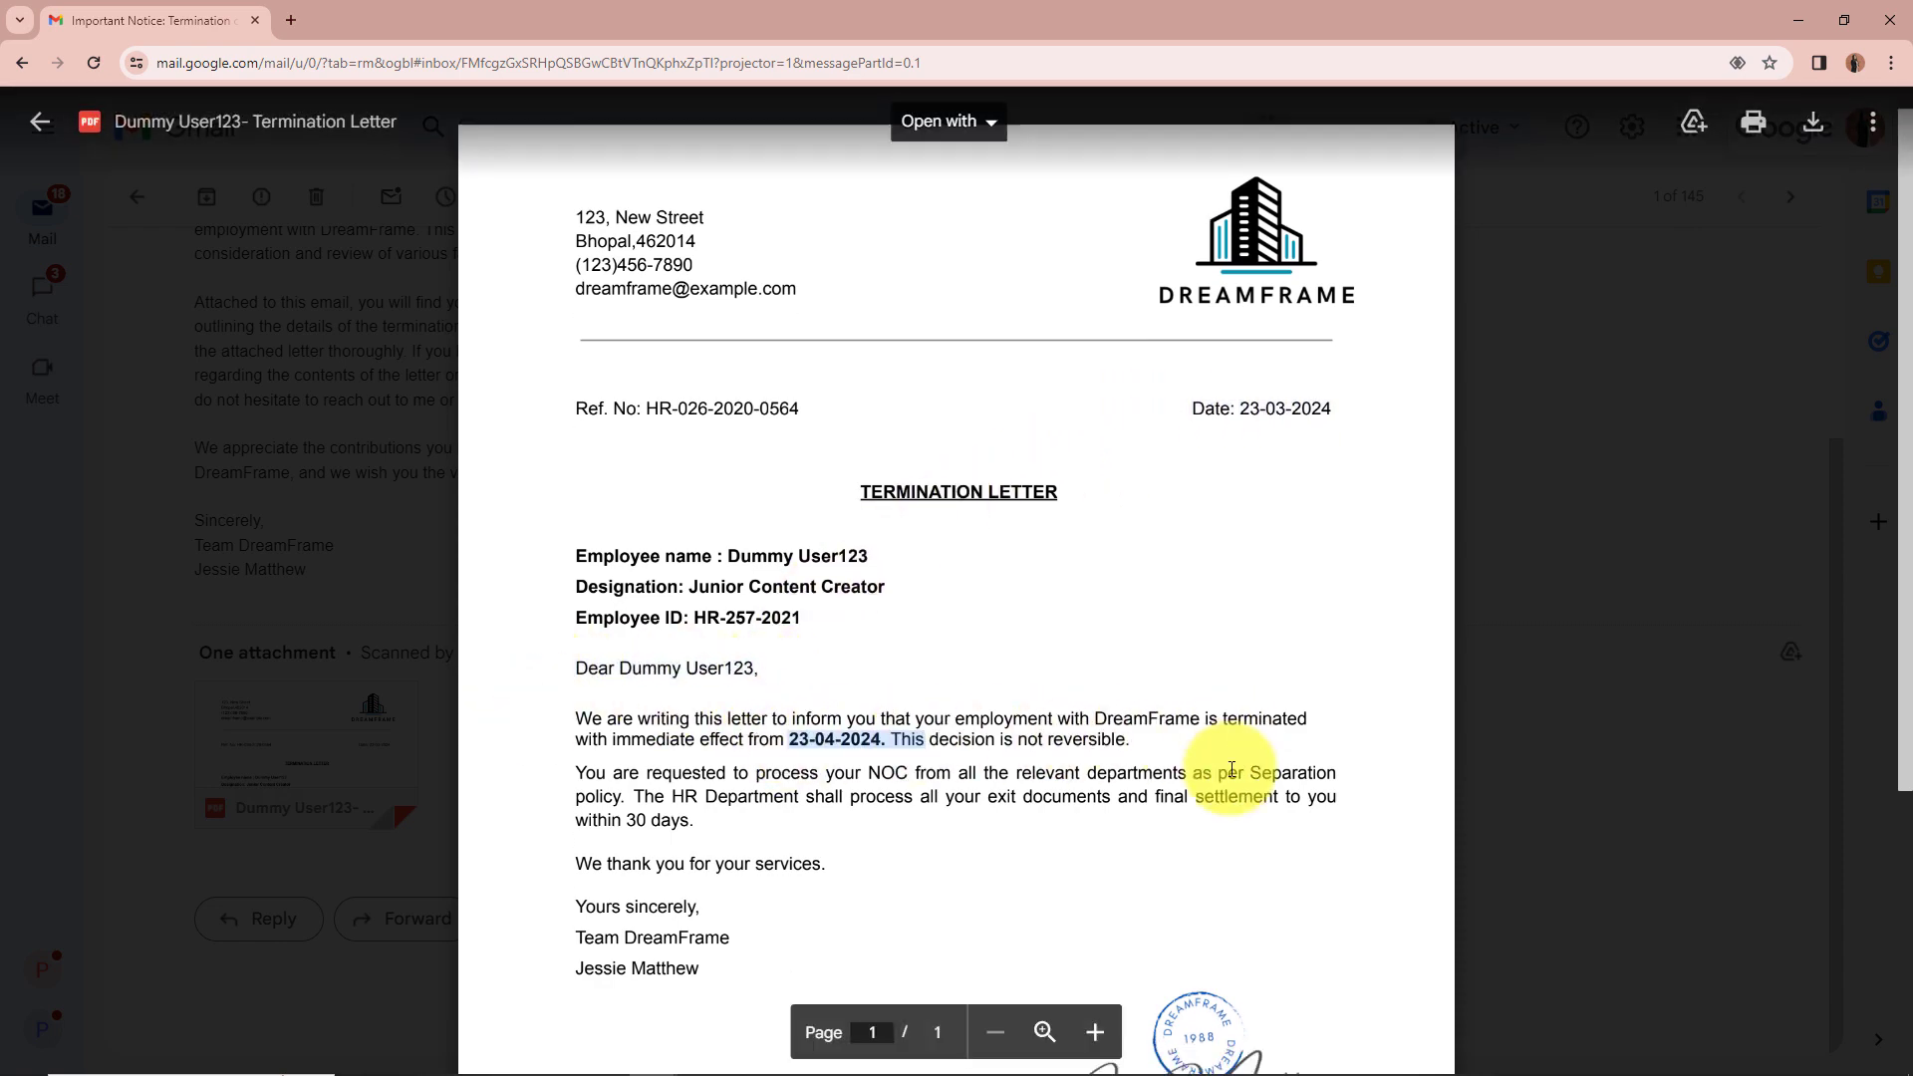
scroll(1236, 857, "up", 2)
scroll(1232, 769, "up", 1)
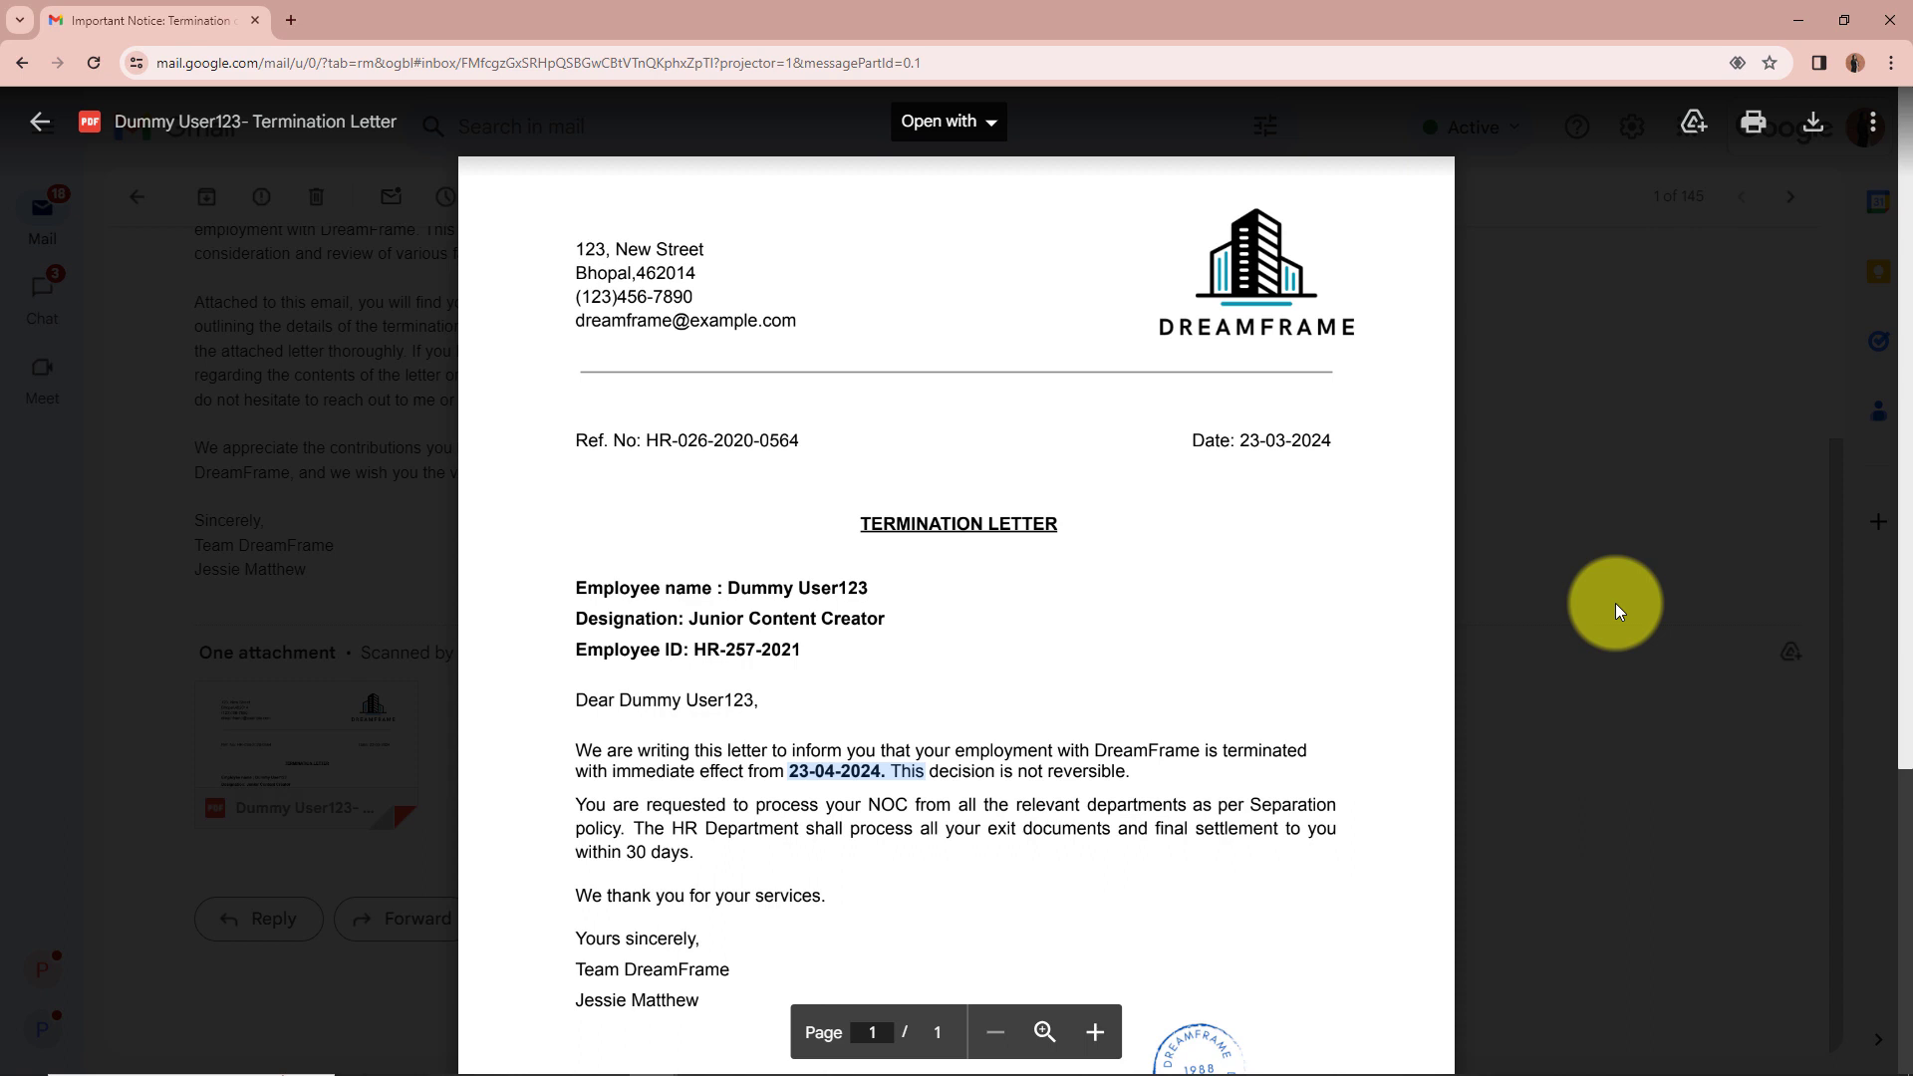
key("alt+Tab")
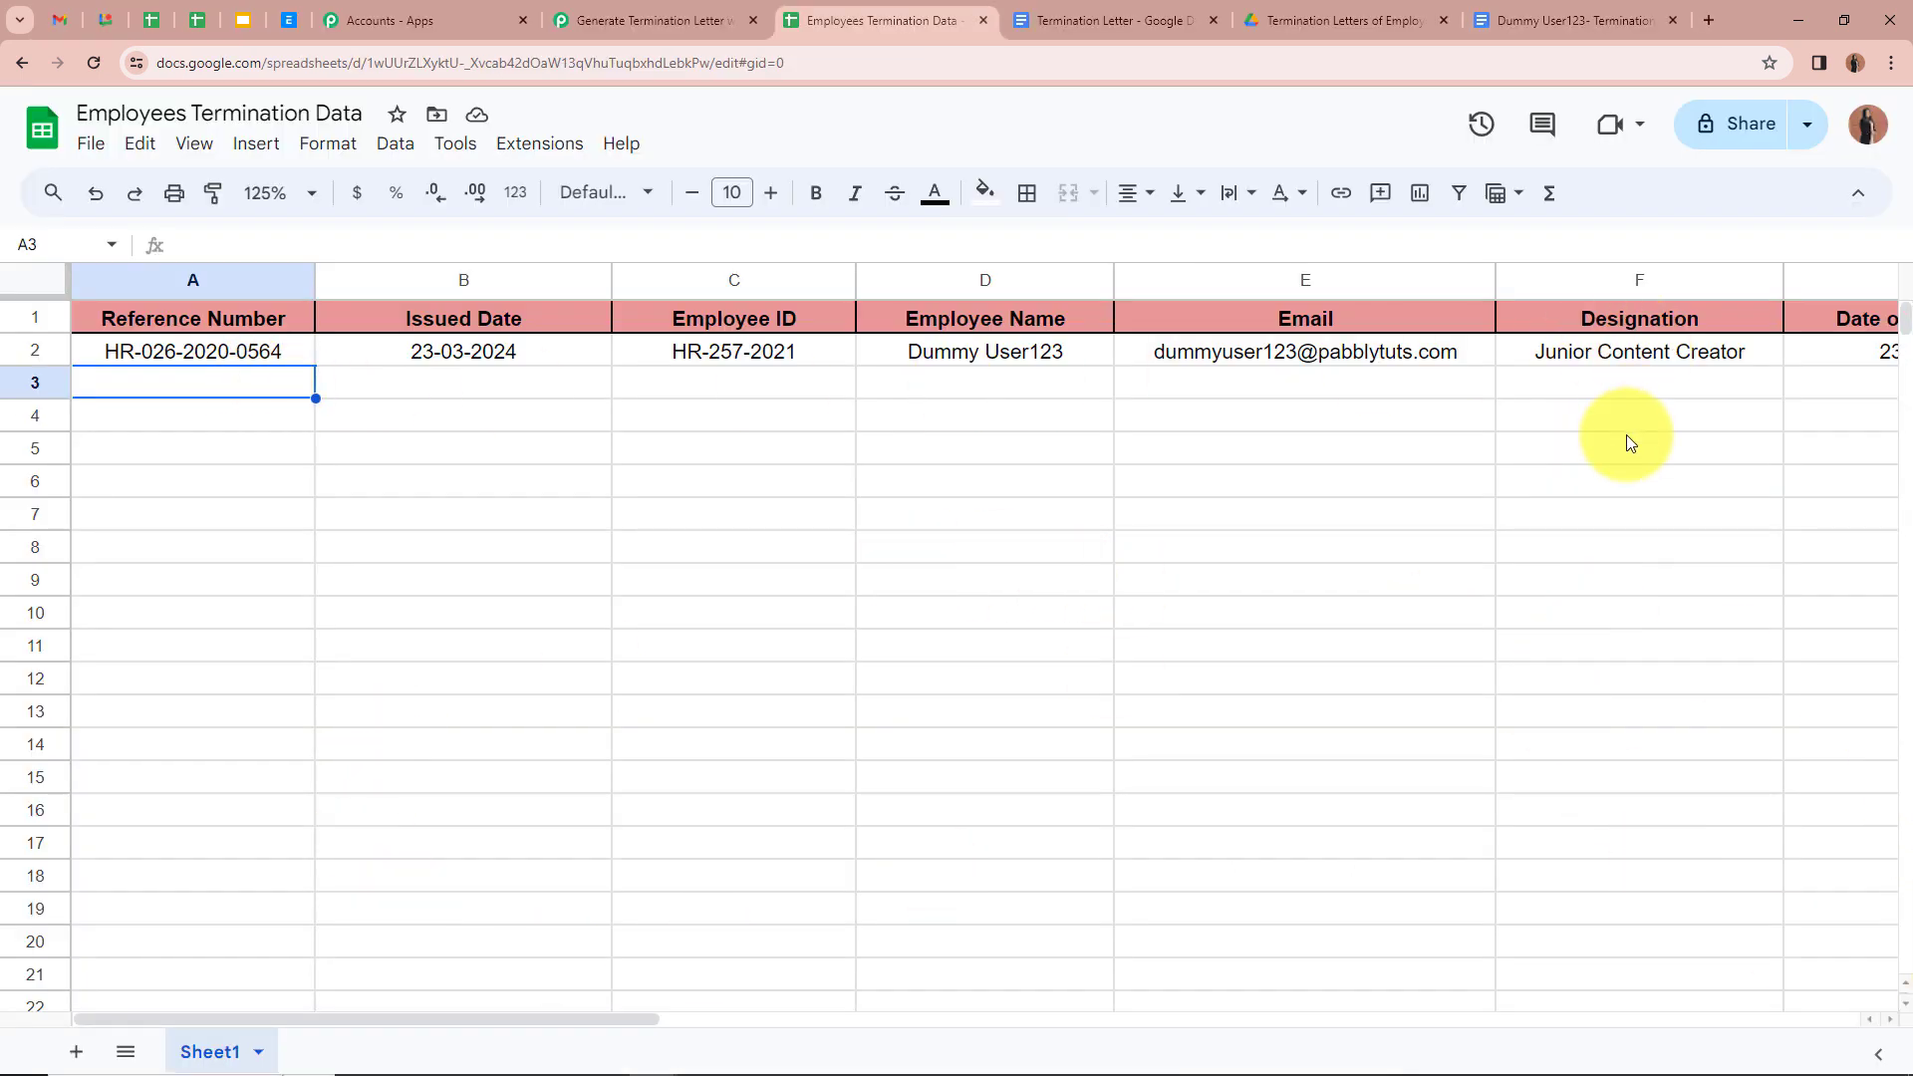
Step: Paste the new Sales Manager record into row 3 and check its issued date and employee name
key("ctrl+v")
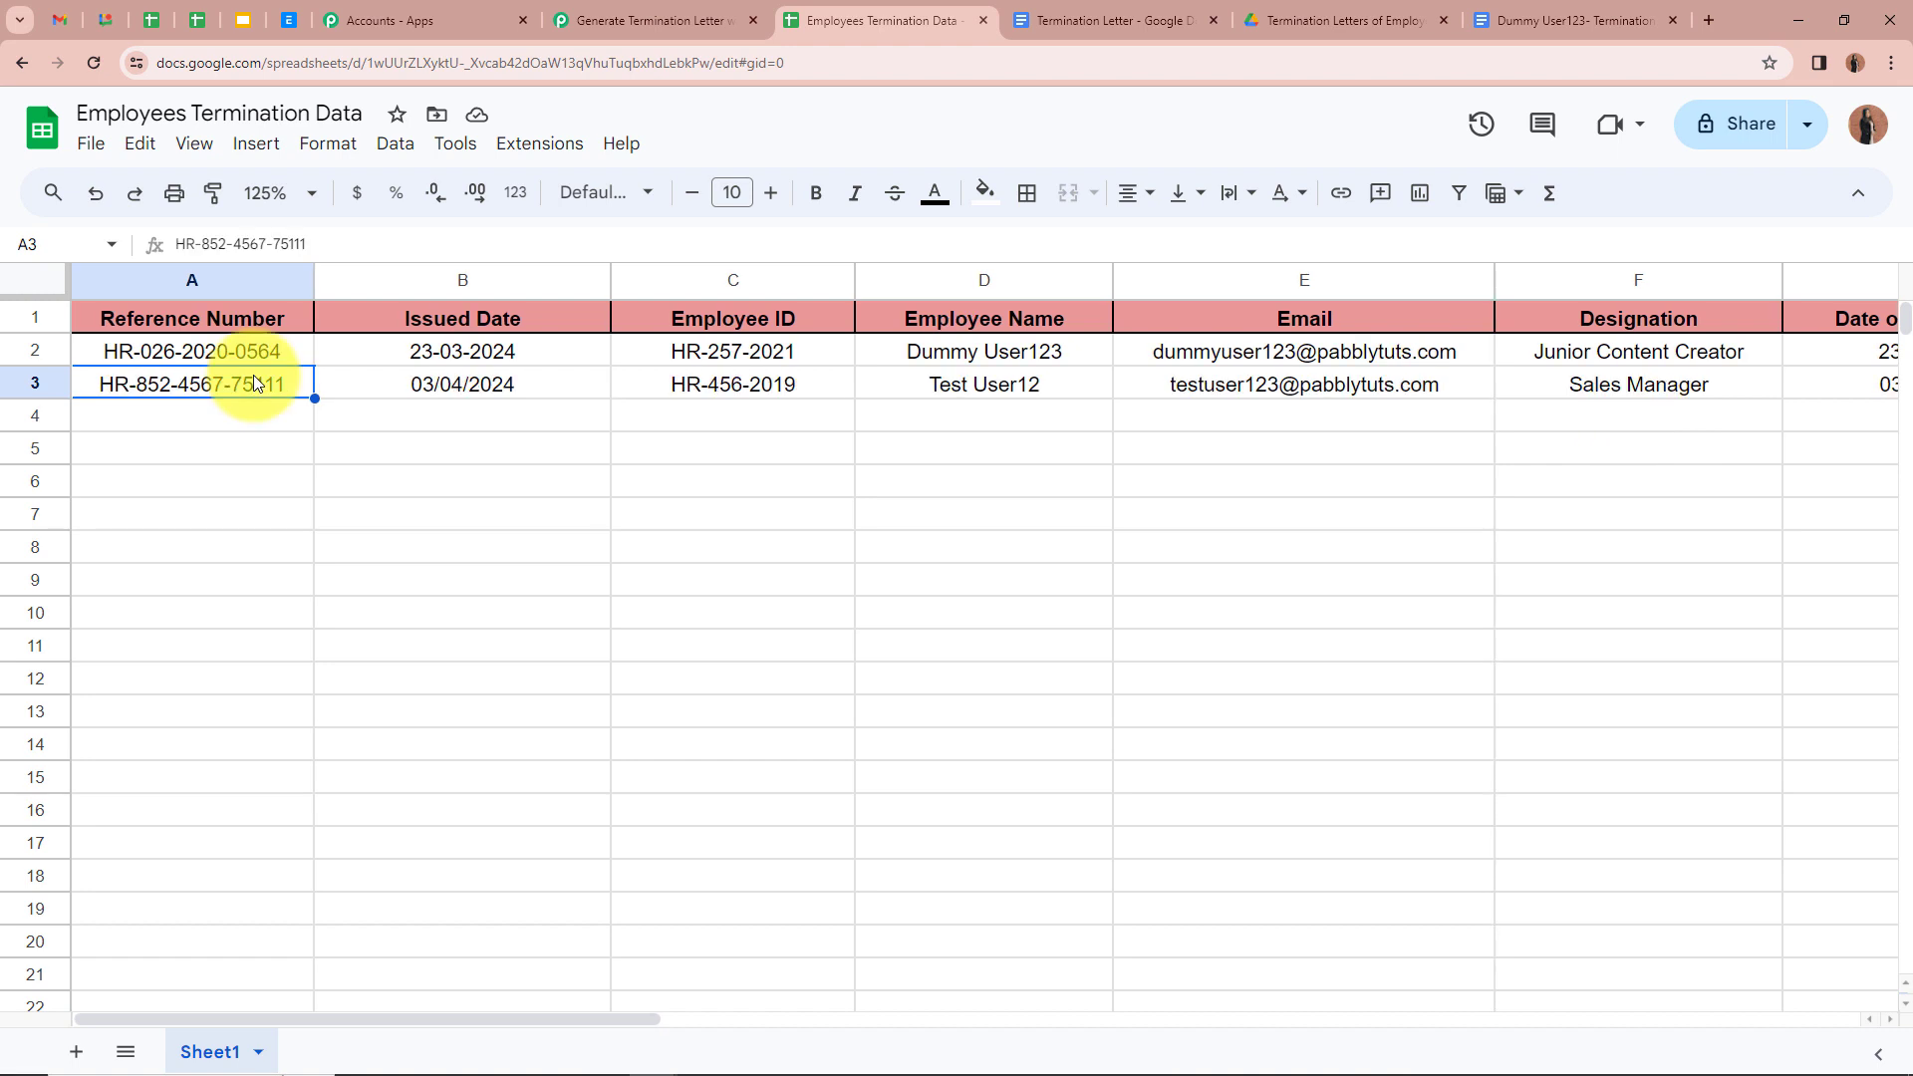
left_click(372, 383)
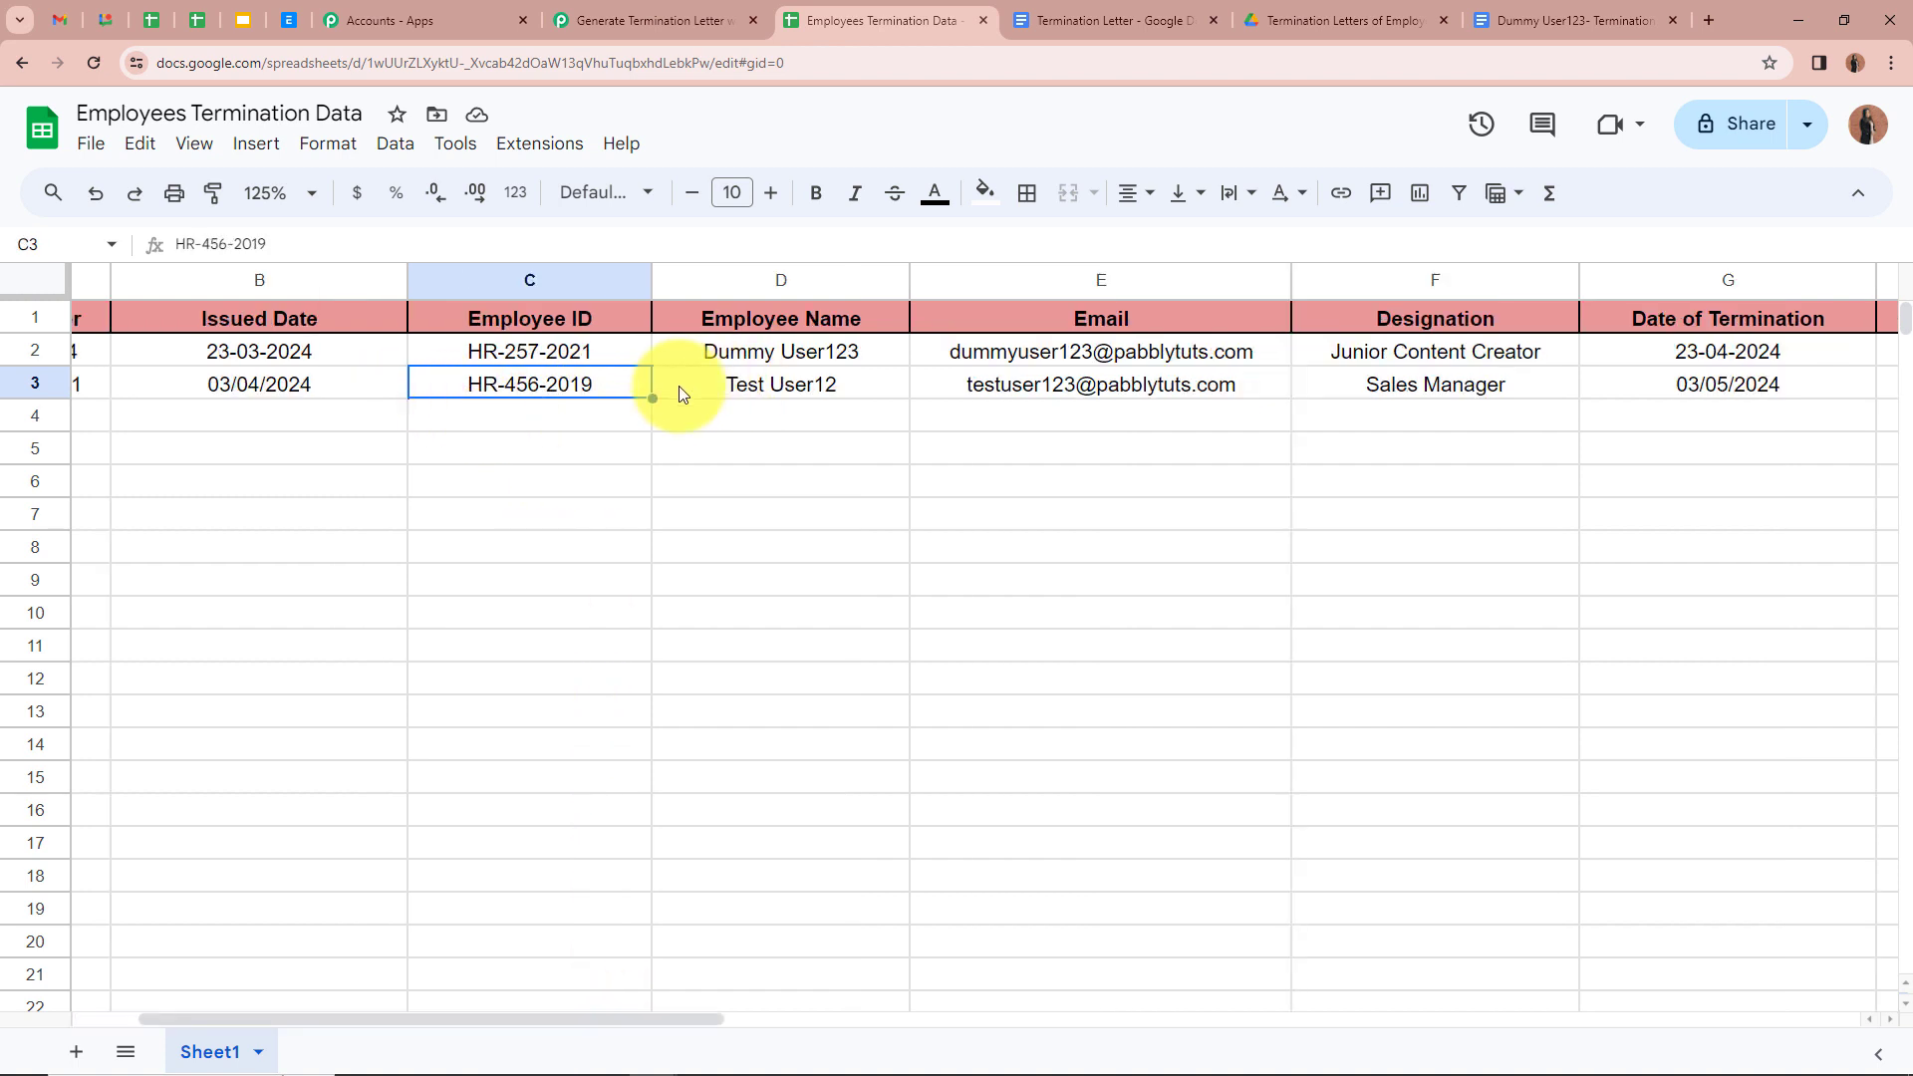
left_click(679, 386)
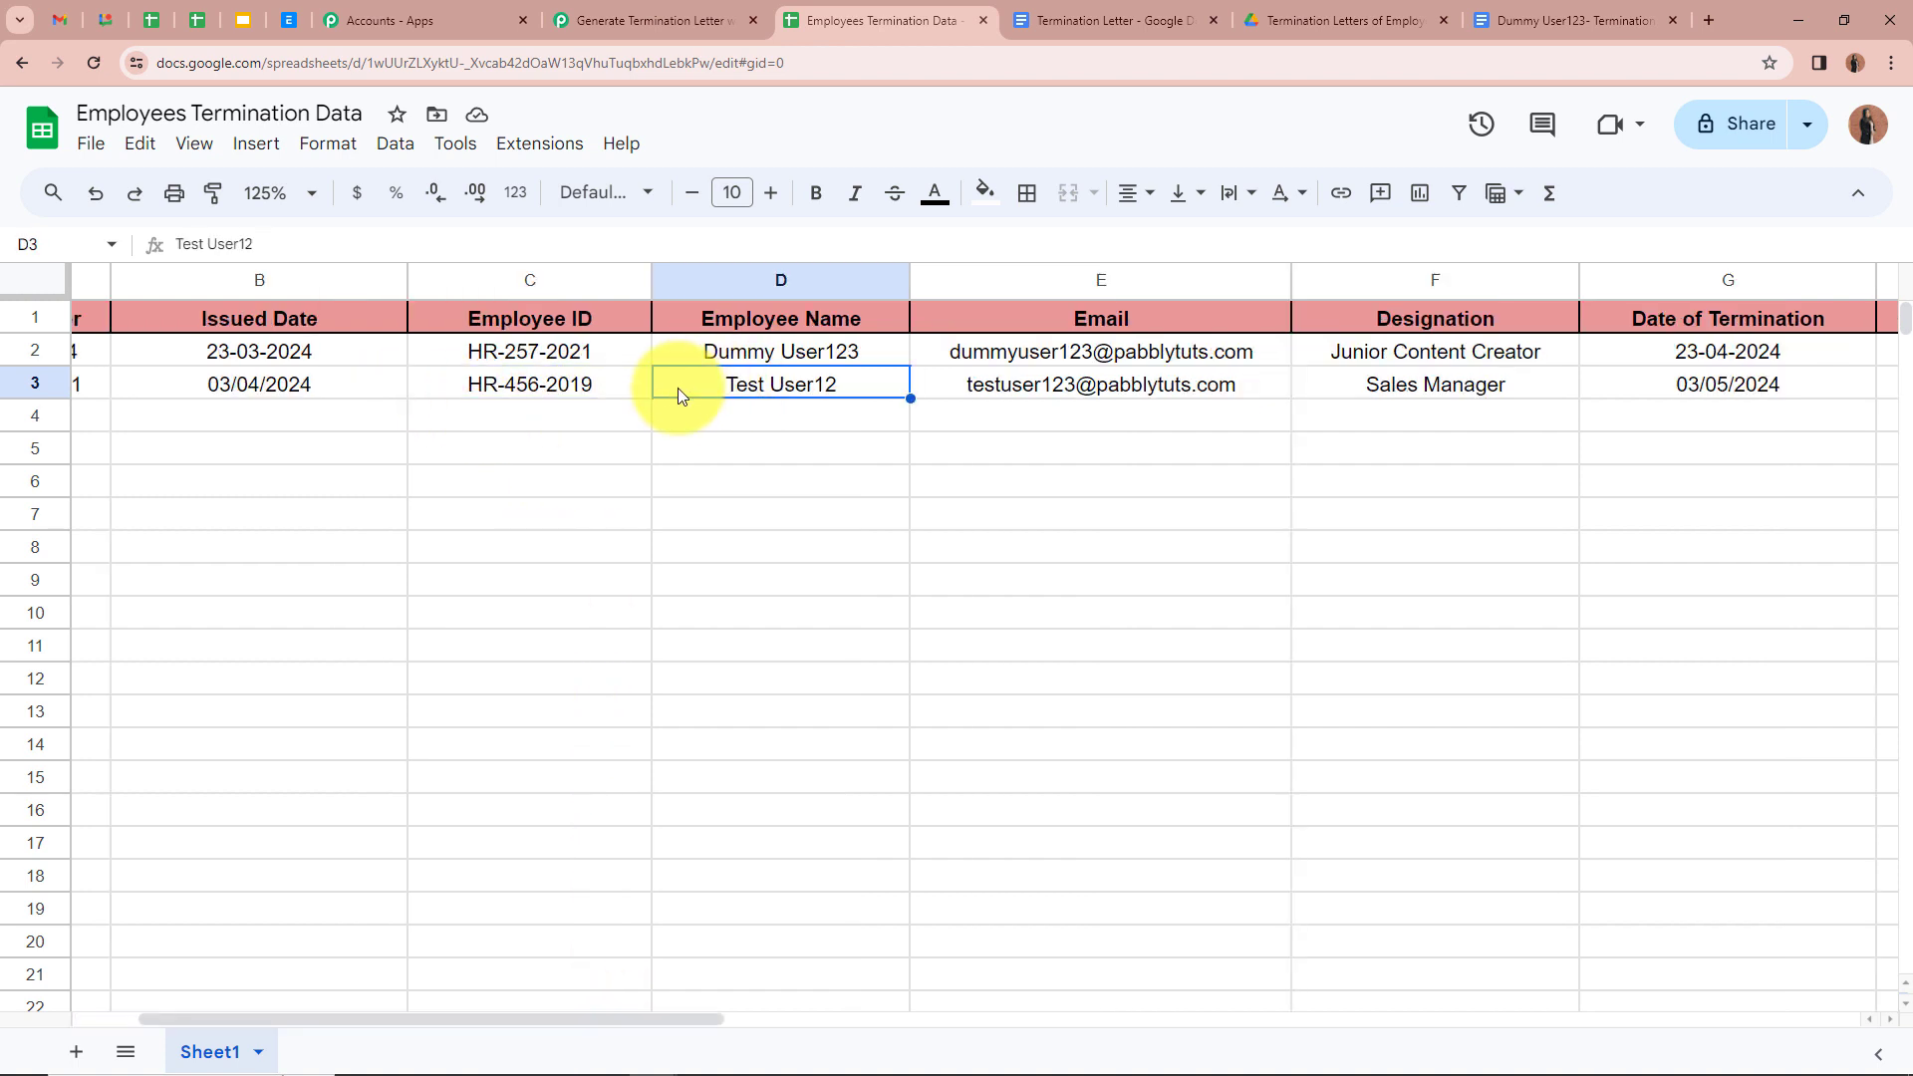
Step: Review the new row's email column and its 03/05/2024 termination date
scroll(486, 455, "right", 3)
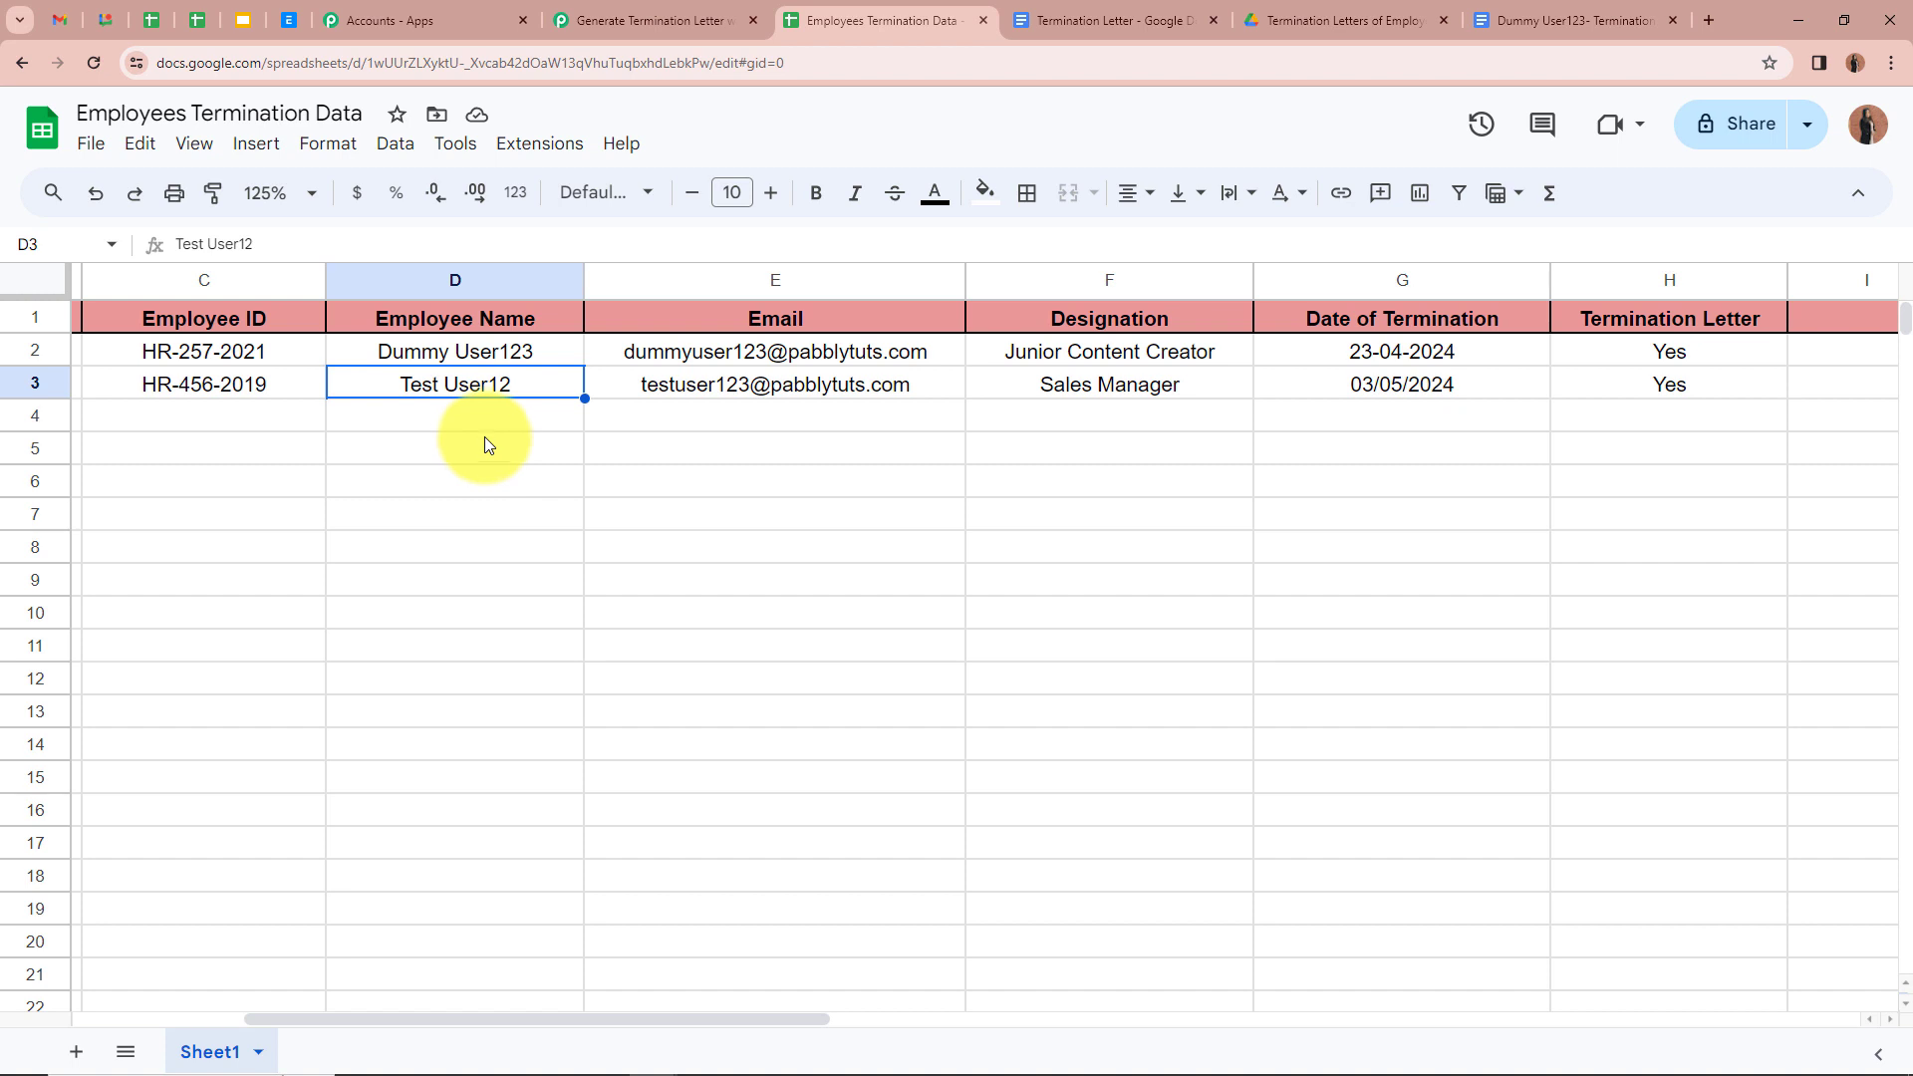
left_click(631, 409)
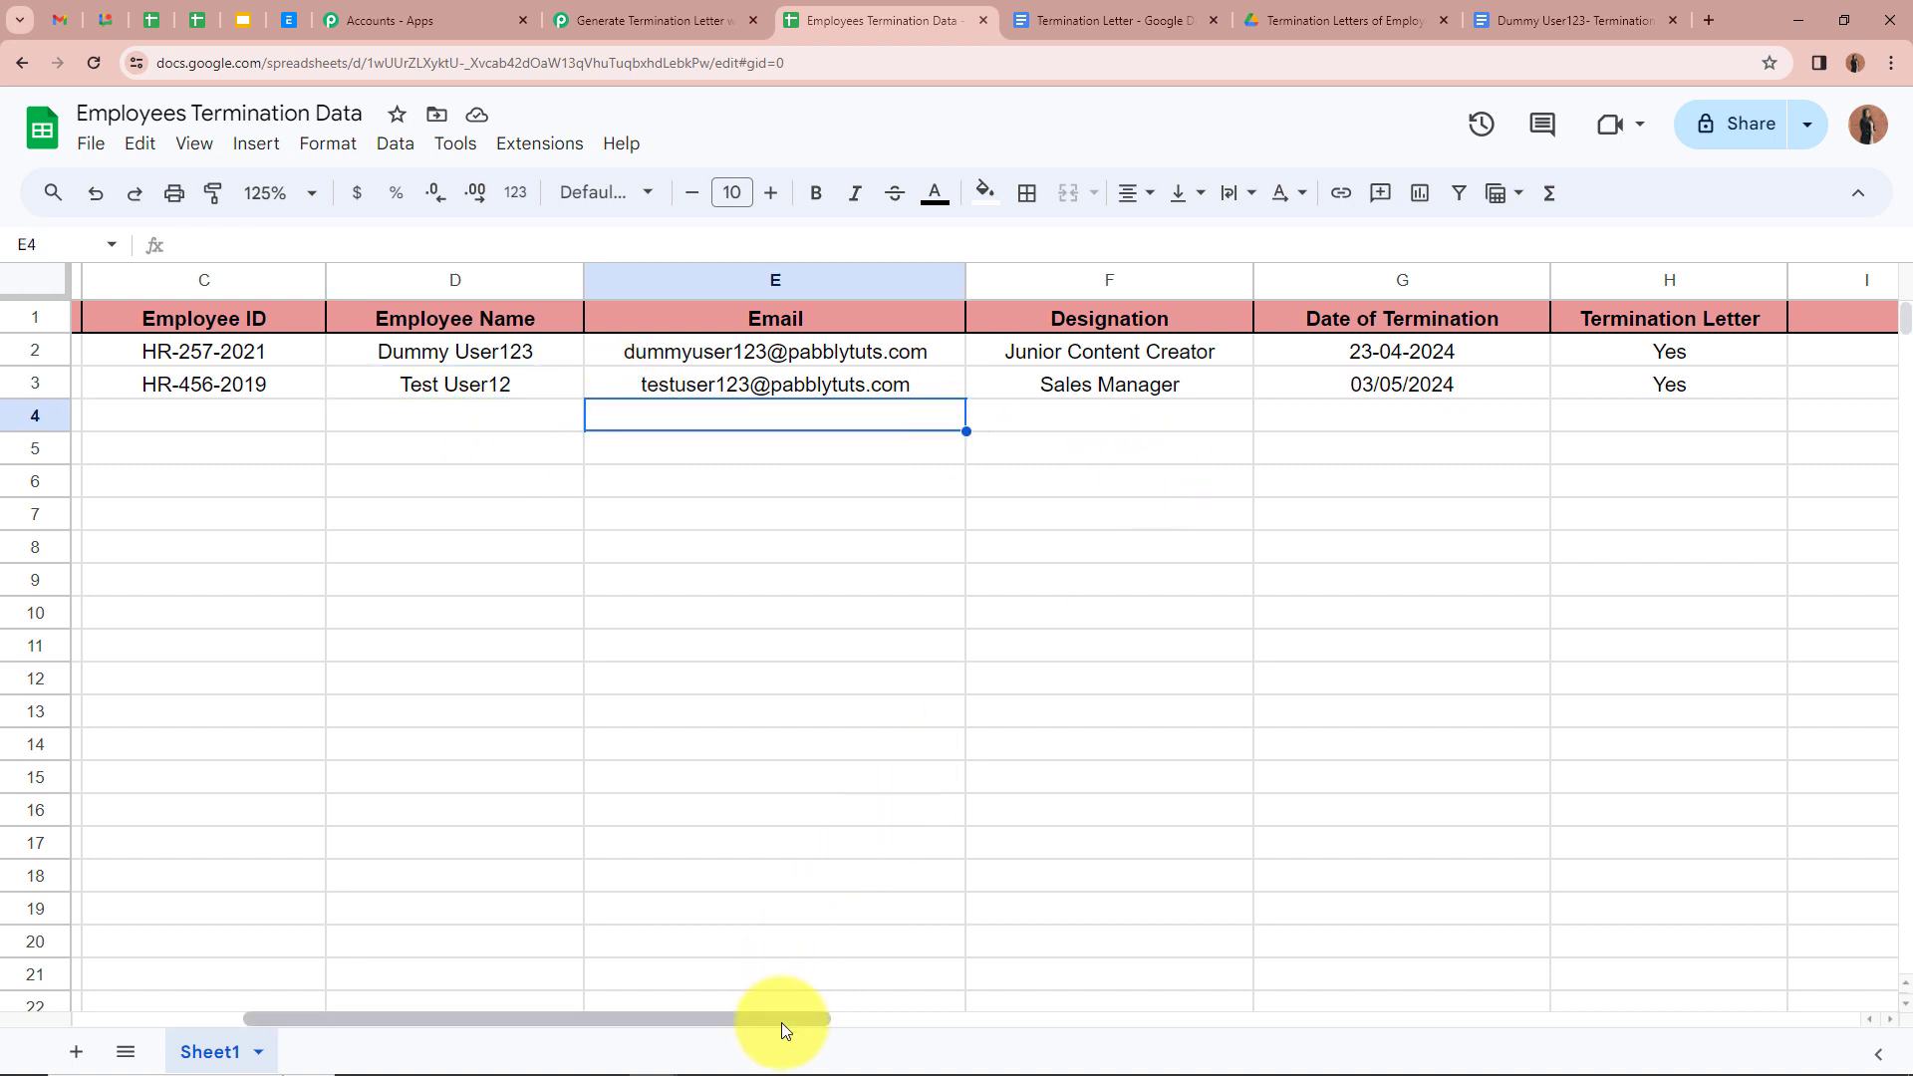
left_click_drag(781, 1022, 977, 1023)
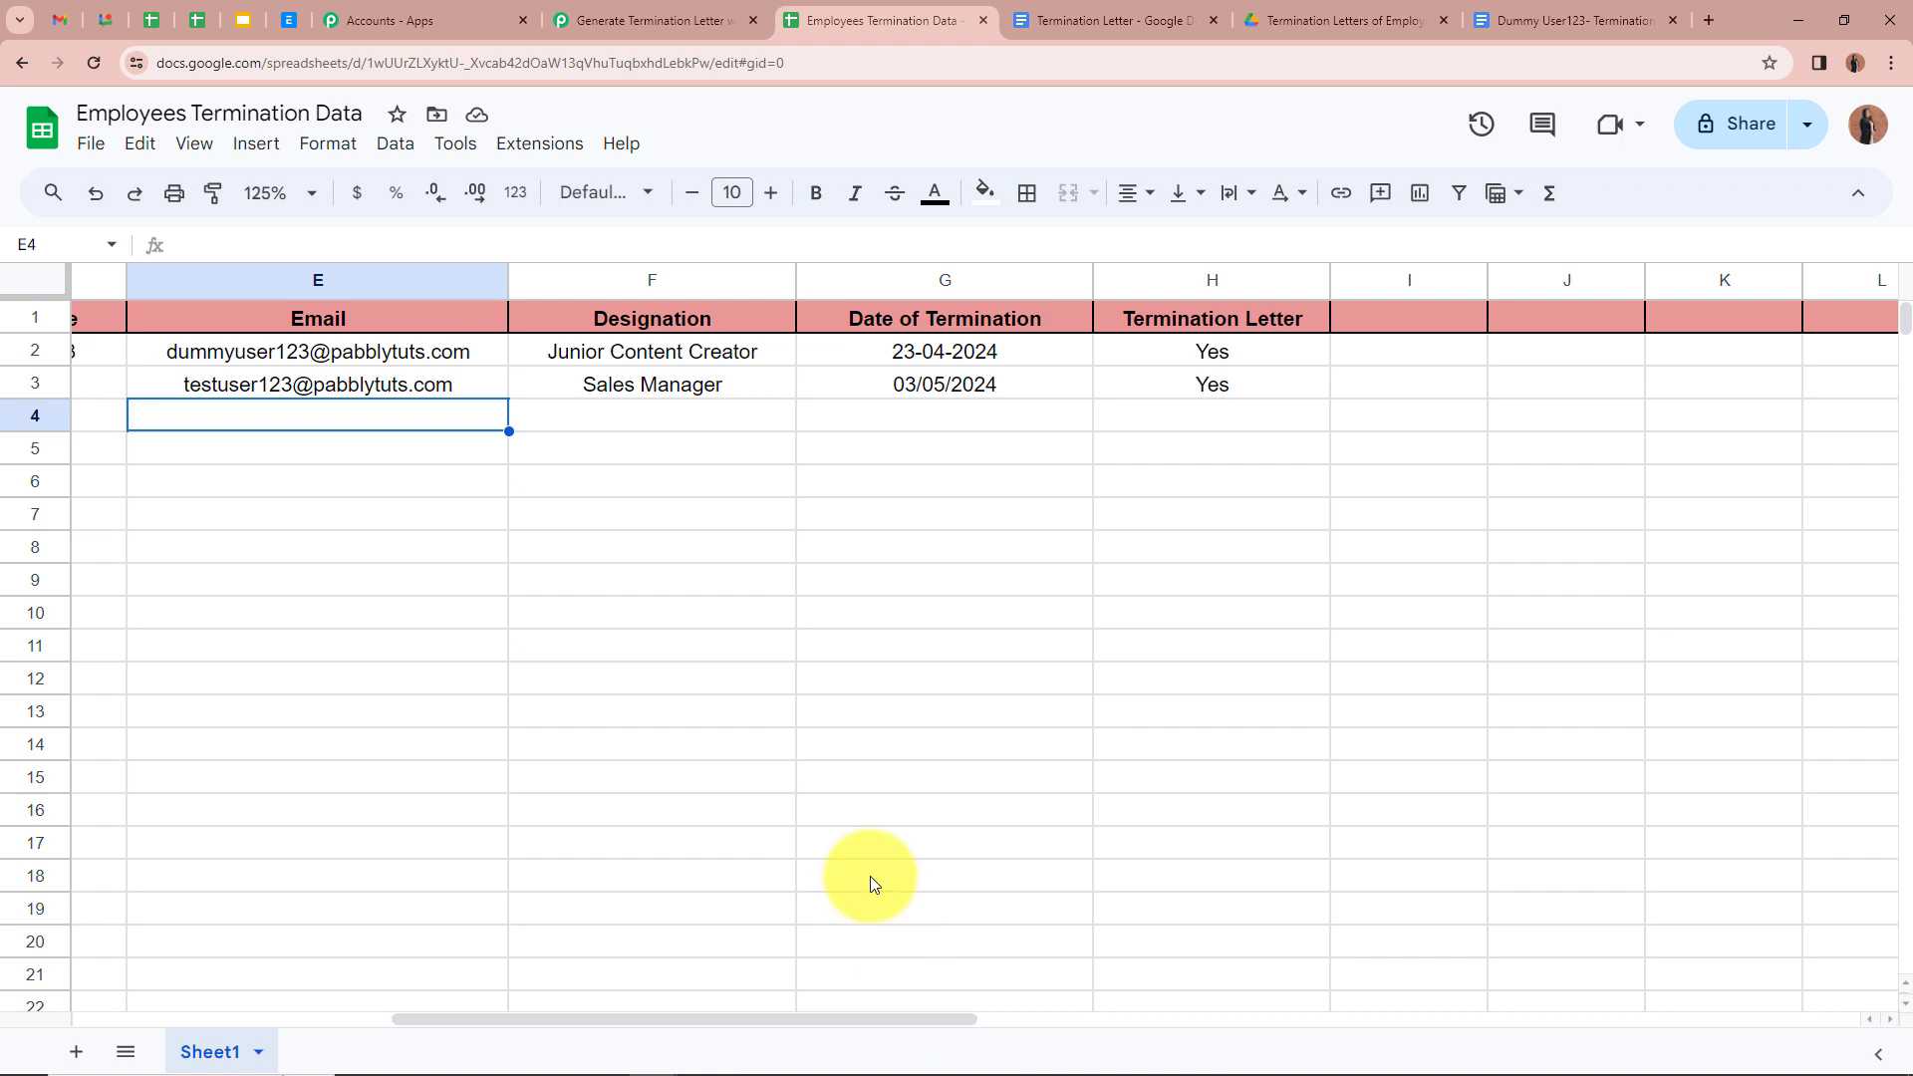
left_click(851, 412)
left_click(852, 392)
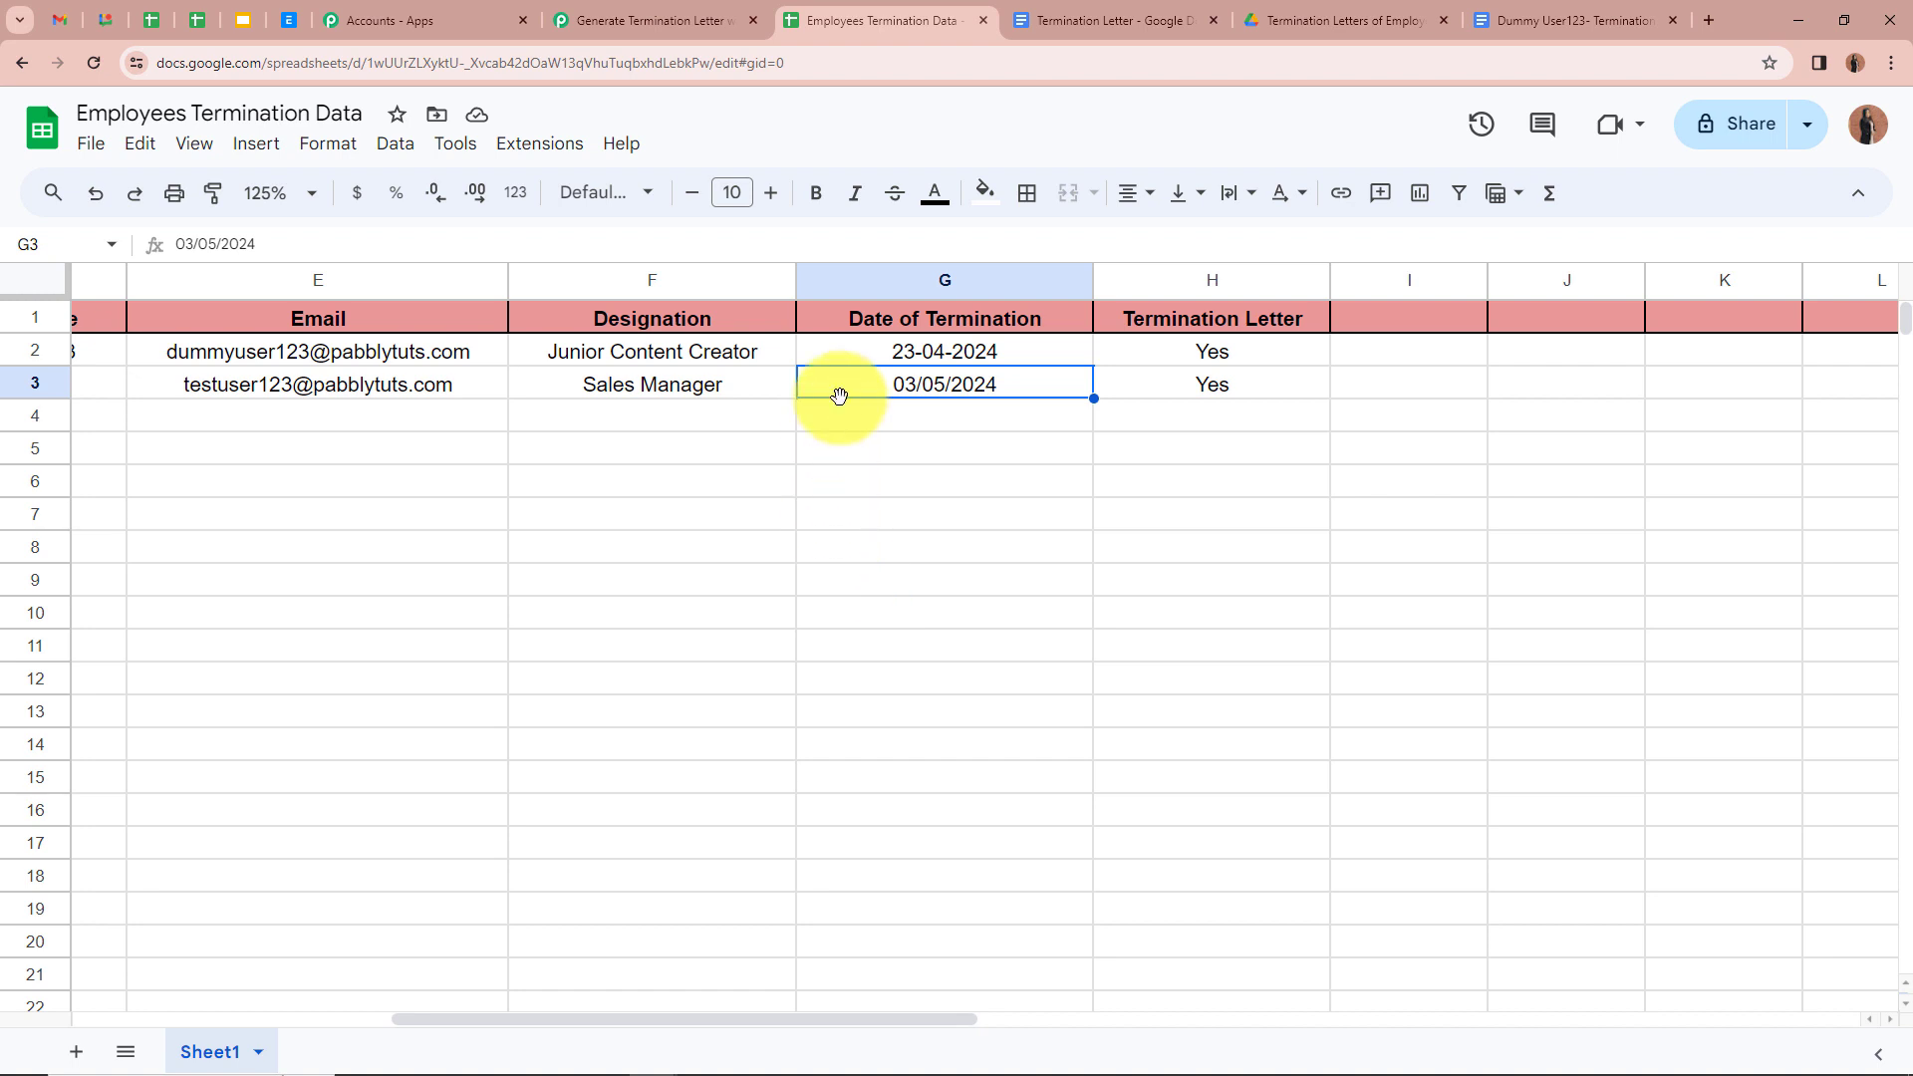
left_click_drag(901, 1016, 225, 982)
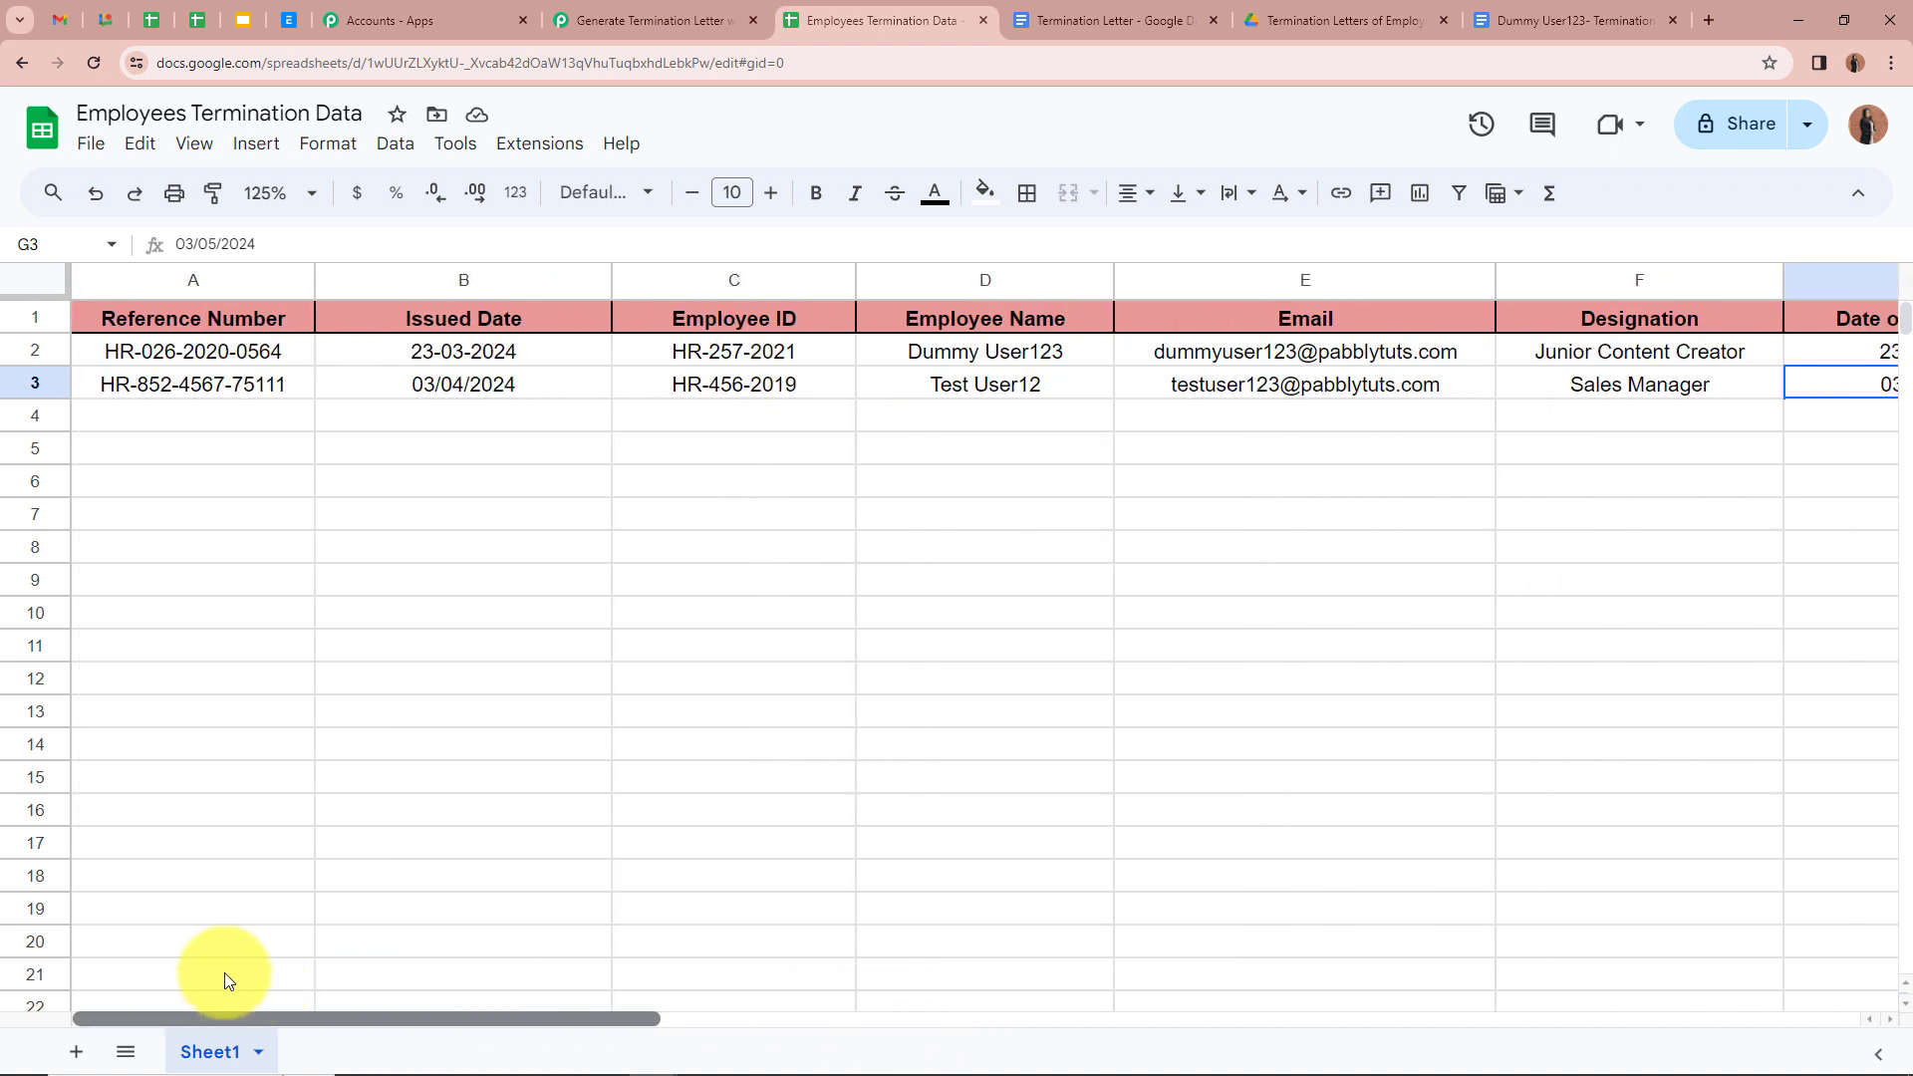
left_click(448, 518)
left_click(591, 453)
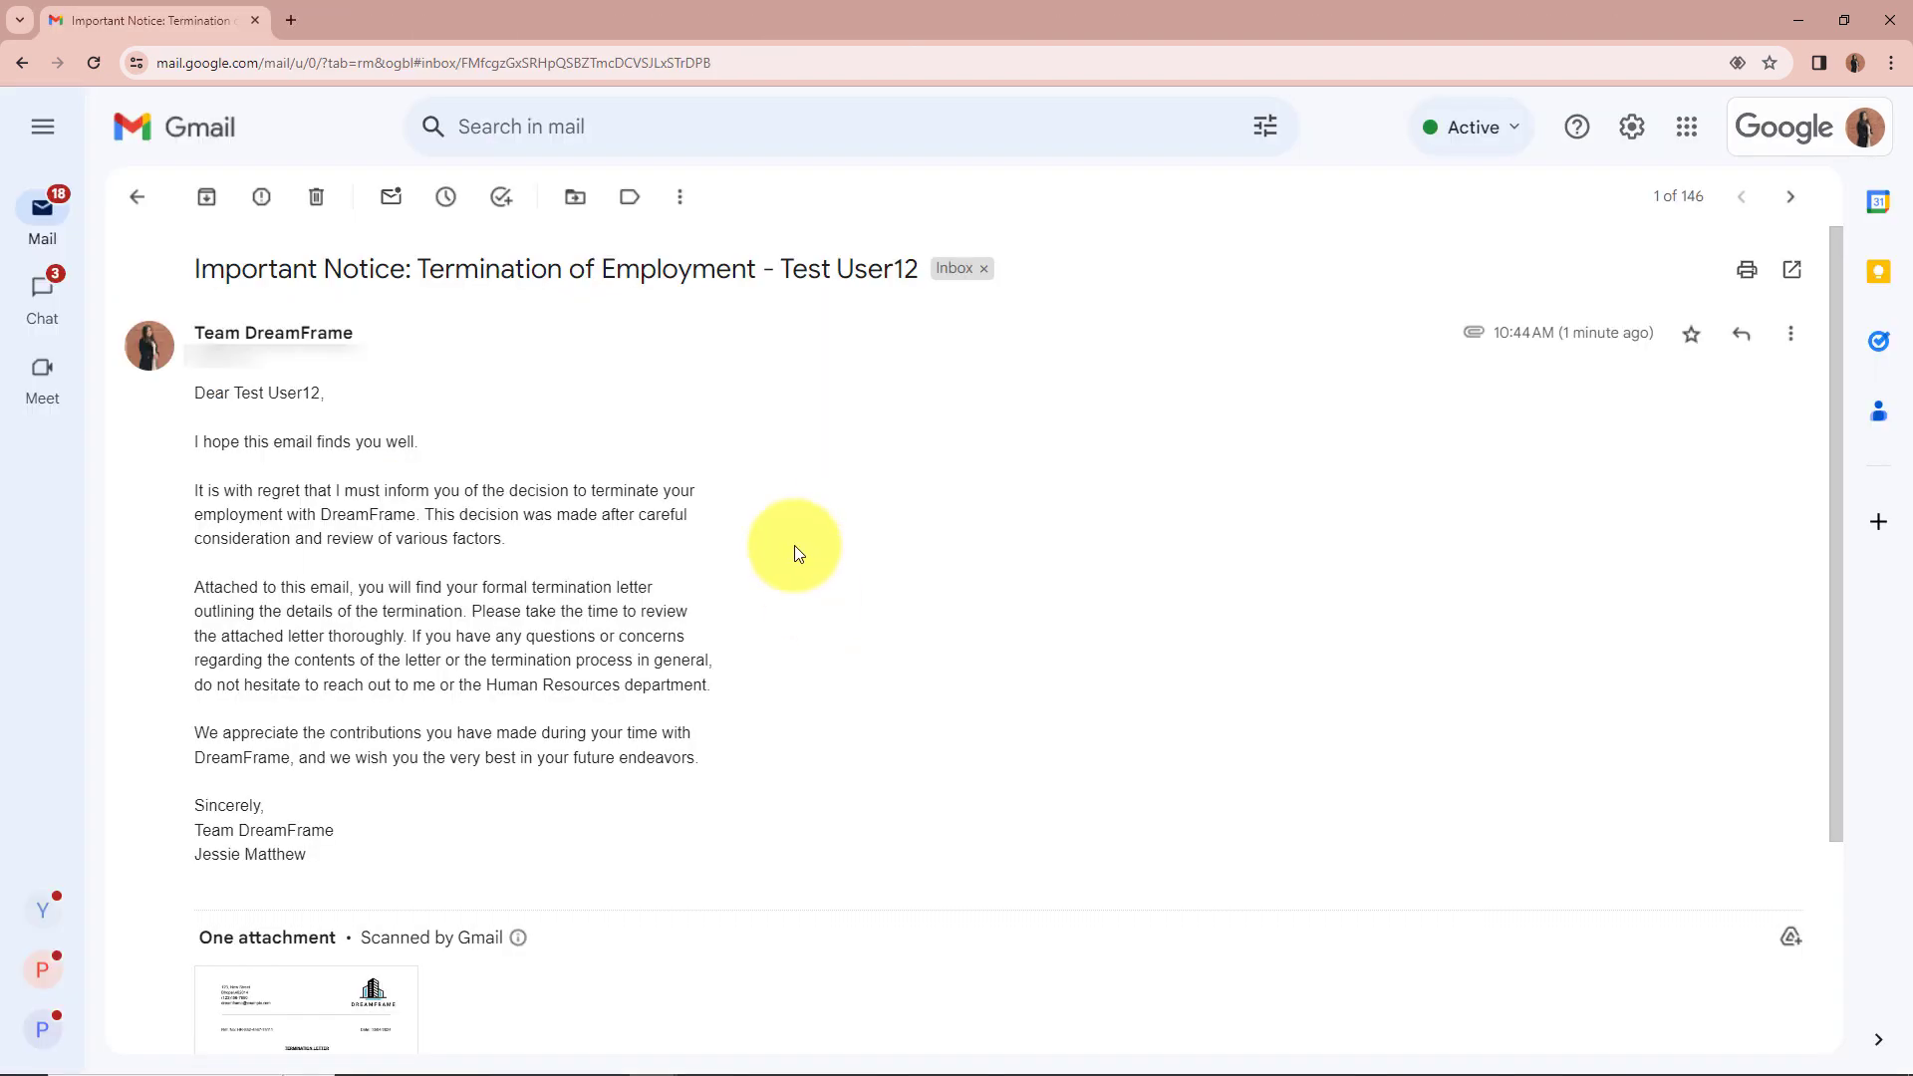
Step: Verify the new email's subject line and that the greeting addresses the new test employee
left_click_drag(781, 269, 923, 269)
left_click(768, 484)
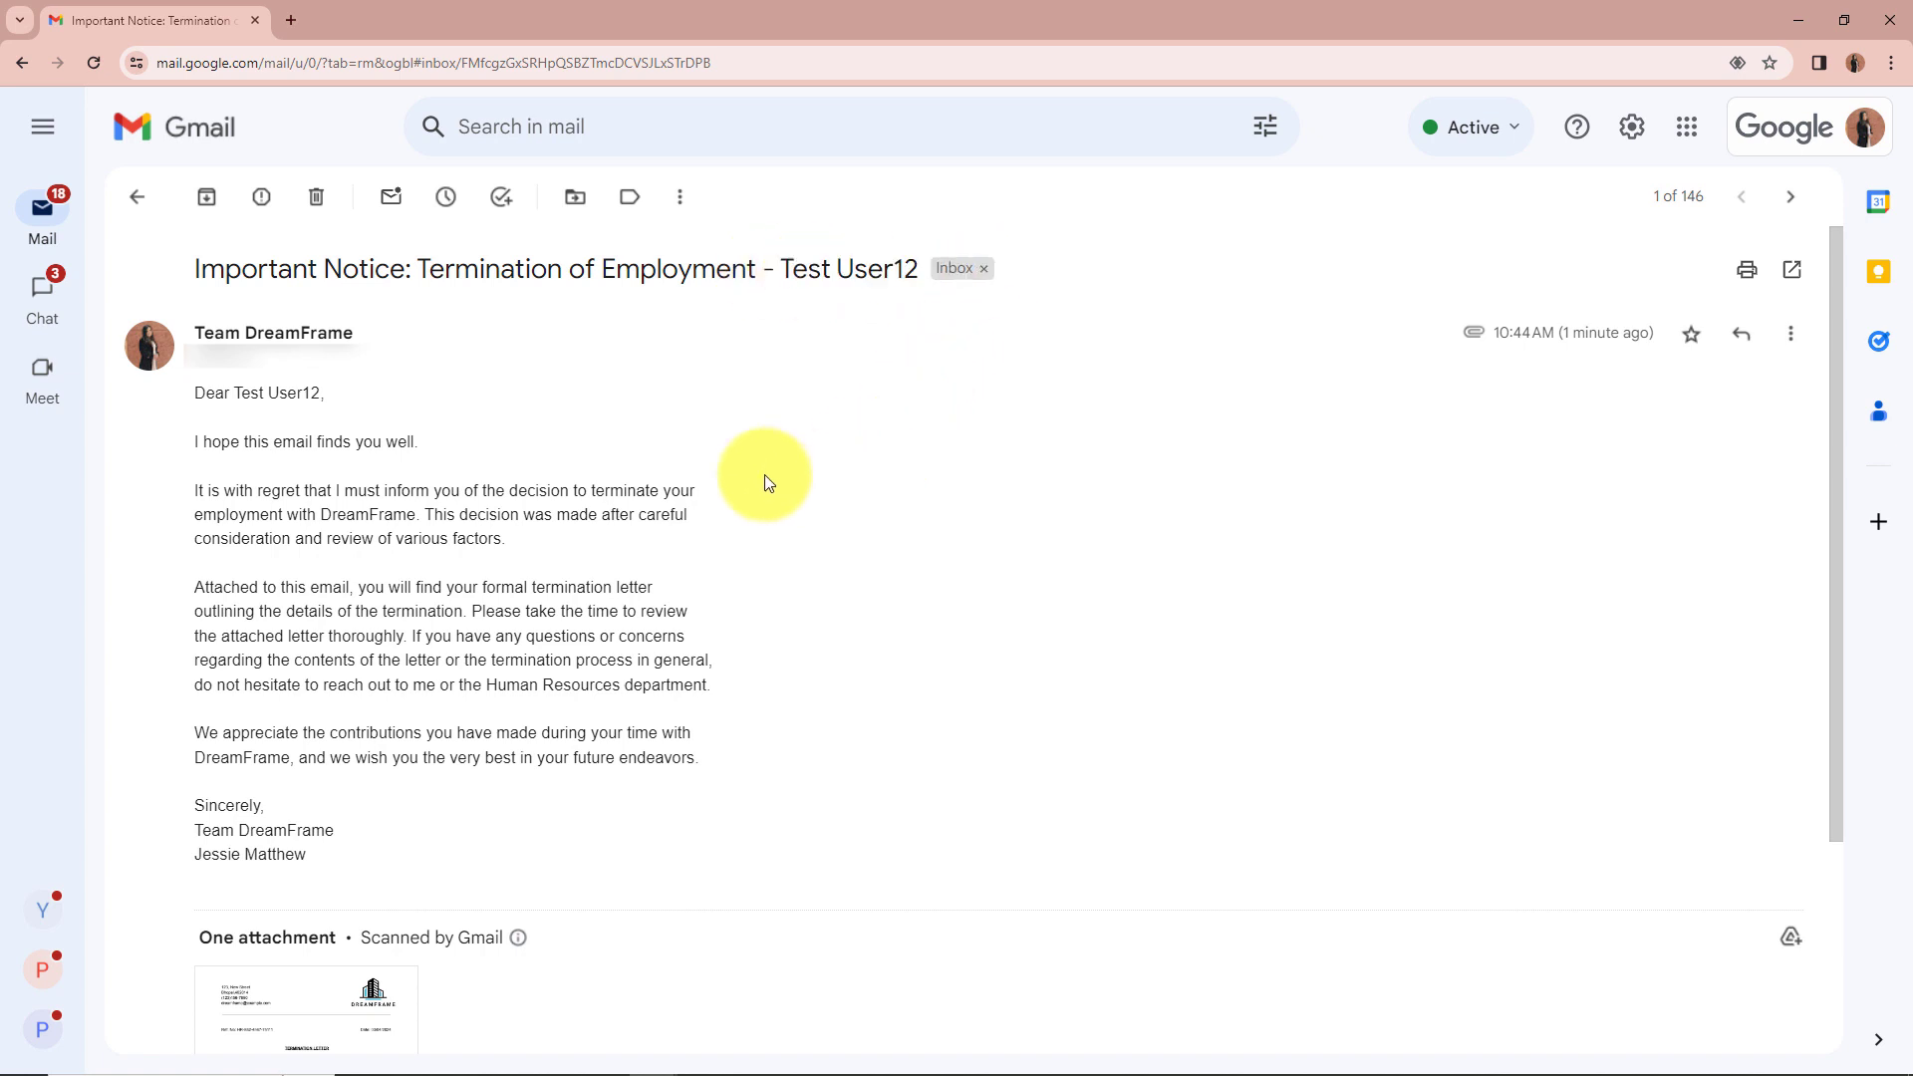
left_click_drag(189, 392, 482, 407)
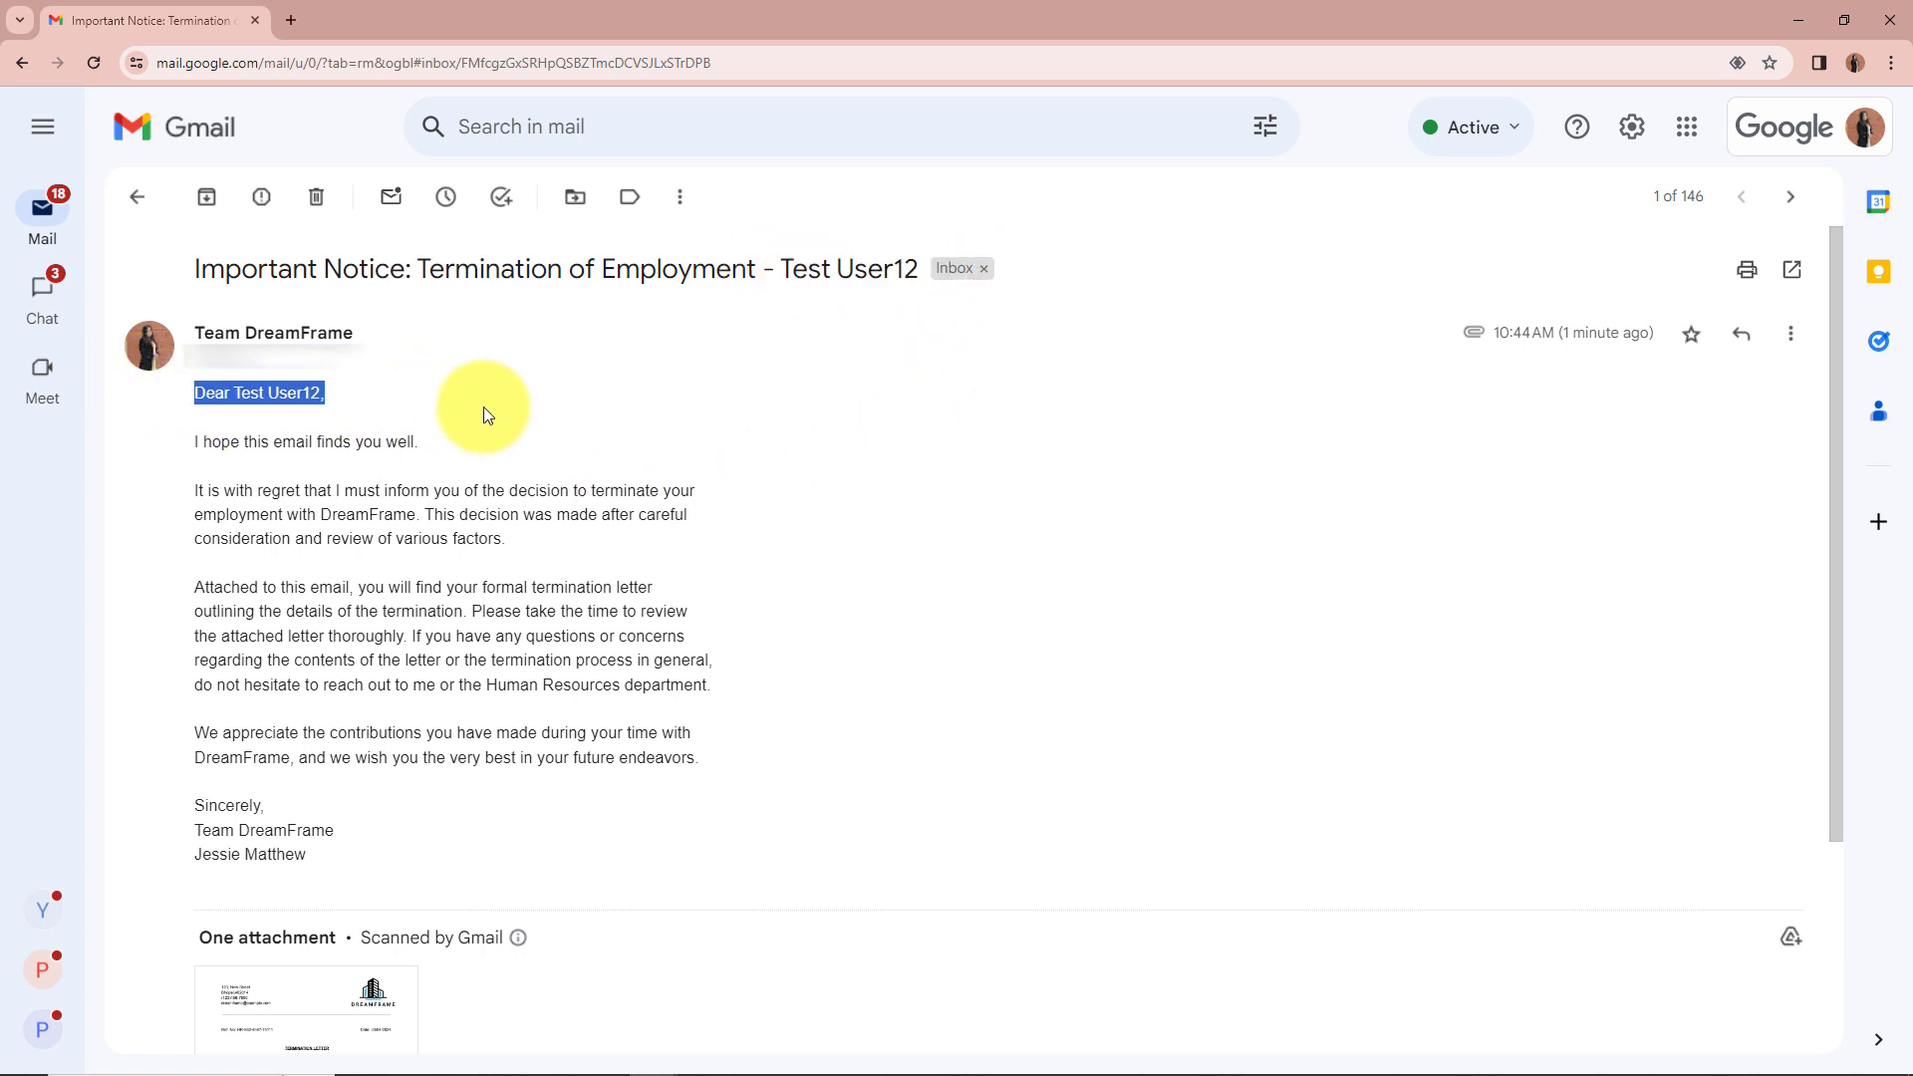
left_click(714, 465)
left_click_drag(191, 269, 815, 289)
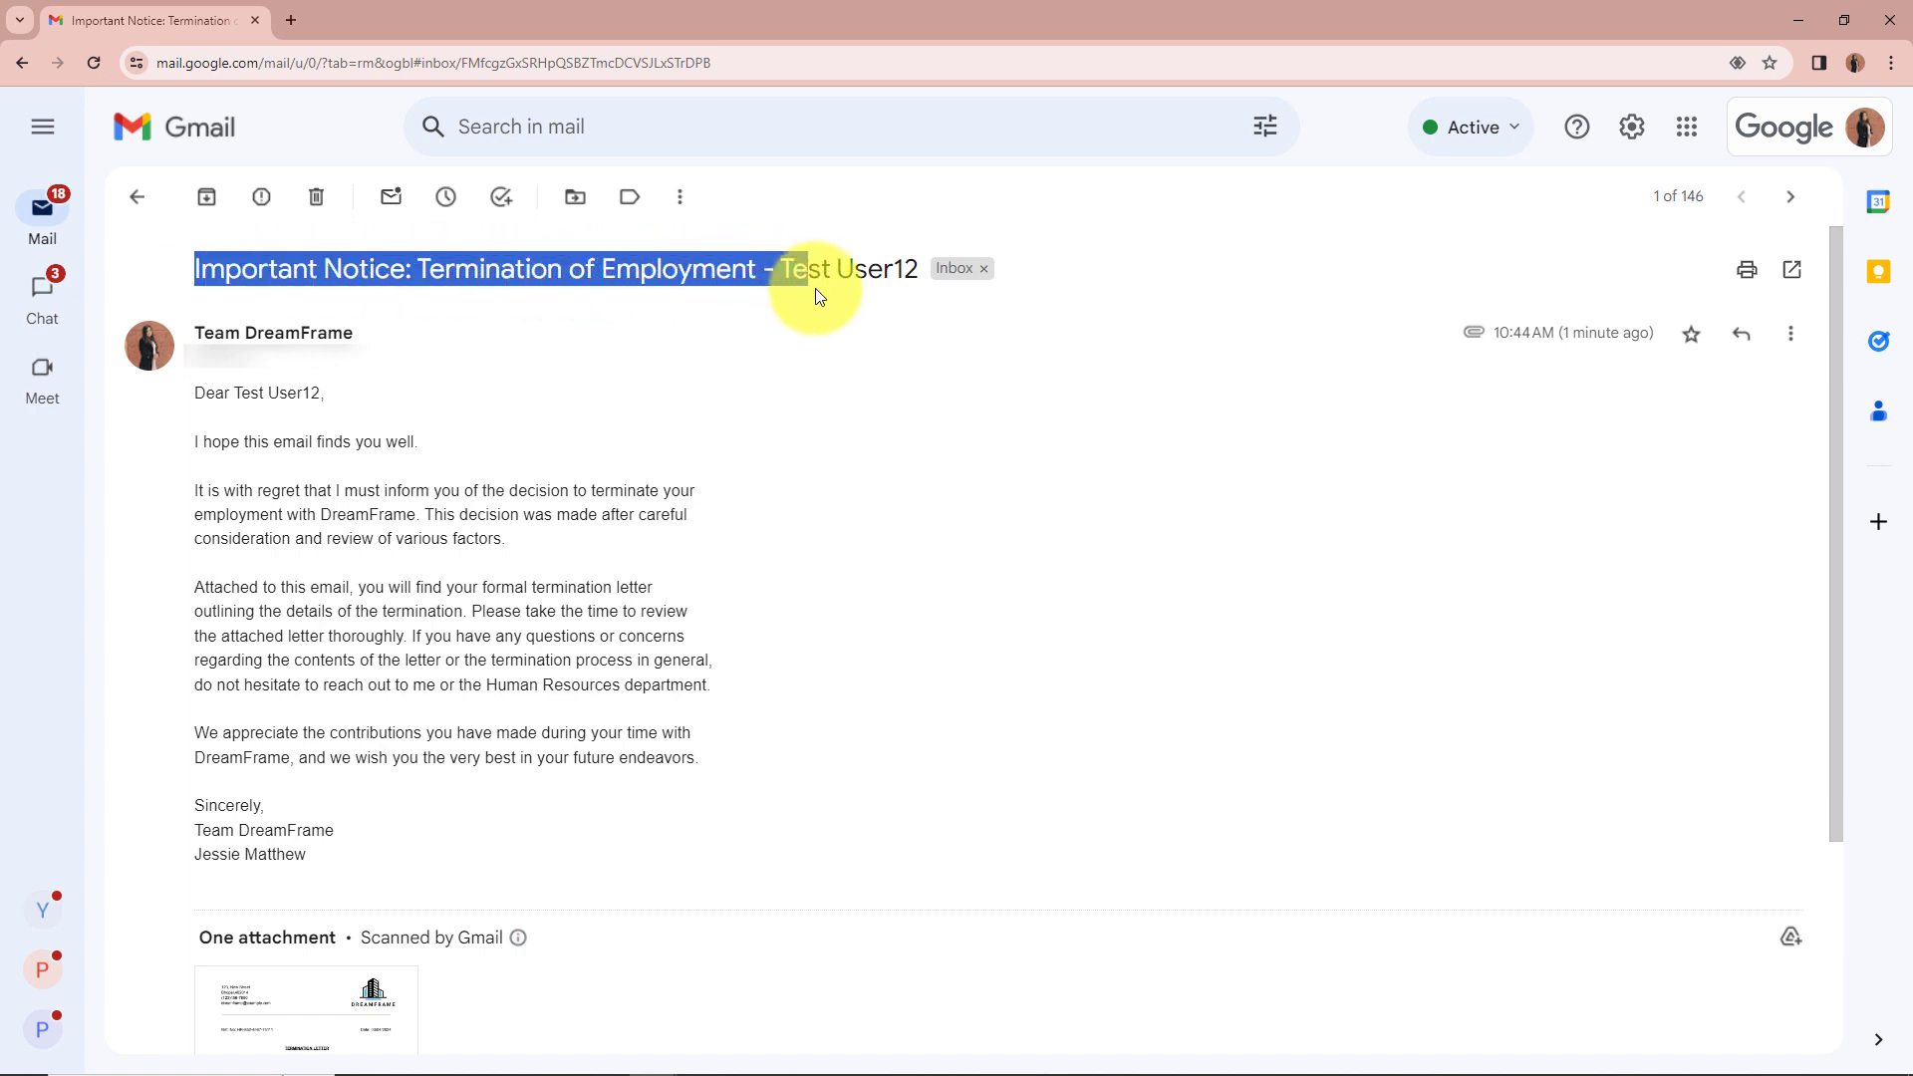
left_click(906, 488)
Step: Read through the email body and open the attached termination letter PDF preview
scroll(731, 423, "down", 2)
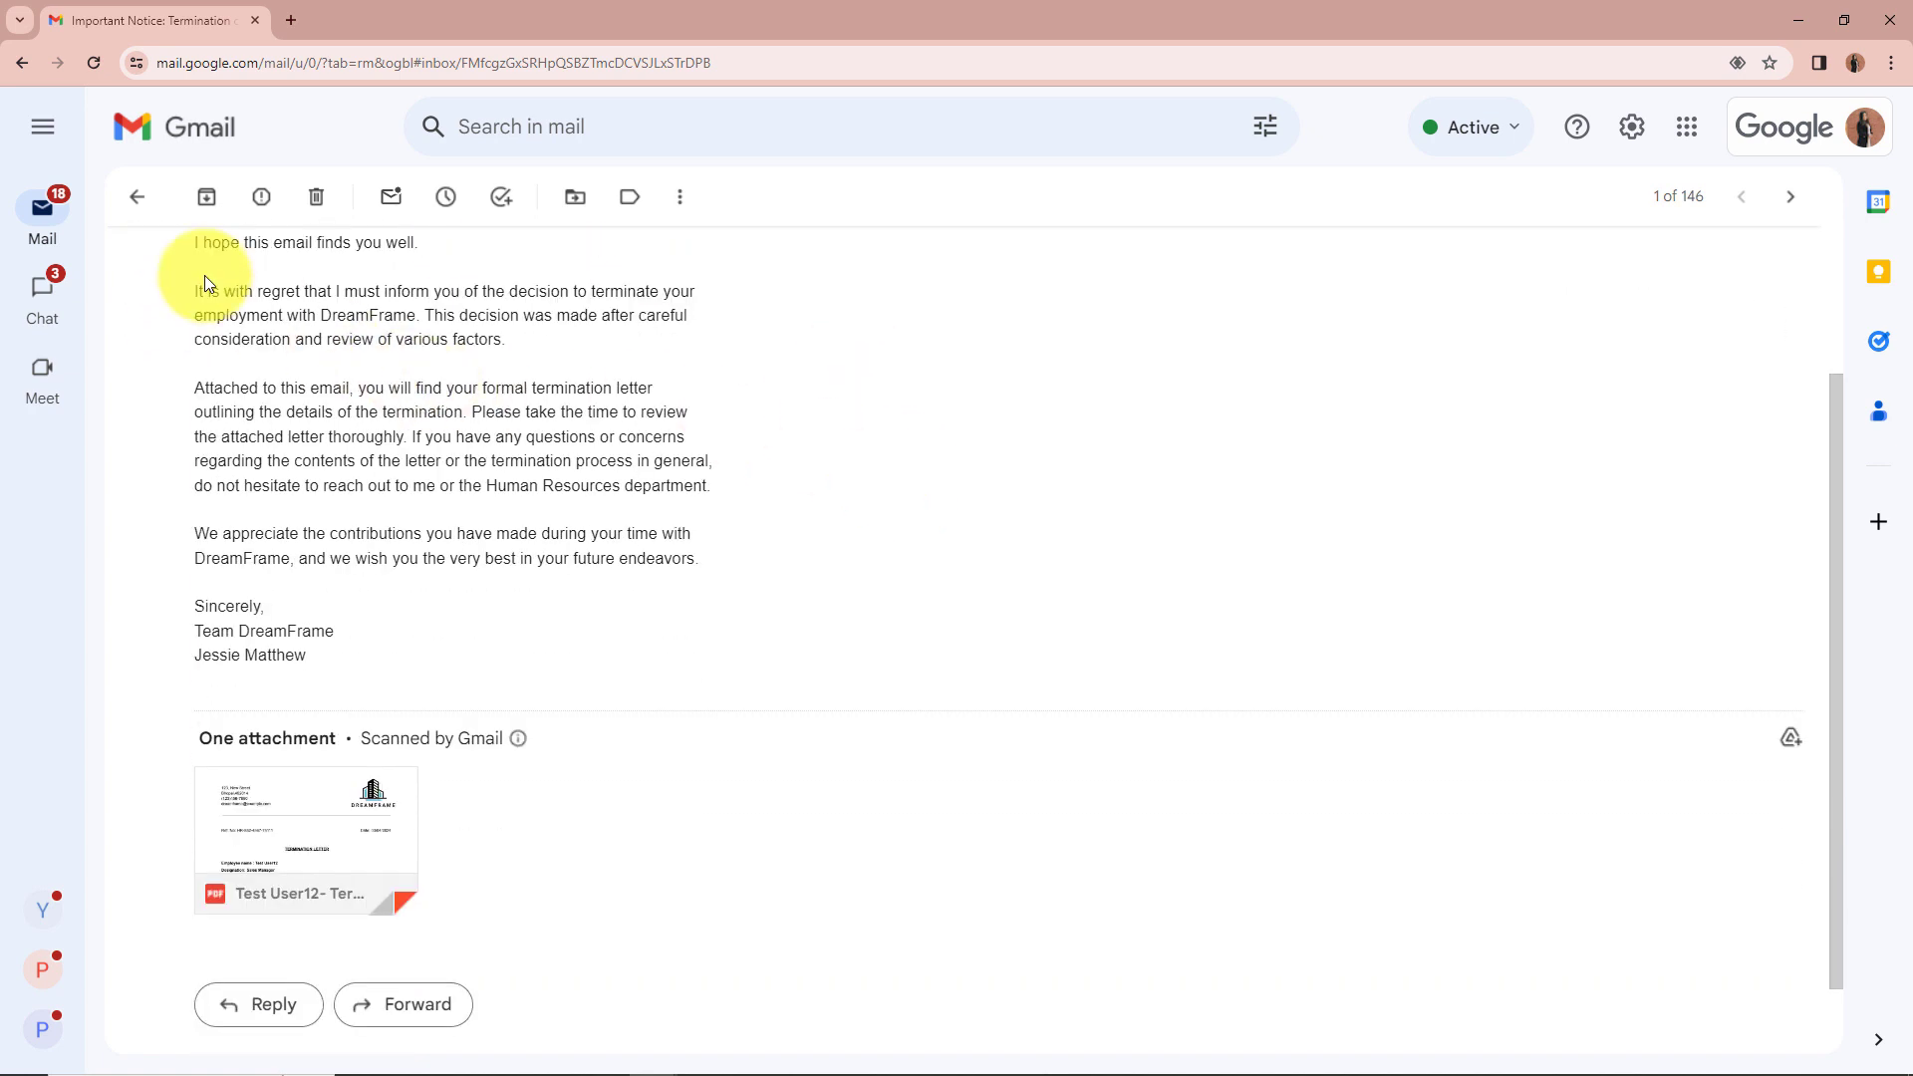
left_click_drag(205, 284, 705, 521)
left_click(803, 525)
scroll(803, 527, "down", 1)
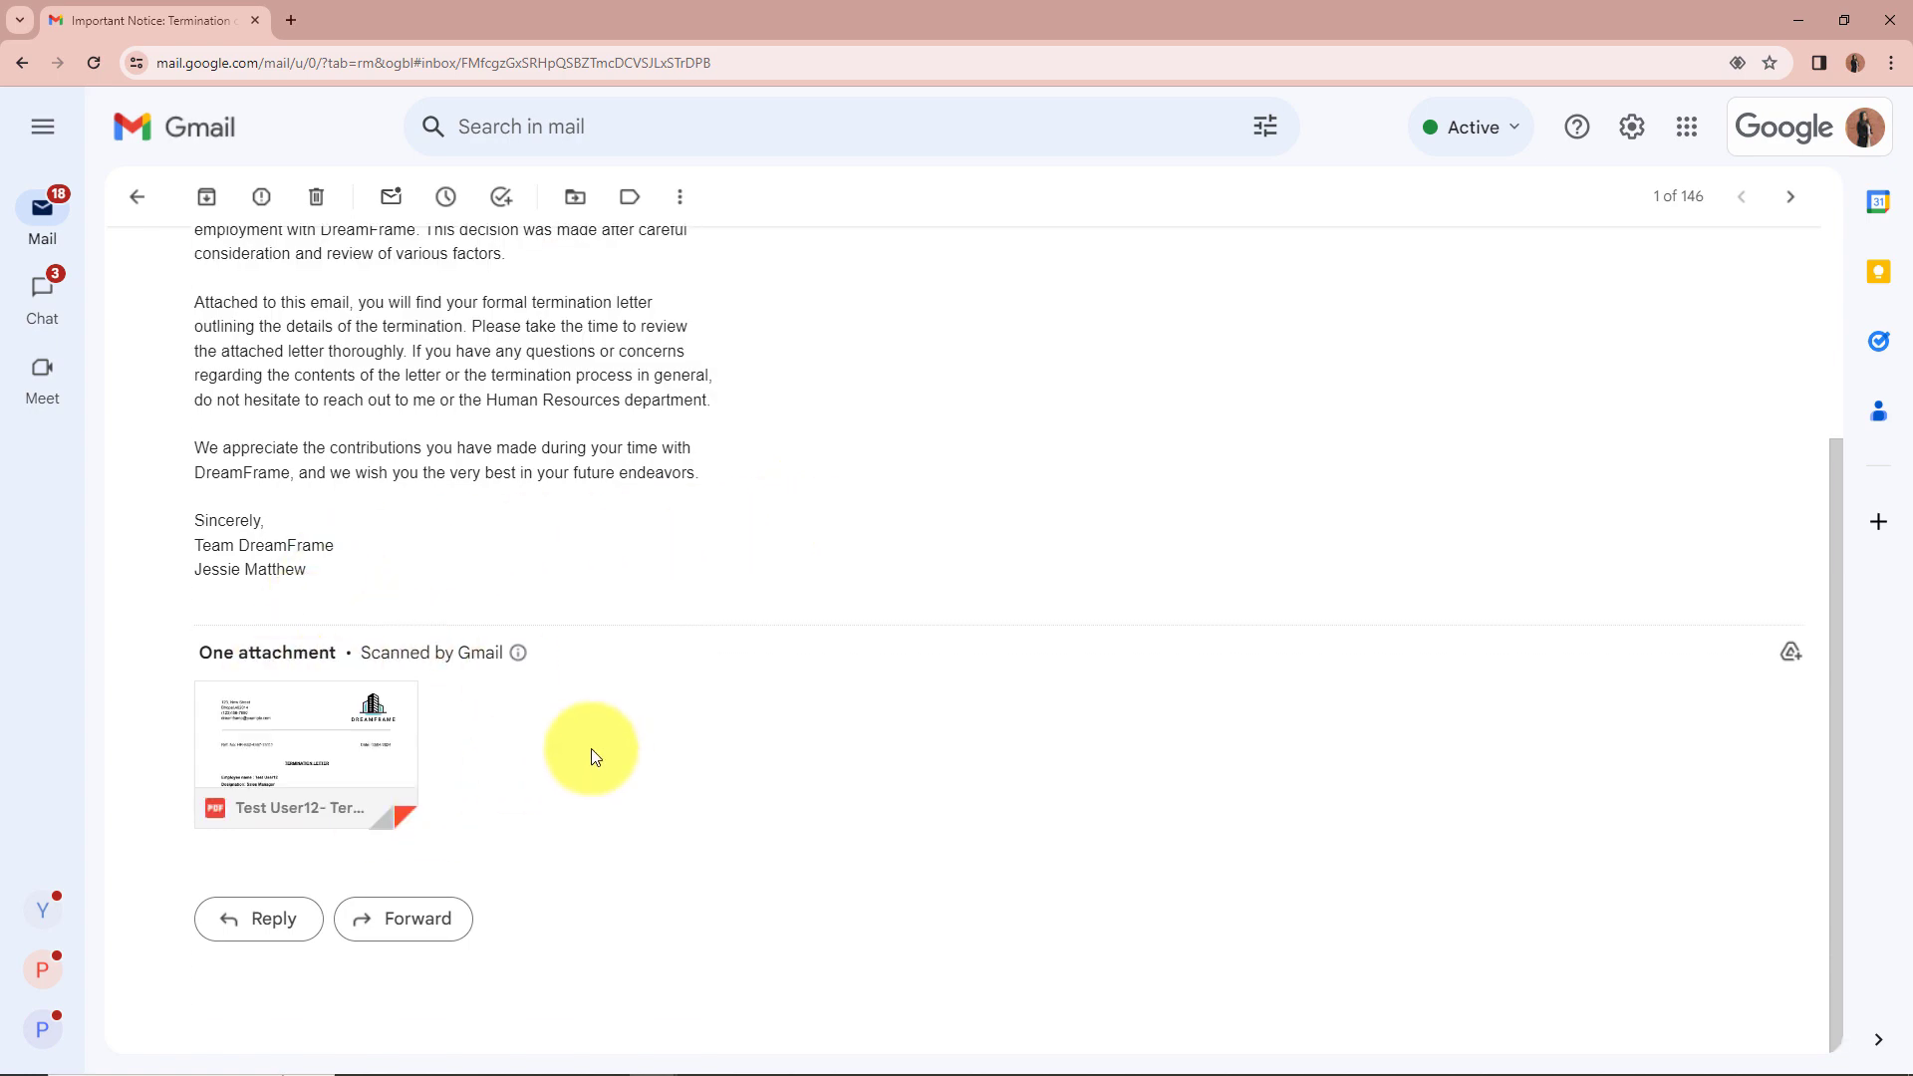
left_click(376, 747)
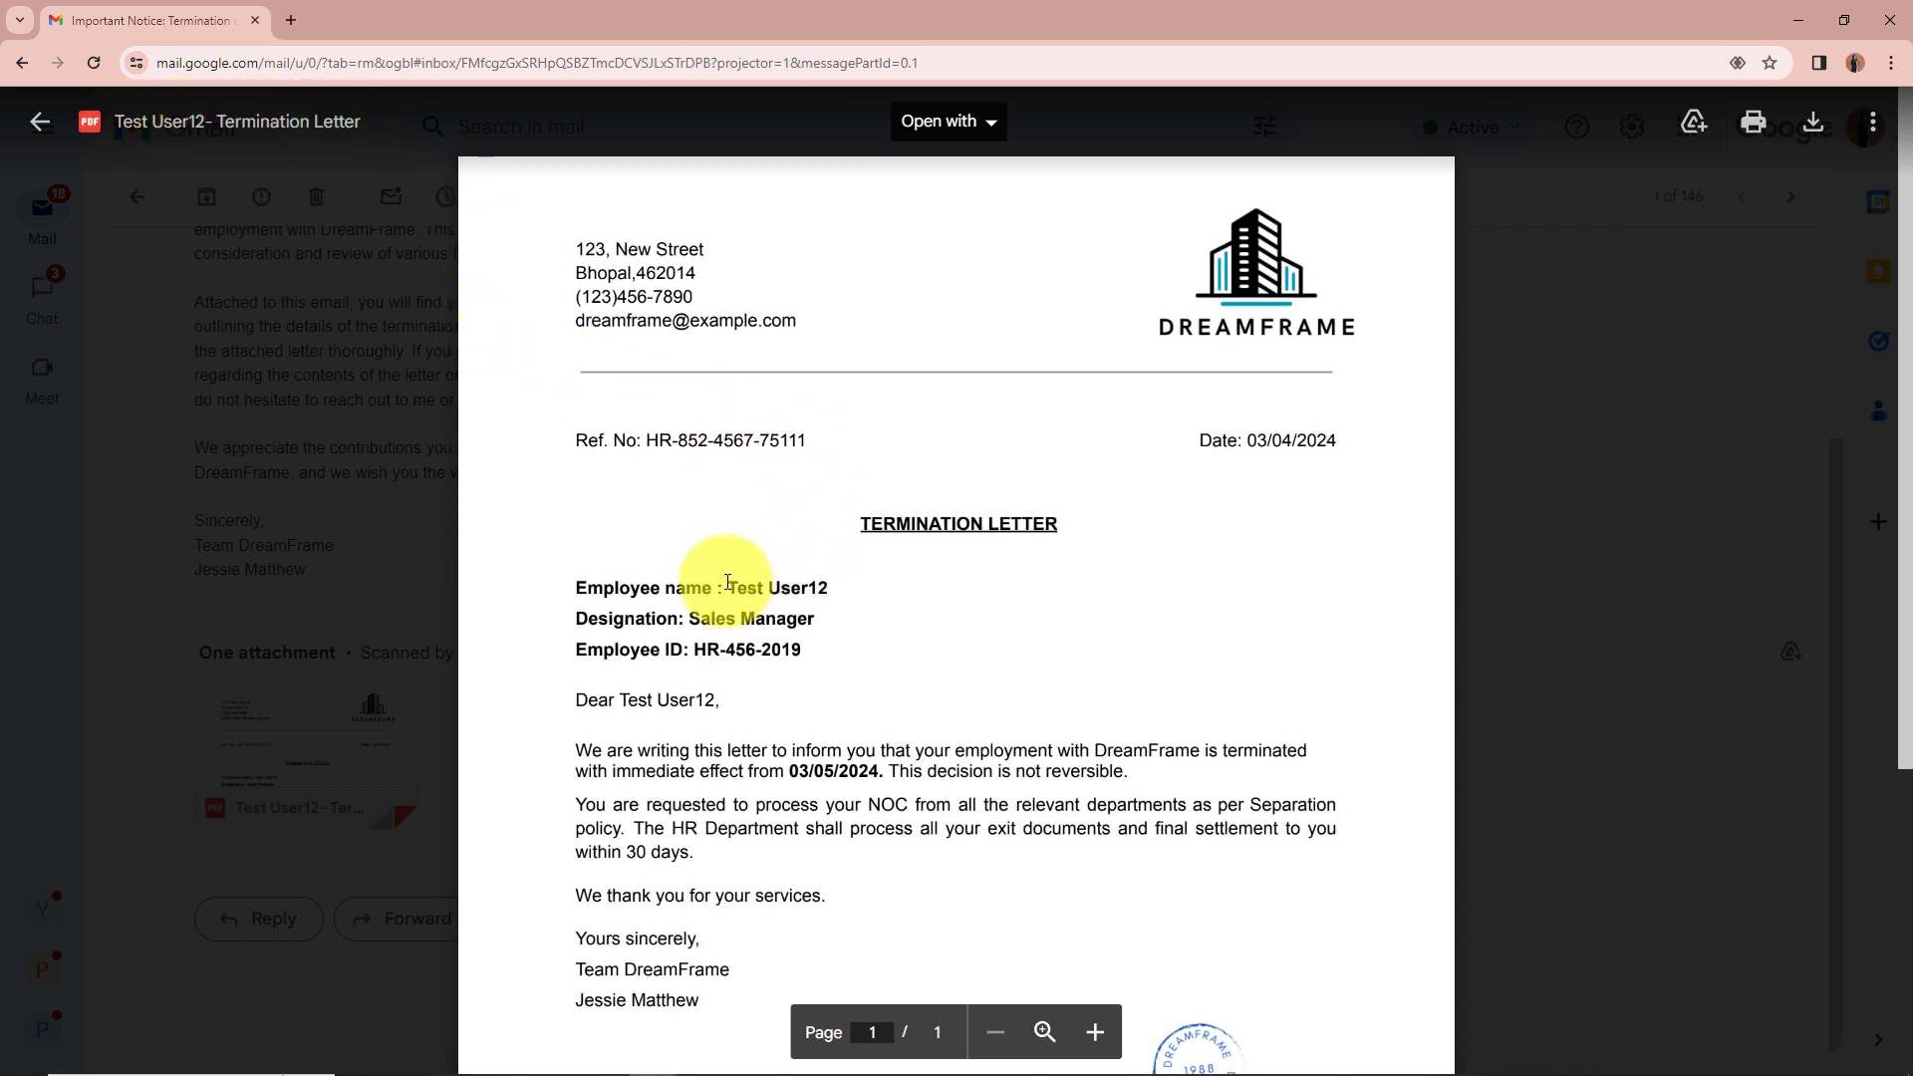
Step: Check the letter's employee name, Sales Manager designation, reference number and employee ID
left_click_drag(727, 587, 897, 602)
left_click(955, 620)
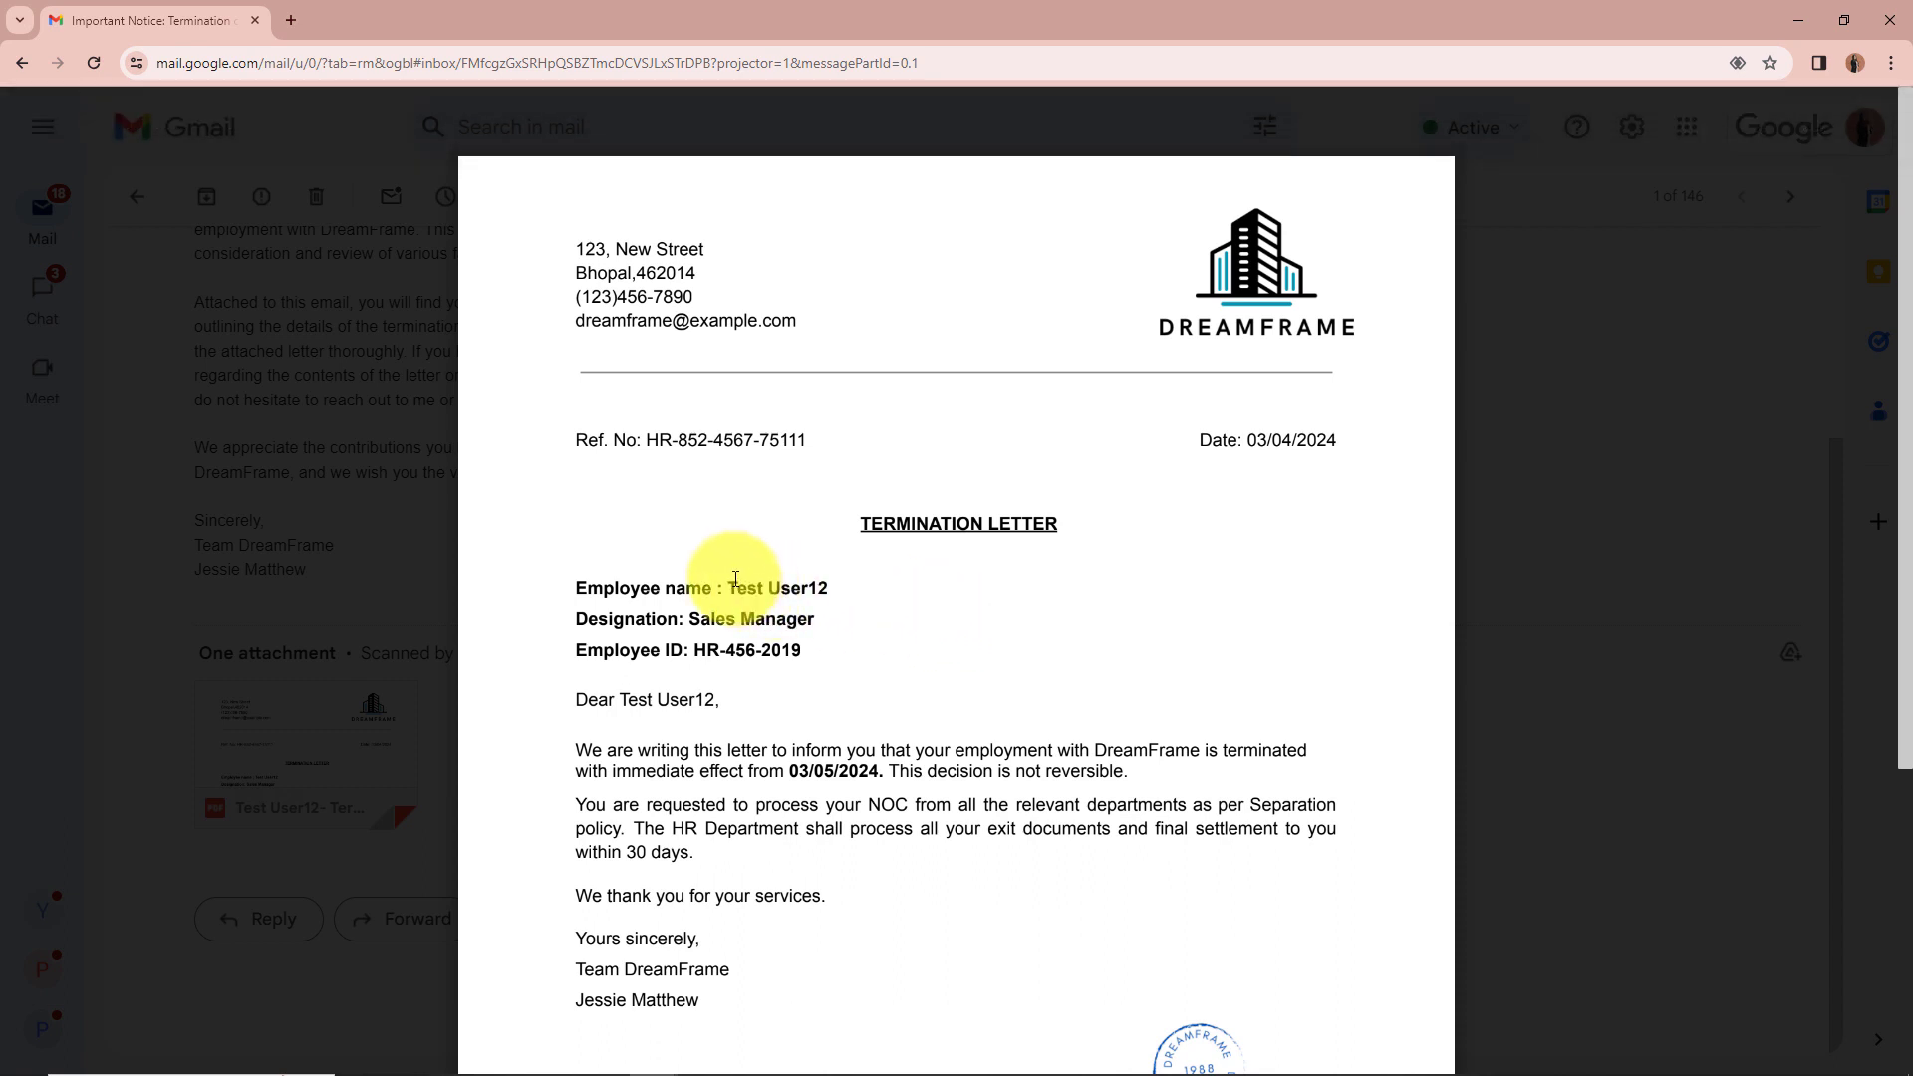
left_click_drag(728, 584, 867, 604)
left_click_drag(687, 619, 882, 629)
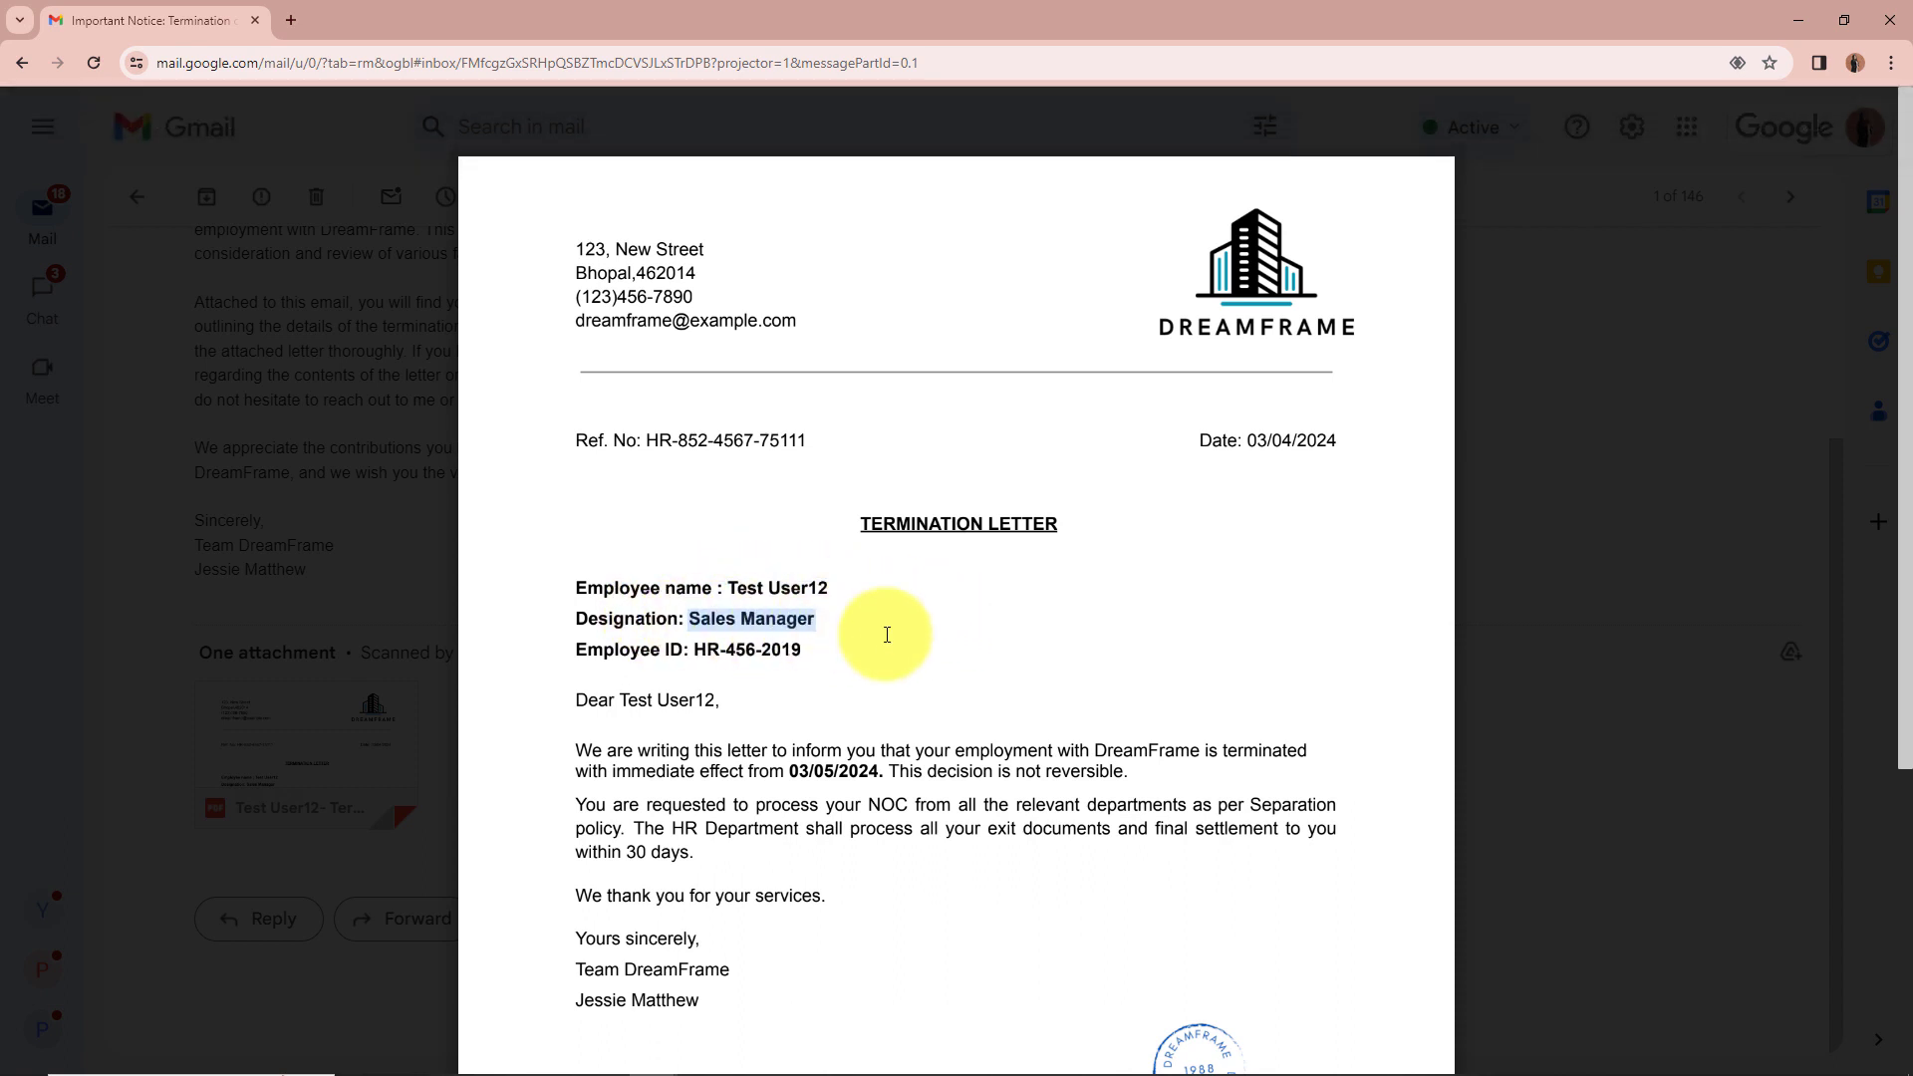
left_click_drag(648, 442, 843, 460)
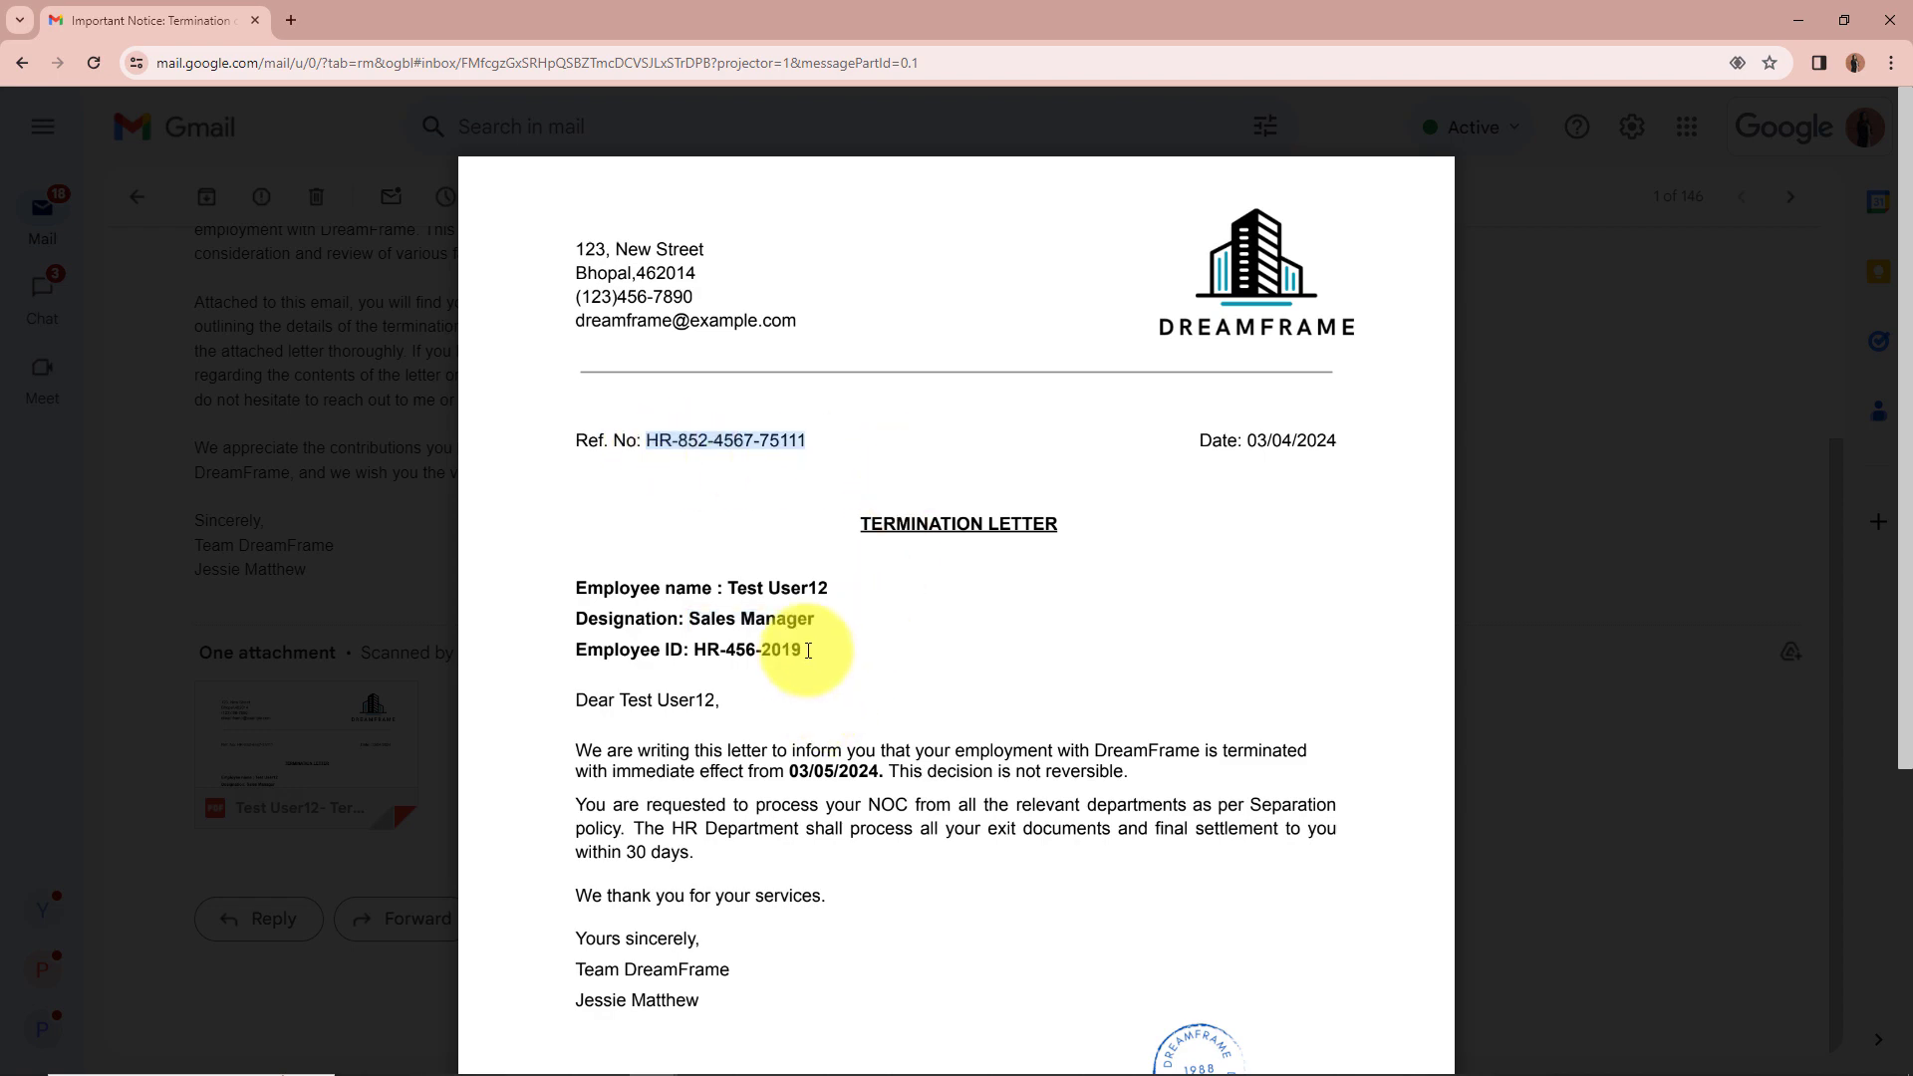
left_click_drag(809, 650, 721, 629)
Step: Check the letter's dates, including the 03/05/2024 effective date, then minimize Gmail to return to Pabbly
left_click_drag(1342, 439, 1197, 440)
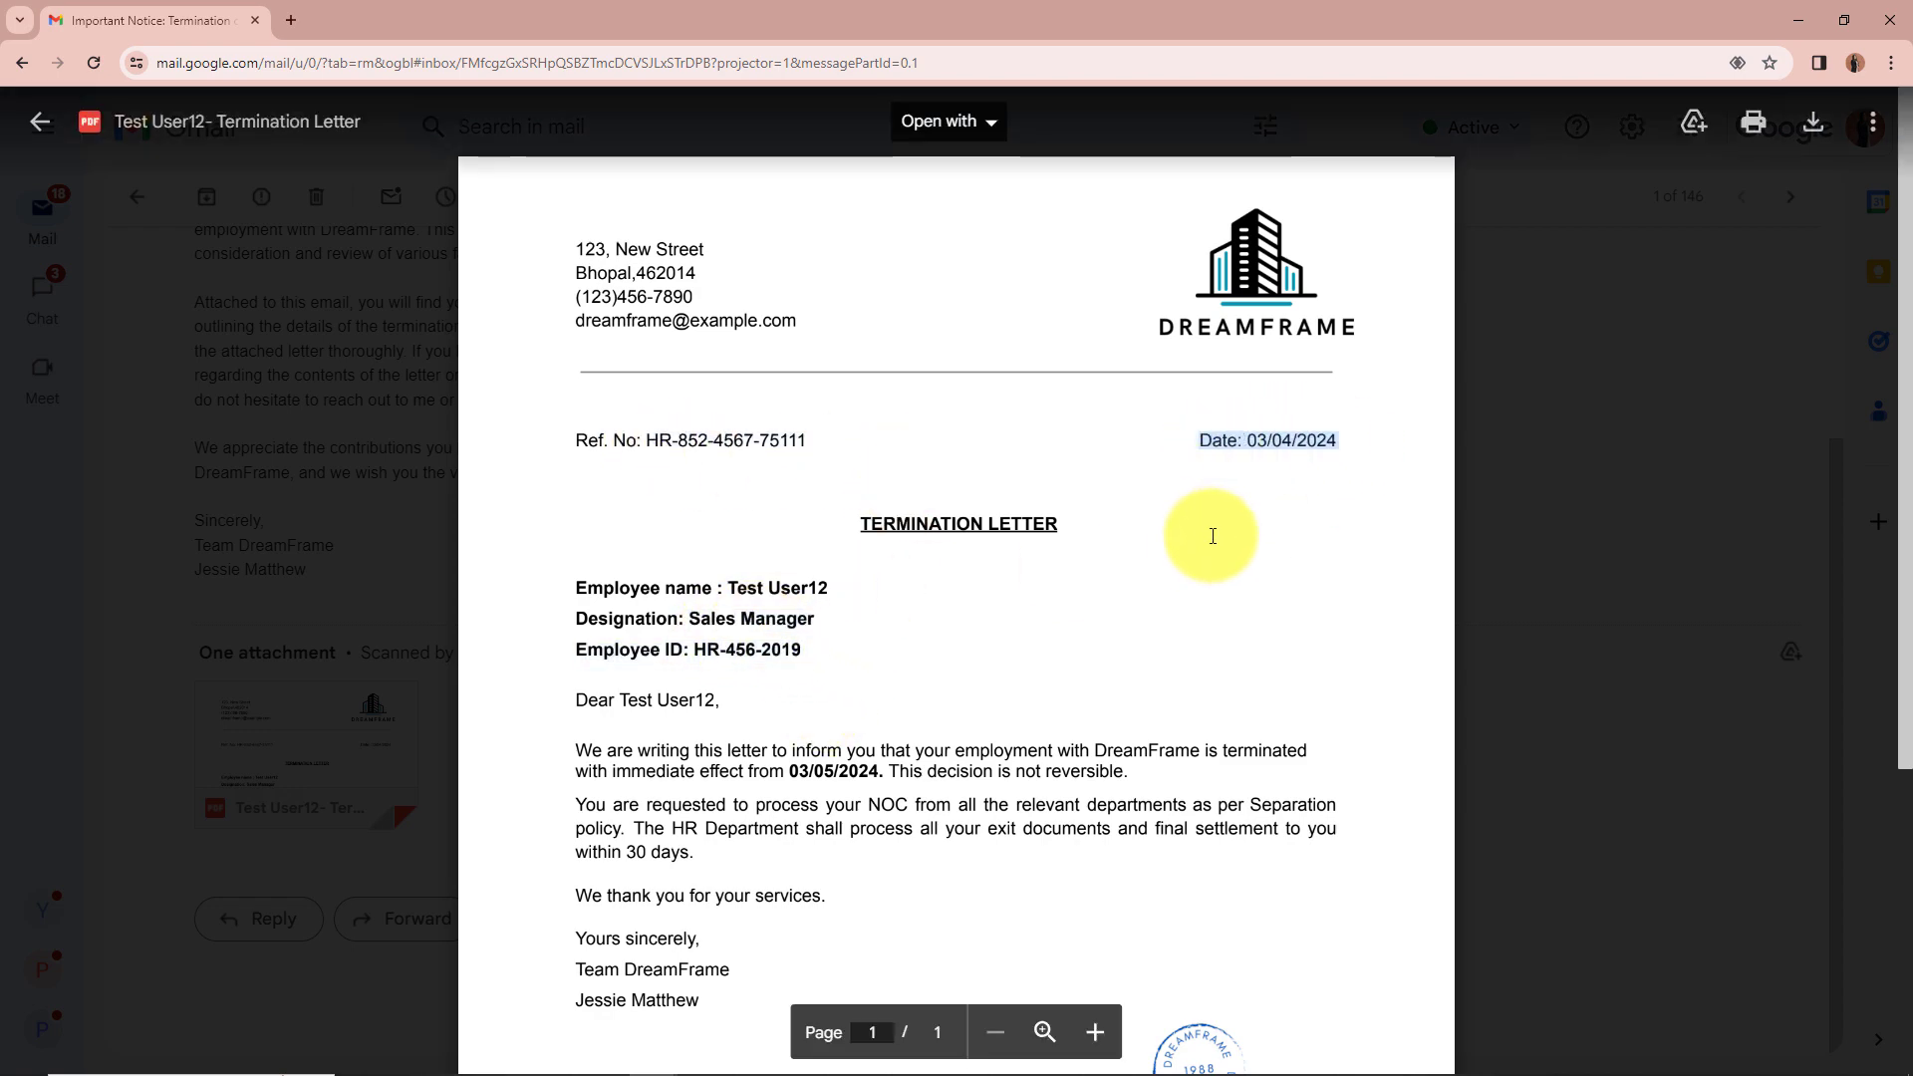
scroll(1212, 536, "down", 3)
left_click(1132, 445)
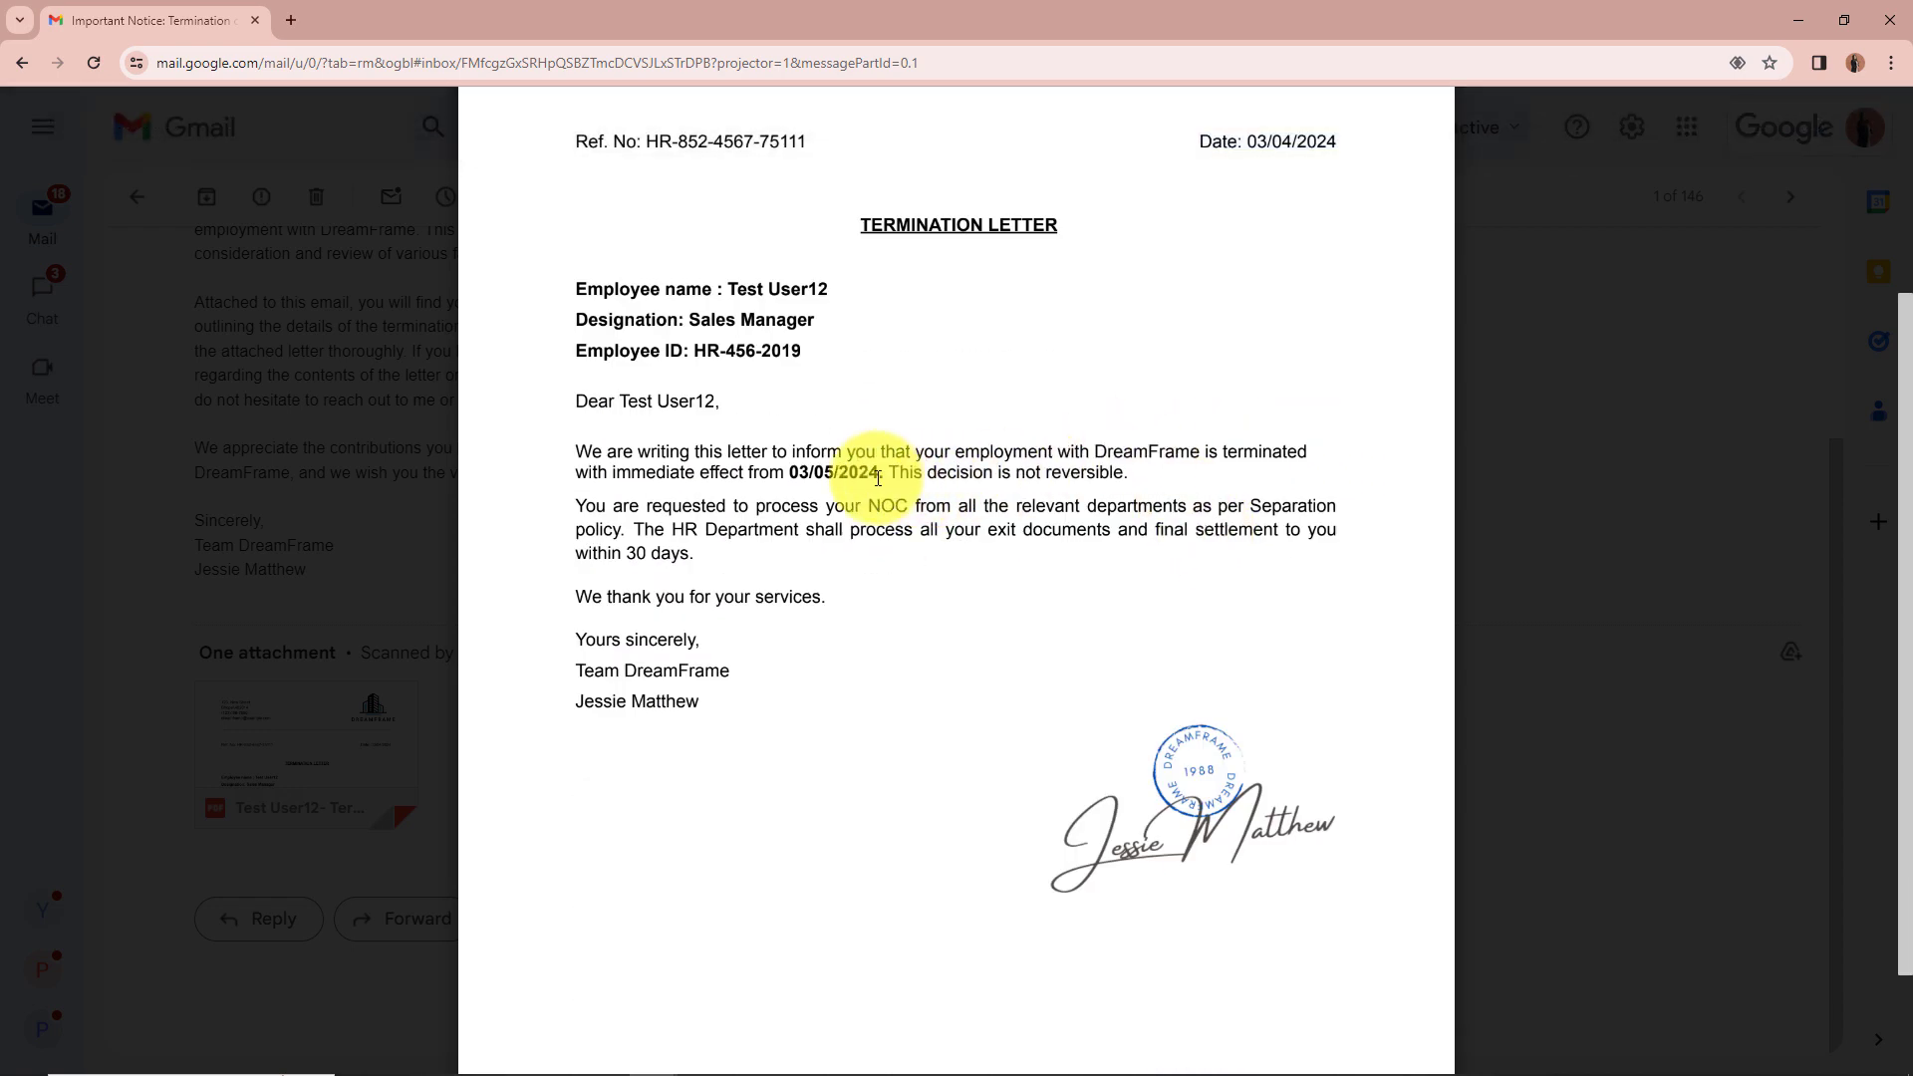
left_click_drag(886, 479, 701, 483)
left_click(798, 593)
scroll(813, 636, "up", 3)
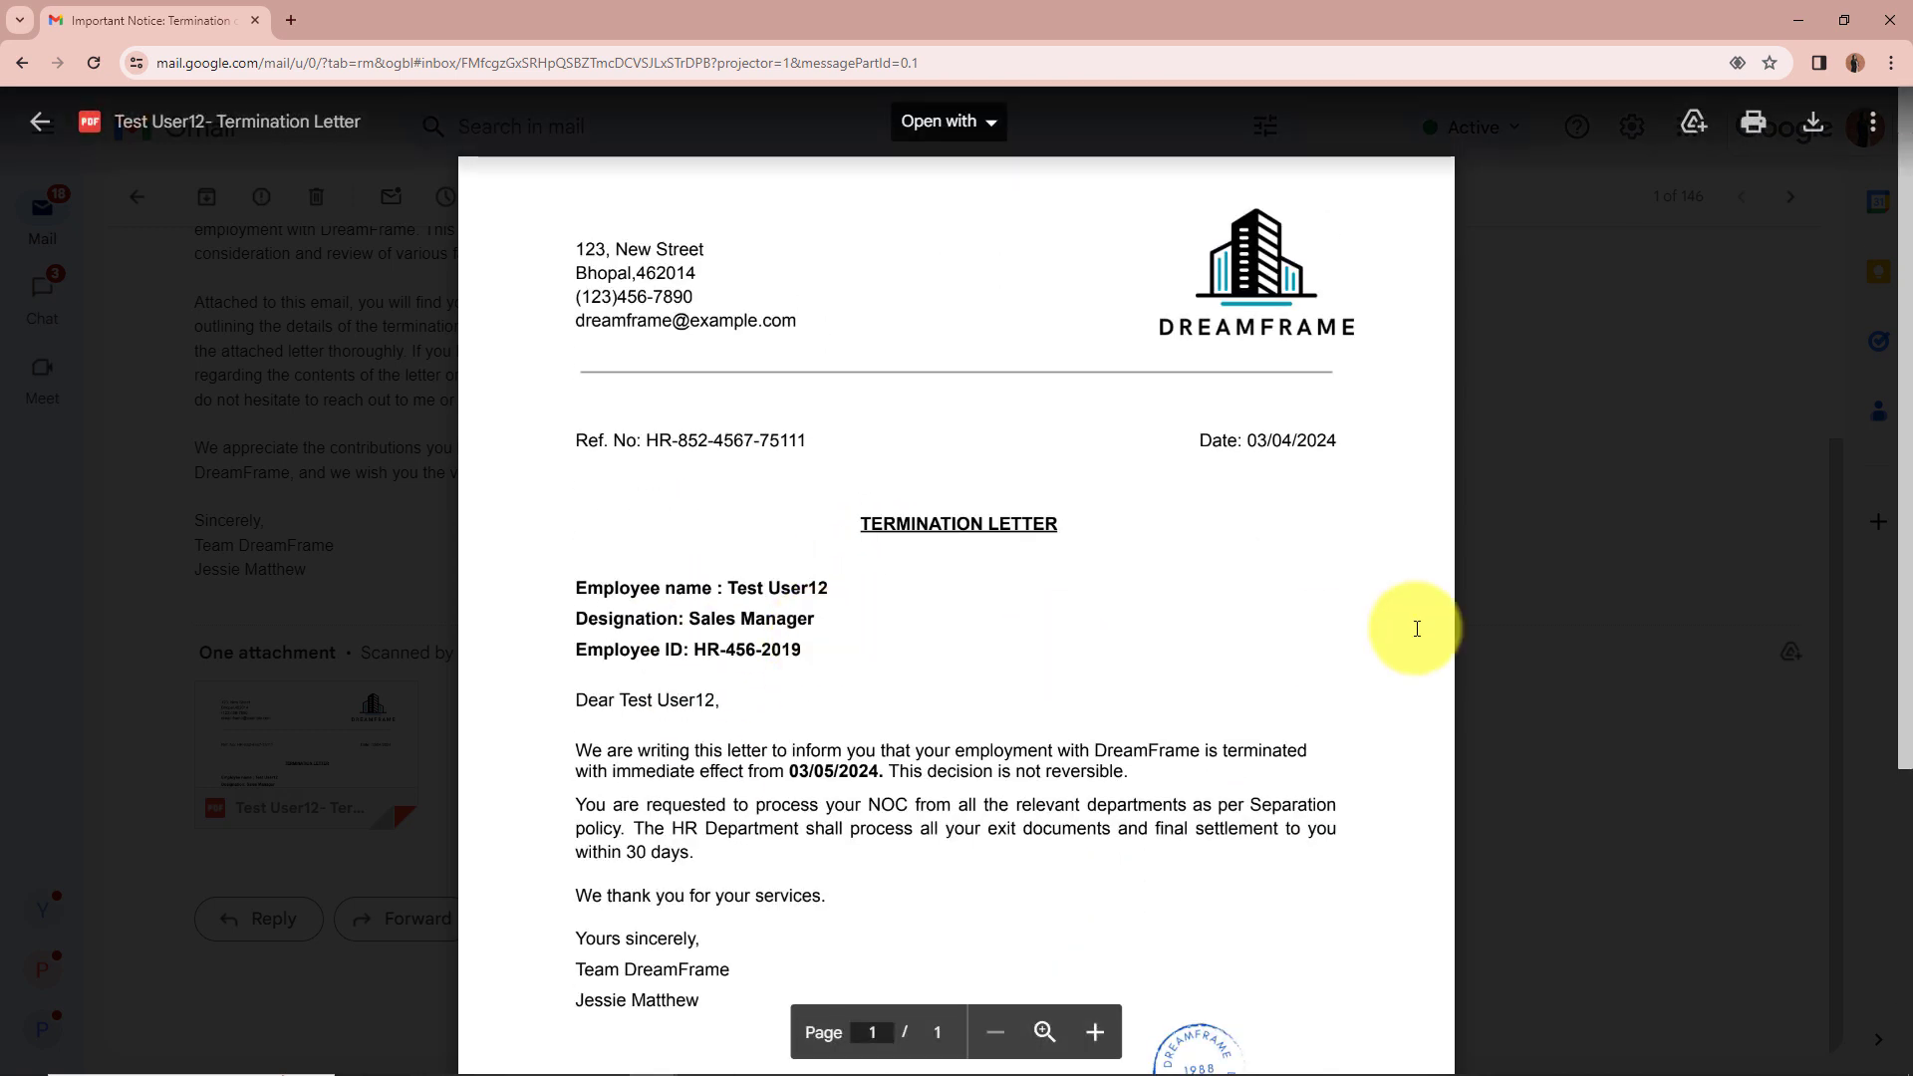
left_click(1784, 20)
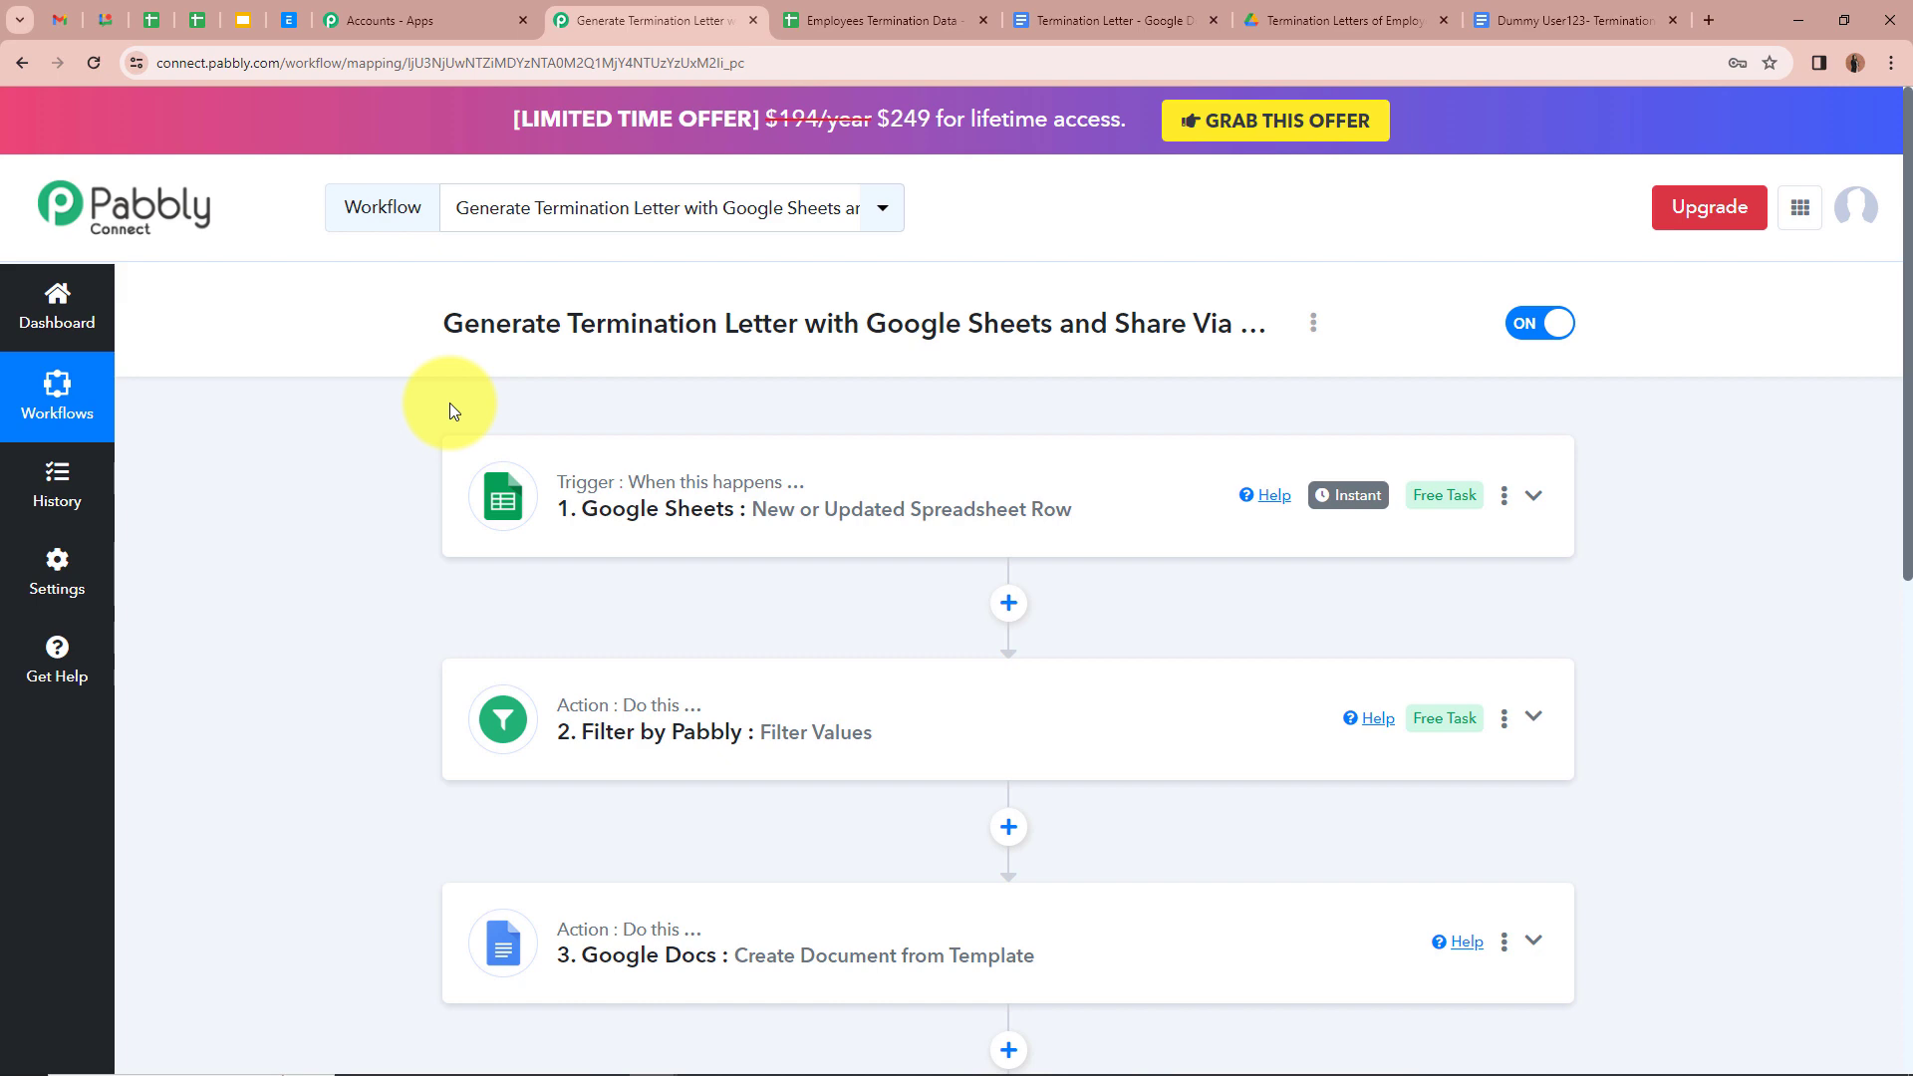
scroll(449, 403, "down", 8)
scroll(446, 403, "up", 5)
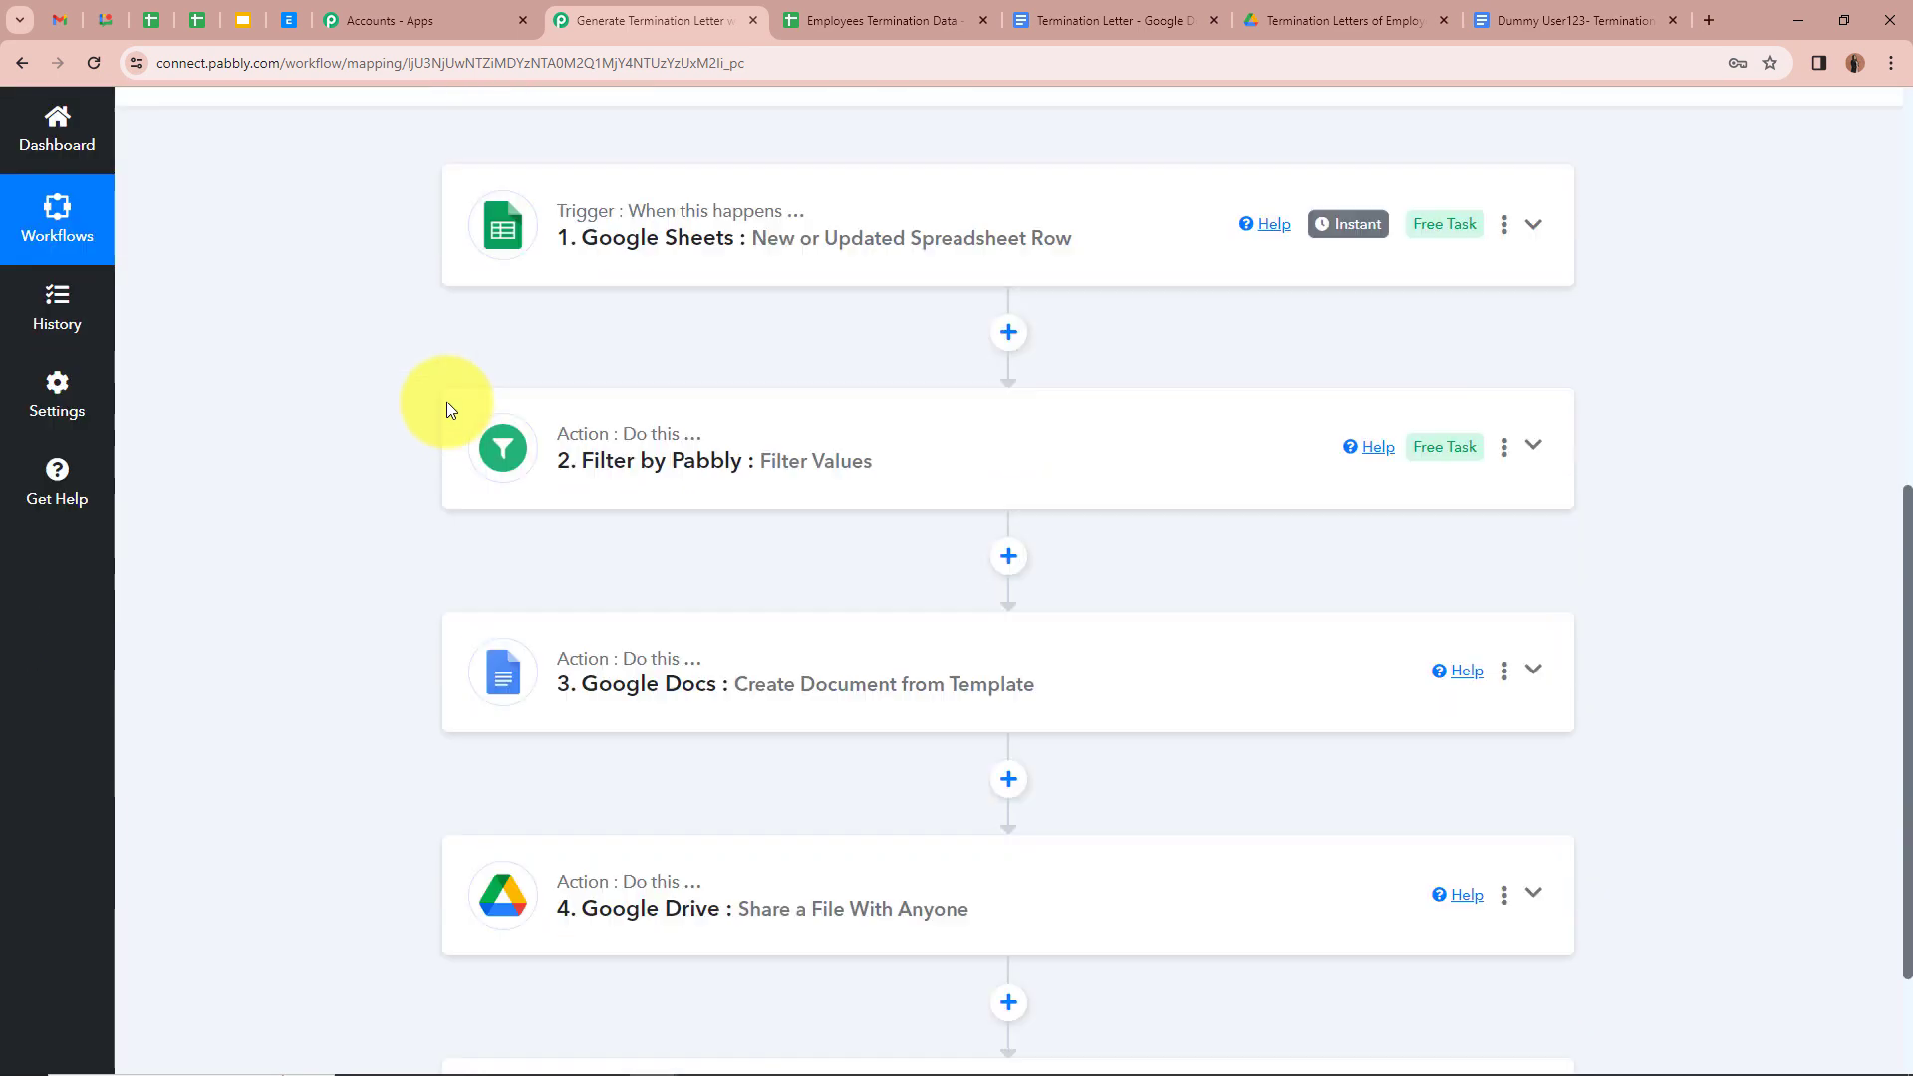
scroll(447, 403, "up", 3)
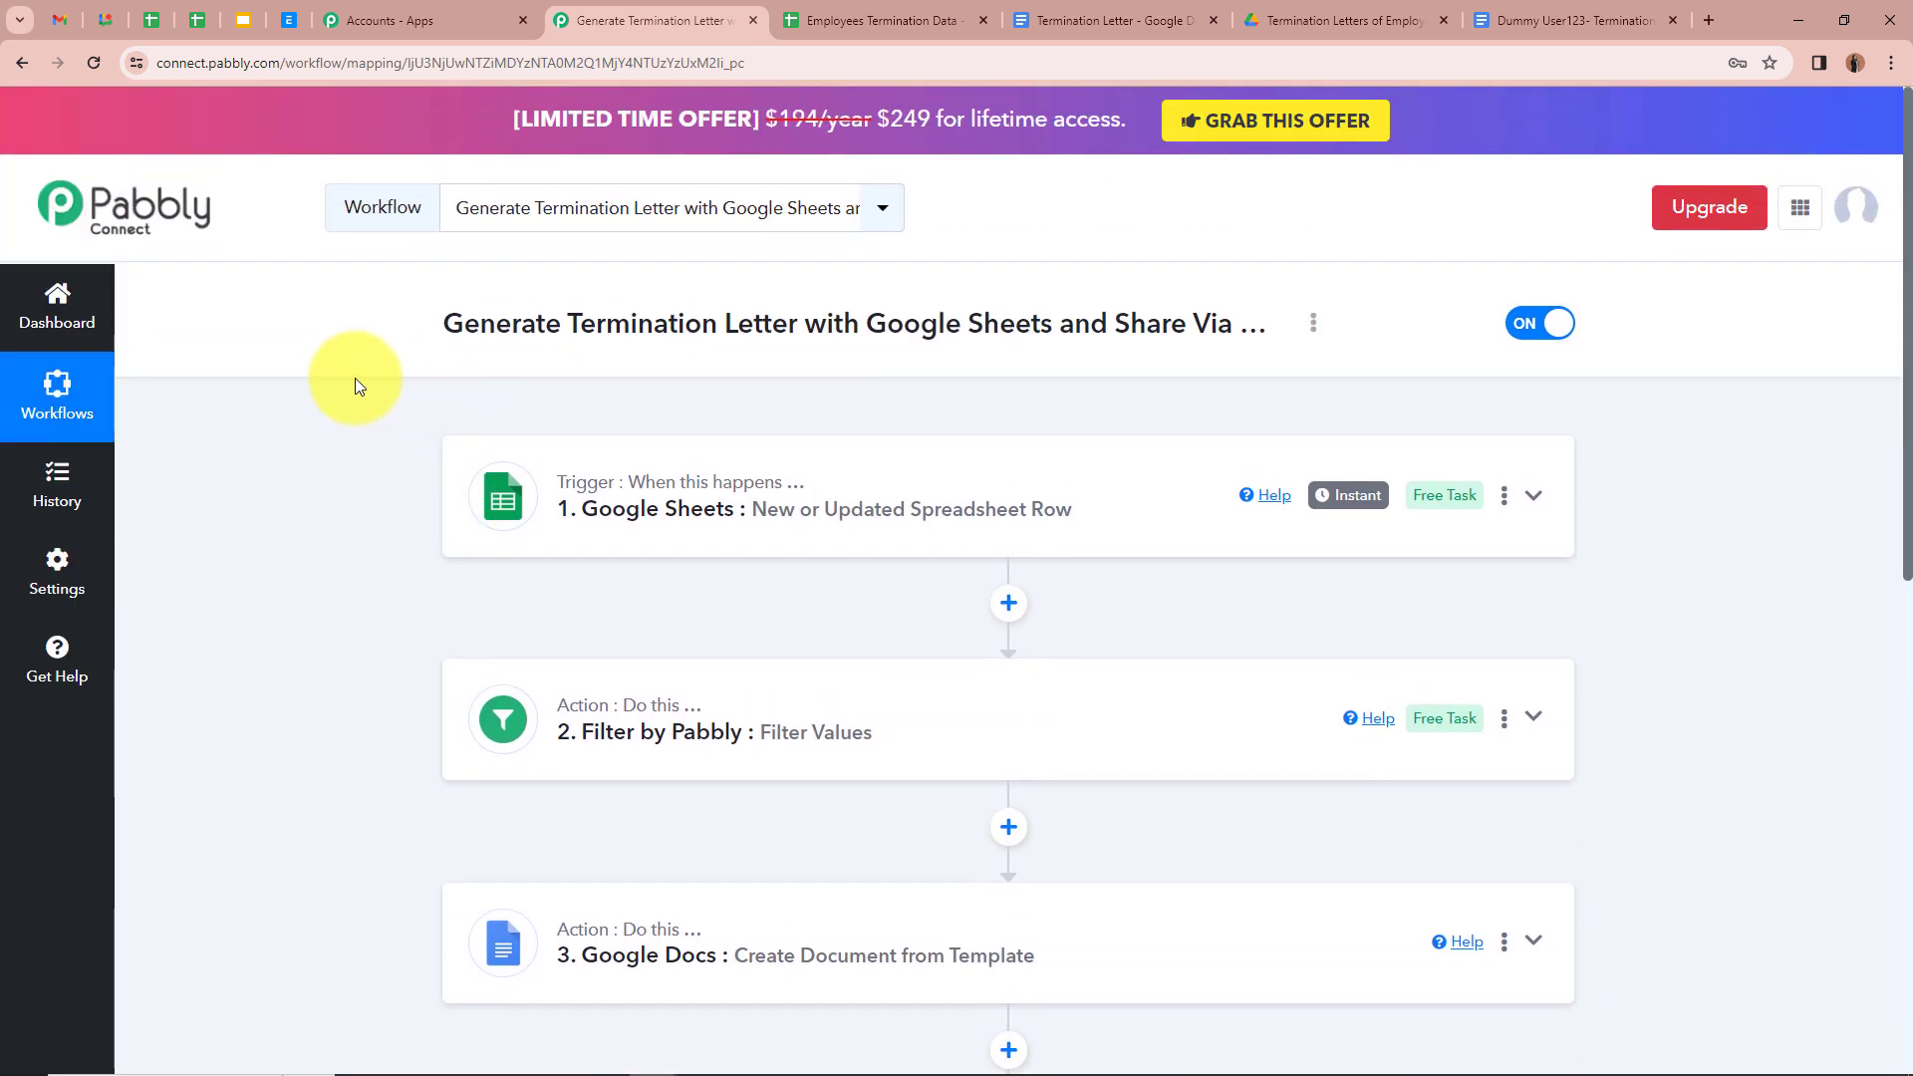